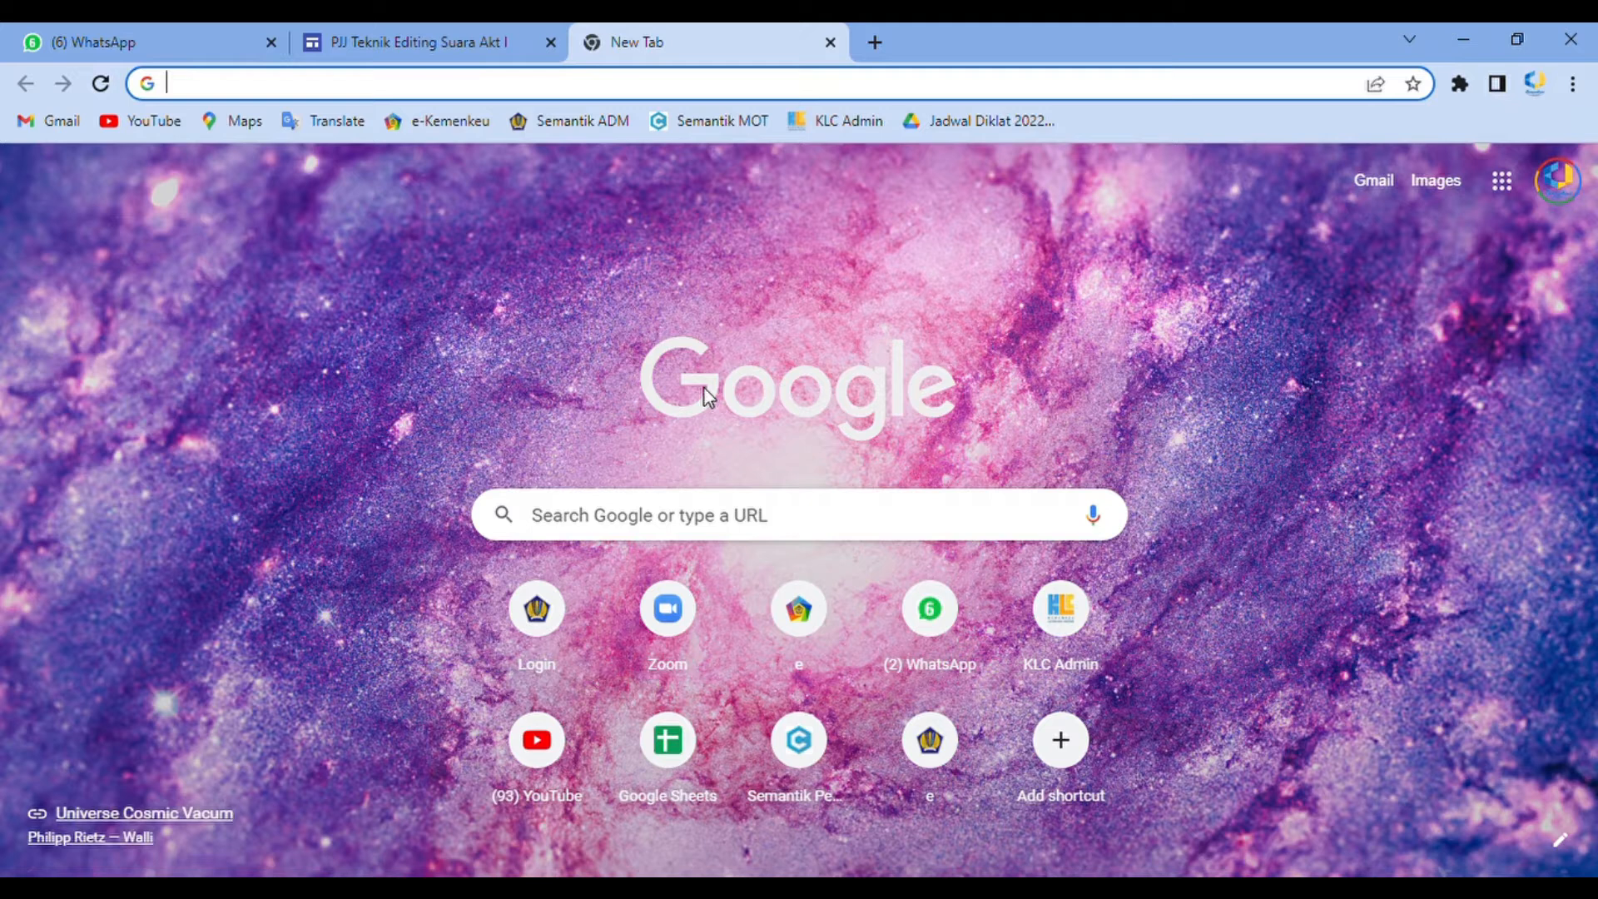
Search Google for google sites login and open the Google Sites sign-in result
text(g)
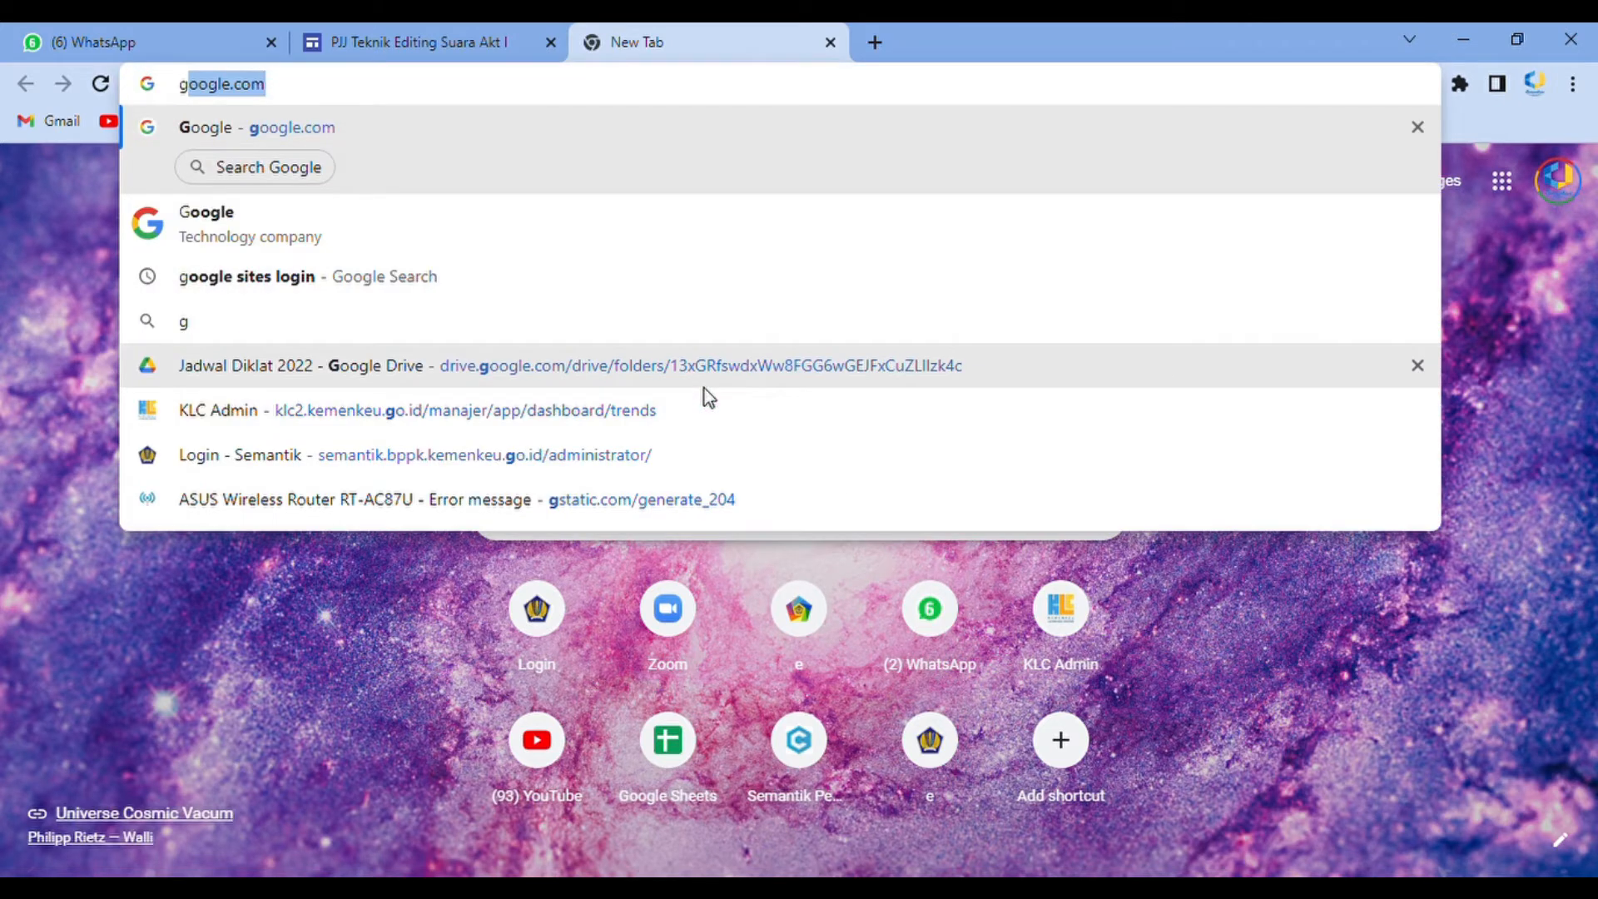
click(349, 287)
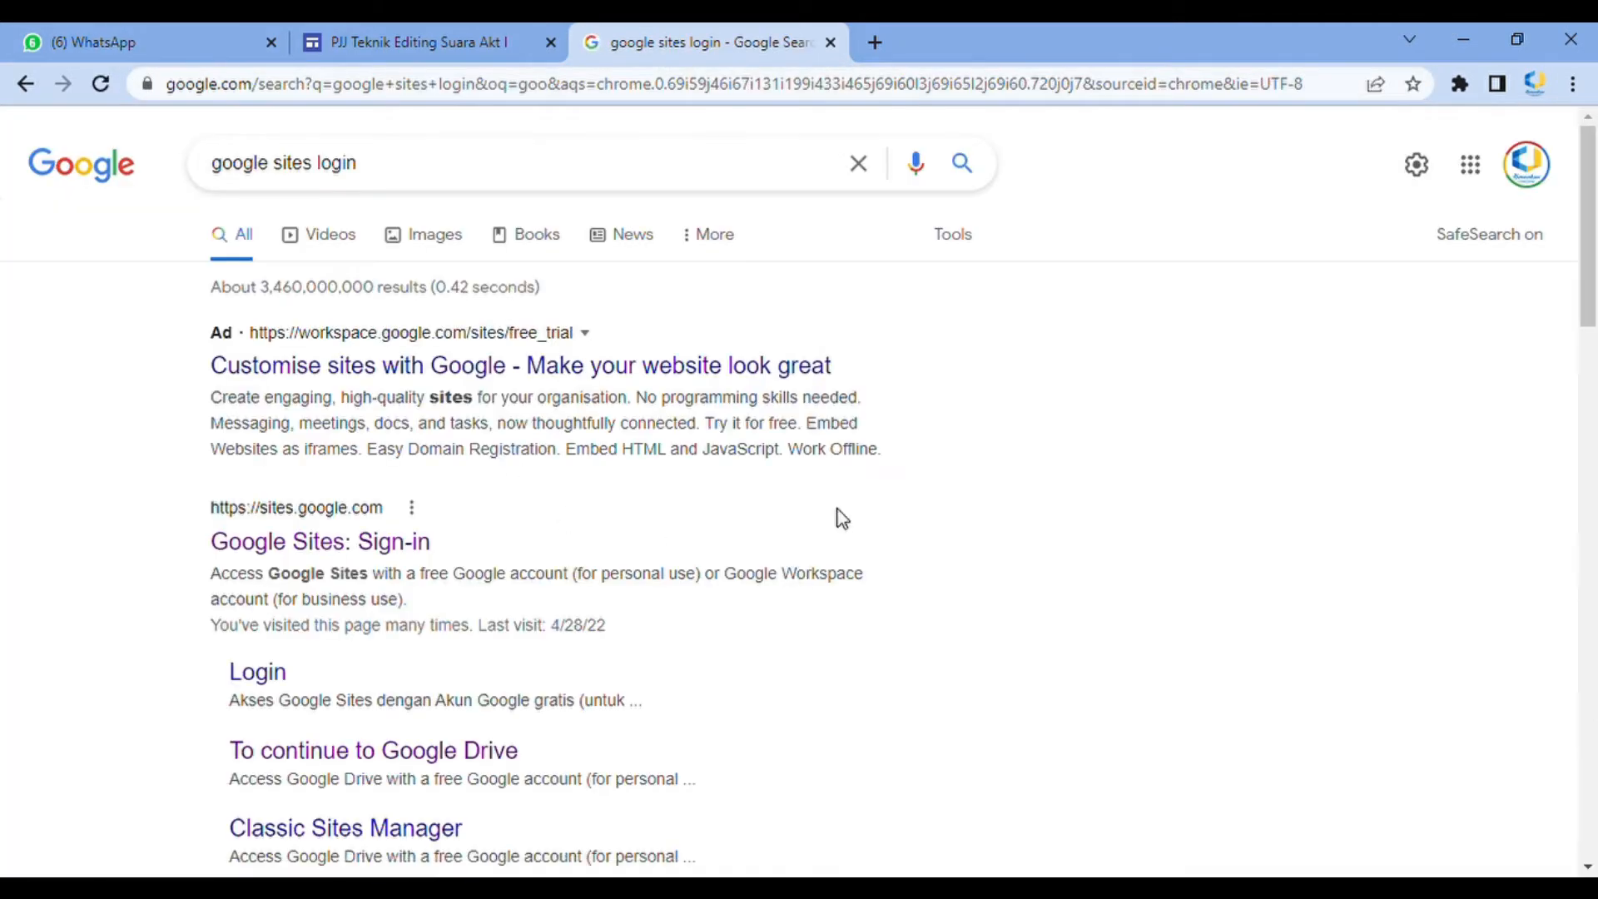
click(338, 542)
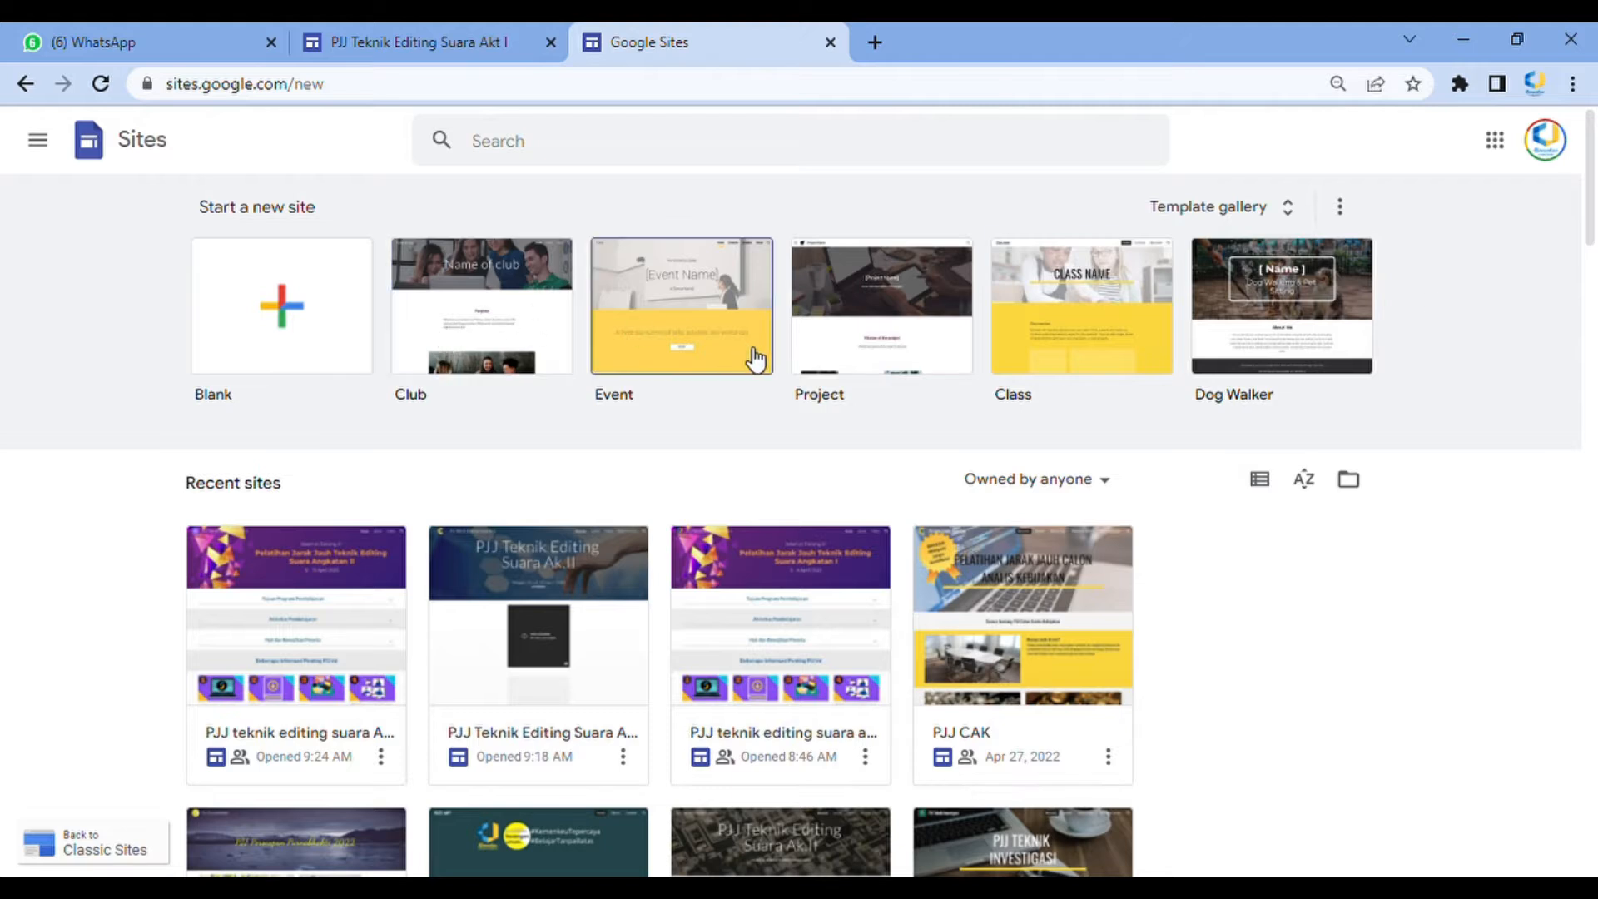
Browse the recent sites and look over the existing PJJ Teknik Editing Suara site in the other tab
scroll(1339, 562, down, 2)
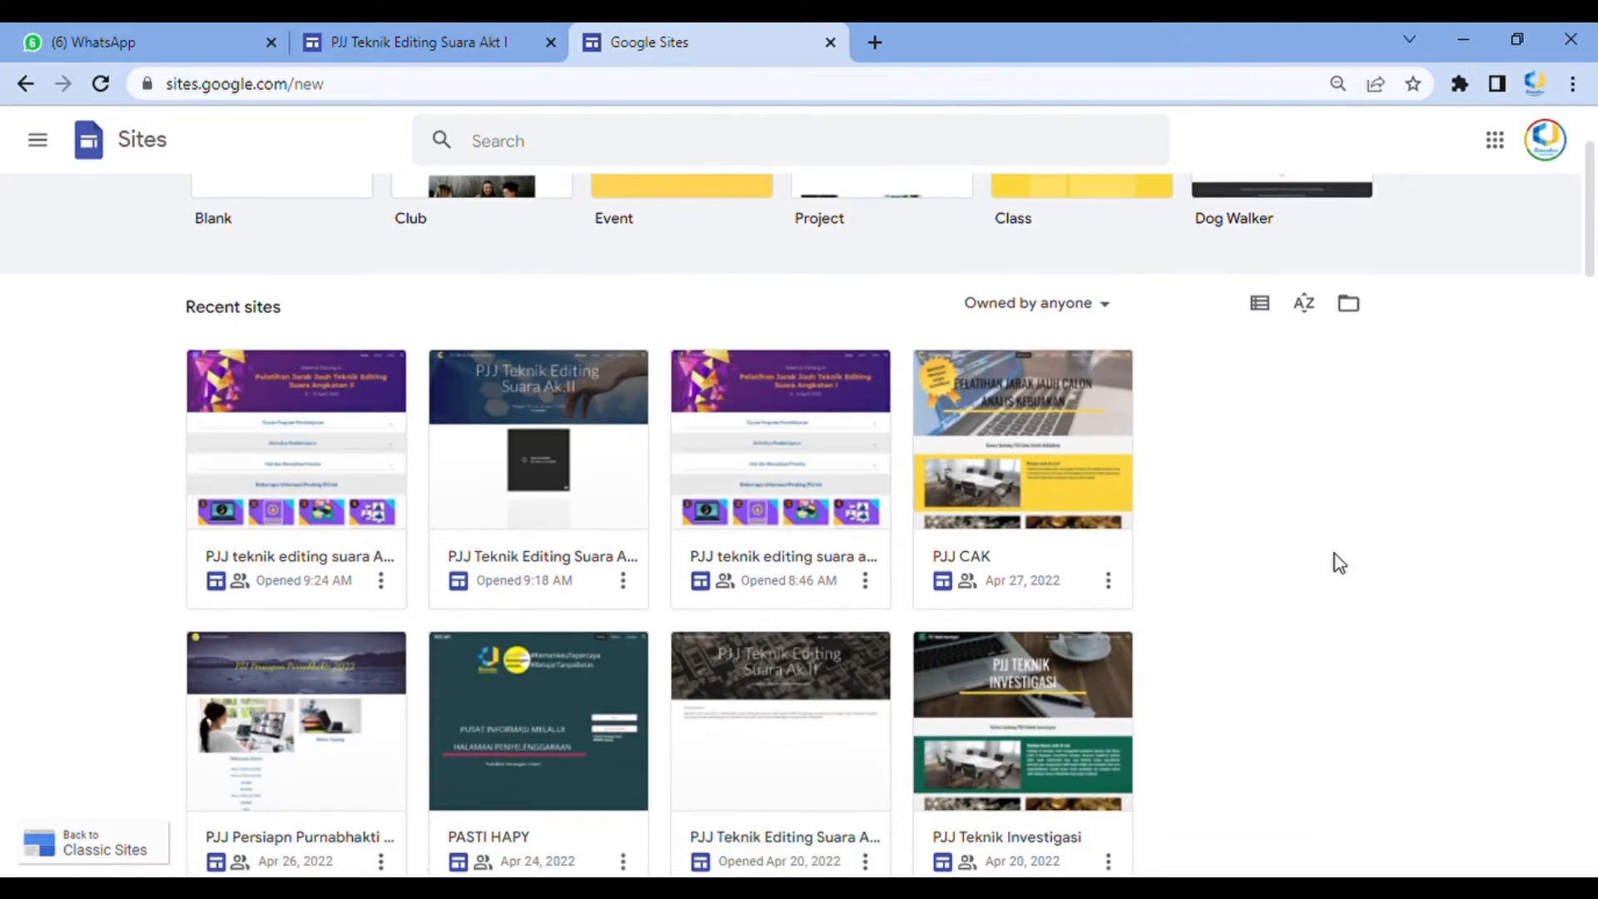
scroll(1335, 558, down, 2)
scroll(1299, 538, up, 1)
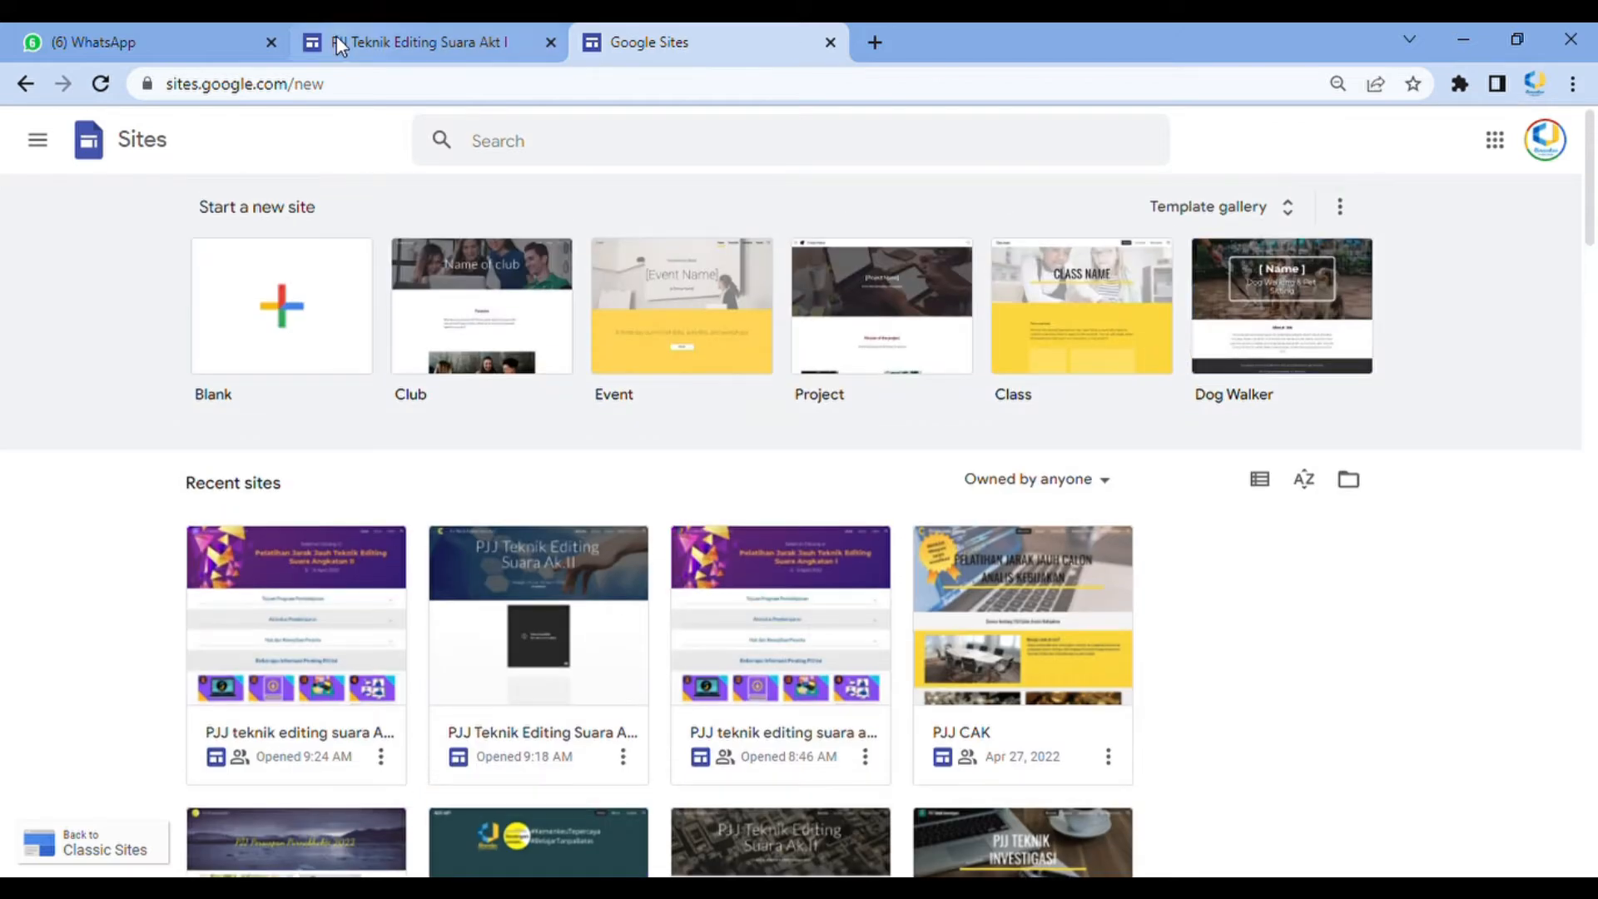
click(336, 38)
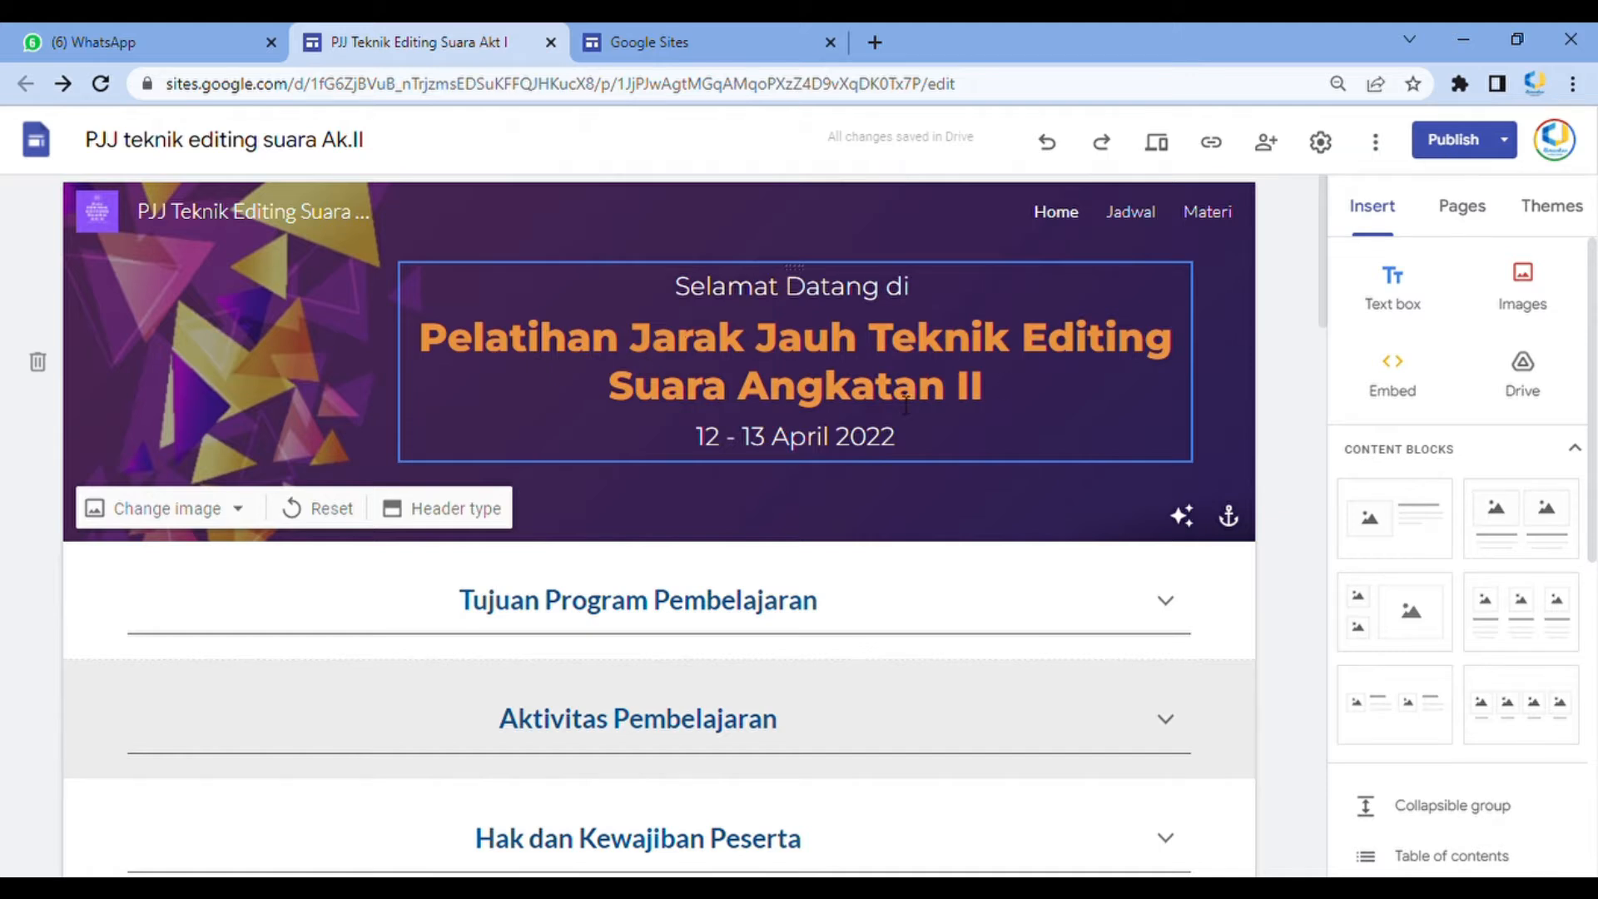
click(666, 33)
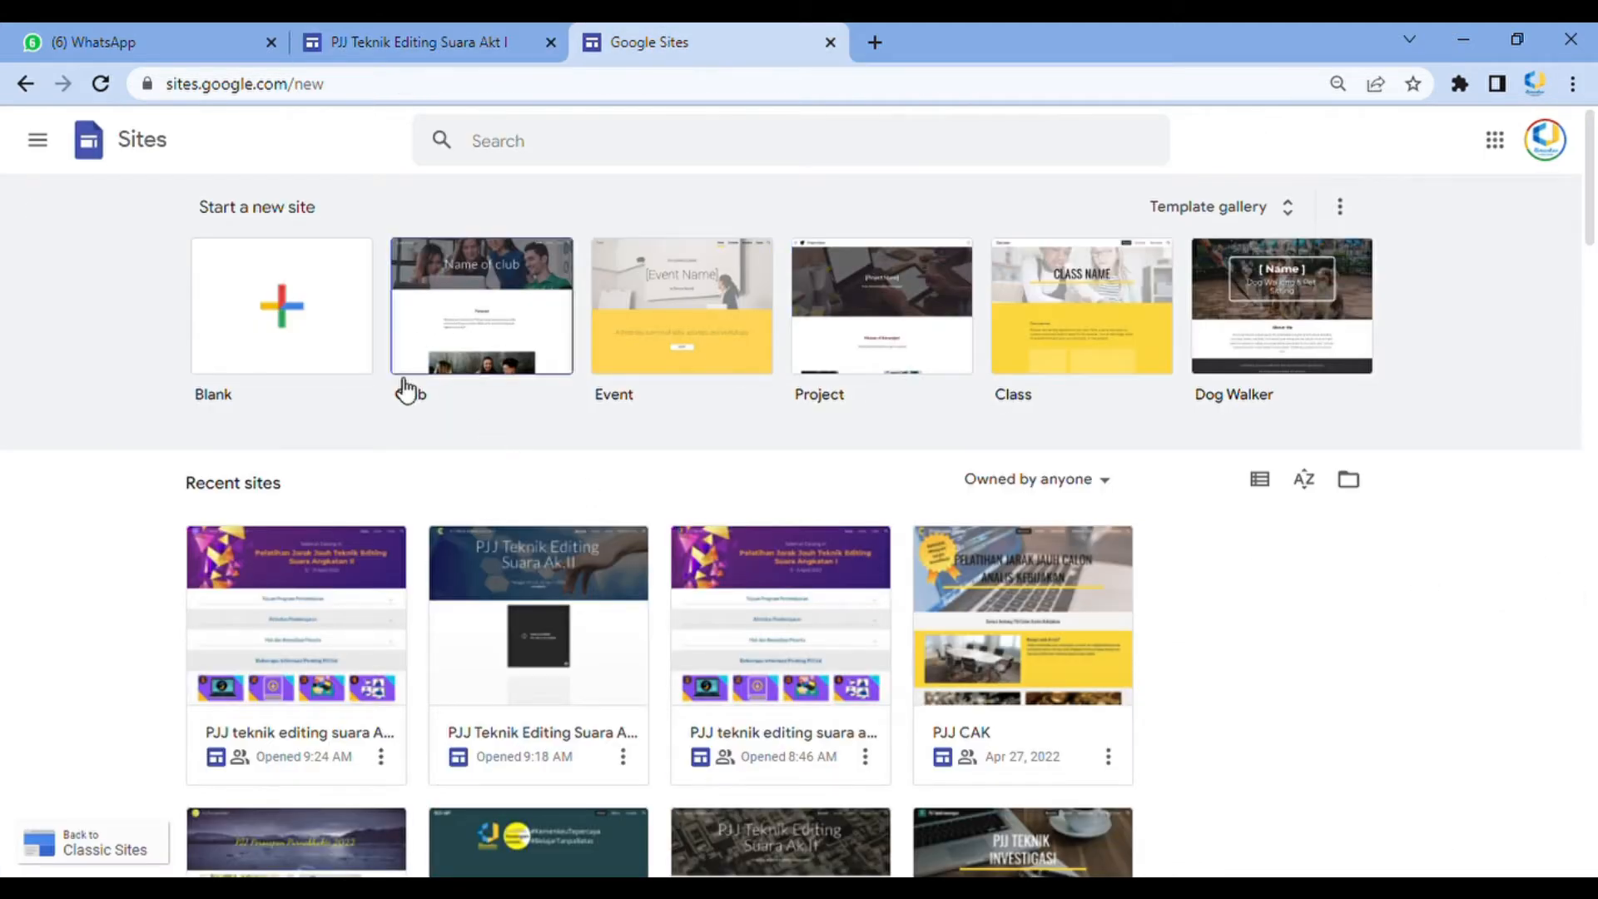
Start a new blank site
click(287, 306)
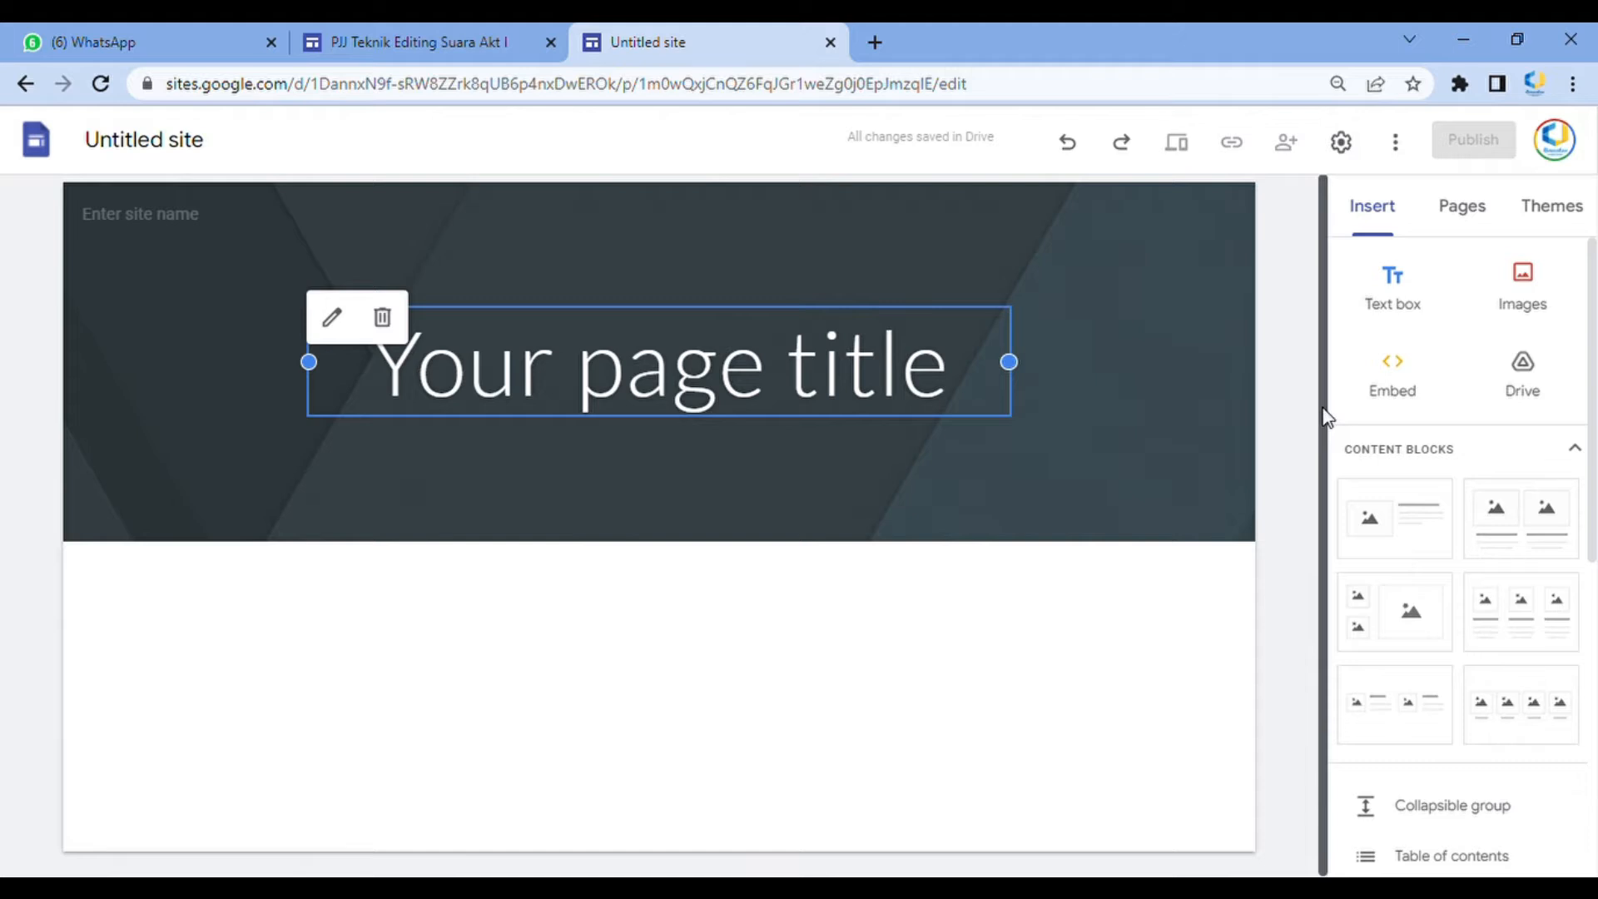
drag(1330, 463, 1326, 410)
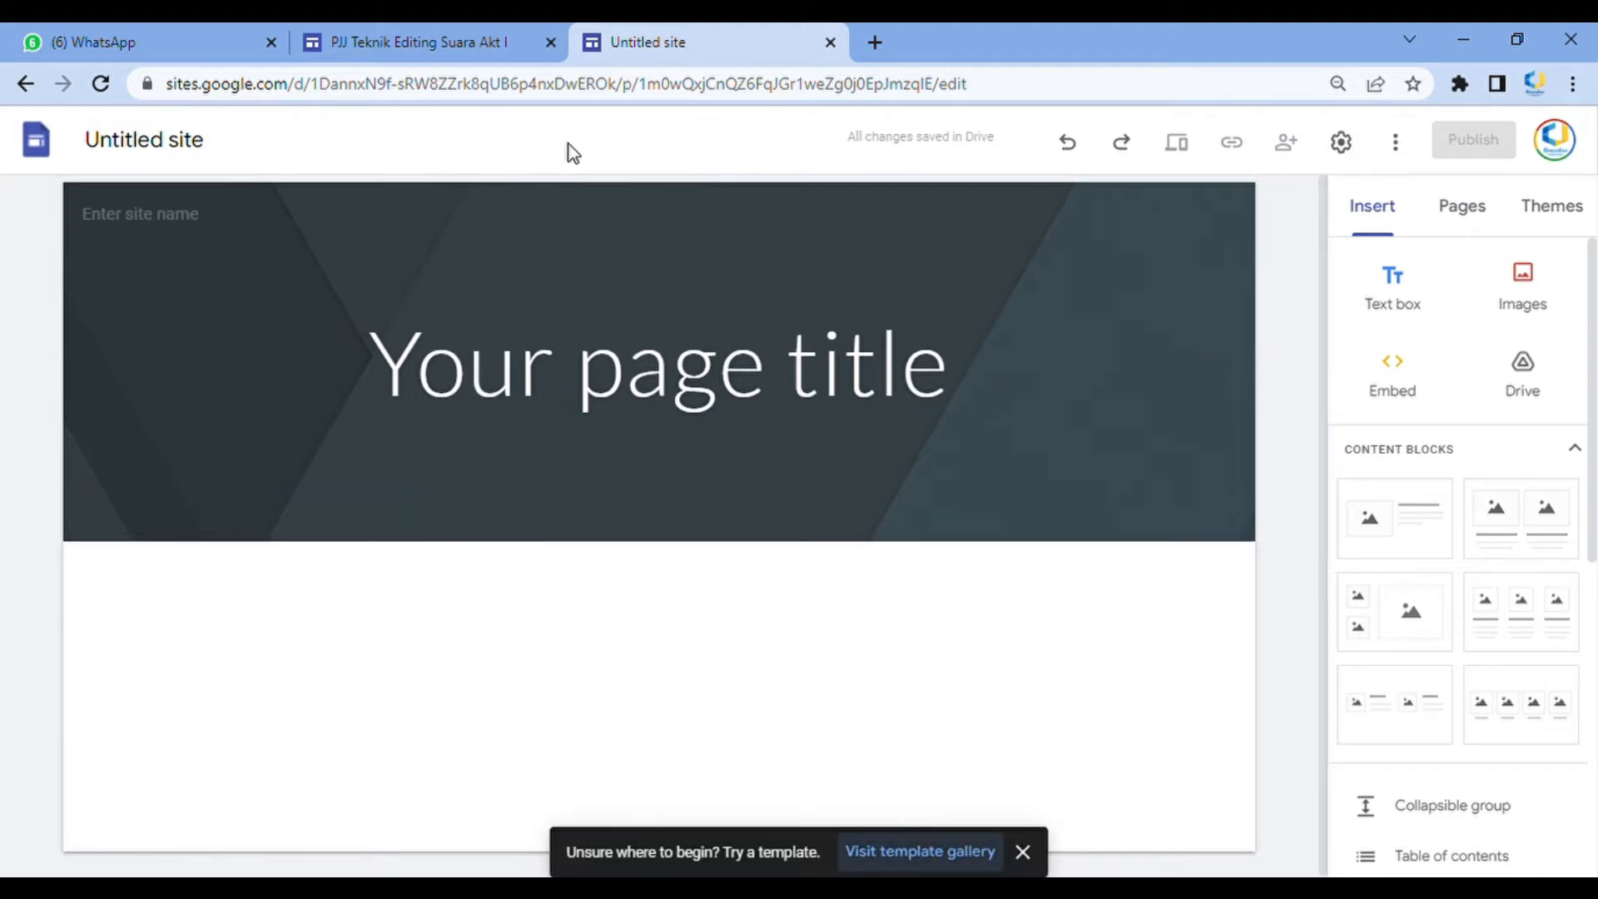
Name the site PJJ Teknik Editing Suara Ak.II
click(191, 148)
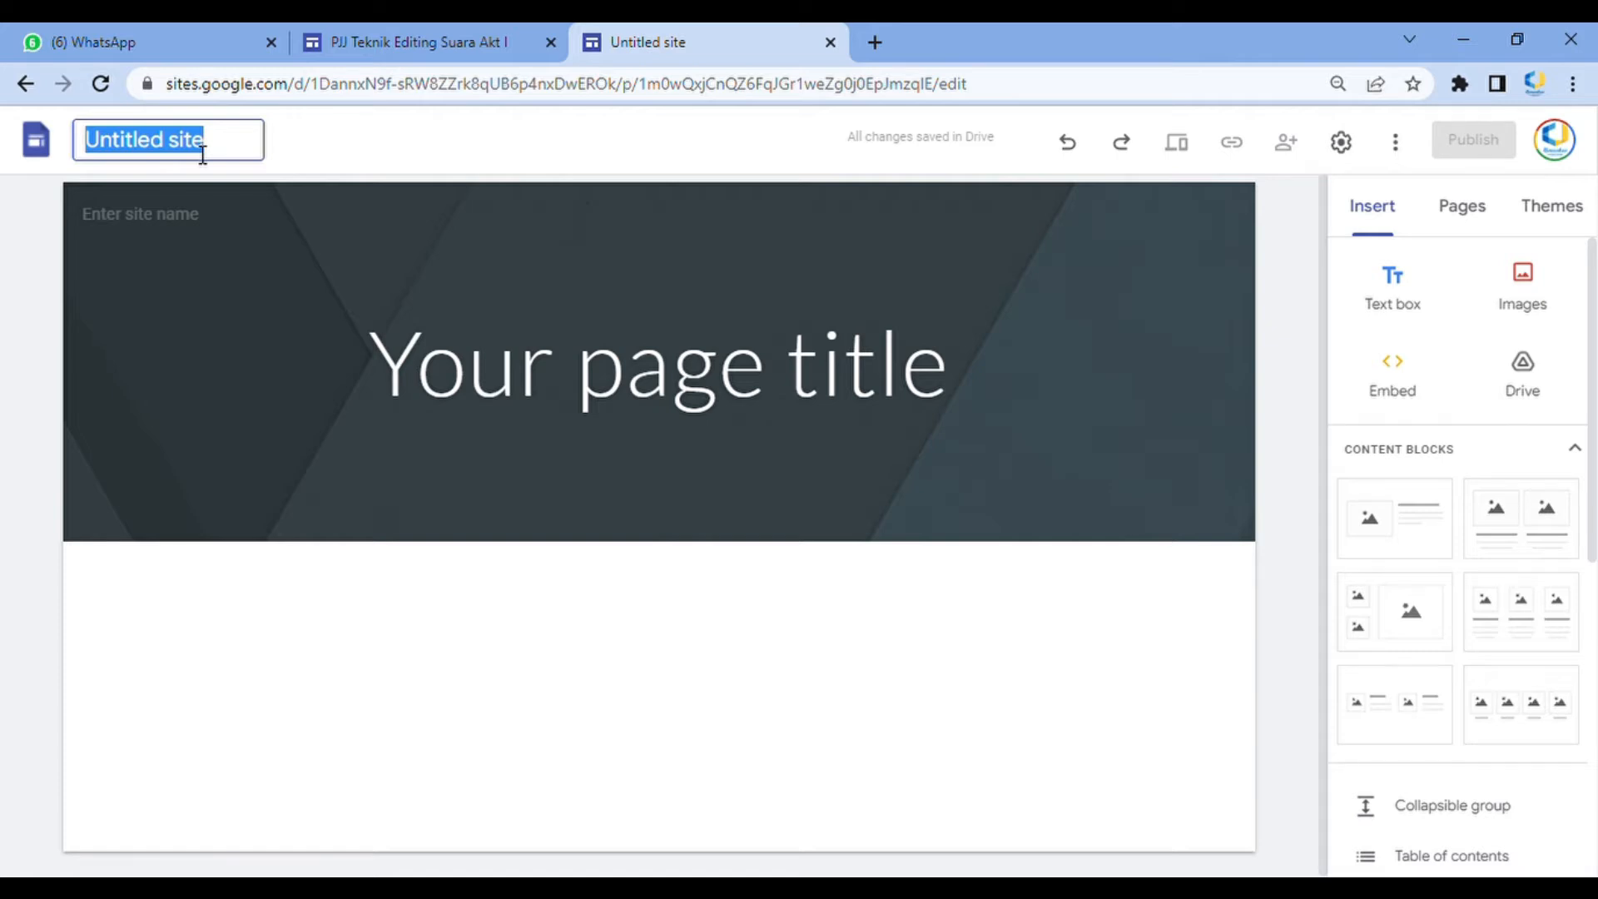
text(P)
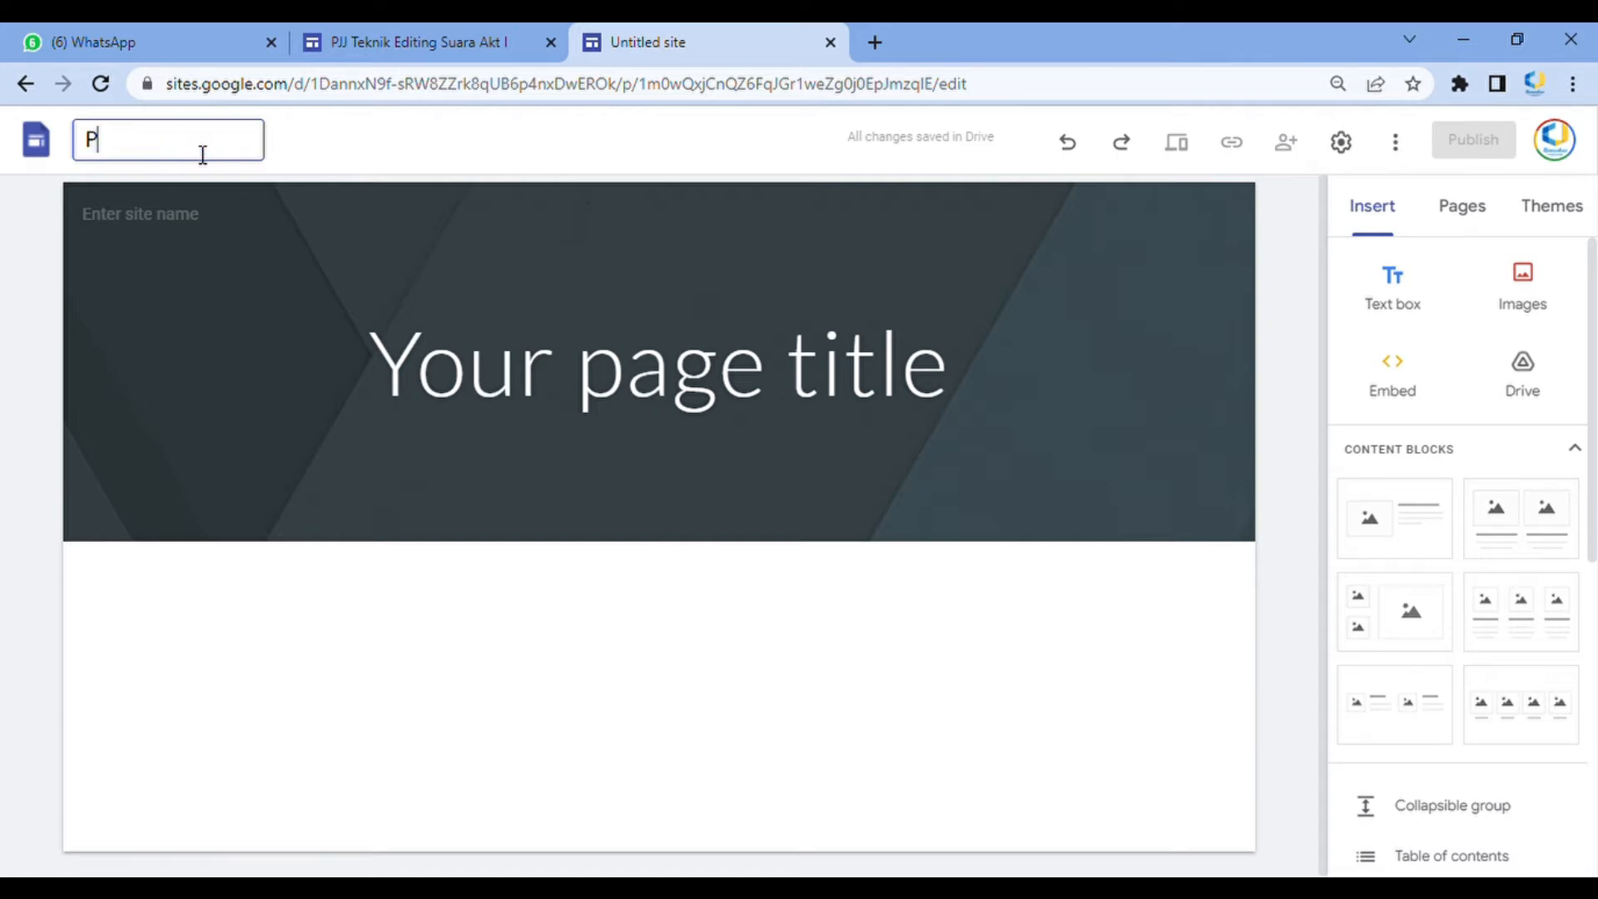
text(JJ Teknik Editing)
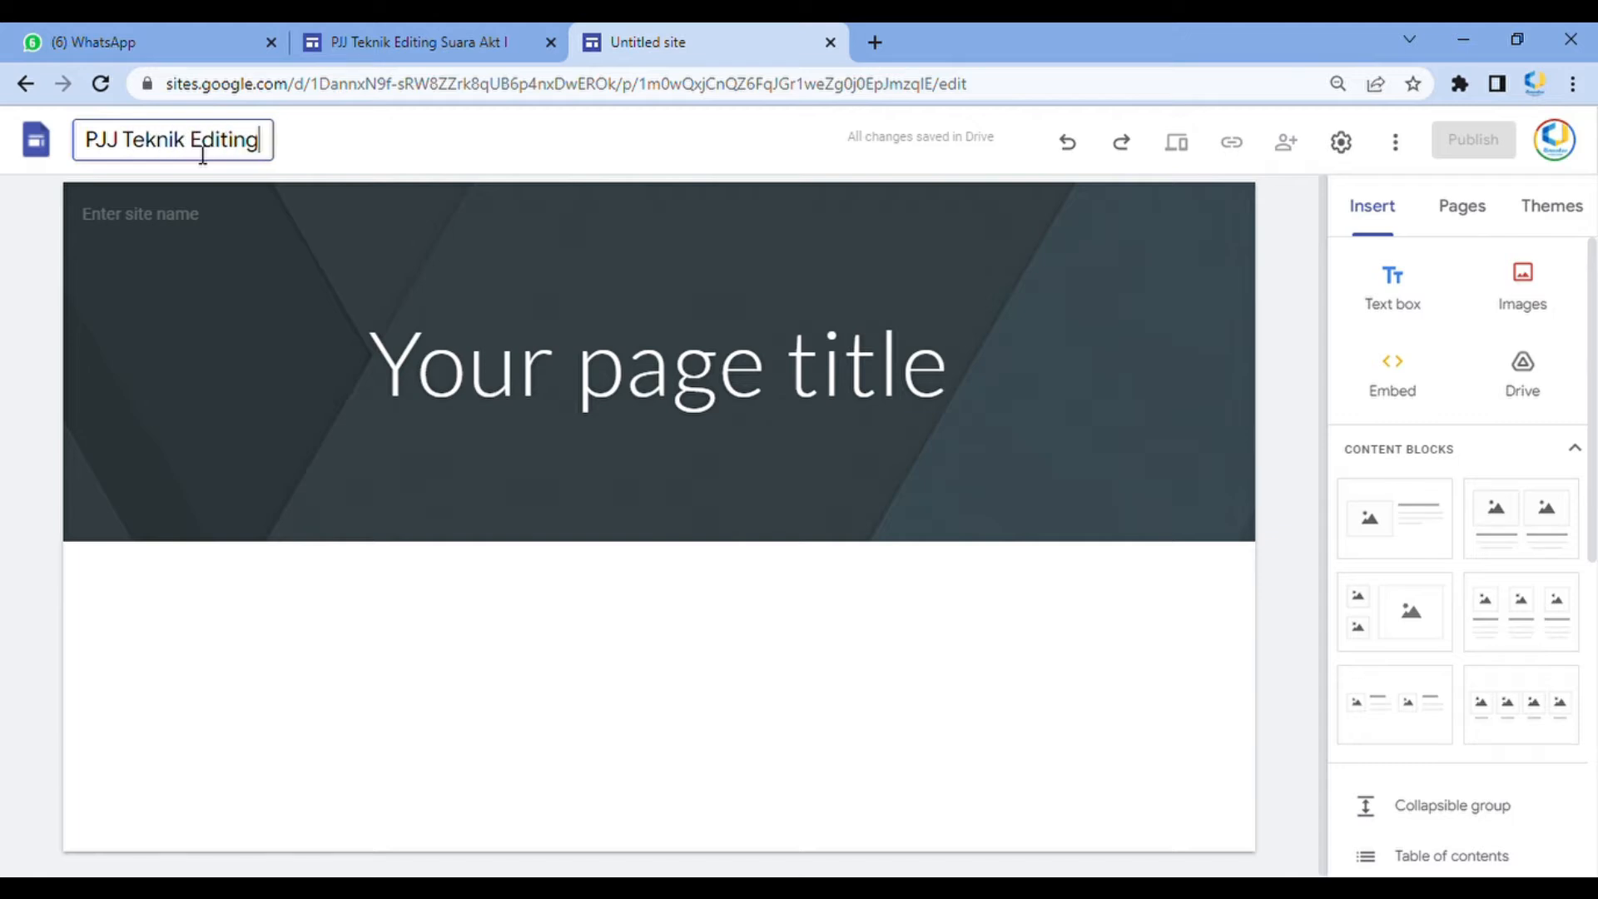
text( Suara  Ak)
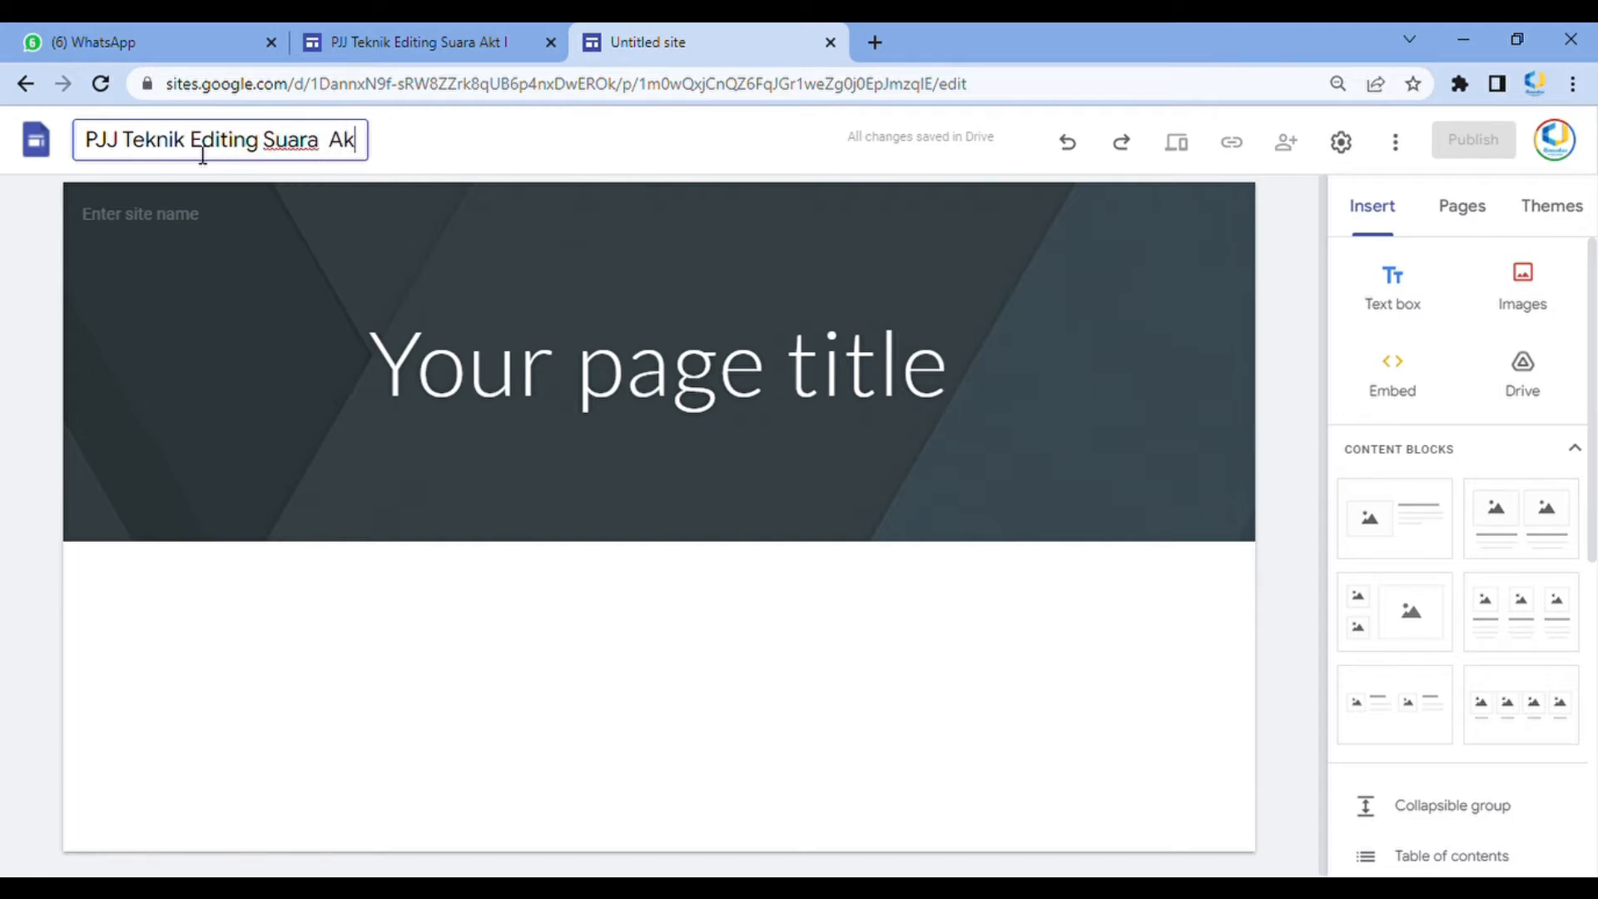
text(.II)
click(442, 136)
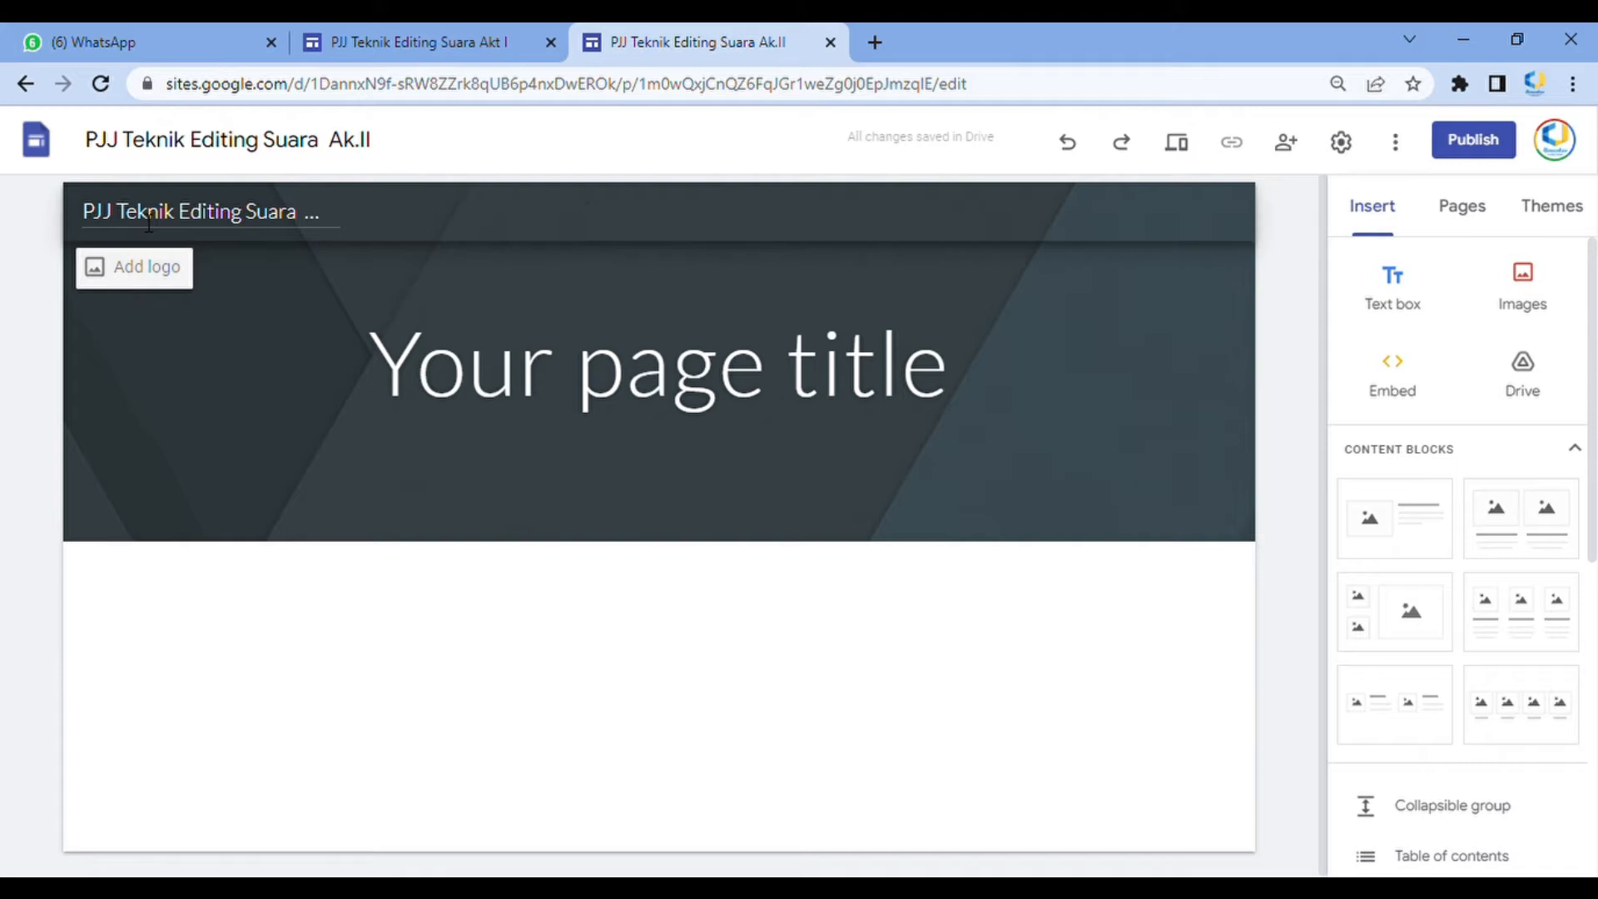
Add a logo to the site's navigation bar and close the brand images settings
click(142, 282)
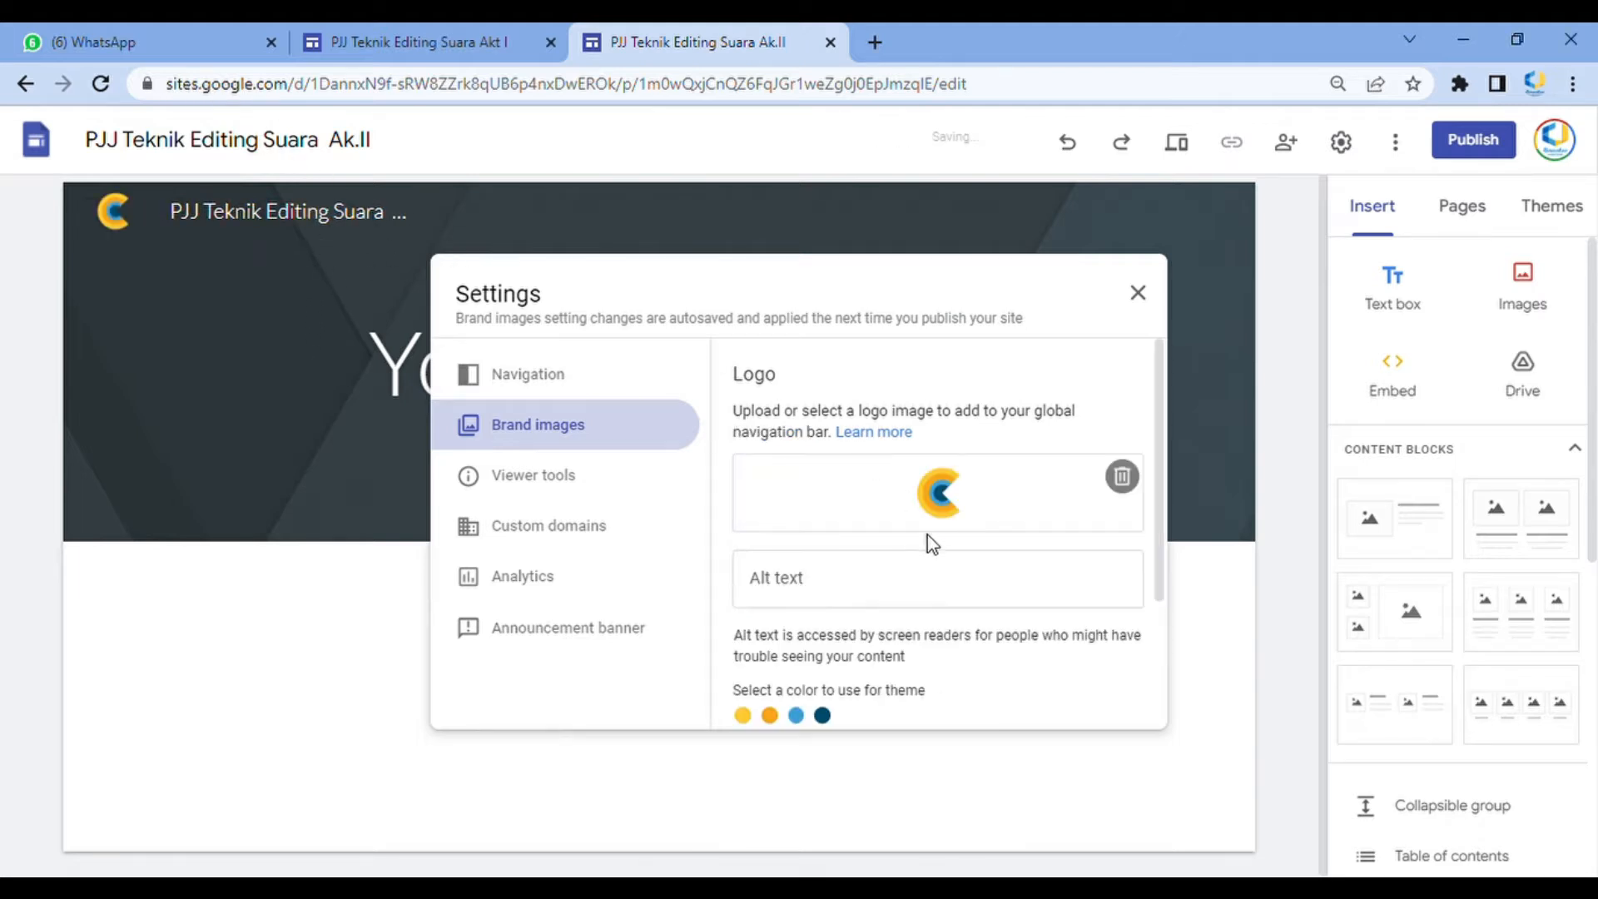
click(1147, 292)
mouse_move(116, 230)
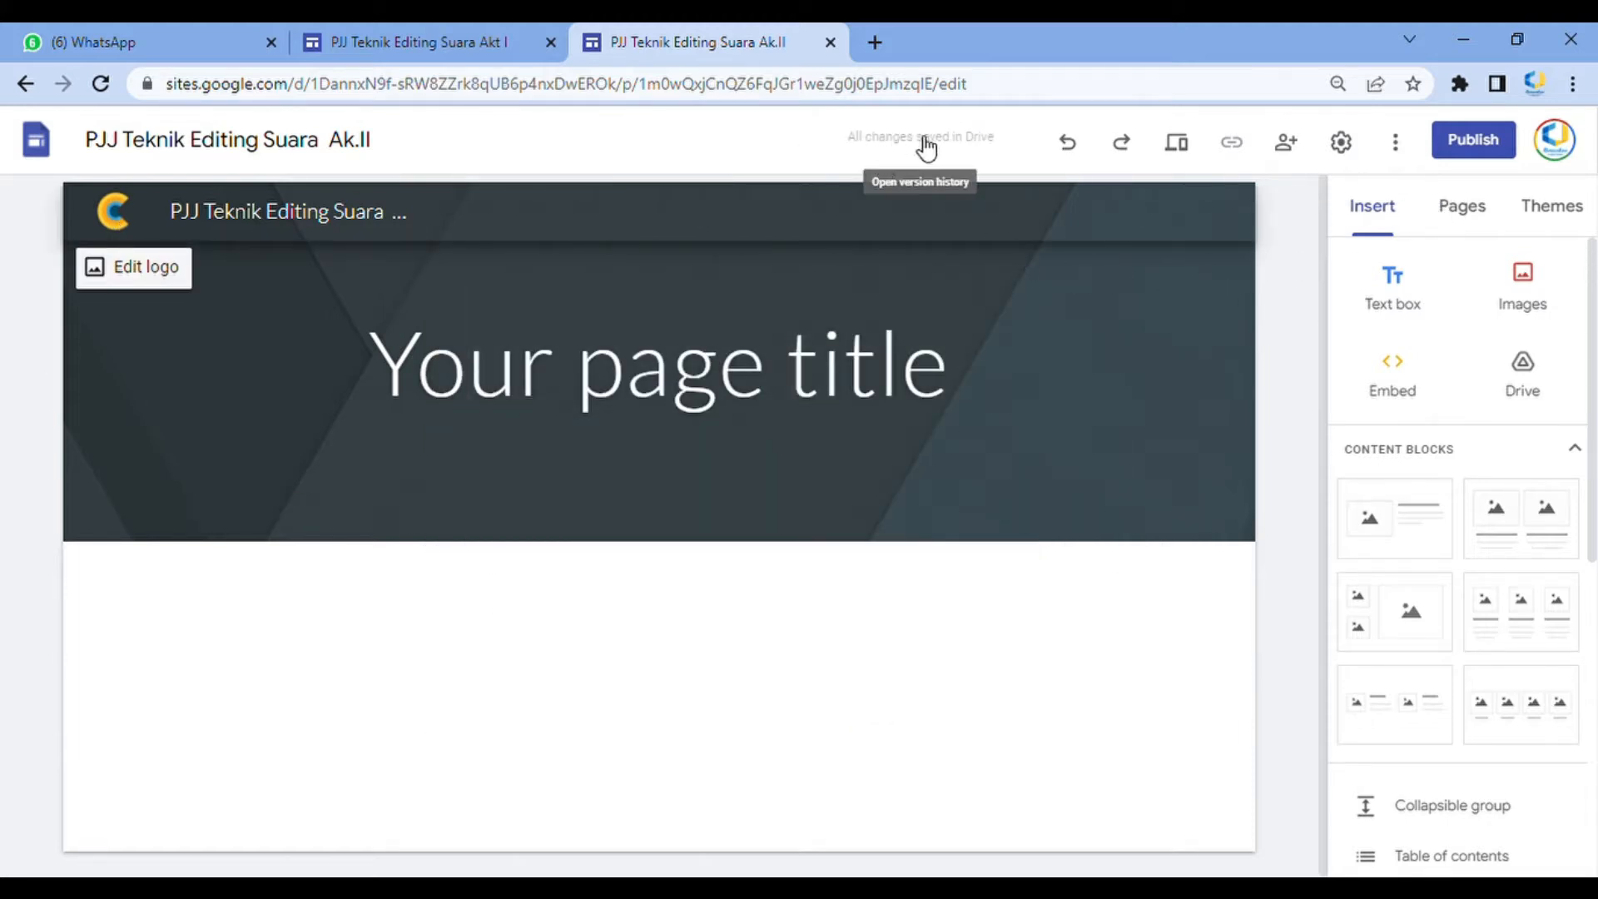
Replace the page title text with Selamat datang
click(905, 404)
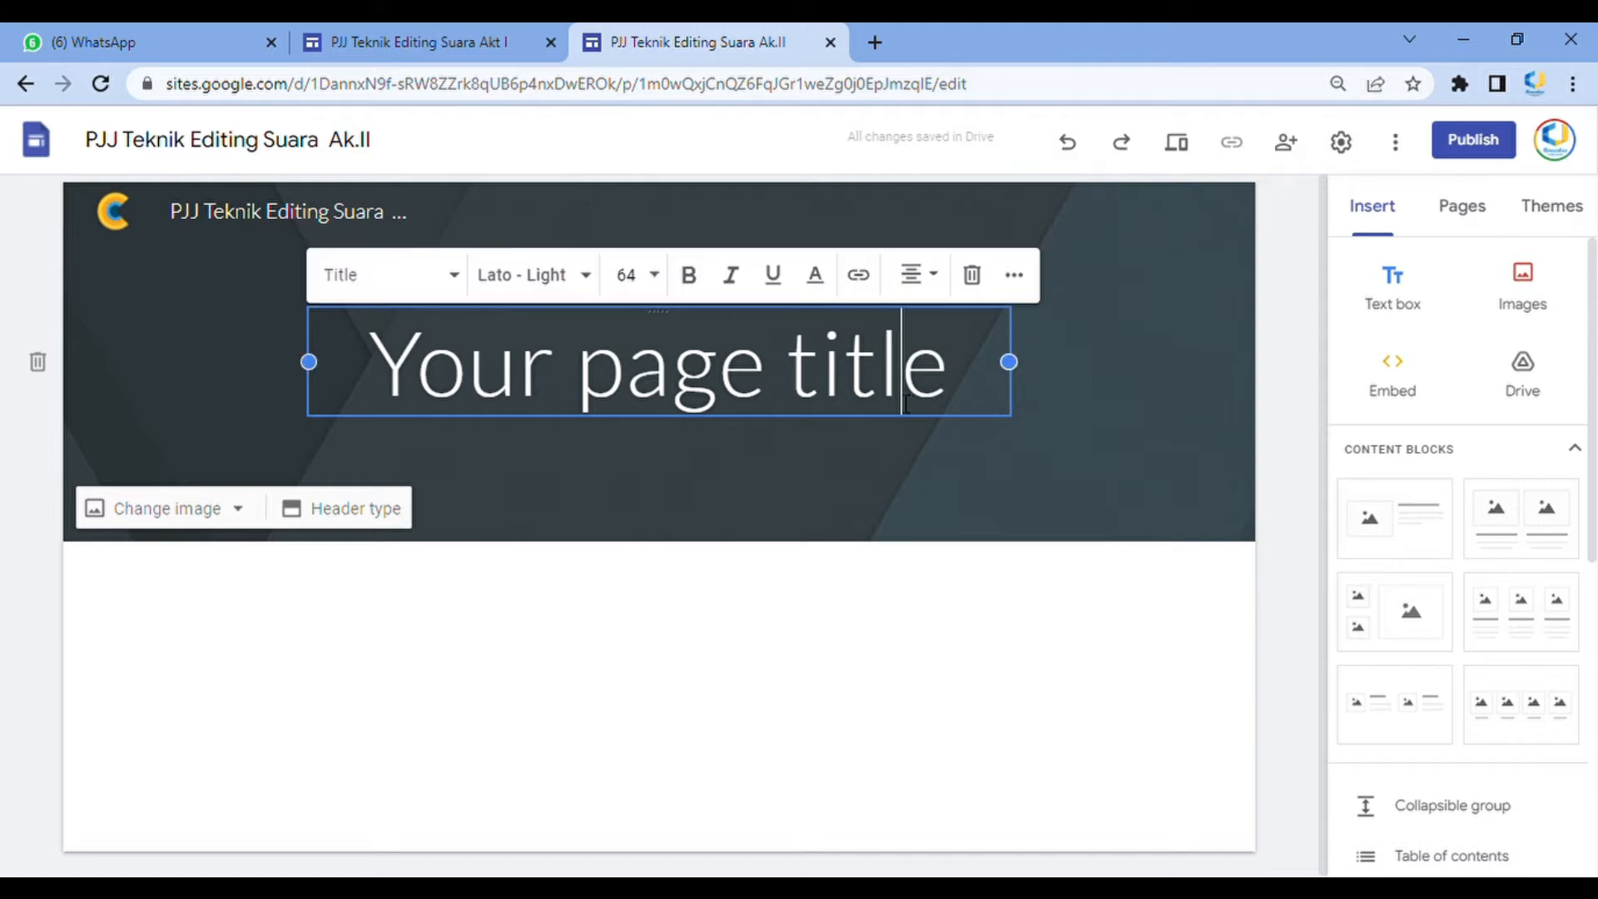
double_click(905, 404)
triple_click(903, 402)
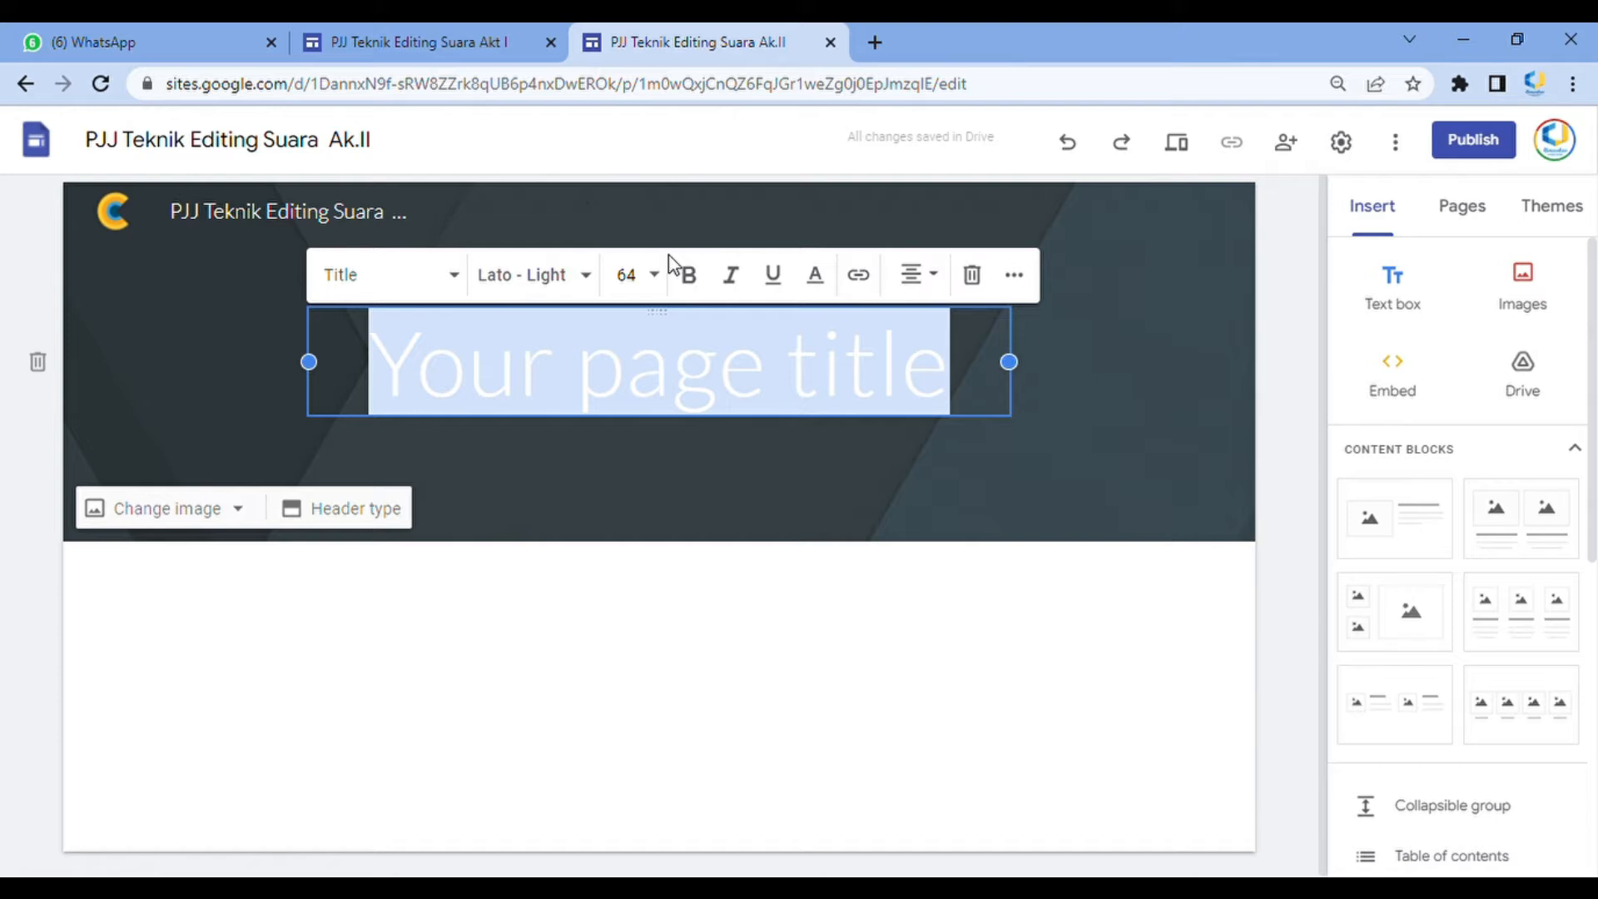
text(Selama)
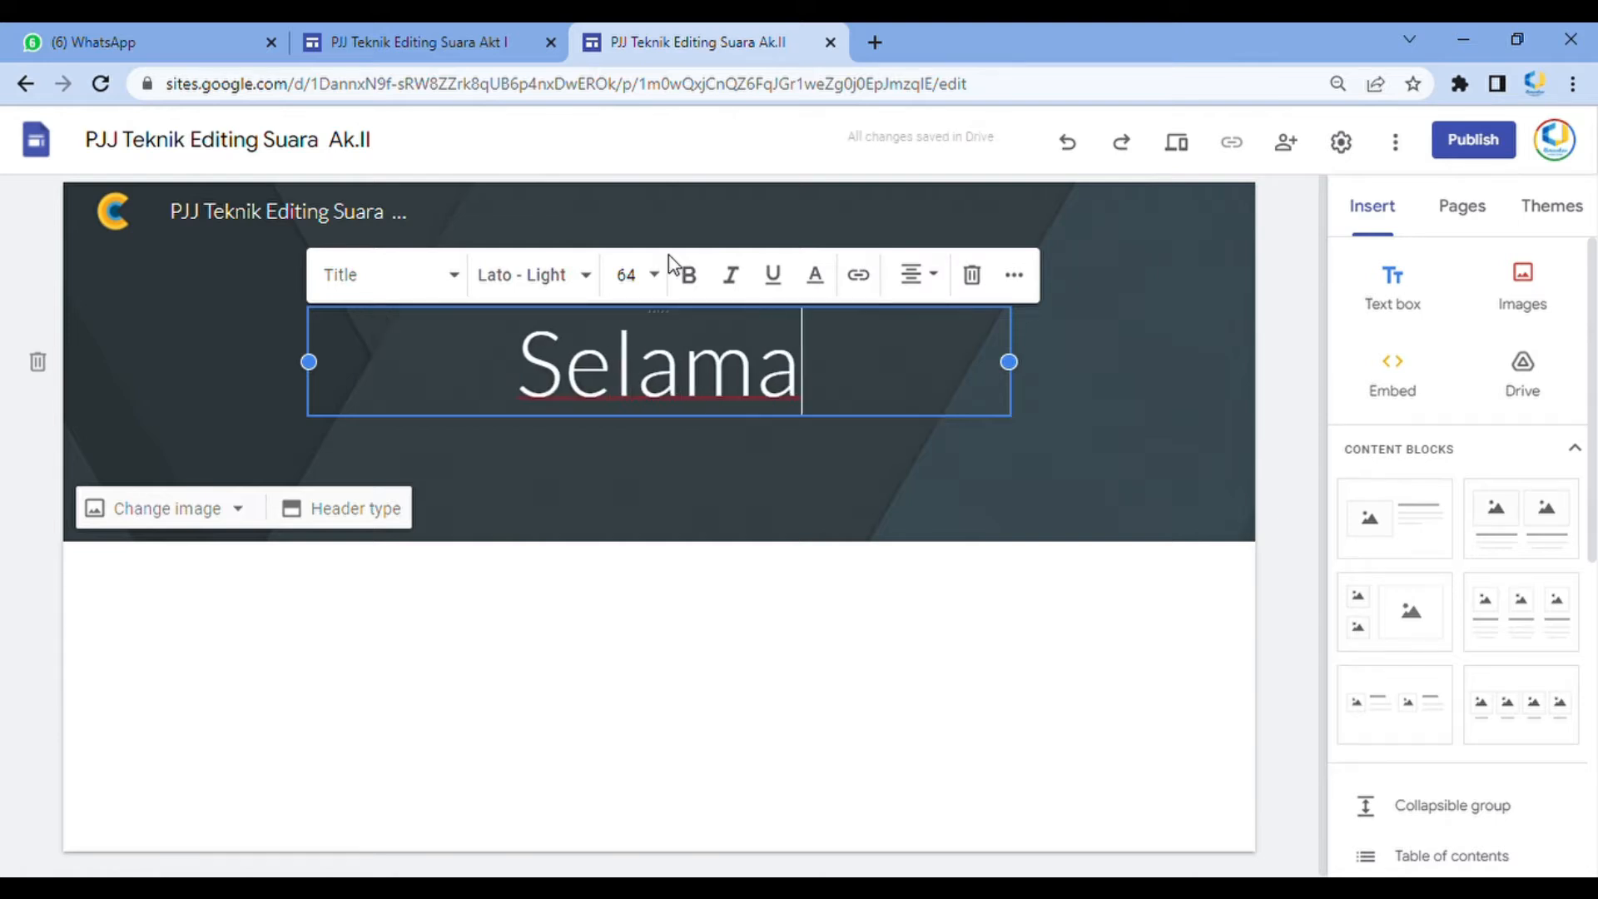
text(t datang)
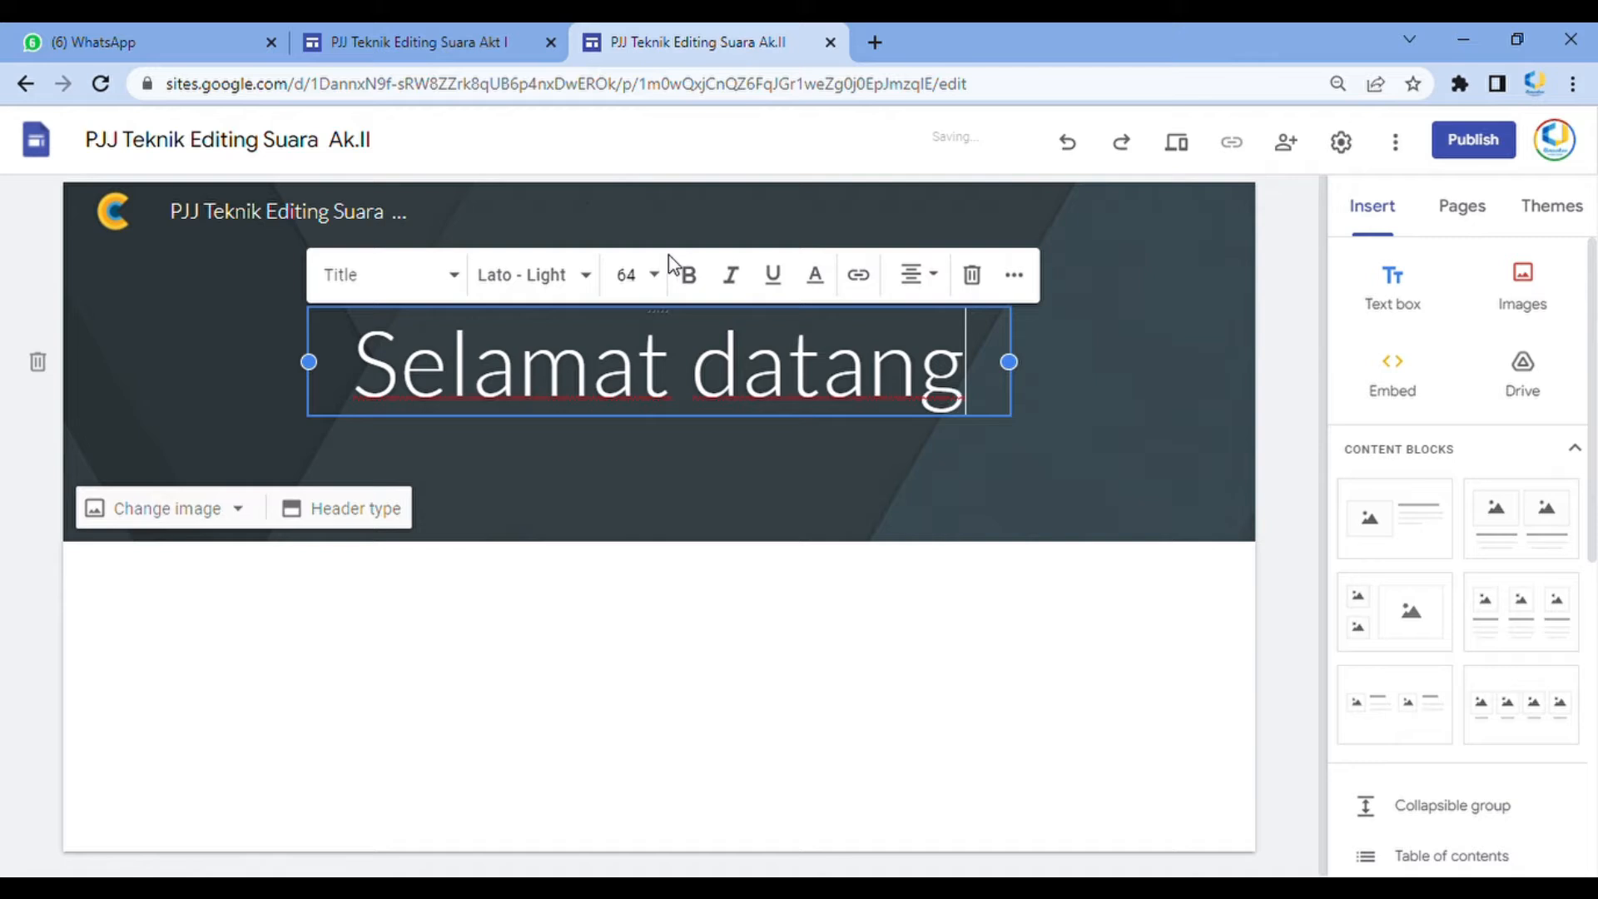
click(1056, 248)
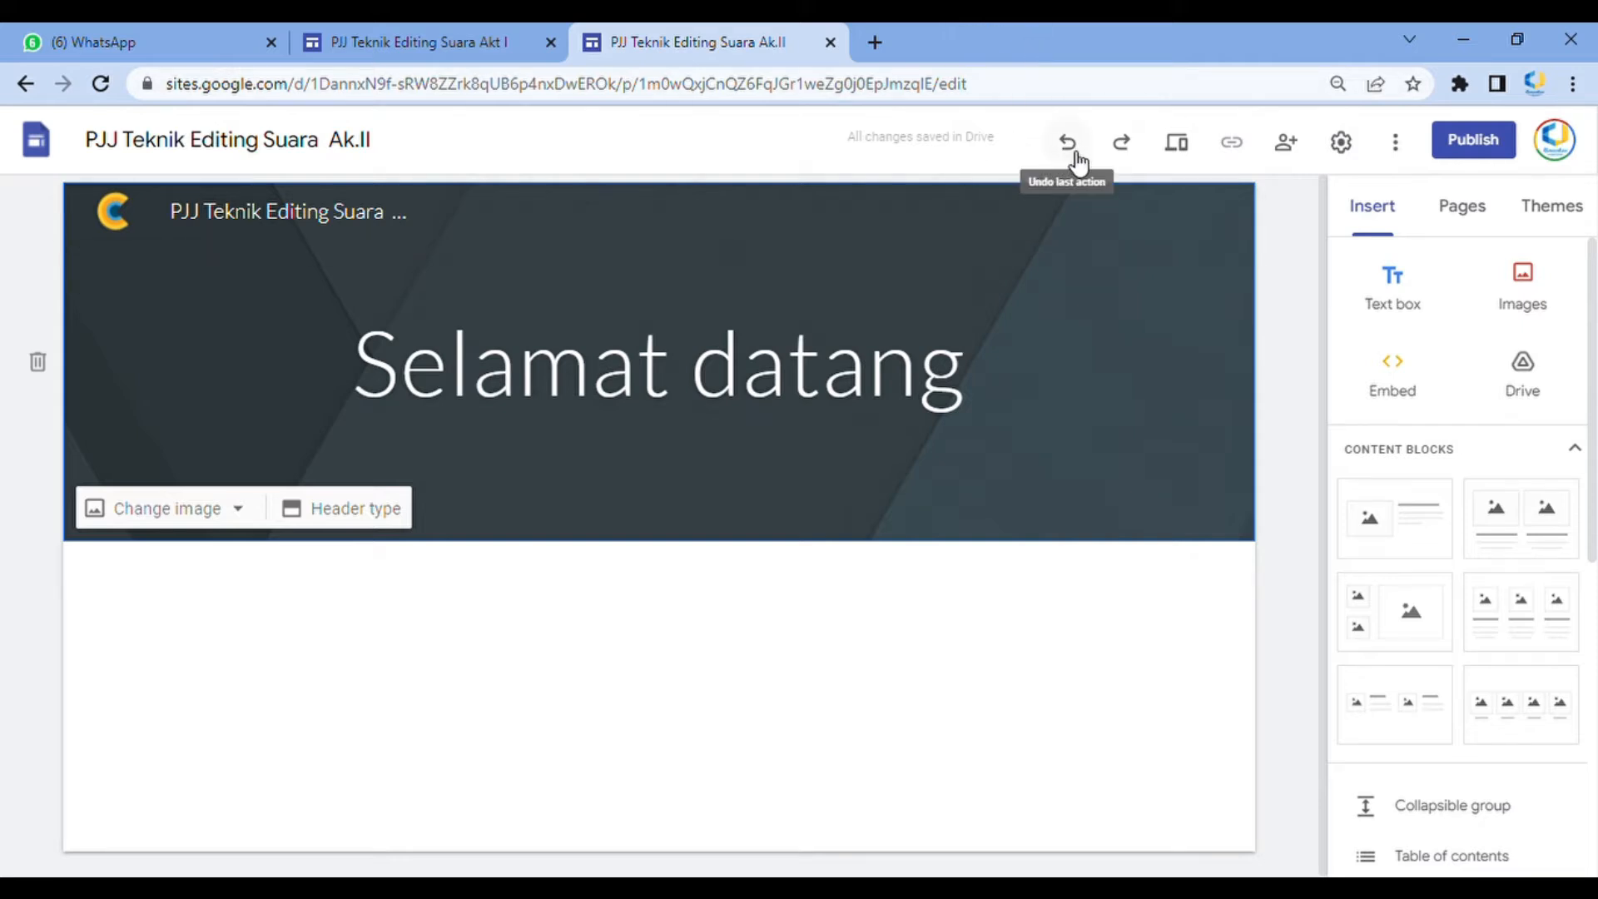
Preview the site in phone, tablet and desktop views, then exit the preview
click(1196, 148)
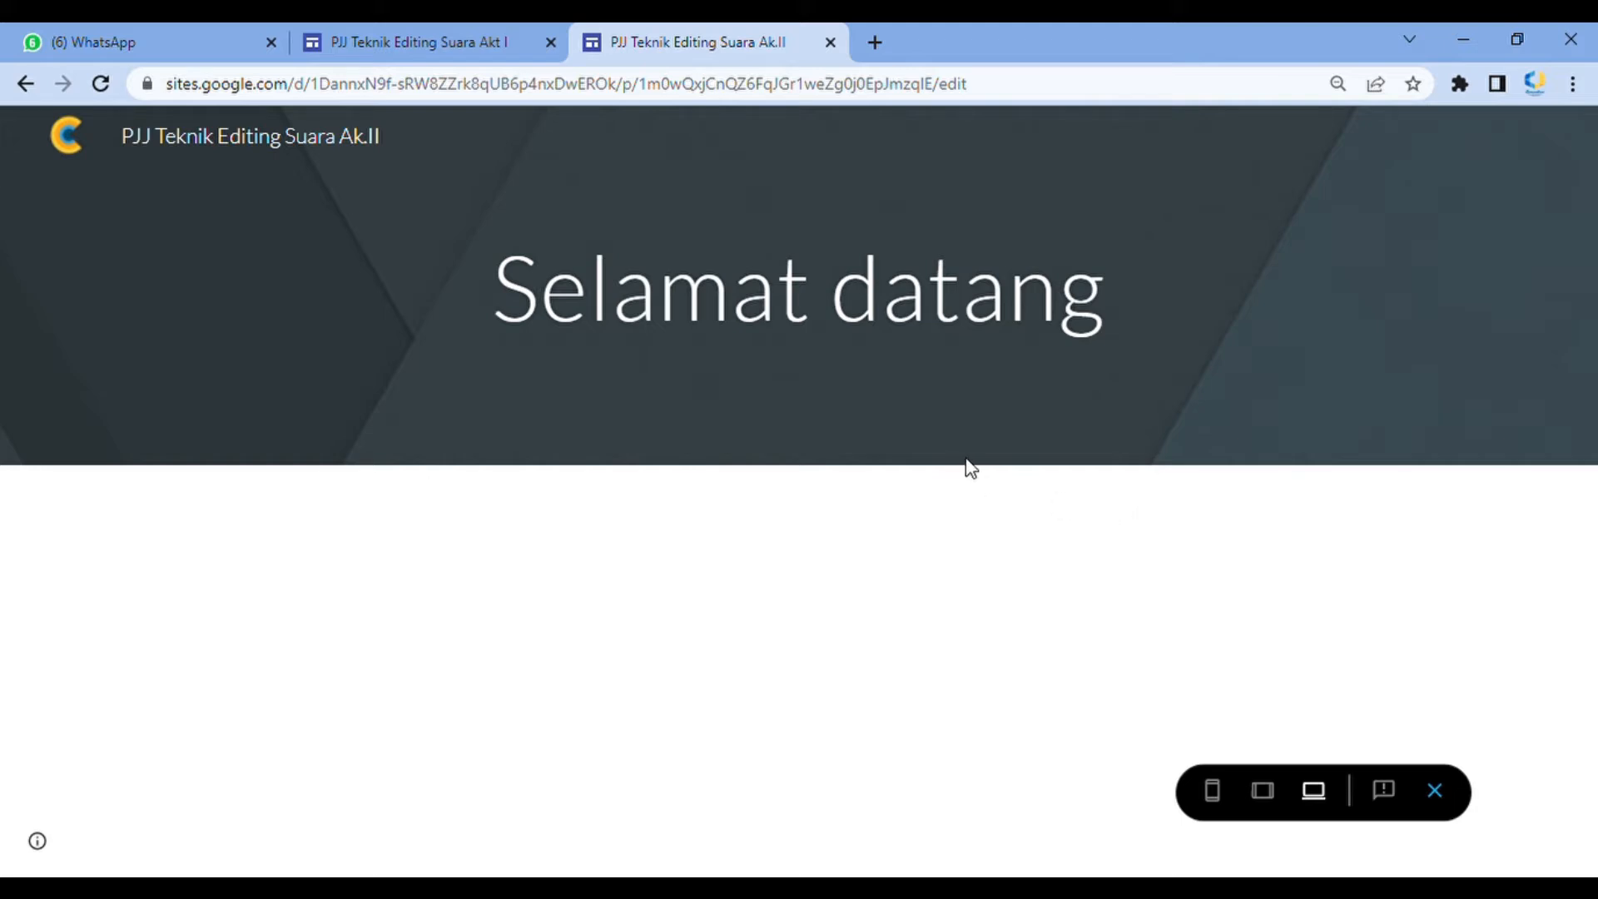
click(1211, 791)
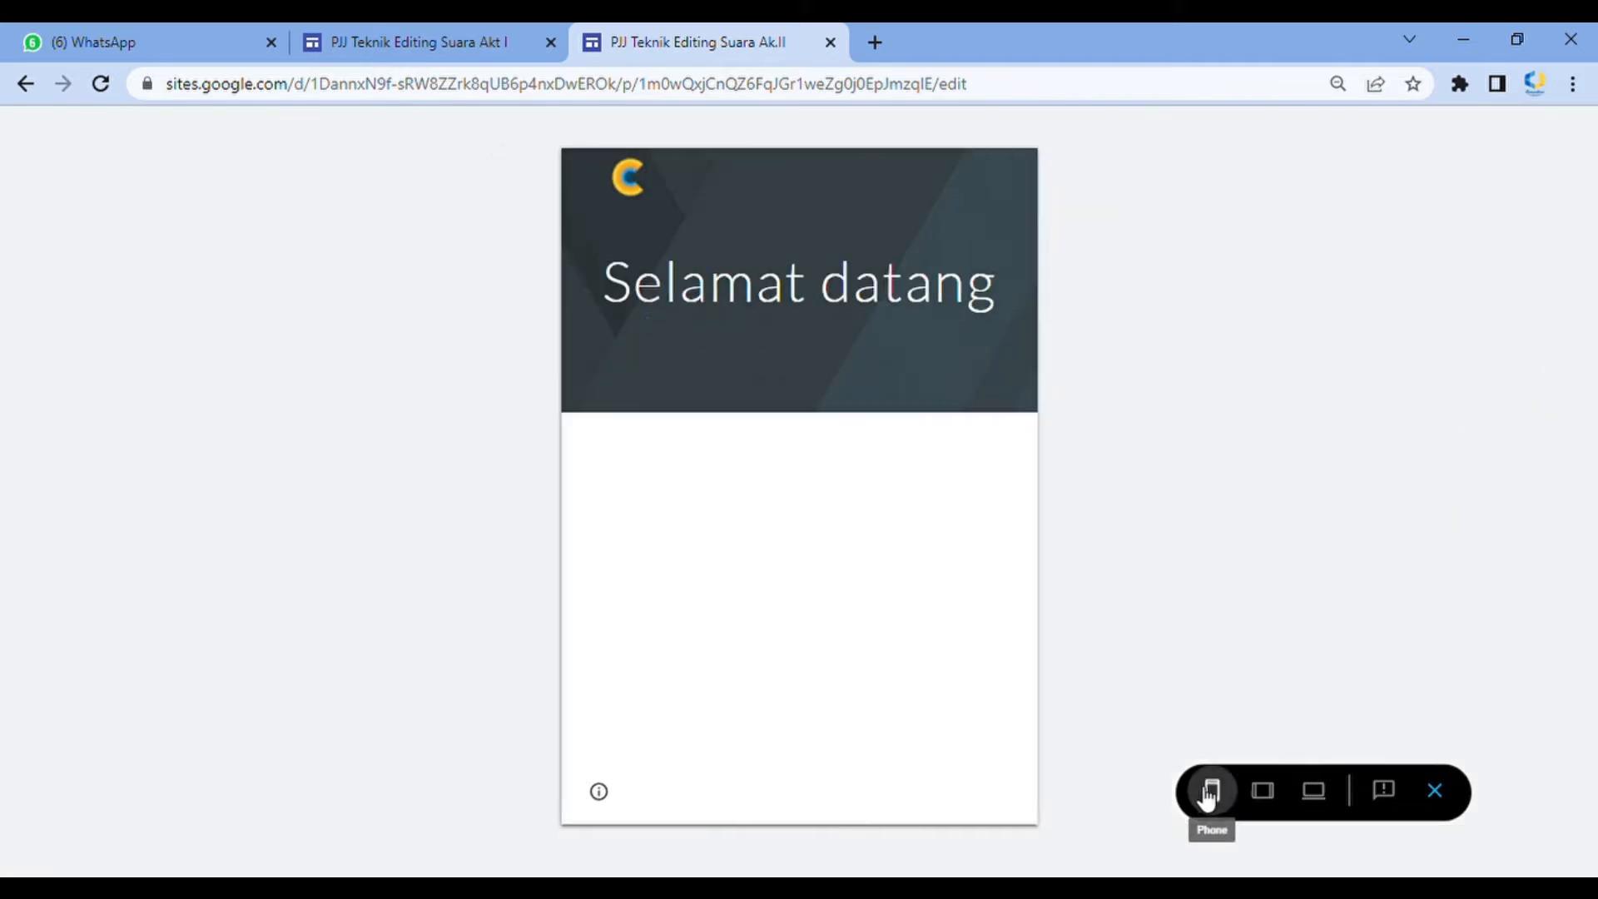
click(1262, 792)
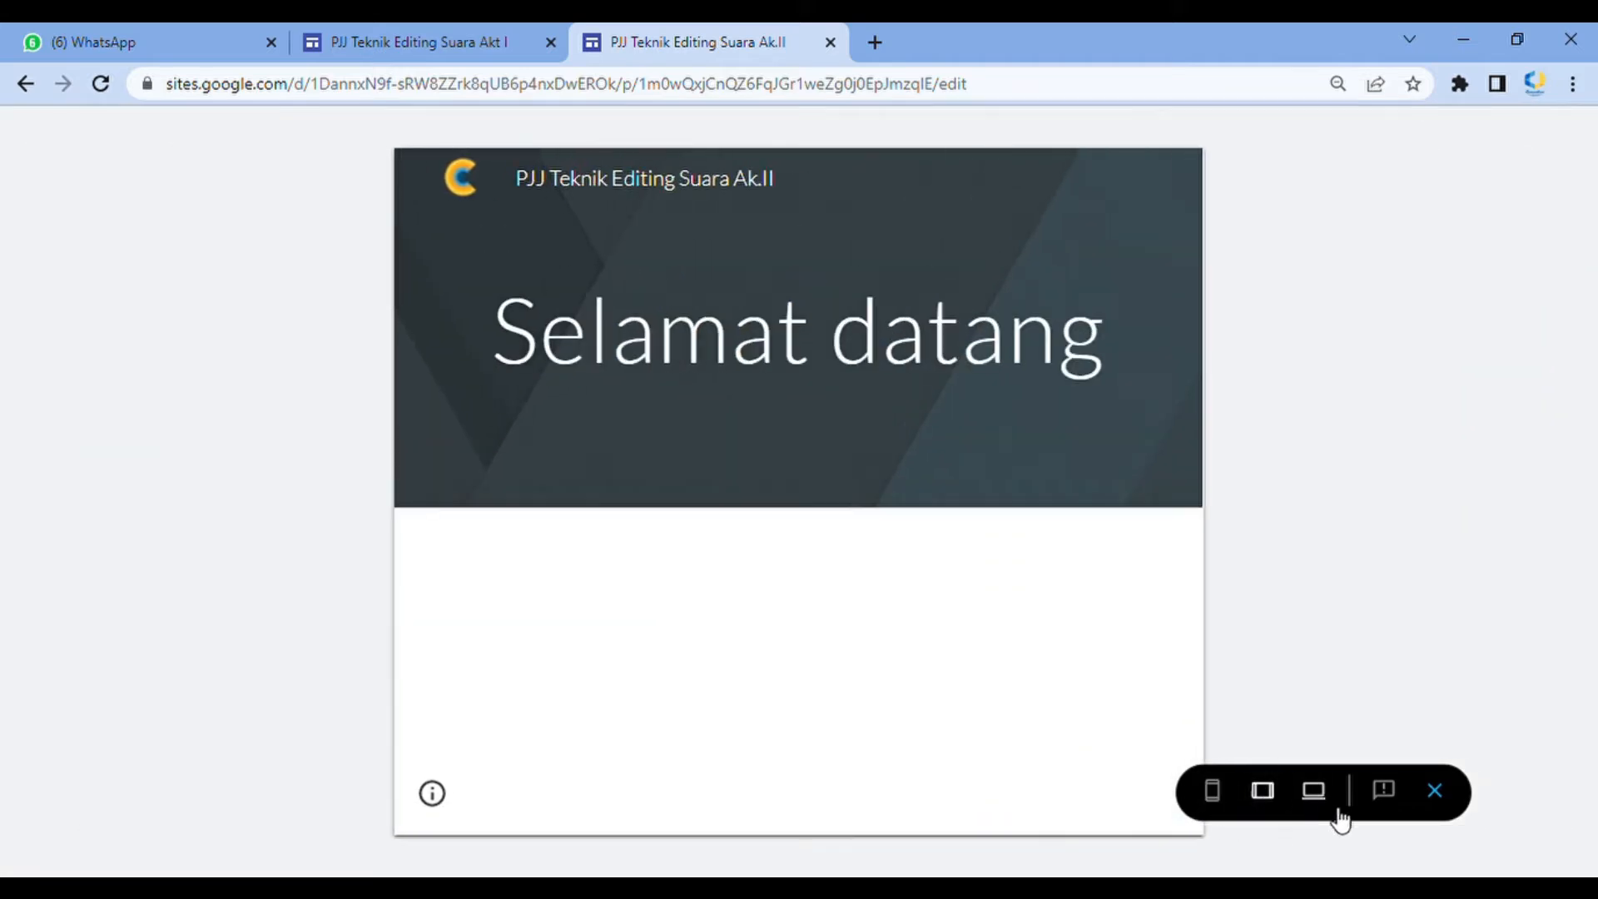
click(1314, 791)
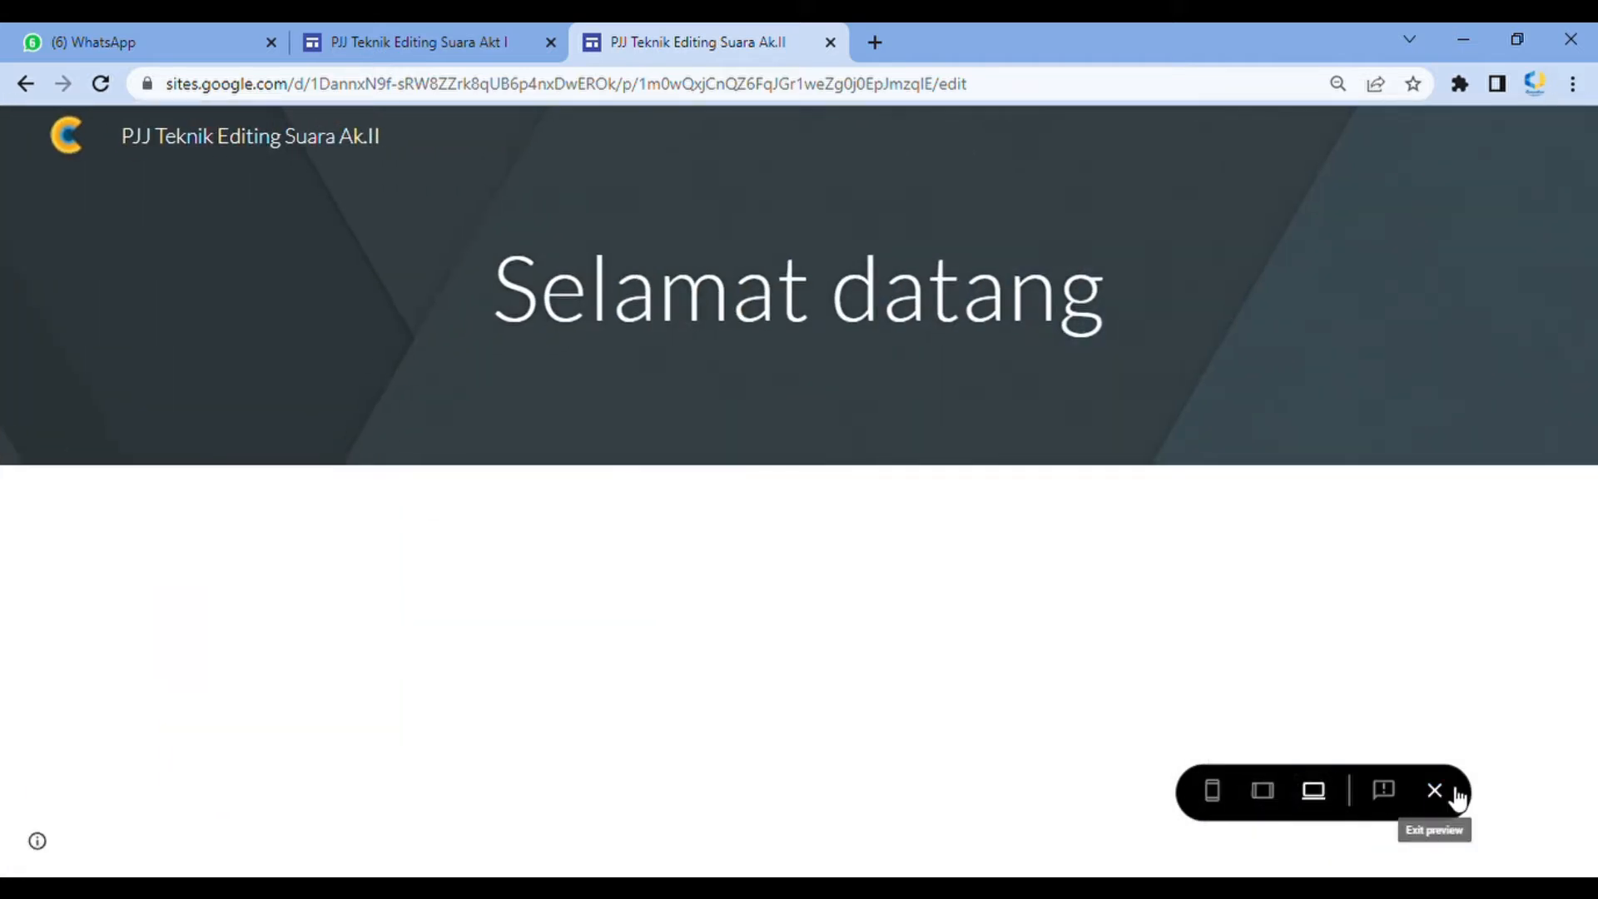
click(1445, 791)
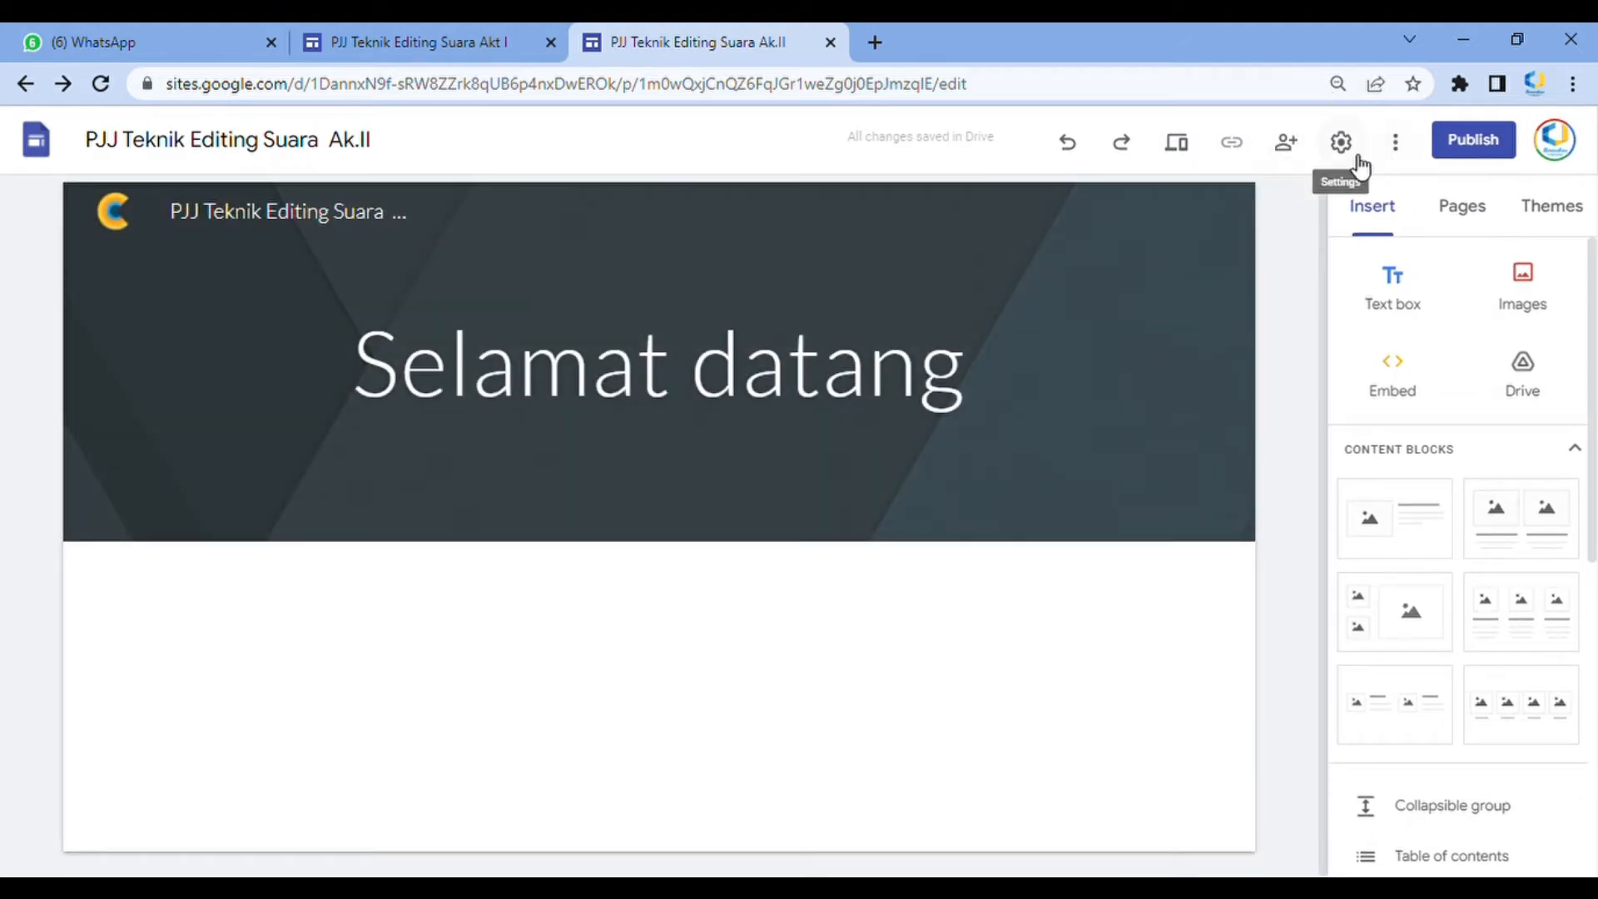
click(1399, 148)
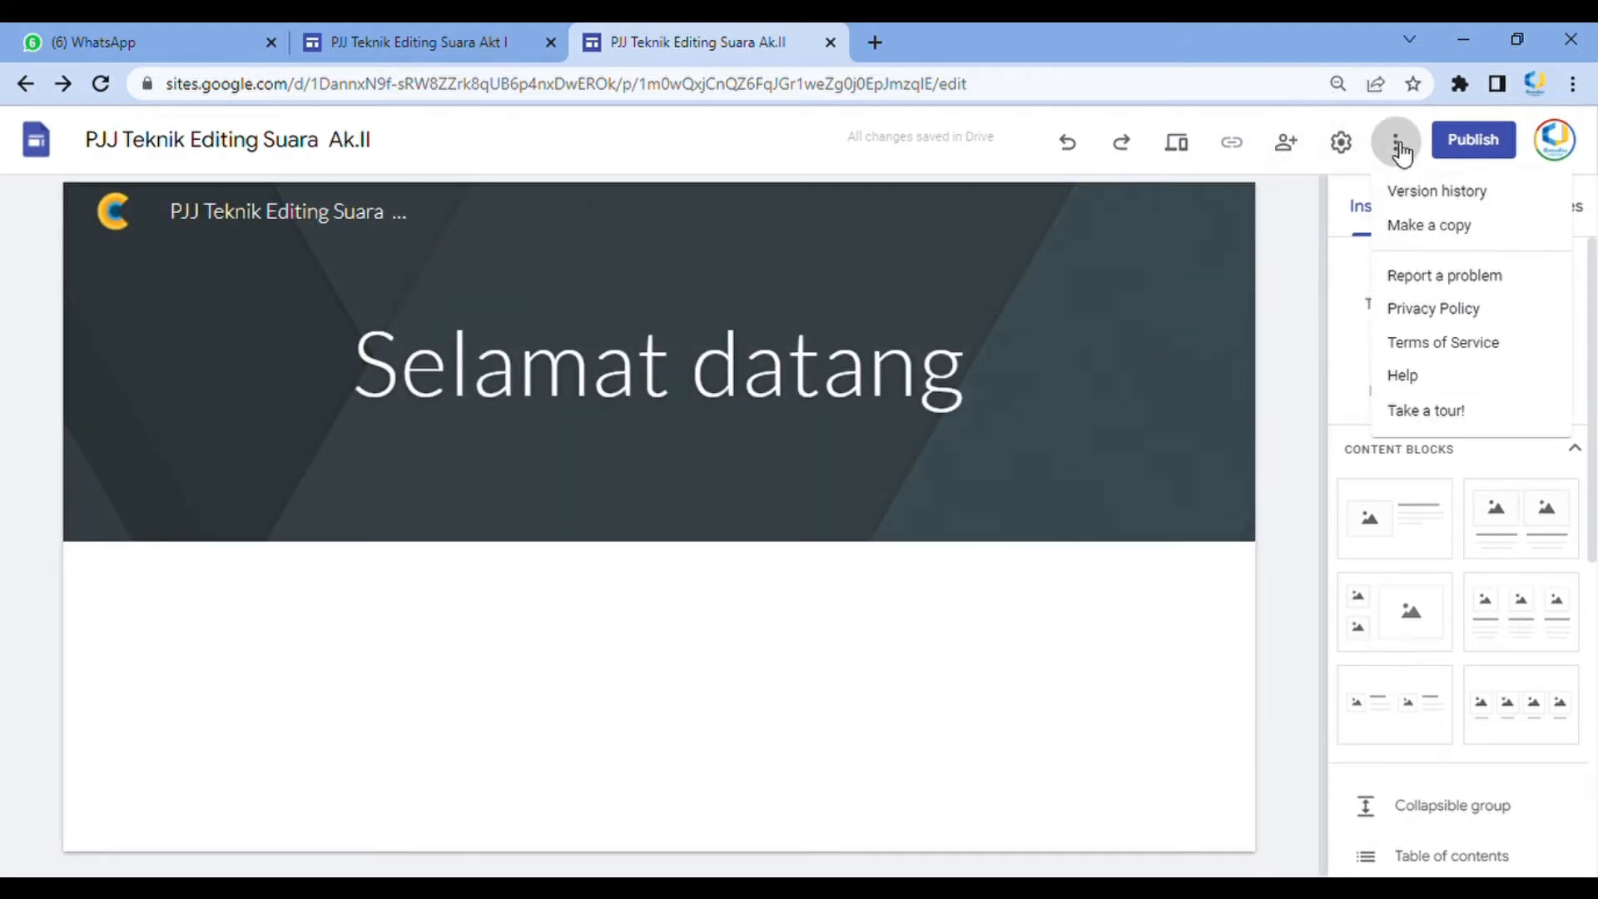
click(1401, 152)
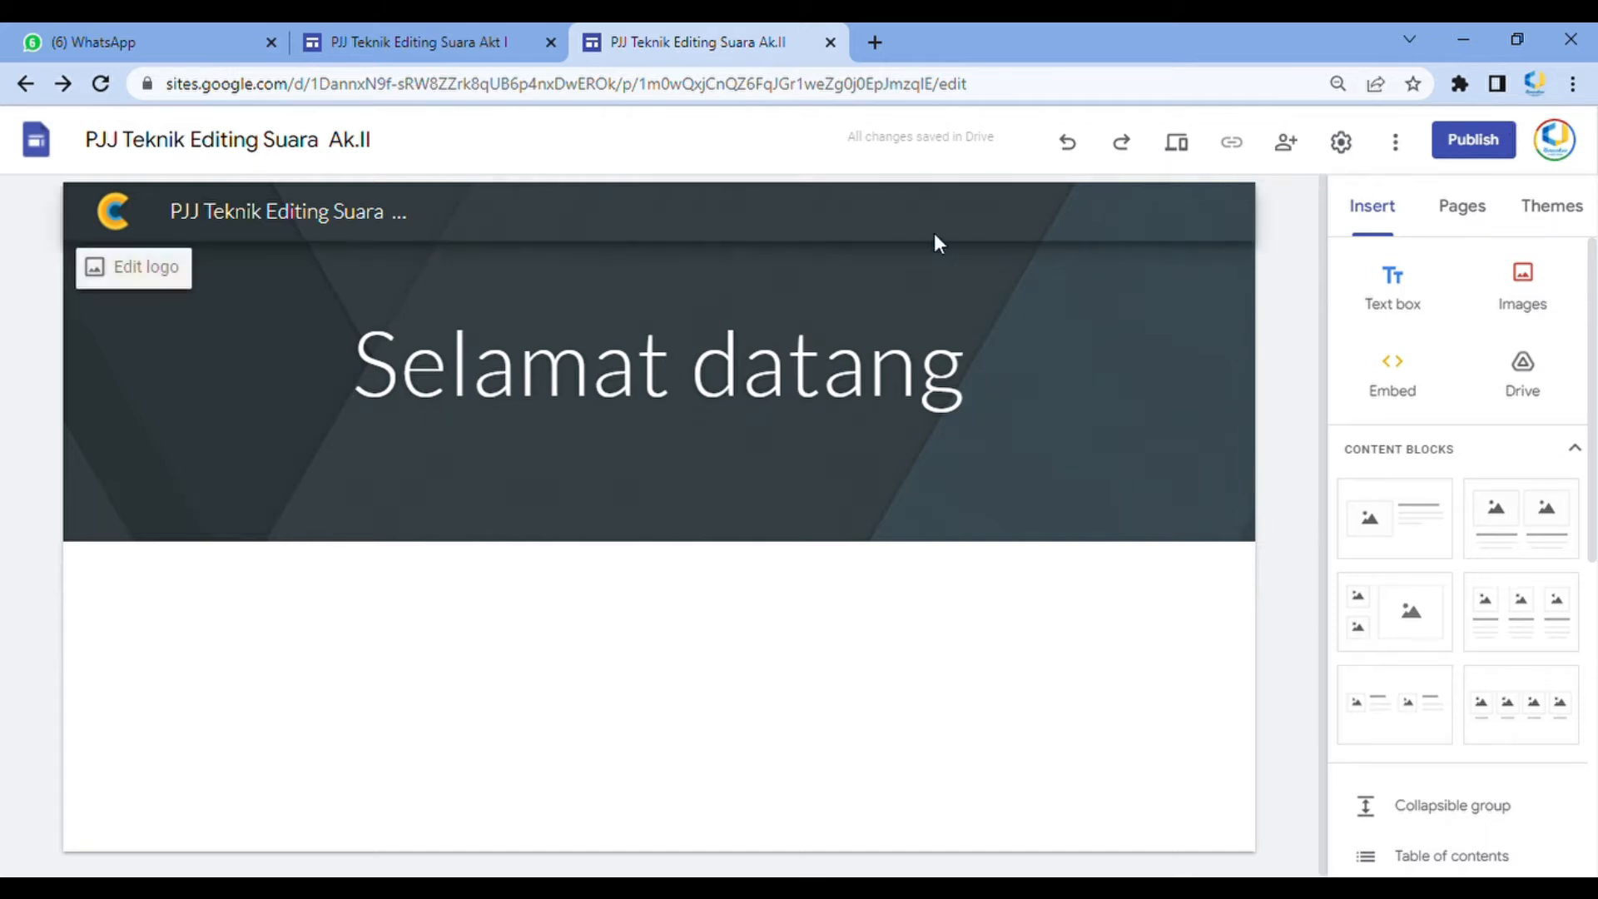
double_click(582, 377)
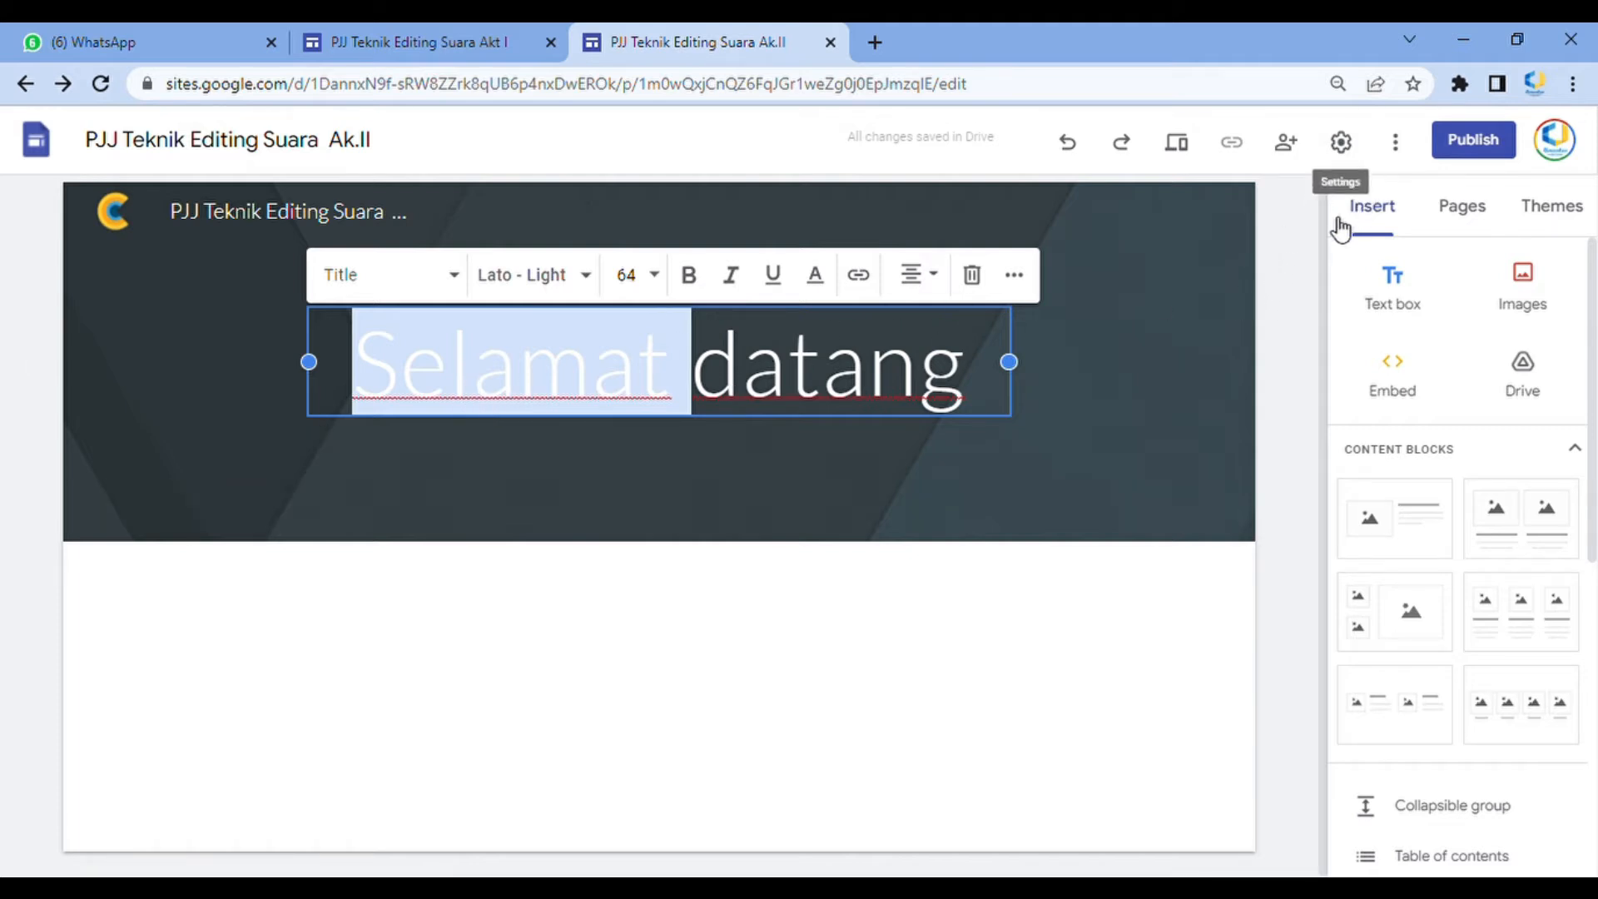
click(1277, 232)
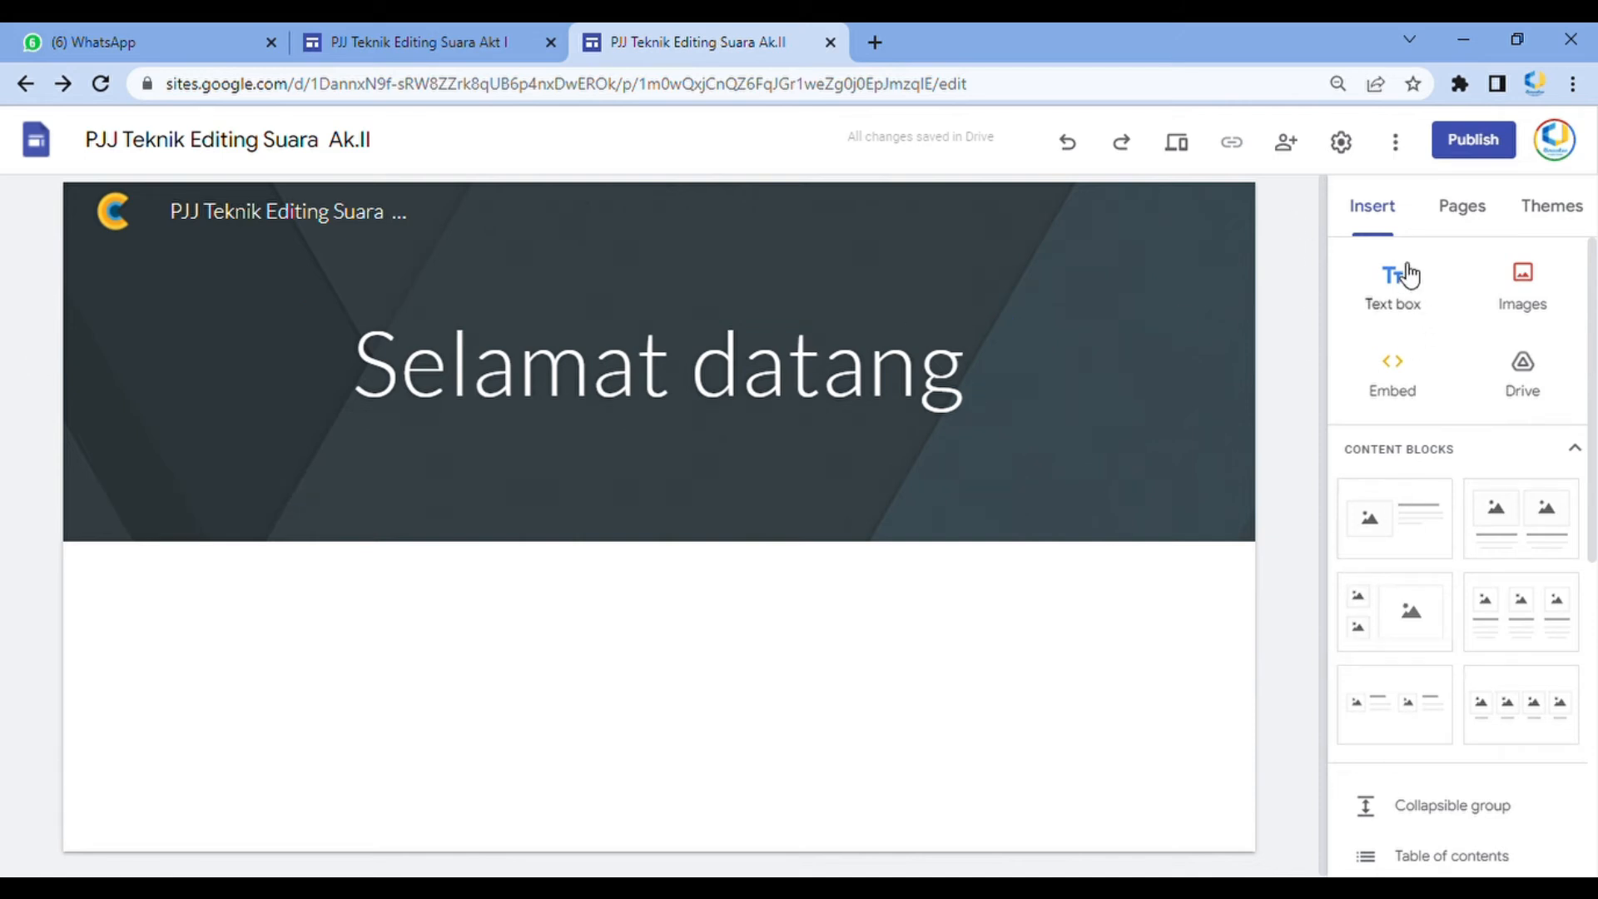
Try the Aristotle and Diplomat themes and apply the Vision theme to the site
click(1463, 207)
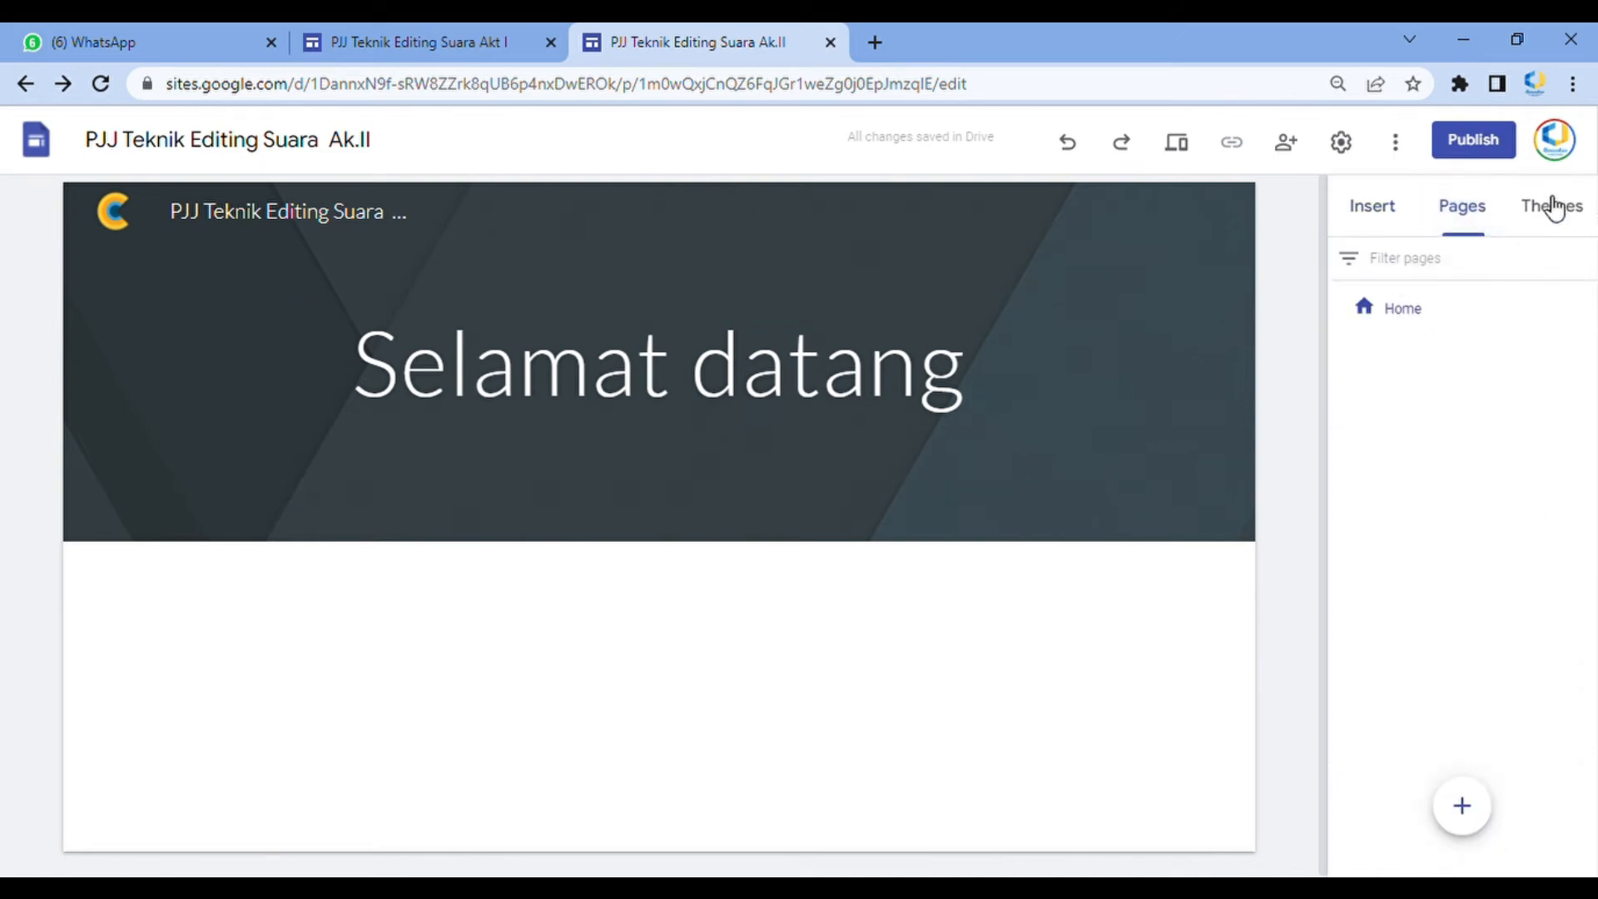
click(1577, 212)
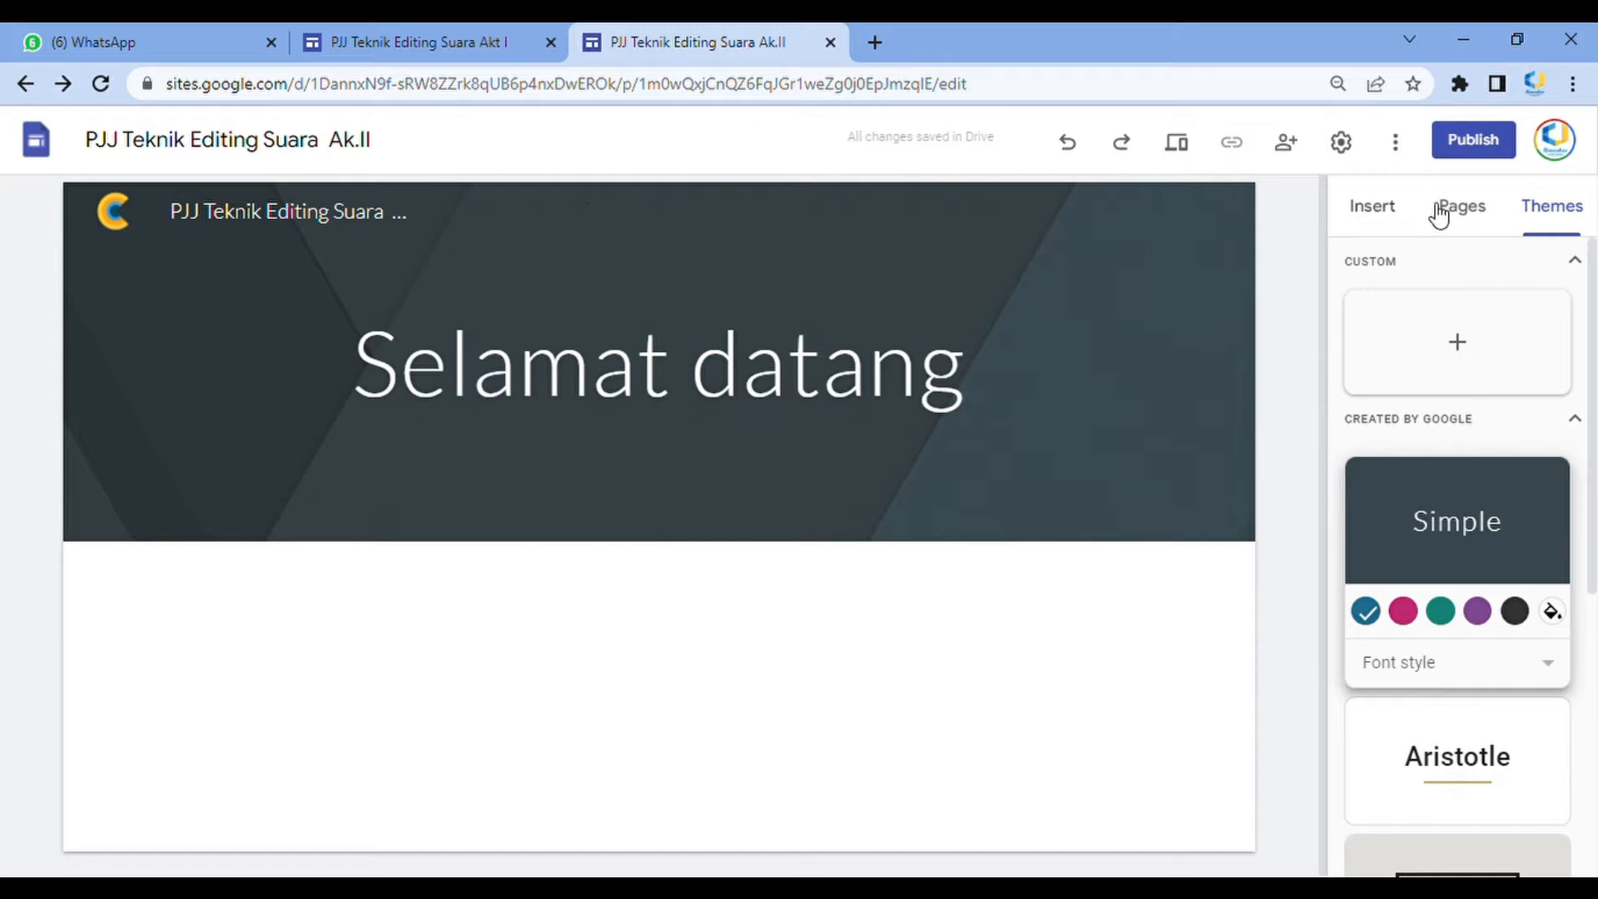
scroll(1428, 583, down, 4)
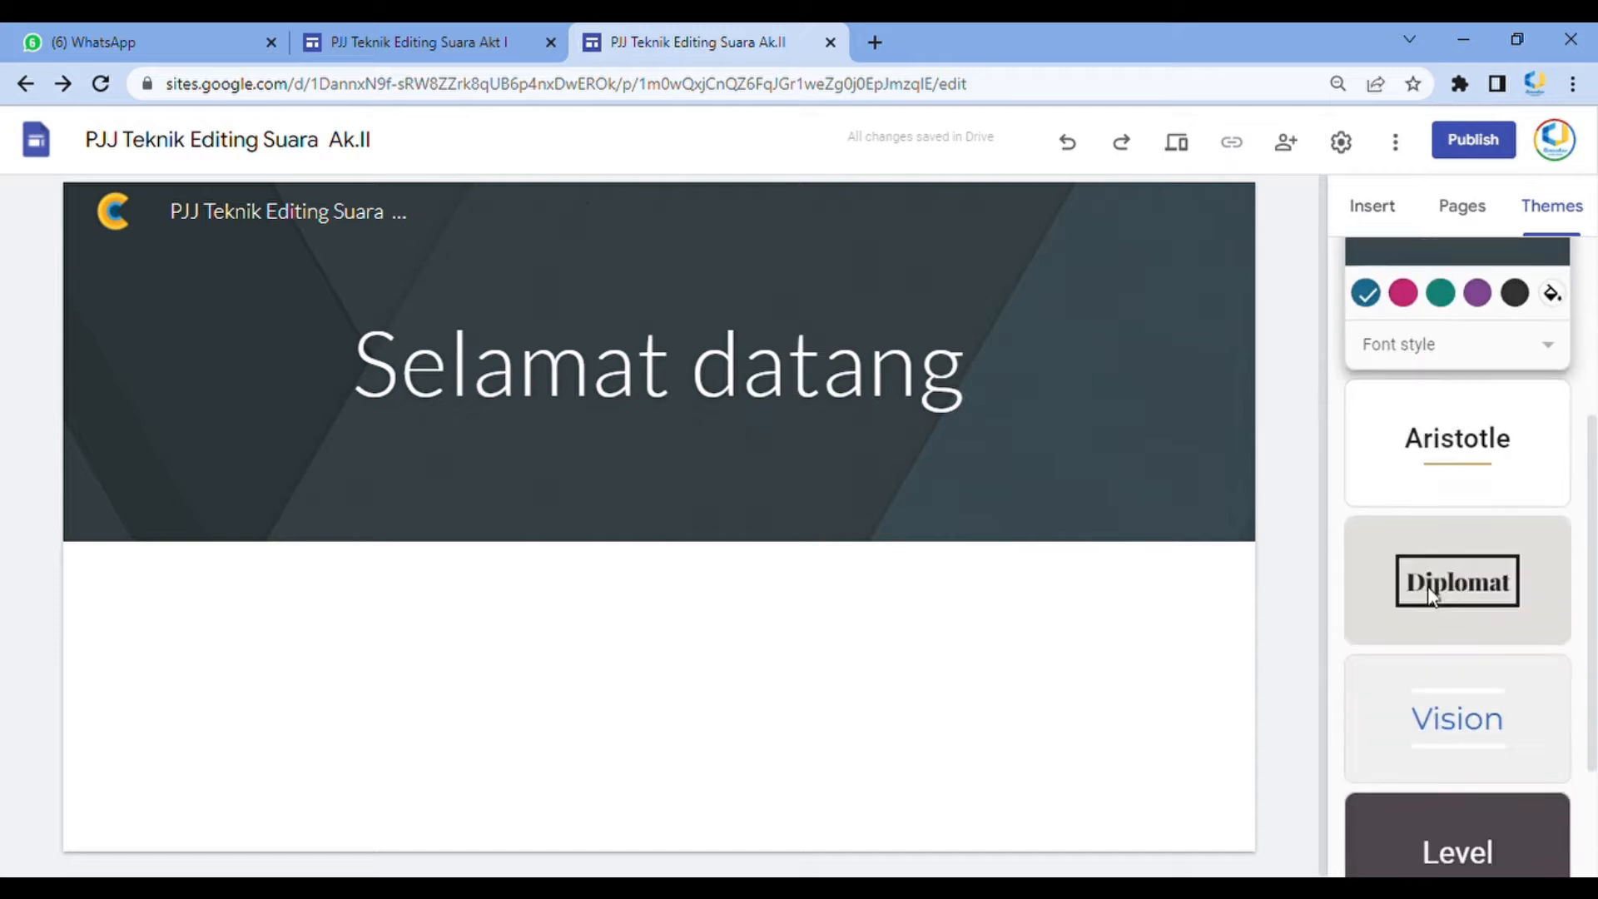
click(1429, 407)
click(1466, 510)
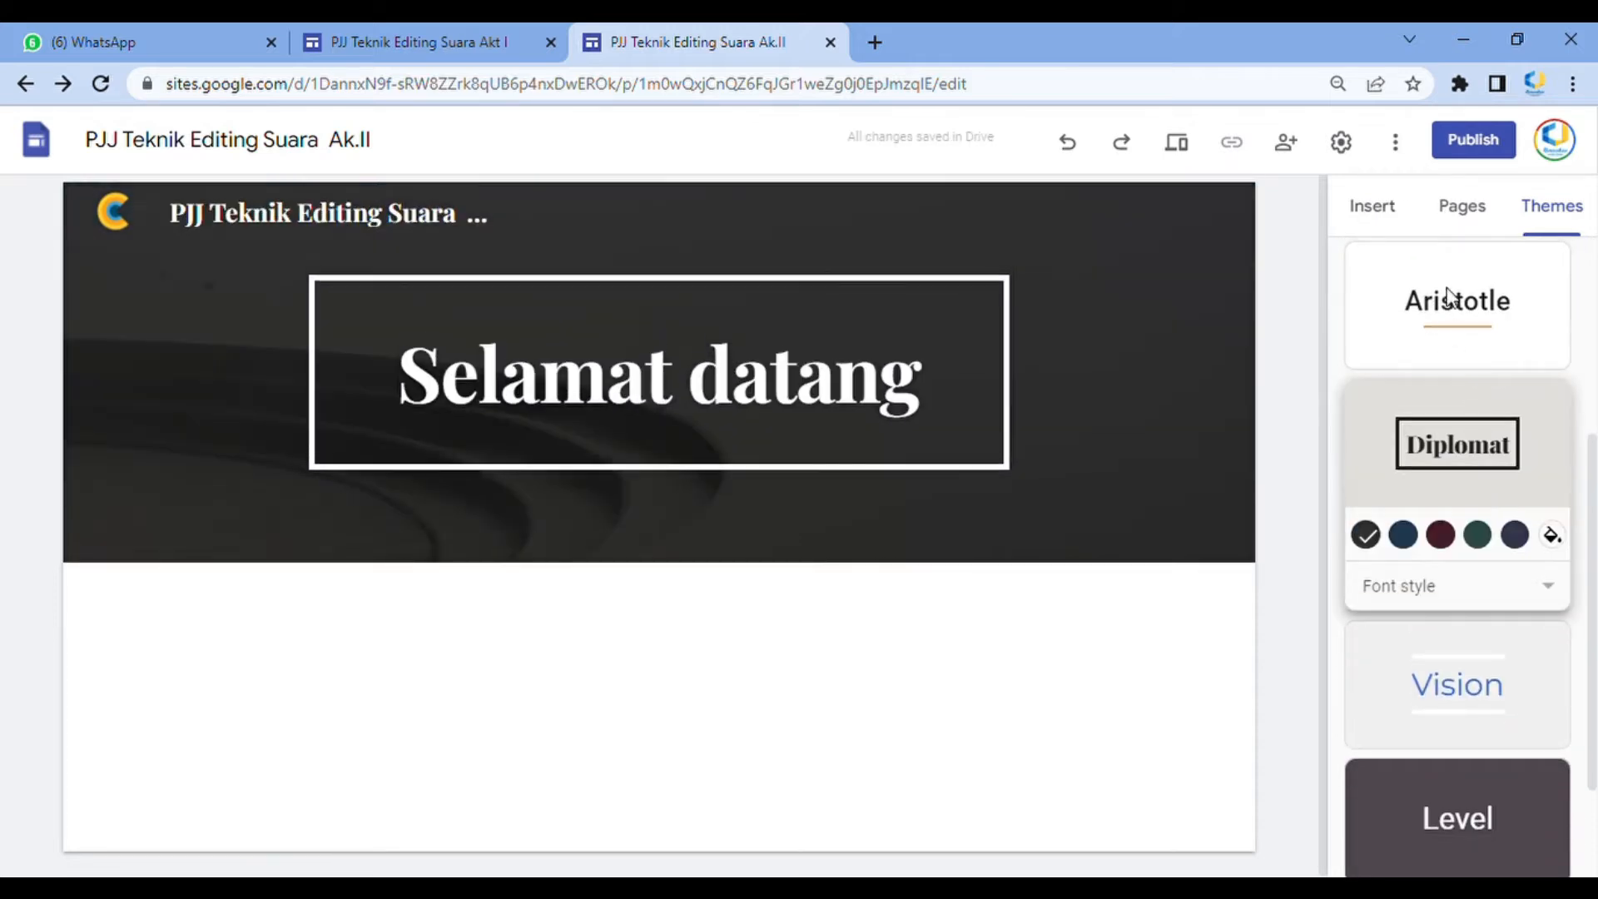
click(1433, 721)
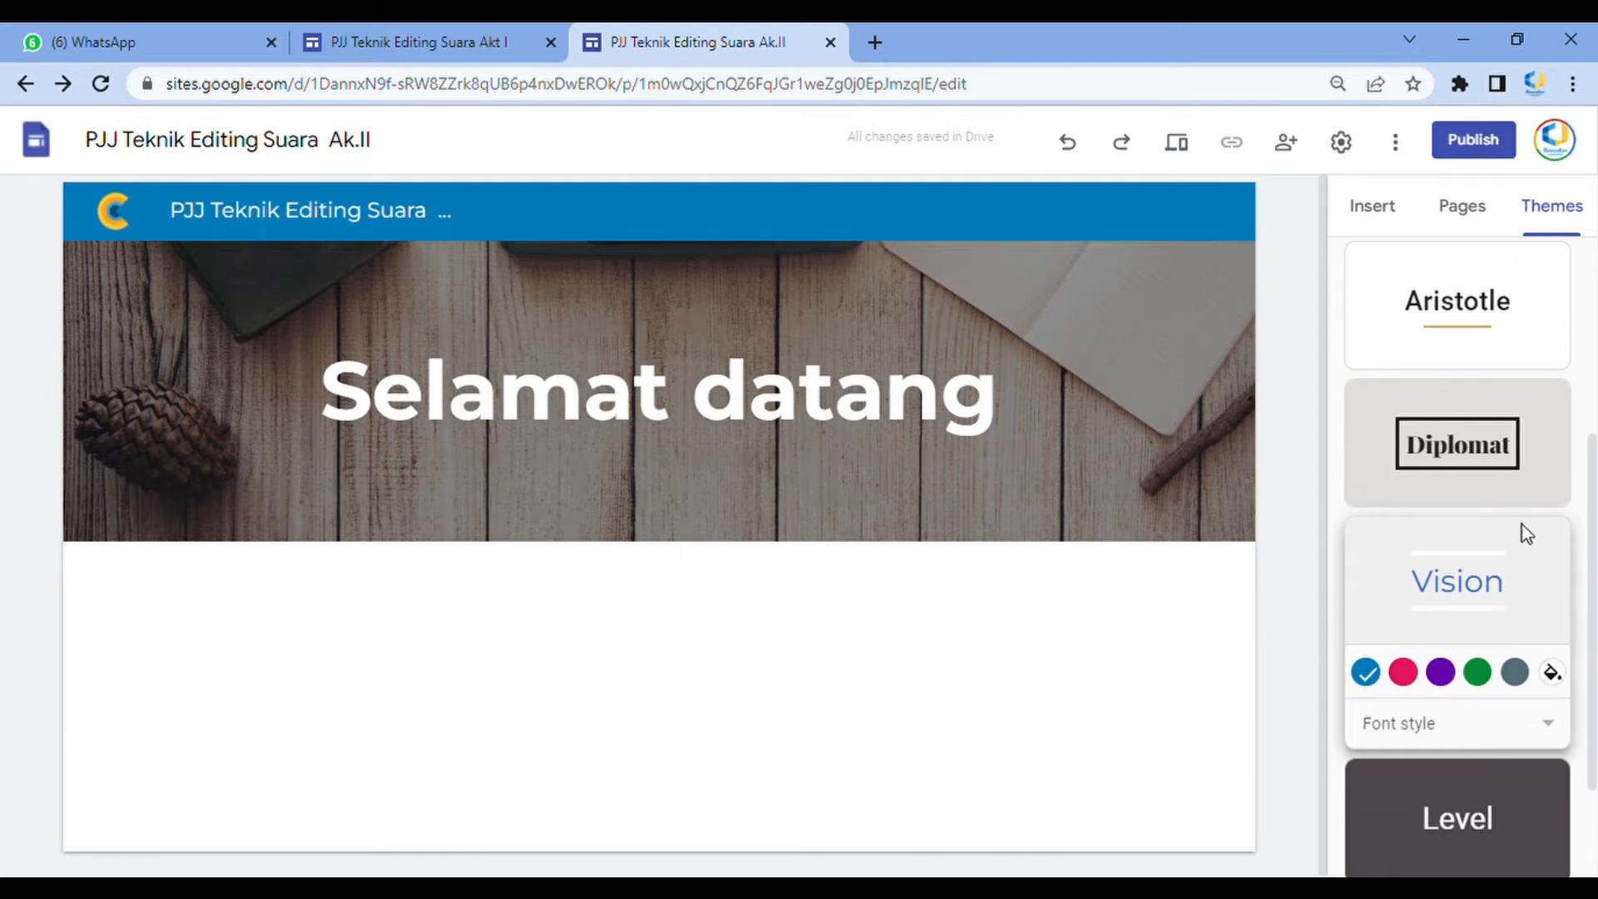
Apply the Diplomat theme to the site
click(1505, 460)
scroll(1470, 552, up, 4)
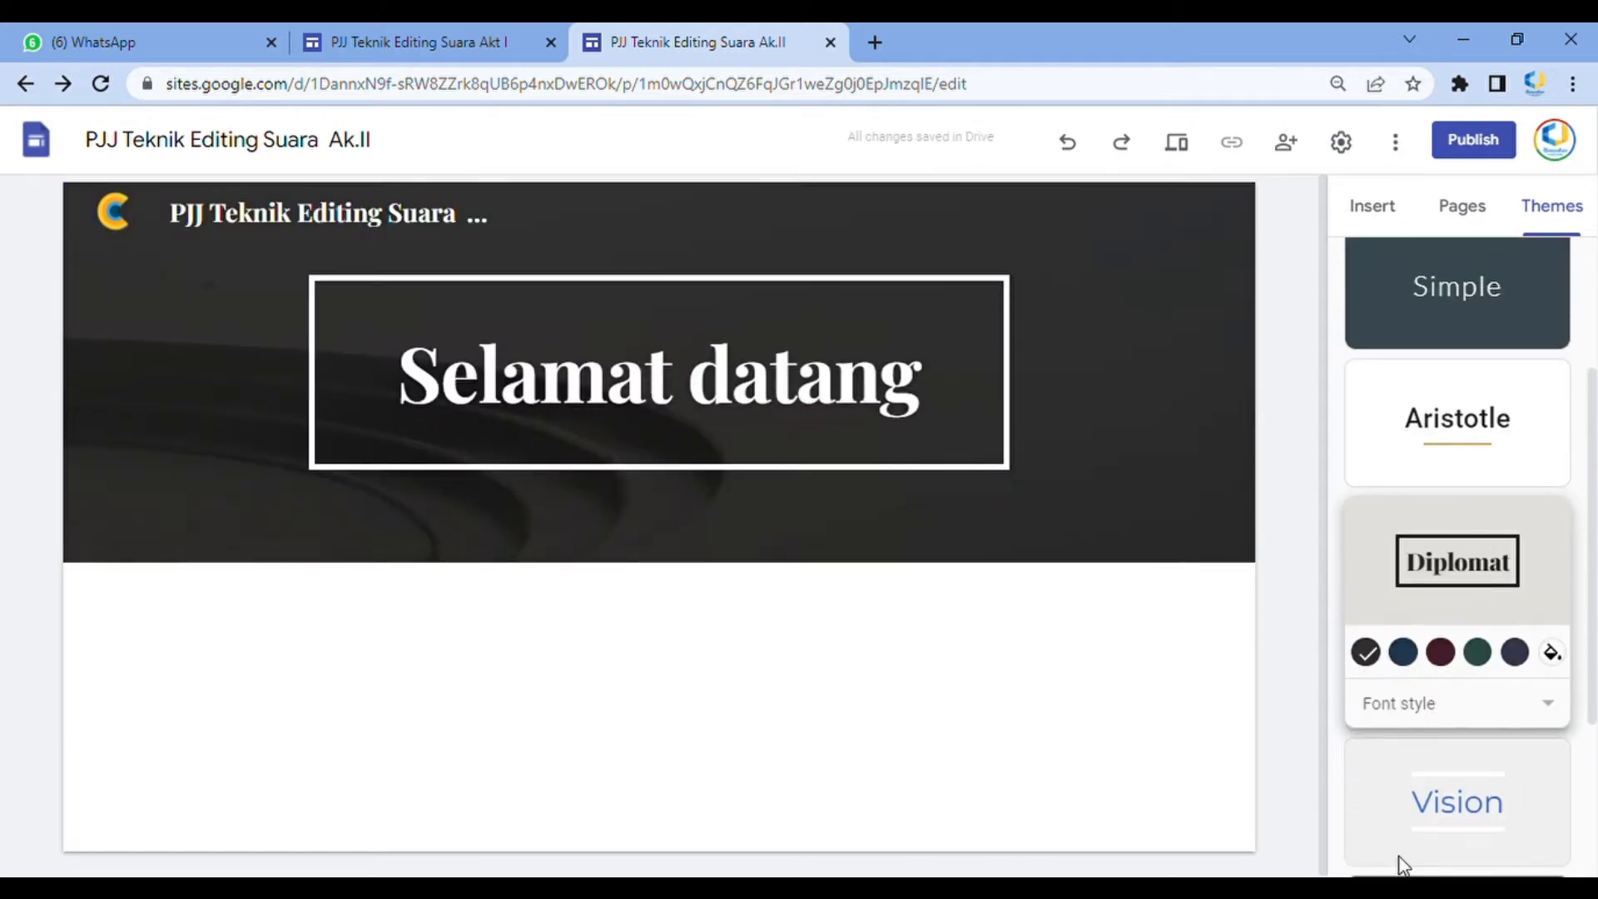
Rename the Home page to Beranda in the site's page list
click(1482, 218)
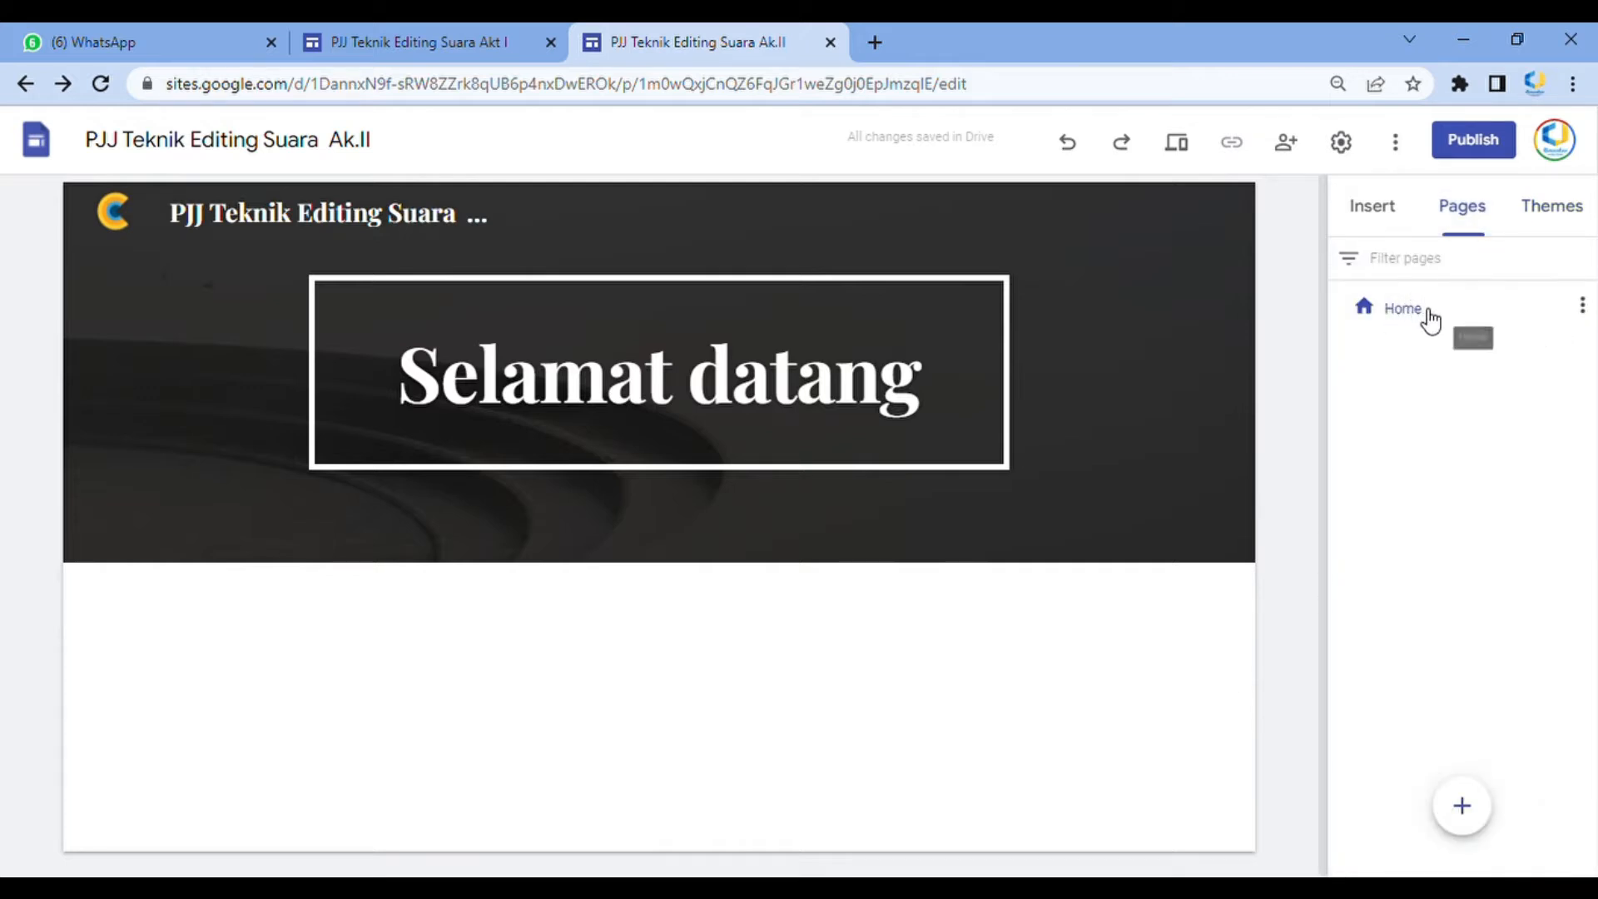
double_click(1423, 313)
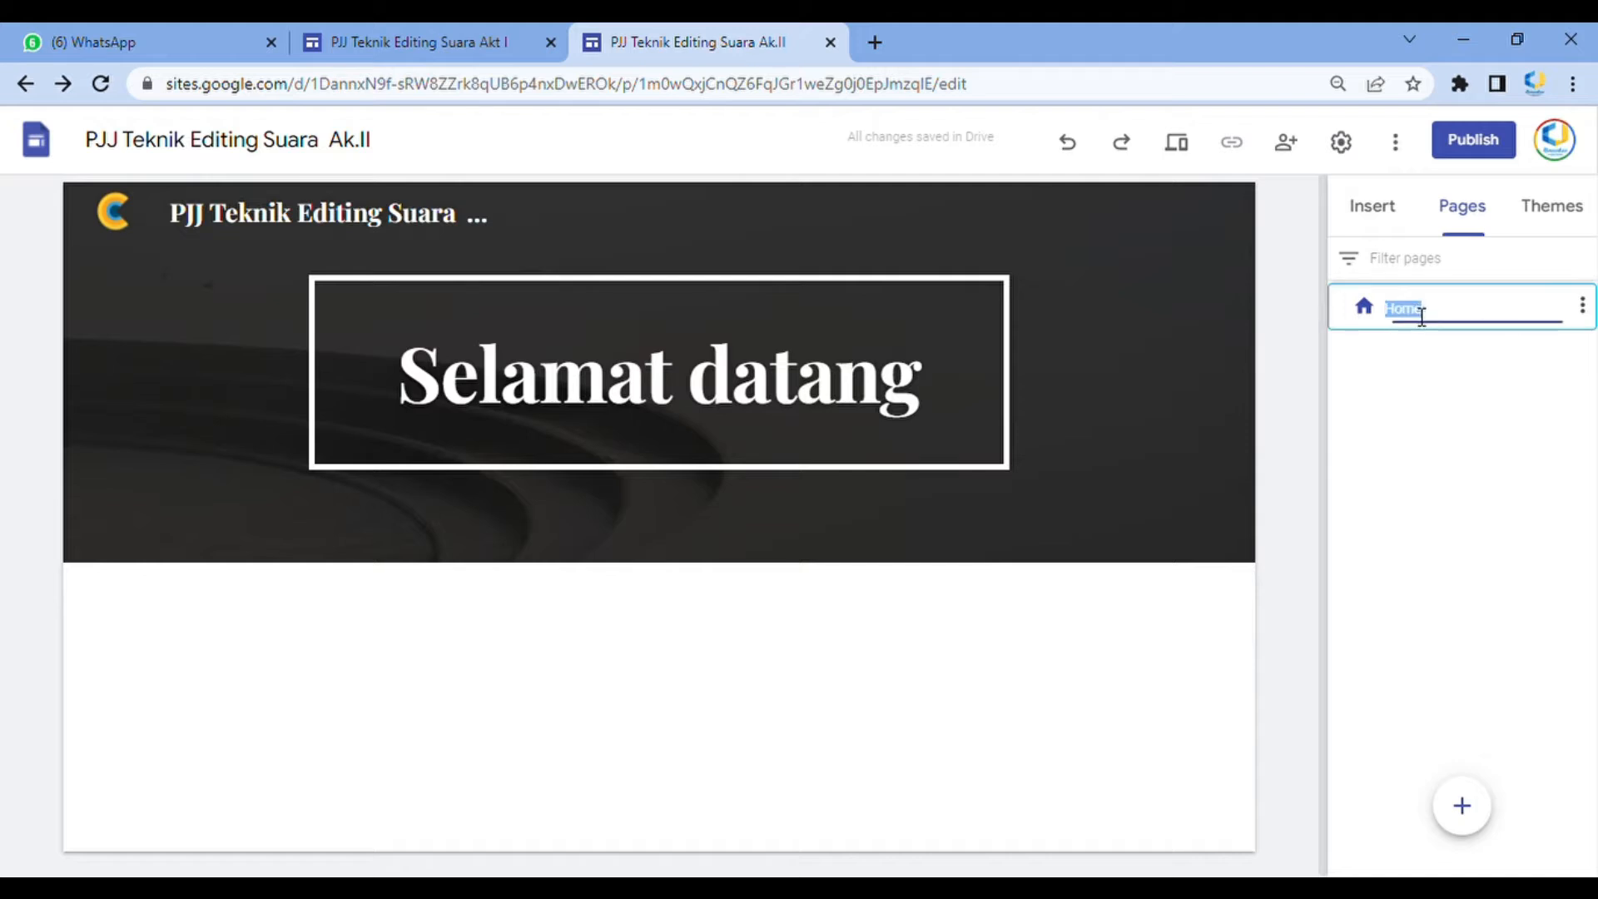
text(B)
Add three new pages named Rekaman Zoom, Materi and Jadwal
mouse_move(1462, 807)
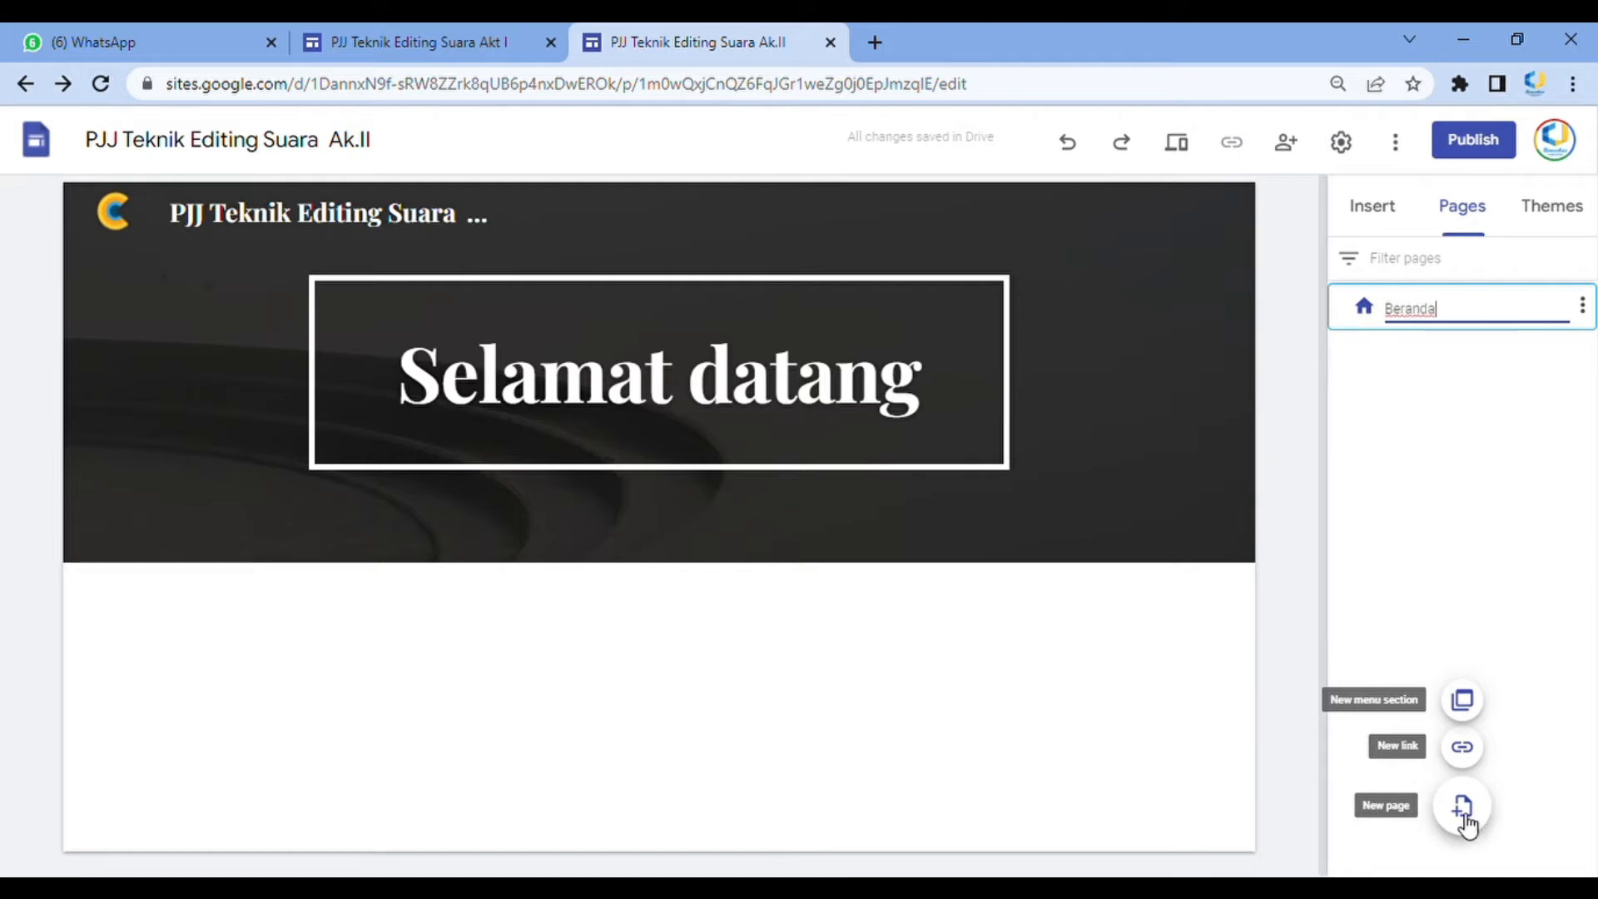
click(1464, 818)
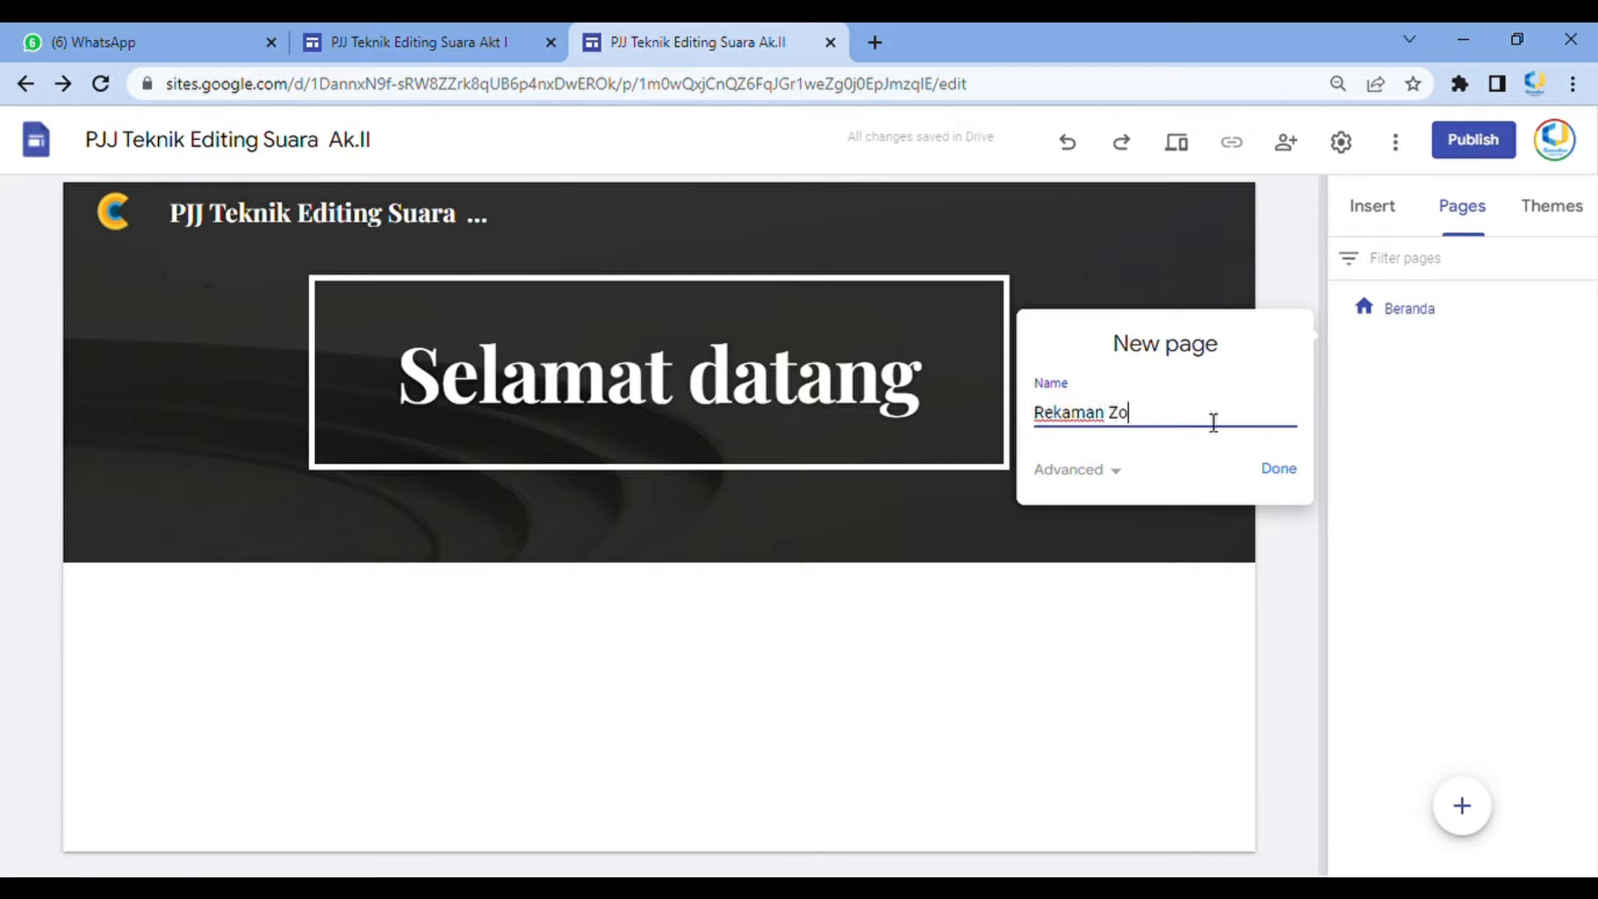
key(Return)
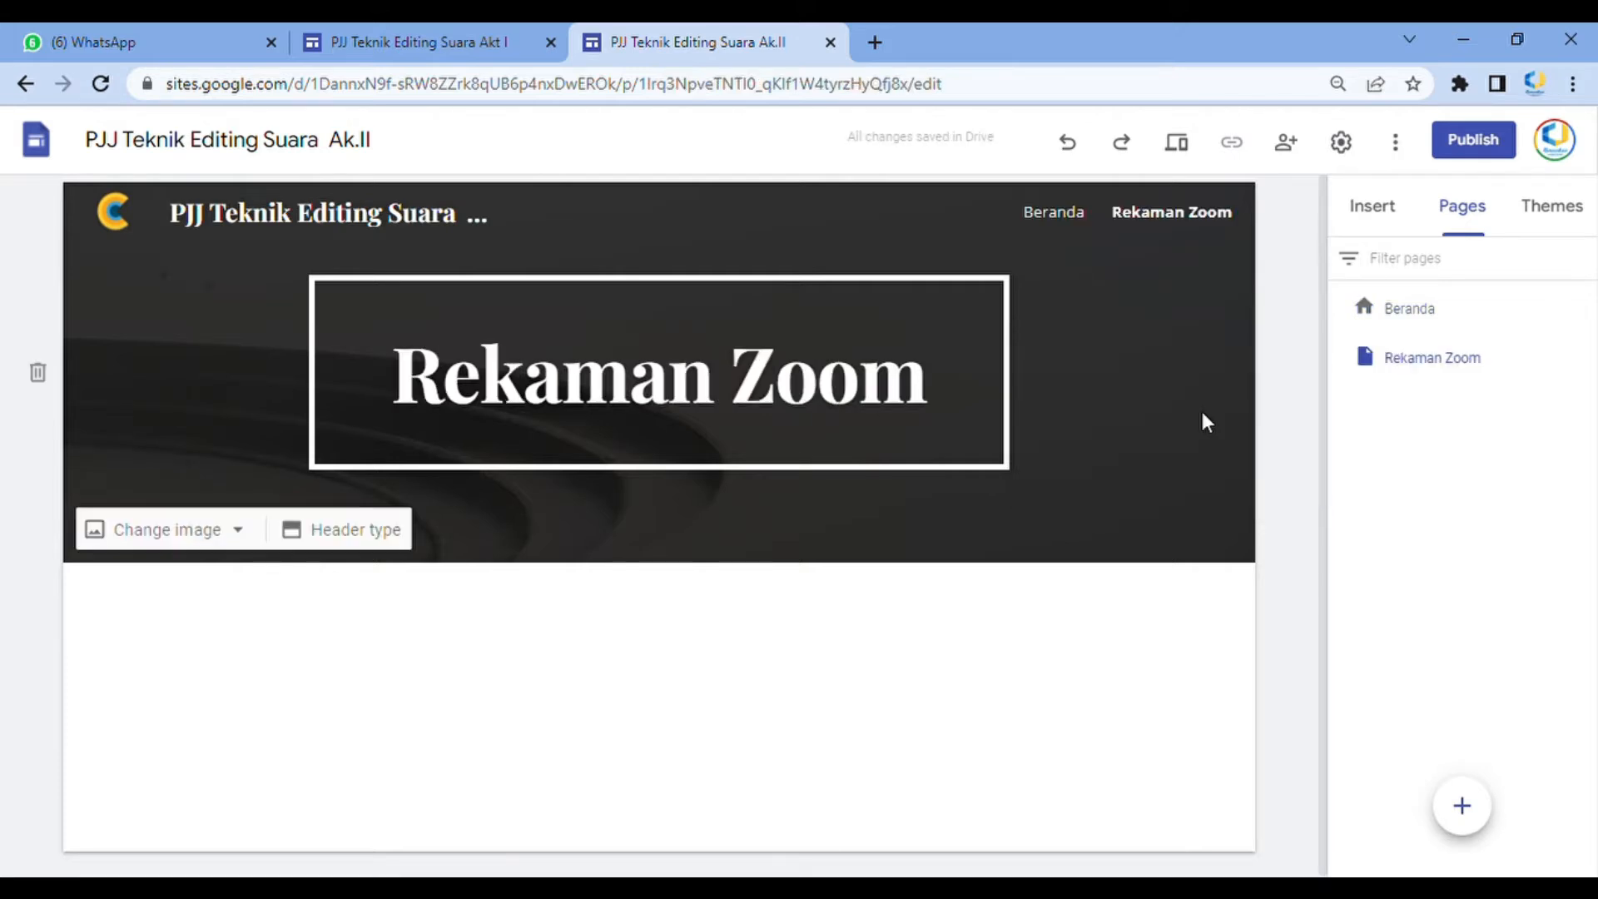
click(1463, 809)
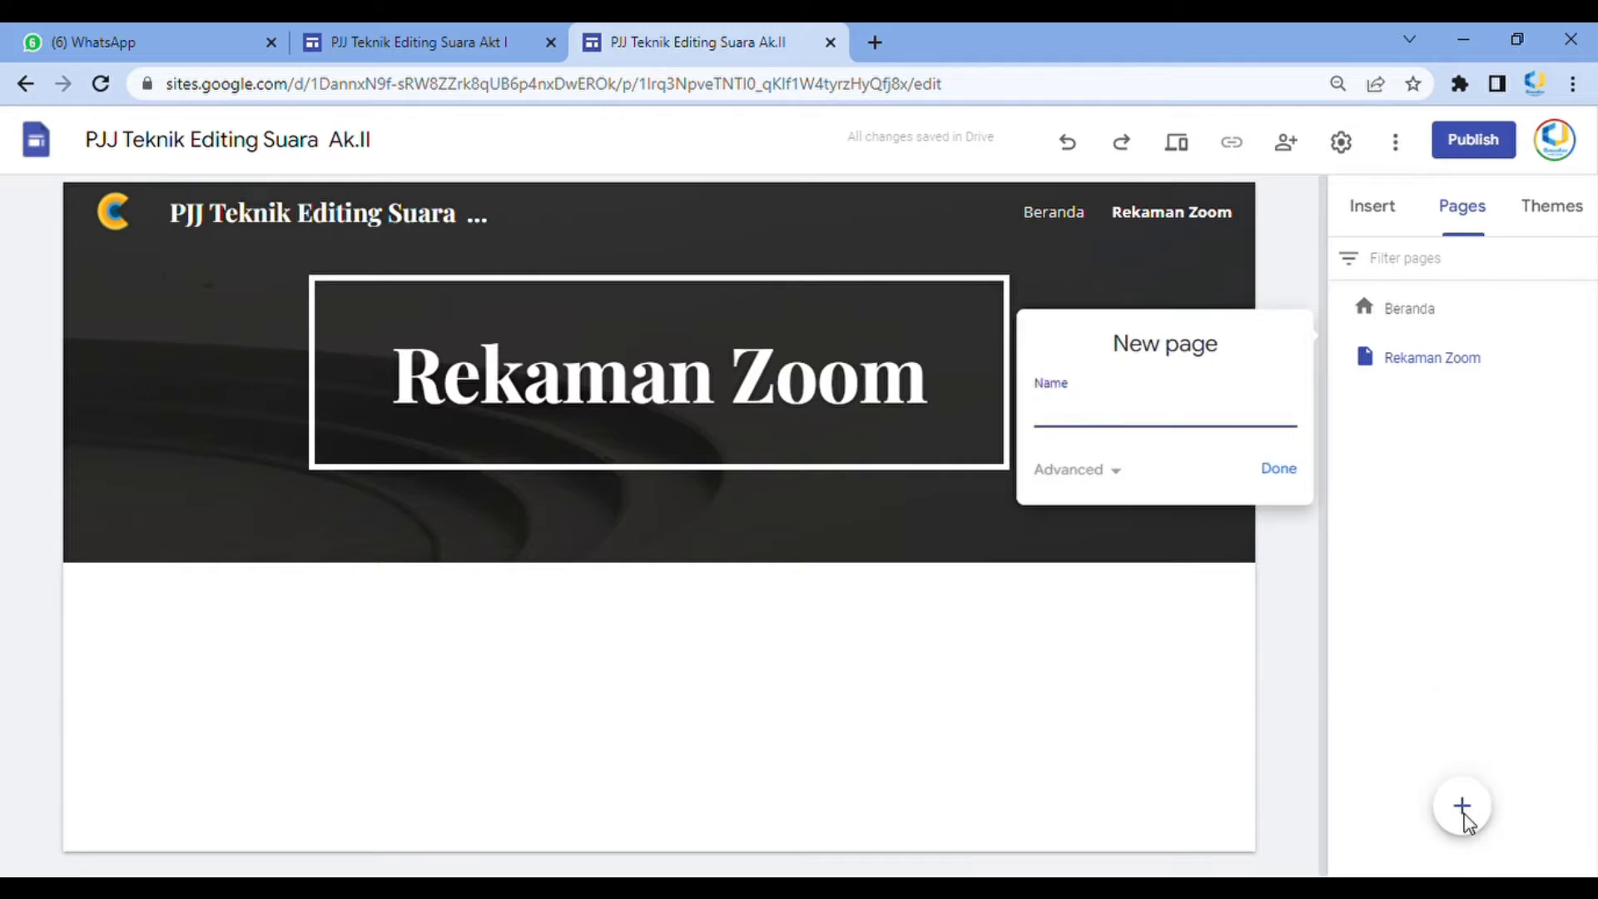
text(Materi)
key(Return)
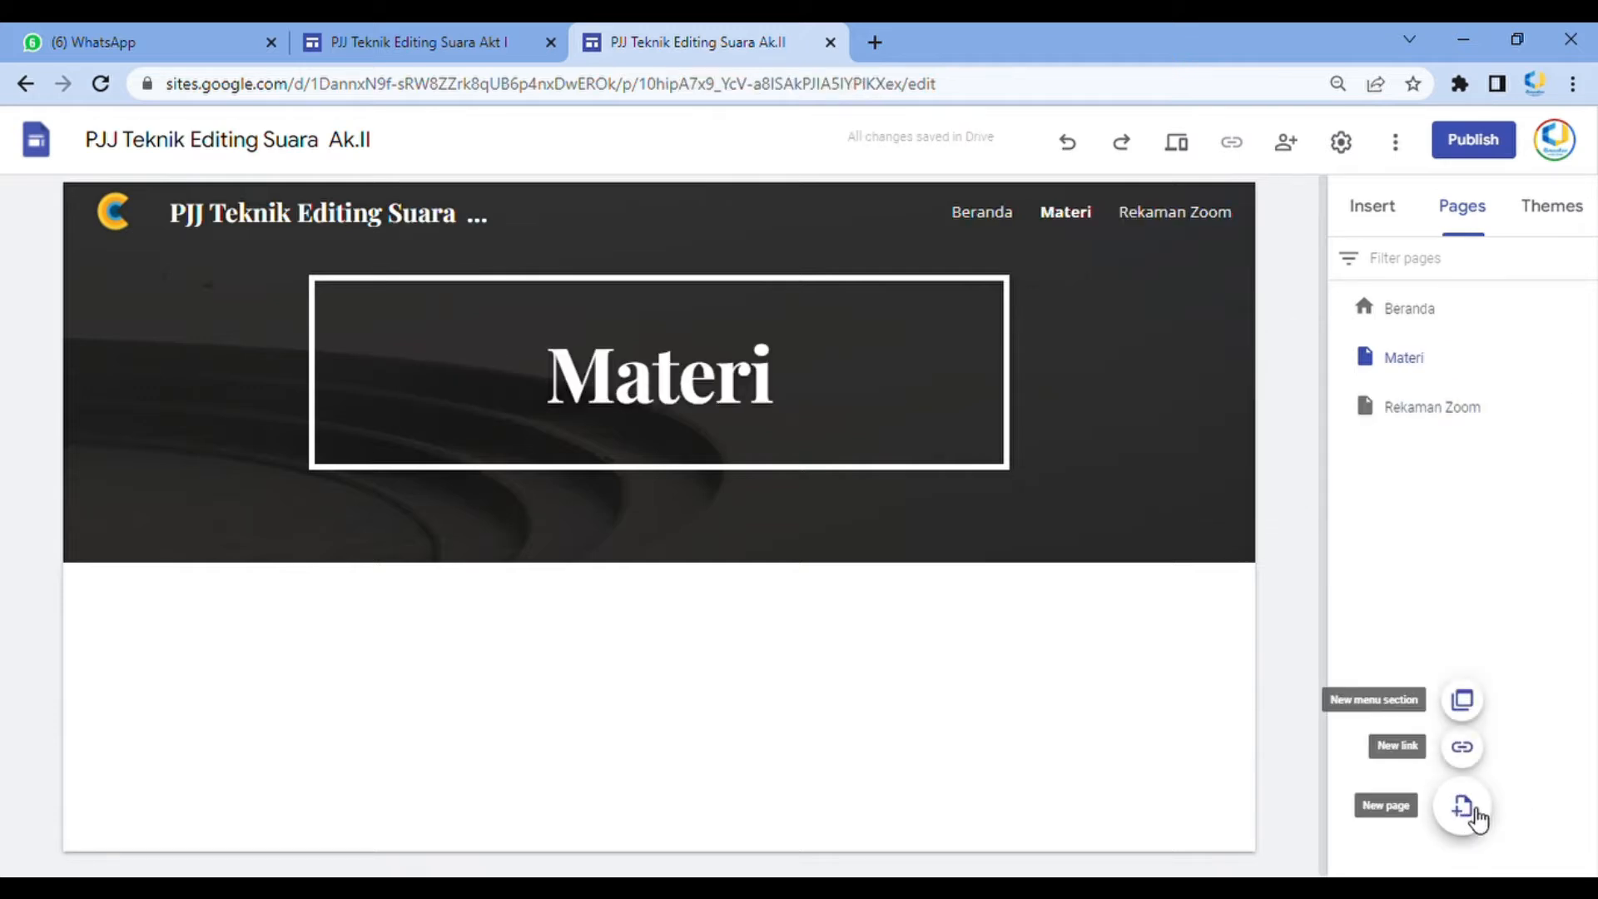
click(1464, 812)
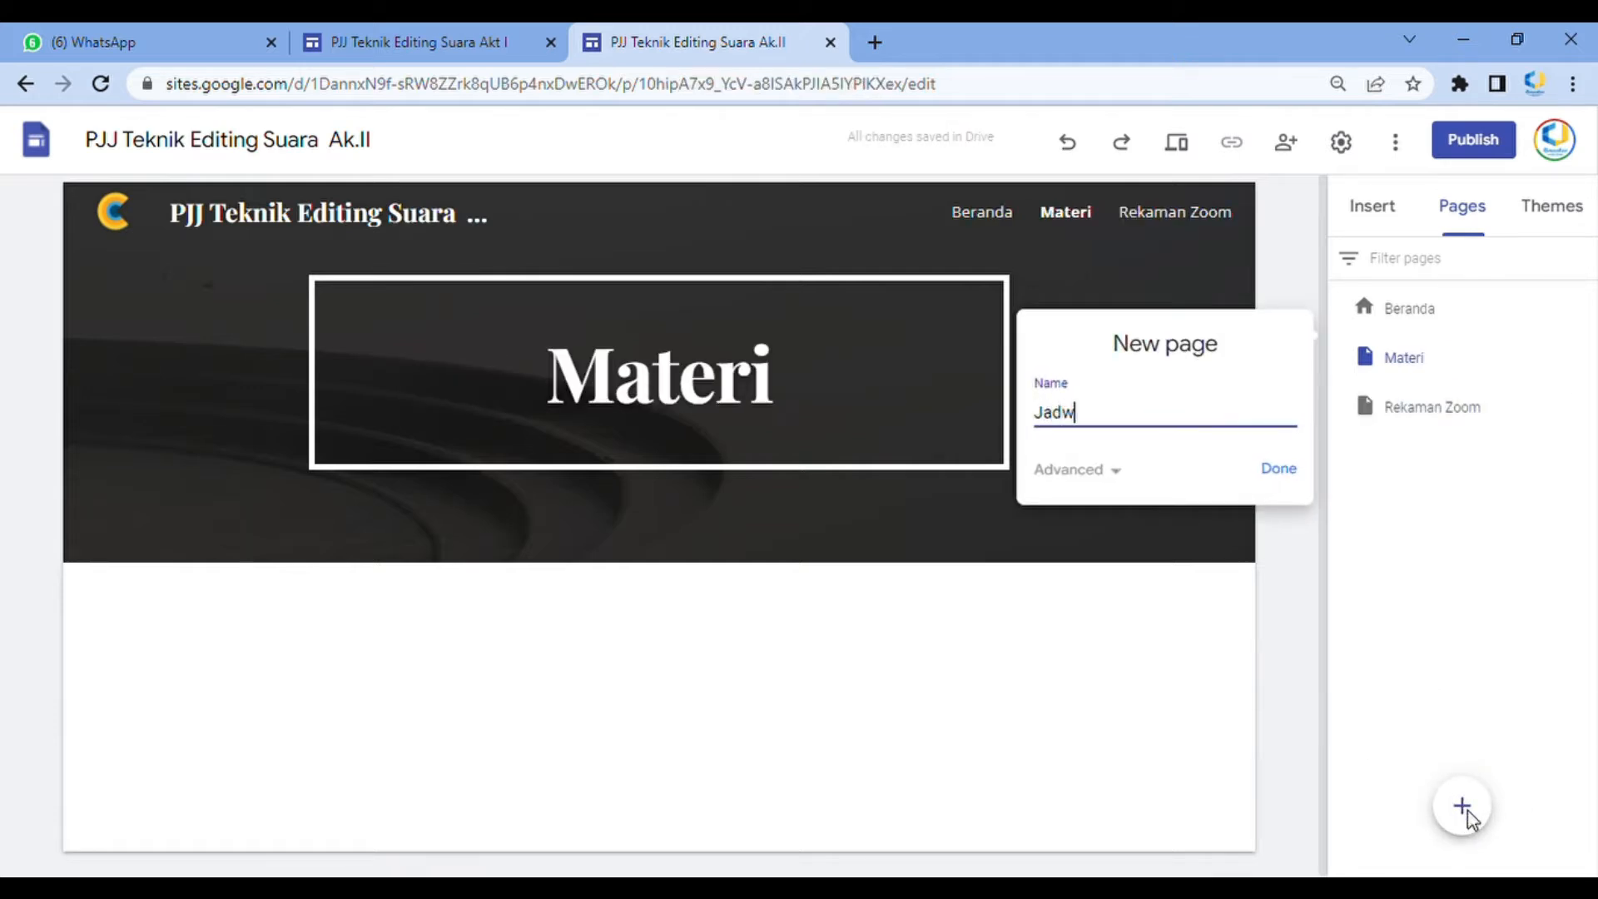
key(Return)
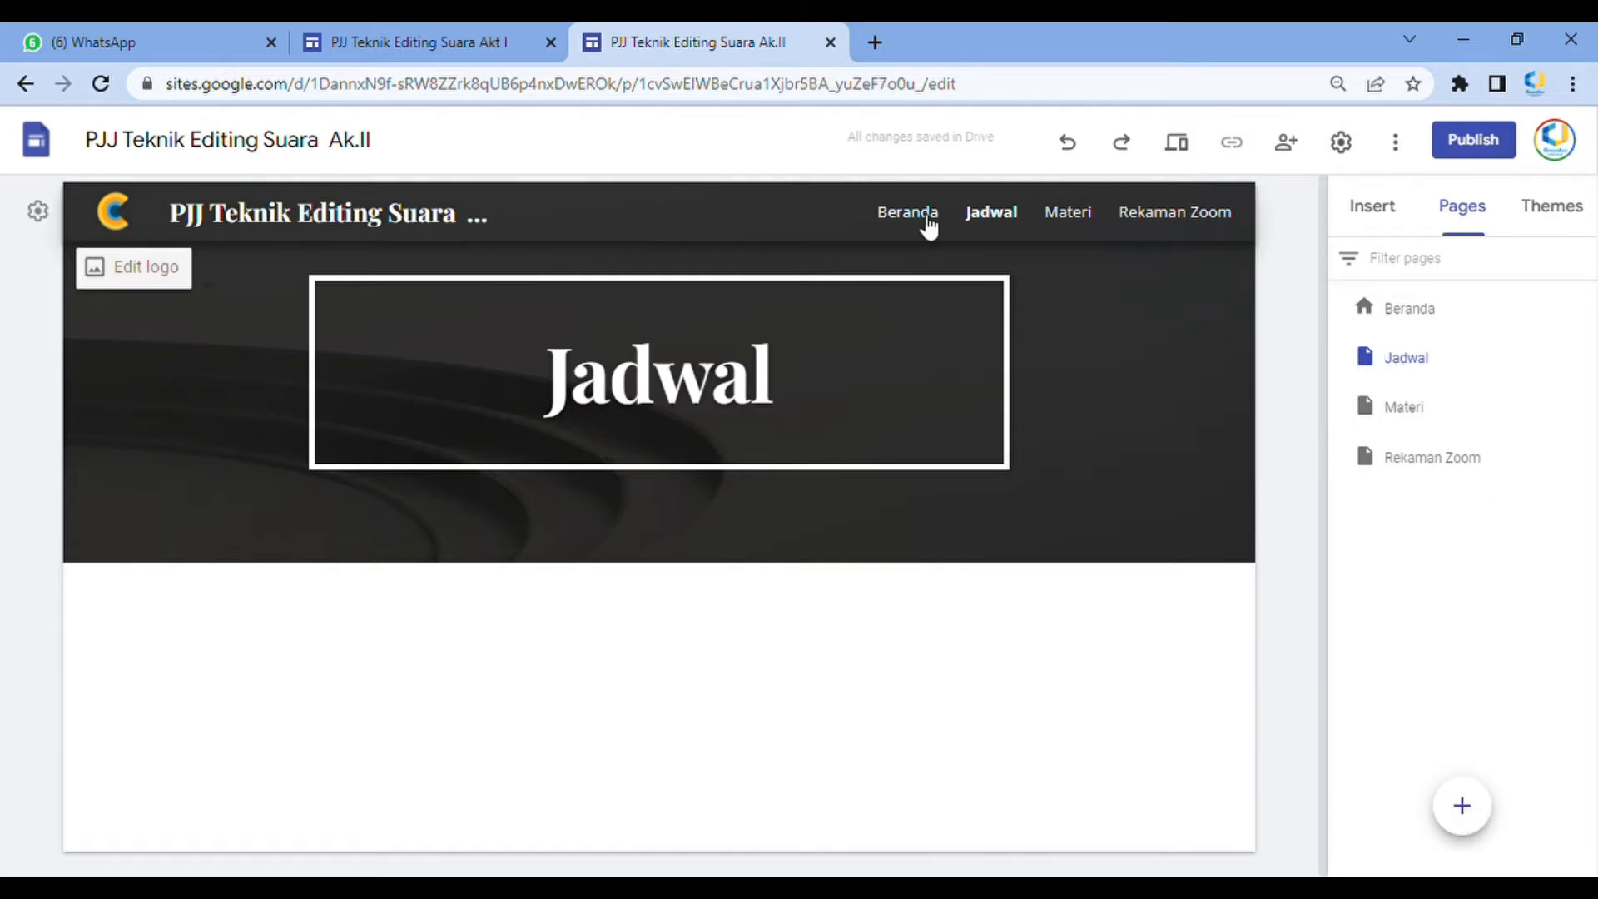
Browse the new pages through the navigation bar in the editor and in preview, then exit the preview
click(924, 224)
click(999, 225)
click(1081, 214)
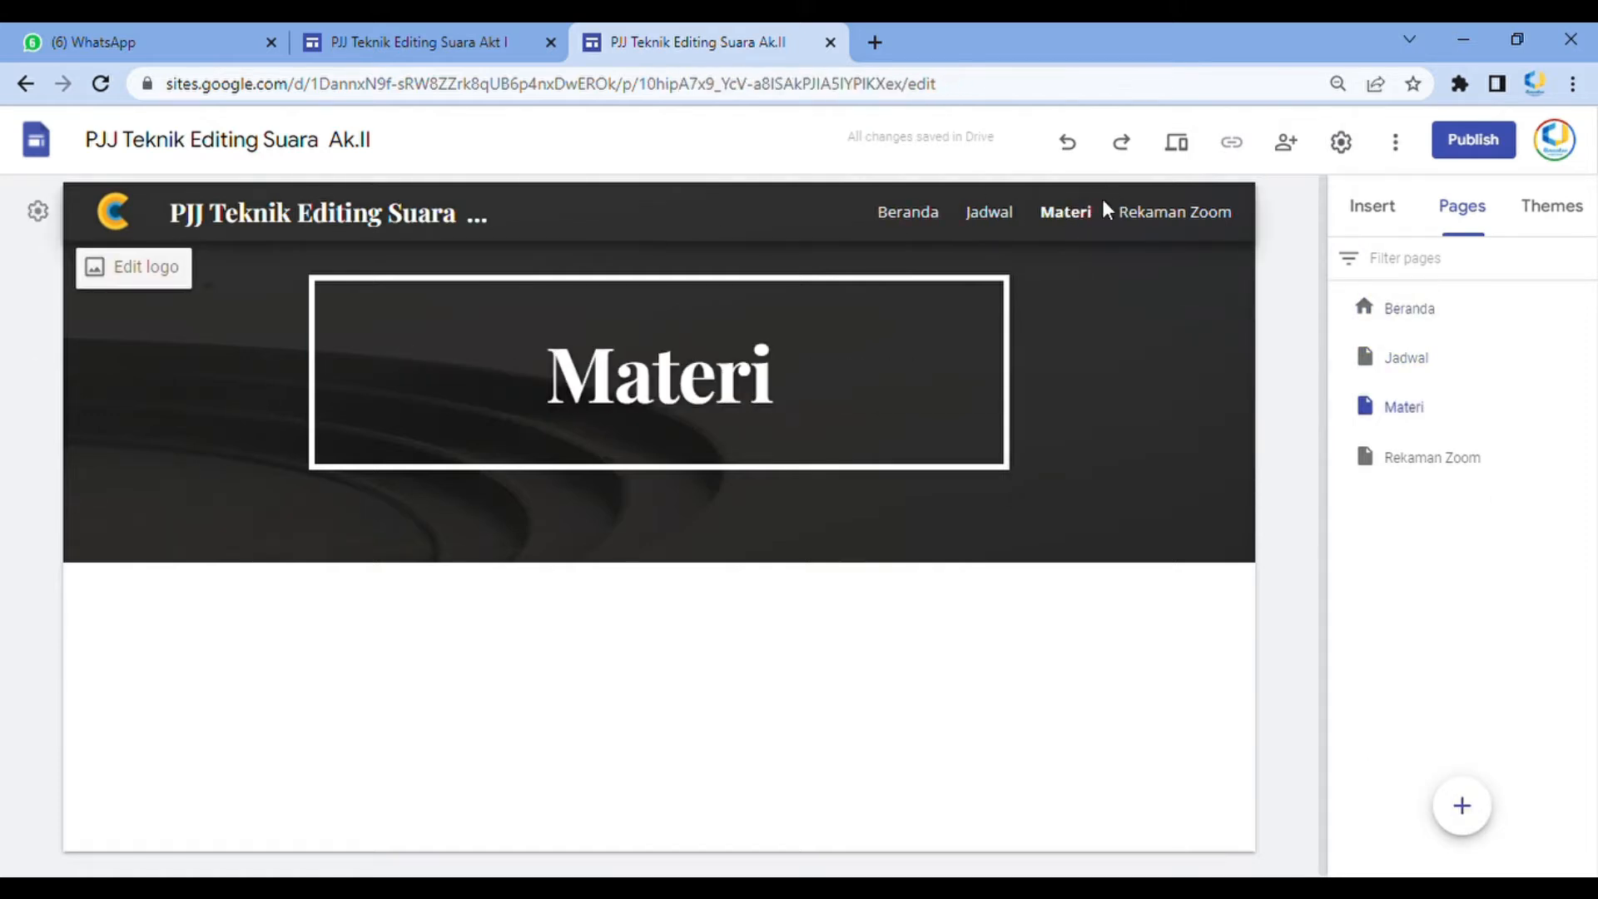
click(1139, 215)
click(991, 213)
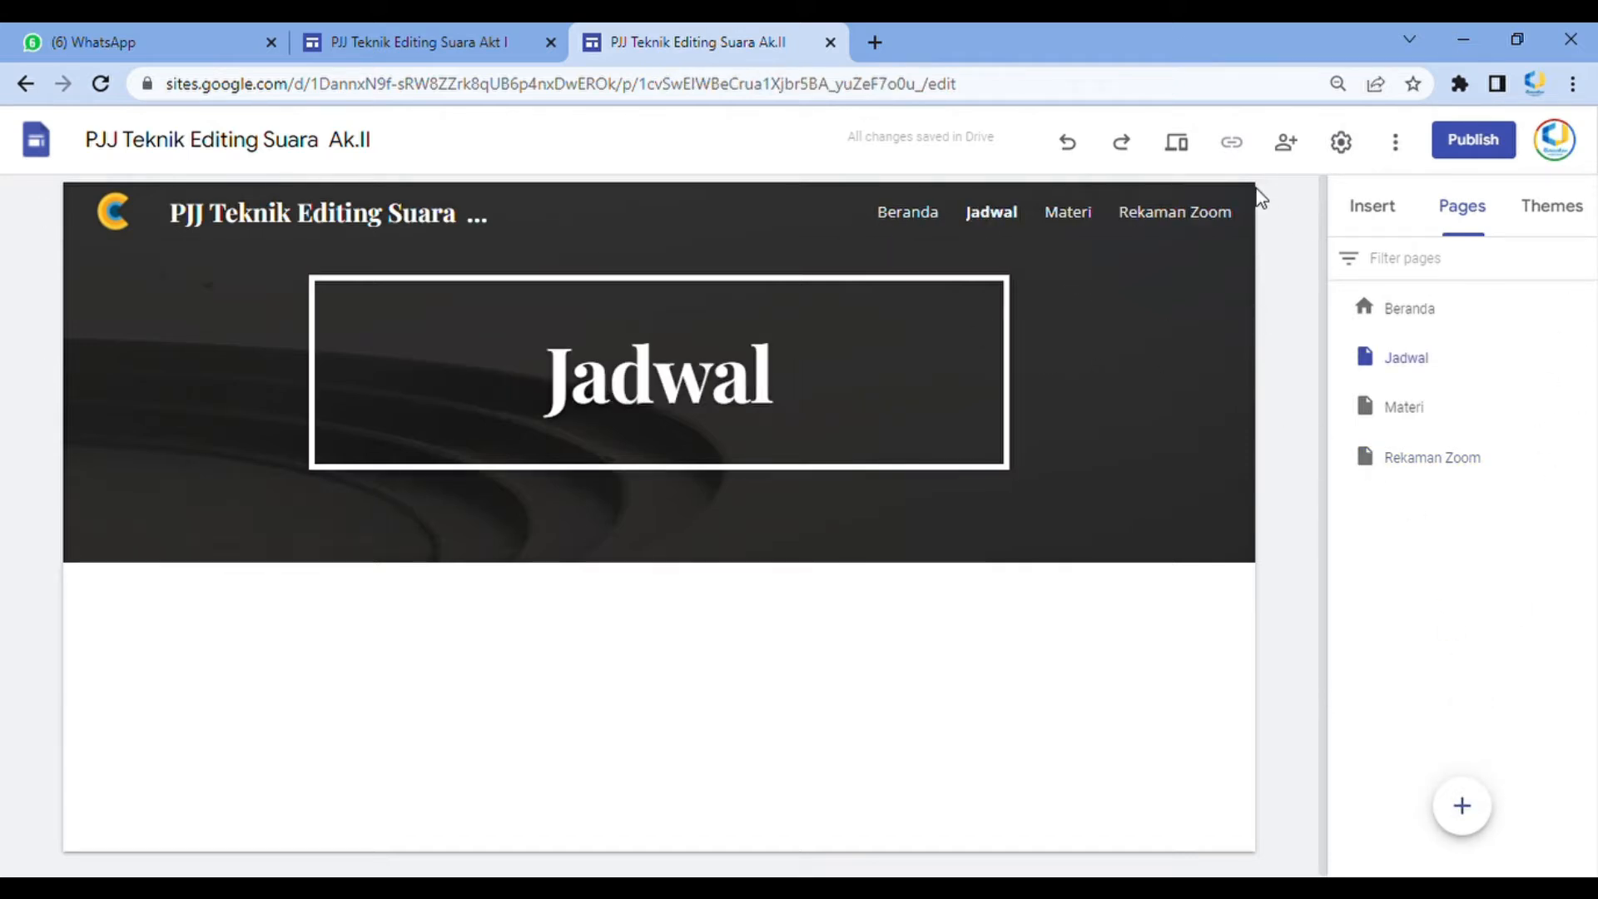
click(1177, 141)
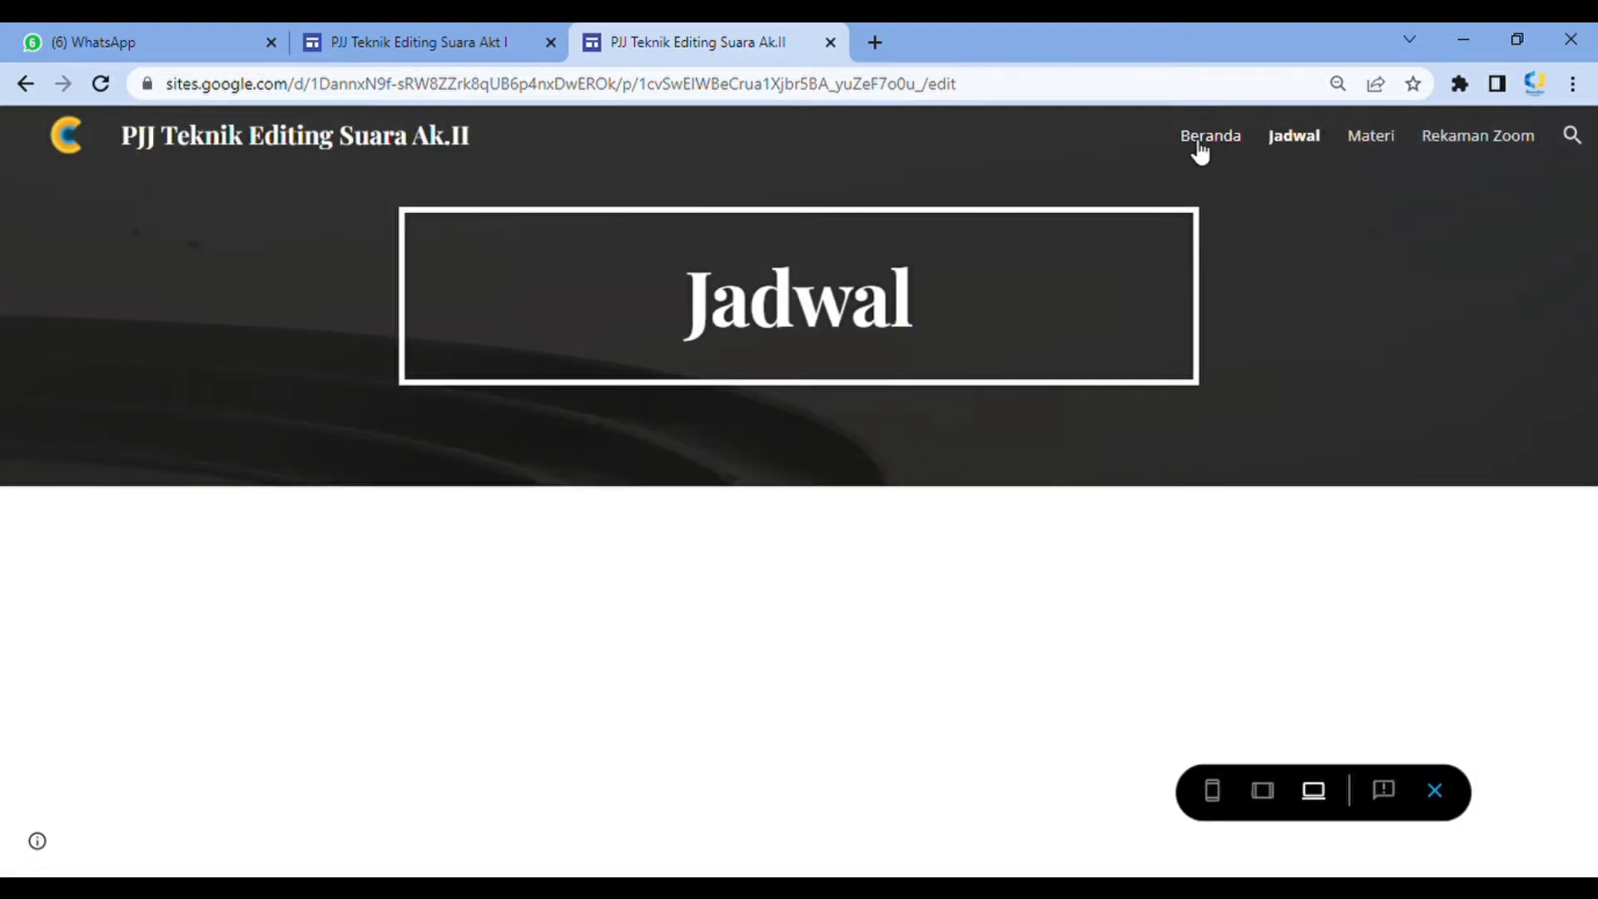
click(1200, 146)
click(1295, 150)
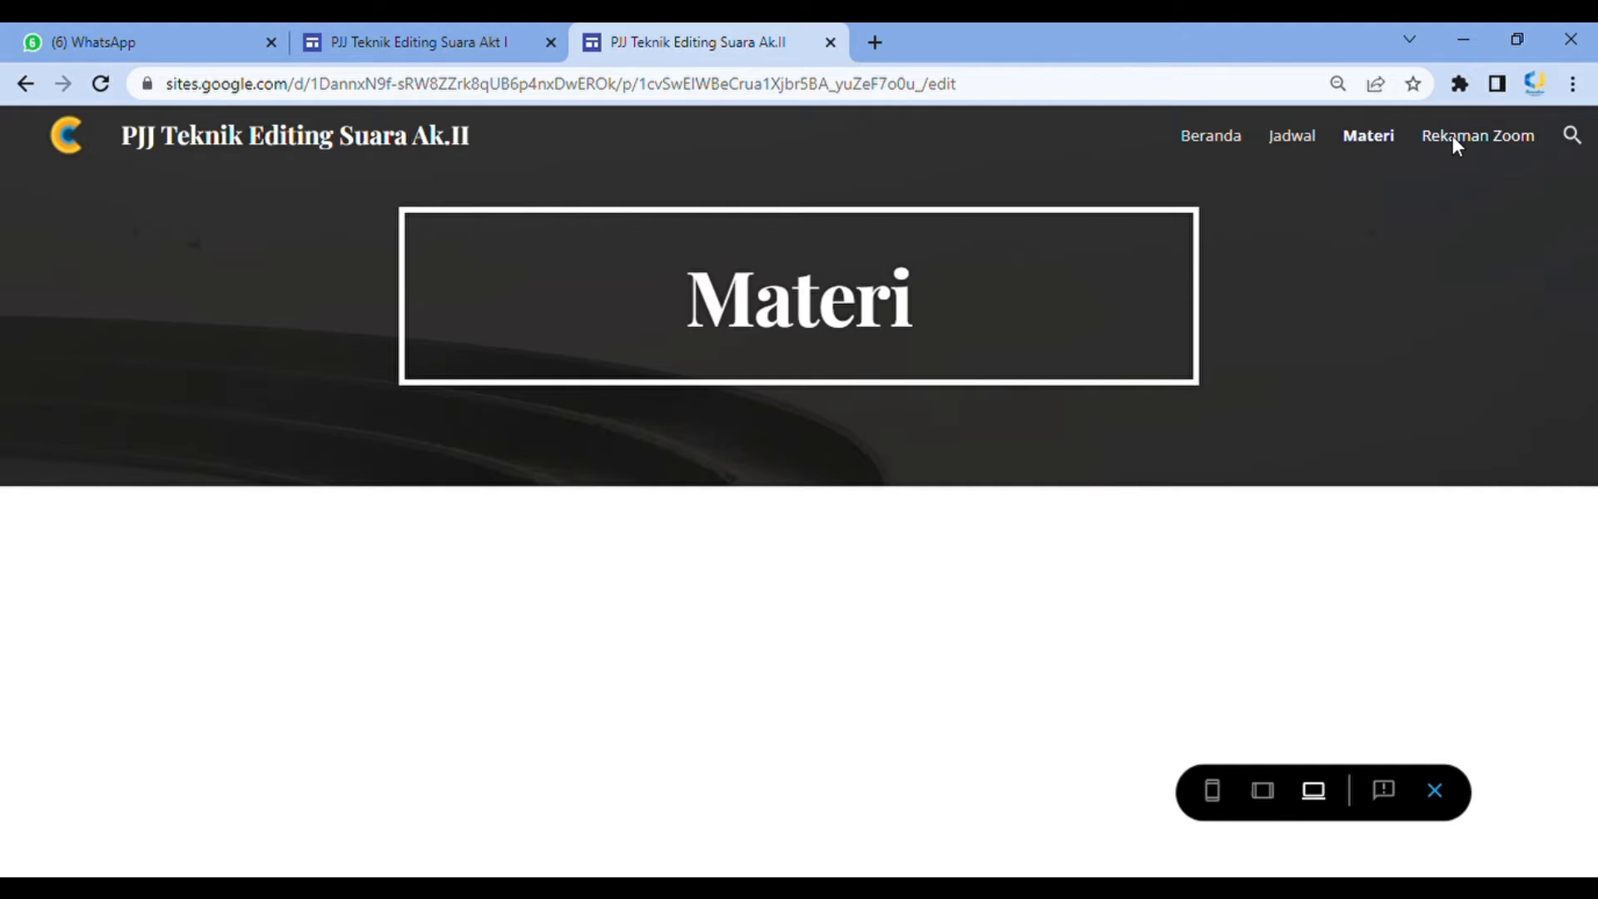
click(1453, 139)
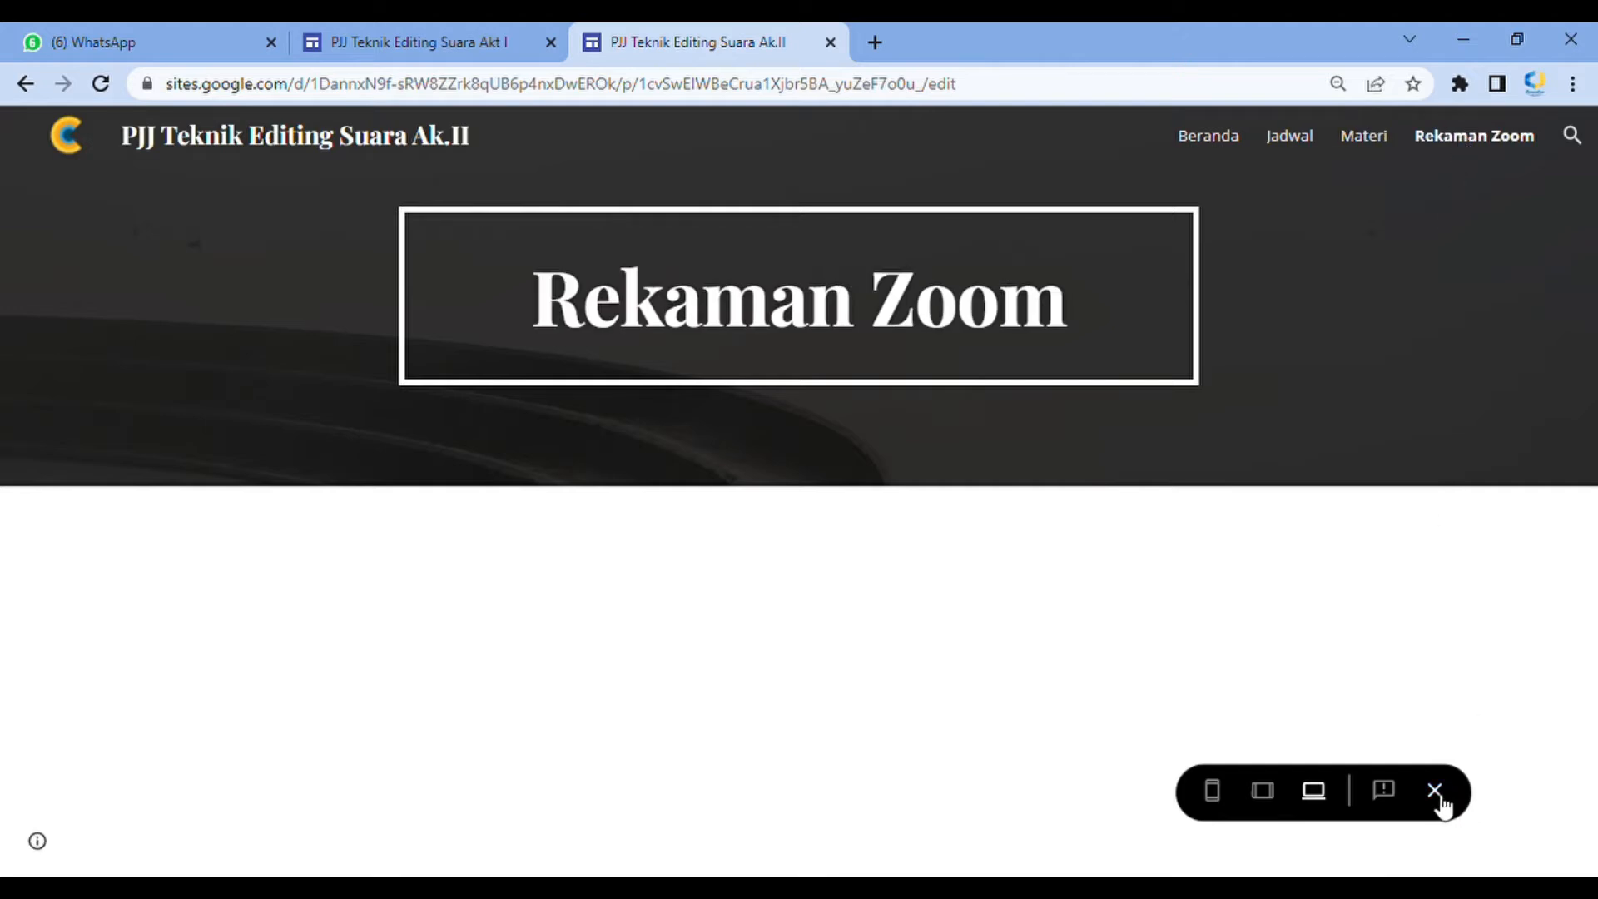
click(1436, 792)
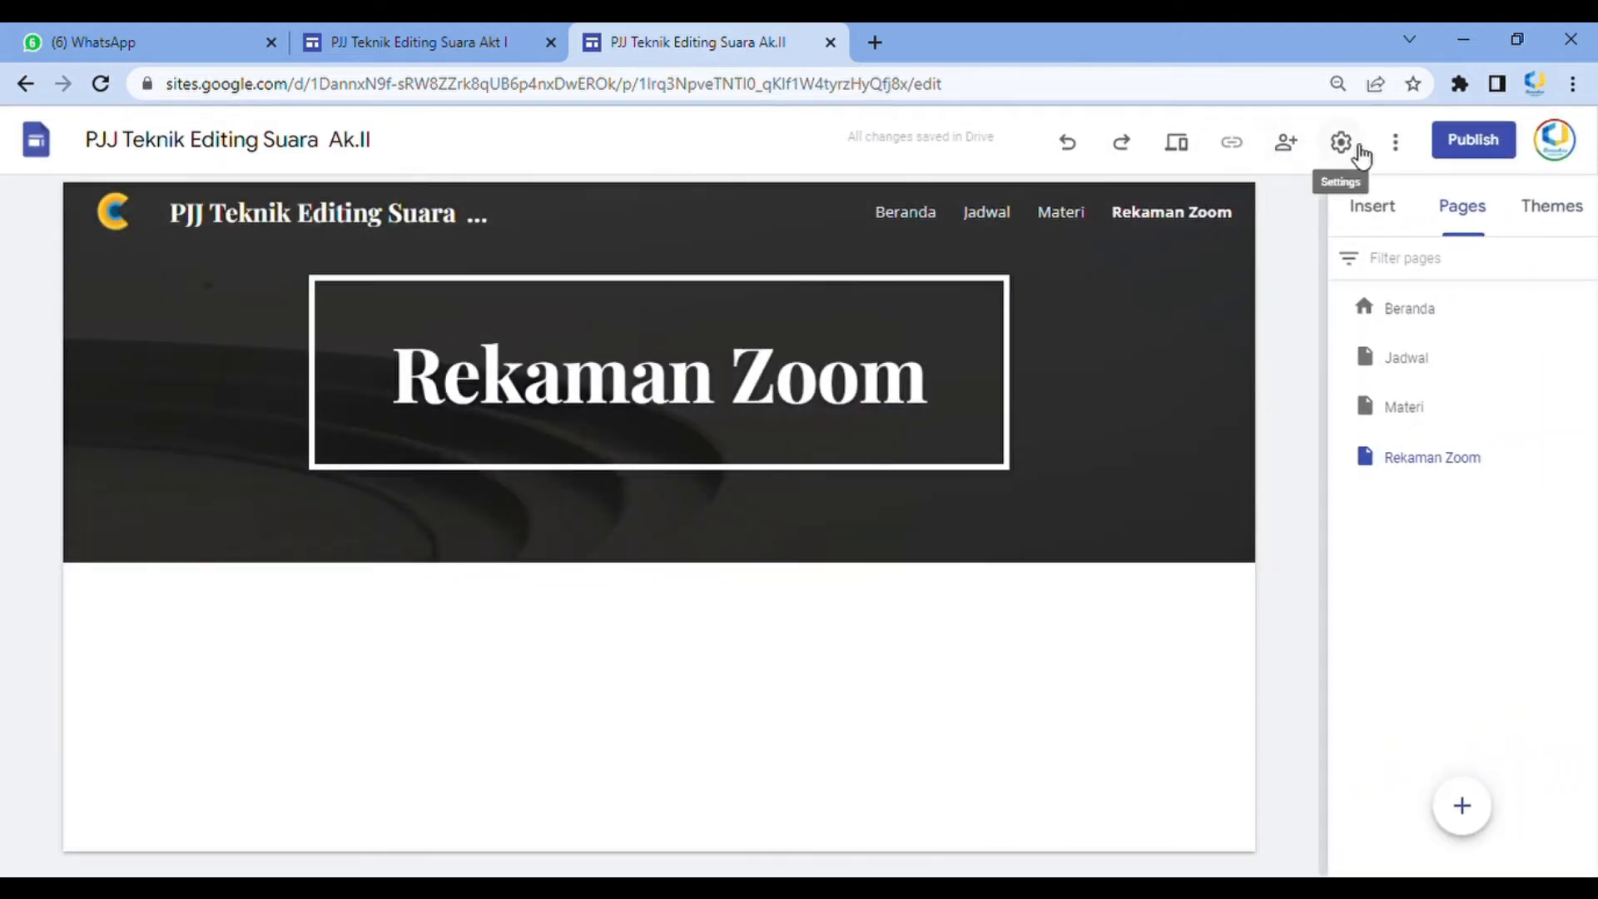
Switch the site navigation mode to Side and open and close the side menu
click(1342, 146)
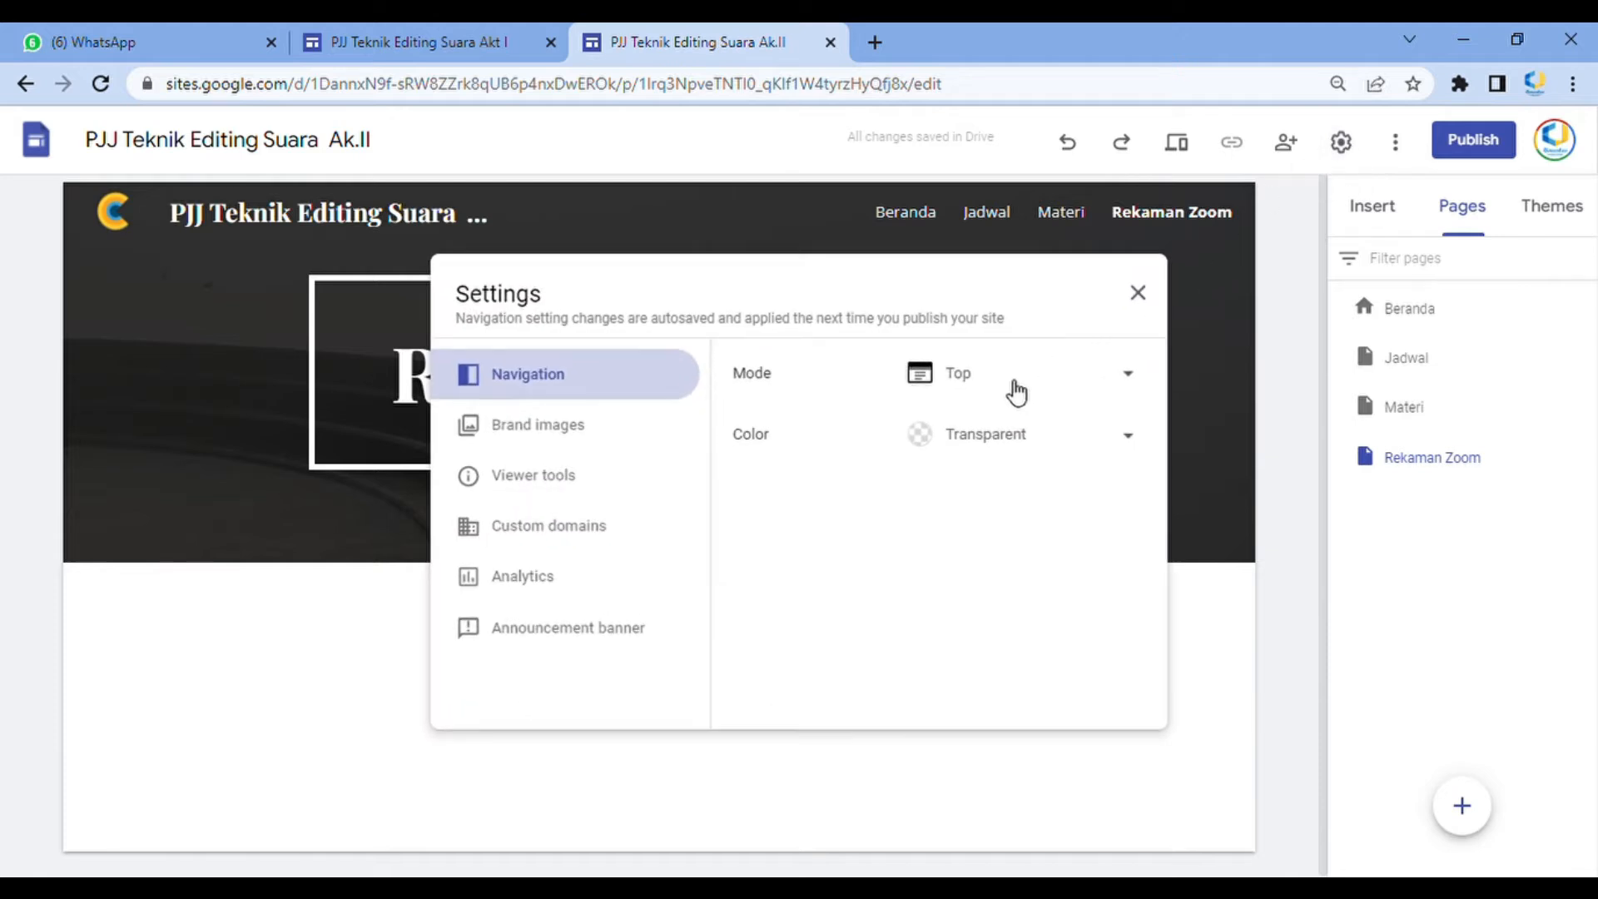
click(1016, 392)
click(1013, 438)
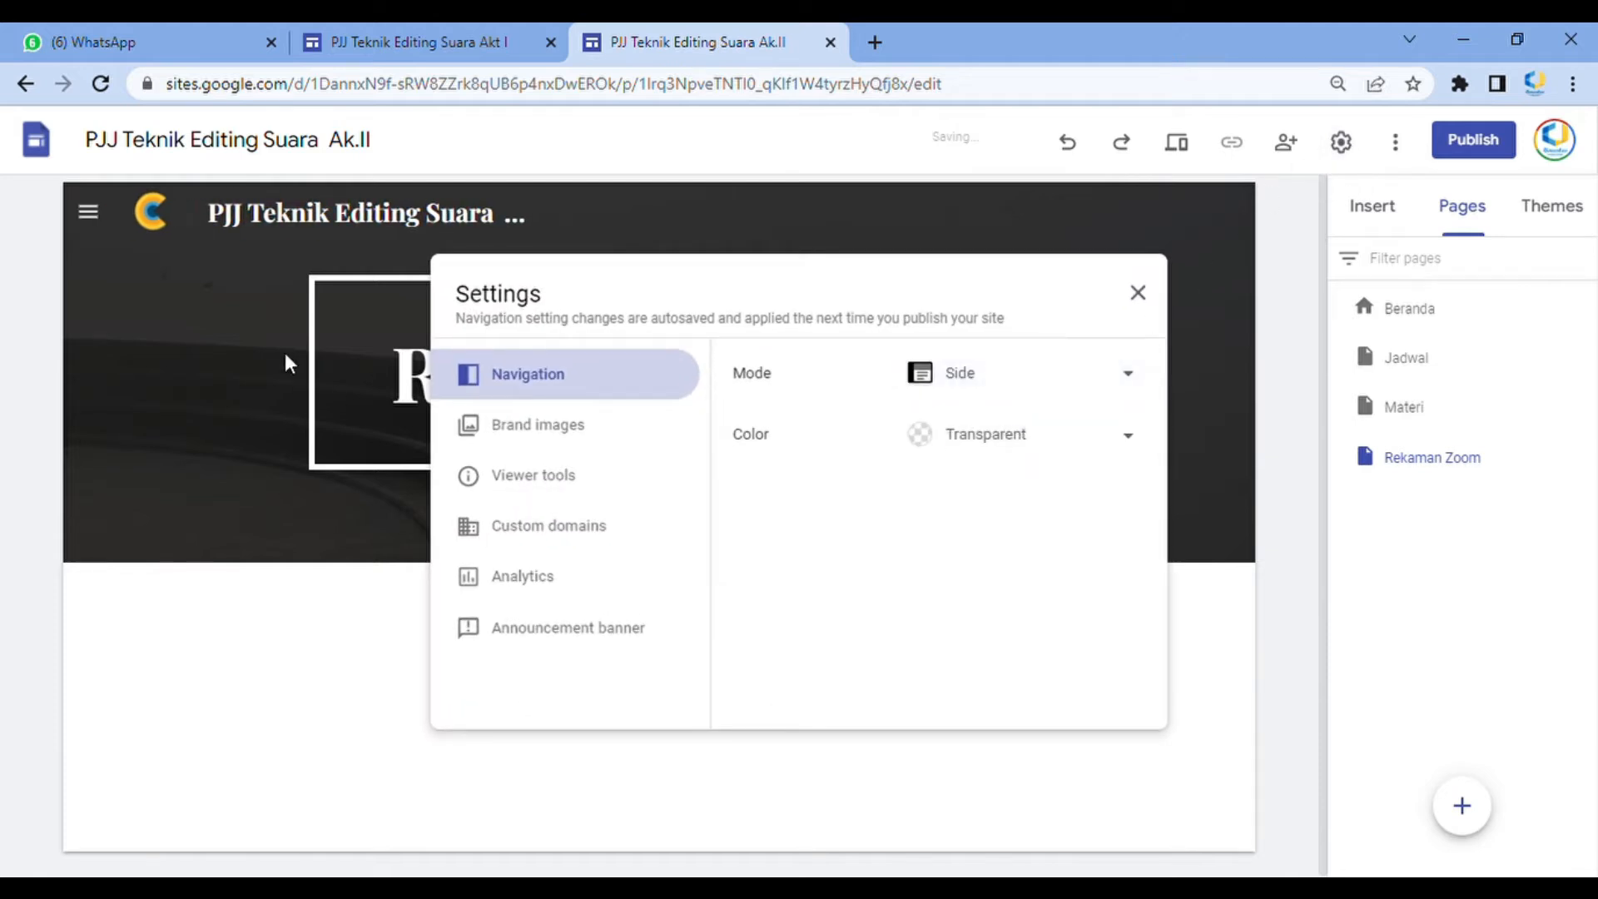
click(89, 214)
click(89, 213)
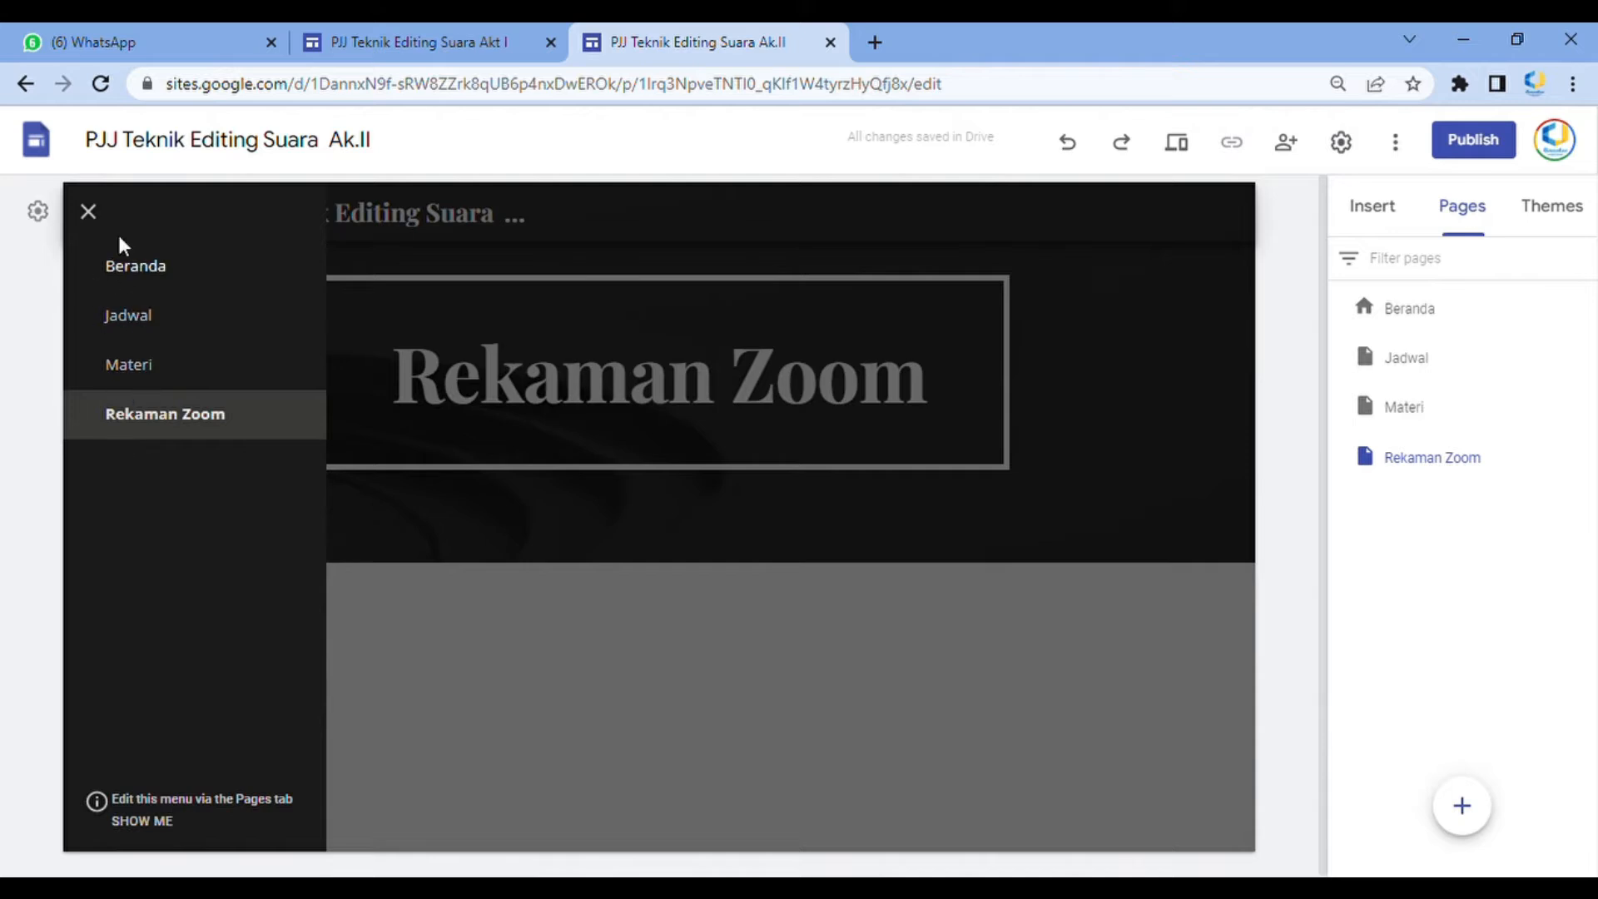
click(89, 212)
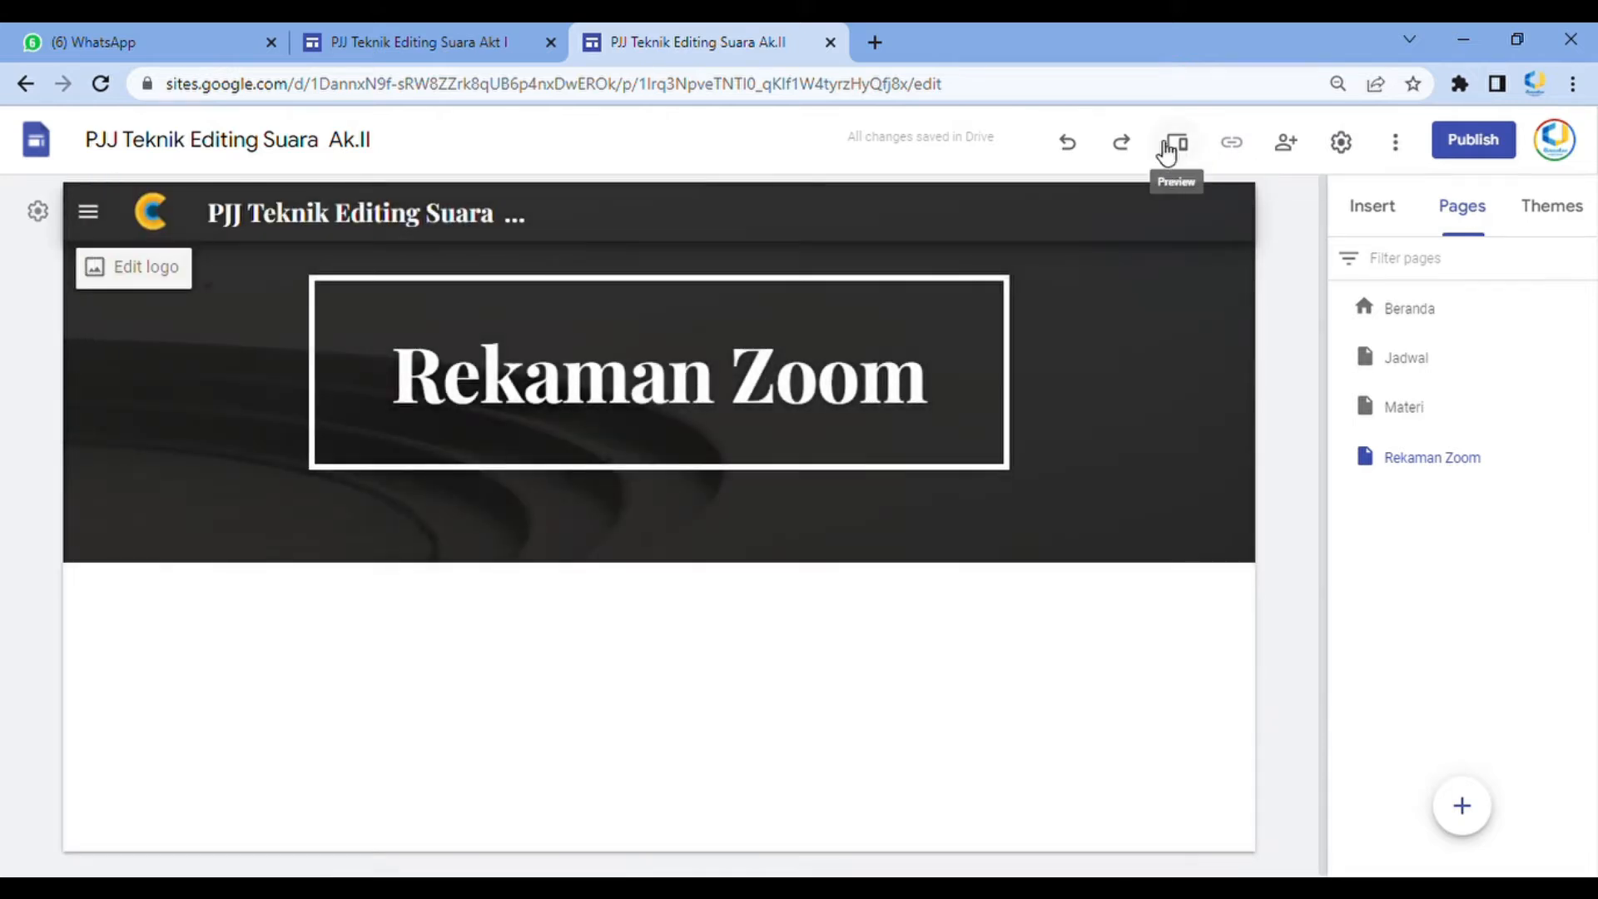
Set the navigation mode back to Top and close the settings
click(1341, 141)
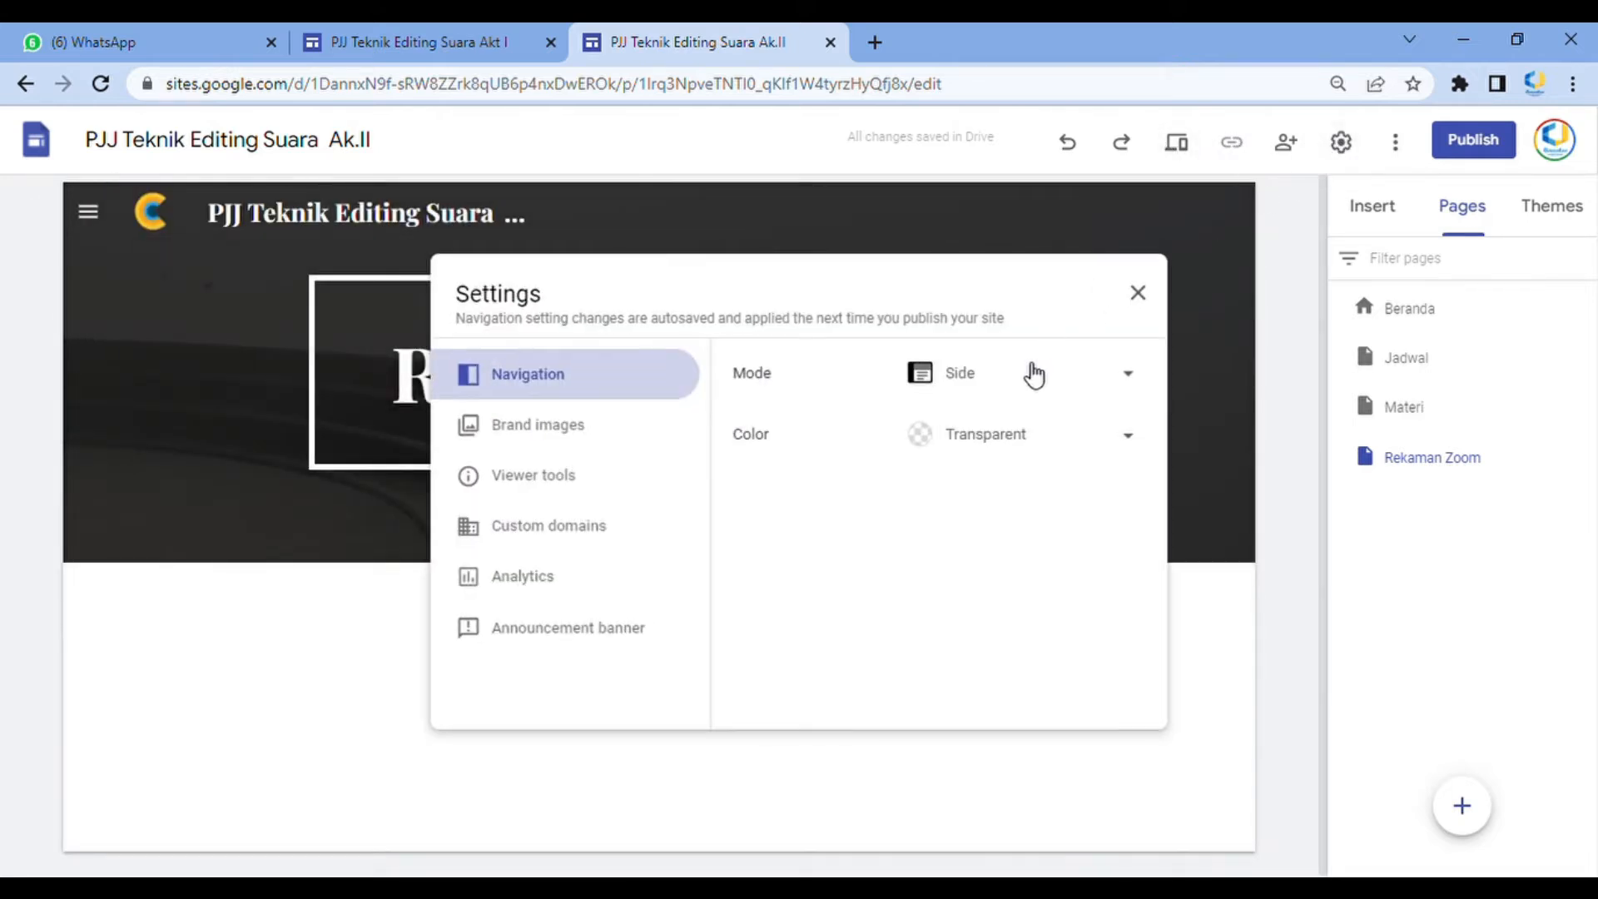
click(1027, 320)
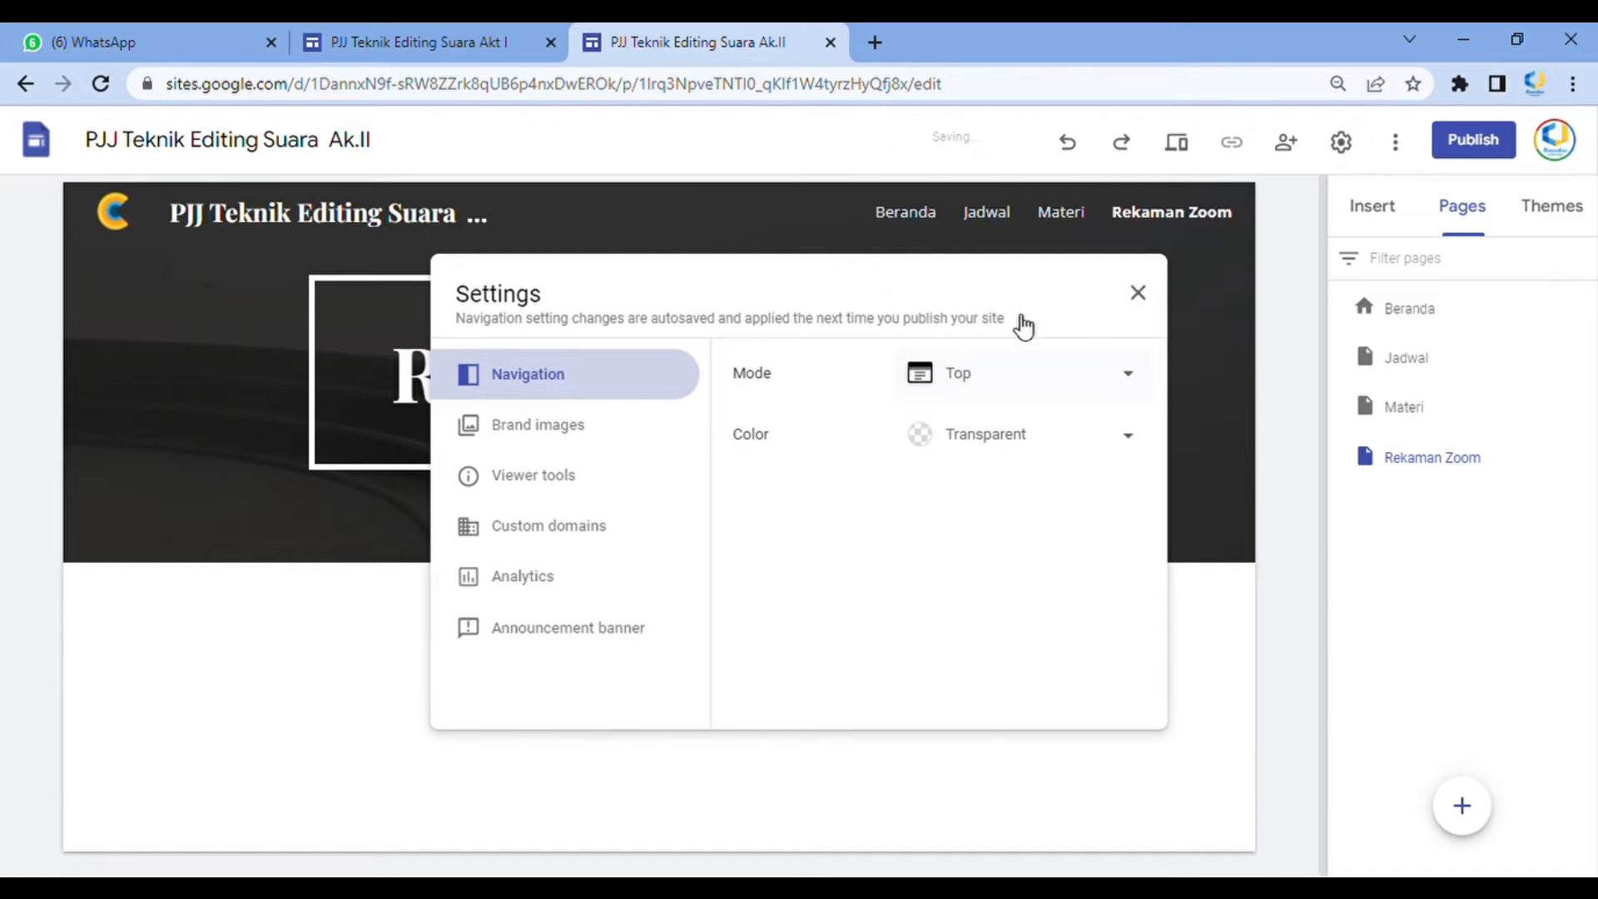
click(1138, 292)
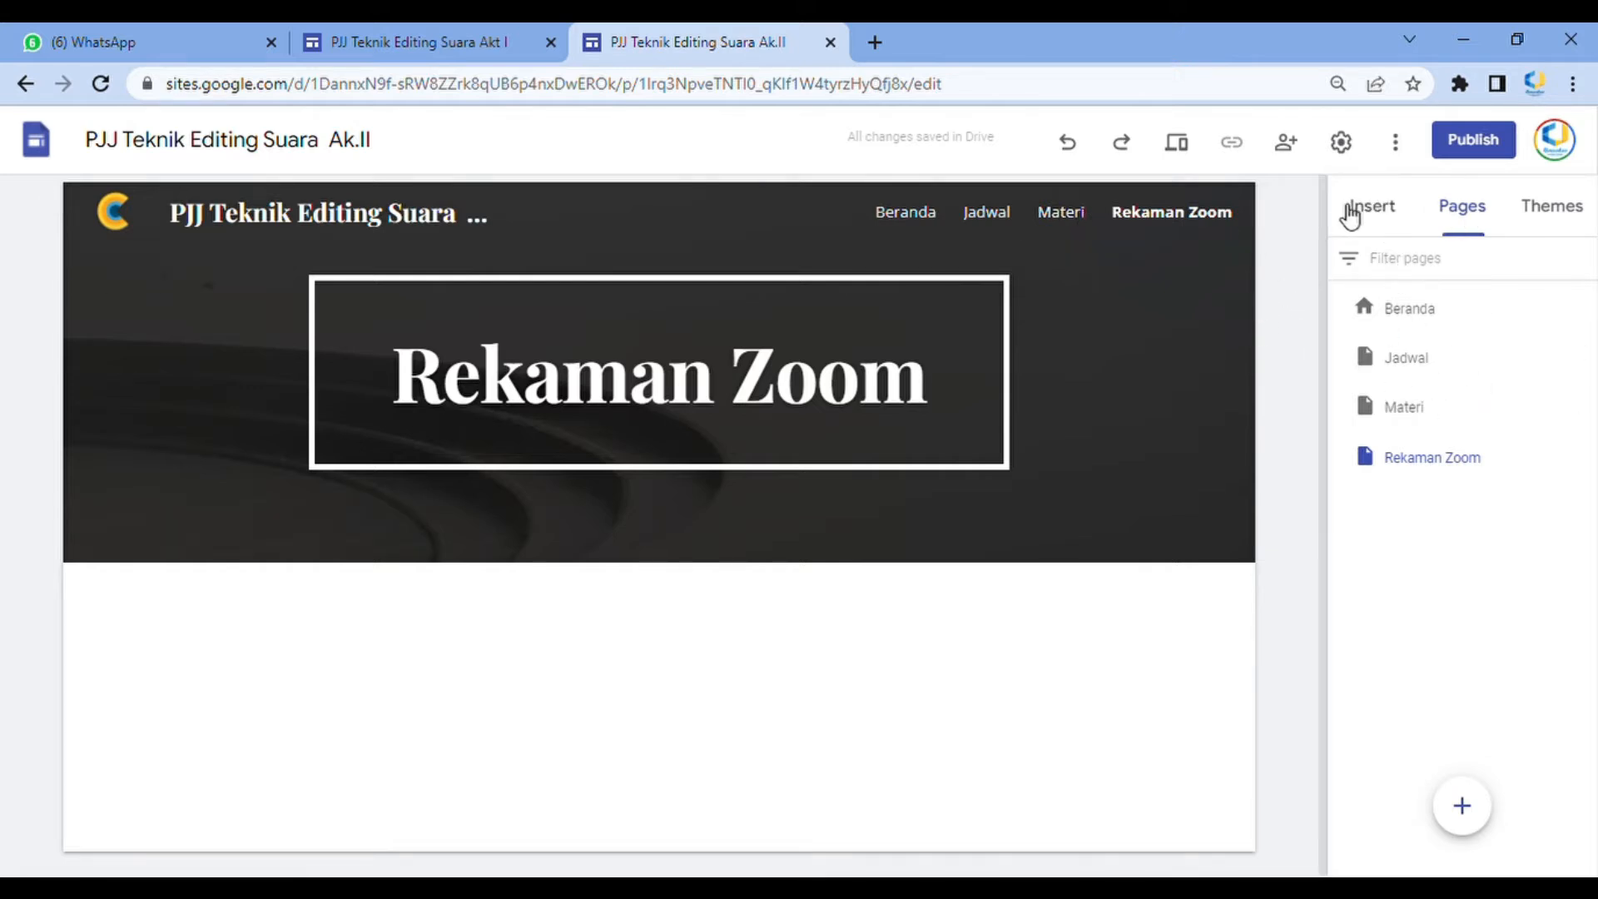
On the Beranda page, upload a new header background image
click(903, 212)
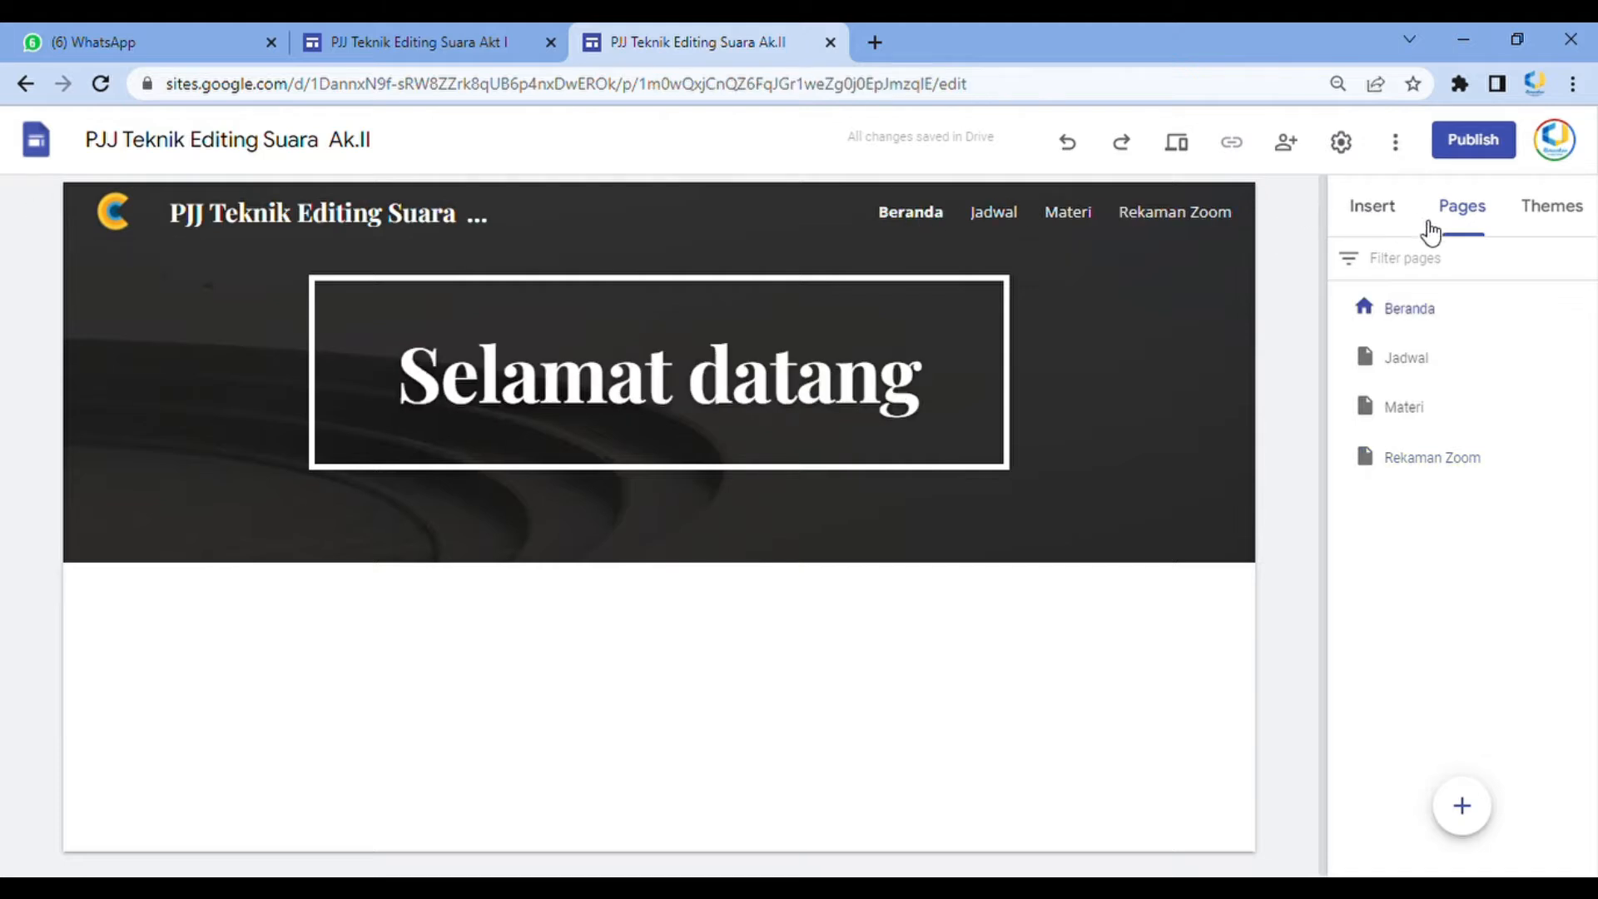
click(1382, 218)
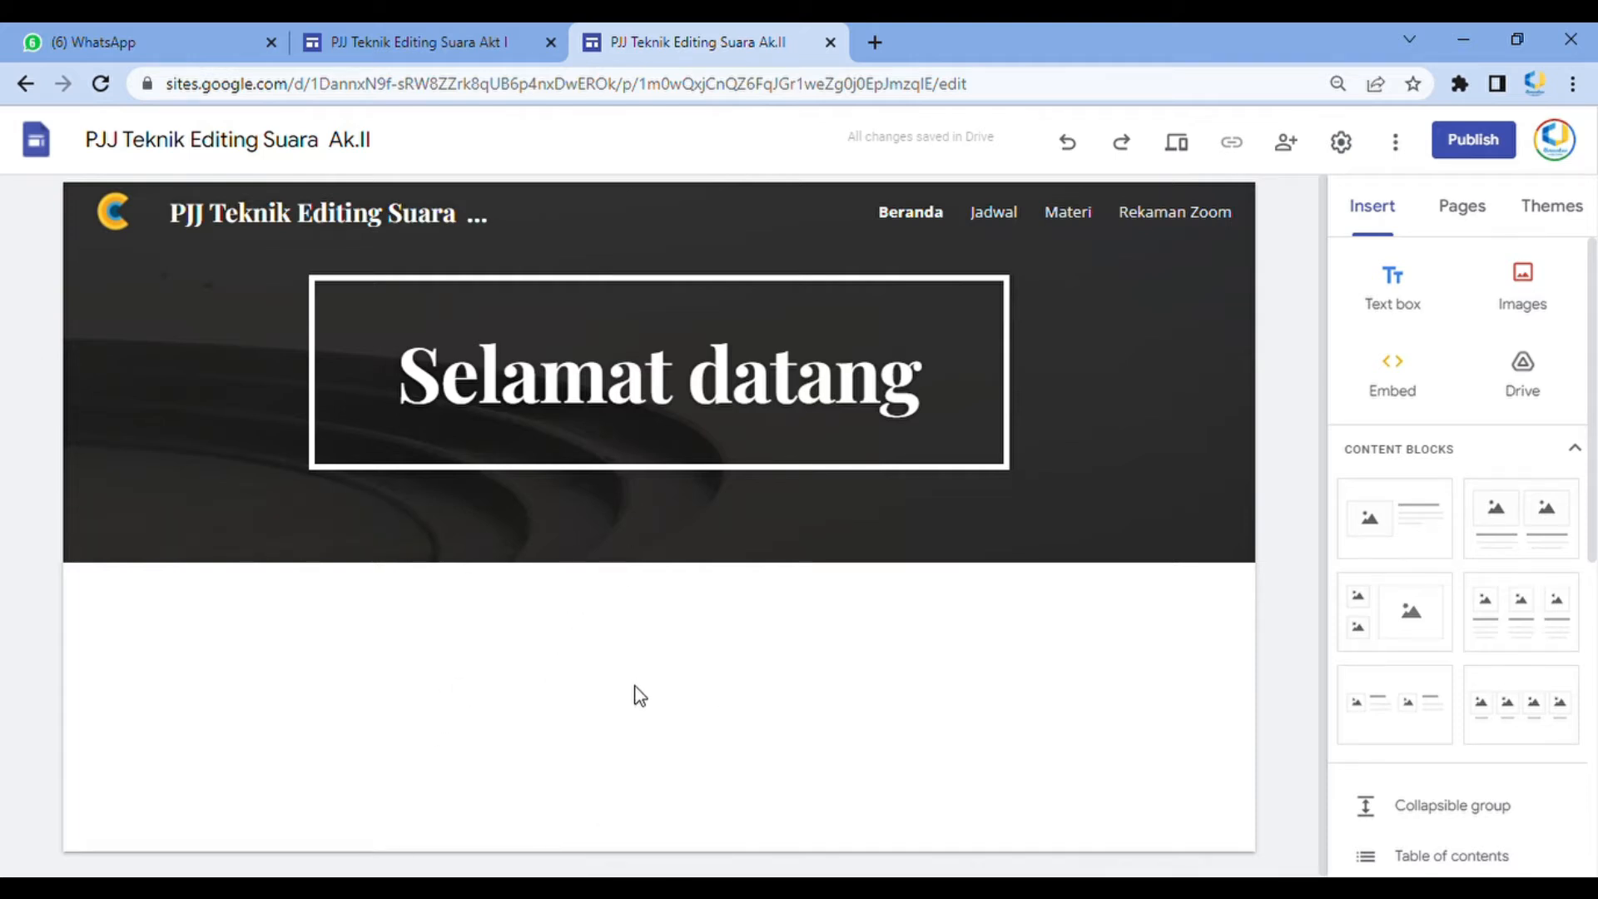
mouse_move(634, 477)
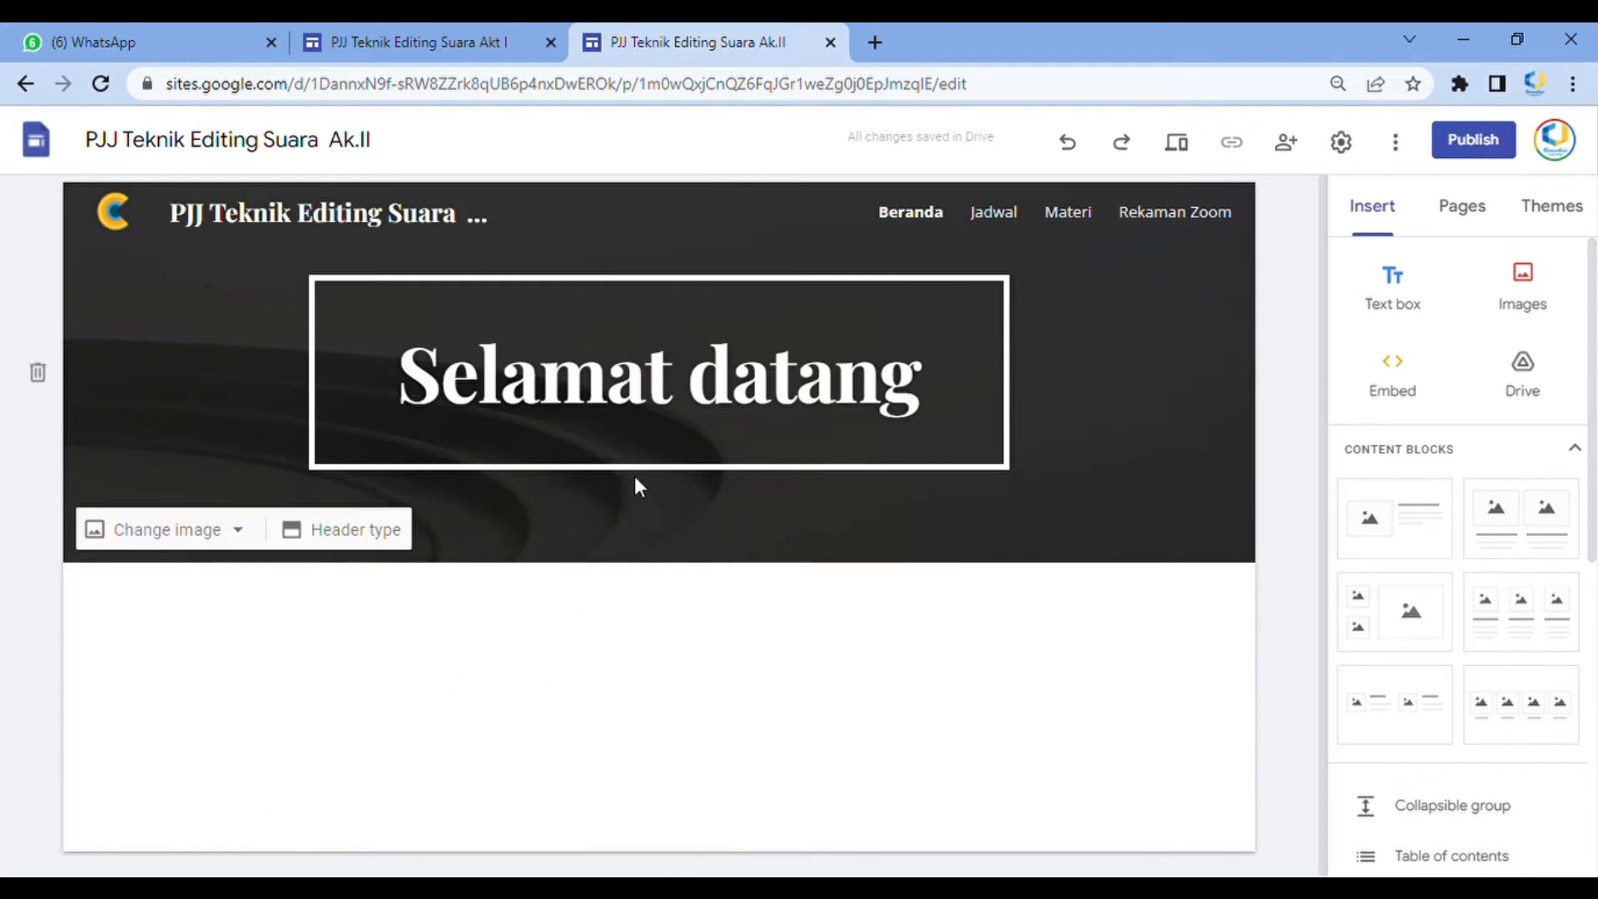
click(192, 553)
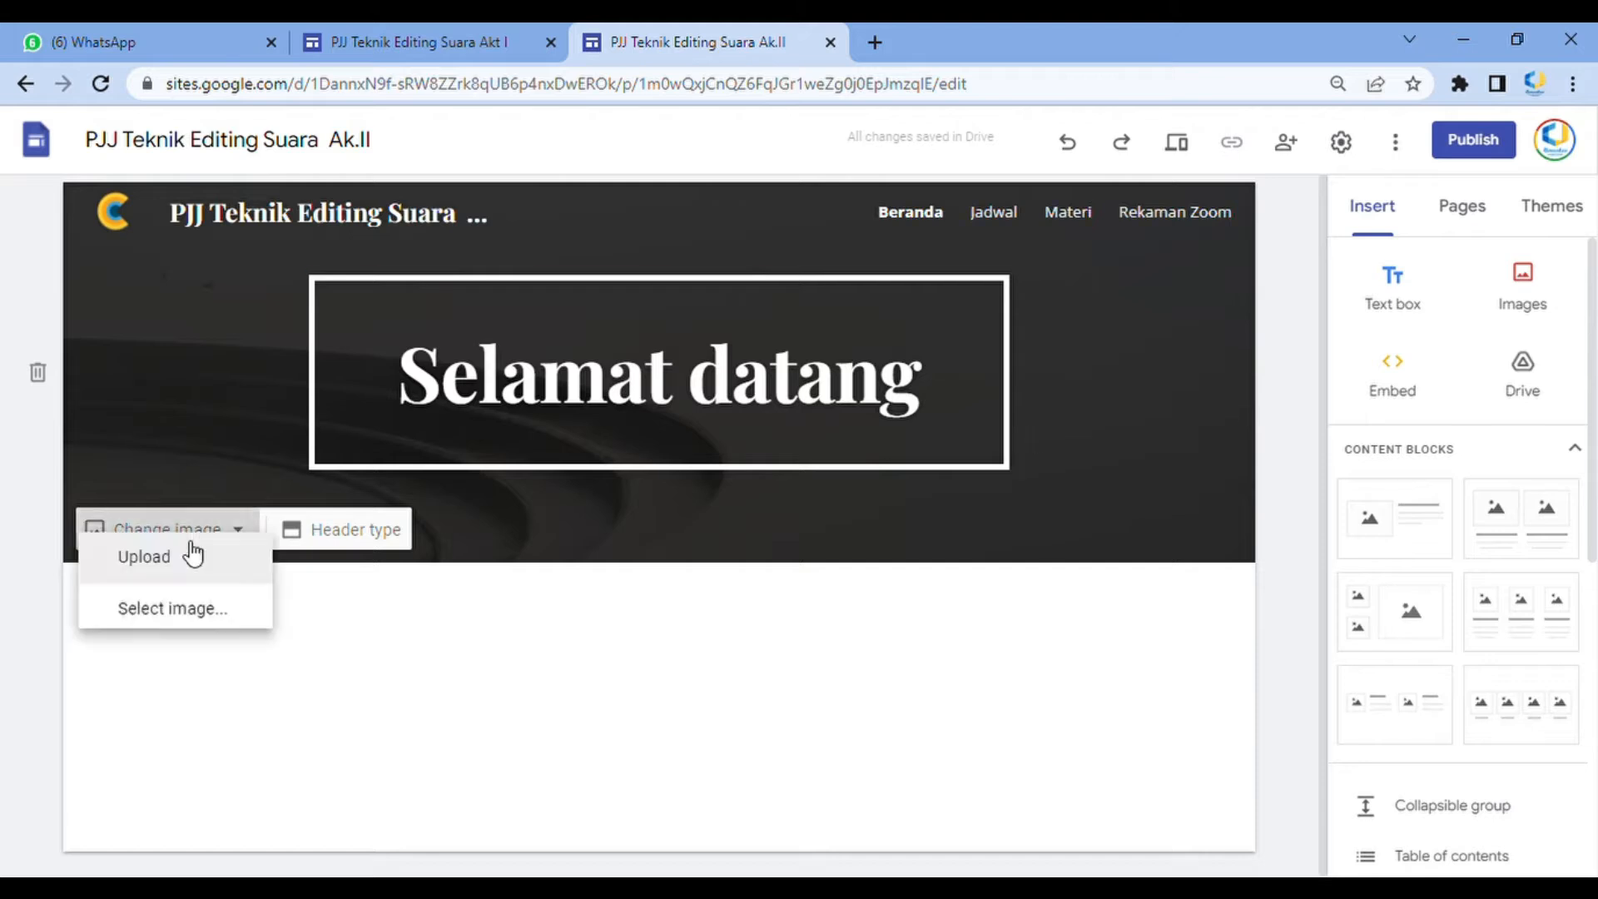
click(128, 582)
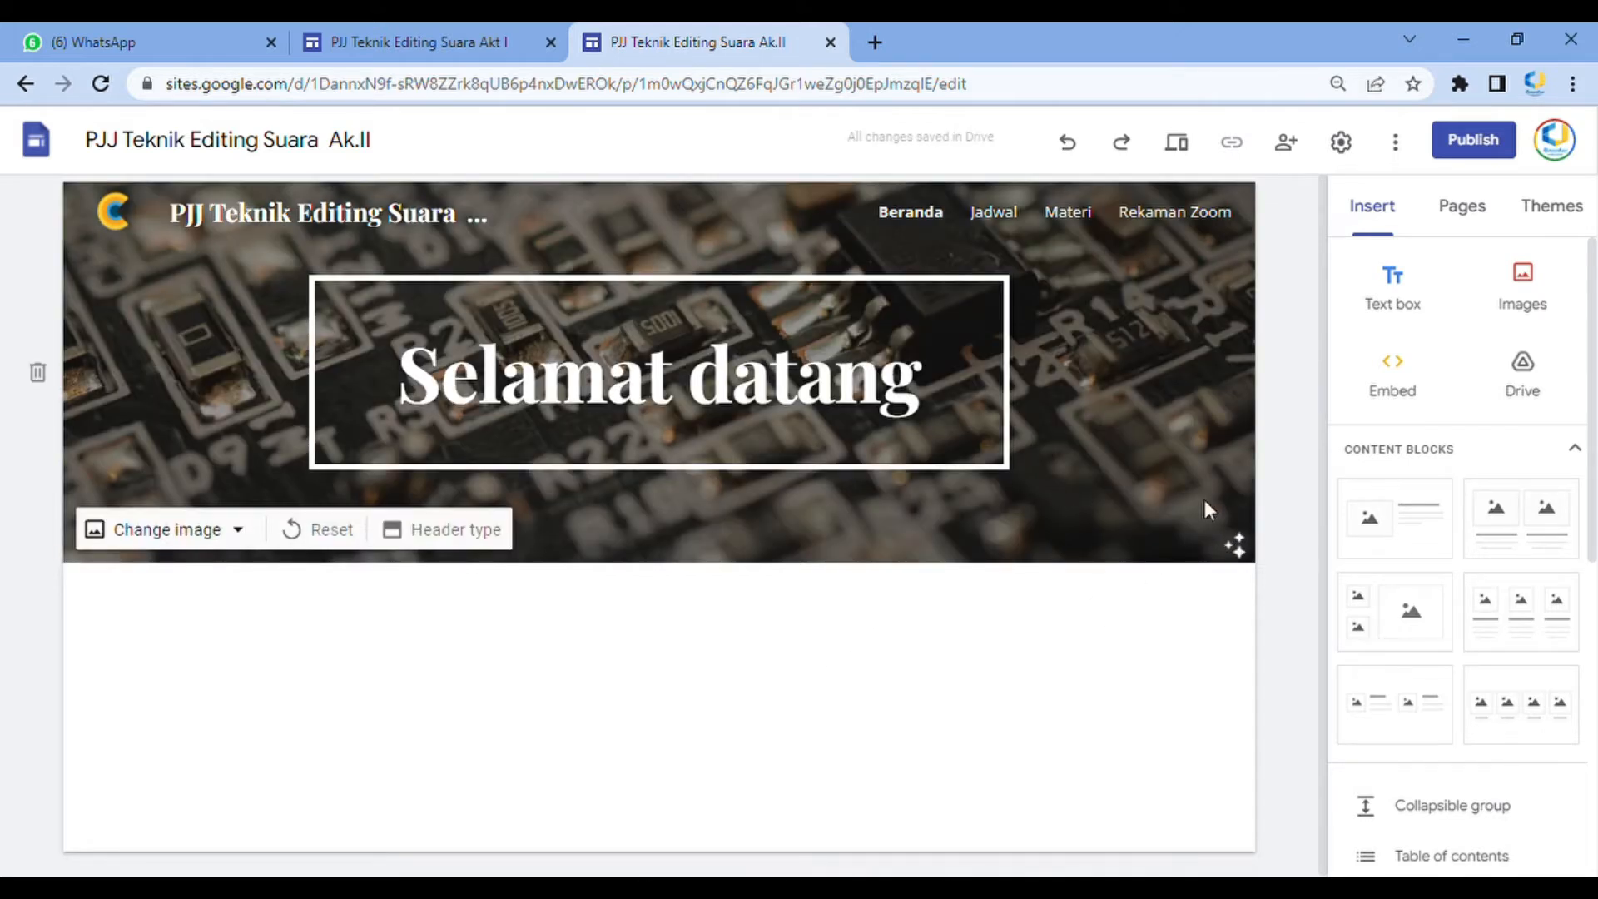
Replace the Beranda header title with PJJ Teknik Editing Suara Ak.II
click(918, 454)
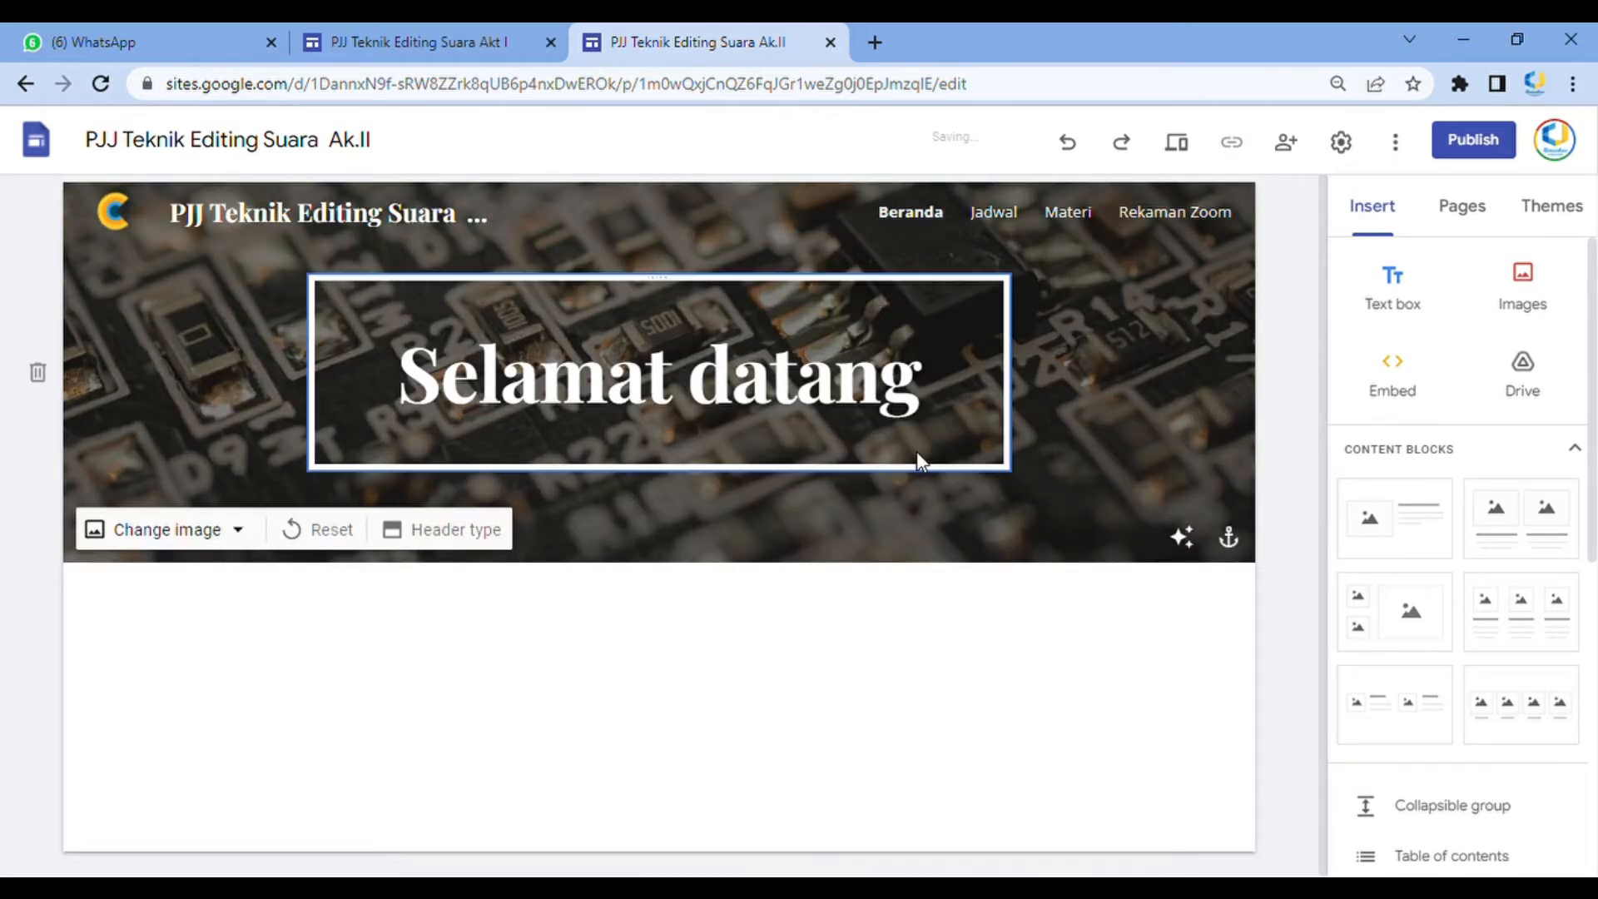
triple_click(791, 403)
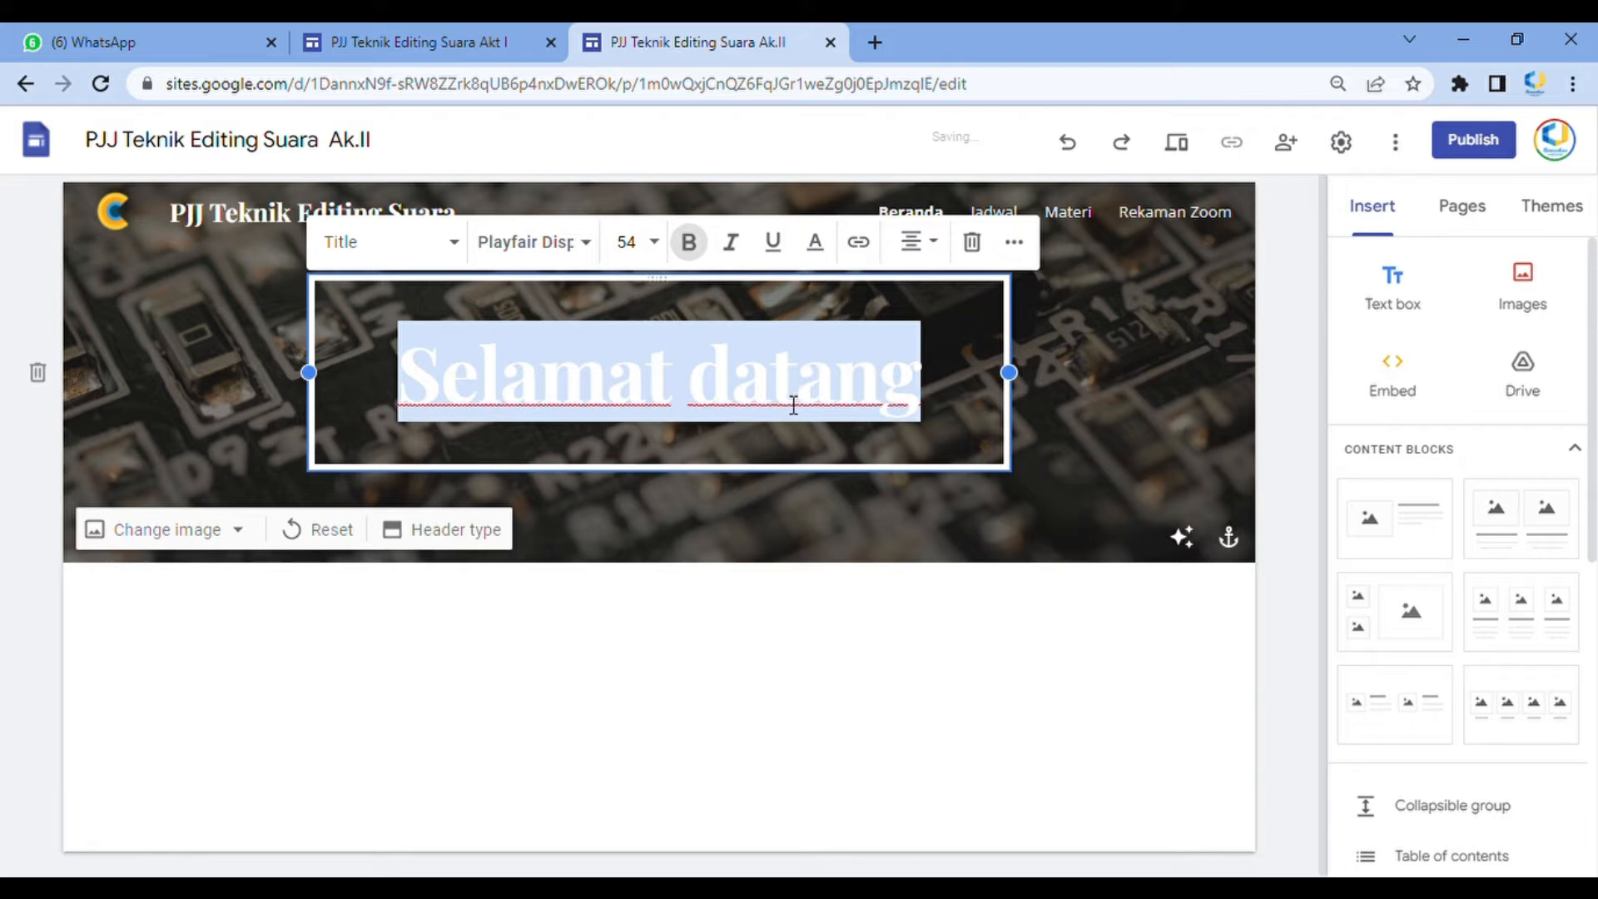
text(PJJ RTe)
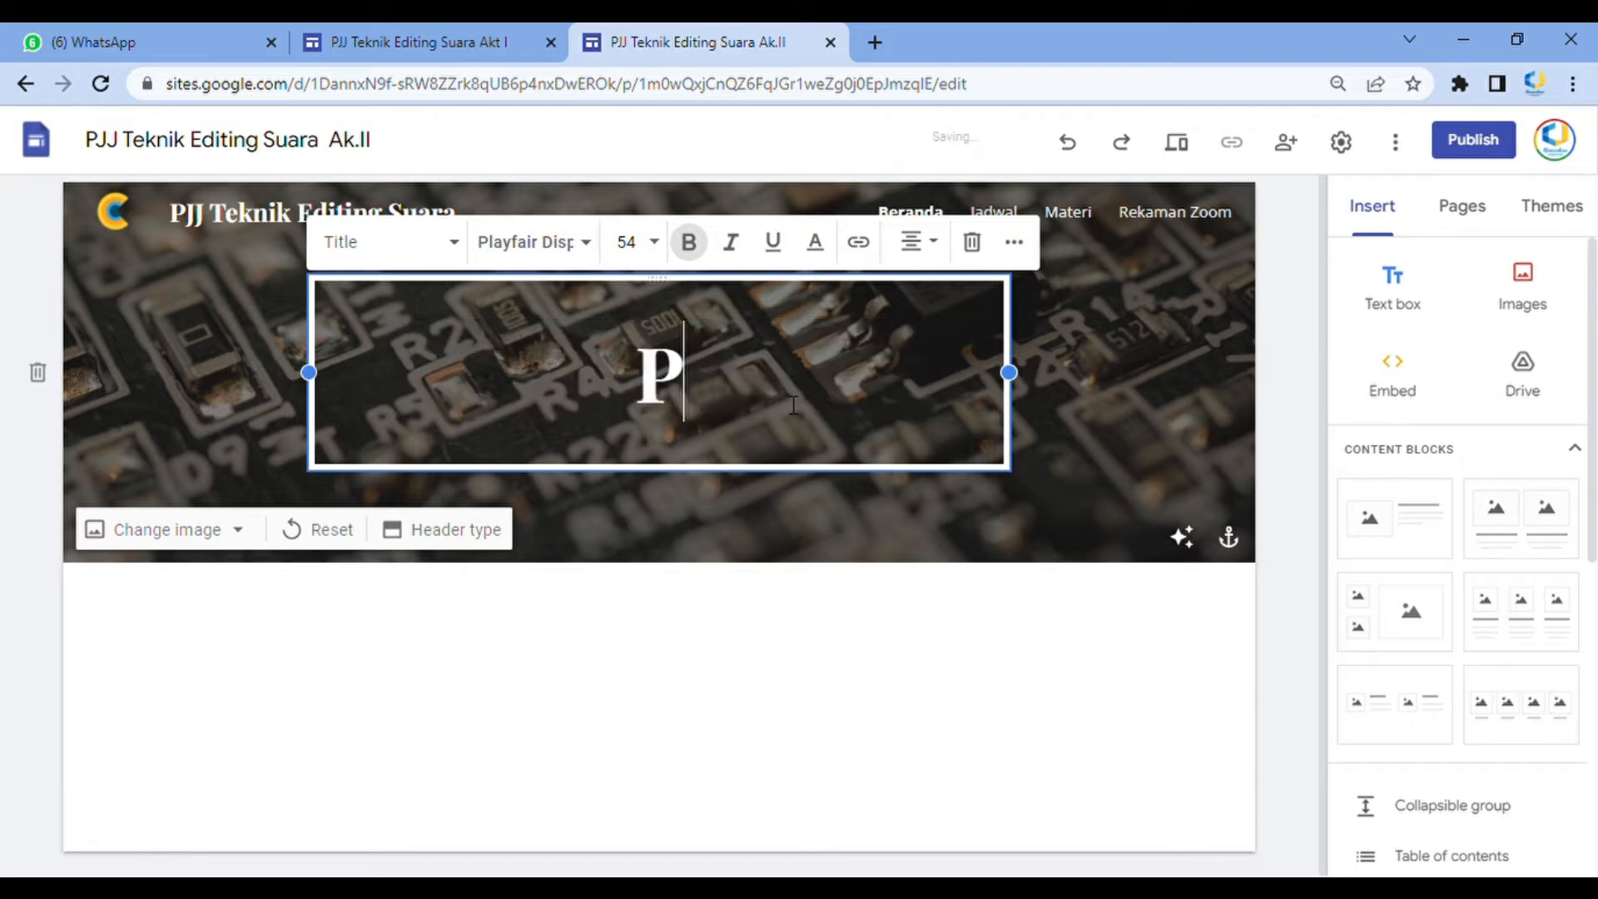
key(BackSpace)
key(BackSpace)
key(BackSpace)
key(BackSpace)
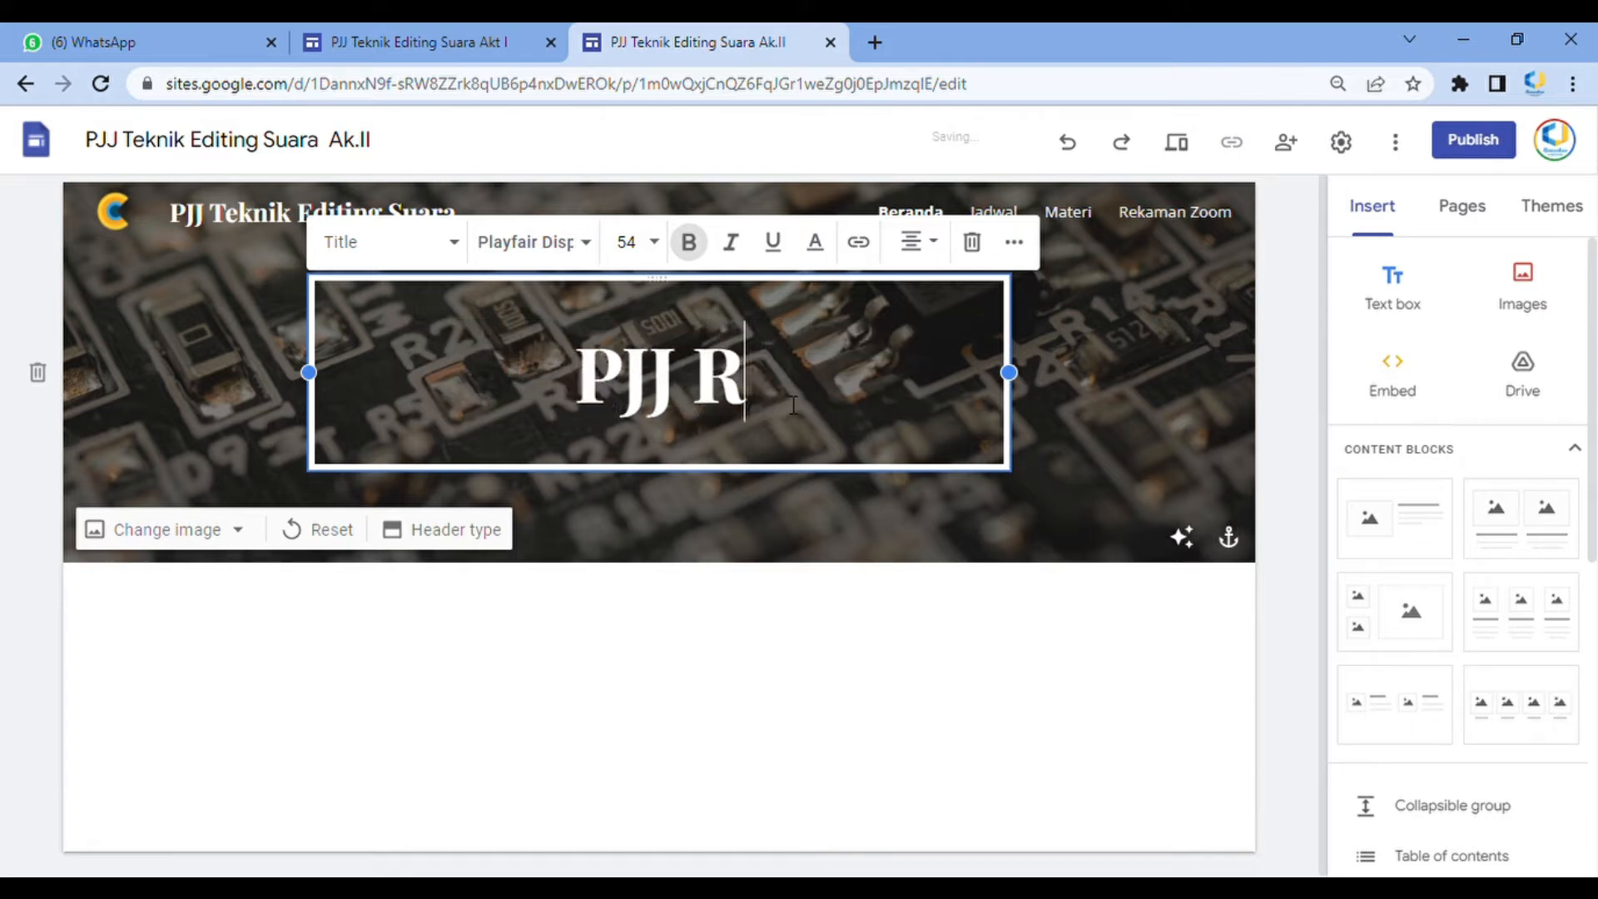
text(Tekkni)
key(BackSpace)
key(BackSpace)
key(BackSpace)
text(nik Ed)
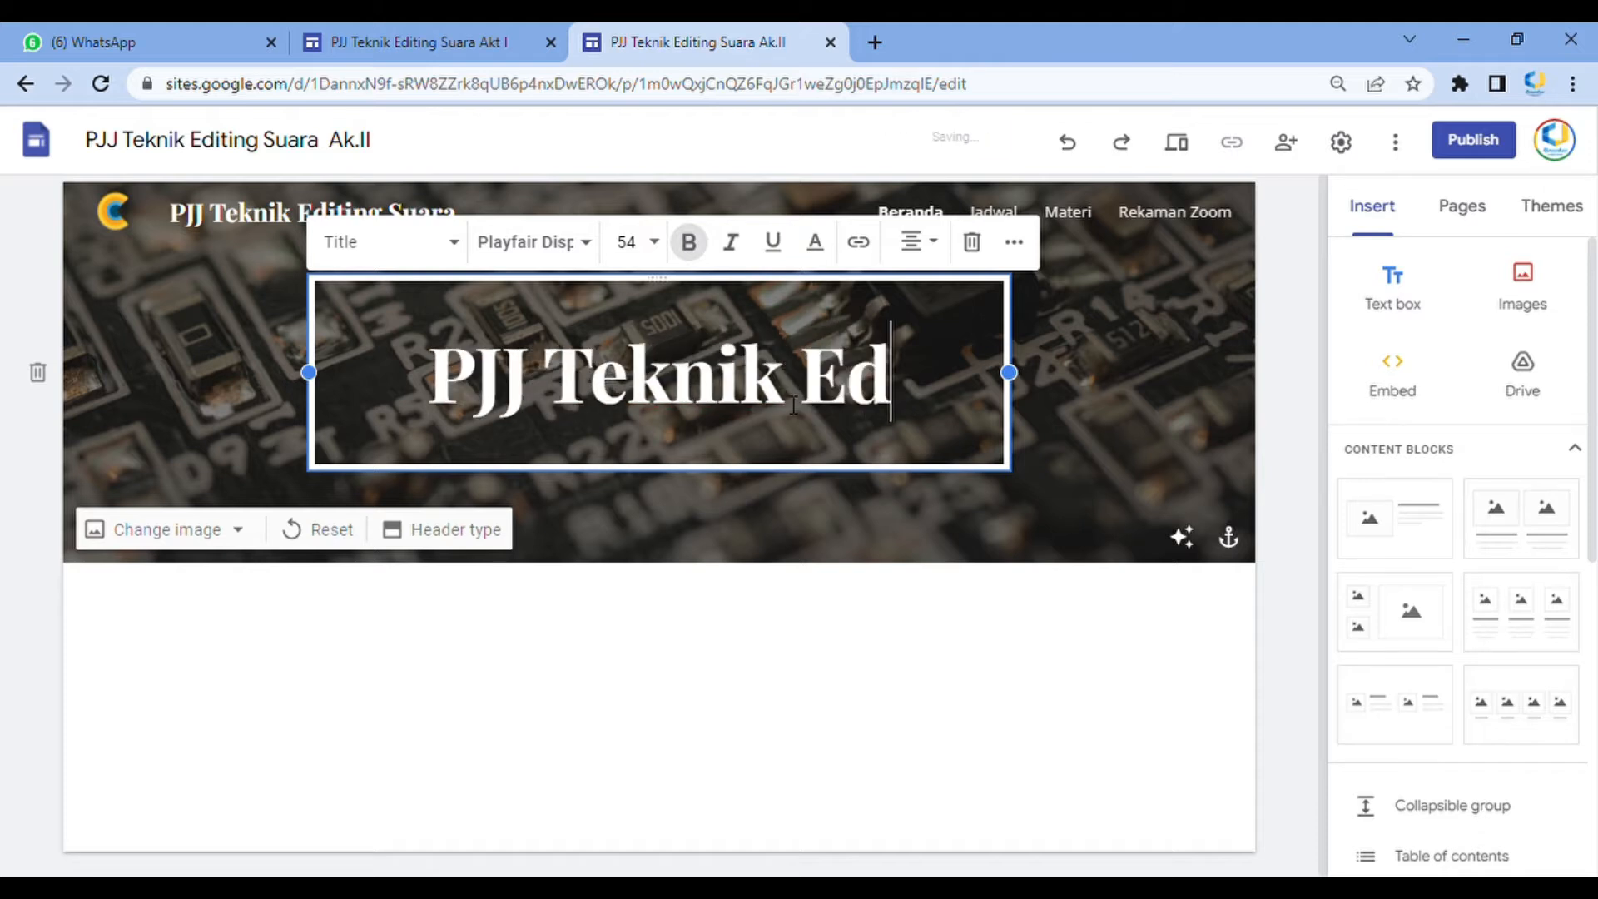
text(iting Su)
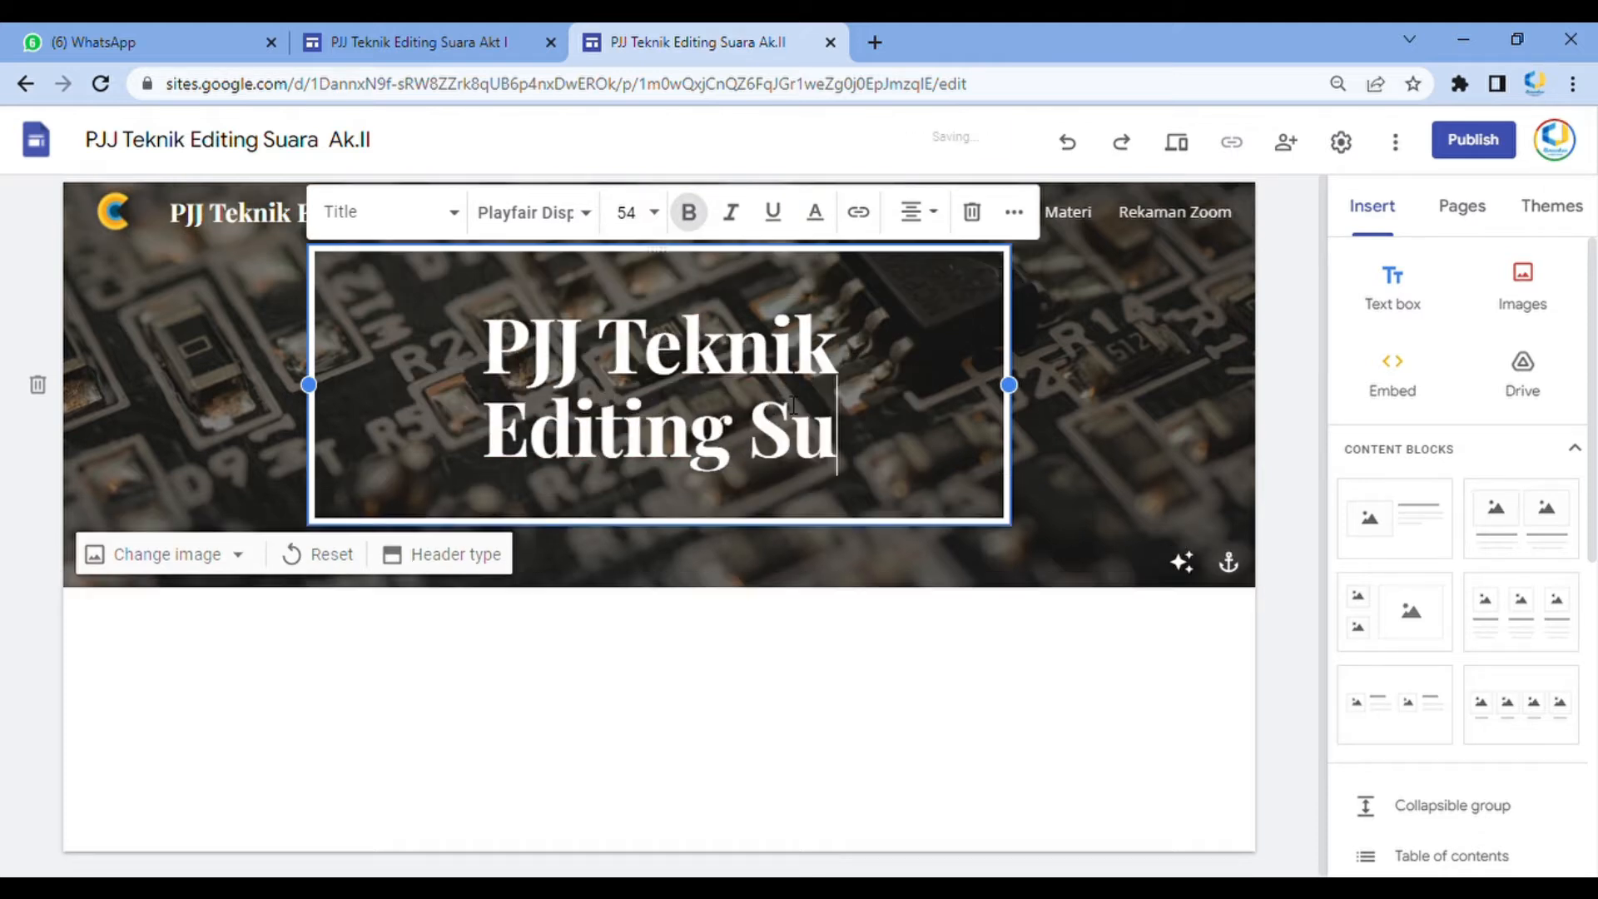
text(ara Ak.II)
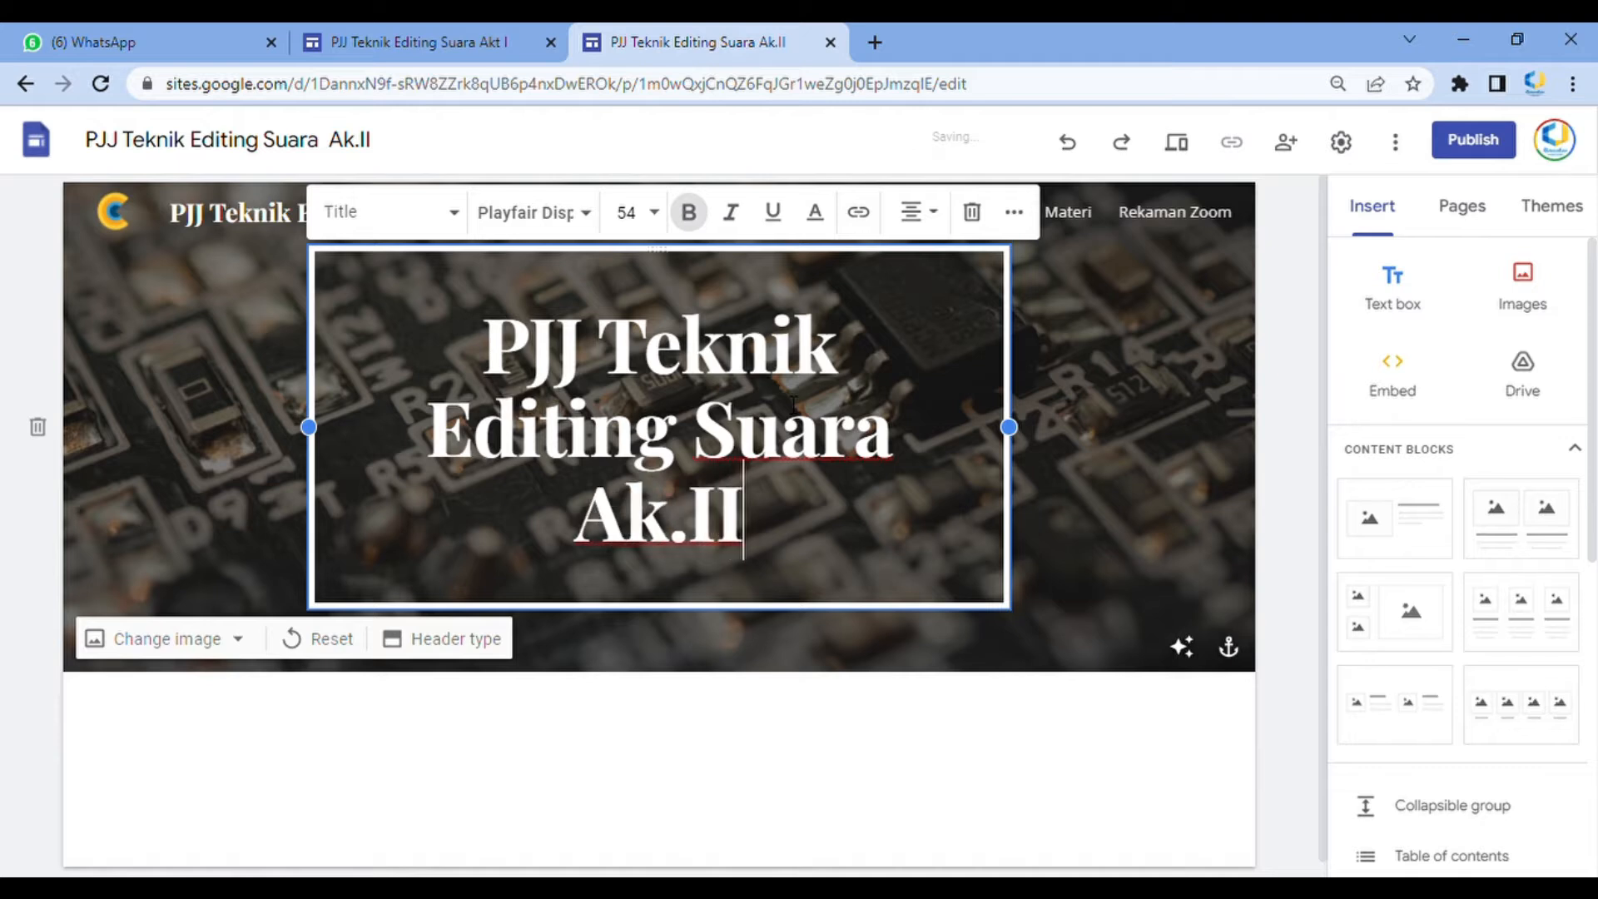
Add a second line to the header text reading Tanggal 23 s.d. 26 April 2022 di Pusdiklat KU
key(Return)
text(Ta)
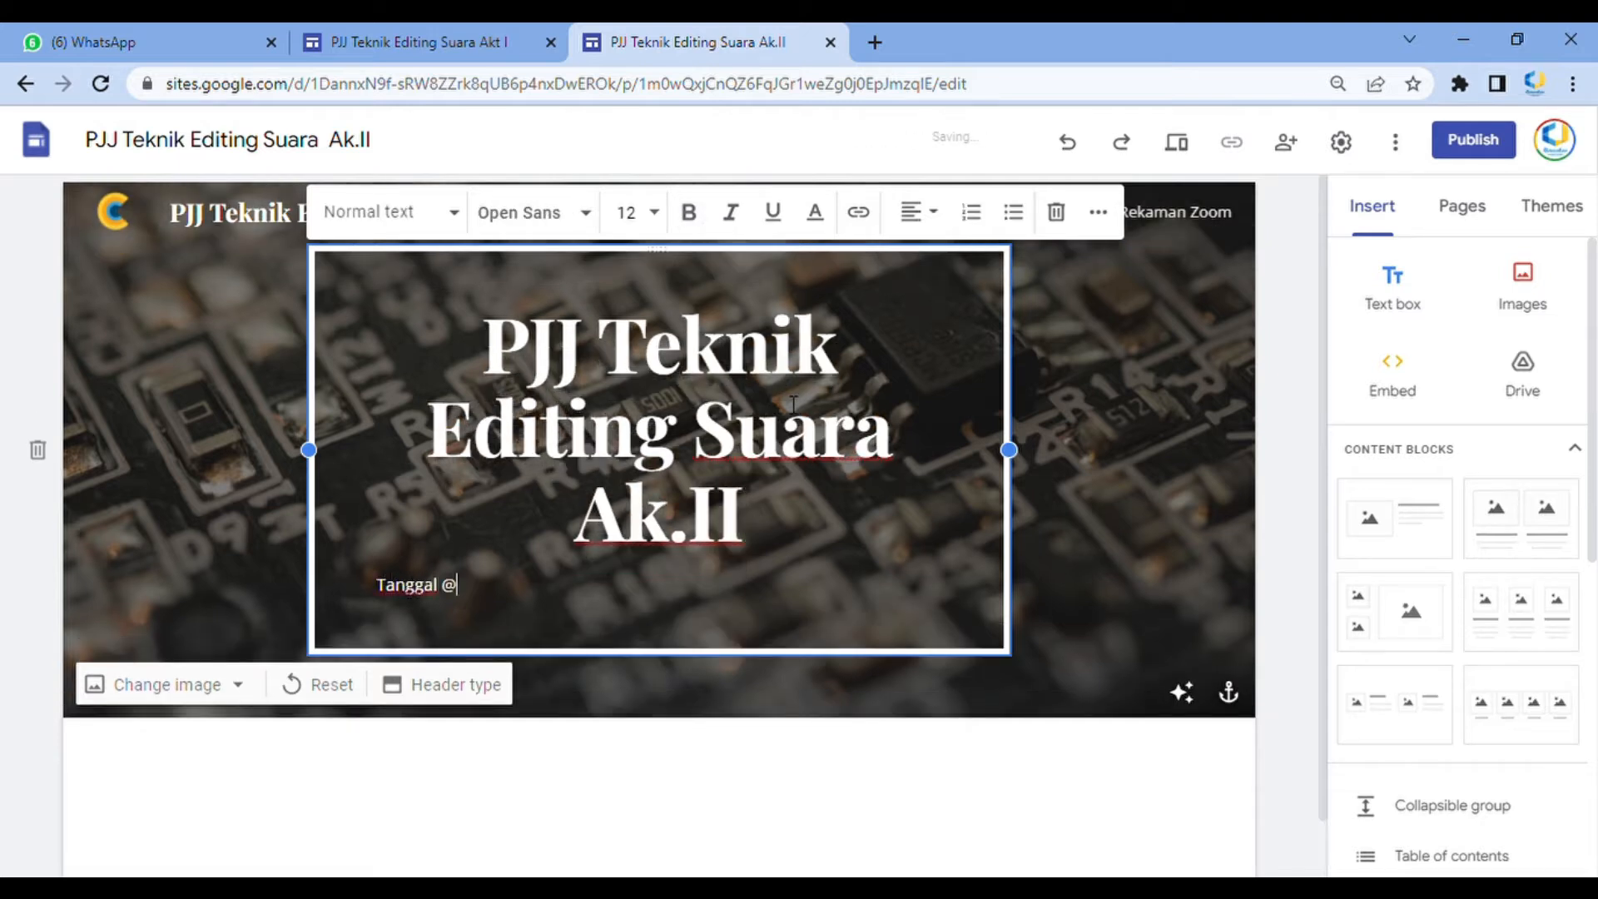
text(nggal 23-2)
key(BackSpace)
text(s)
key(BackSpace)
key(BackSpace)
text(do)
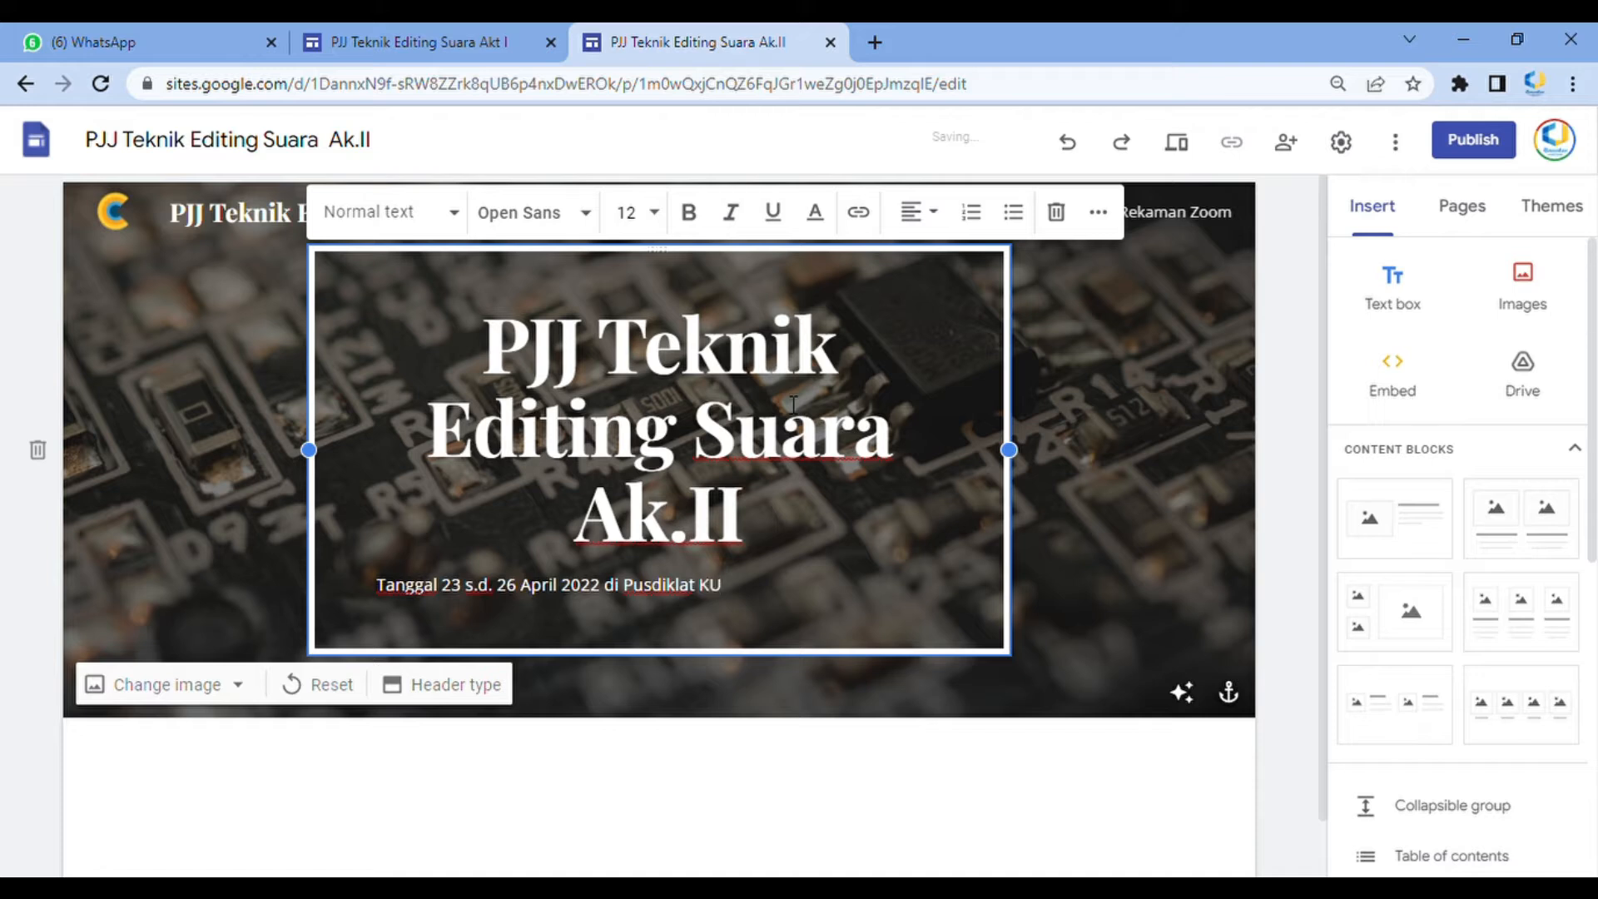
Center-align the date line in the header
drag(746, 602, 390, 583)
click(934, 215)
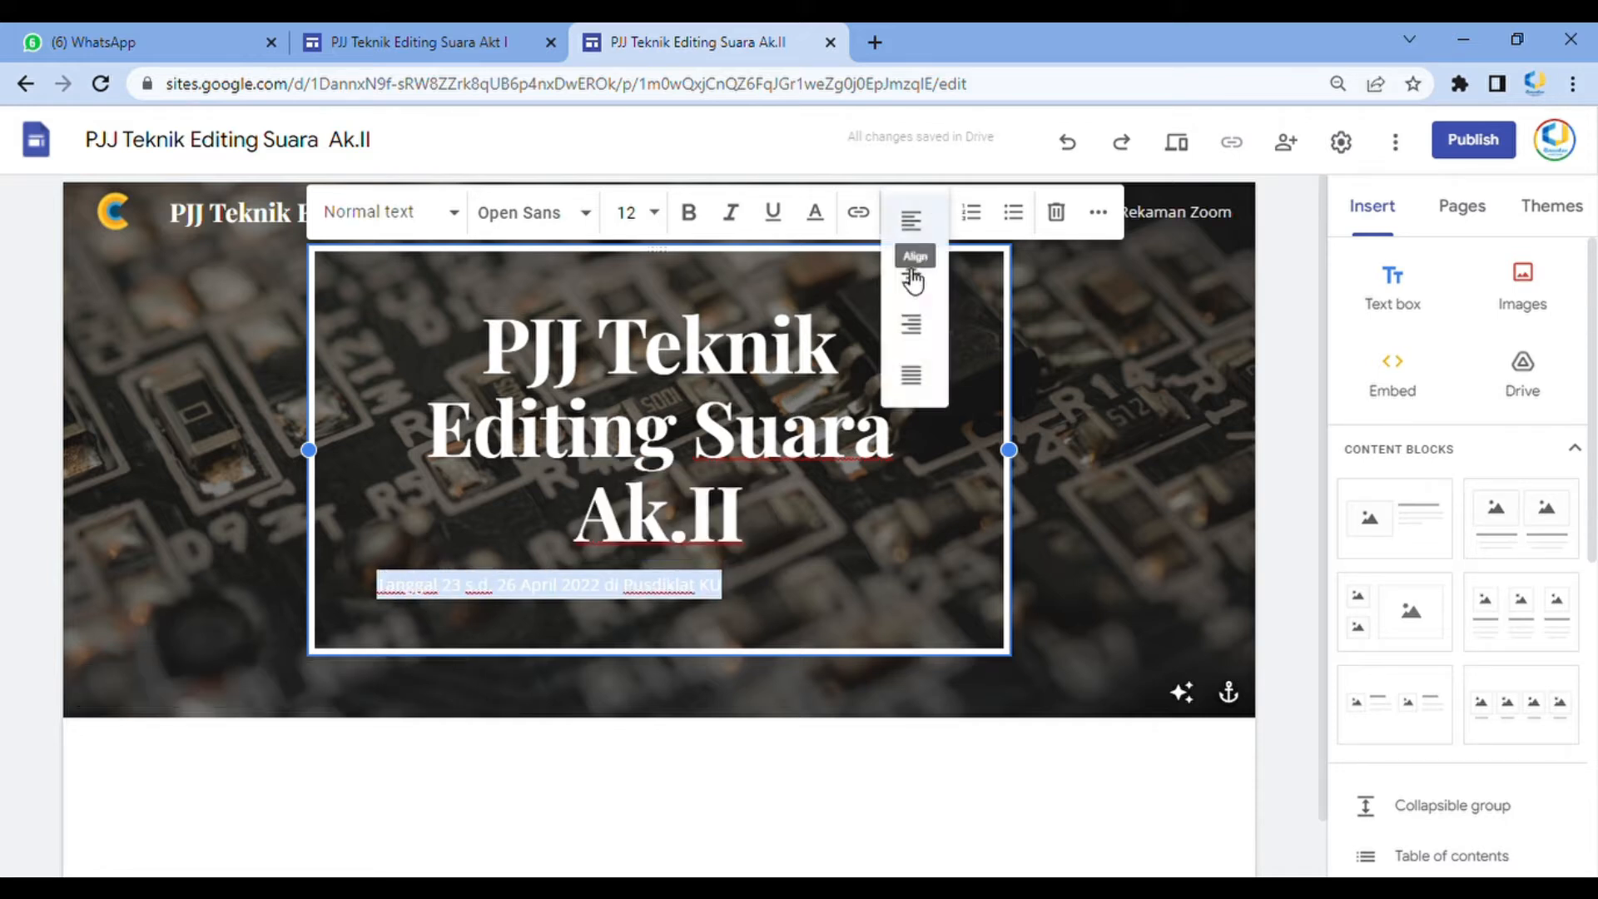
click(916, 275)
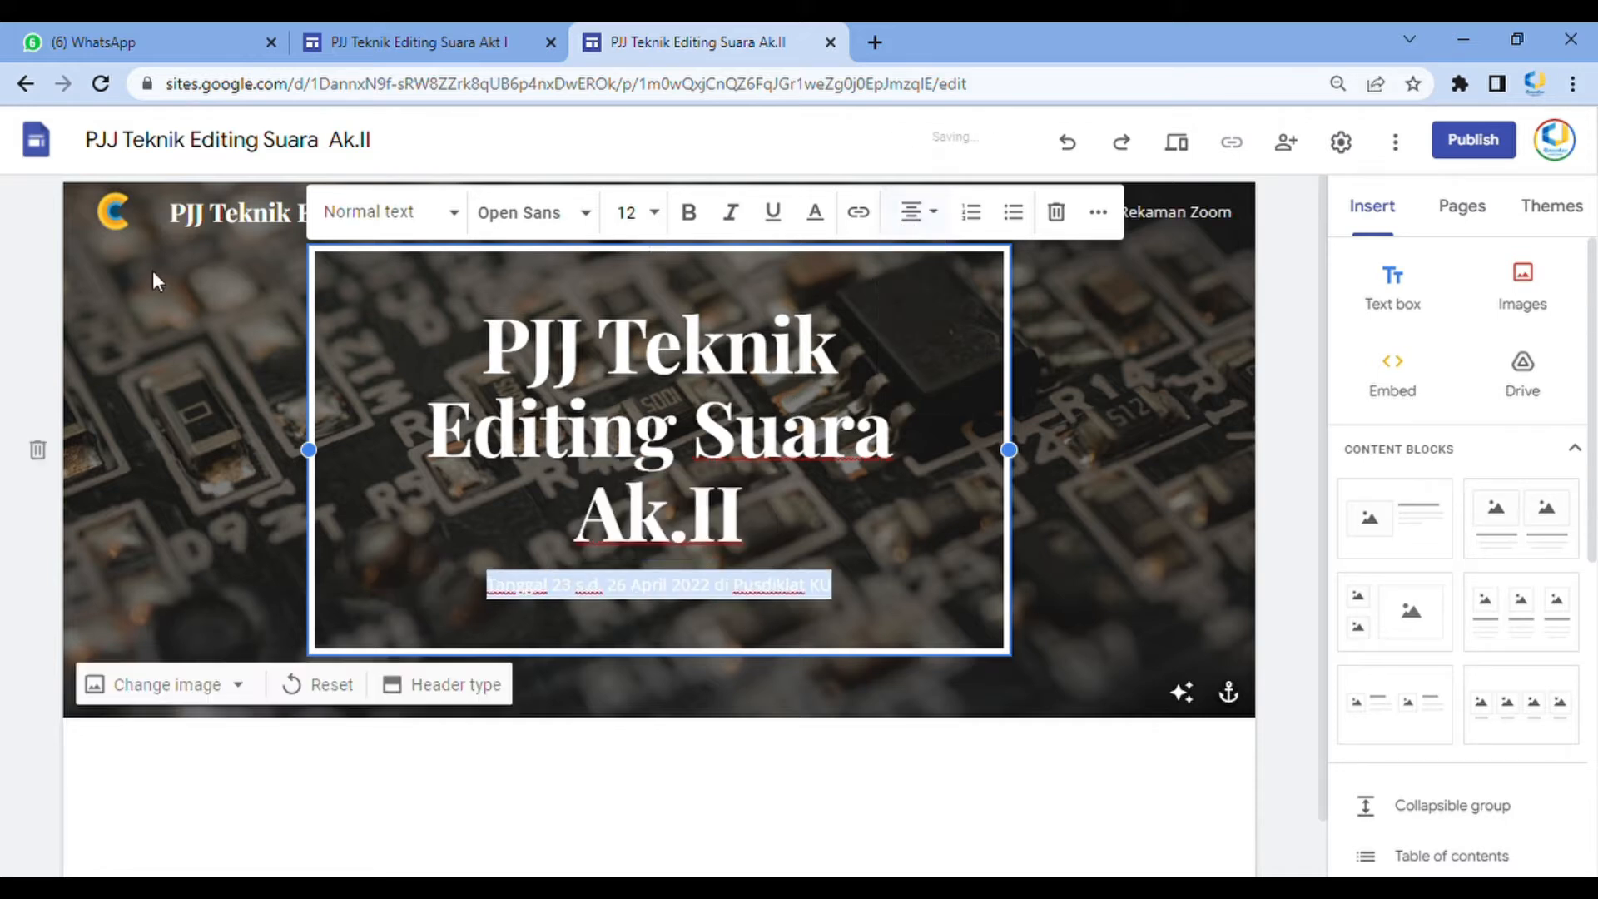
click(693, 596)
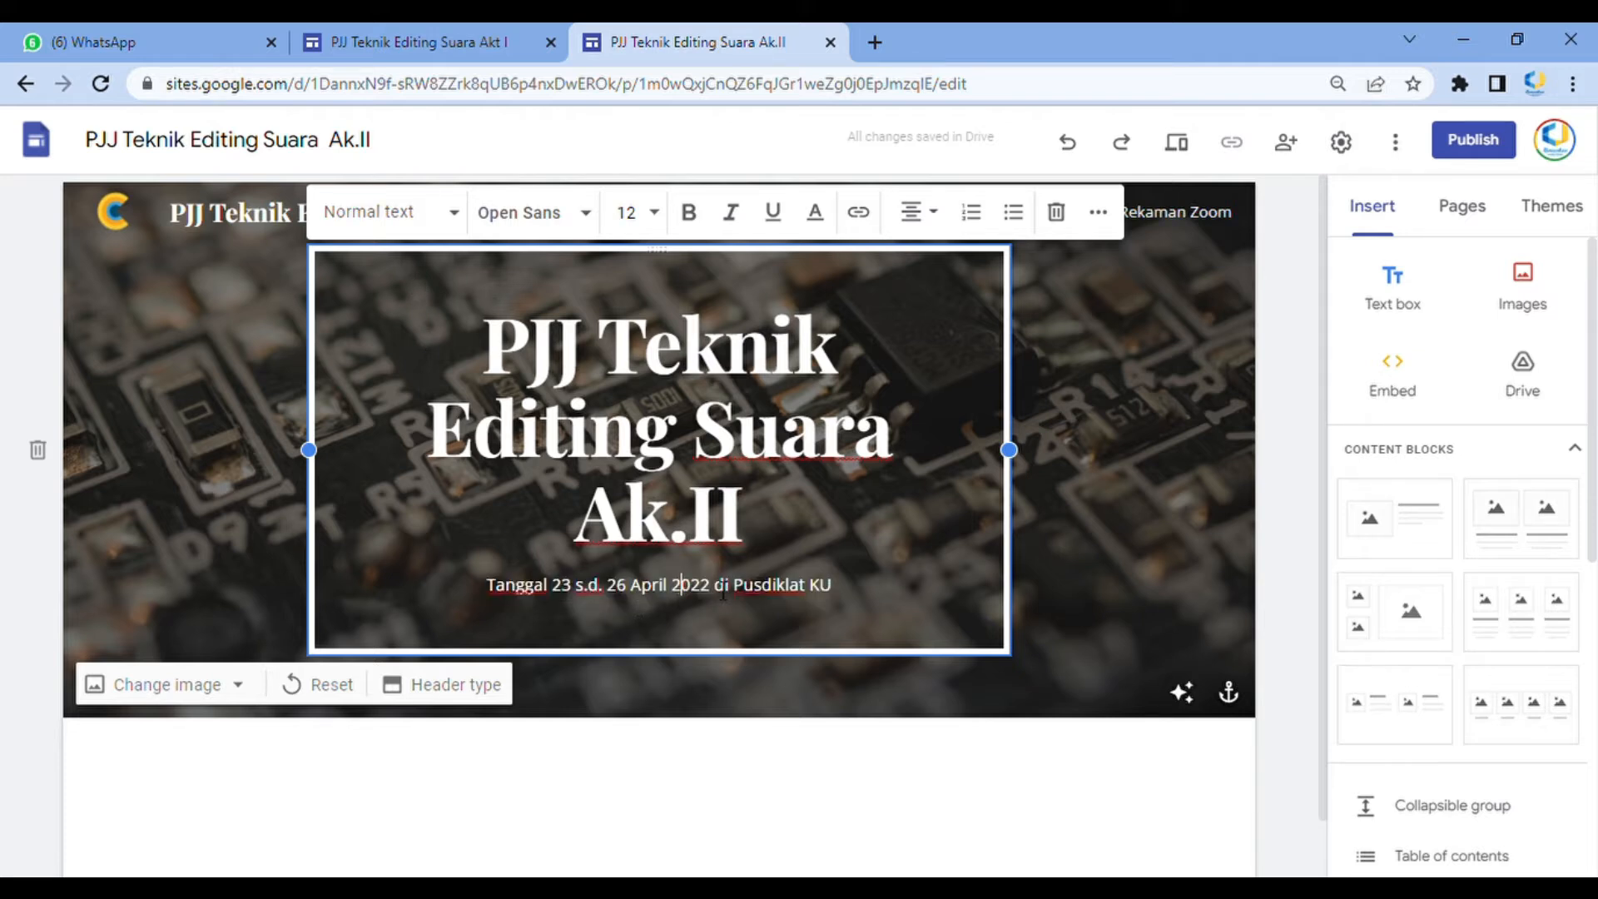
click(435, 223)
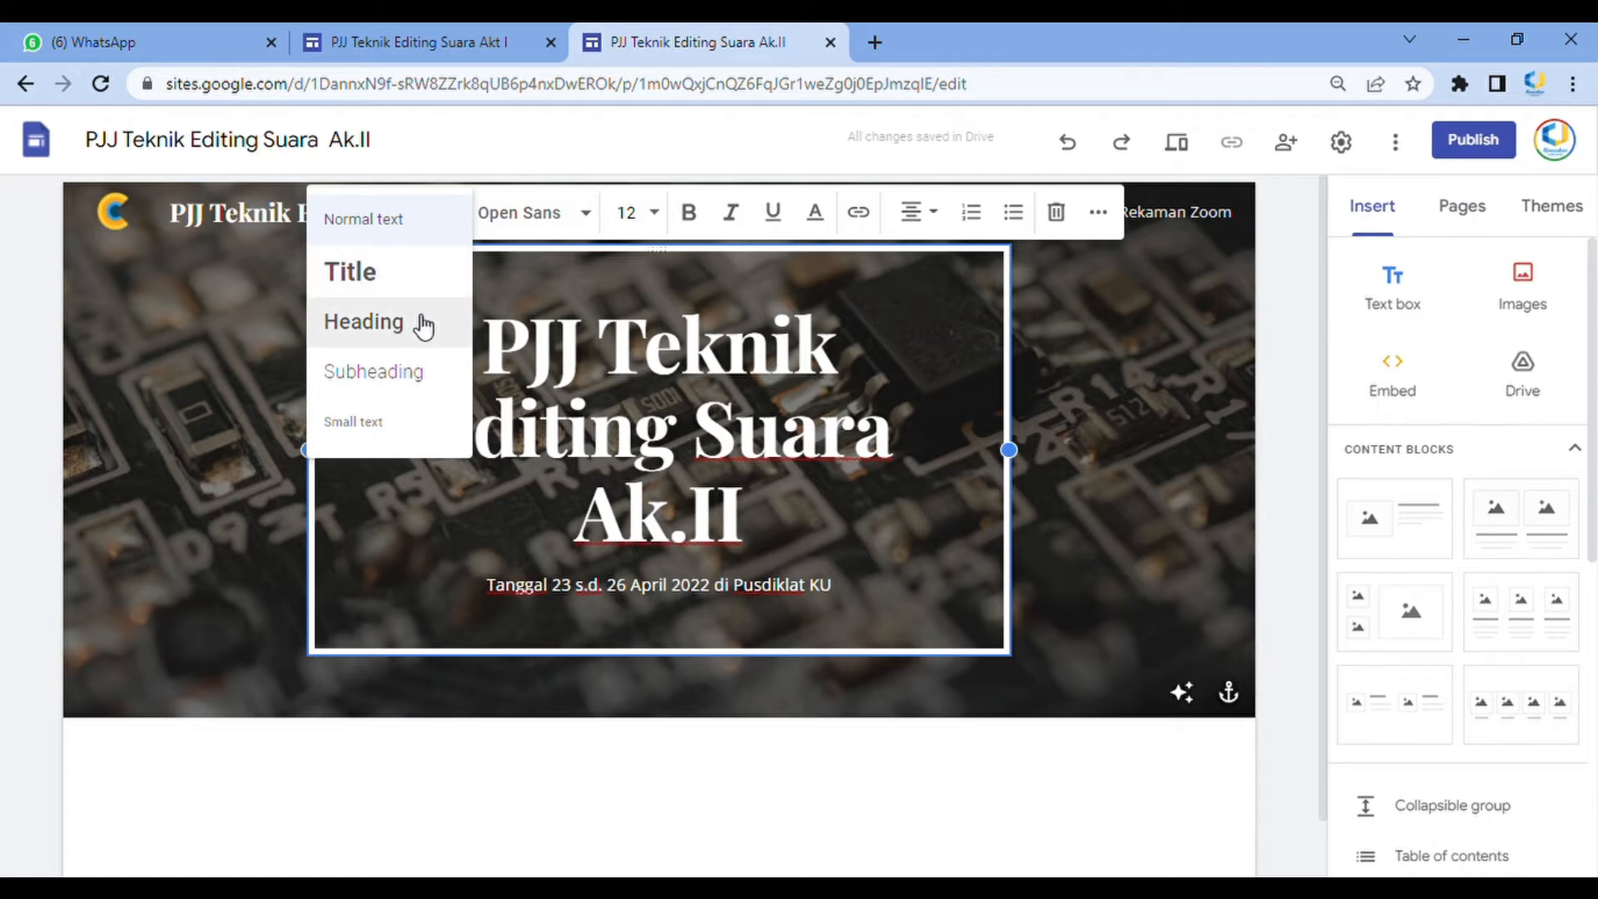
click(537, 215)
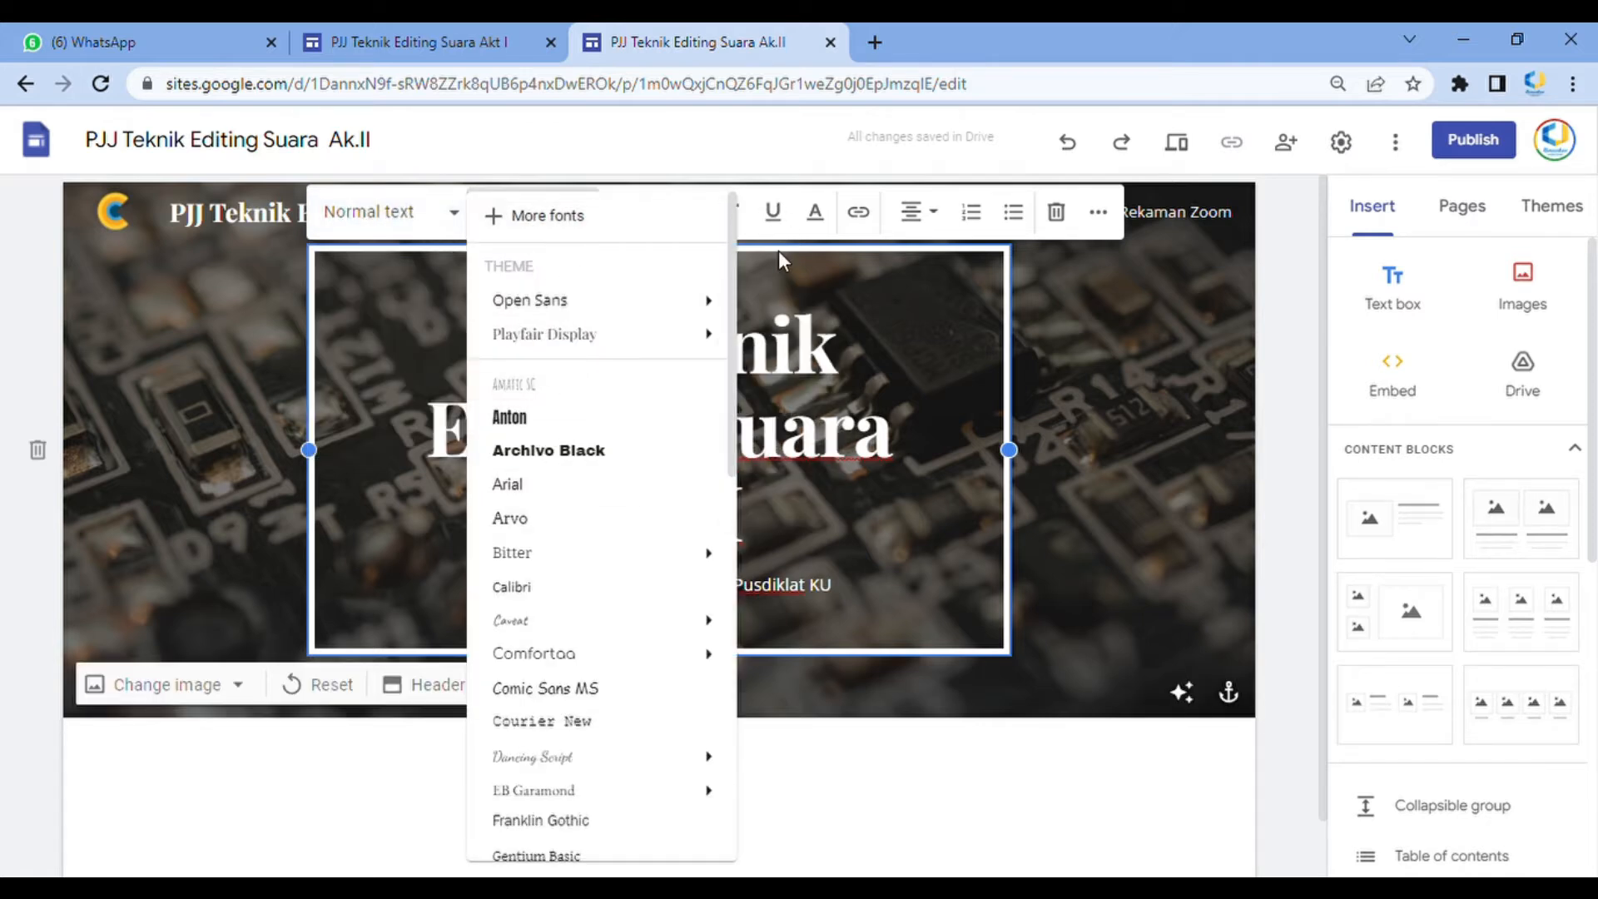
click(777, 251)
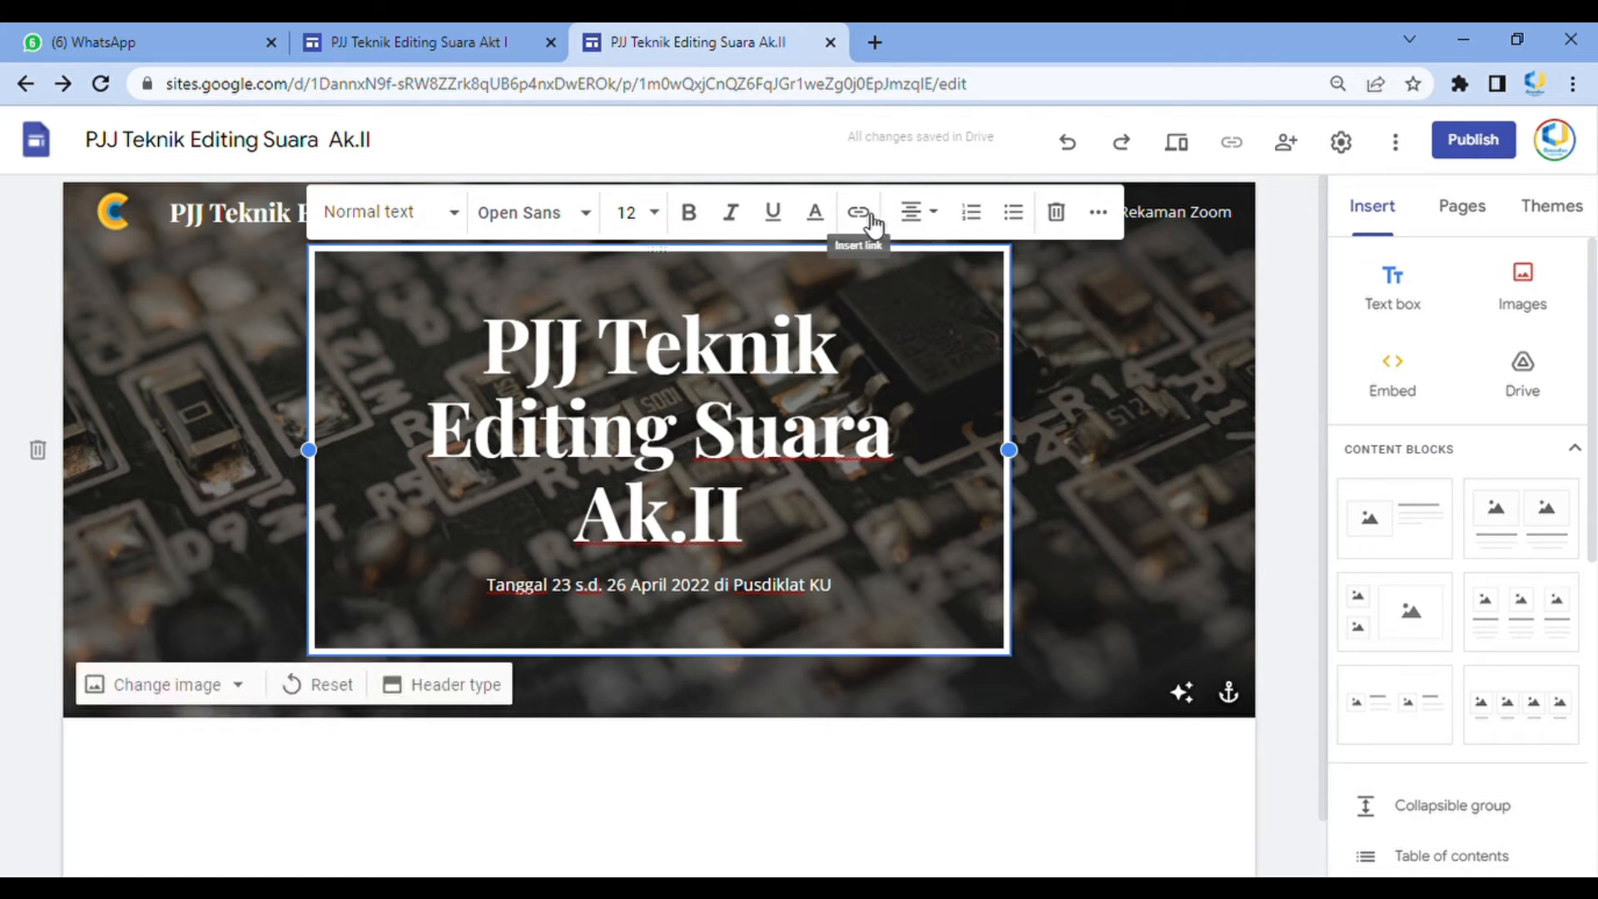
click(1095, 527)
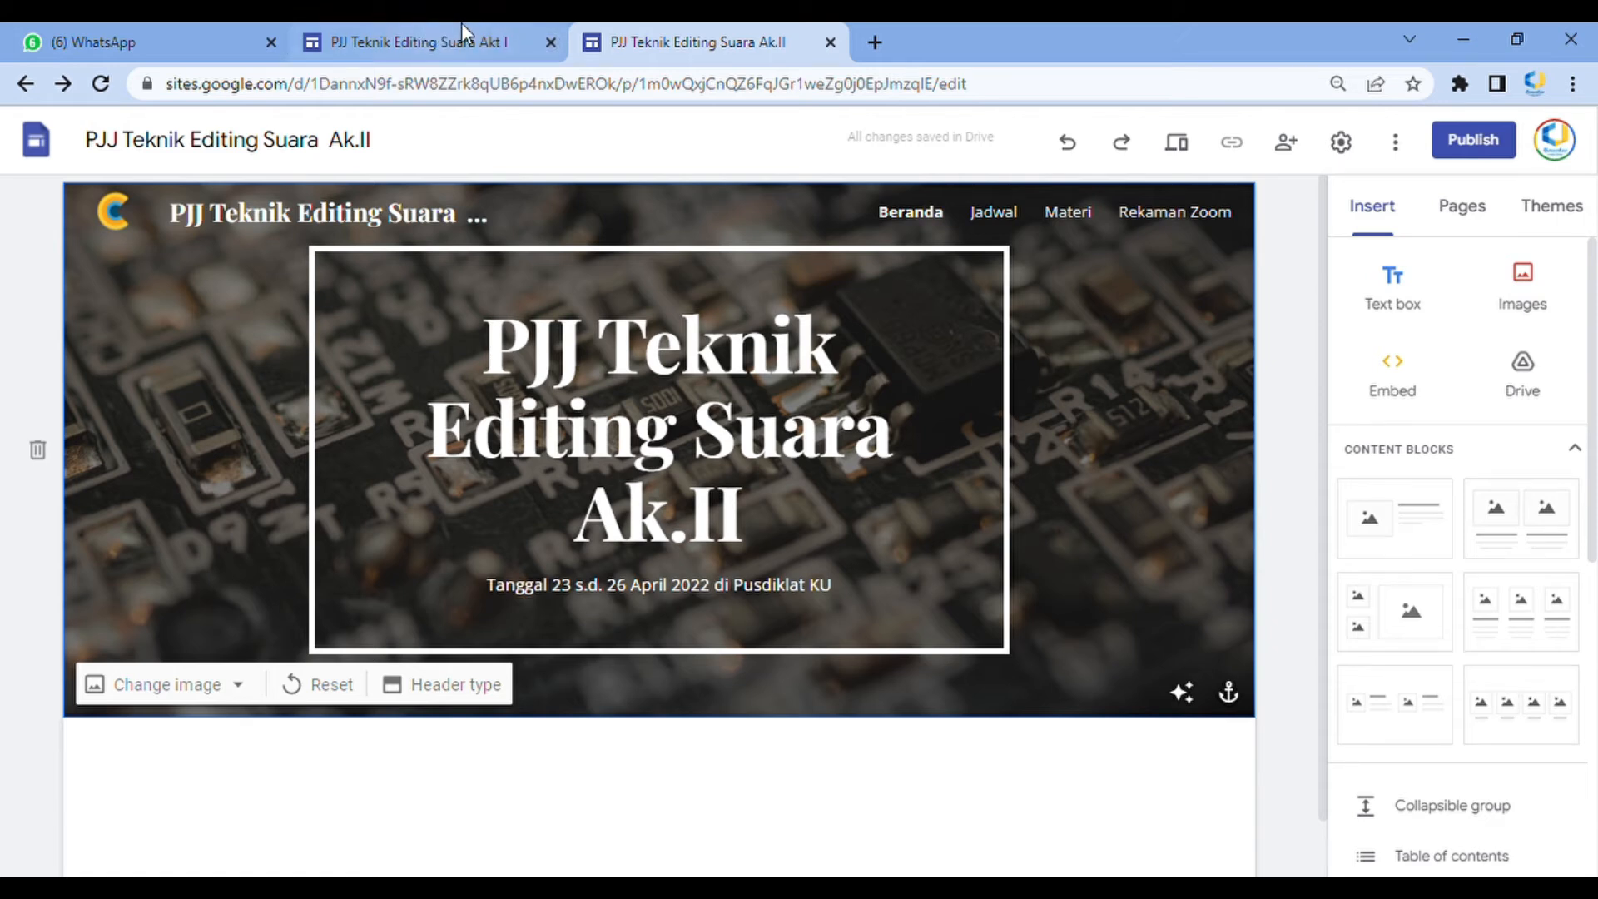
Review the home page sections of the Akt I site in the other tab for reference
click(440, 29)
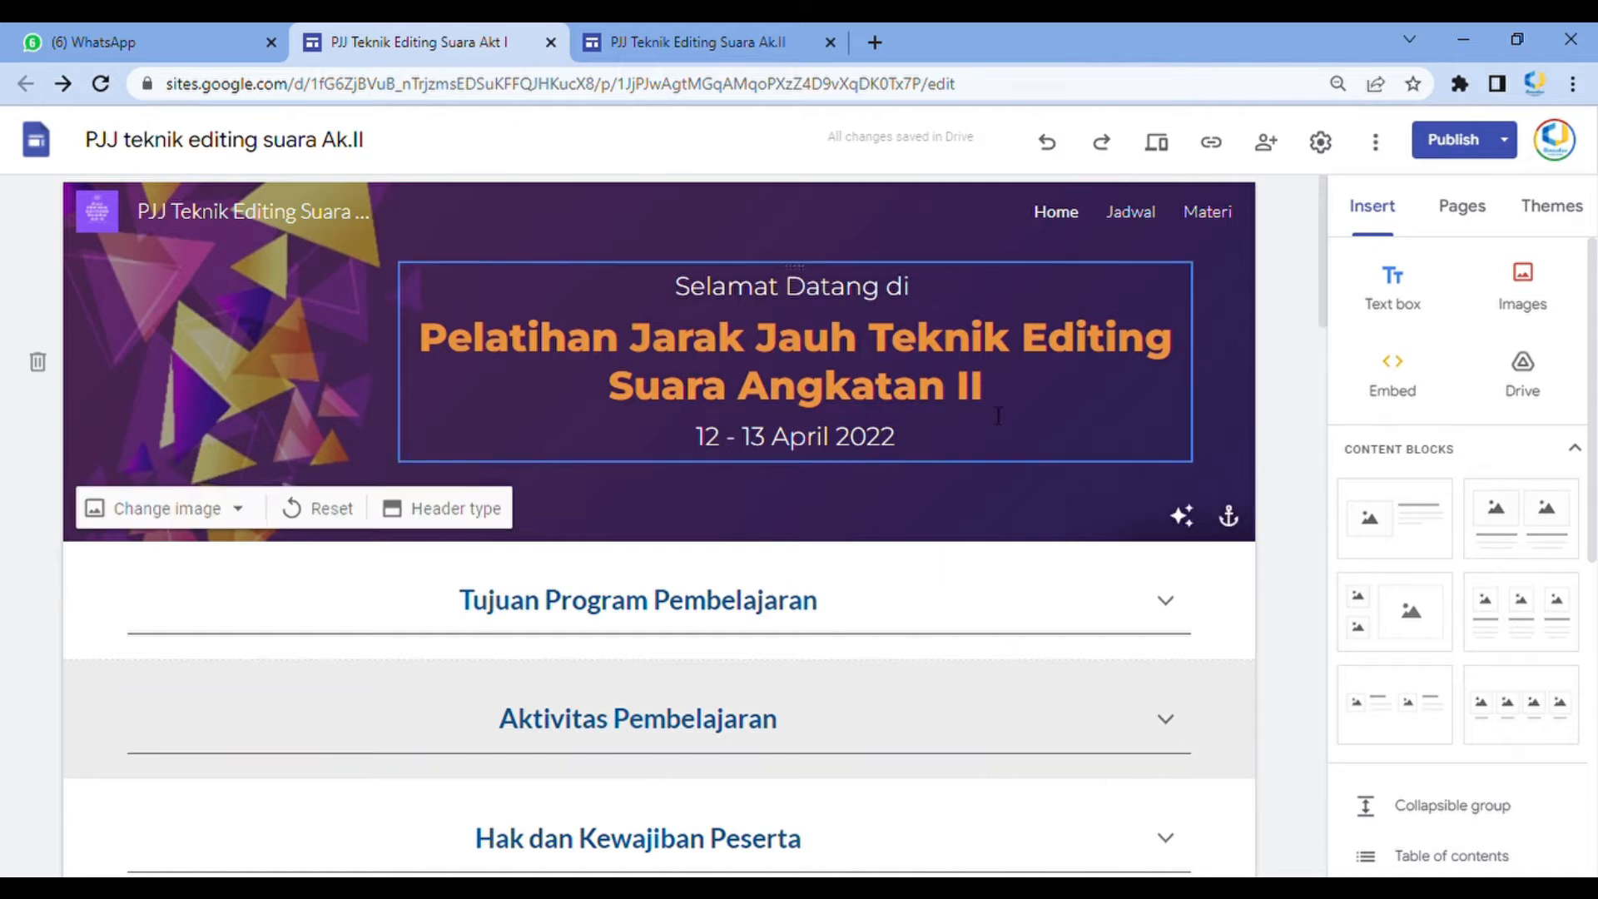
scroll(886, 483, down, 1)
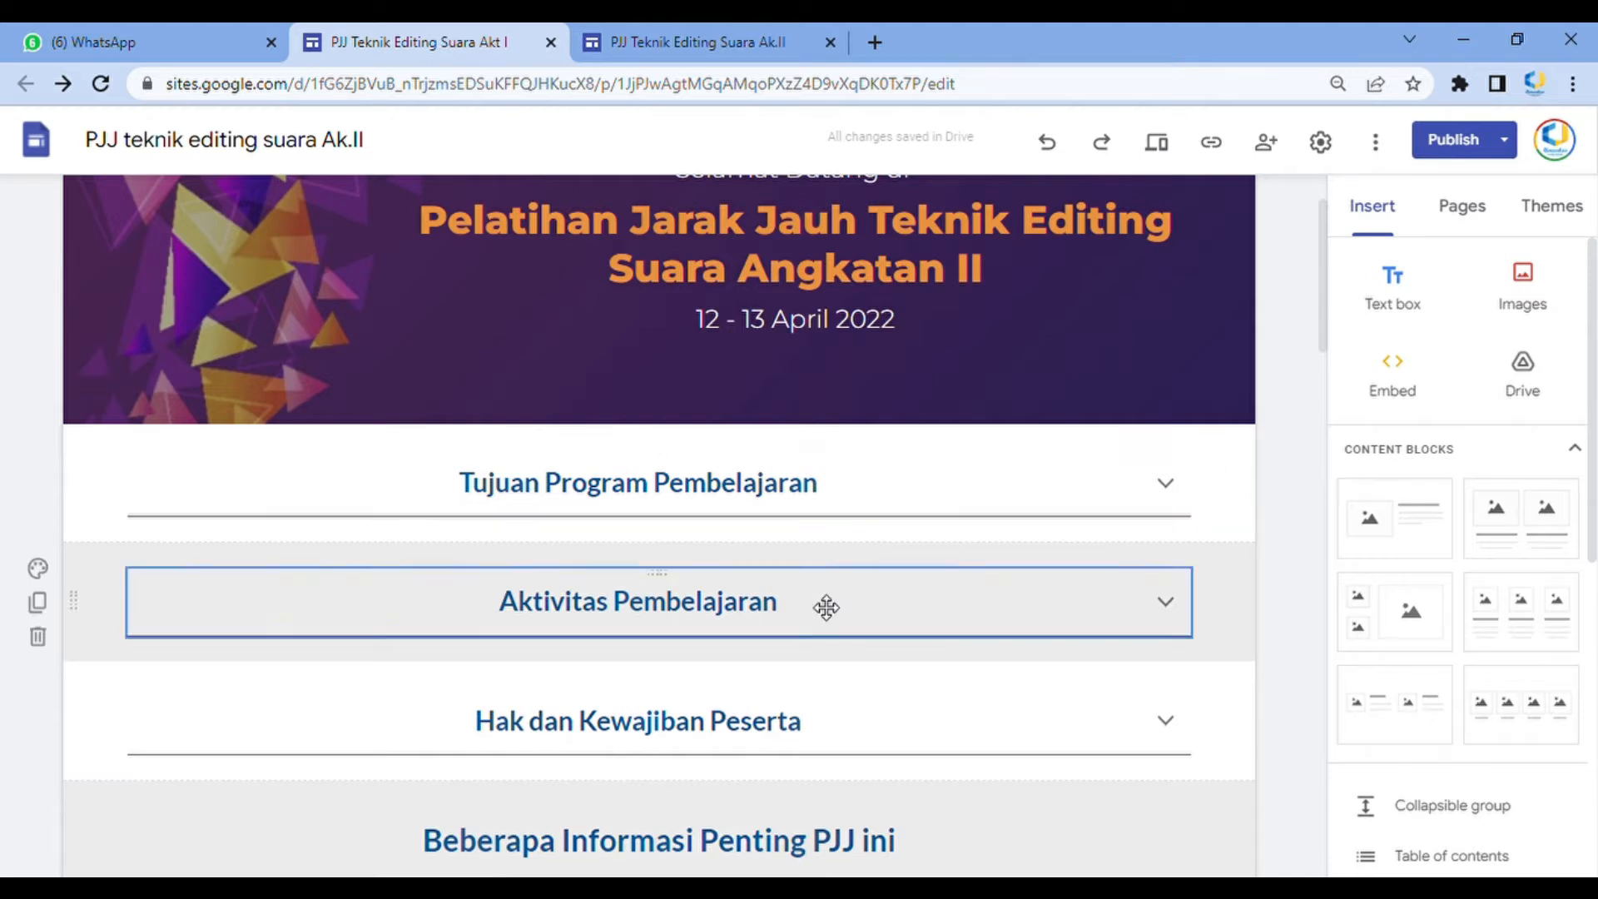
scroll(842, 678, down, 4)
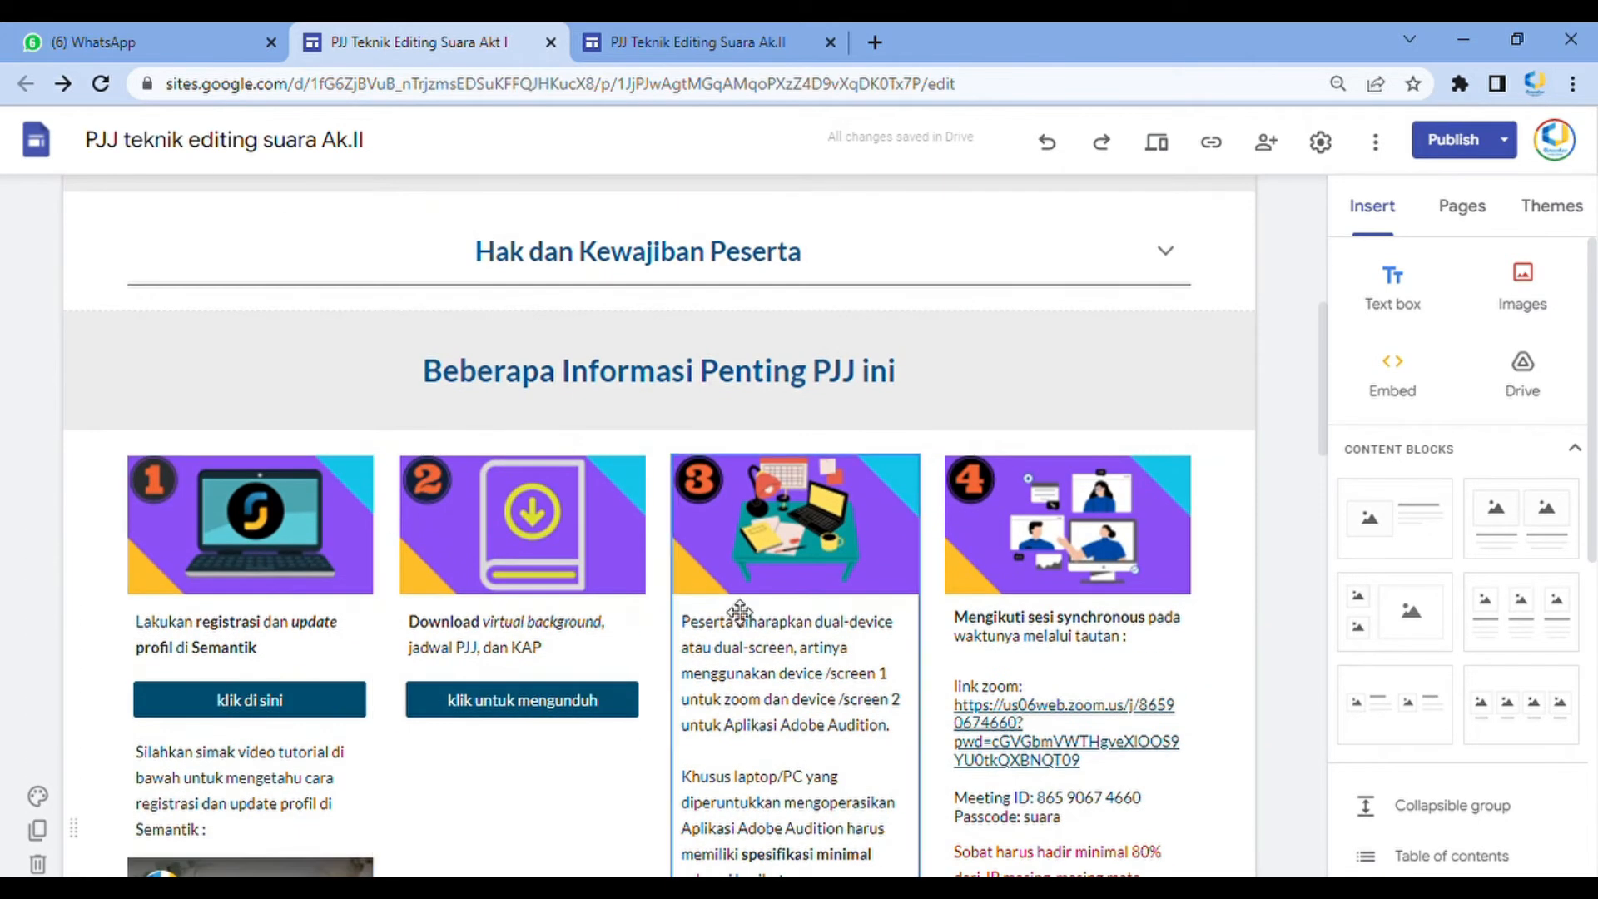
click(637, 35)
Insert a collapsible group below the Beranda header and title it Tujuan Pelatihan
scroll(972, 569, down, 1)
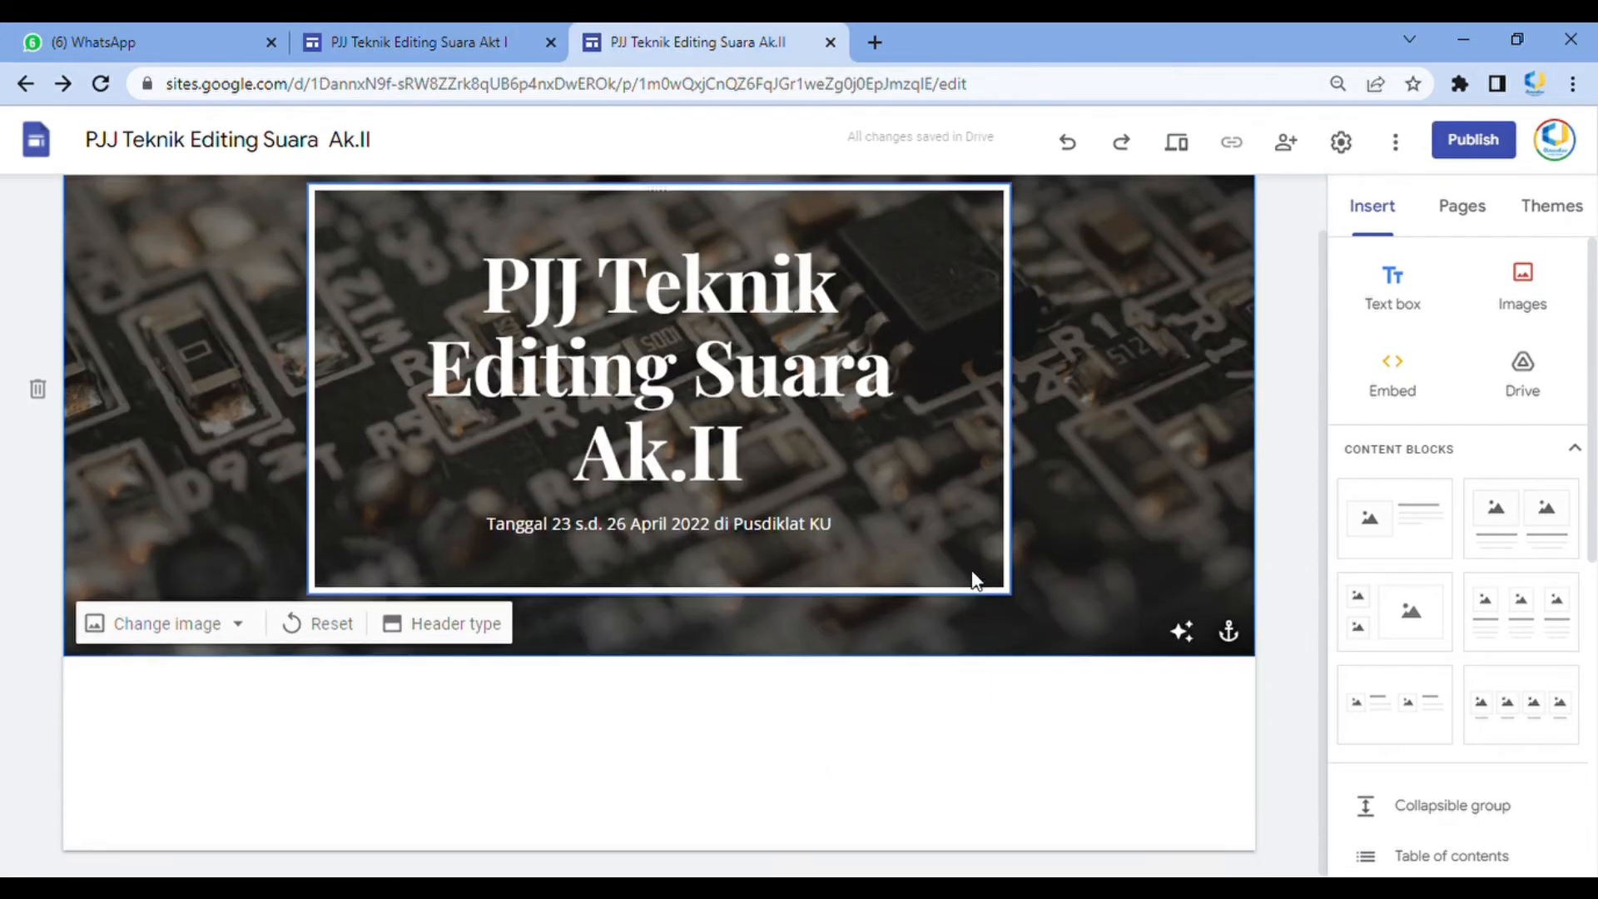
scroll(1369, 542, down, 3)
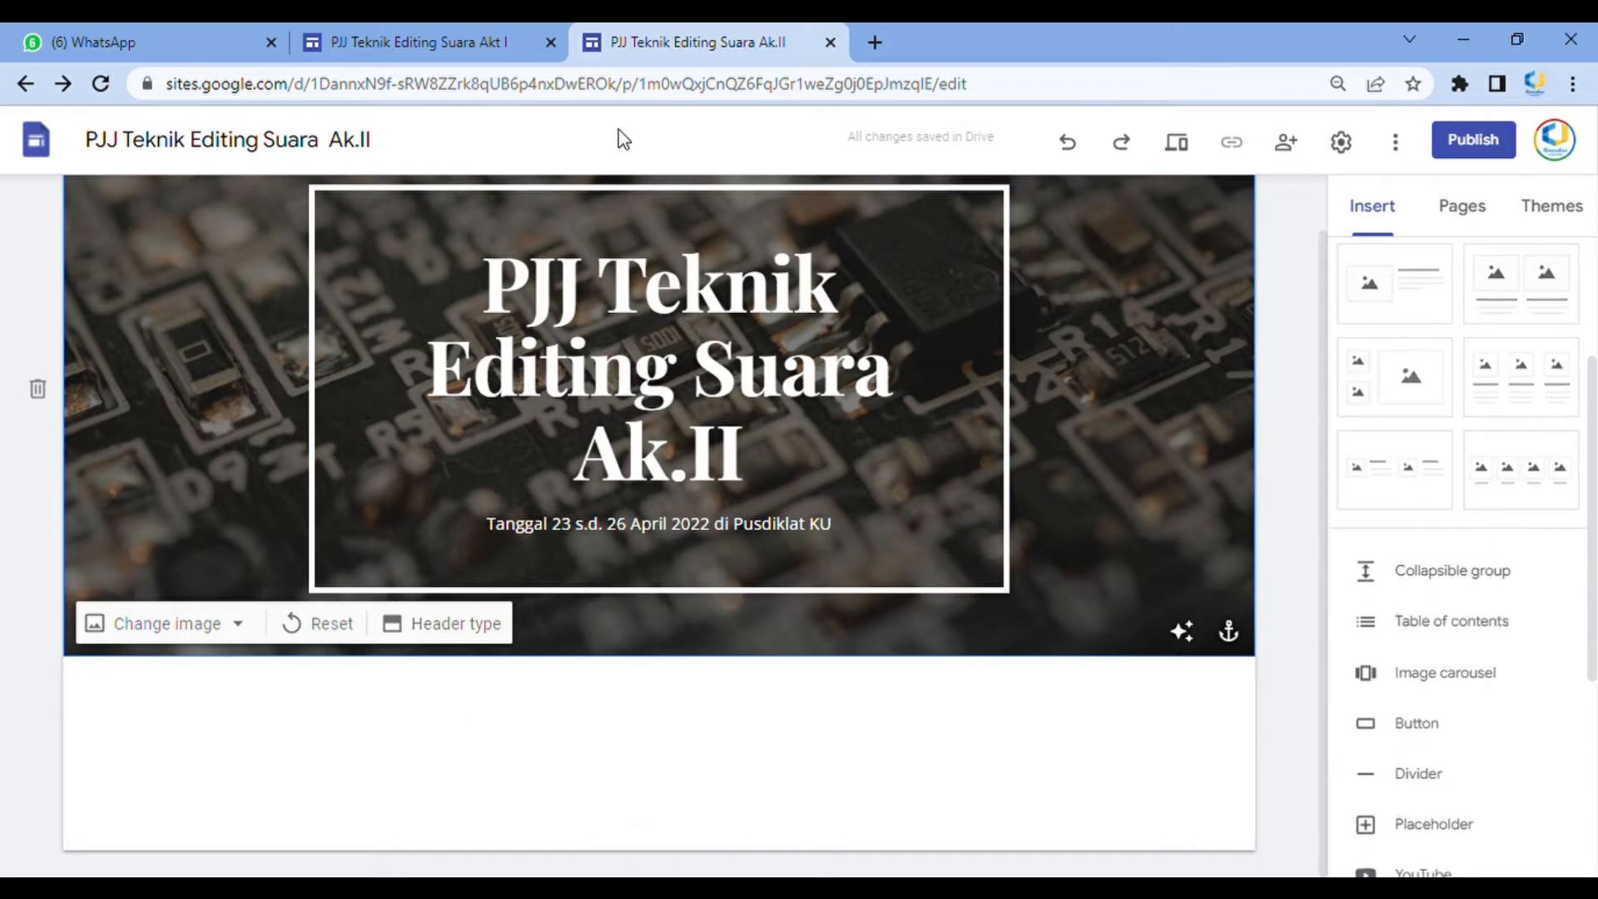
scroll(1415, 441, up, 3)
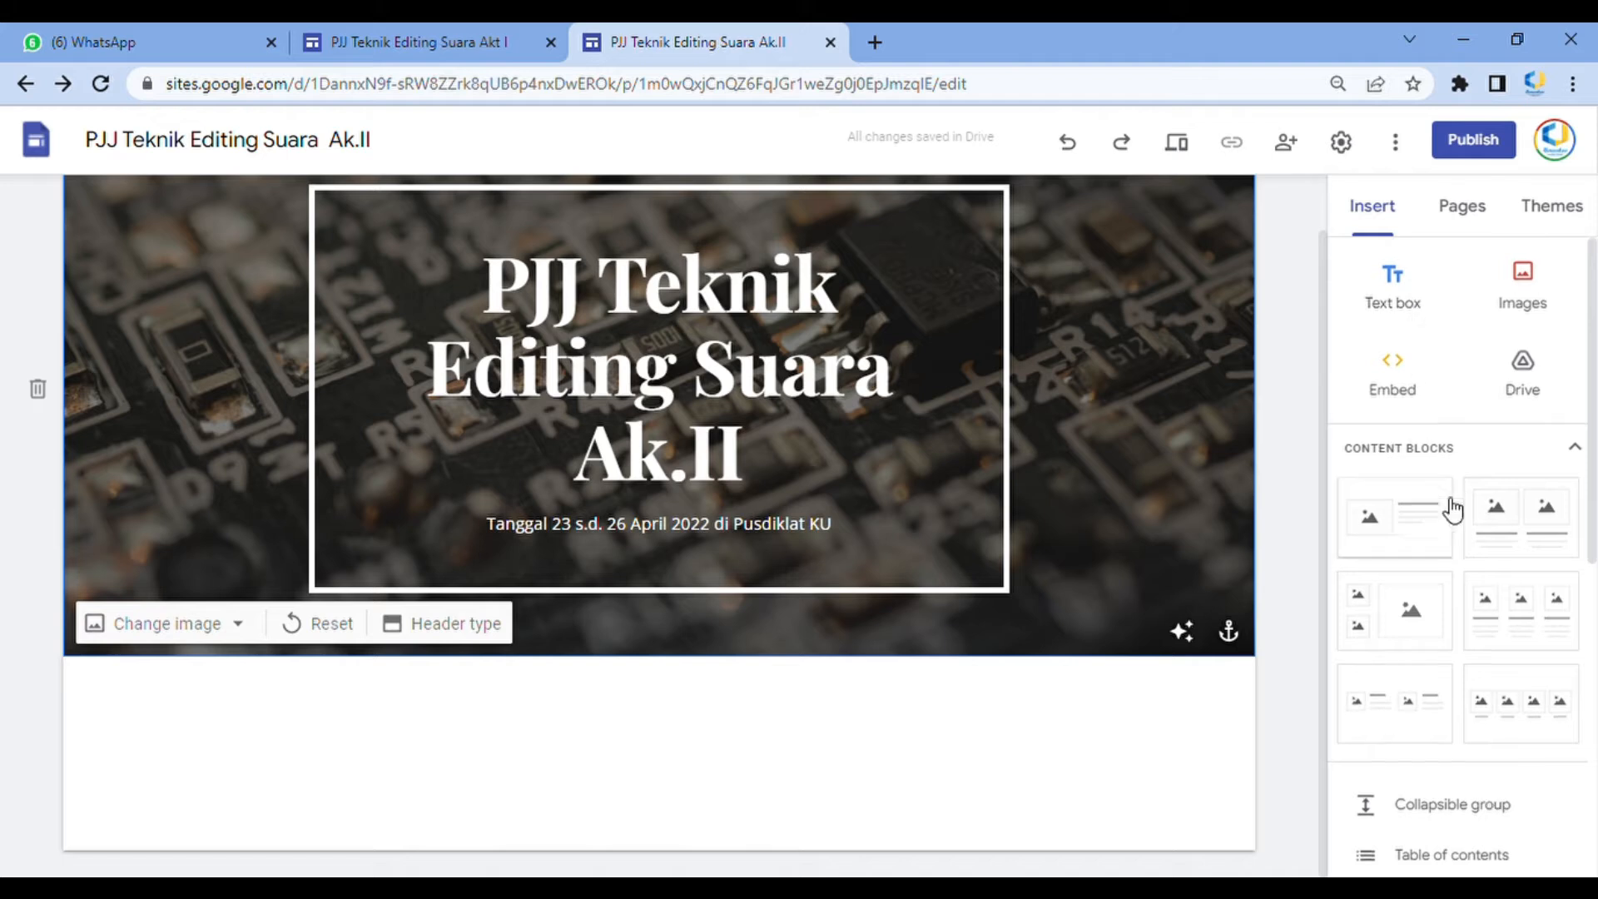
scroll(1448, 510, down, 5)
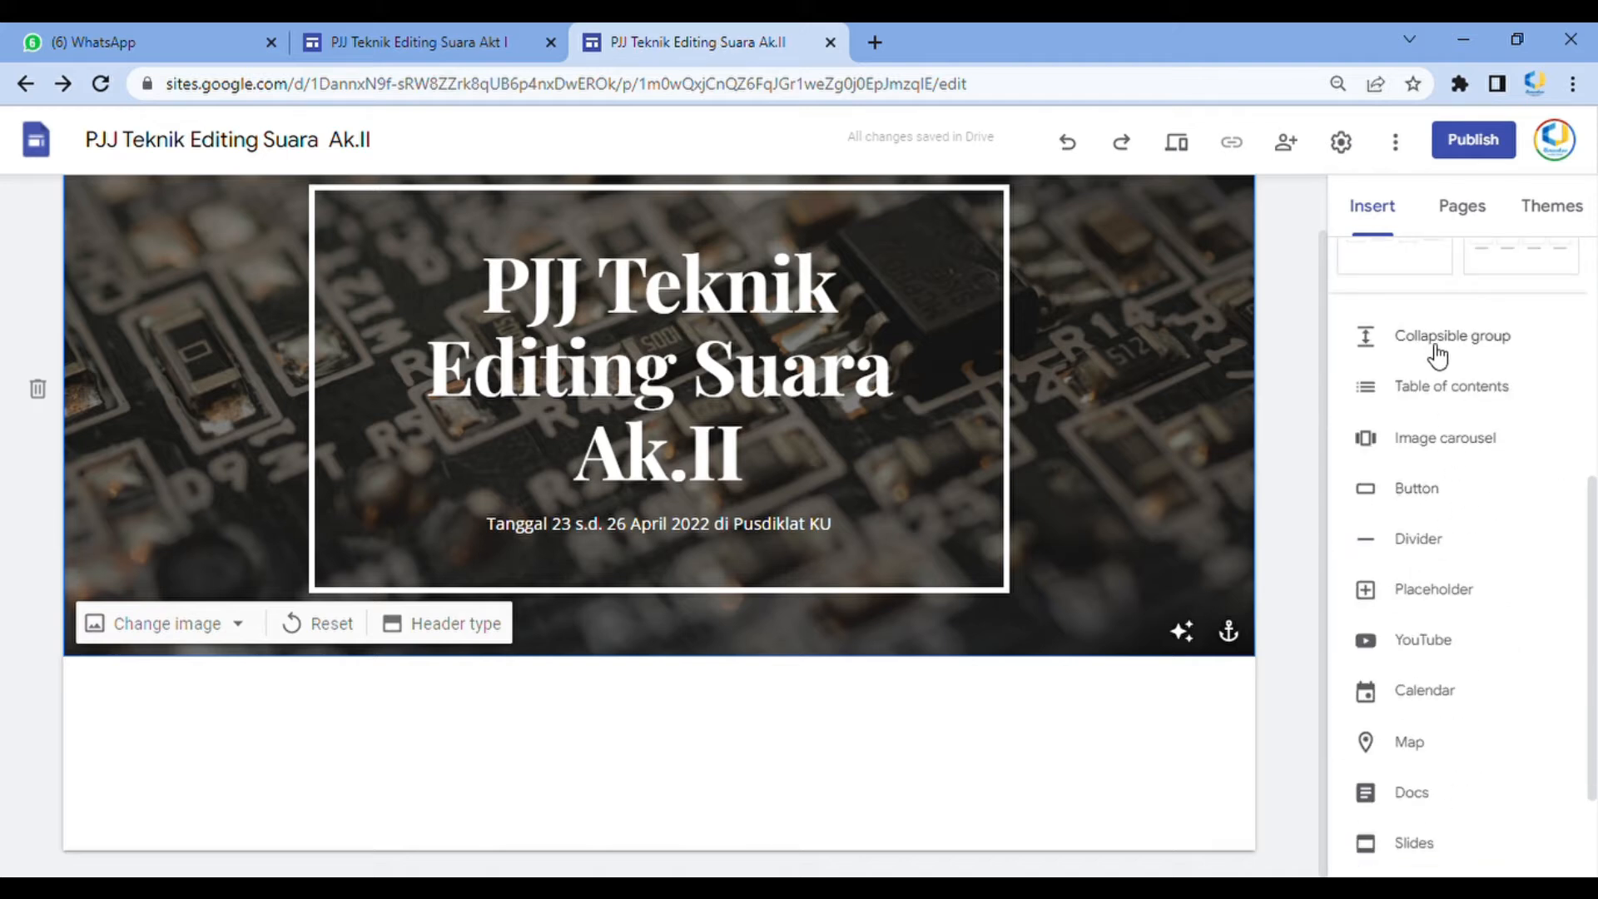
scroll(1431, 391, up, 5)
scroll(1438, 483, down, 3)
click(1431, 571)
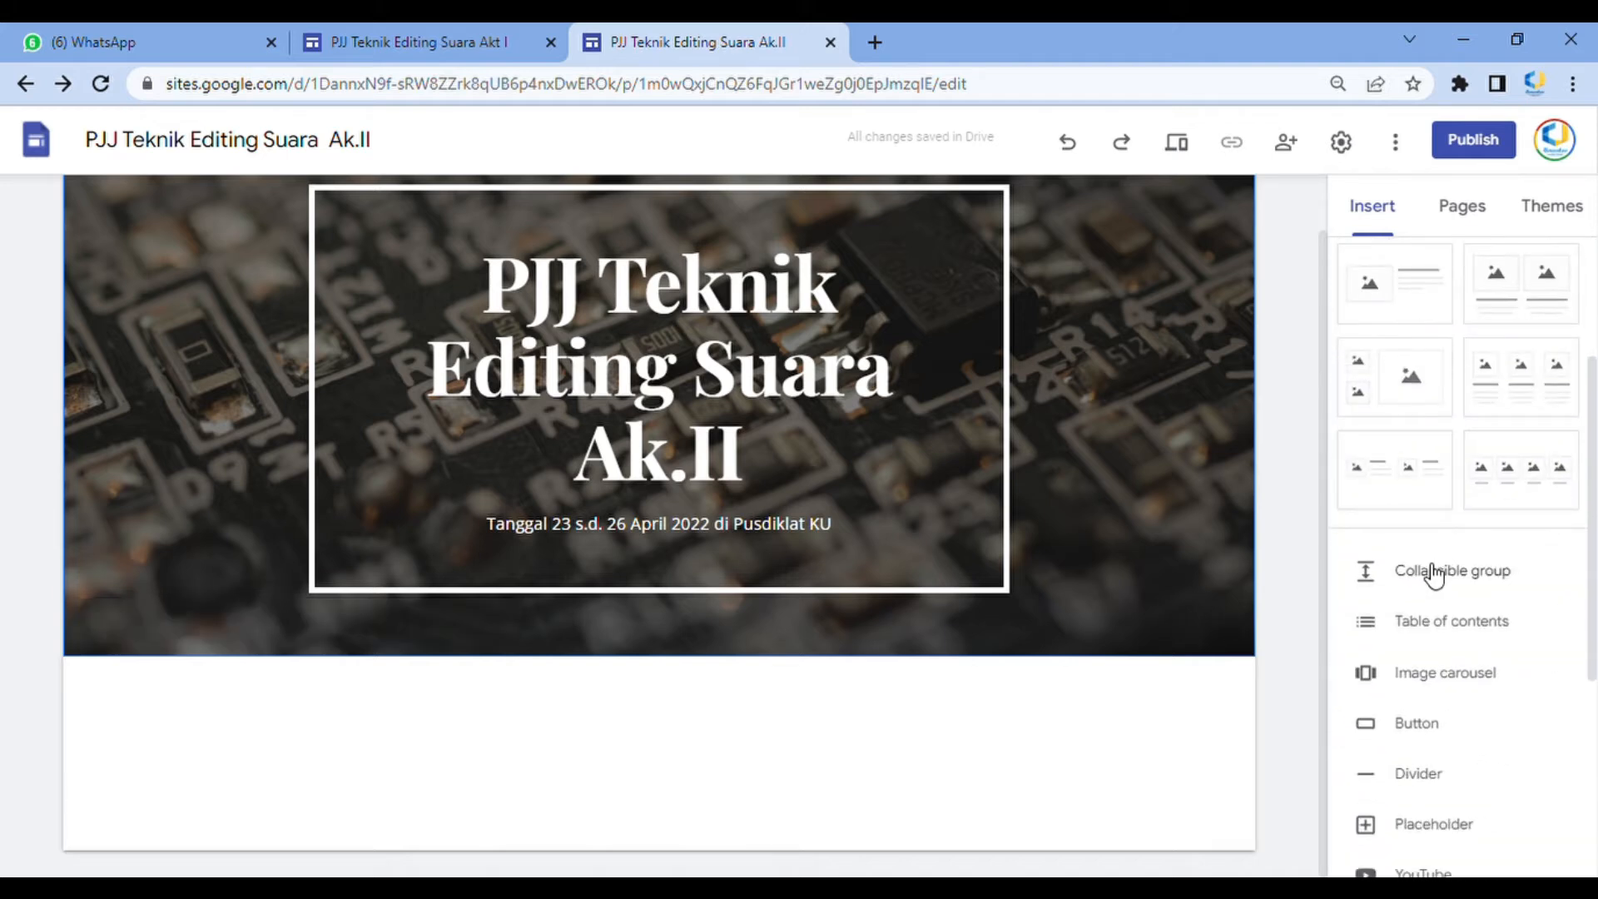
click(845, 541)
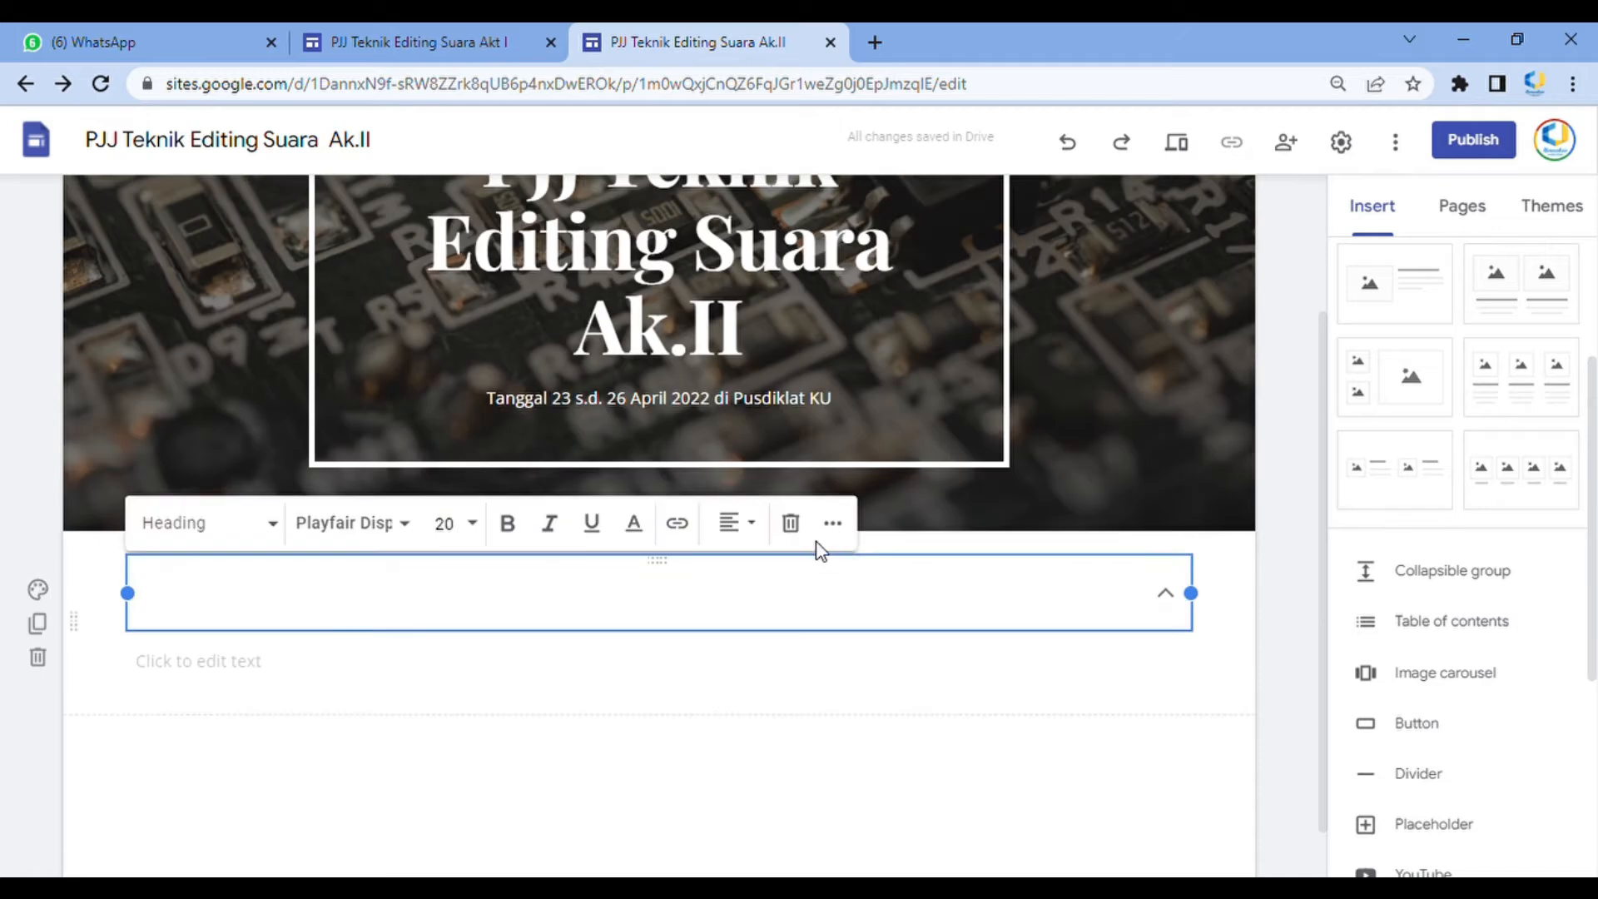
text(Tujuan P)
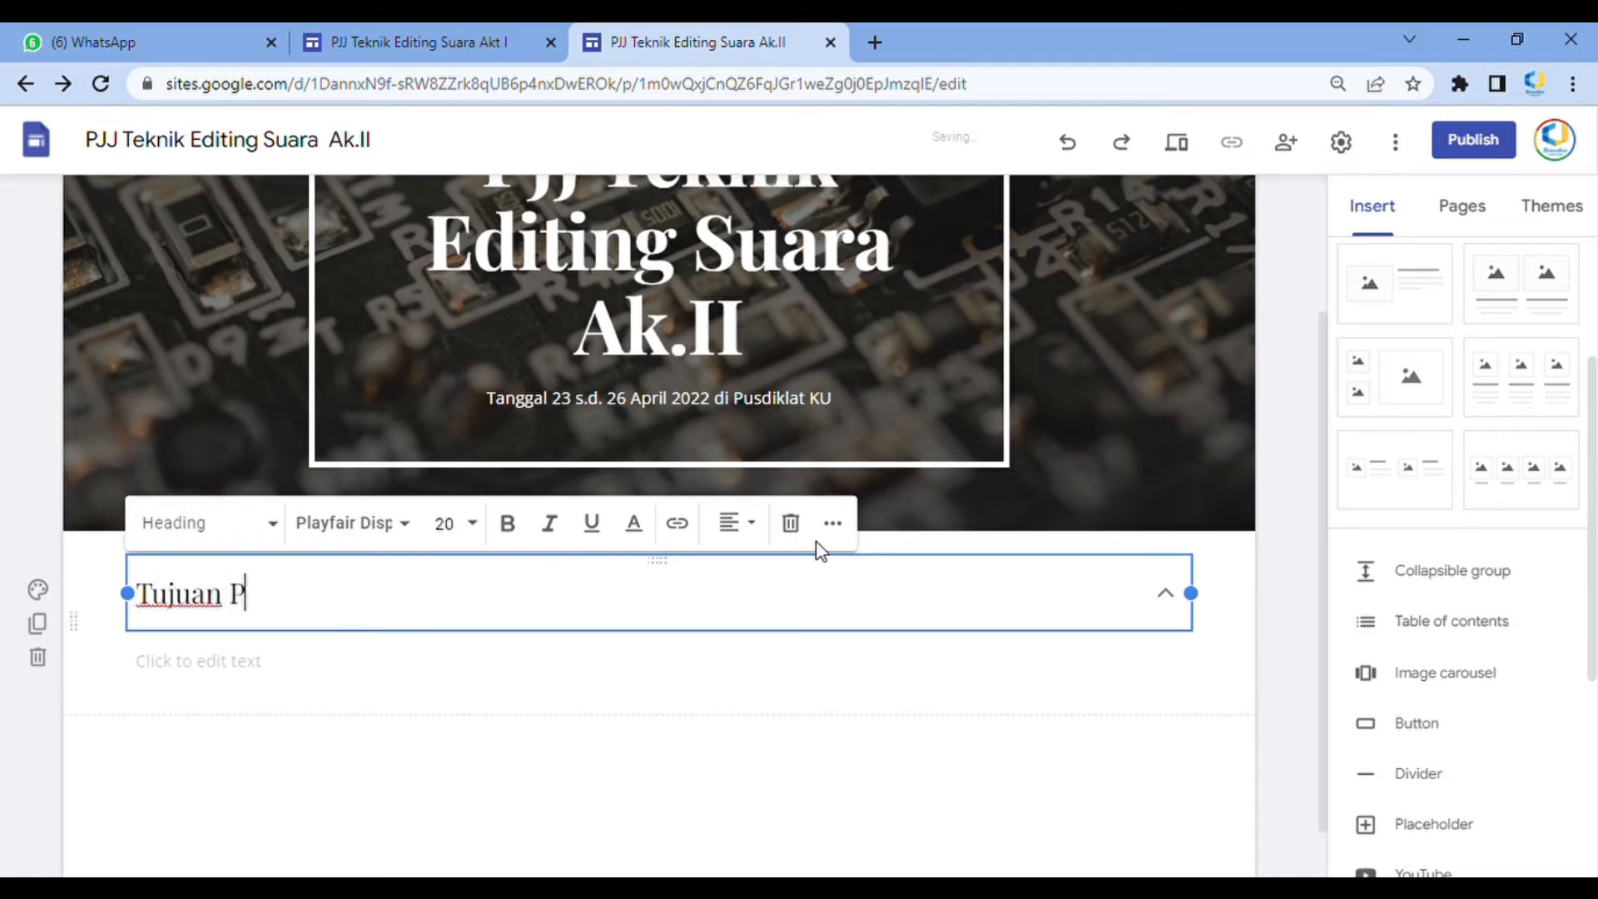
text(enelitian)
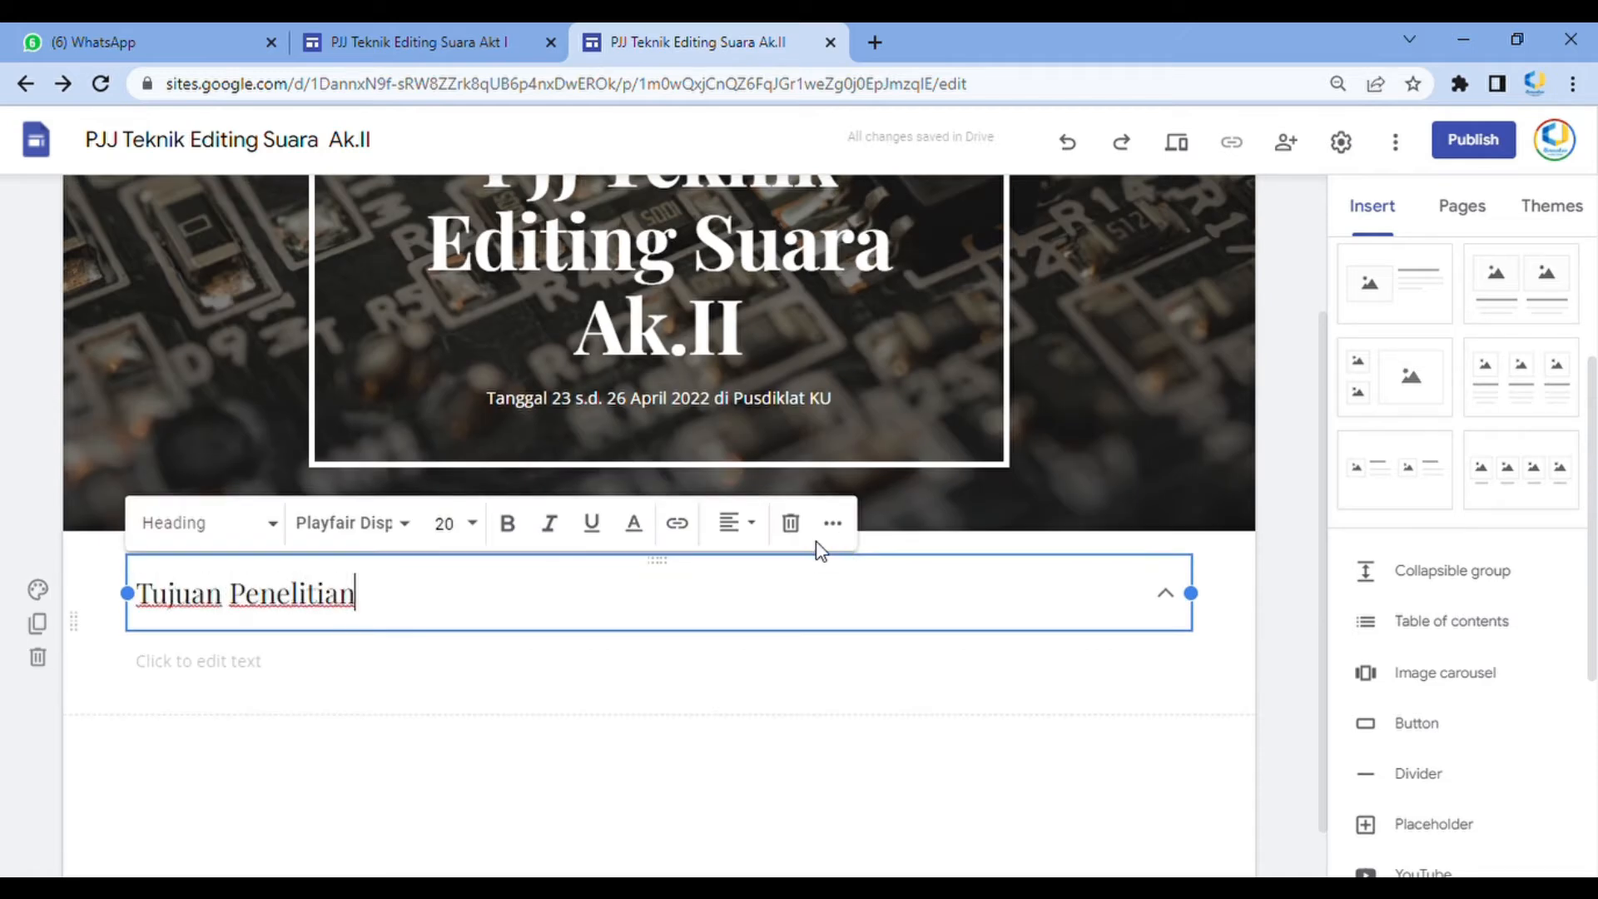
key(BackSpace)
key(BackSpace)
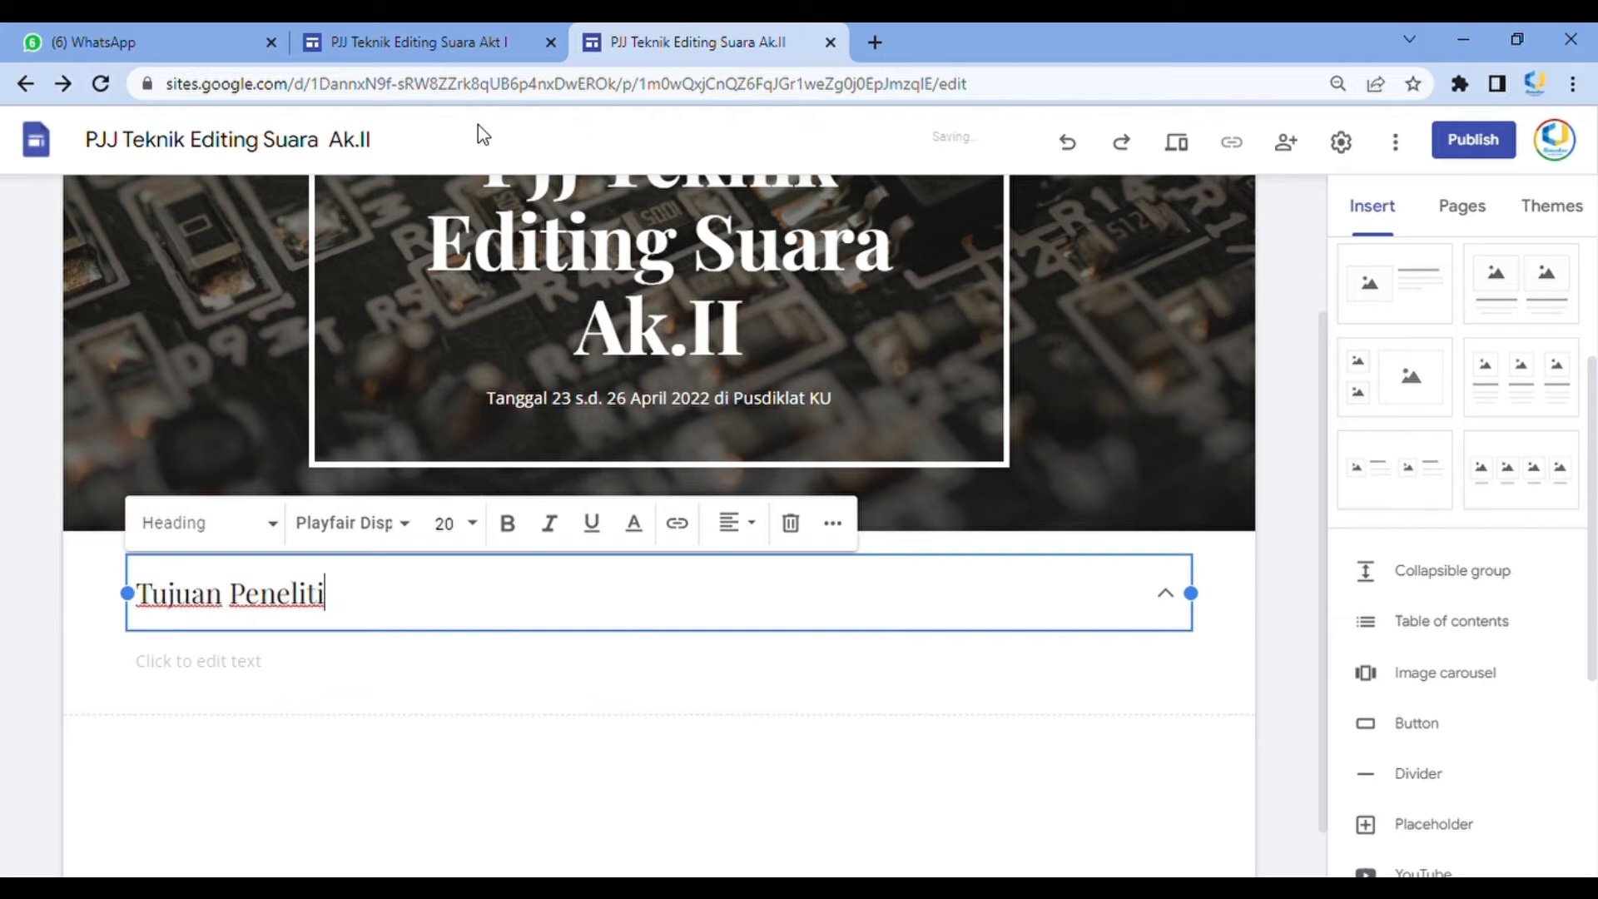
key(BackSpace)
key(BackSpace)
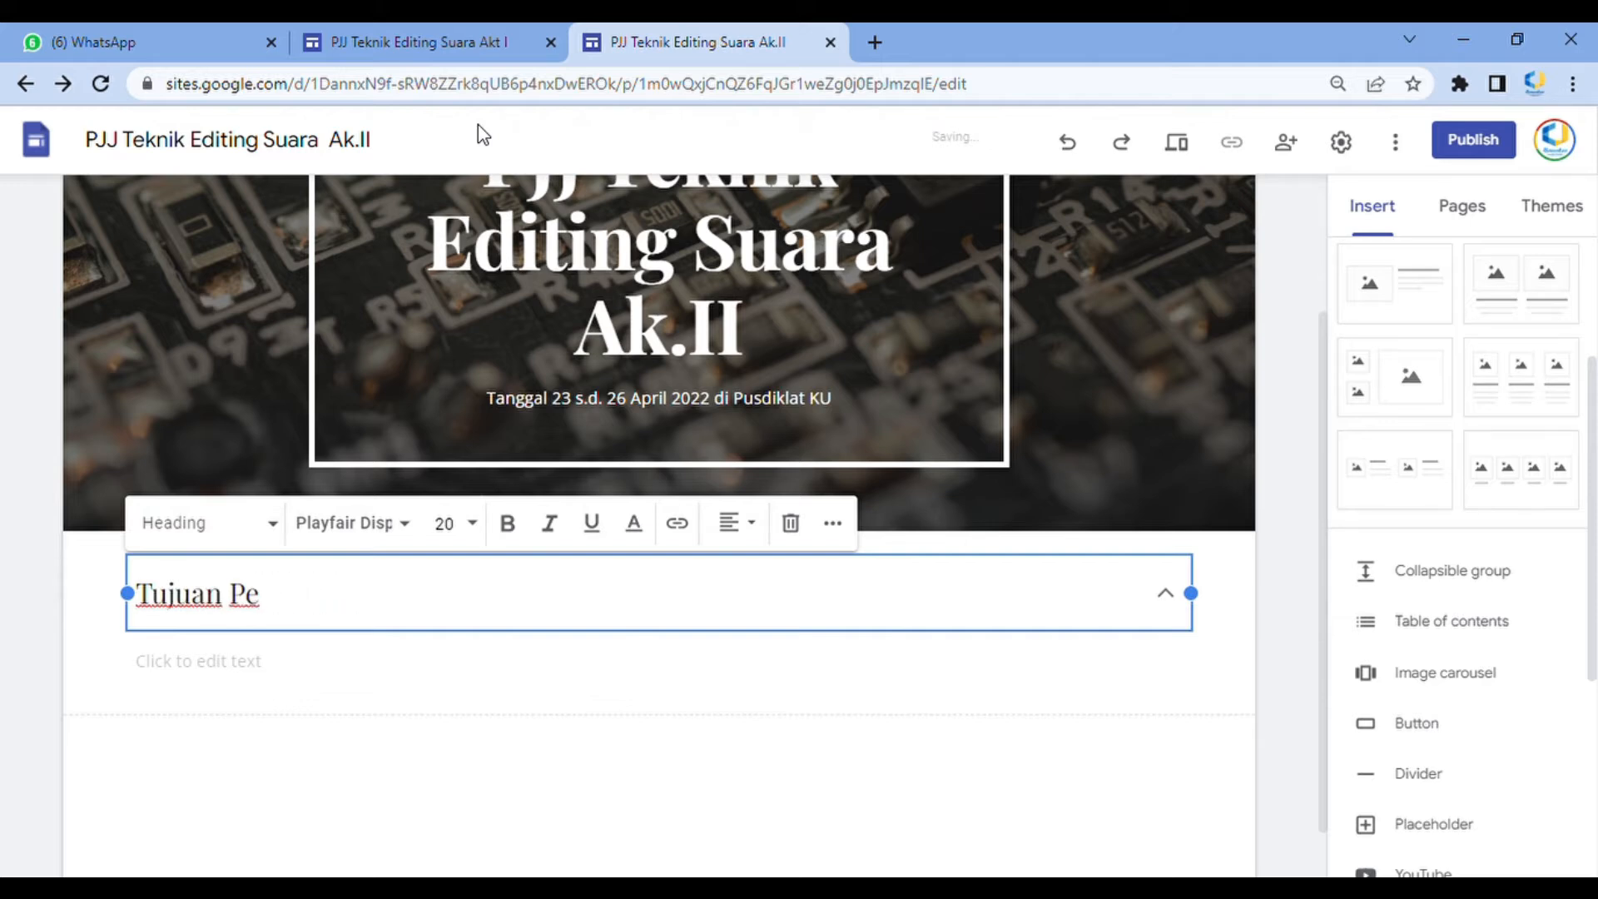
text(latihan)
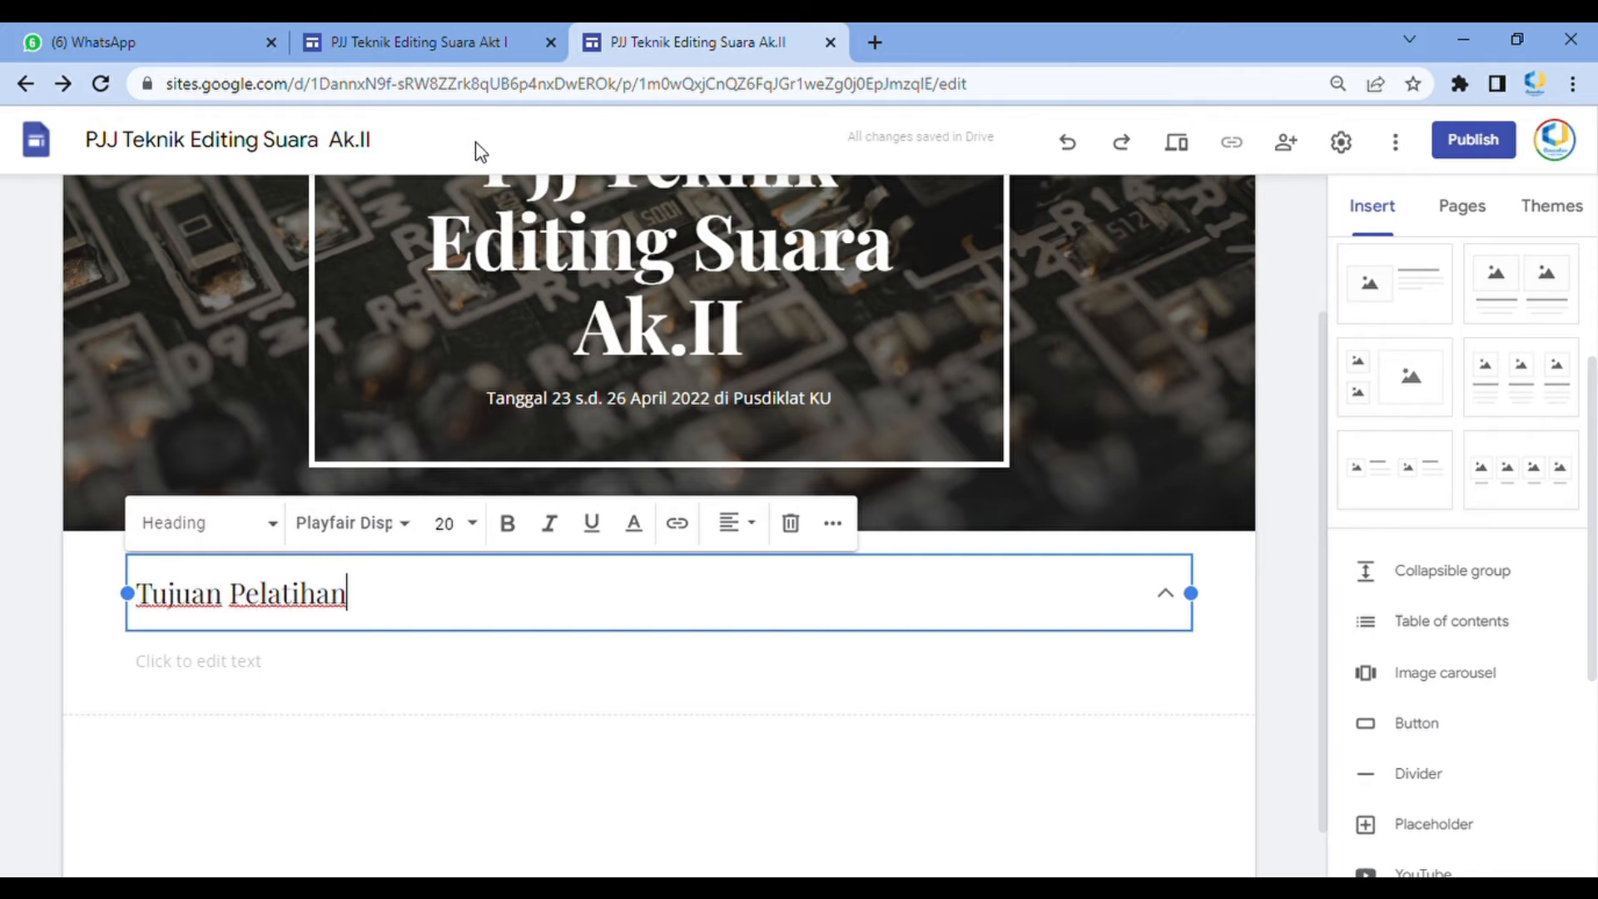
Try to copy the Tujuan Program Pembelajaran description from the Akt I site into the new group's body
click(516, 41)
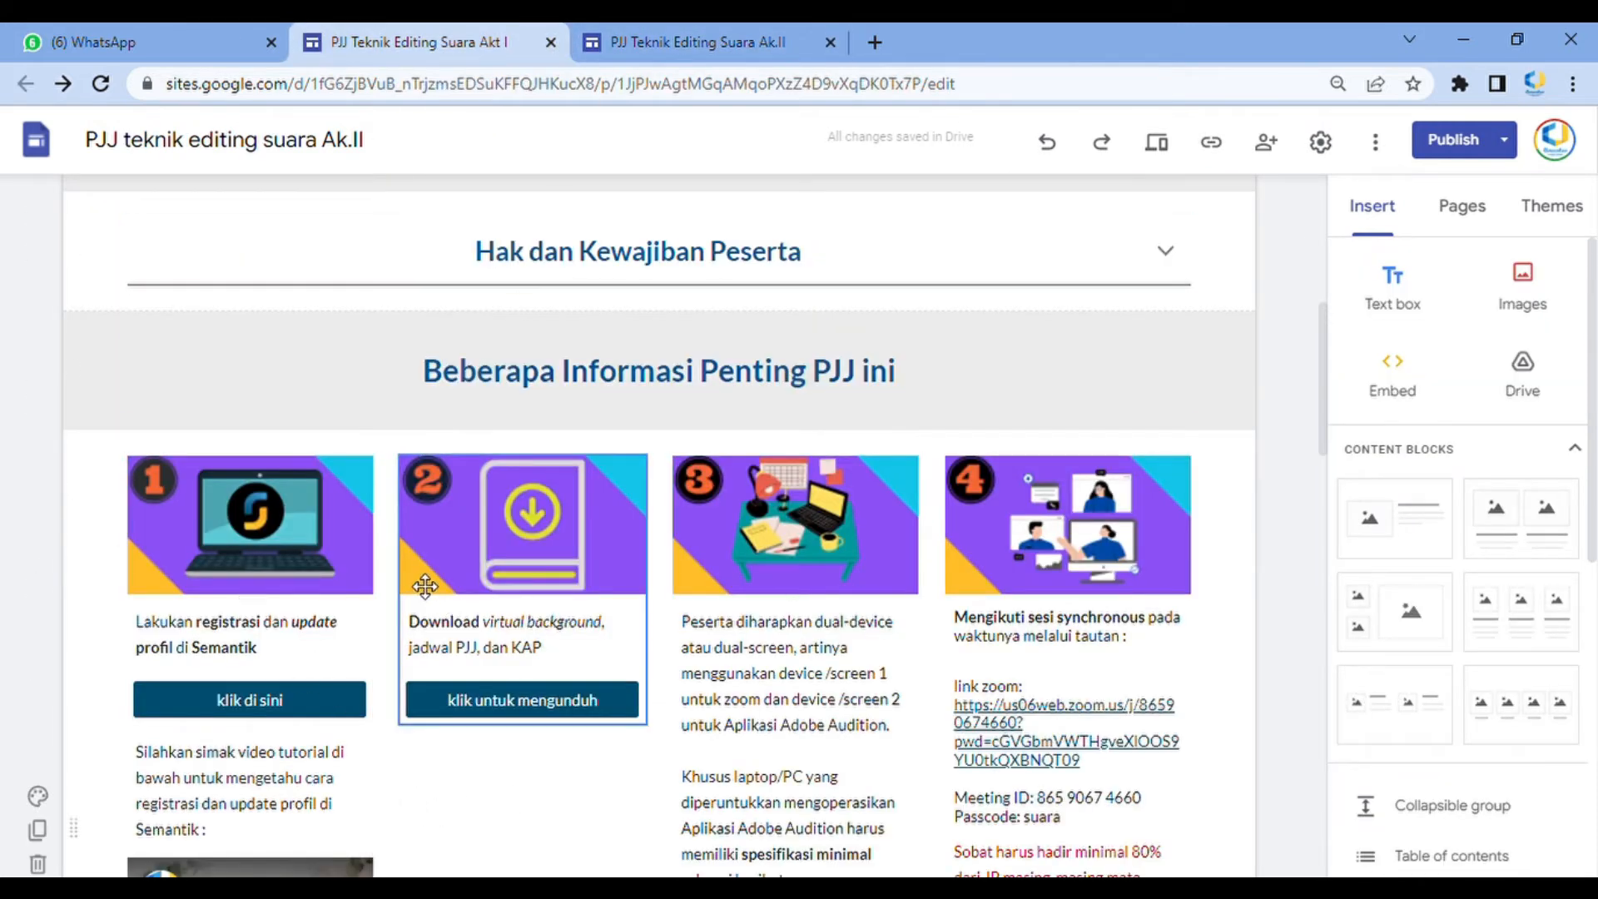
scroll(425, 586, up, 5)
click(1166, 487)
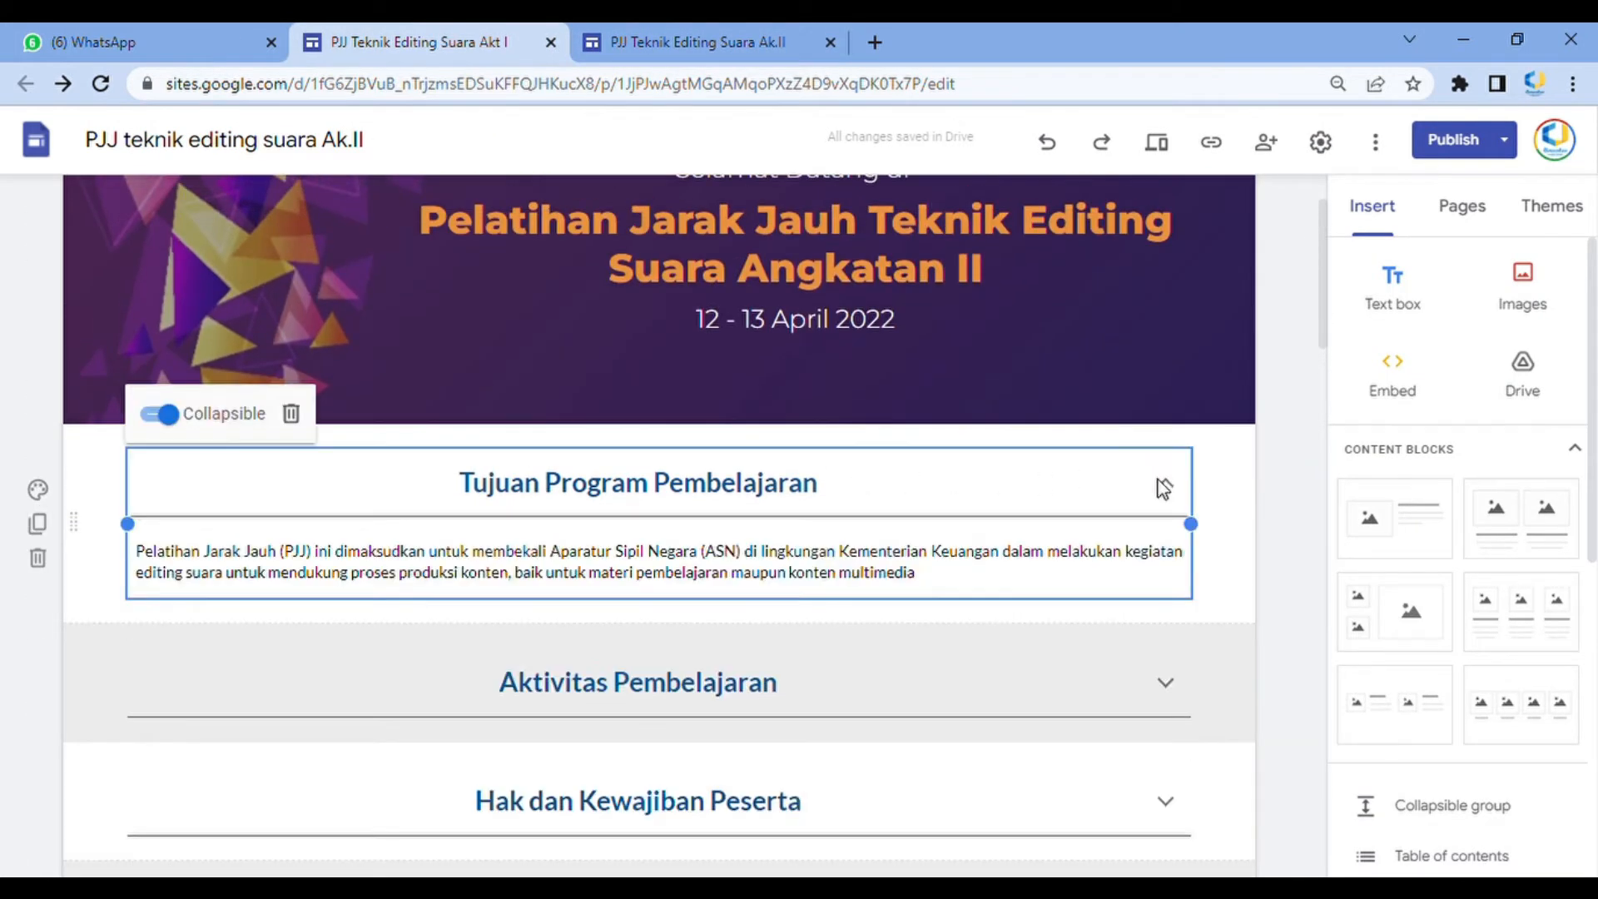
drag(956, 588, 93, 558)
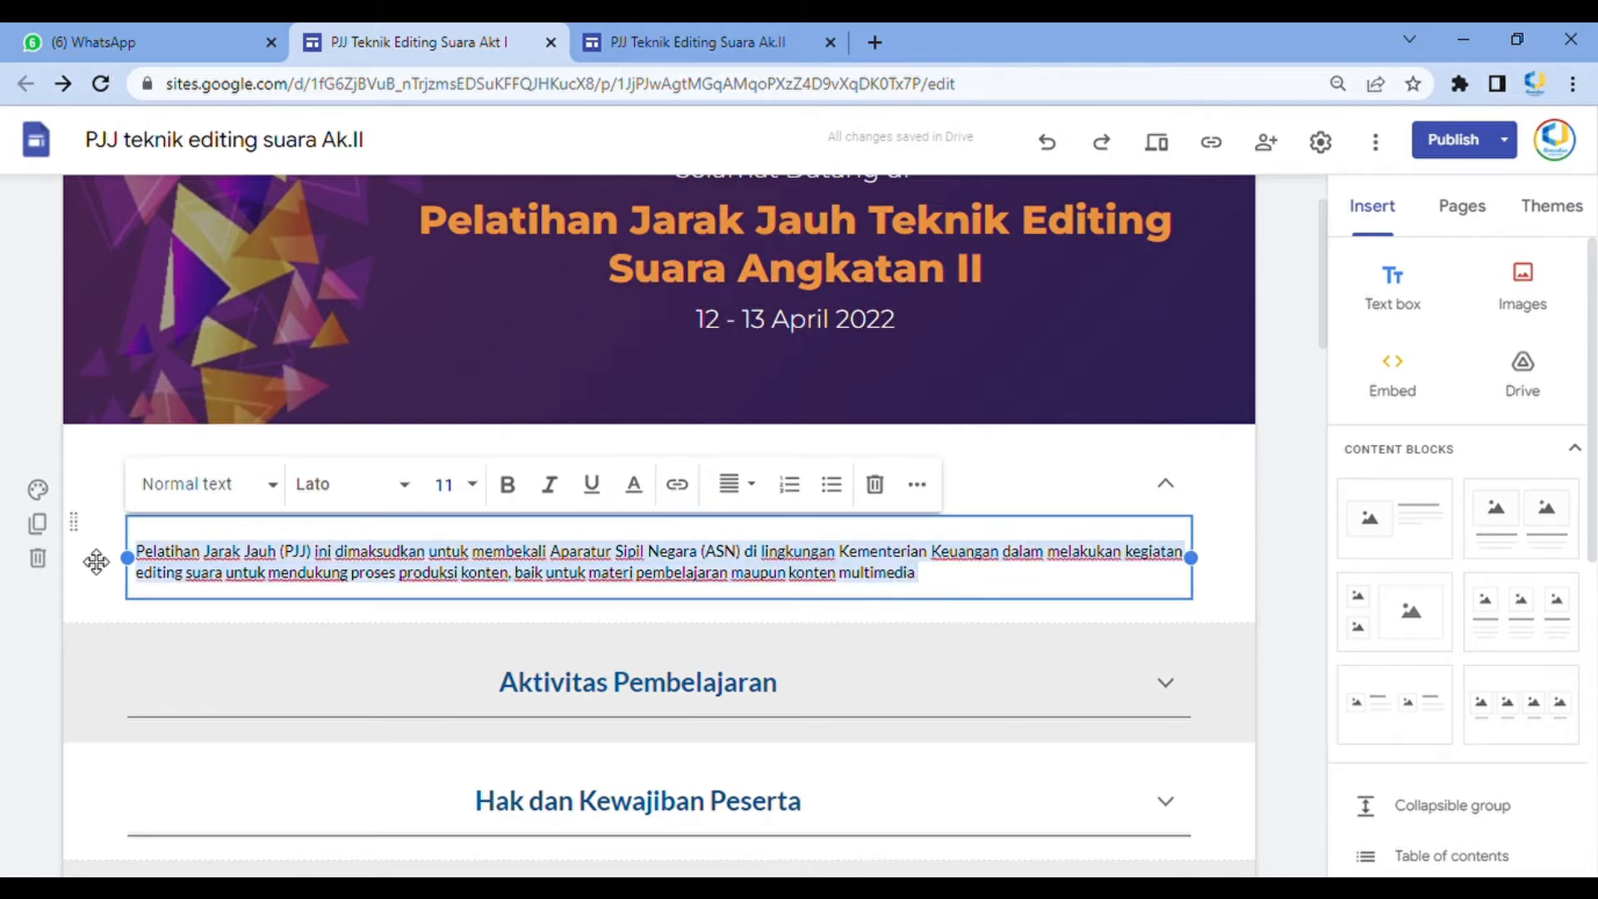
click(108, 557)
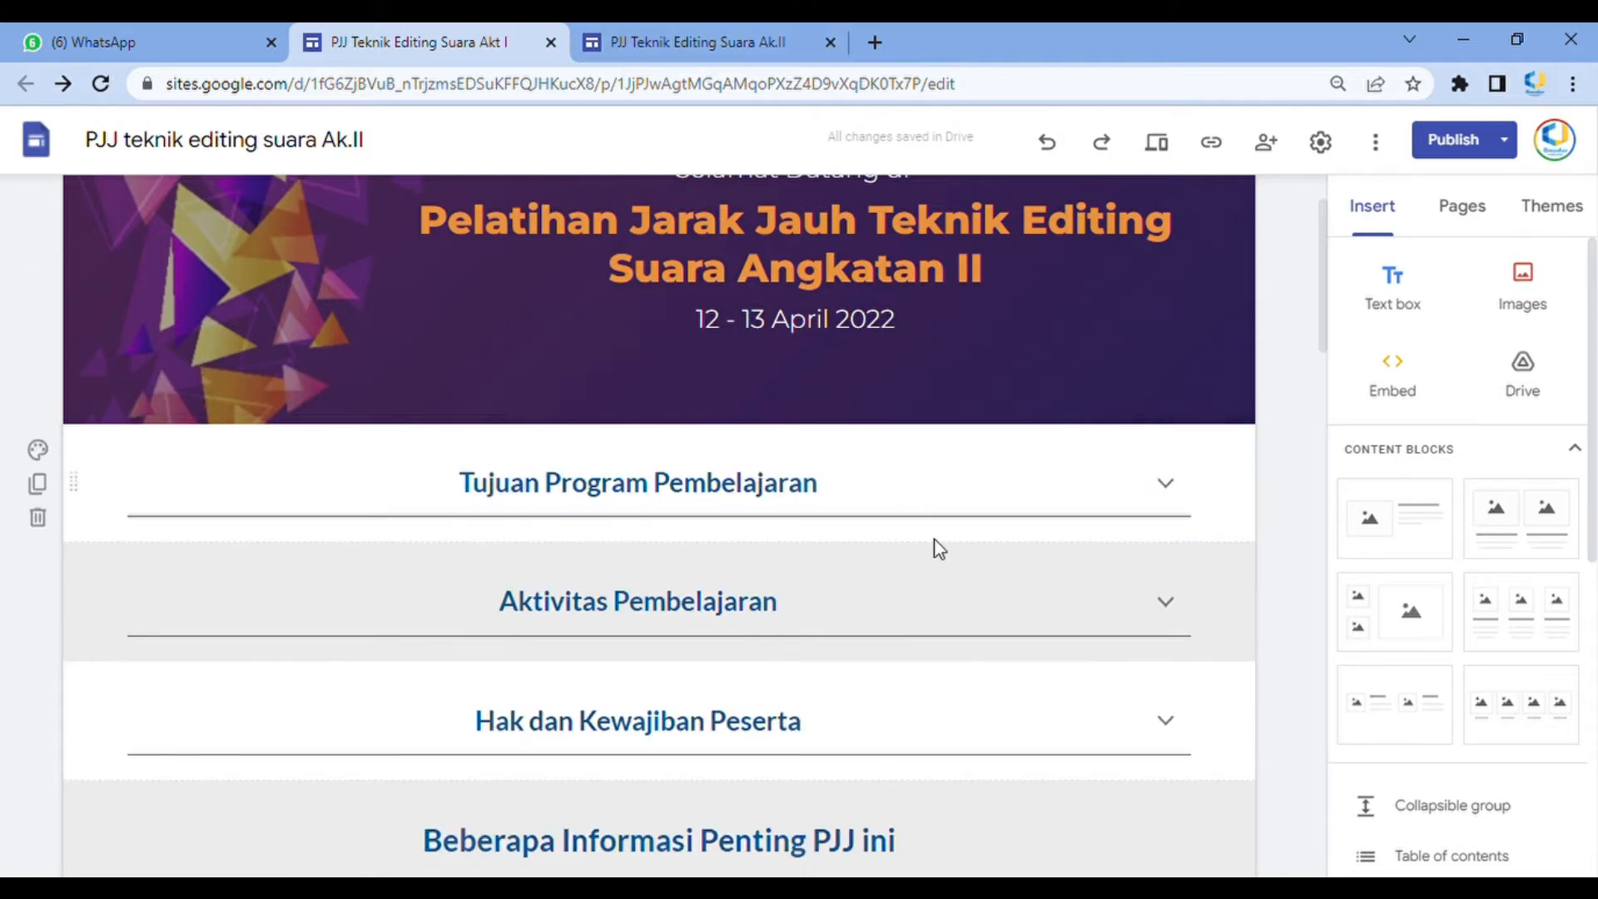
click(828, 487)
drag(922, 579, 125, 542)
click(152, 533)
click(761, 25)
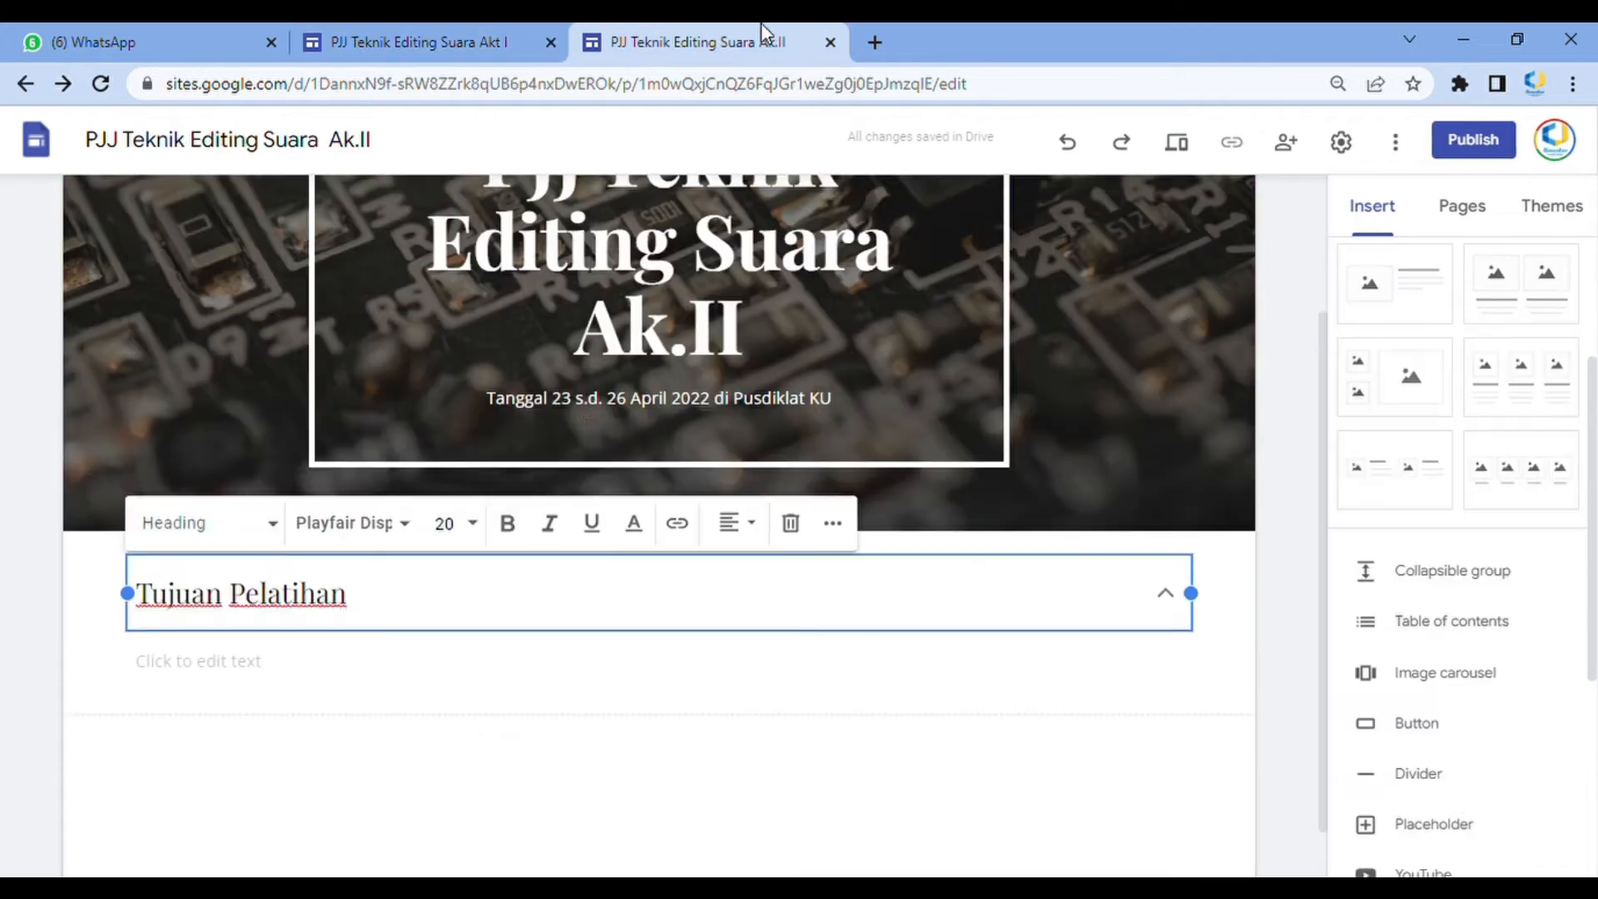
click(397, 668)
text(https://www.youtube.com/watch?v=NXe1lCqkTe4)
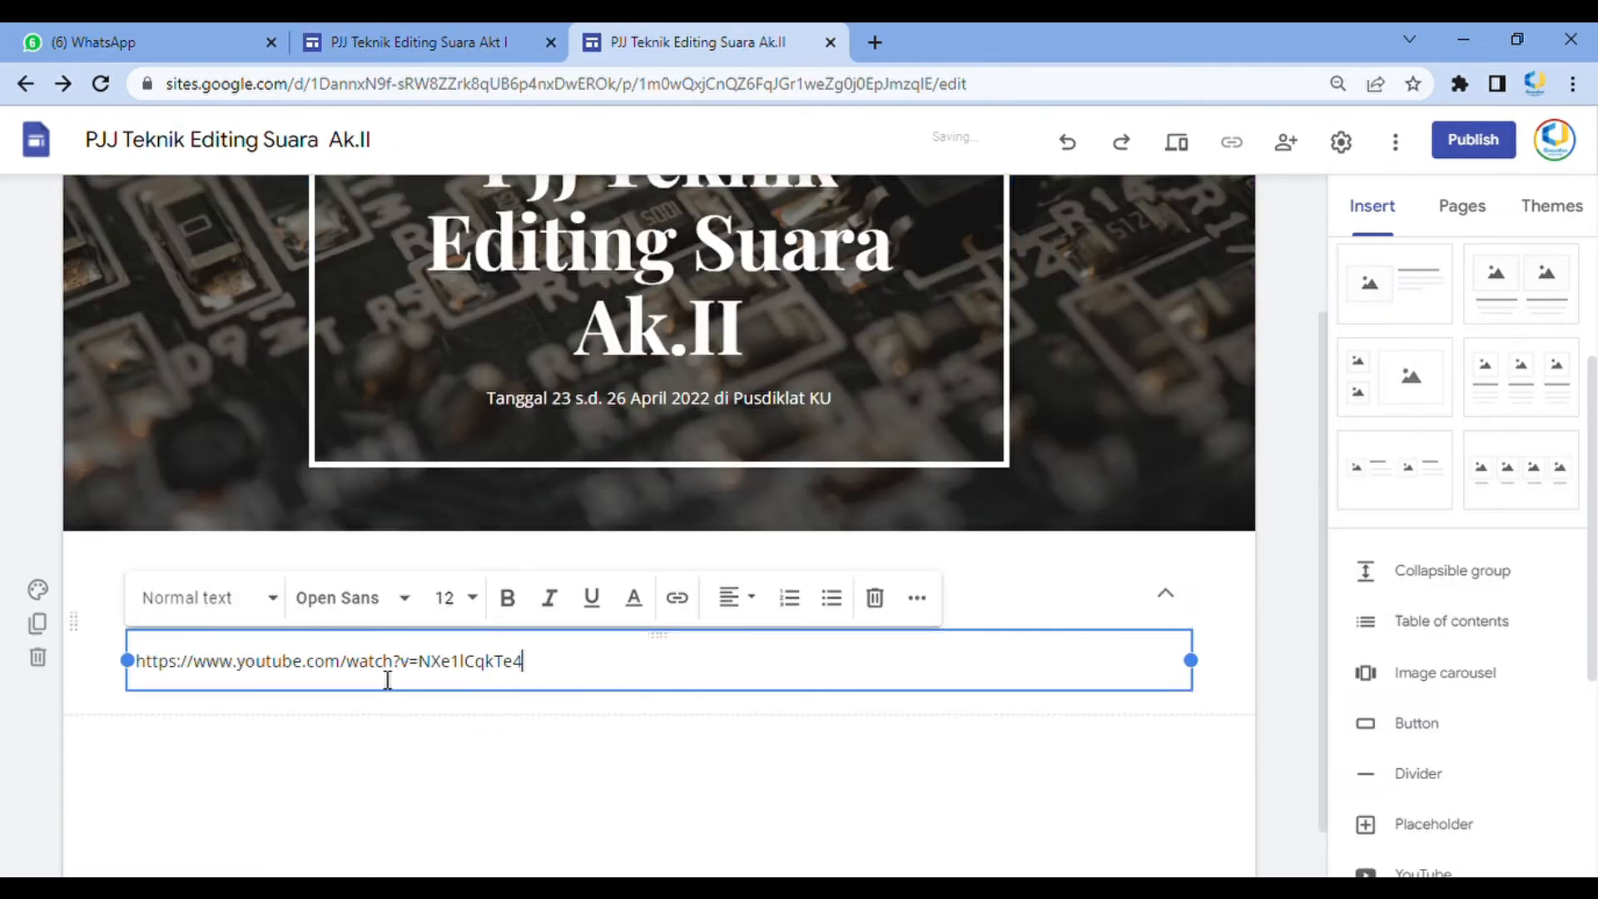
key(ctrl+a)
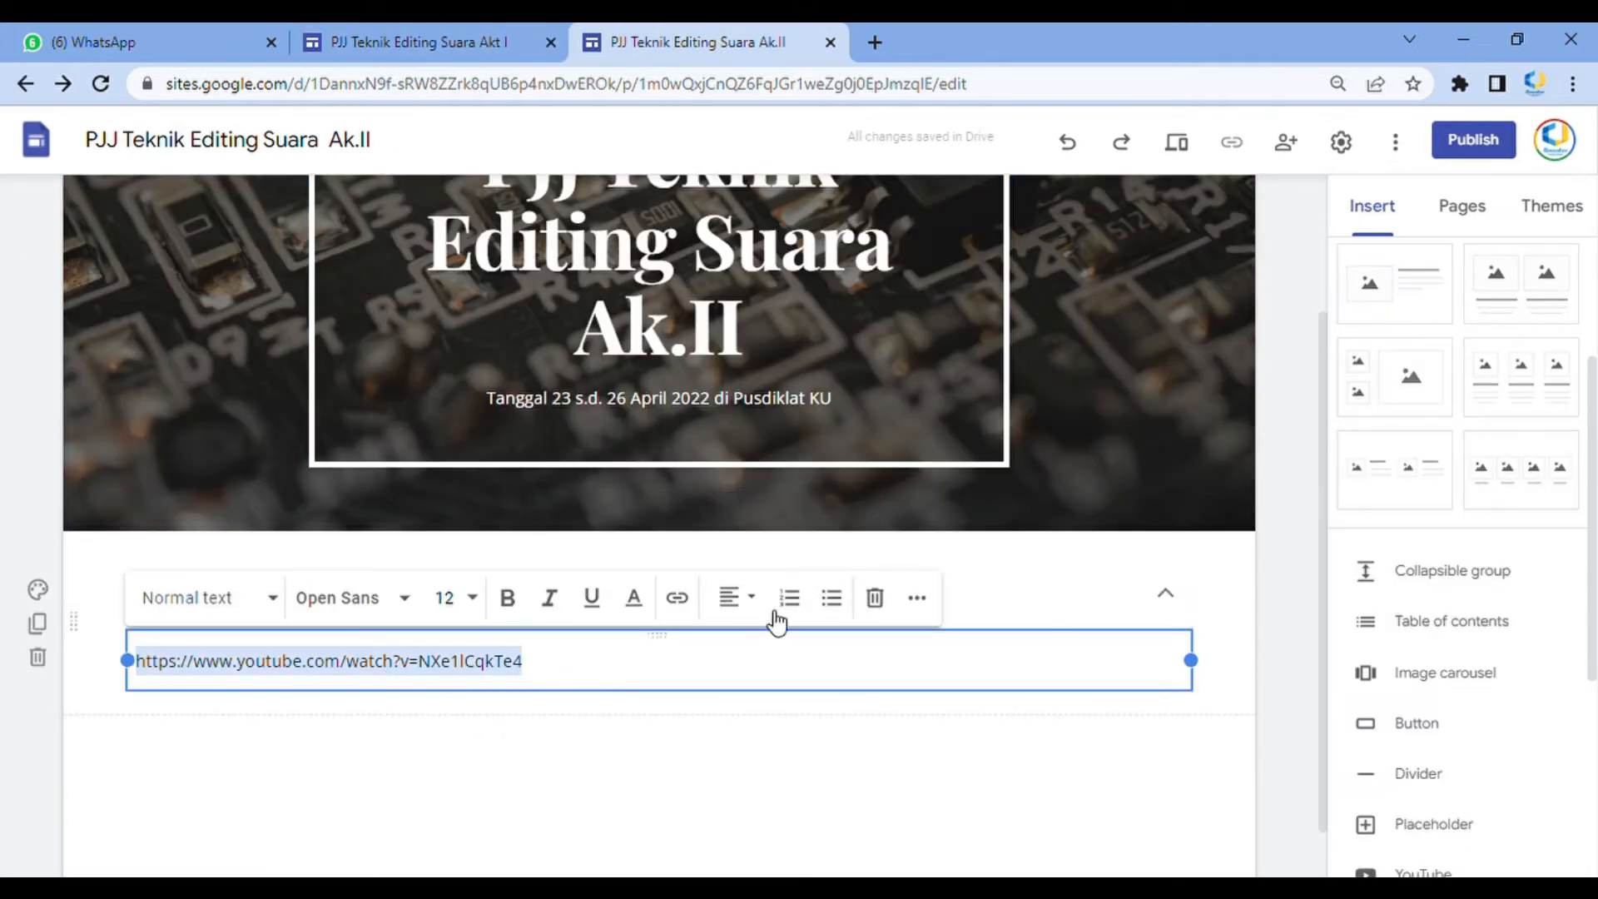
key(ctrl+x)
Copy the Tujuan Program Pembelajaran description from the Akt I site and paste it as the Tujuan Pelatihan body text
click(349, 41)
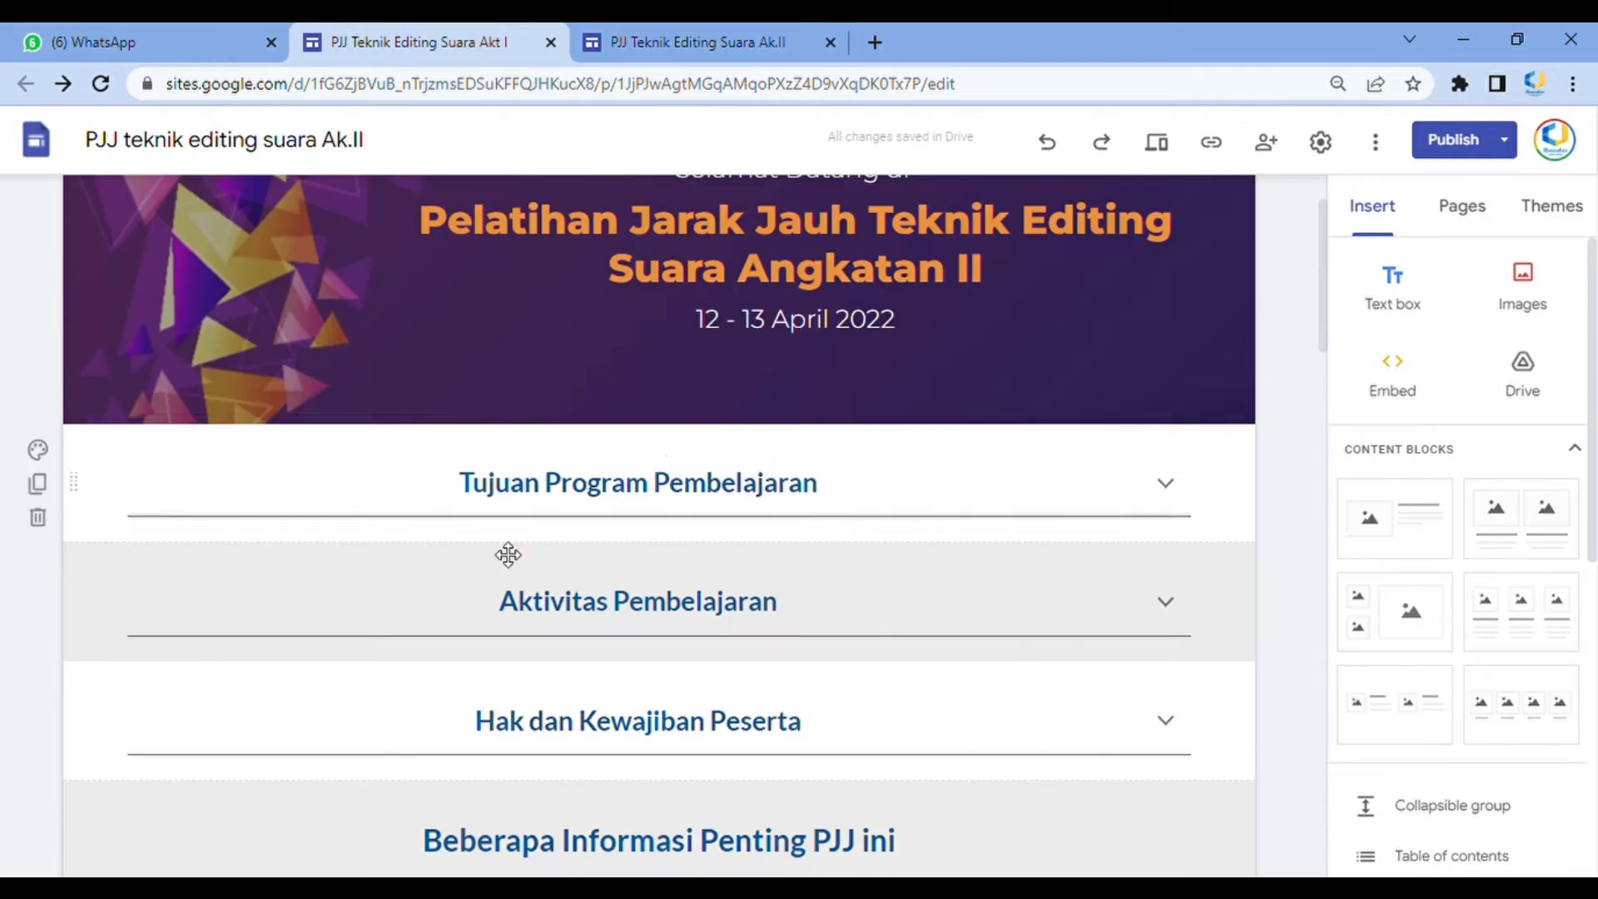
click(664, 538)
drag(926, 583, 169, 570)
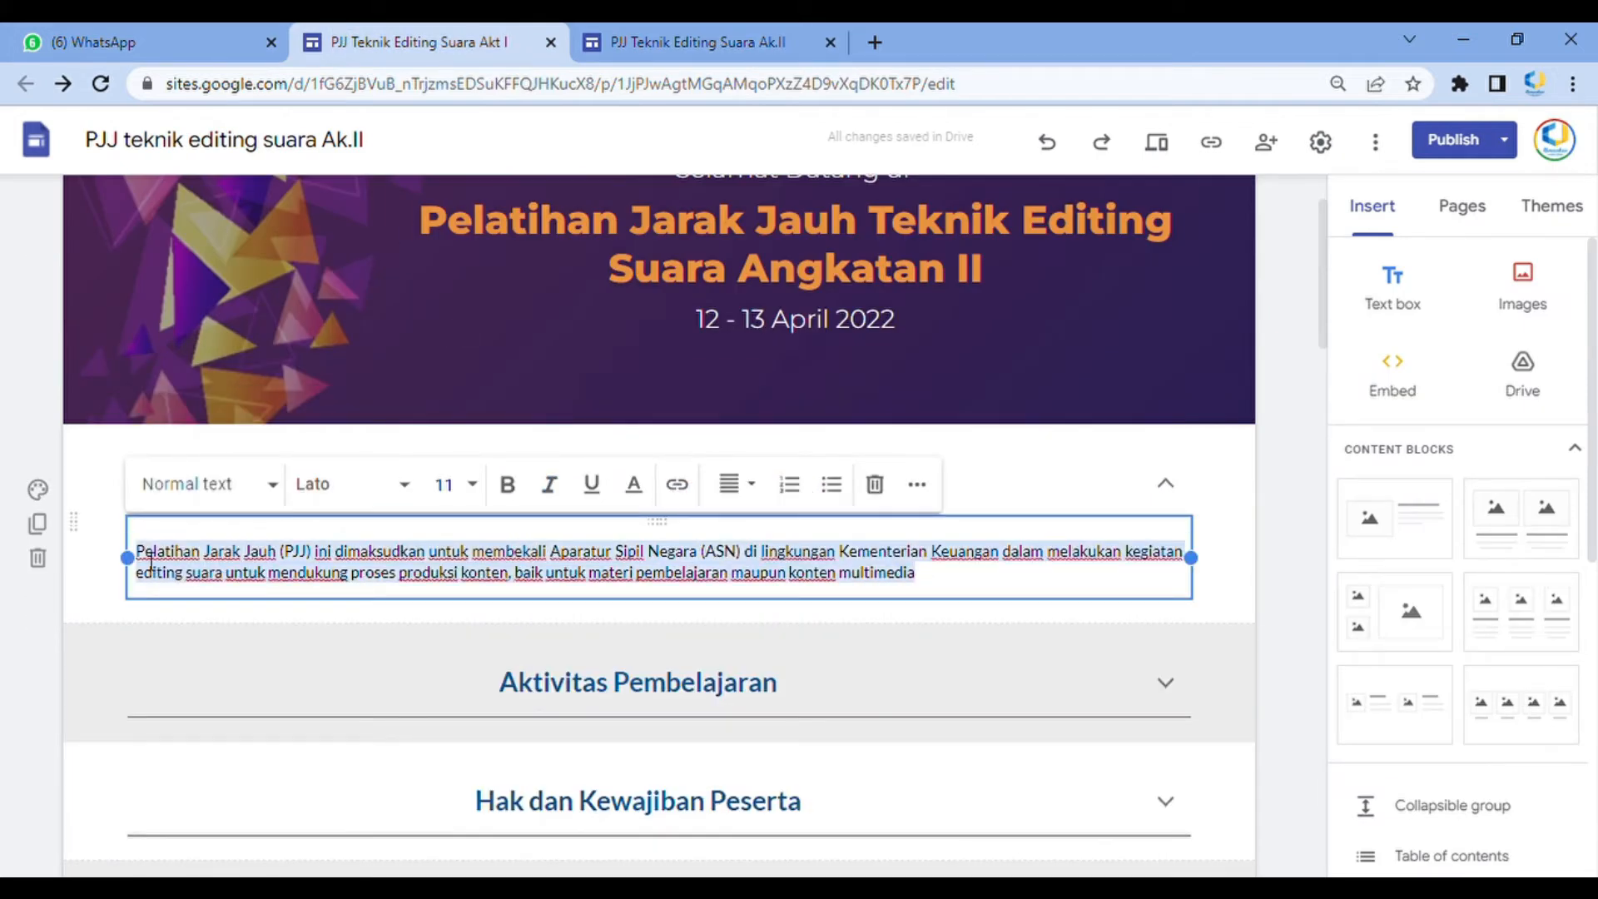
key(ctrl+Tab)
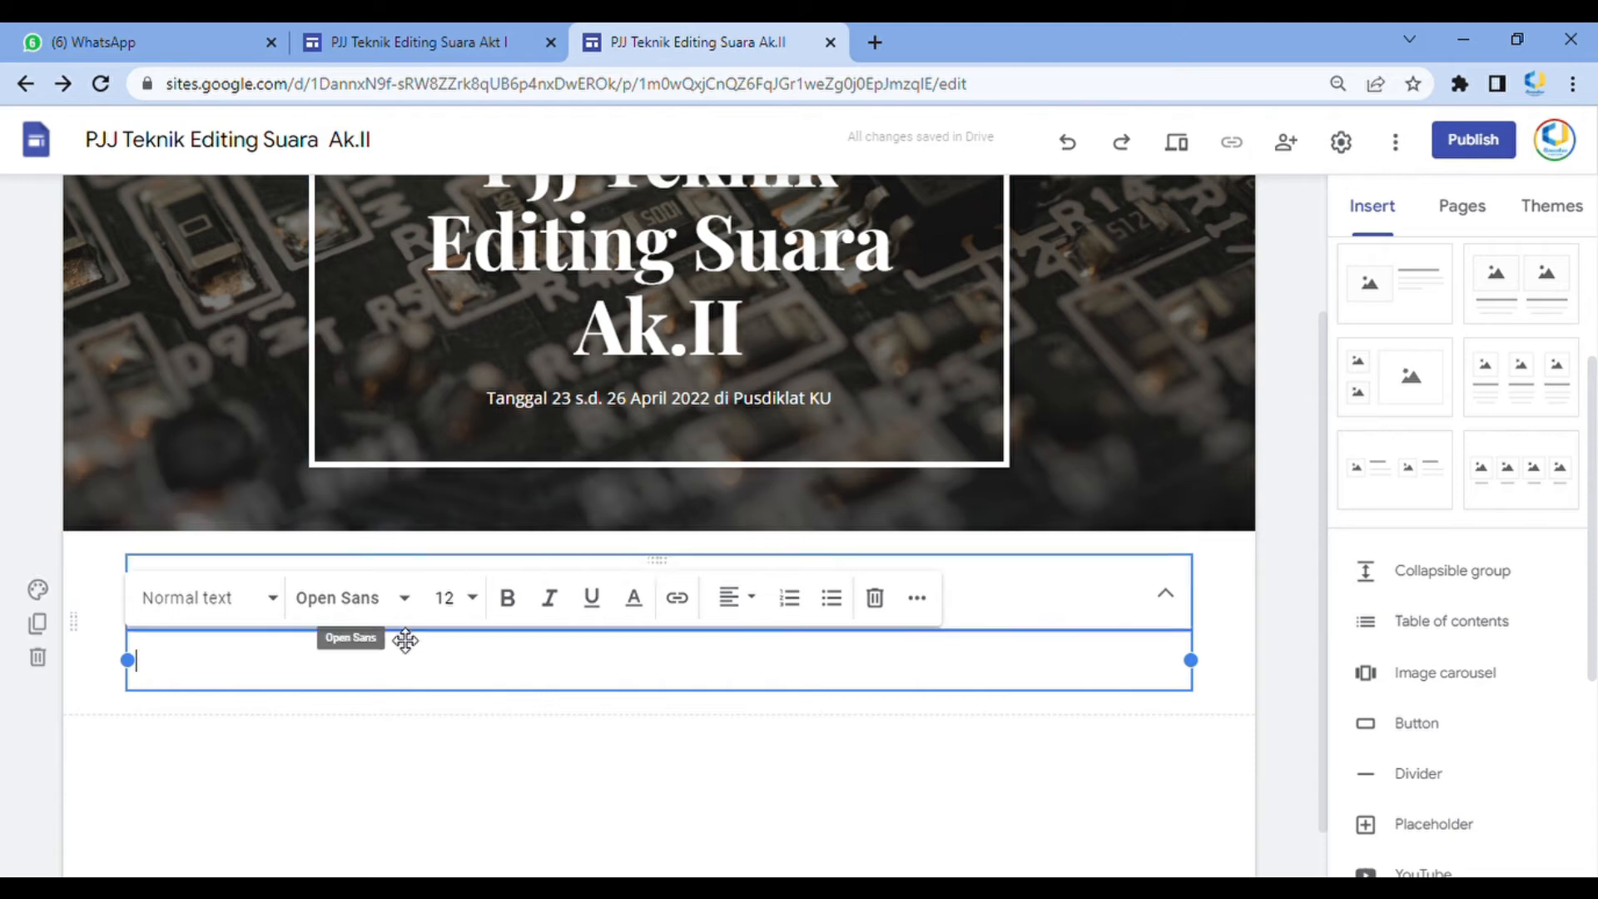
key(ctrl+v)
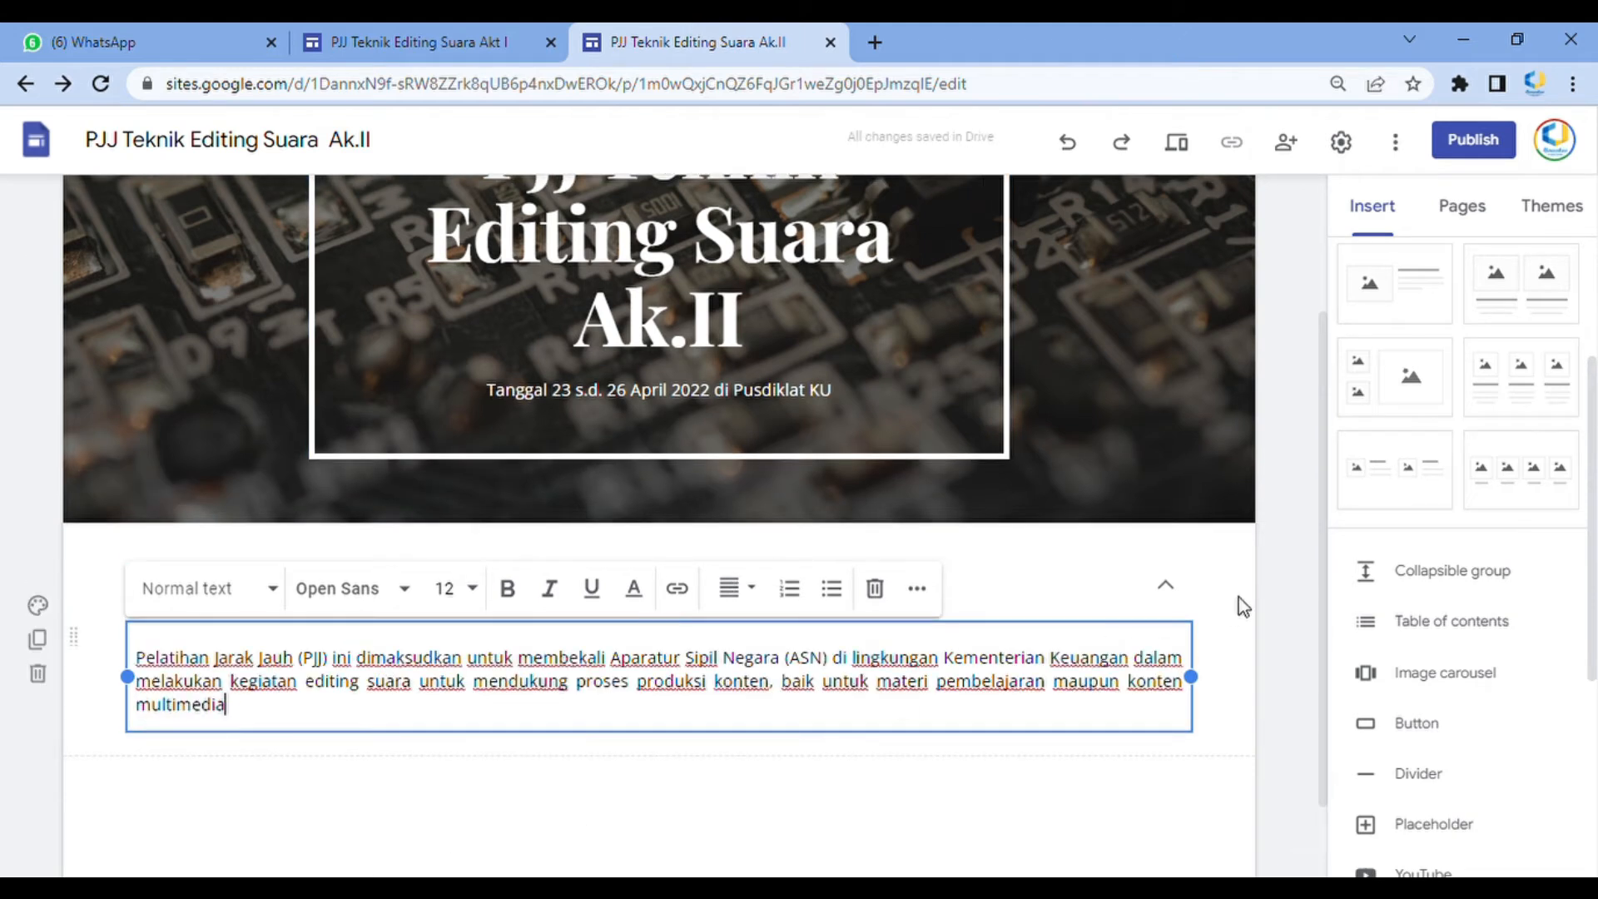
click(1238, 597)
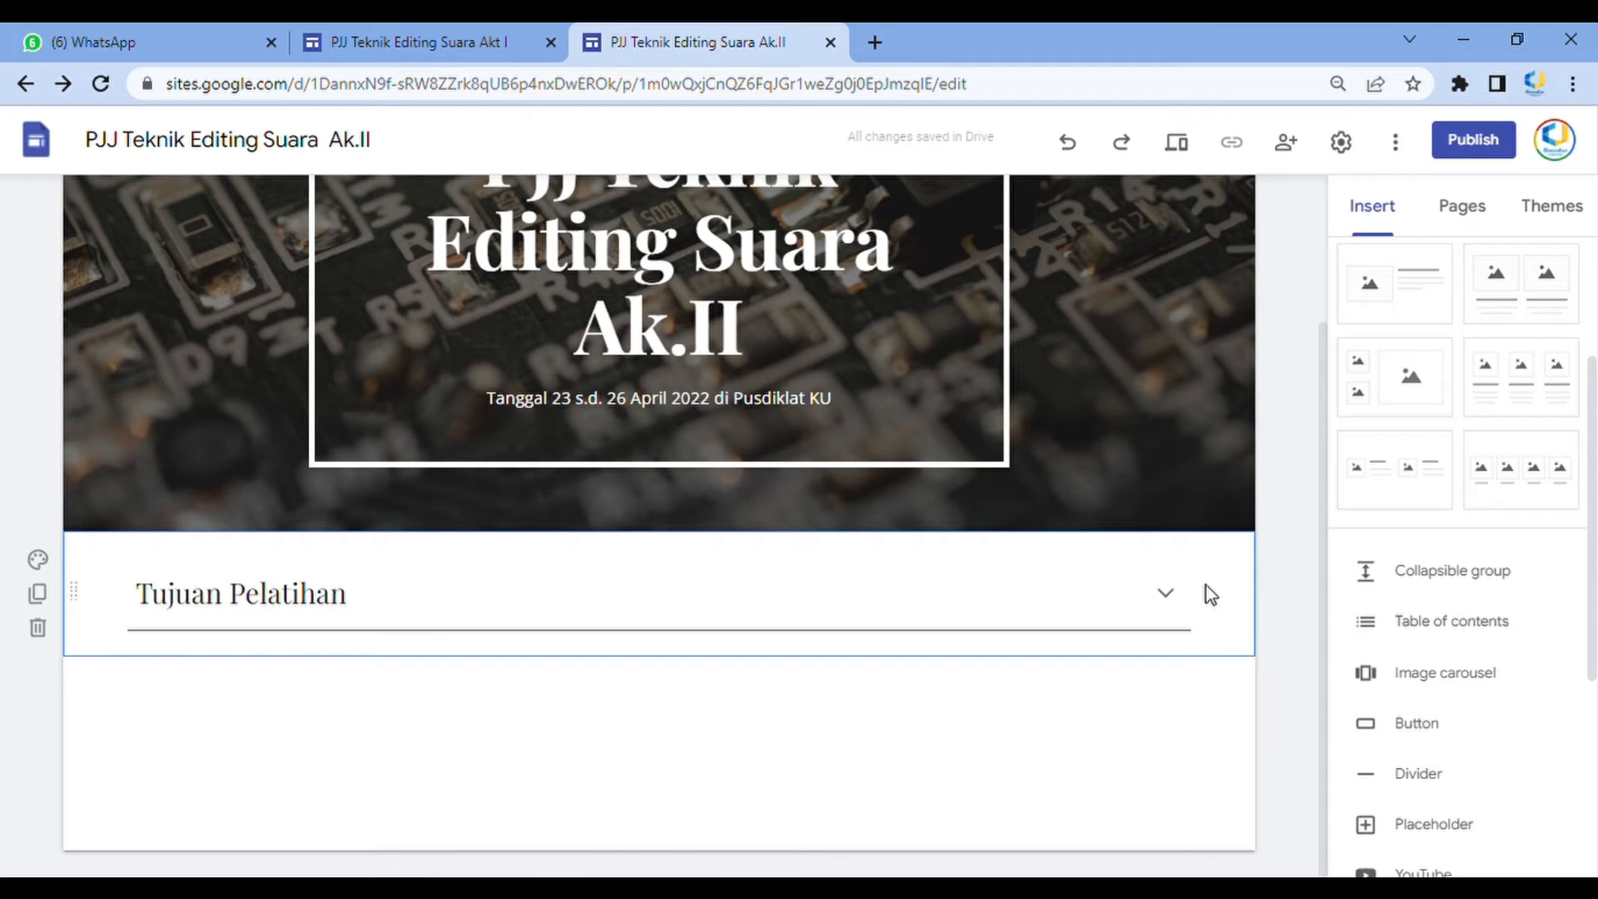
Make the Tujuan Pelatihan group no longer collapsible so its description always shows
click(1154, 594)
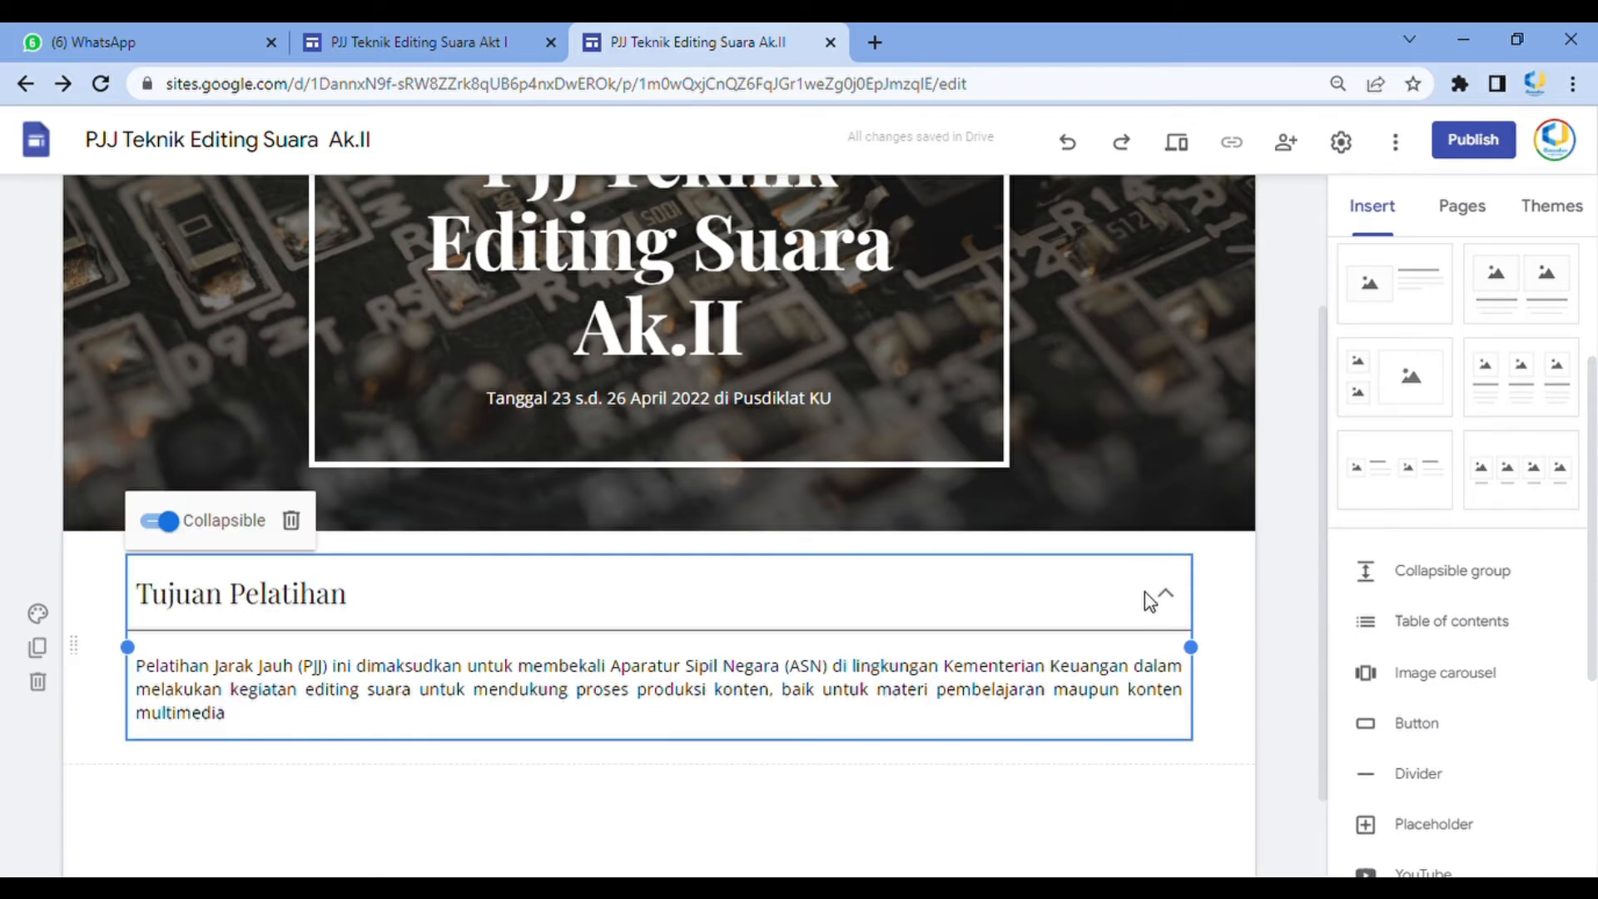
click(1246, 576)
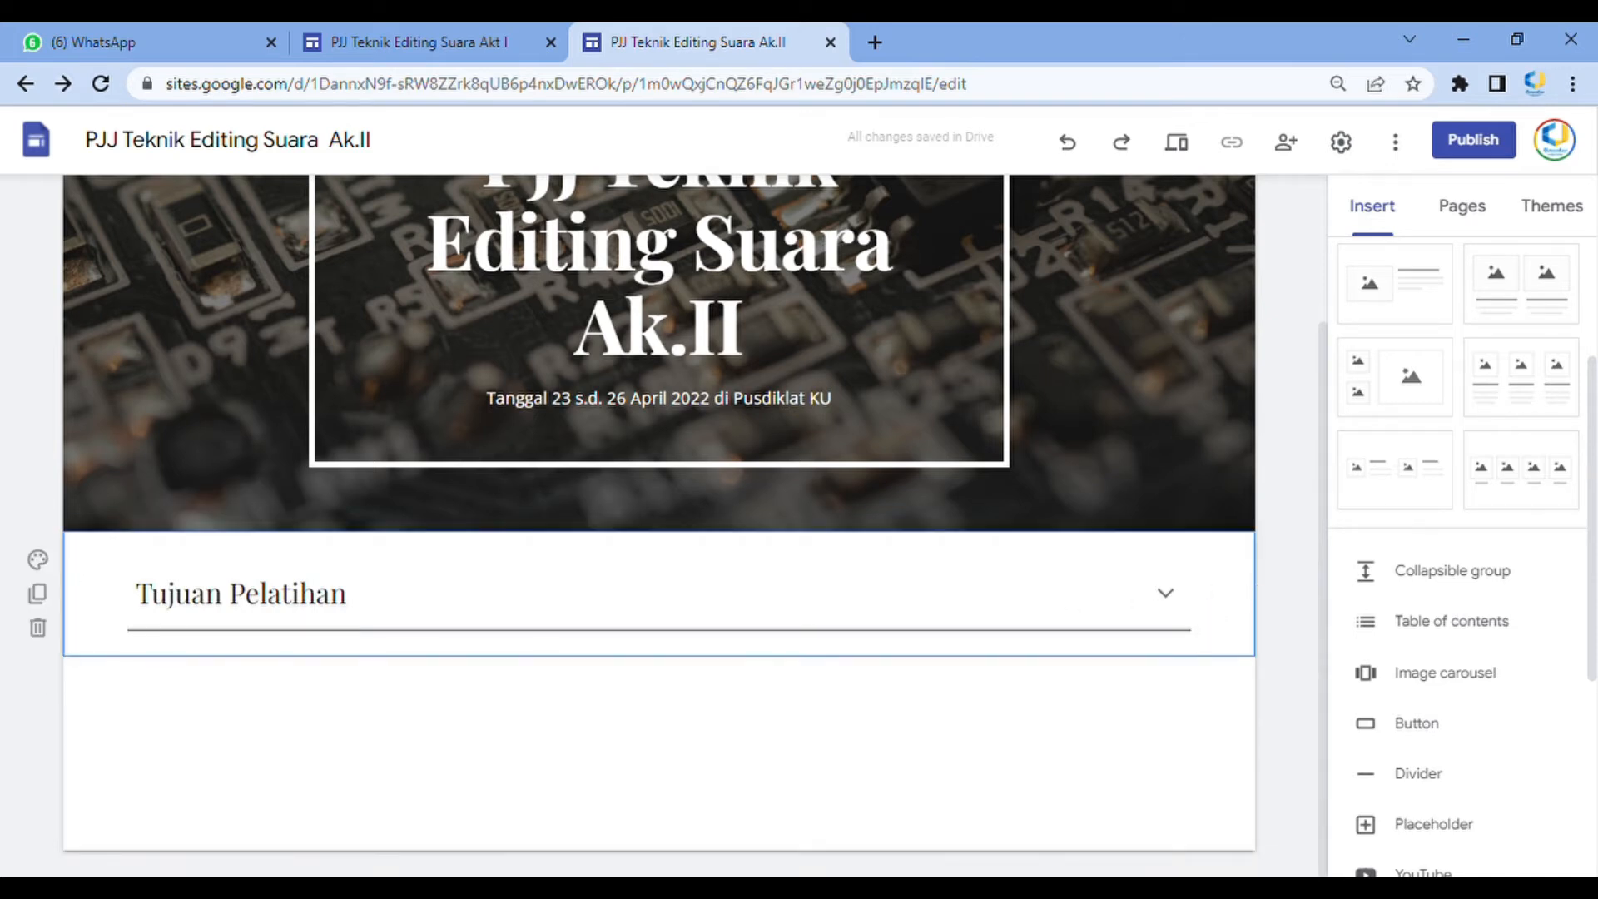
click(1148, 604)
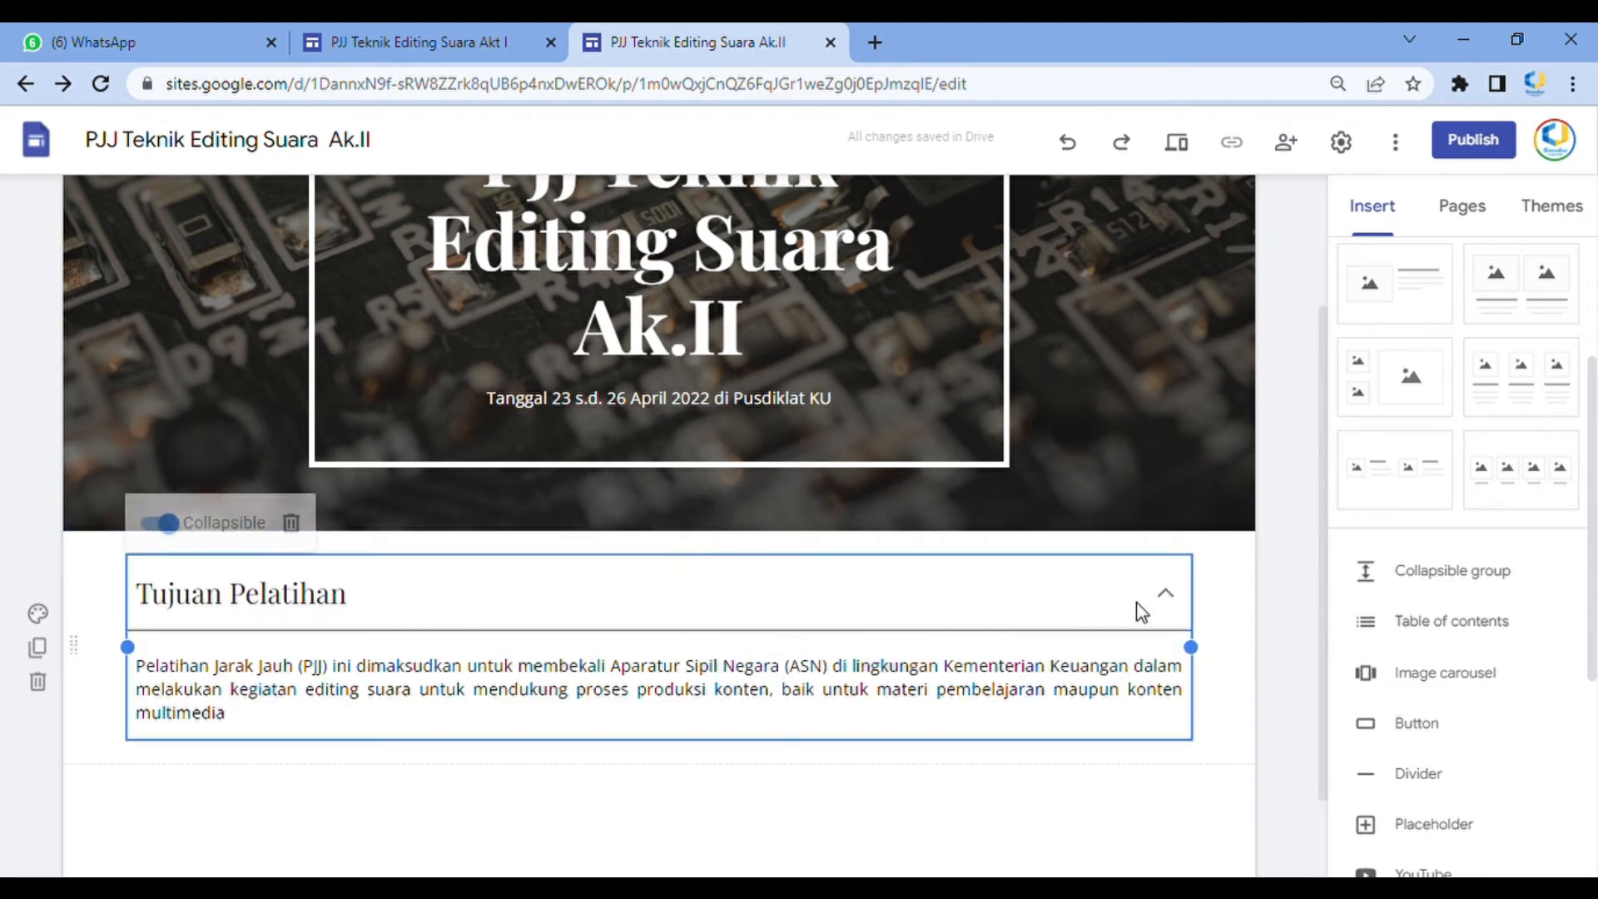
click(163, 522)
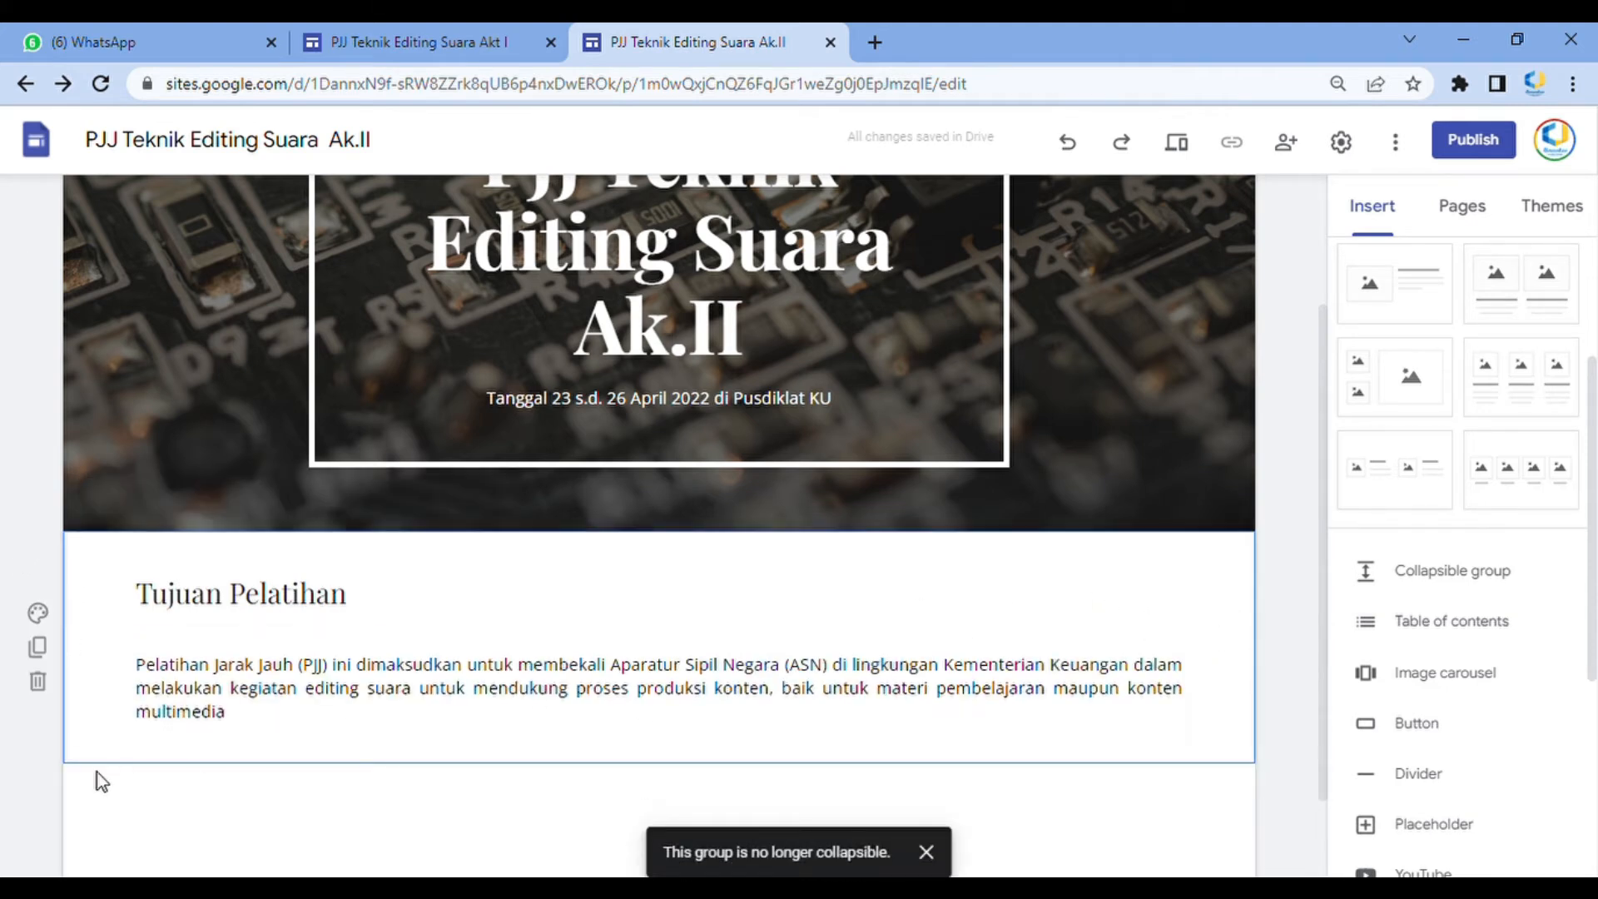
Review the remaining sections of the Akt I home page, including the important information cards, for reference
scroll(507, 678, down, 2)
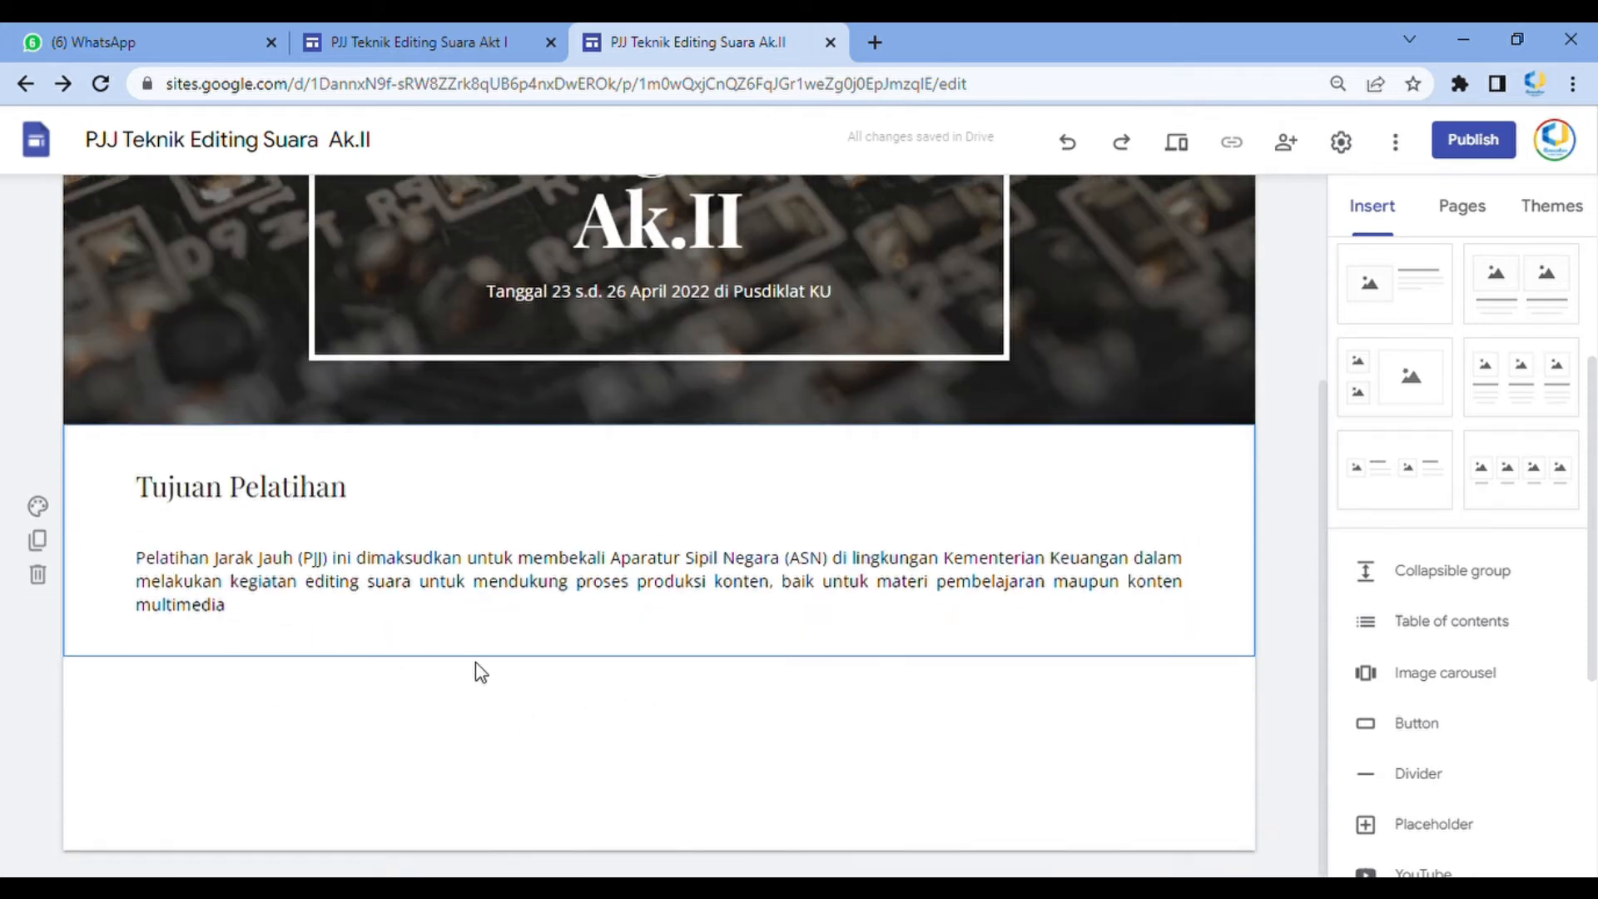
click(451, 37)
scroll(666, 628, down, 2)
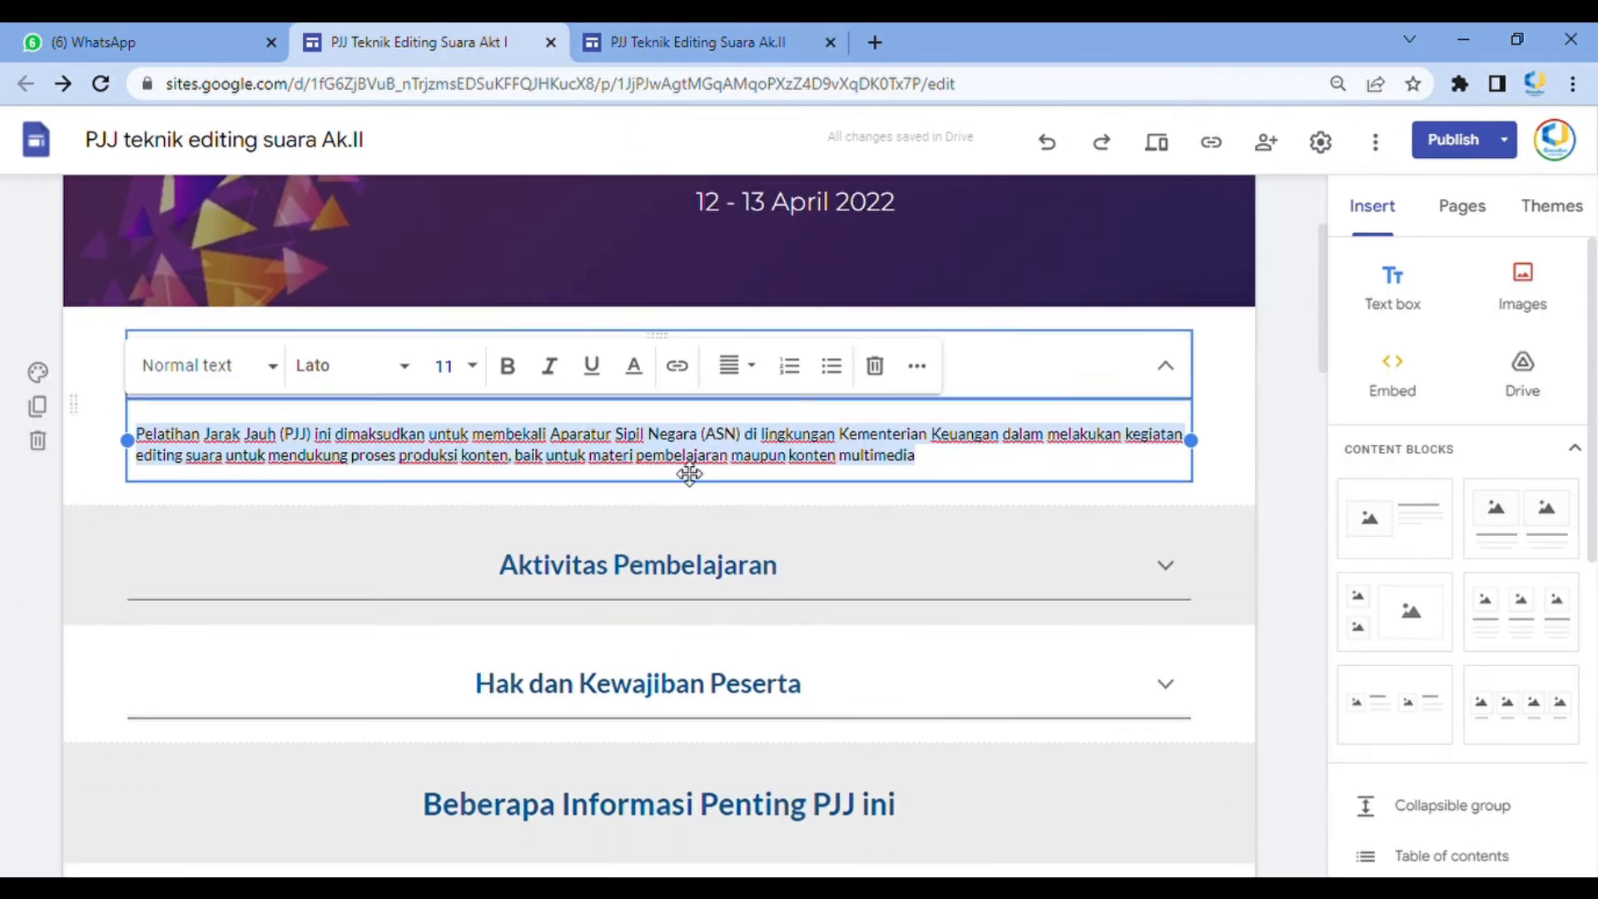
click(808, 610)
click(804, 512)
scroll(652, 571, down, 4)
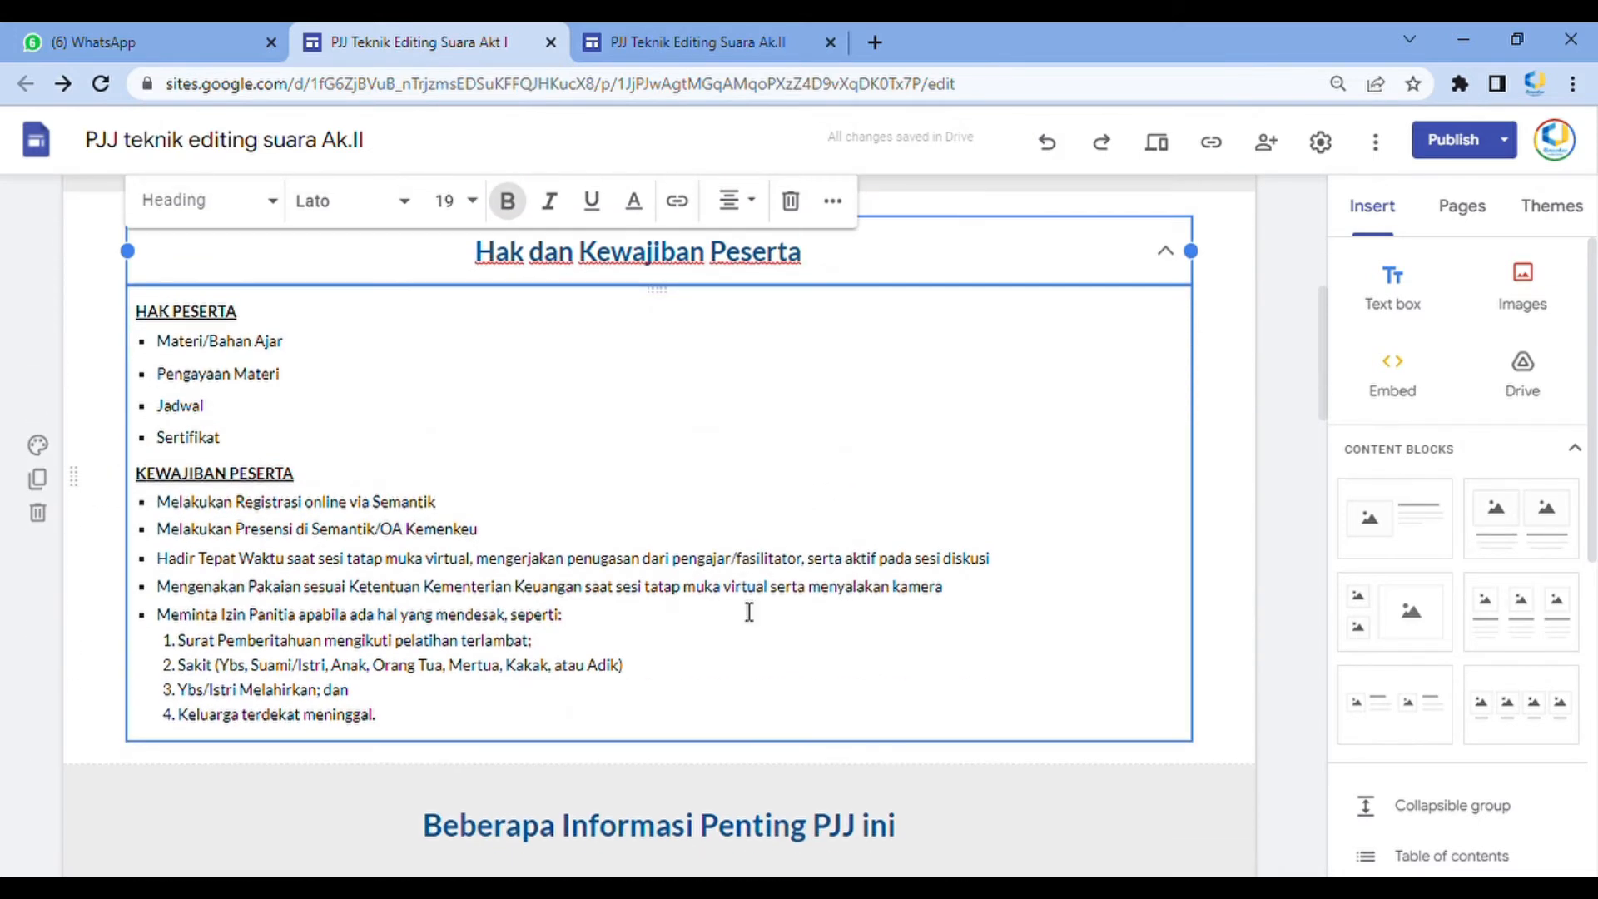
scroll(749, 612, down, 4)
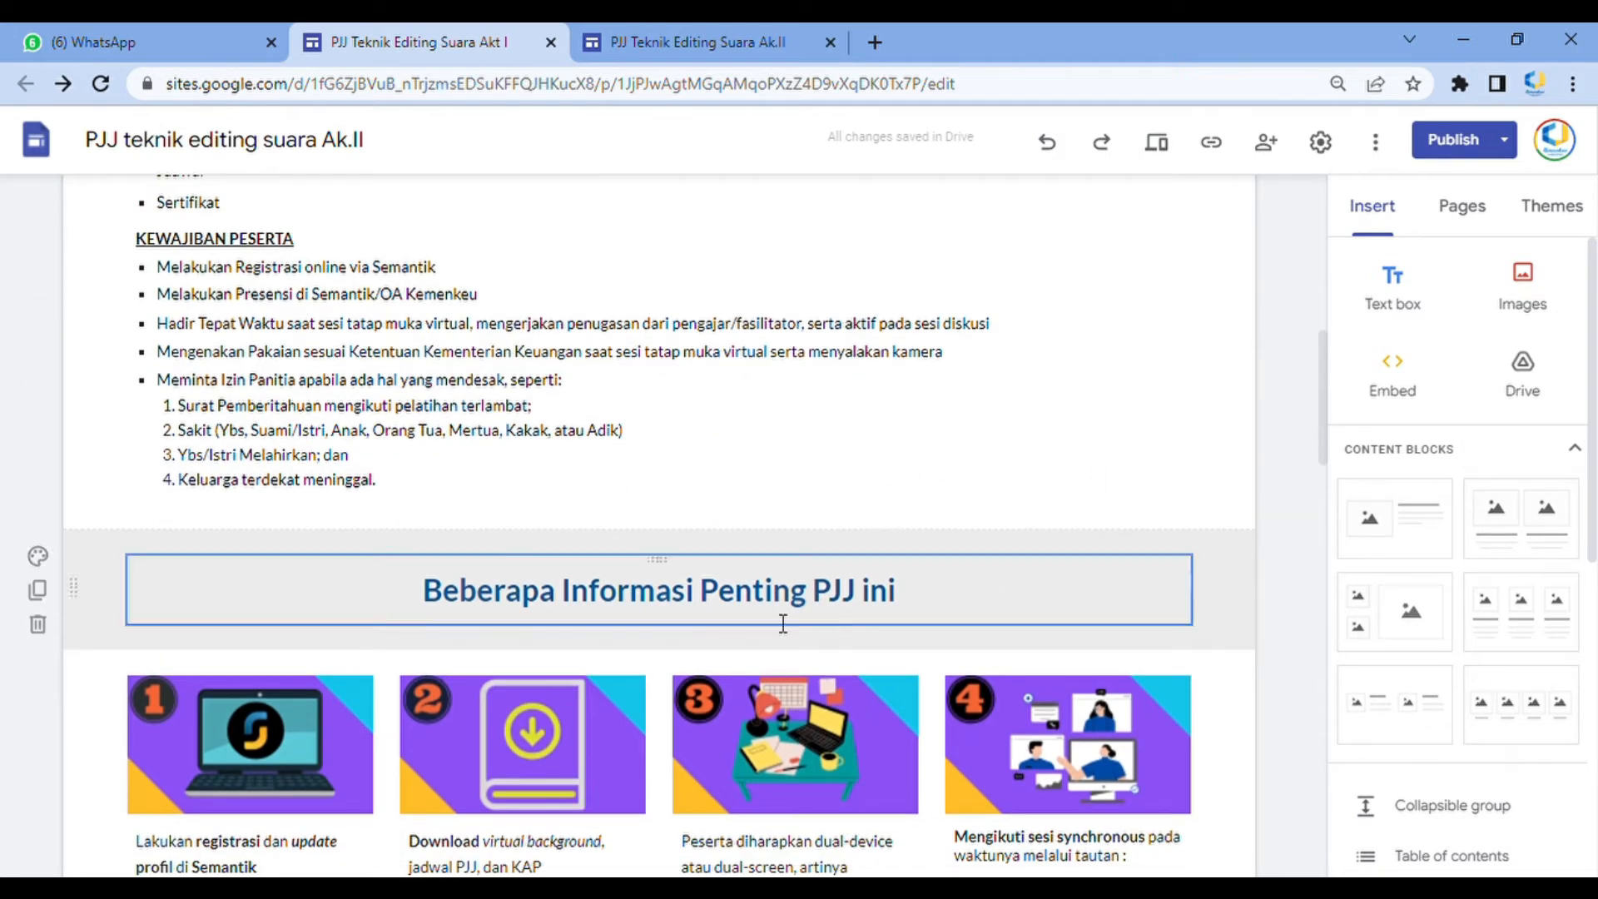
scroll(774, 480, down, 5)
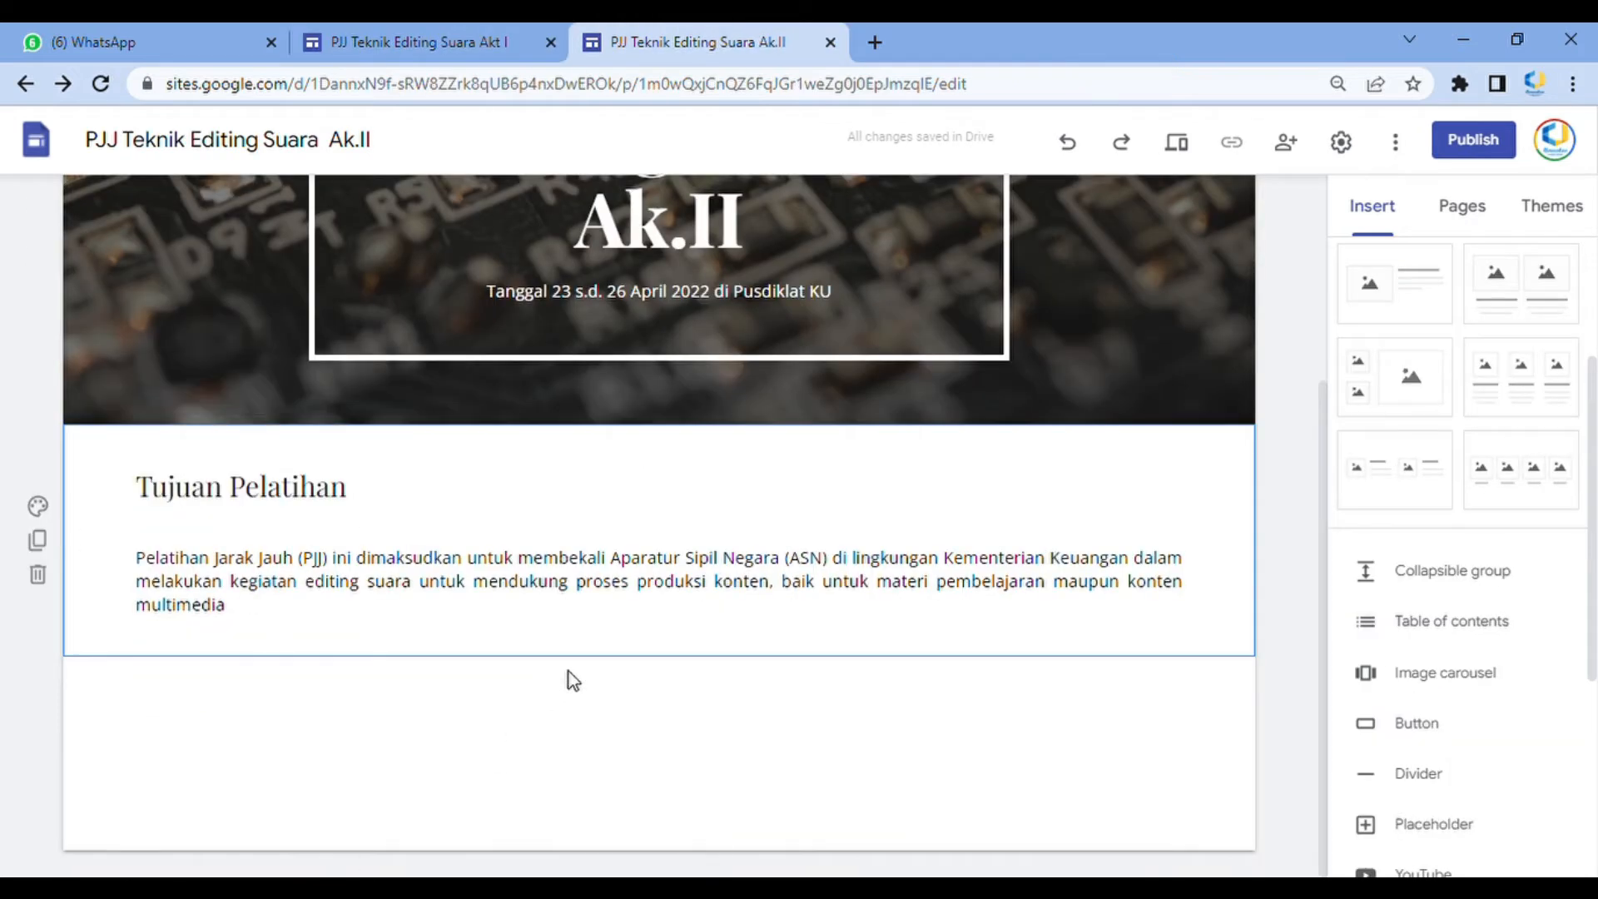
click(842, 739)
click(450, 43)
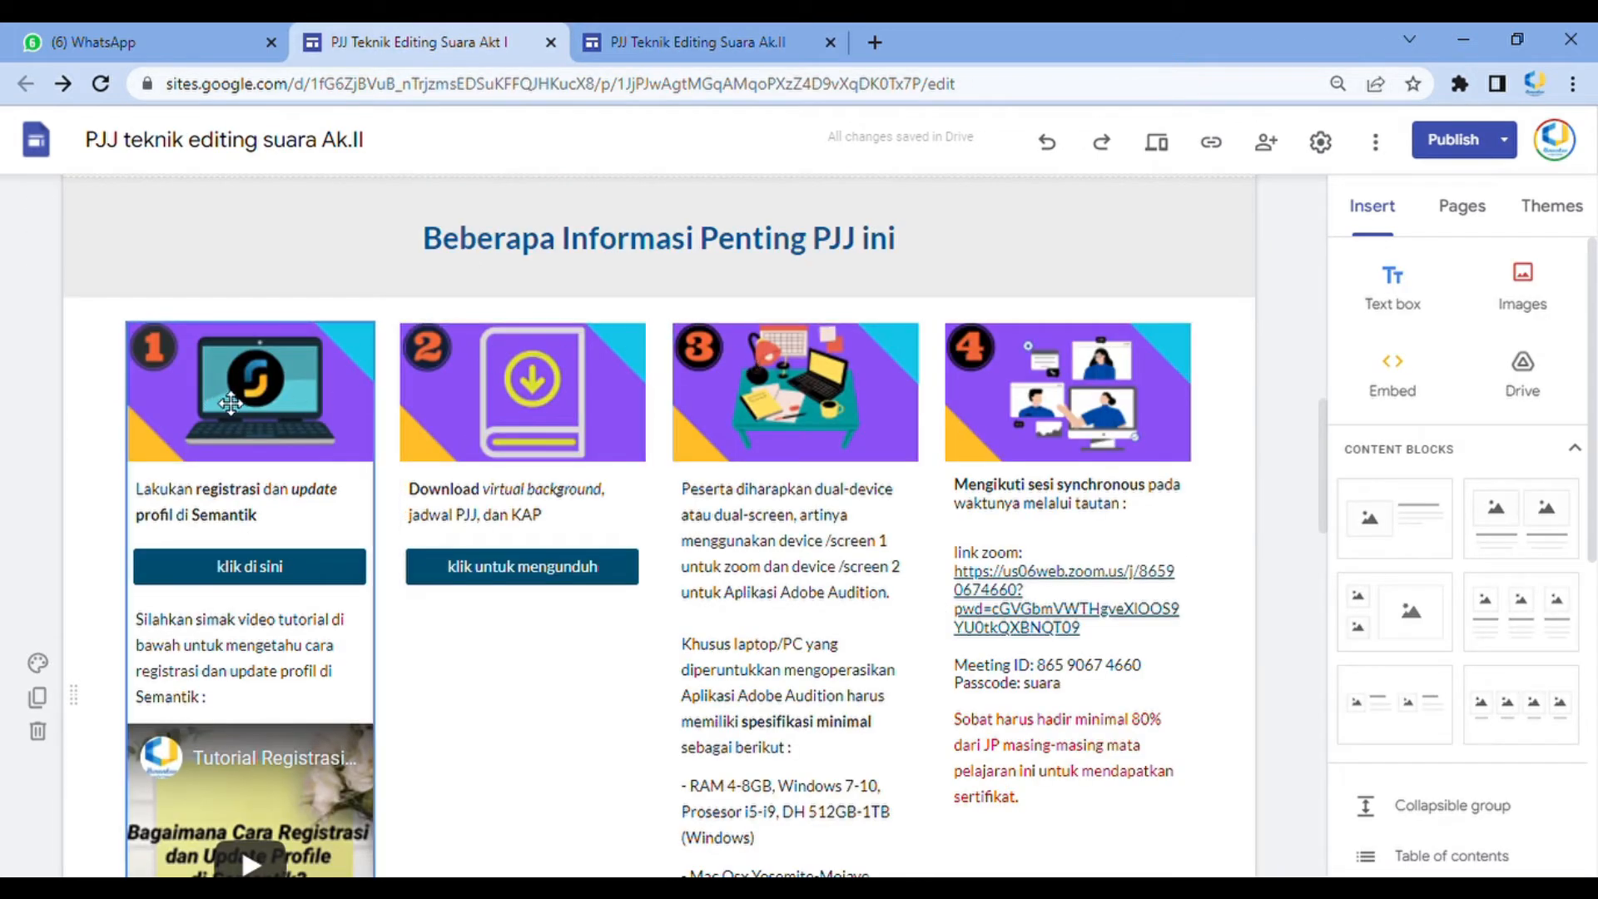
click(747, 33)
Insert a four-column image content block below the Tujuan Pelatihan section
scroll(1532, 612, down, 3)
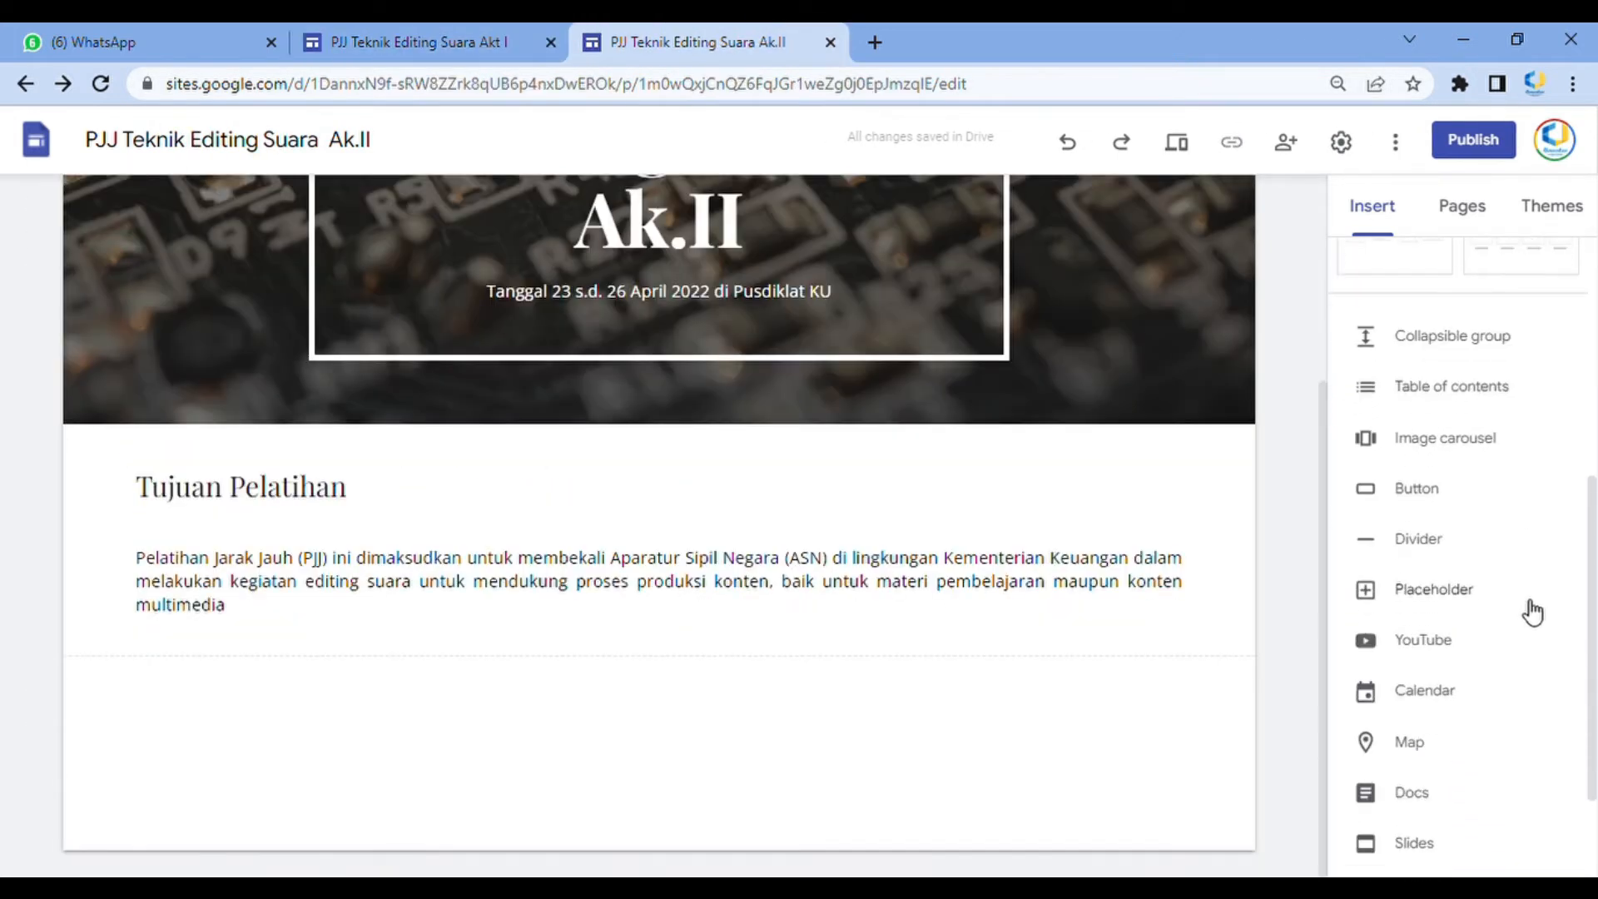
scroll(1529, 613, up, 4)
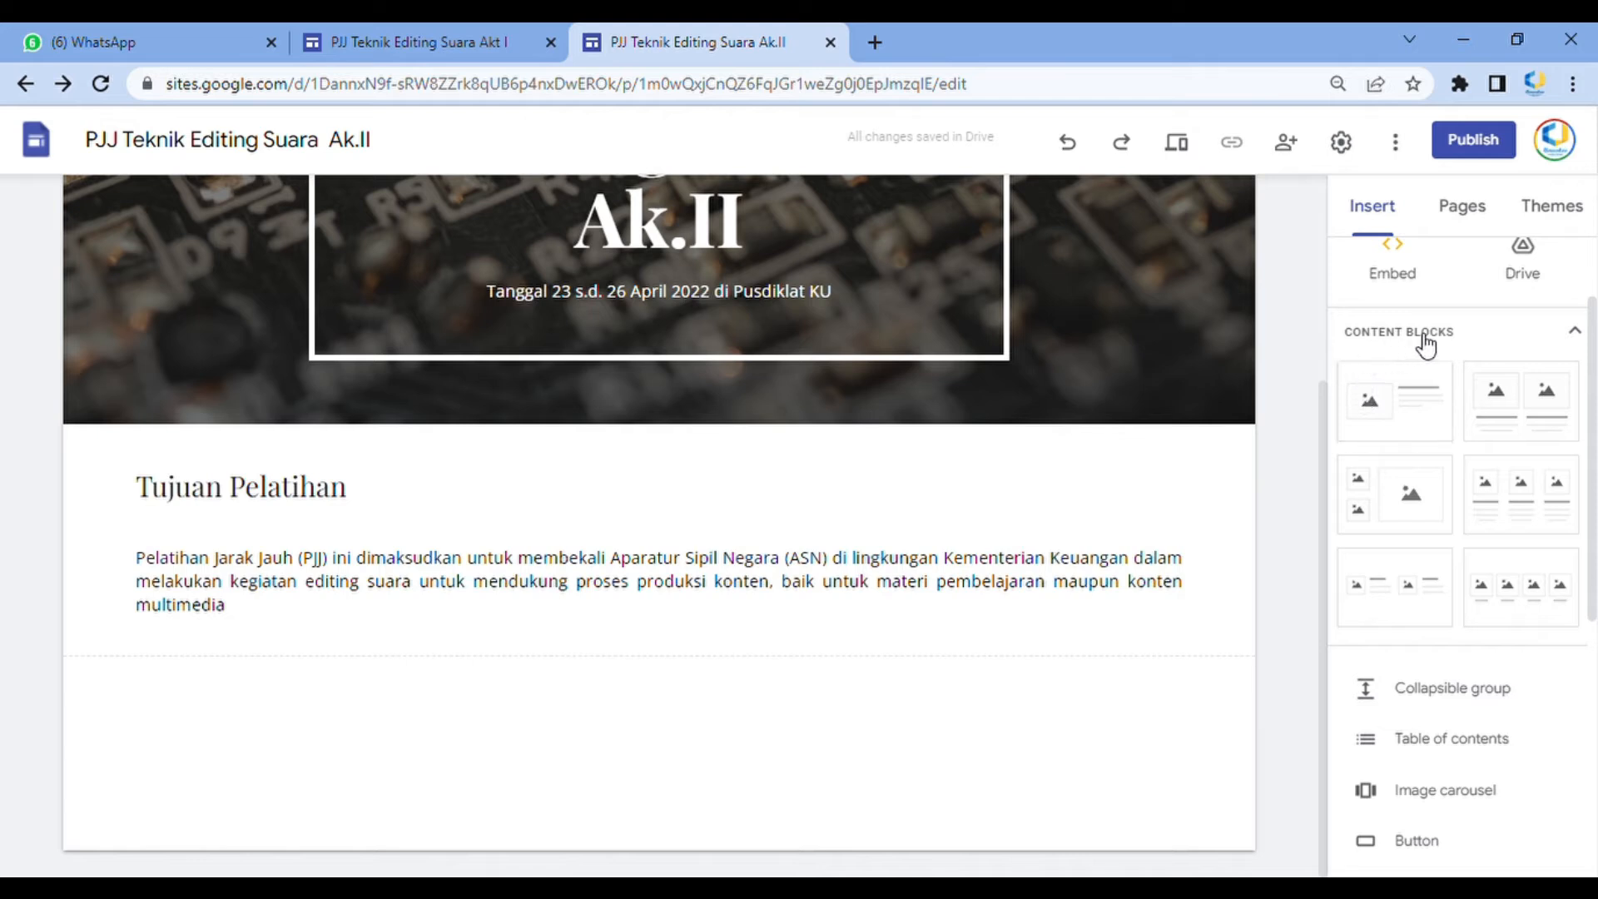
click(1526, 612)
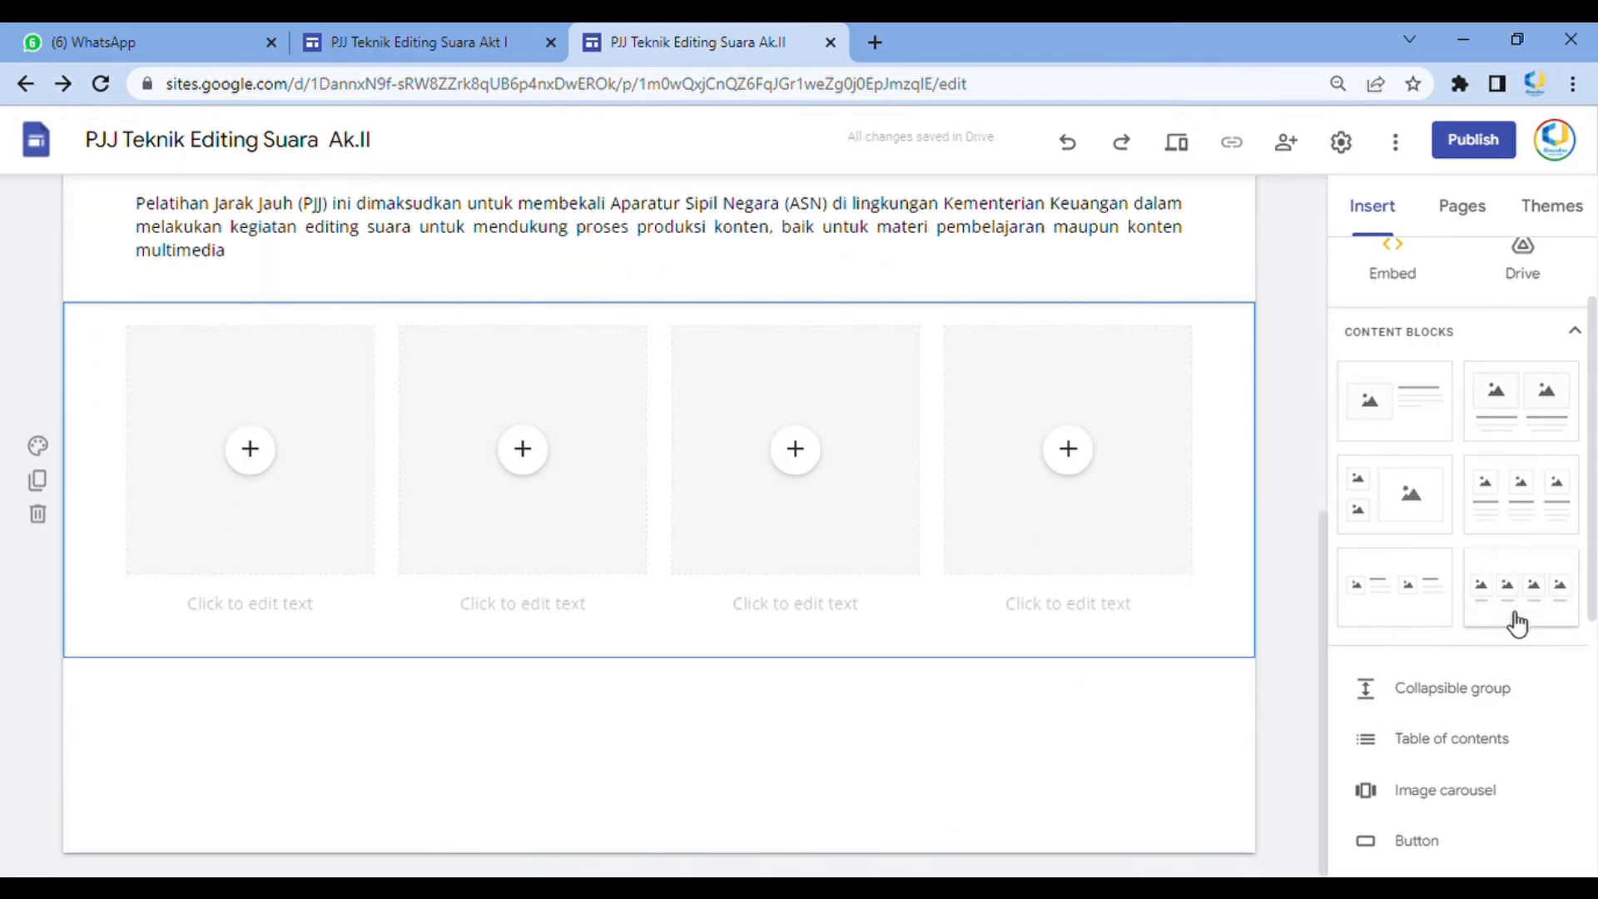
Add a video-call laptop photo to the first column's image placeholder
click(255, 463)
click(379, 513)
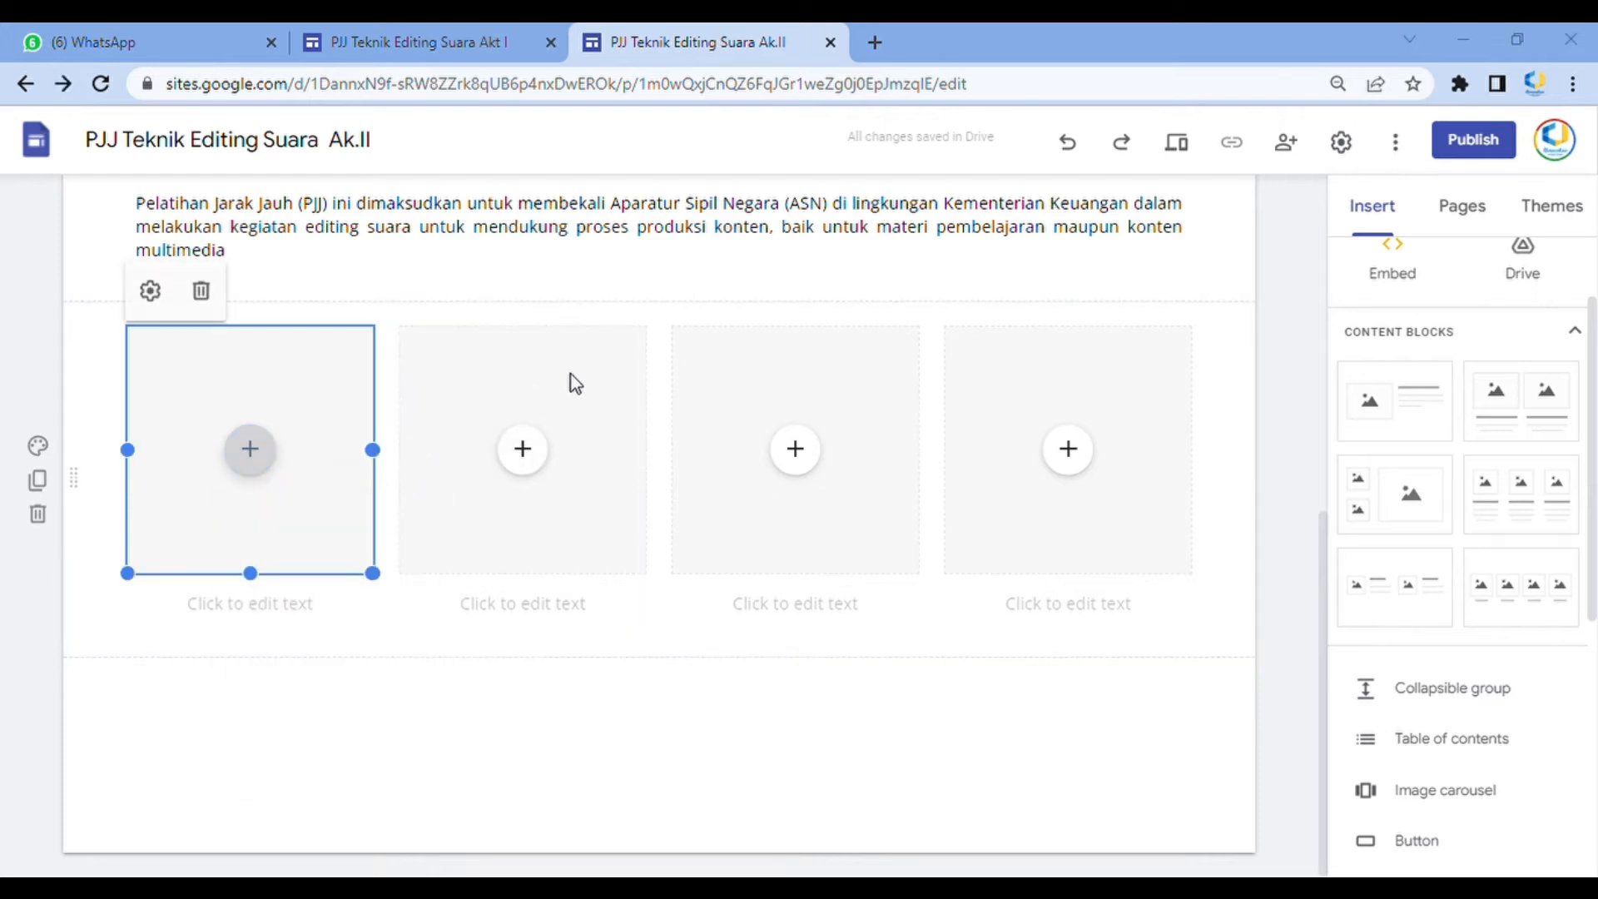
click(328, 620)
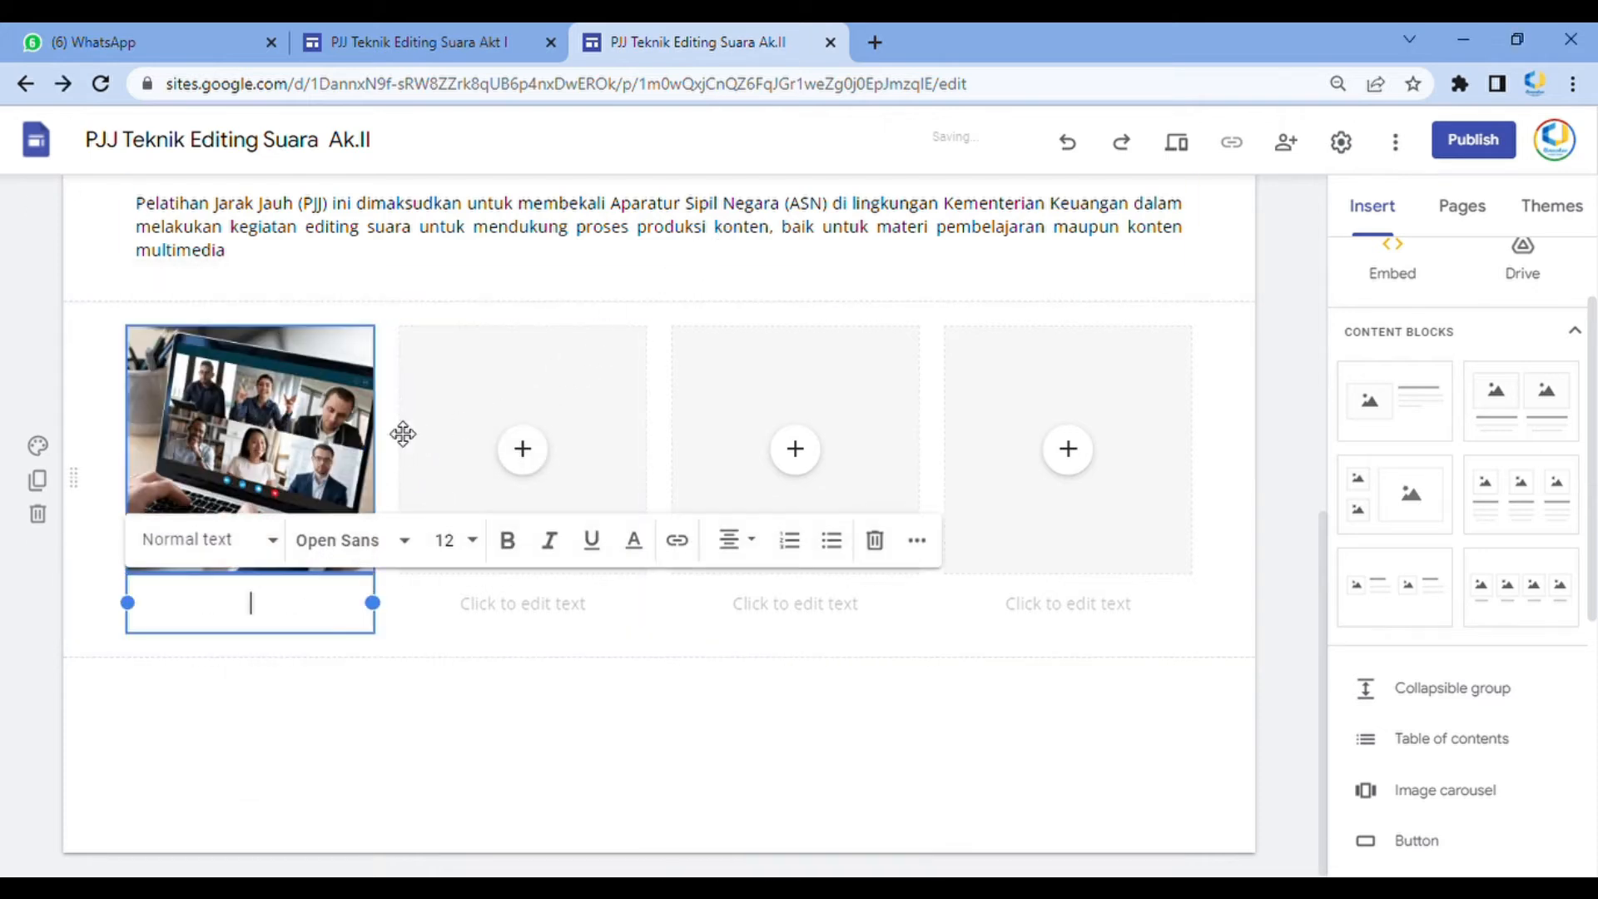
Try to copy the registration instruction from the Akt I site into the first column's caption, and undo the wrong paste
click(470, 40)
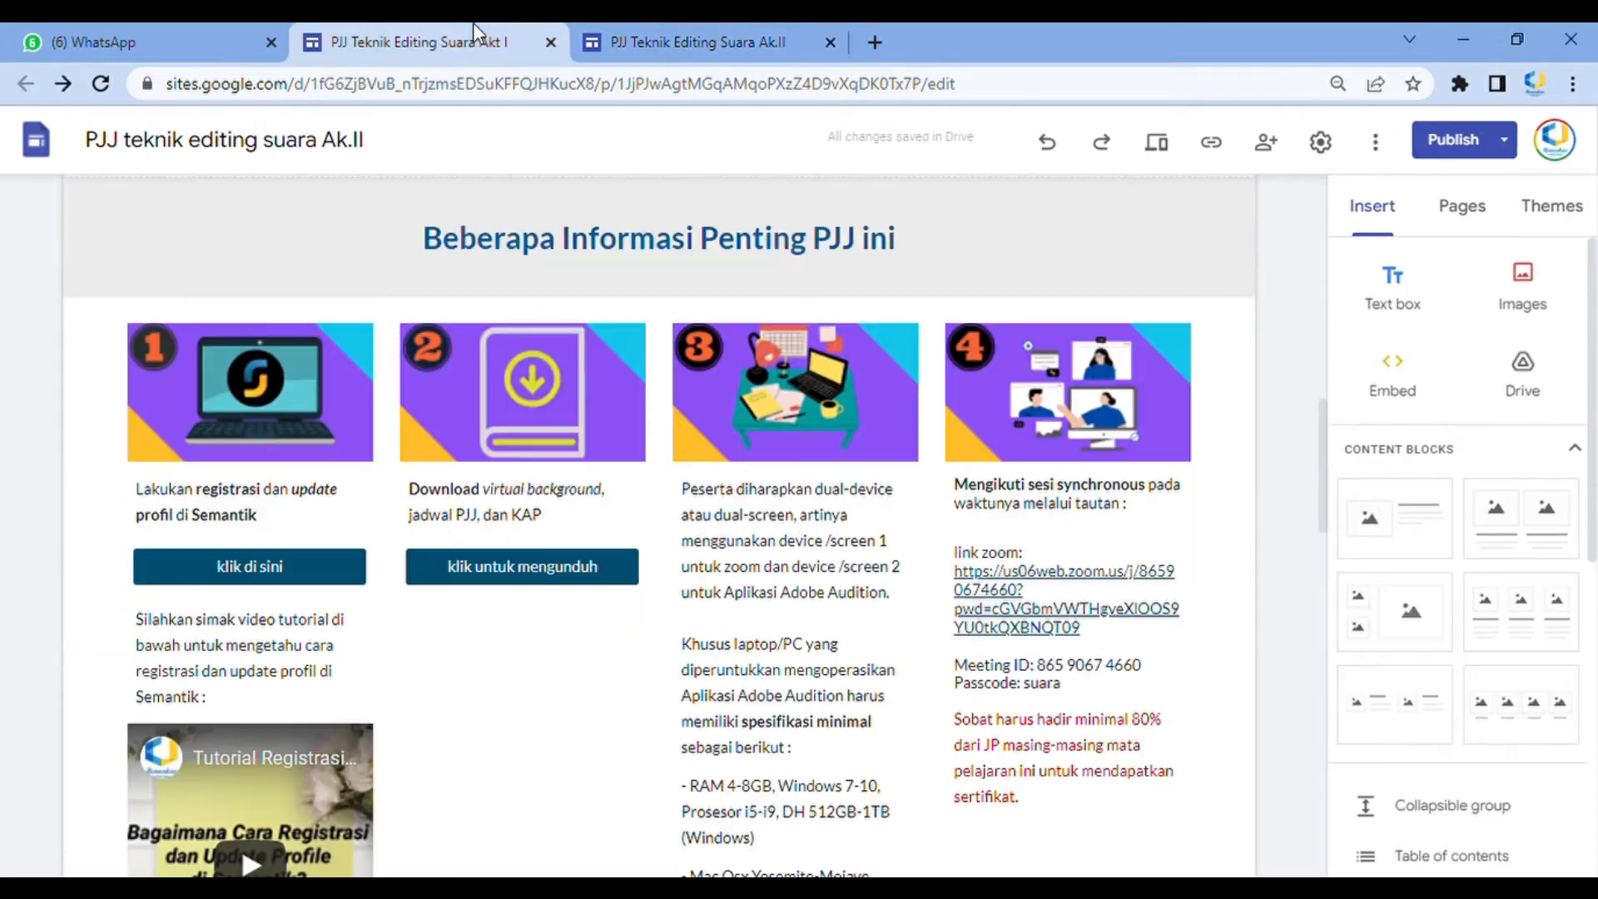
click(265, 717)
drag(293, 529, 97, 503)
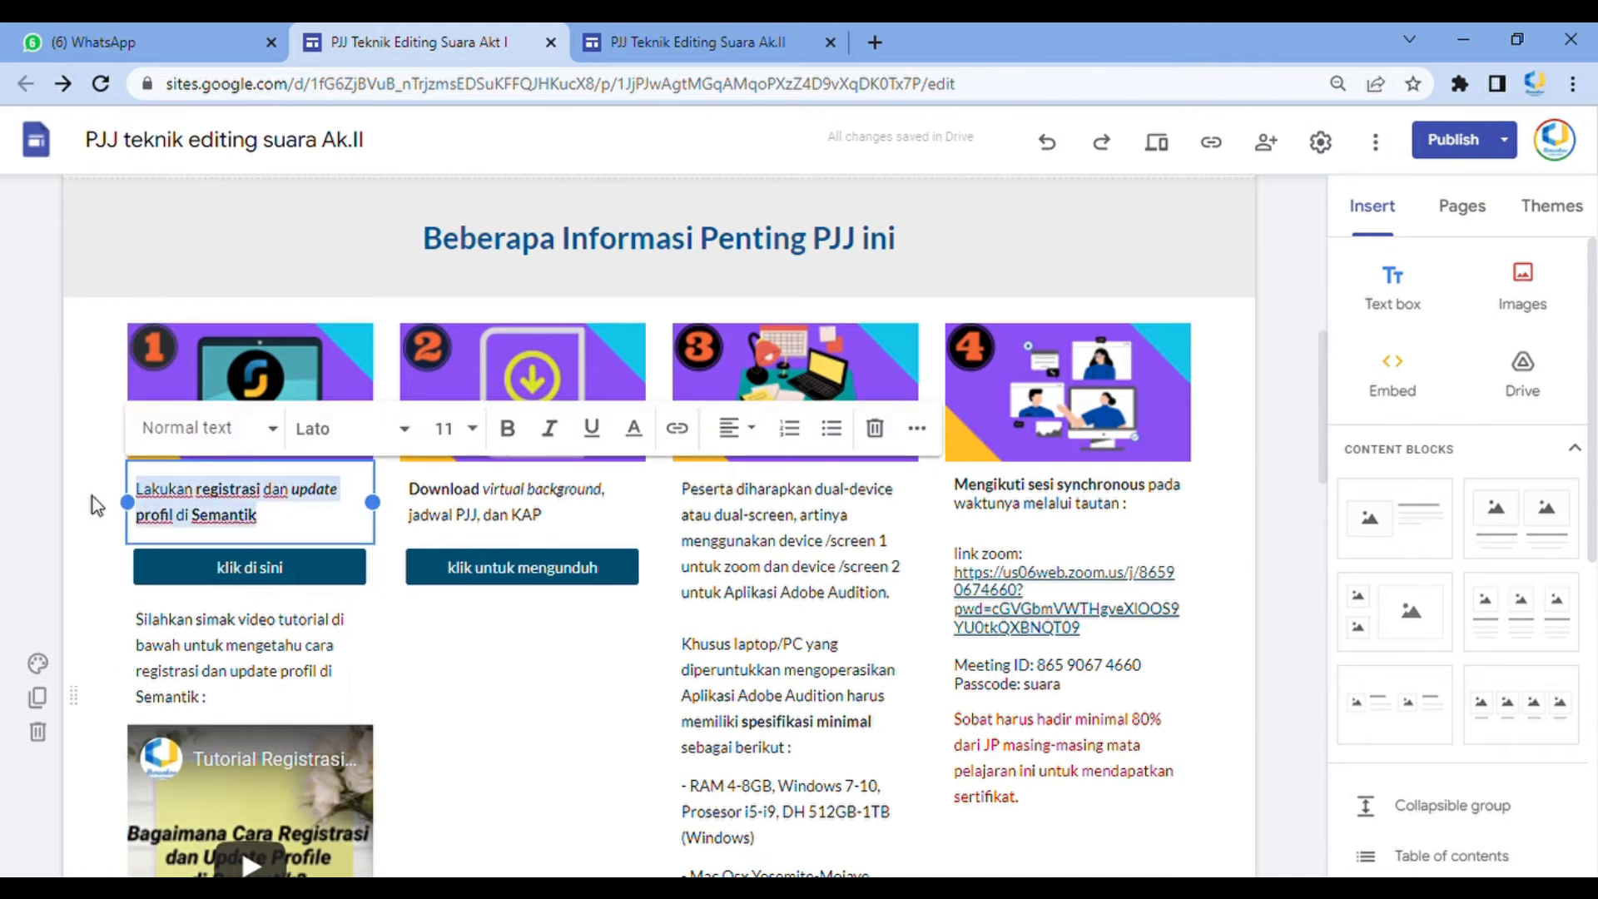
click(143, 484)
click(617, 42)
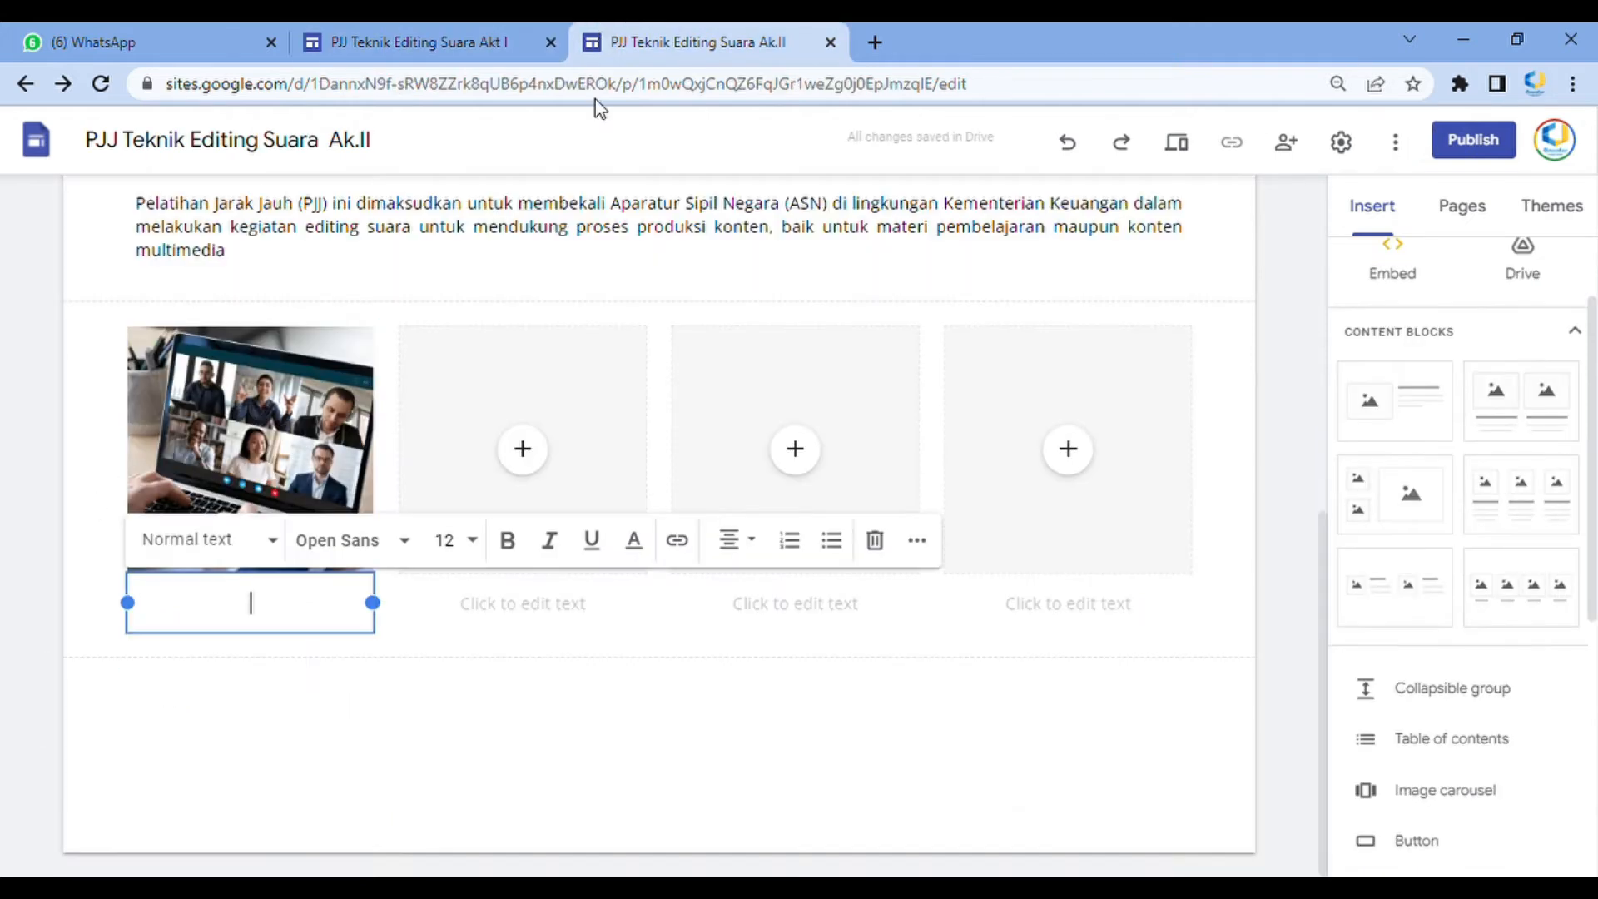
text(Pelatihan Jarak Jauh (PJJ) ini dimaksudkan untuk membekali Aparatur Sipil Negara (ASN) di lingkungan Kementerian Keuangan dalam melakukan kegiatan editing suara untuk mendukung proses produksi konten, baik untuk materi pembelajaran maupun konten multimedia)
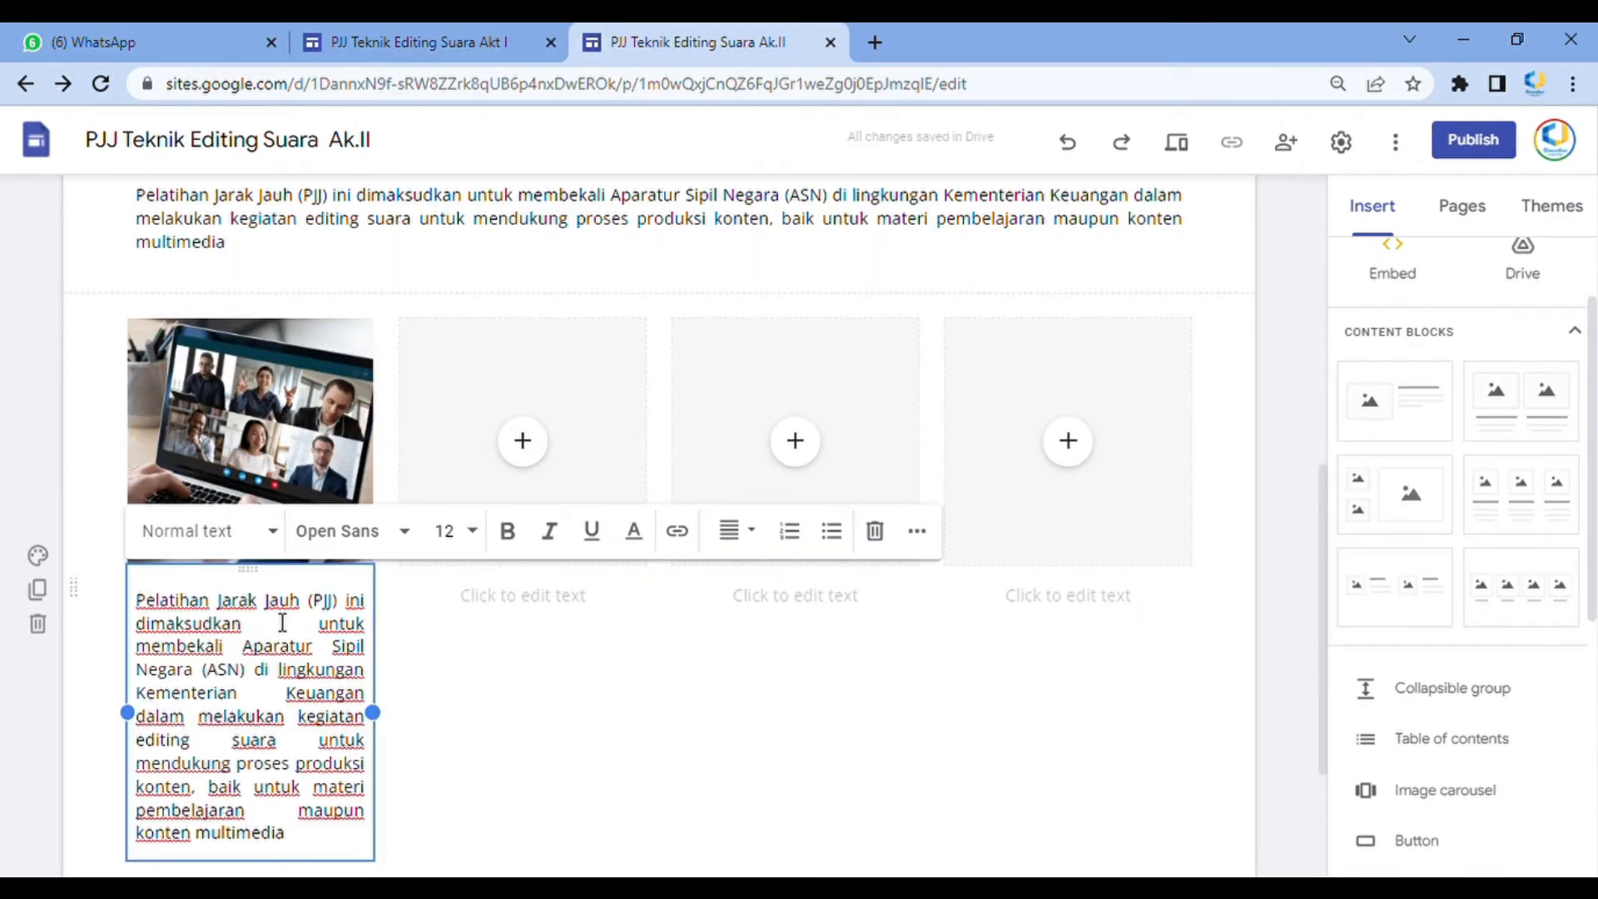
click(1068, 141)
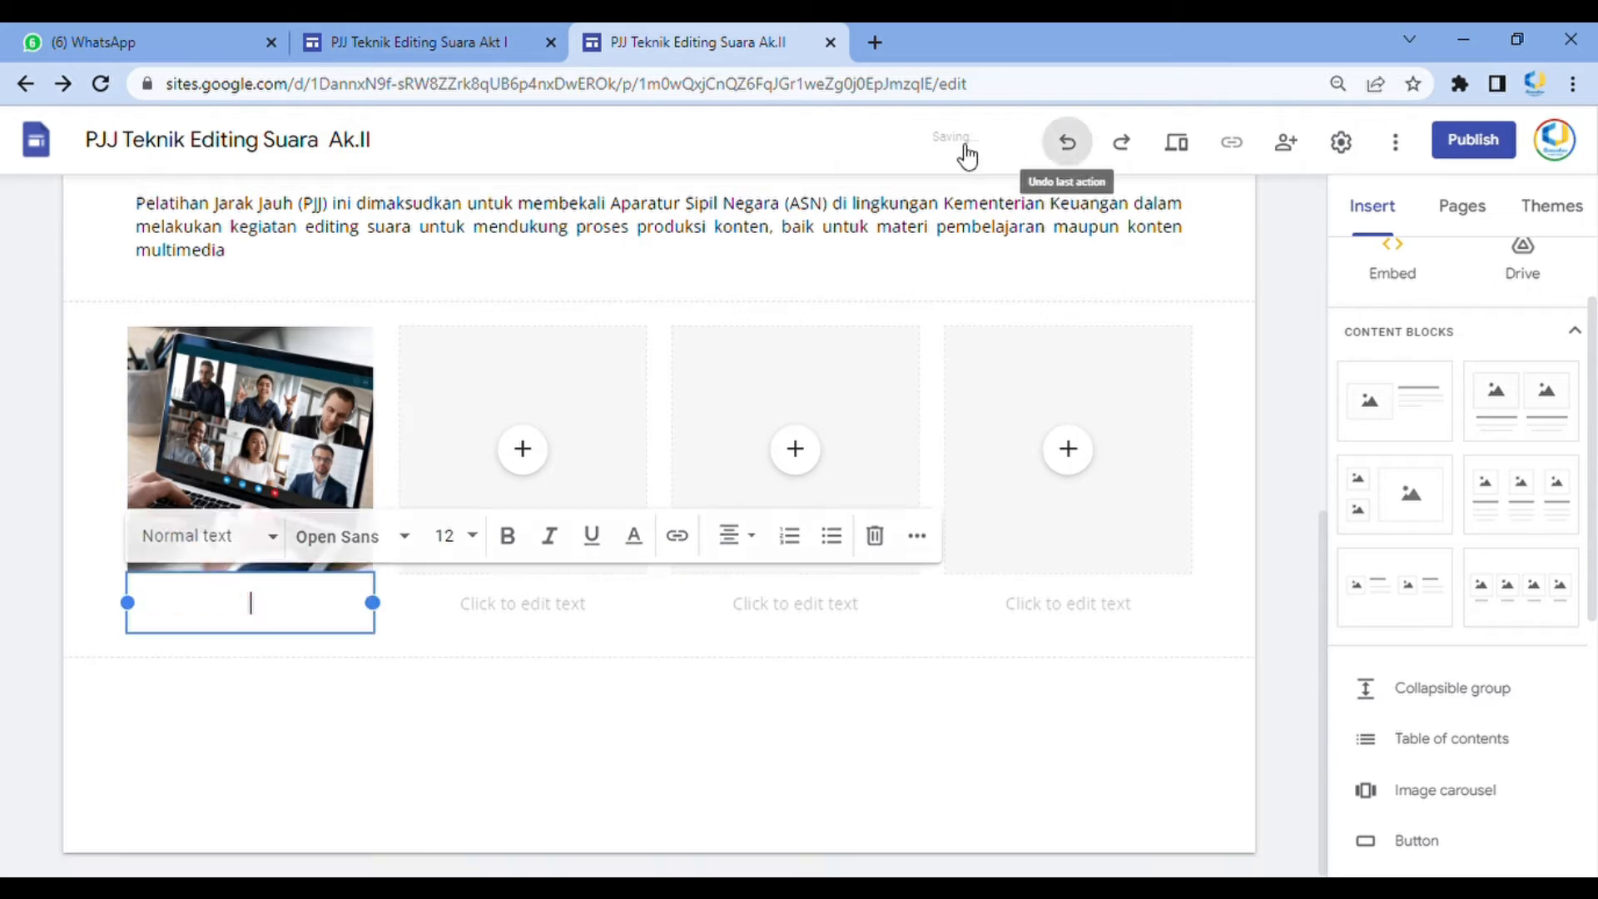
Copy the registration instruction from the Akt I site and paste it as the first column's caption
click(408, 43)
triple_click(296, 510)
key(ctrl+c)
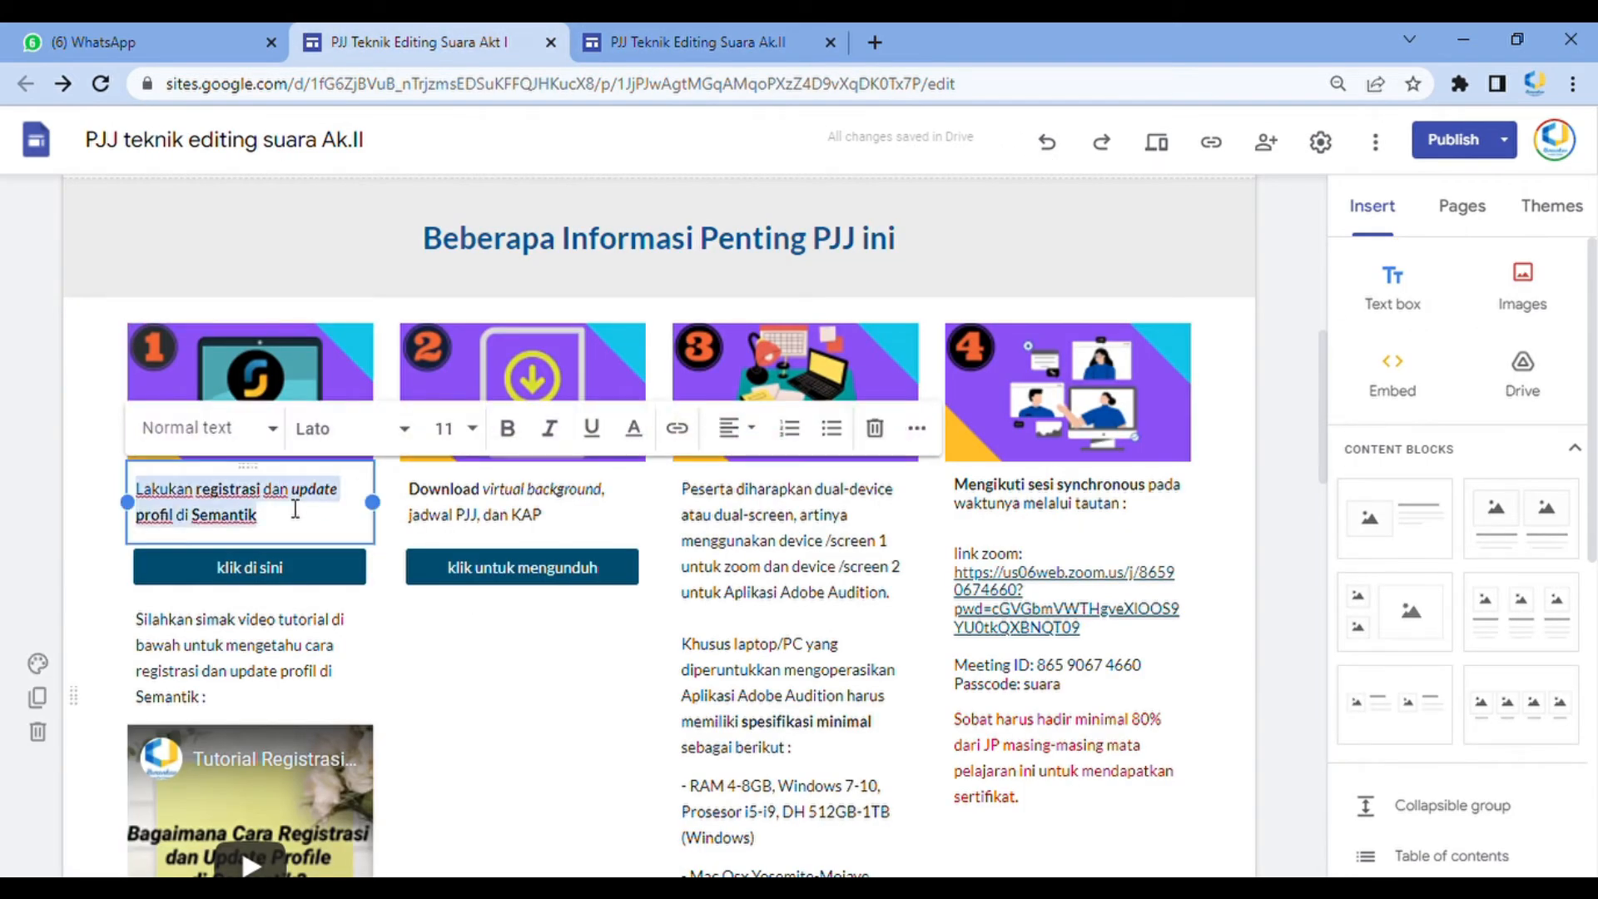
click(624, 40)
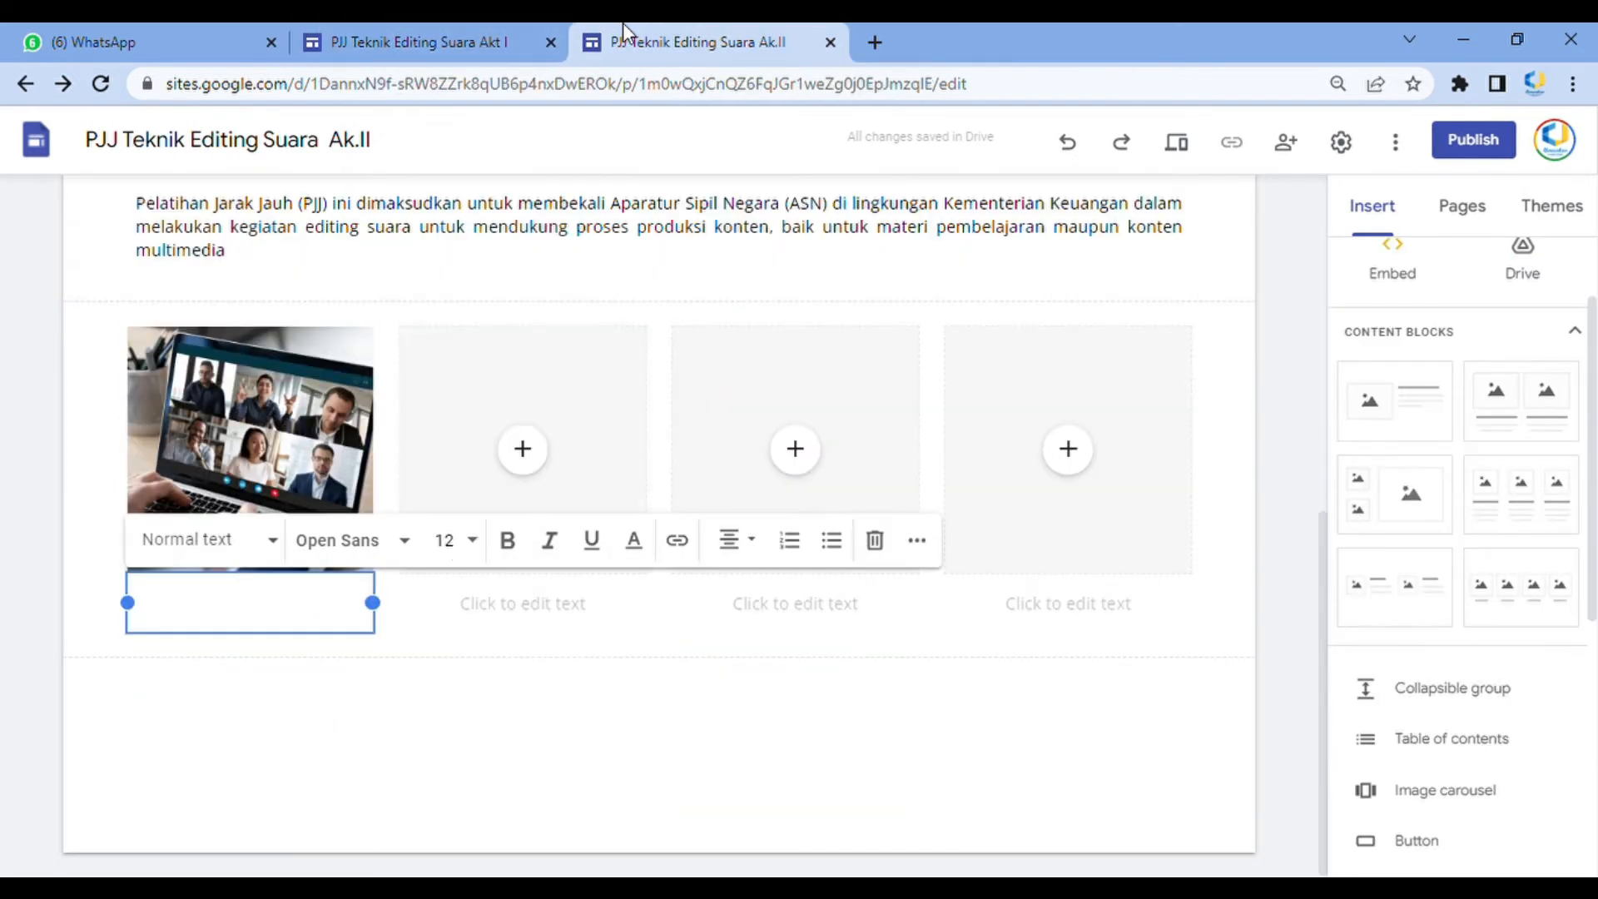
key(ctrl+v)
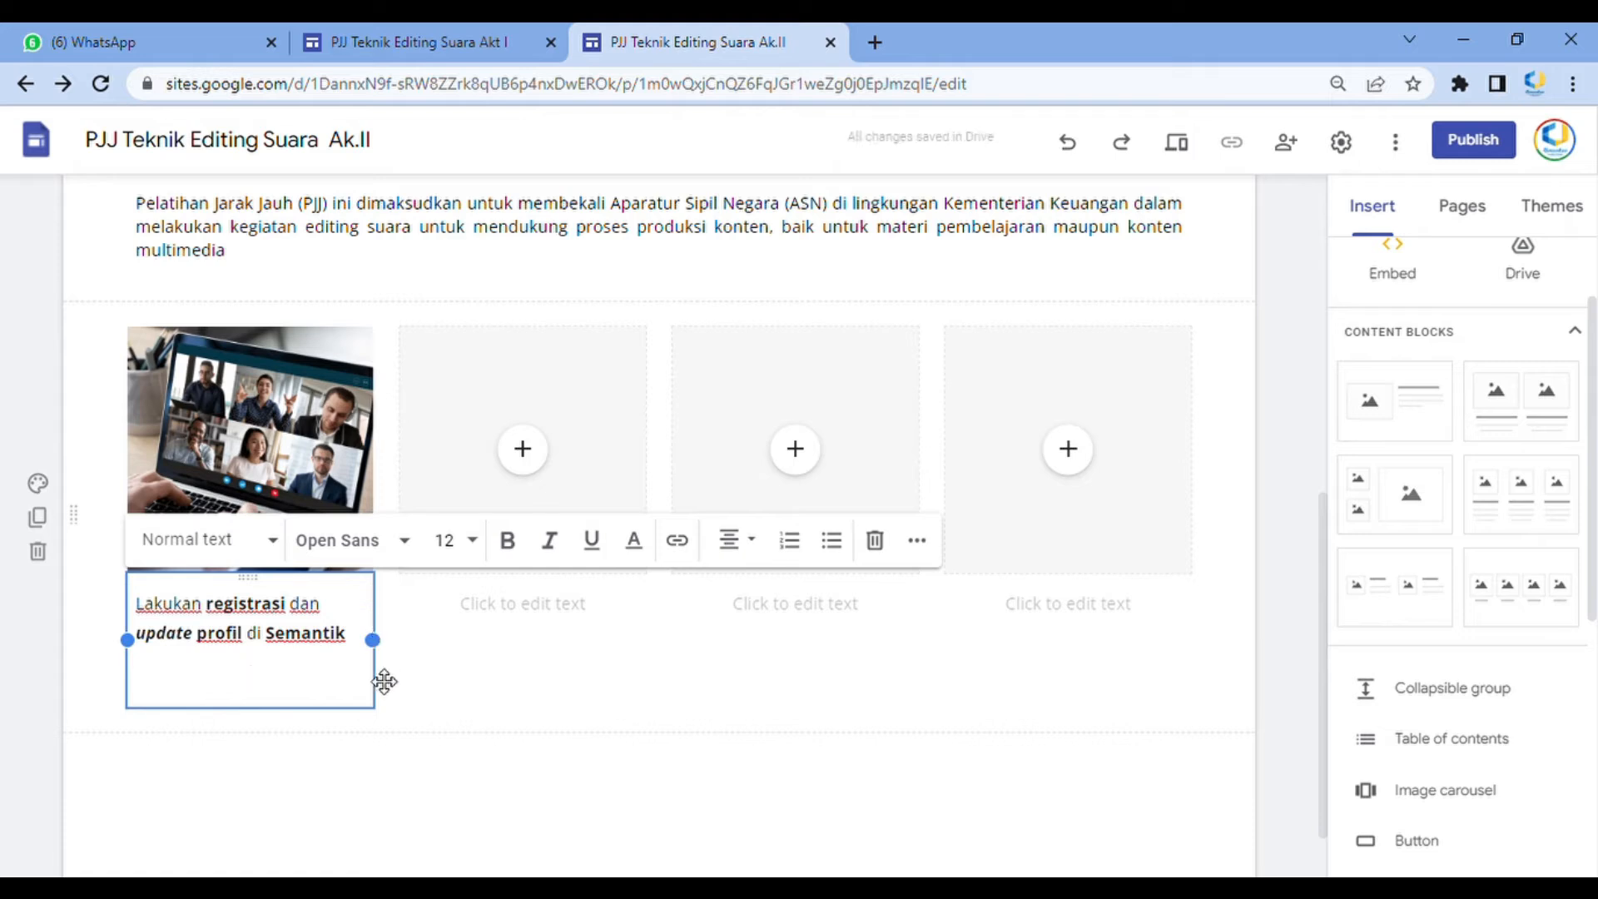
key(BackSpace)
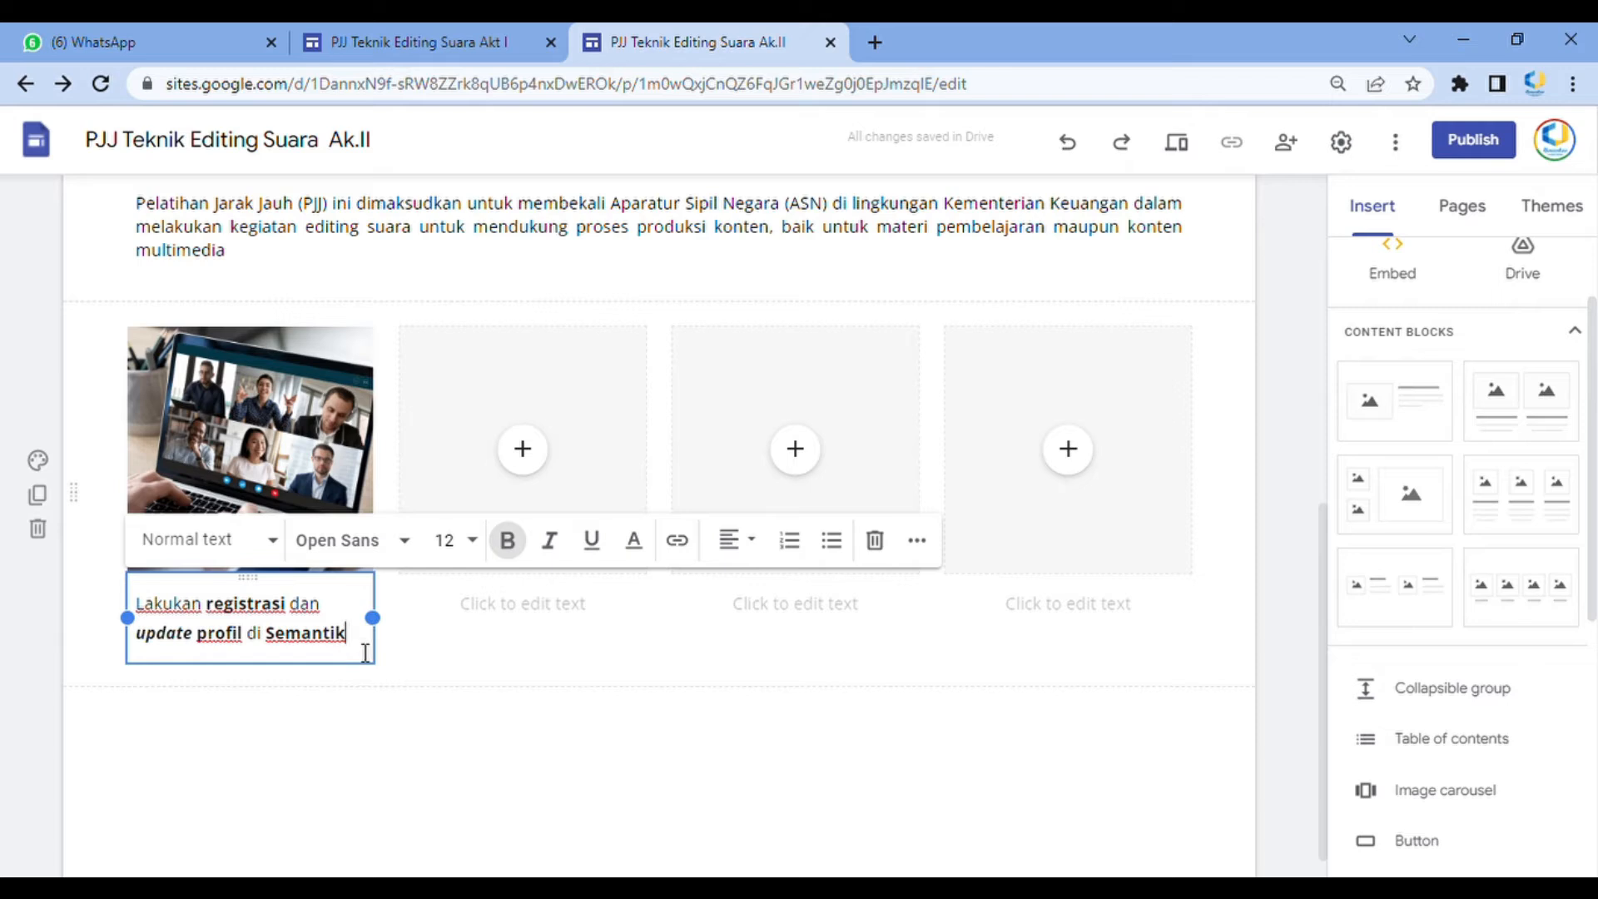
Extend the caption with the words "melalui link berikut"
text(melal)
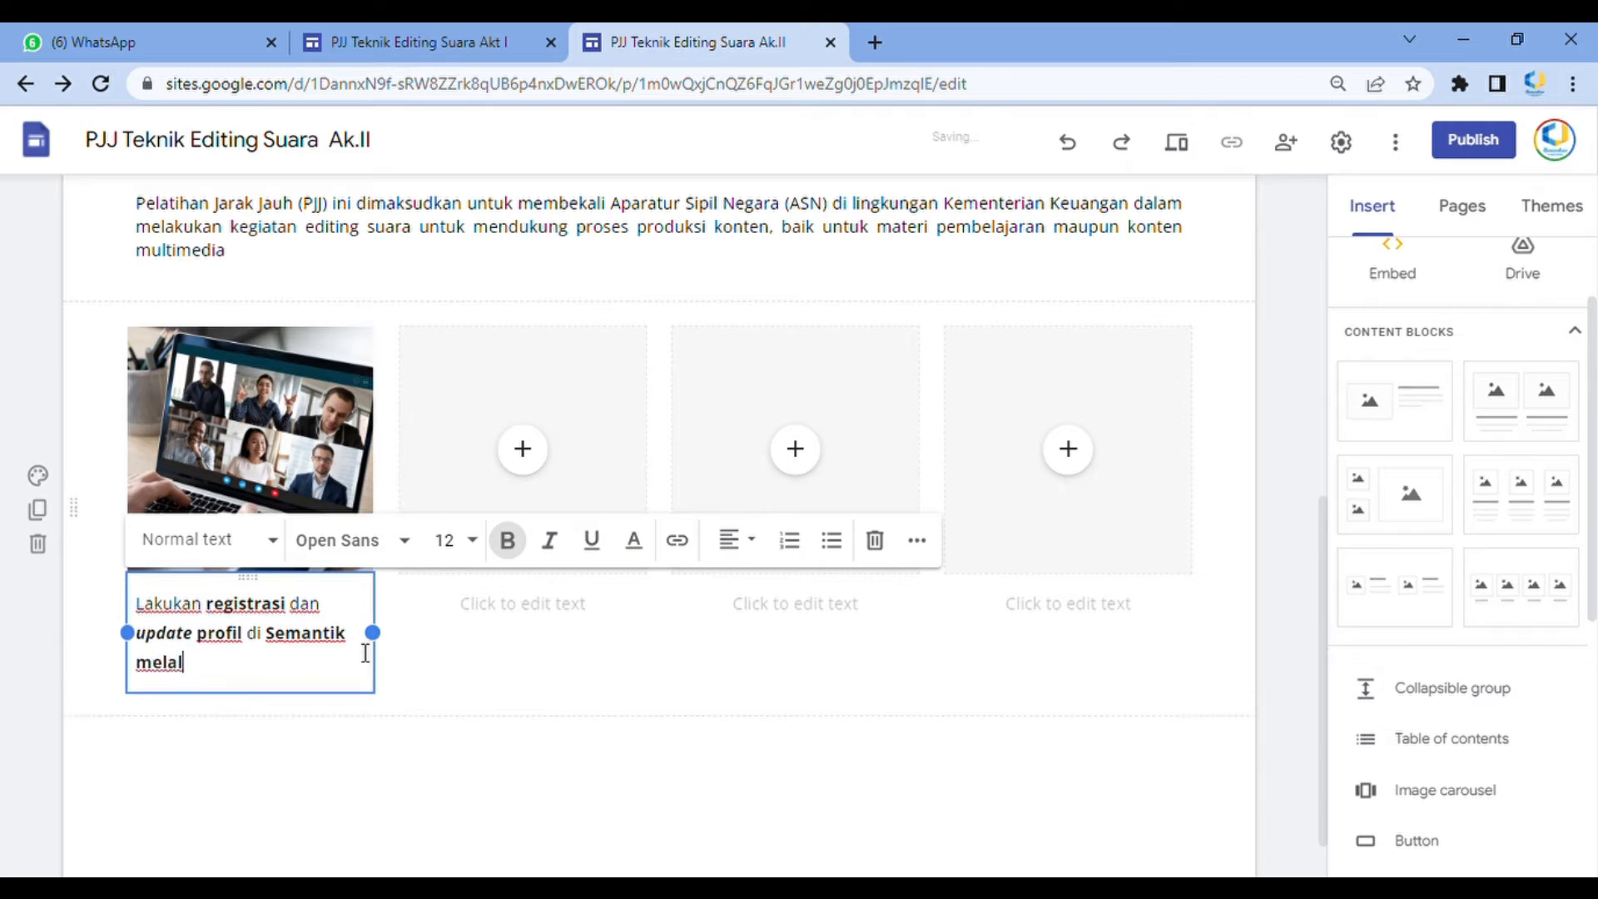
text(ui lik)
text(nk be)
text(rikut)
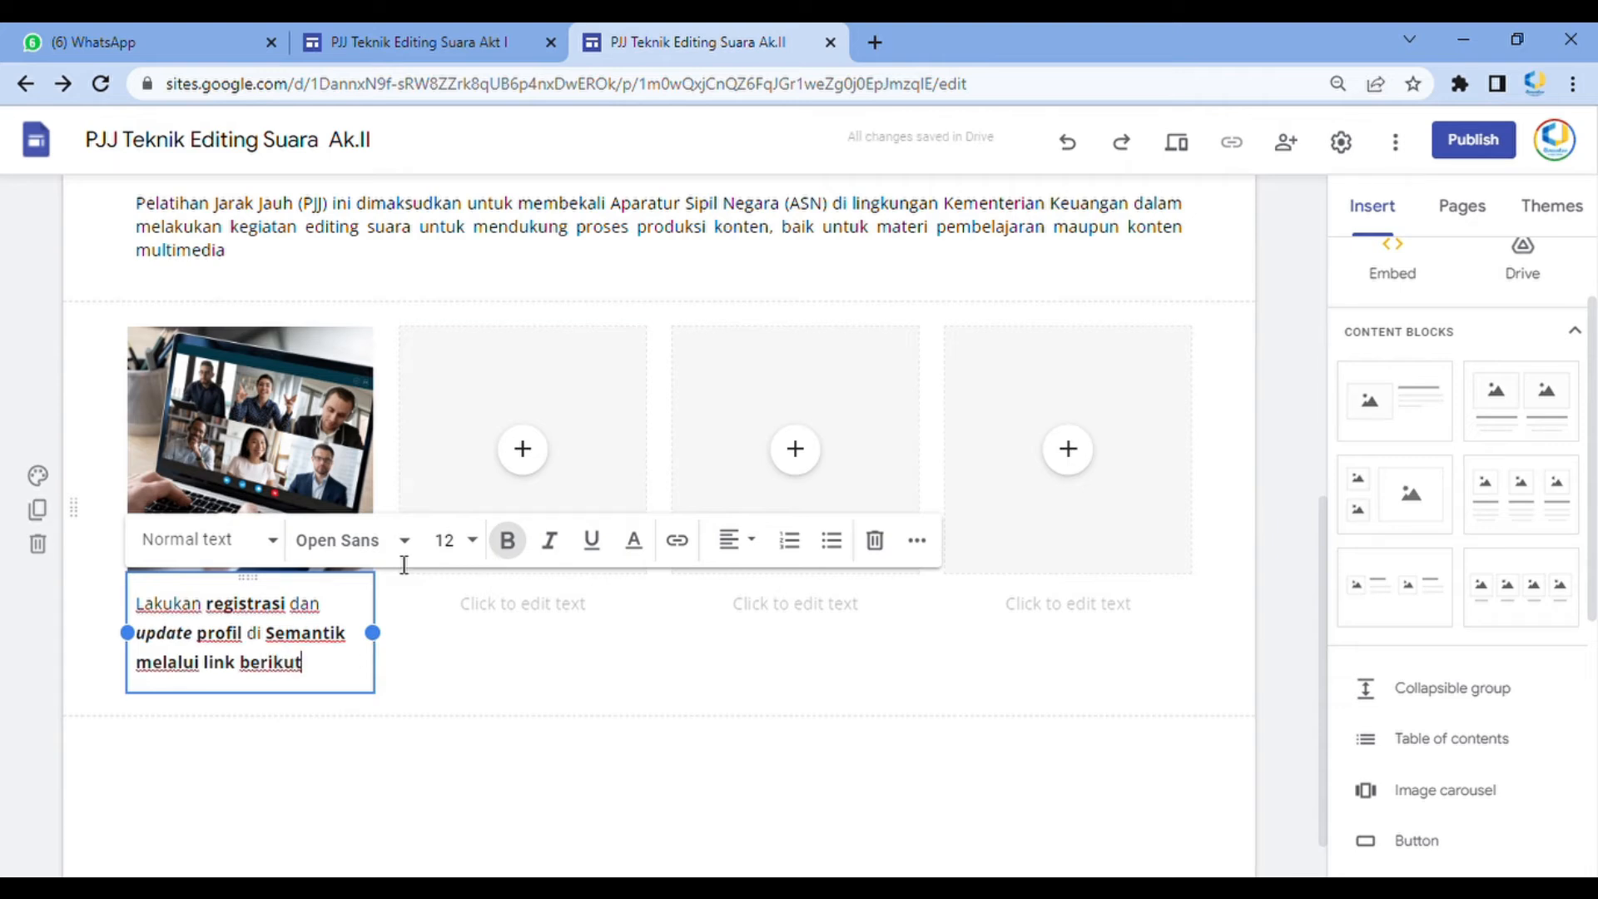
Link the words "link berikut" in the caption to google.com
drag(343, 676, 229, 673)
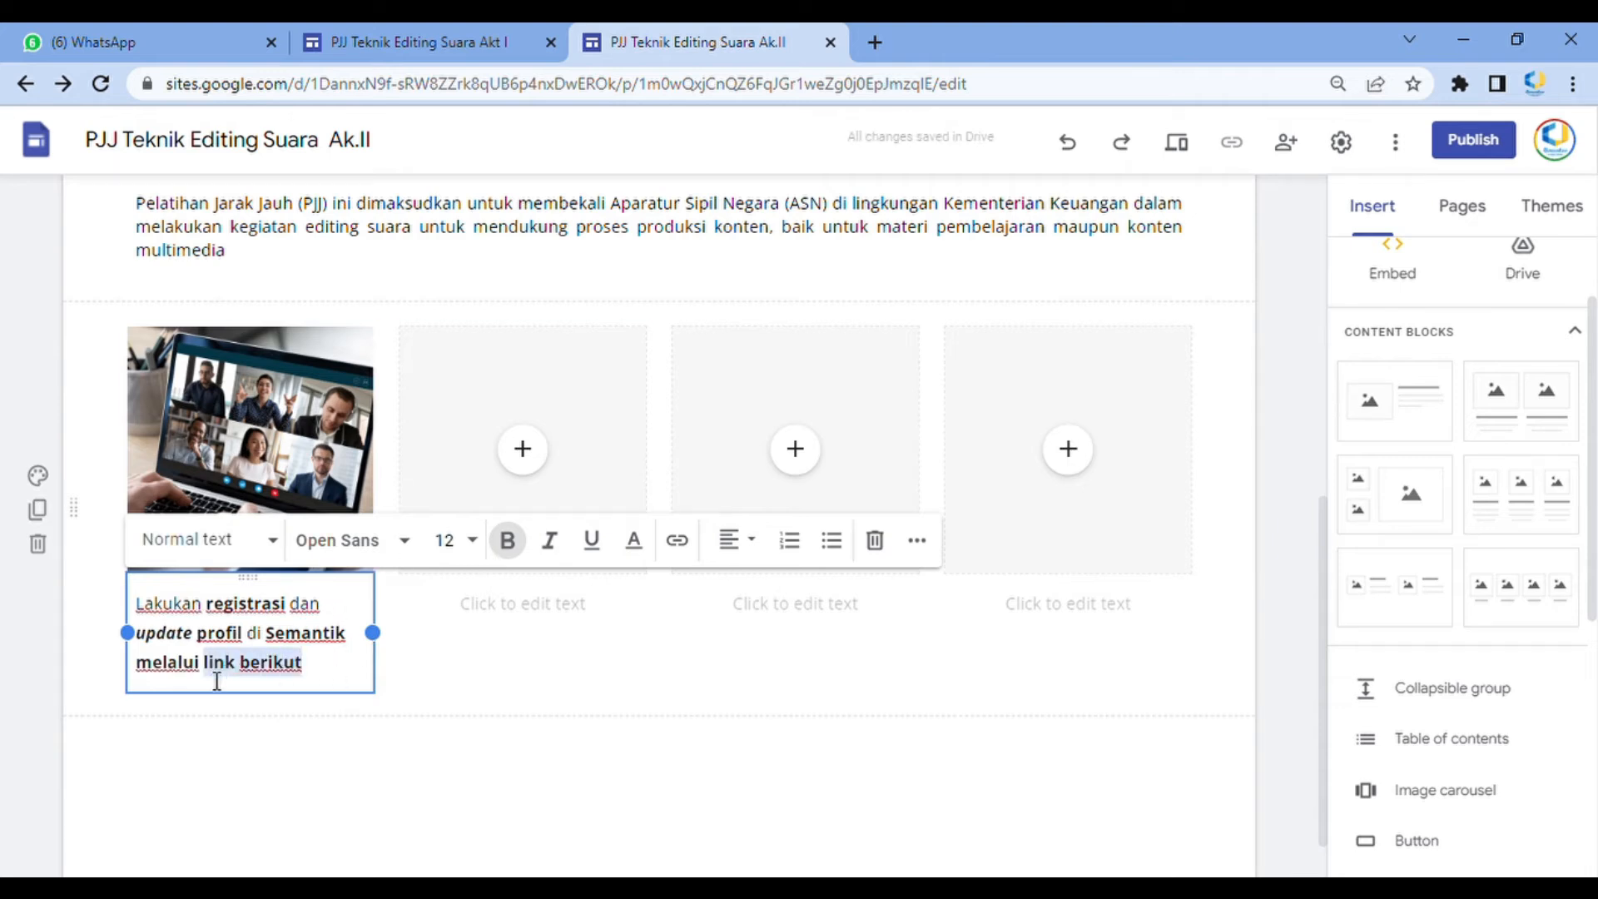
click(678, 540)
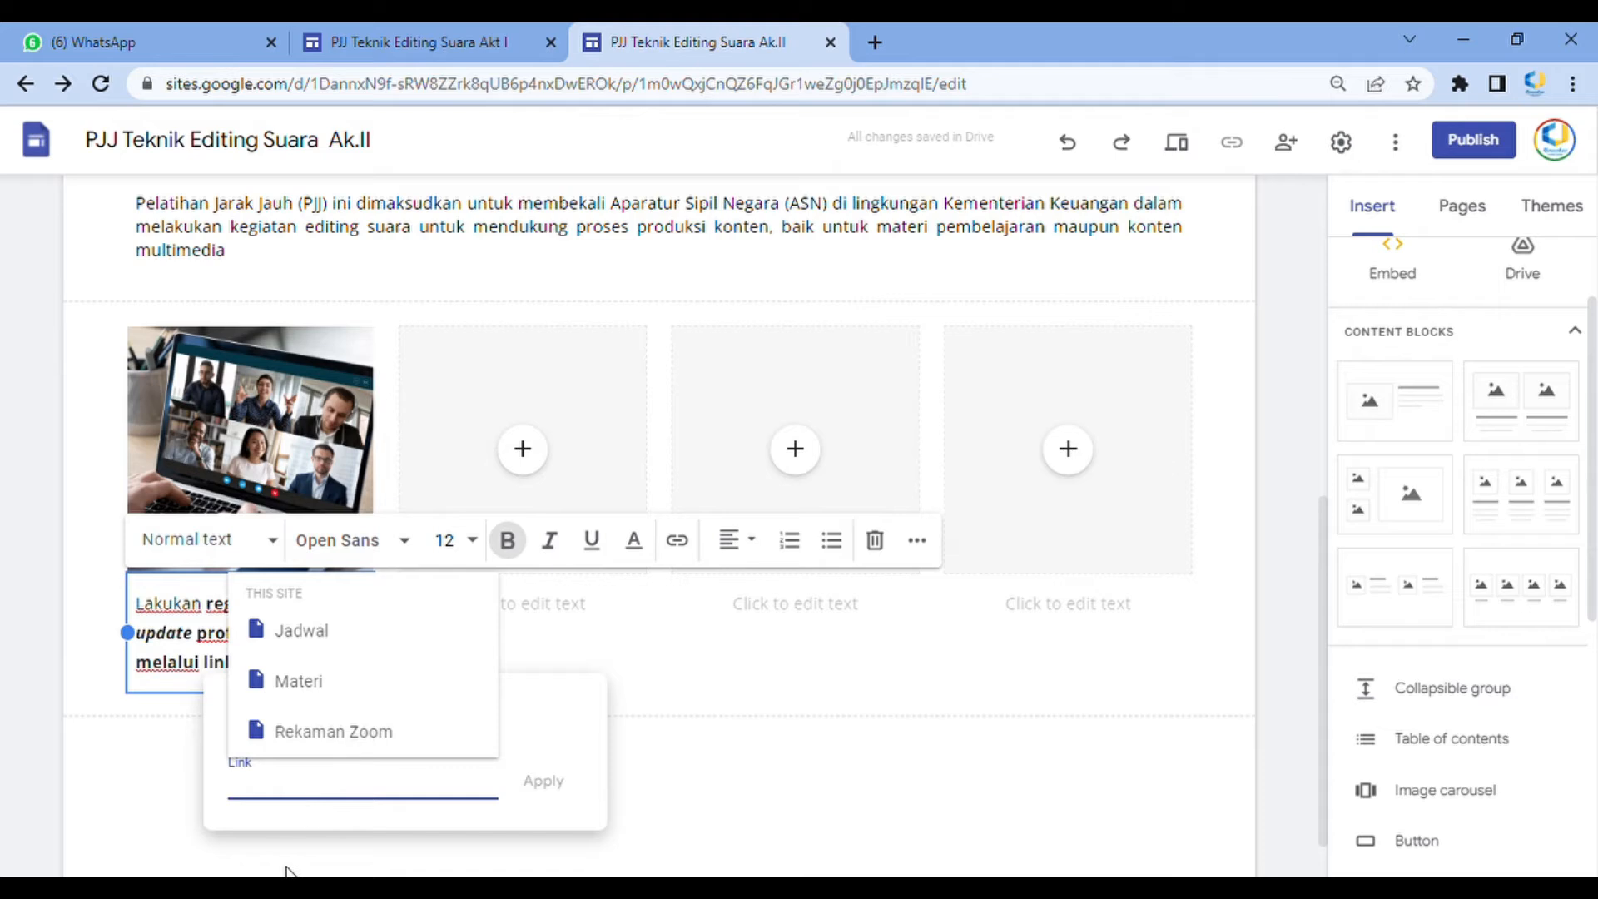
text(s)
key(BackSpace)
key(BackSpace)
text(google.com)
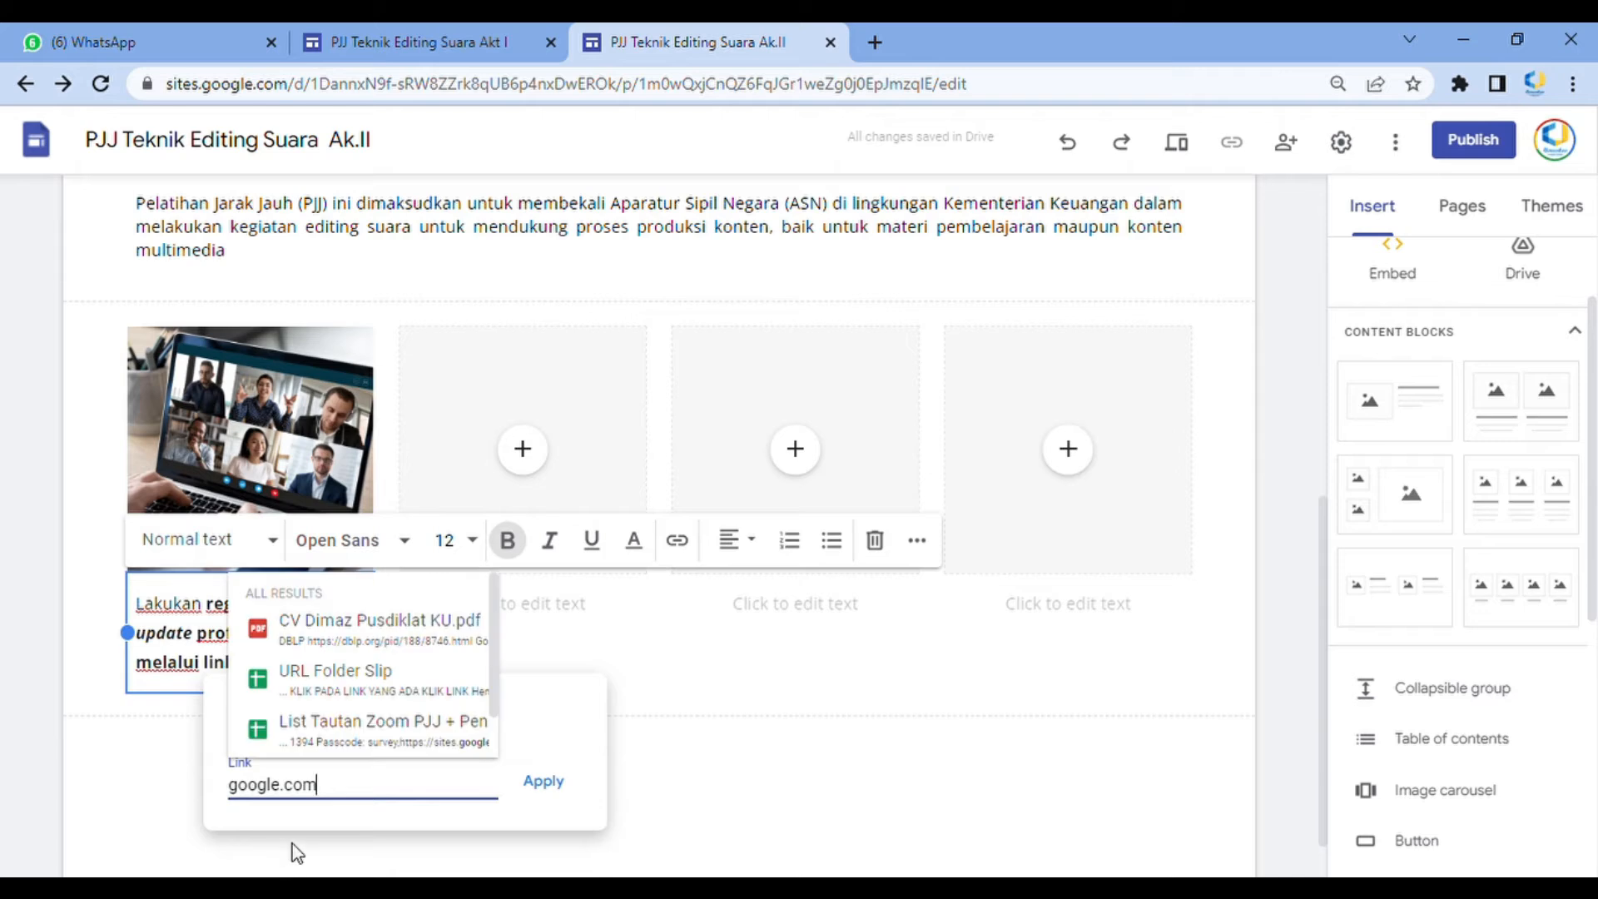
click(550, 787)
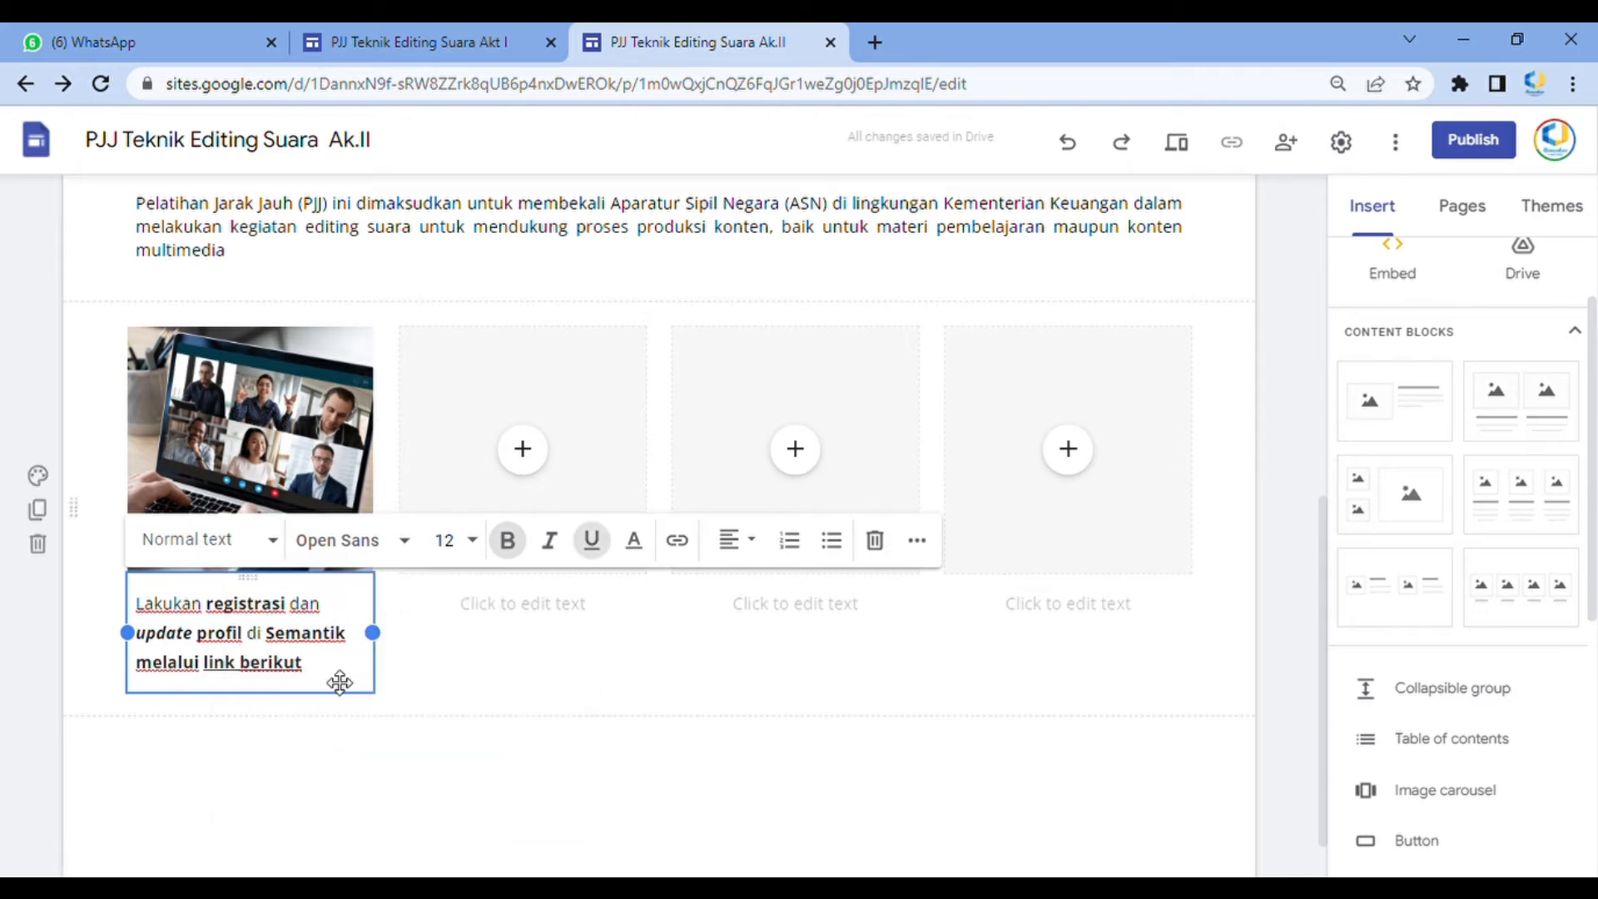
drag(308, 676, 215, 663)
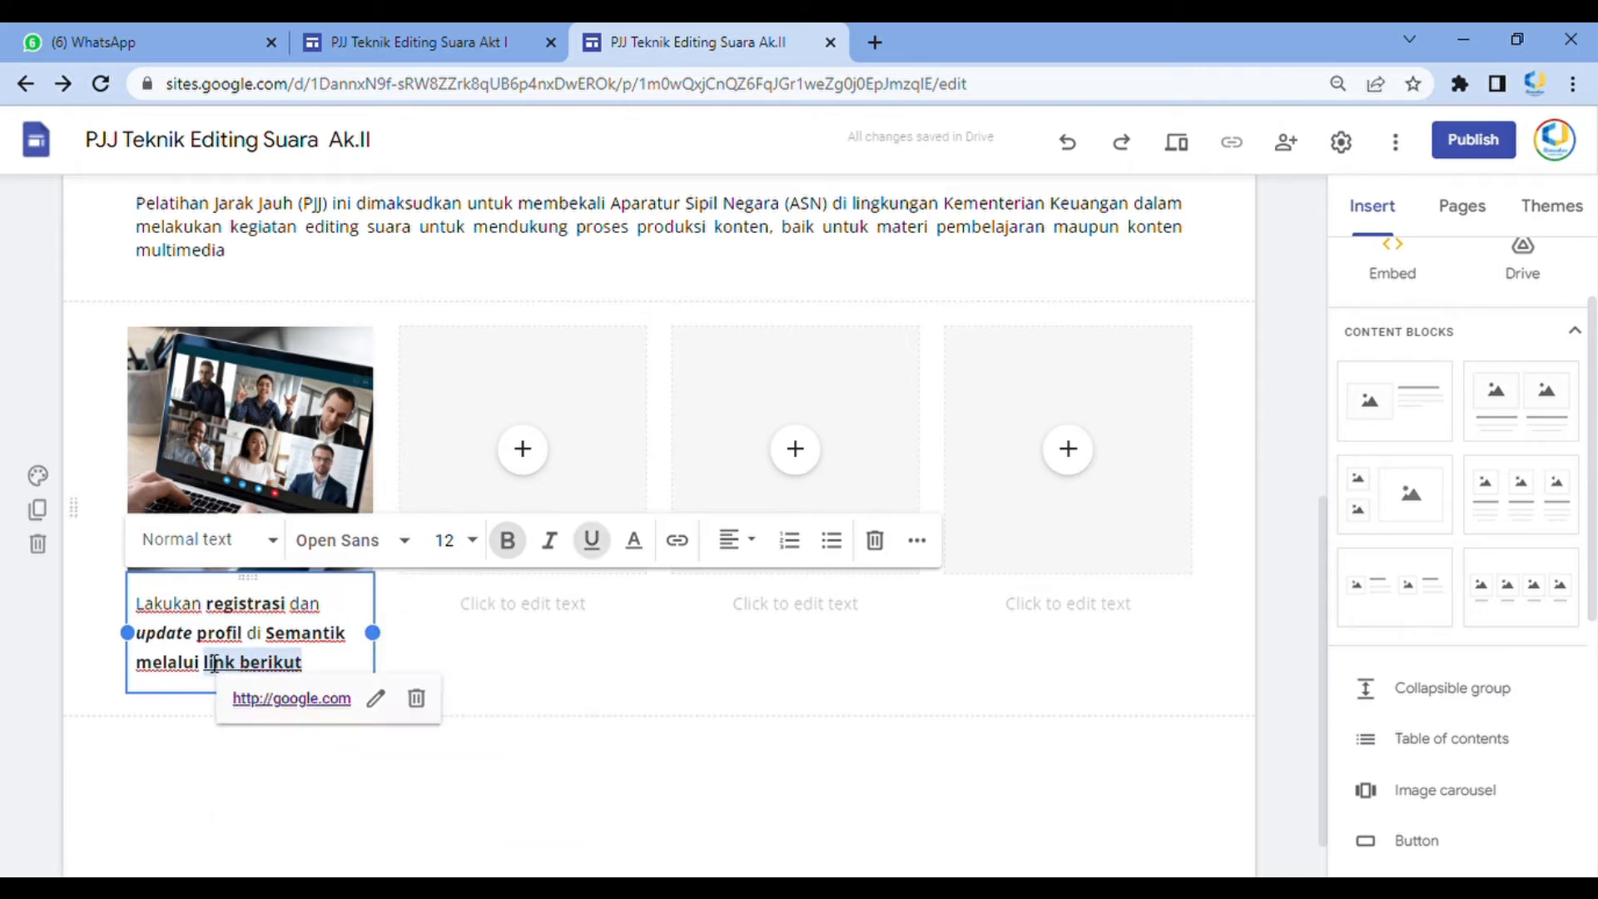
click(677, 541)
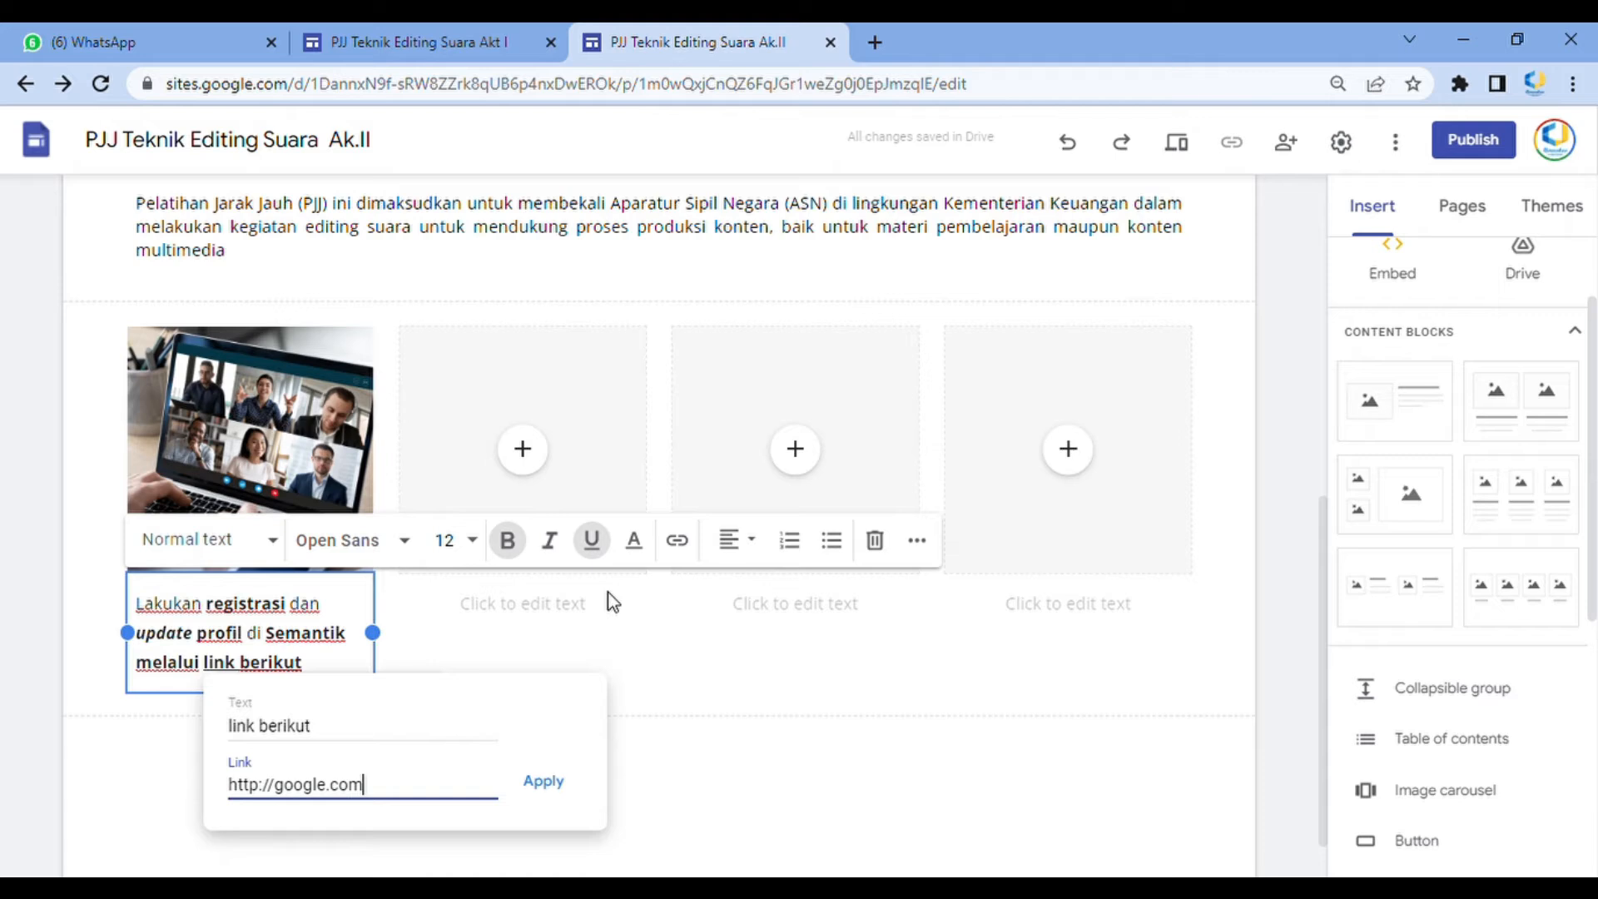
click(568, 789)
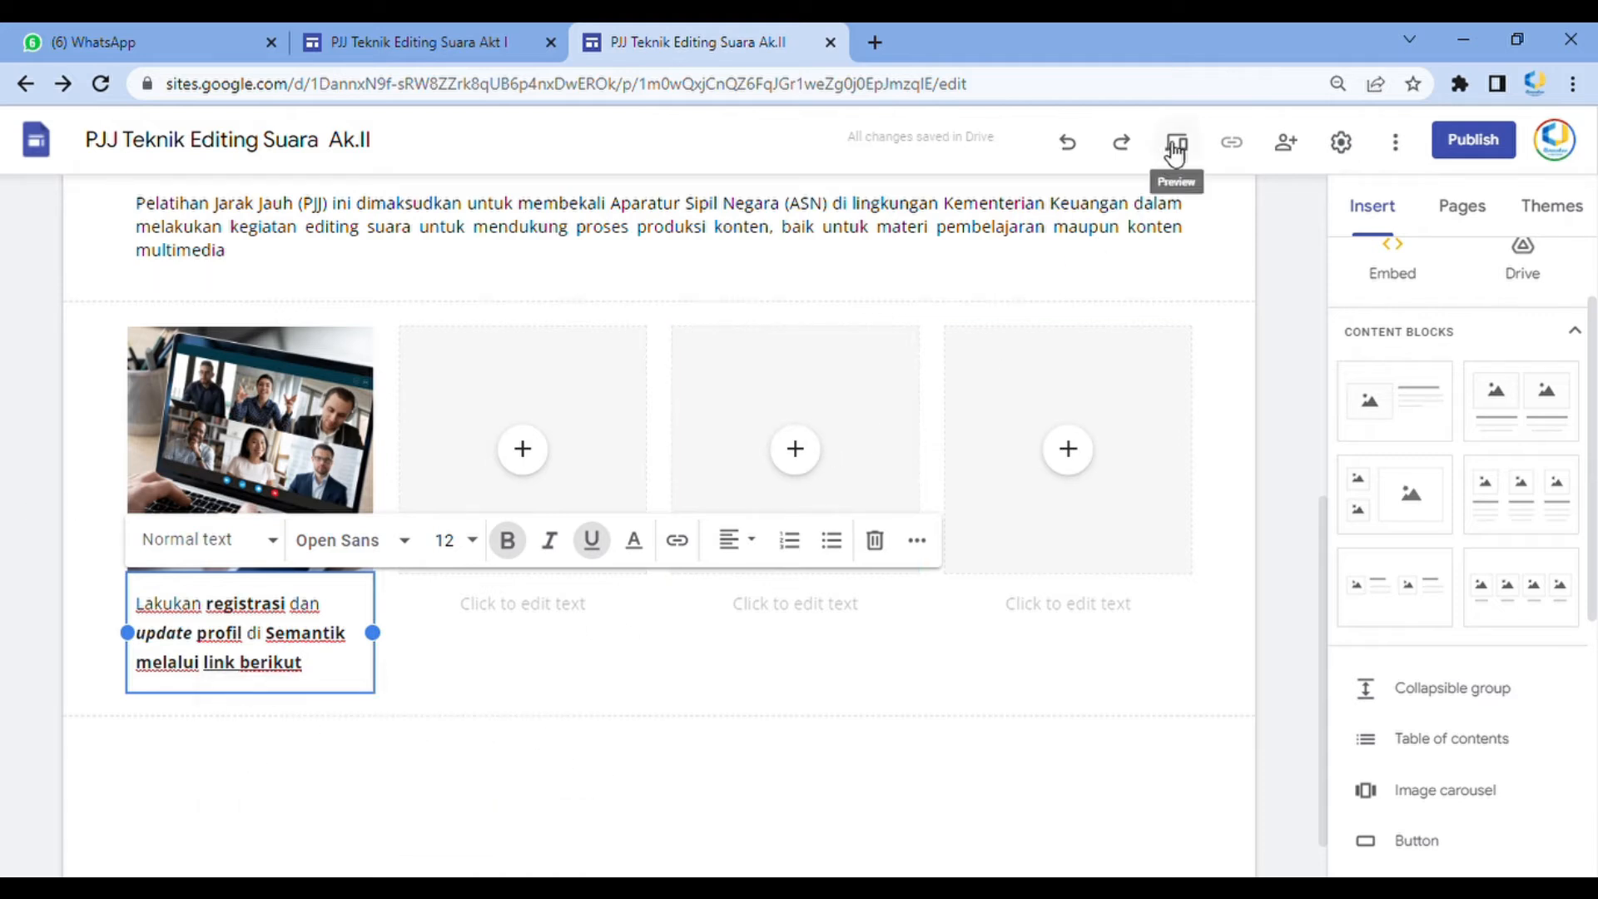
Preview the site and scroll through the Beranda page
click(1168, 143)
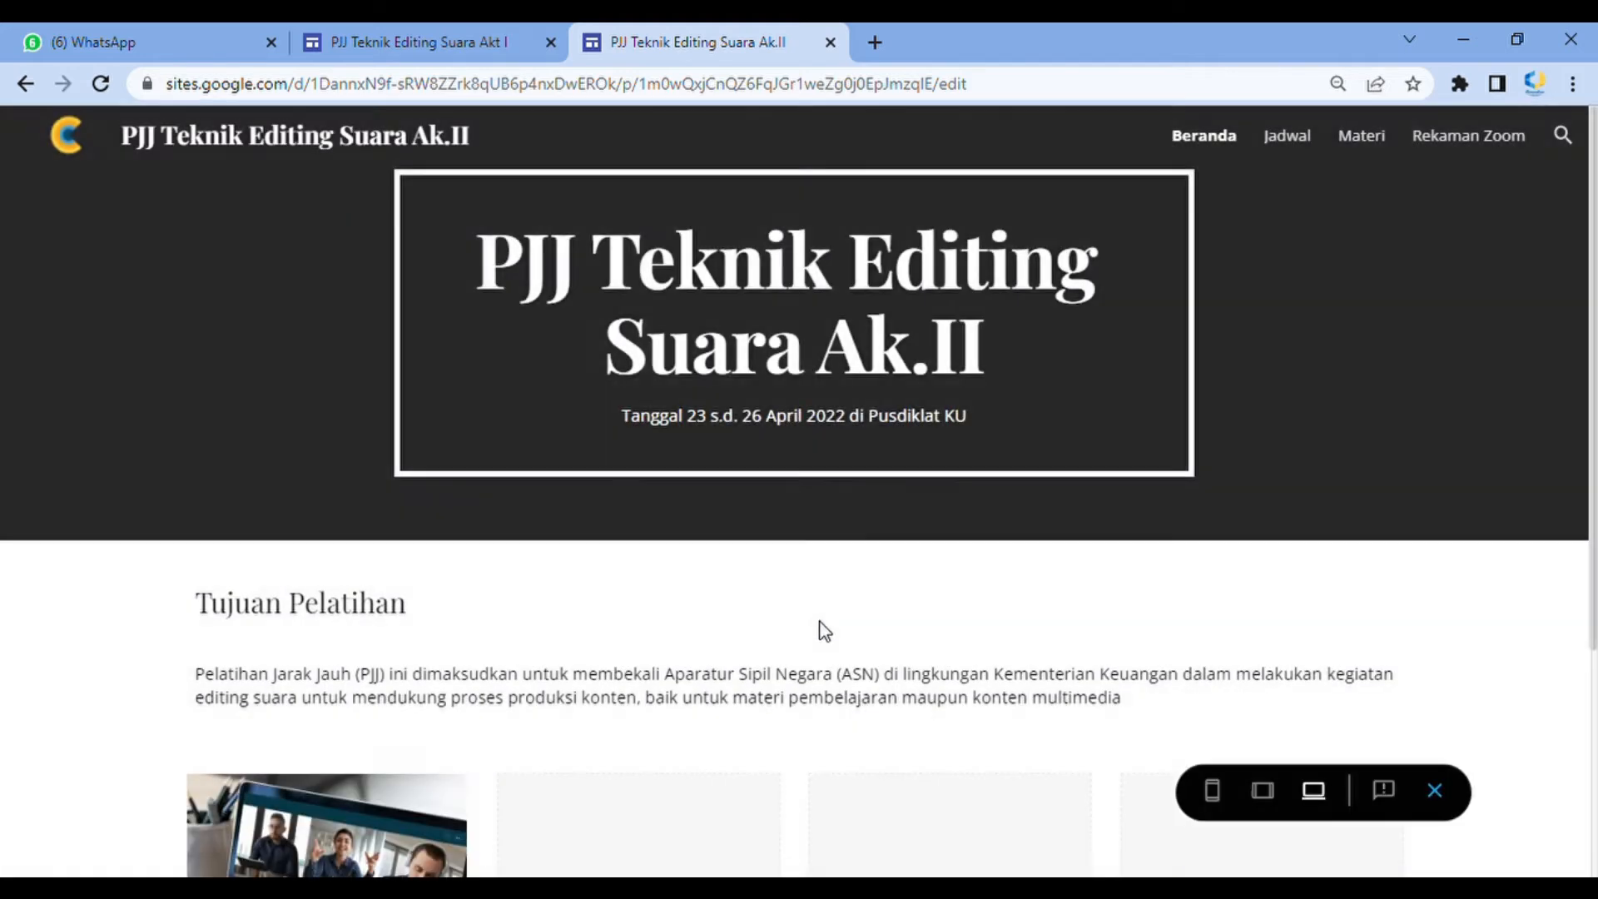
scroll(817, 632, down, 4)
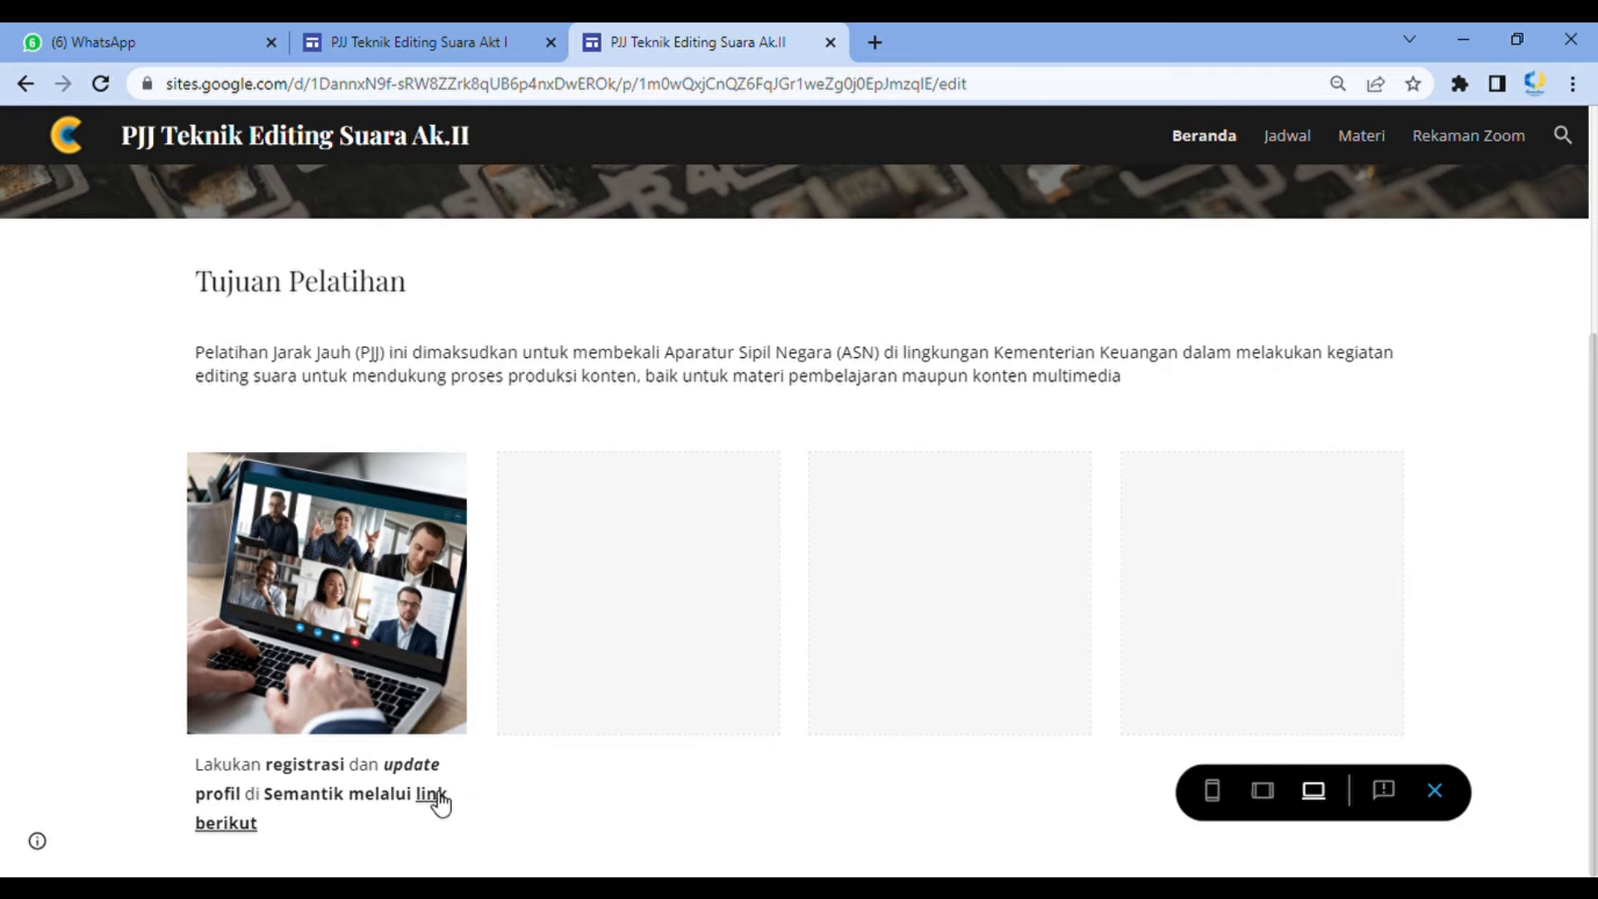
Test the caption's link in preview, return to the Ak.II site tab, and exit preview
click(438, 801)
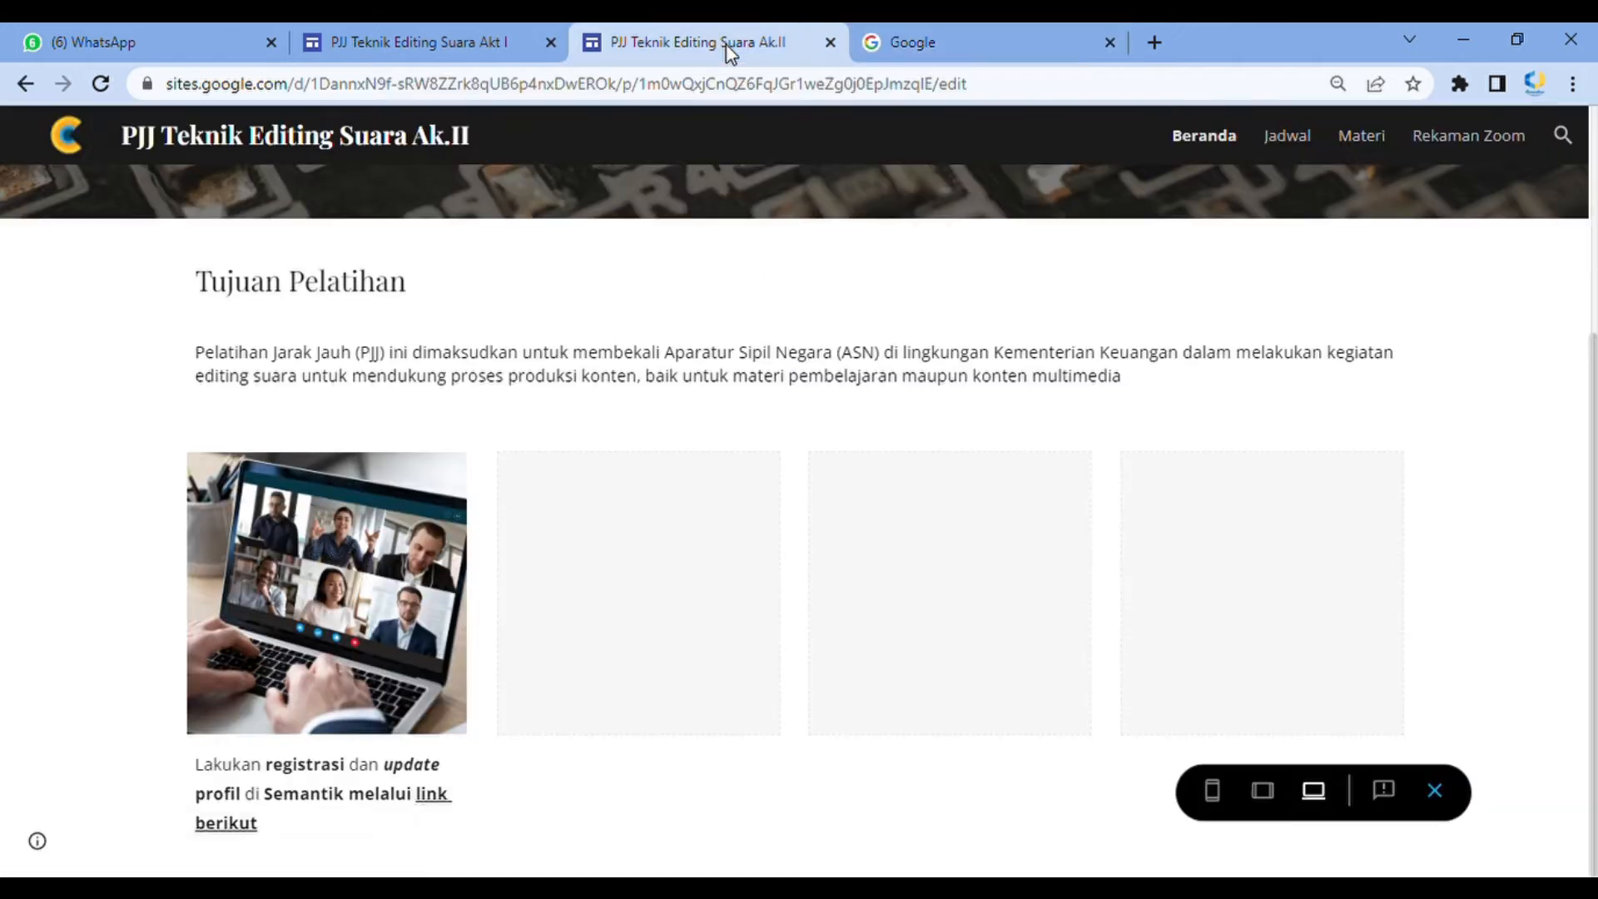
click(727, 47)
click(1435, 790)
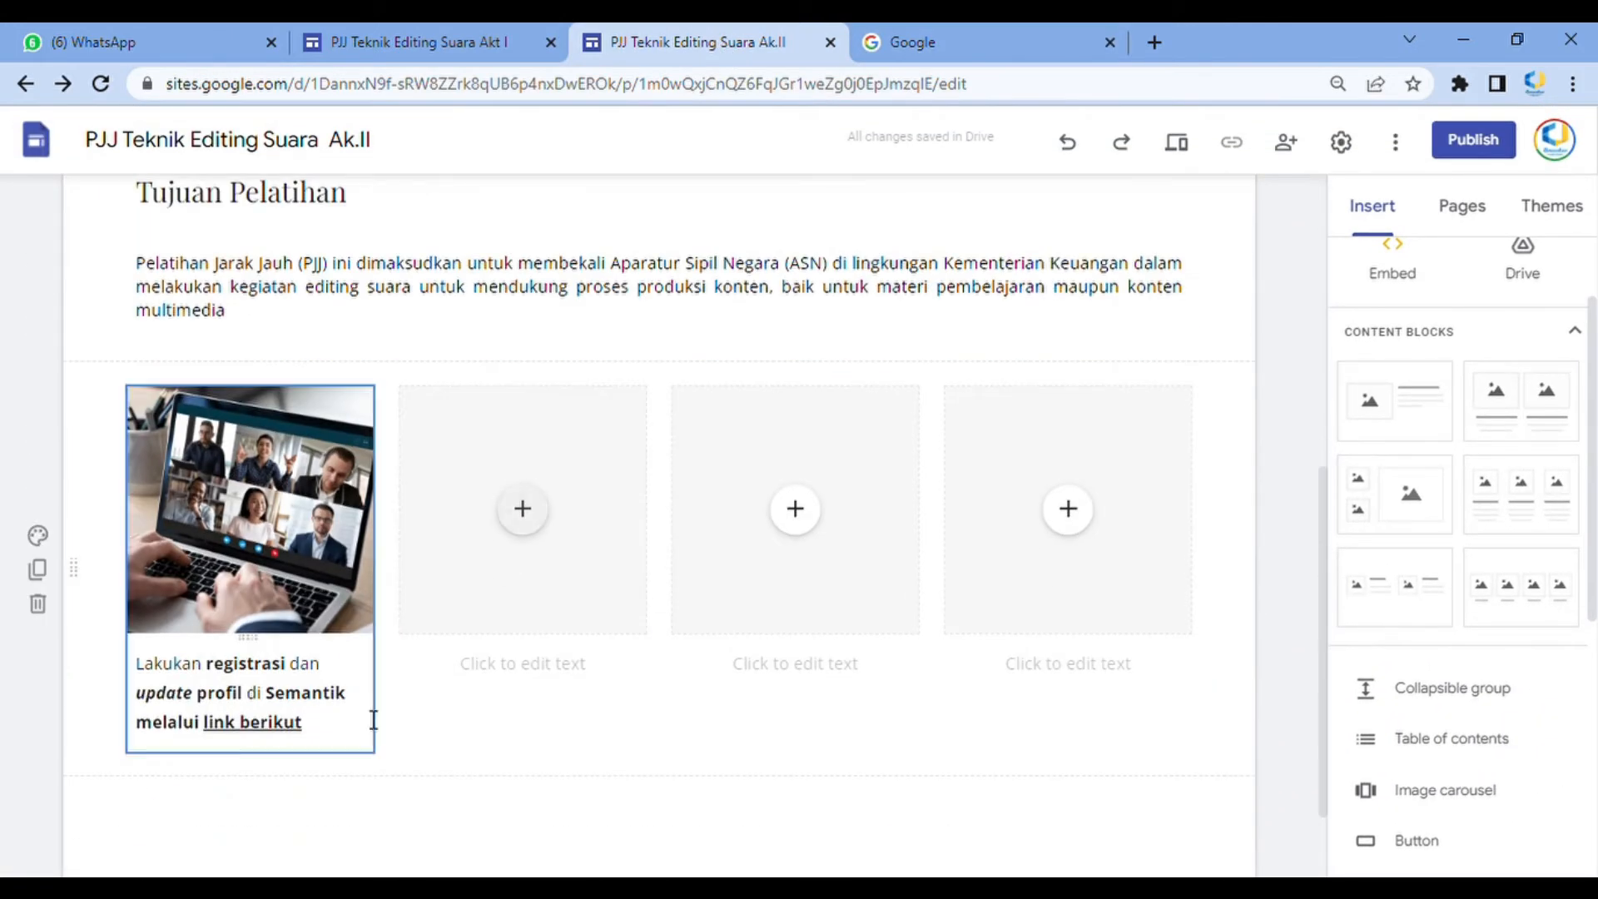
Color the linked words "link berikut" in the first column's caption blue
drag(331, 740, 216, 737)
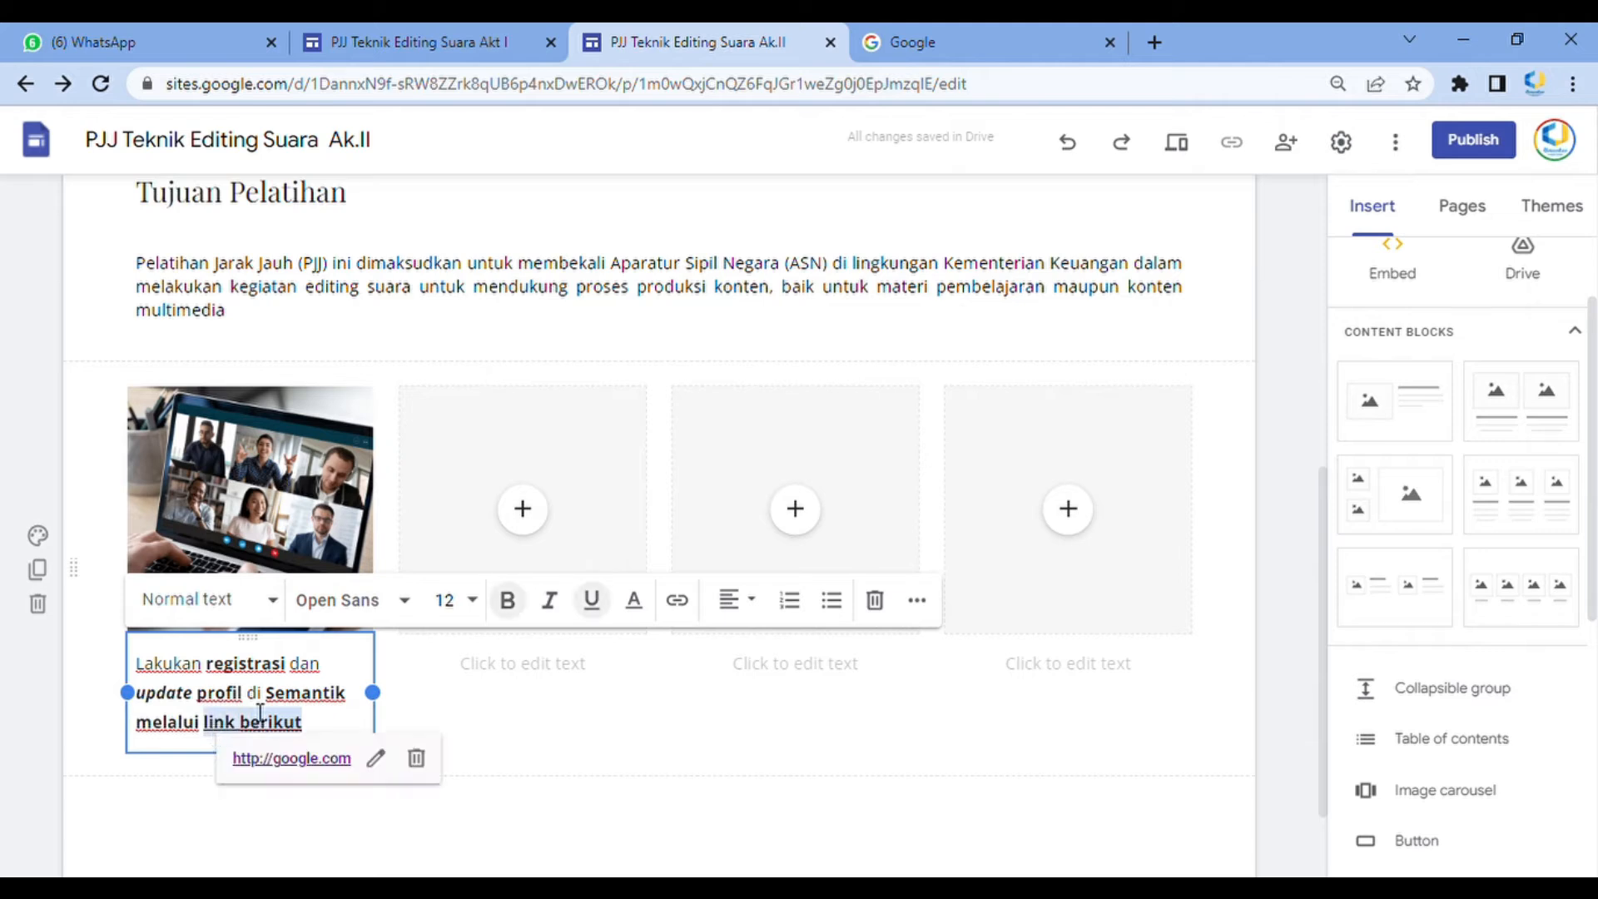
click(652, 617)
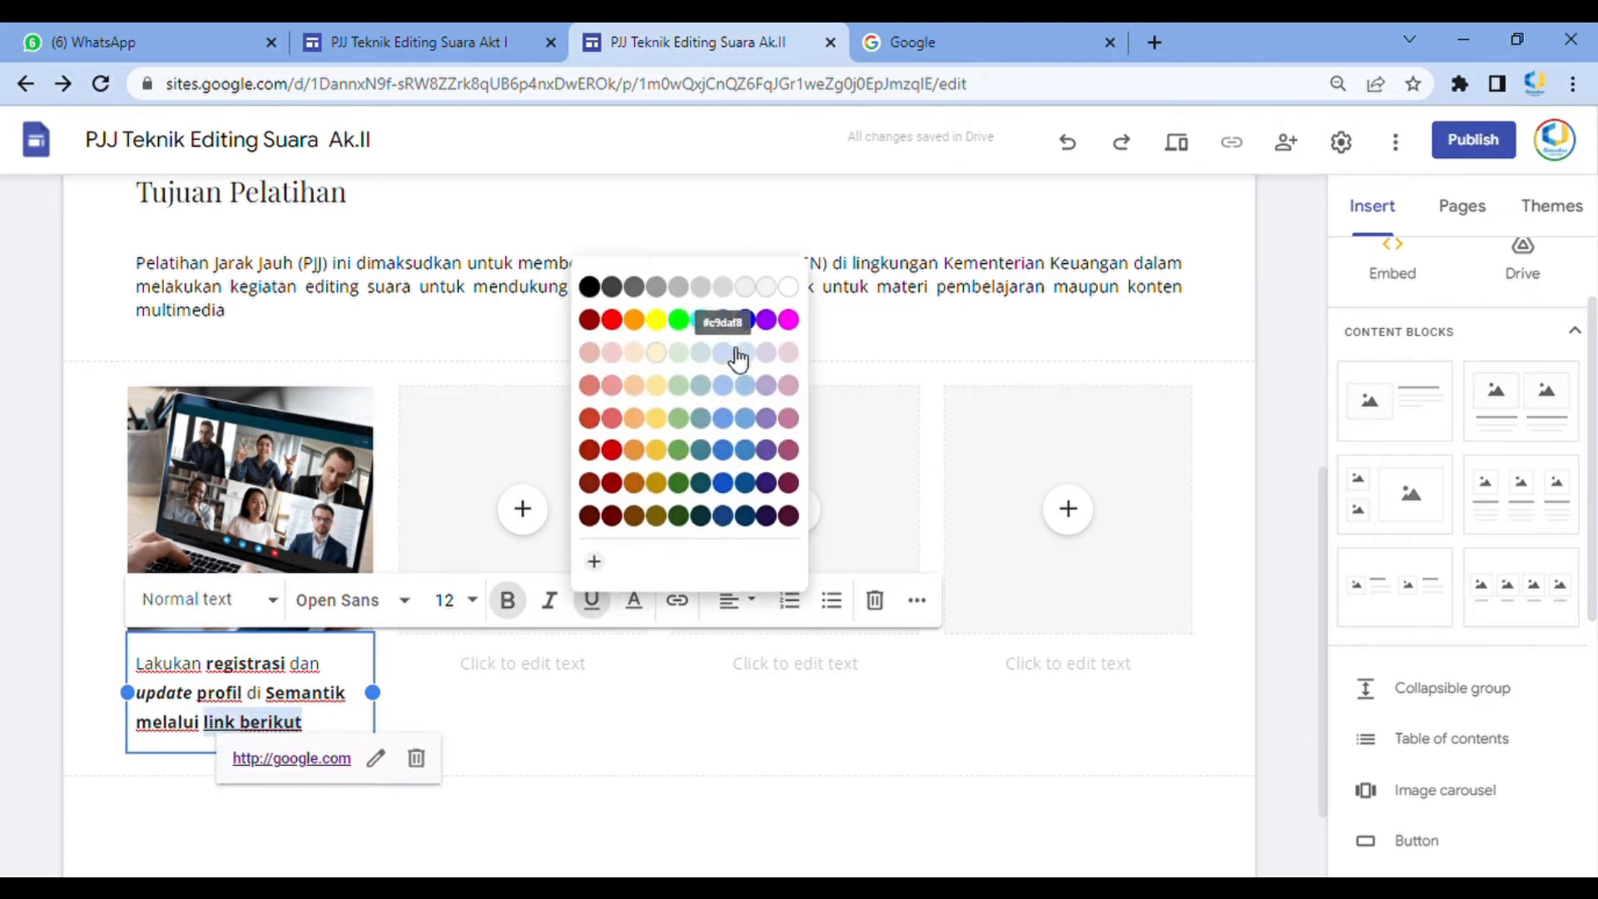
click(657, 710)
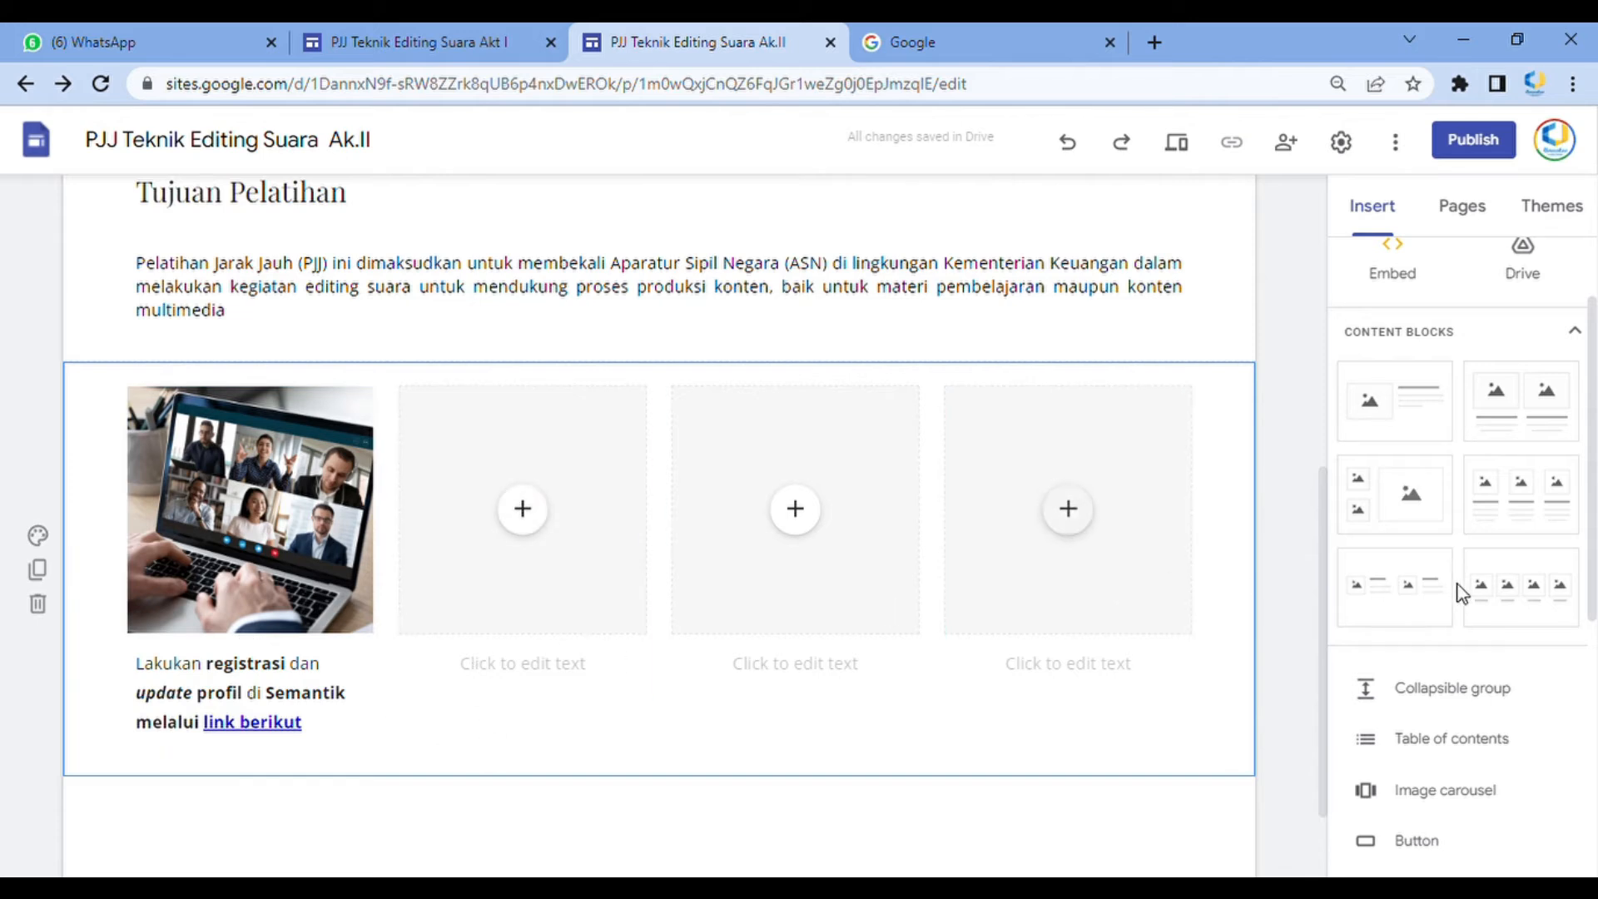
Copy the download instruction from the Akt I site and paste it as the second column's caption
scroll(1252, 557, down, 1)
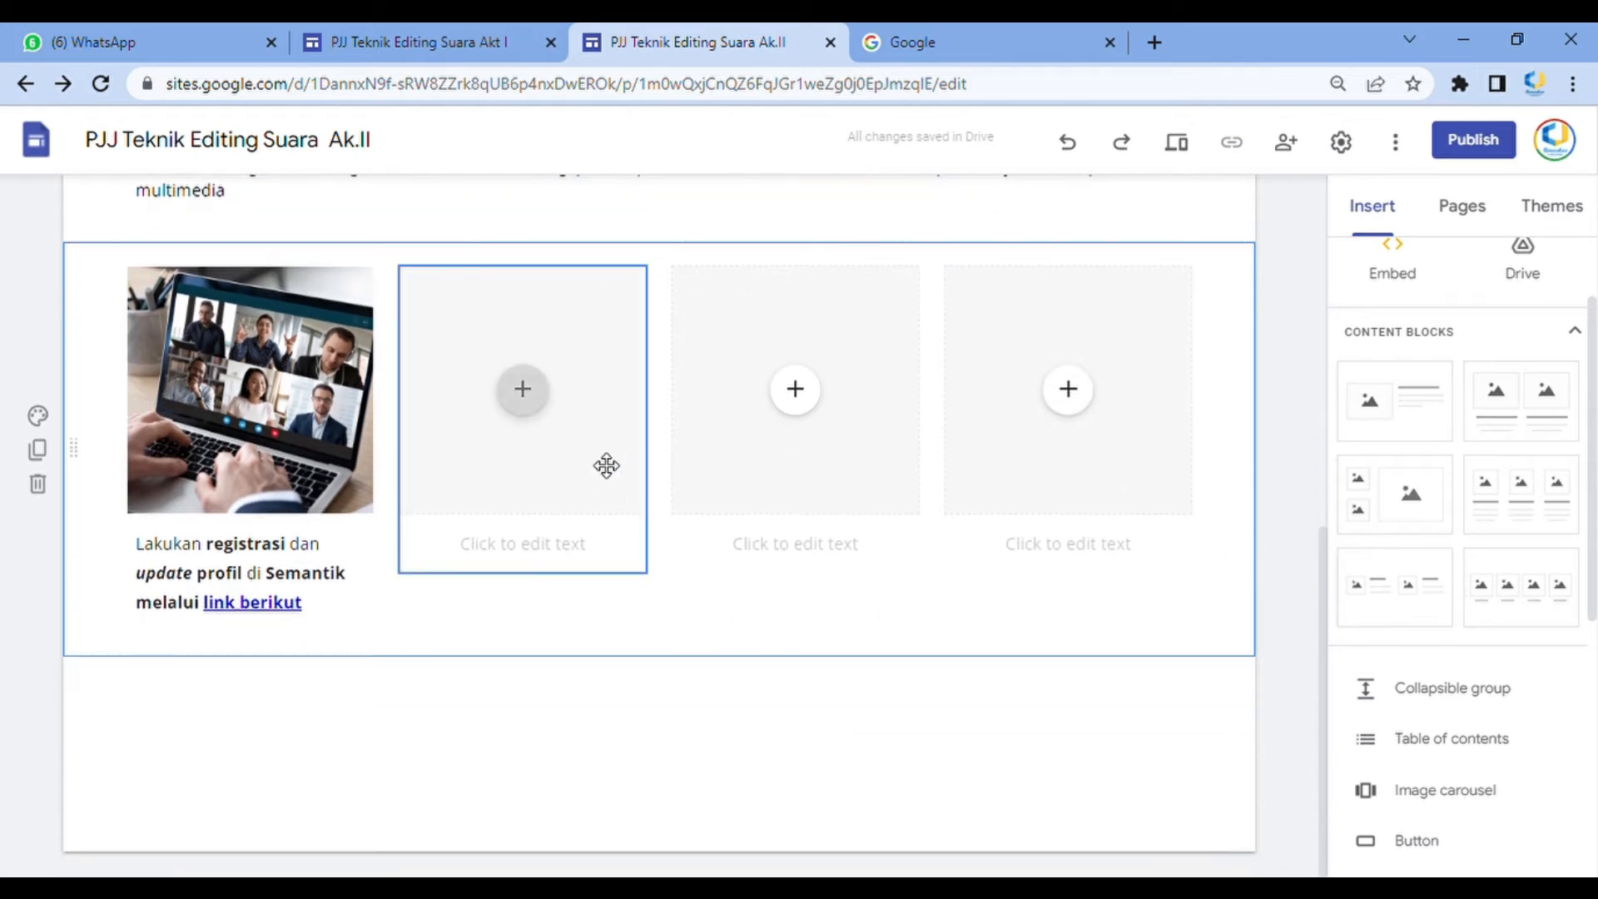
click(476, 33)
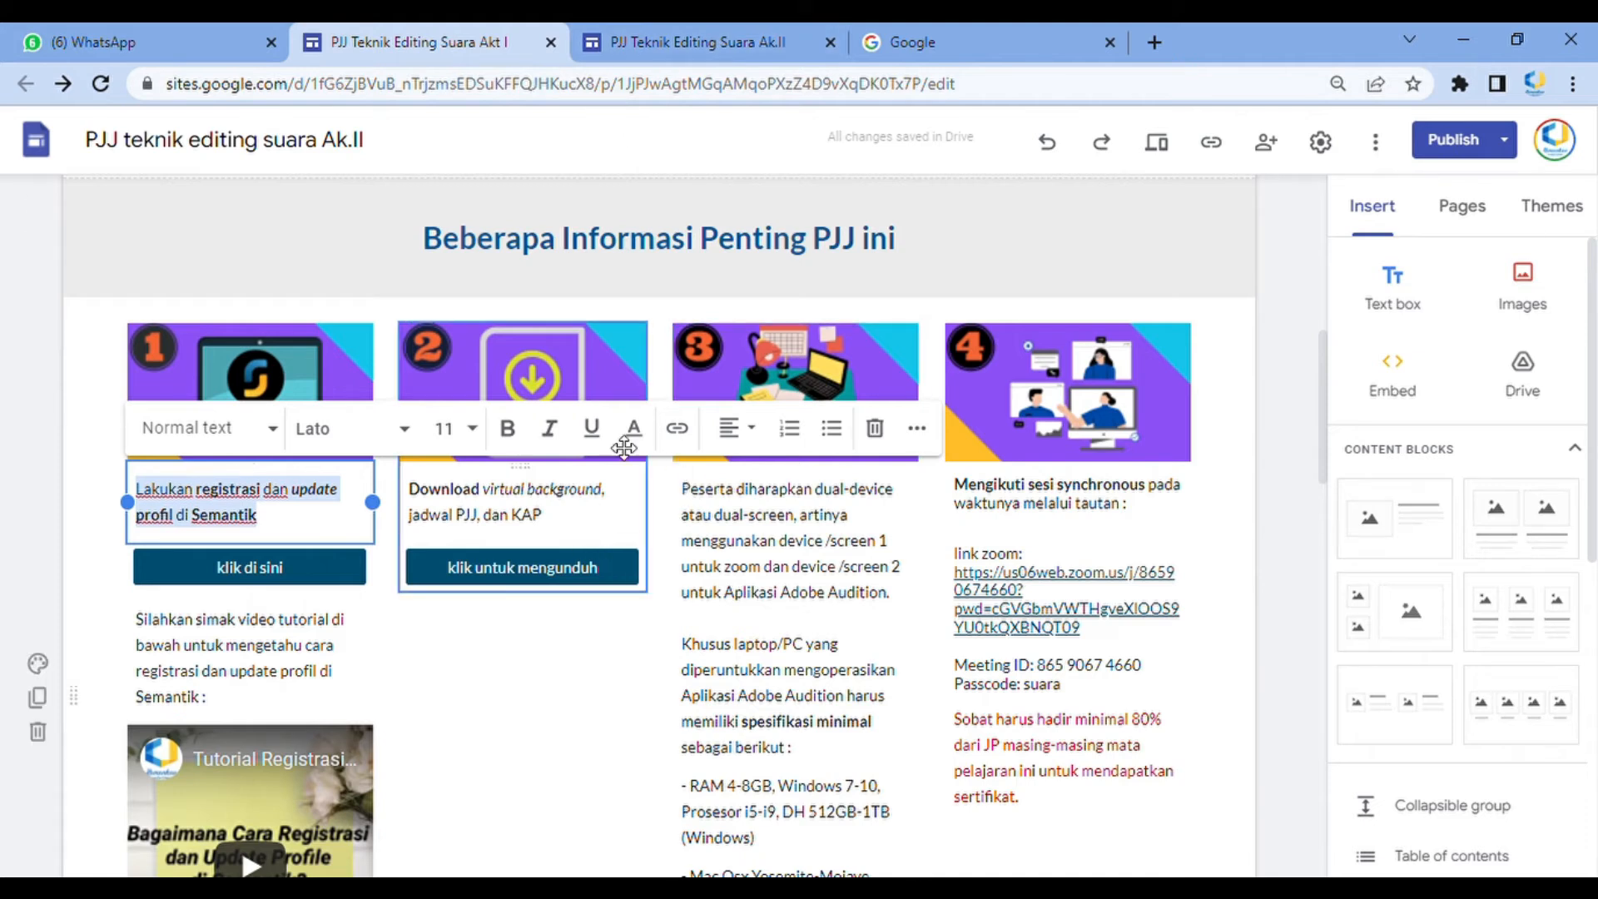
drag(574, 515, 406, 489)
key(ctrl+c)
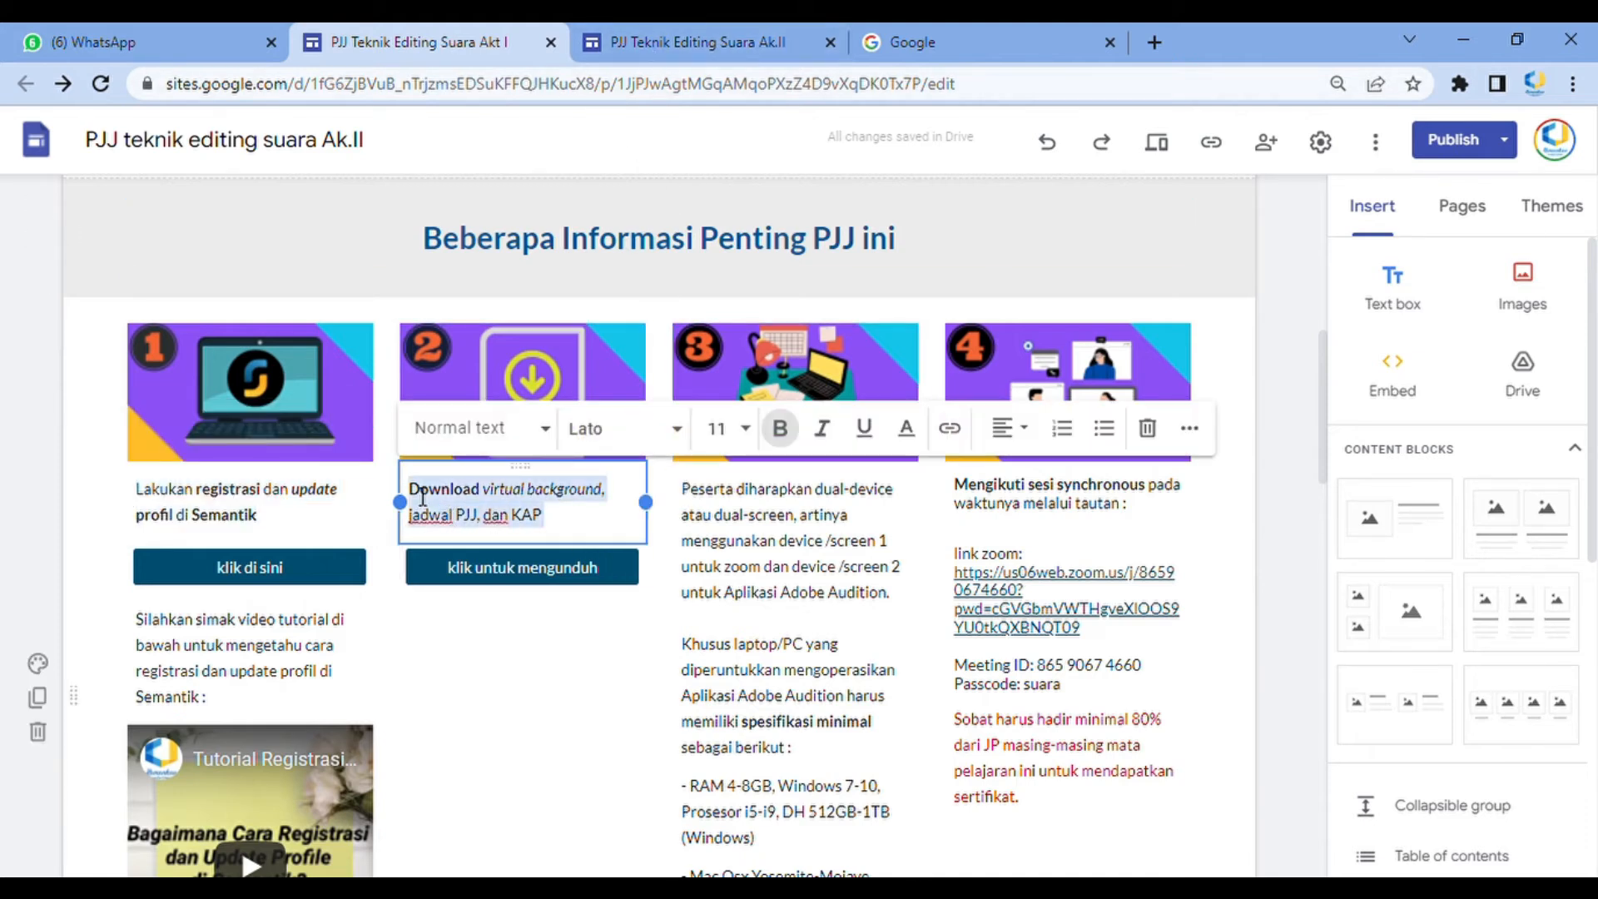
click(791, 33)
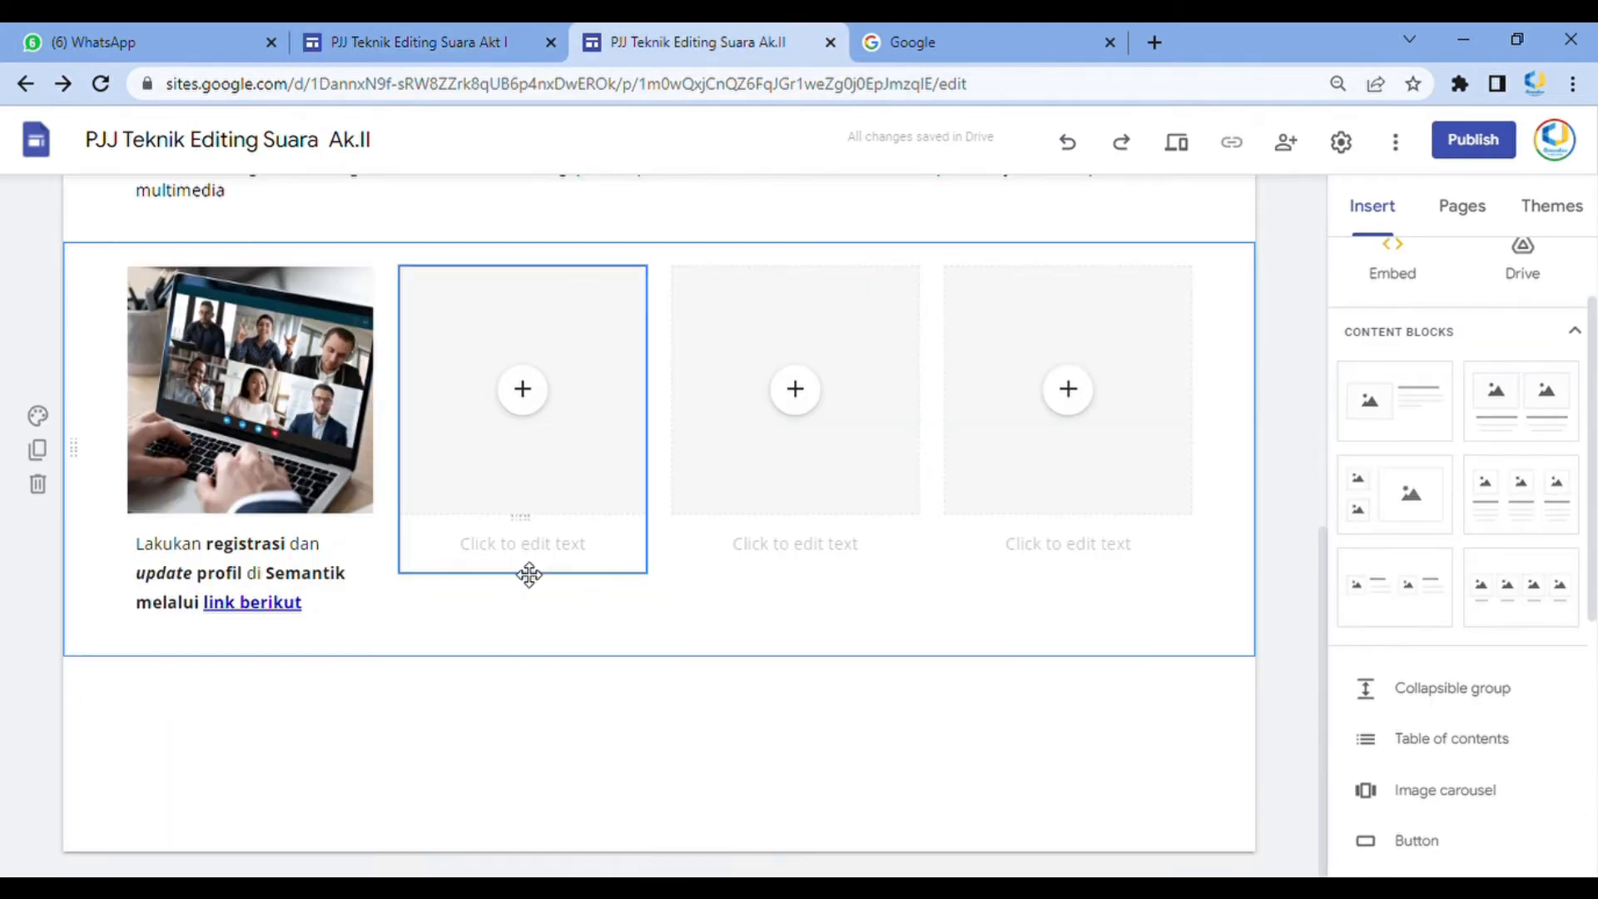
click(533, 550)
key(ctrl+v)
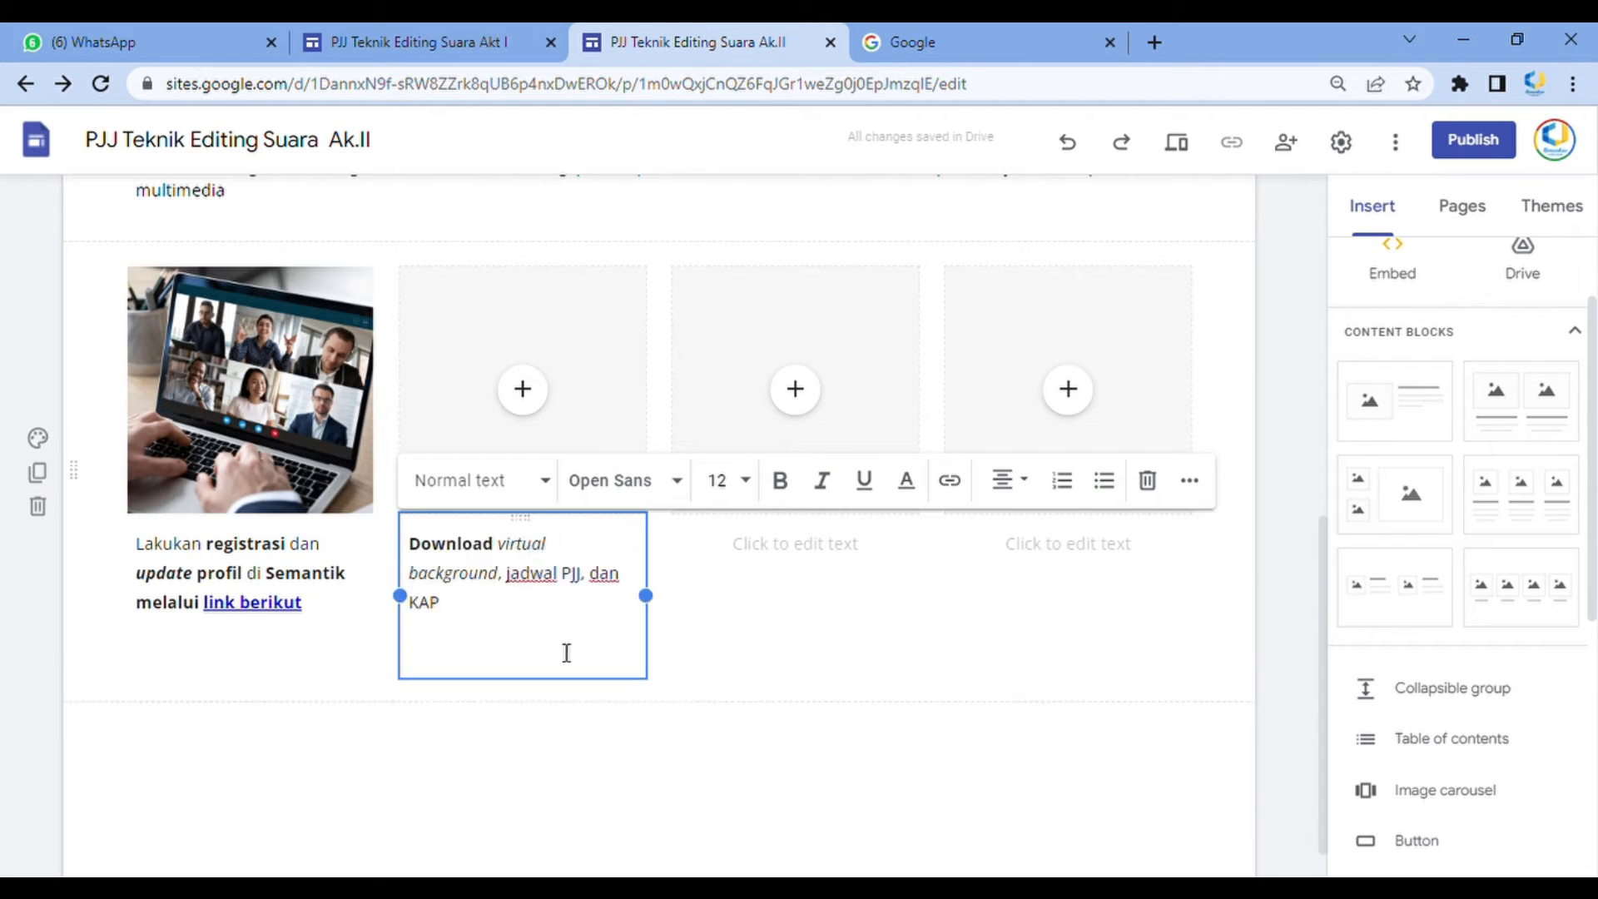
key(BackSpace)
Upload a circuit-board image into the second column's image placeholder
click(524, 392)
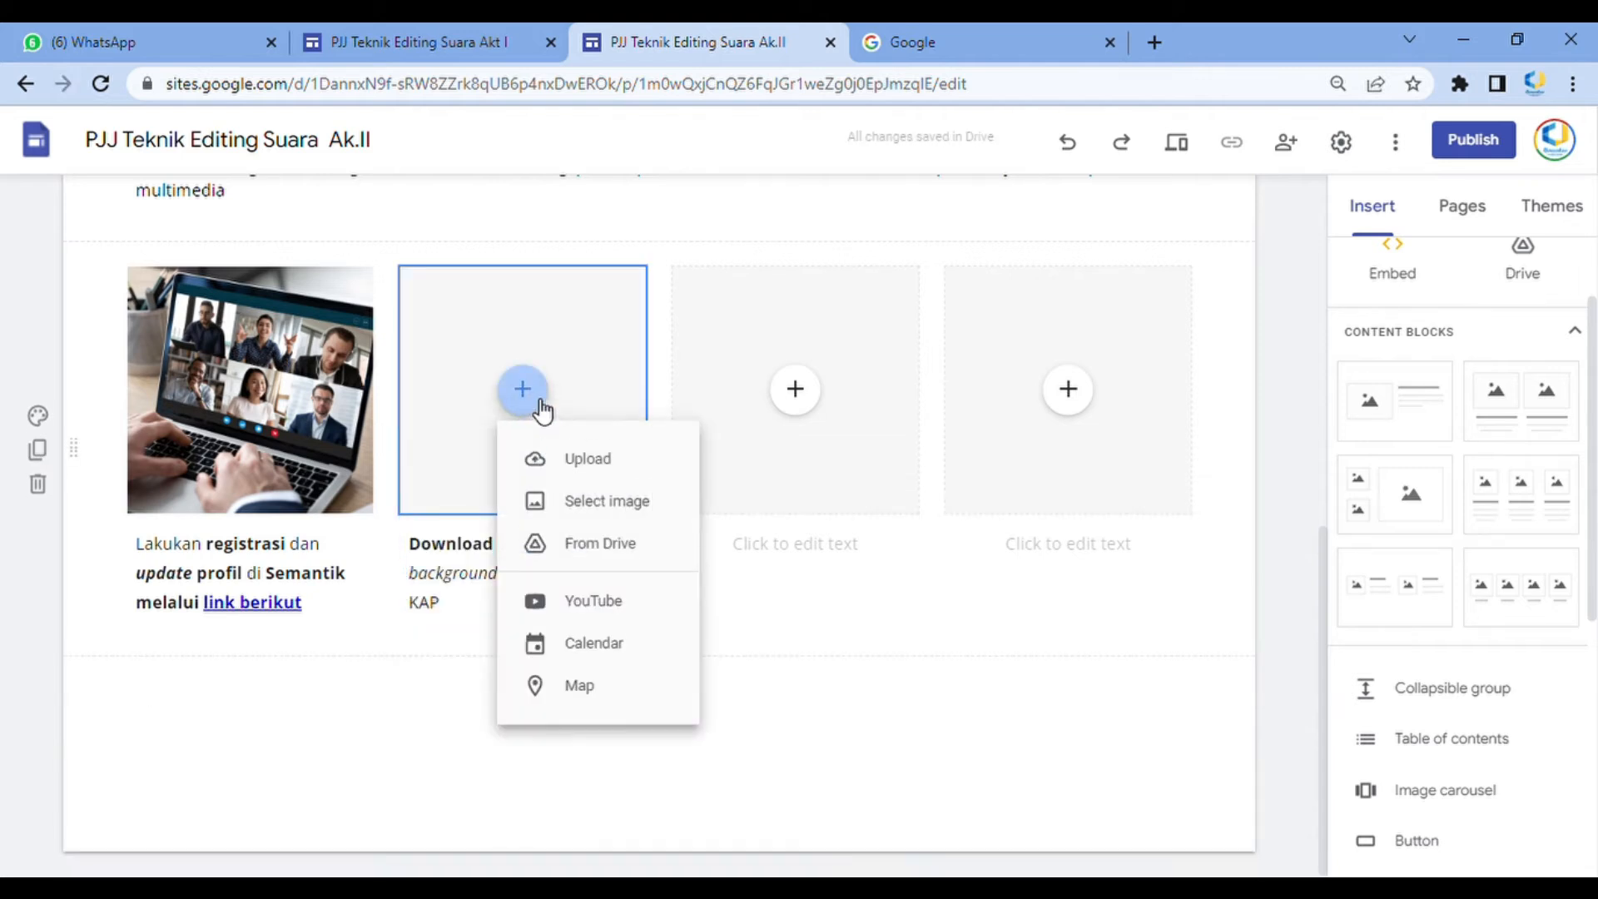
click(571, 458)
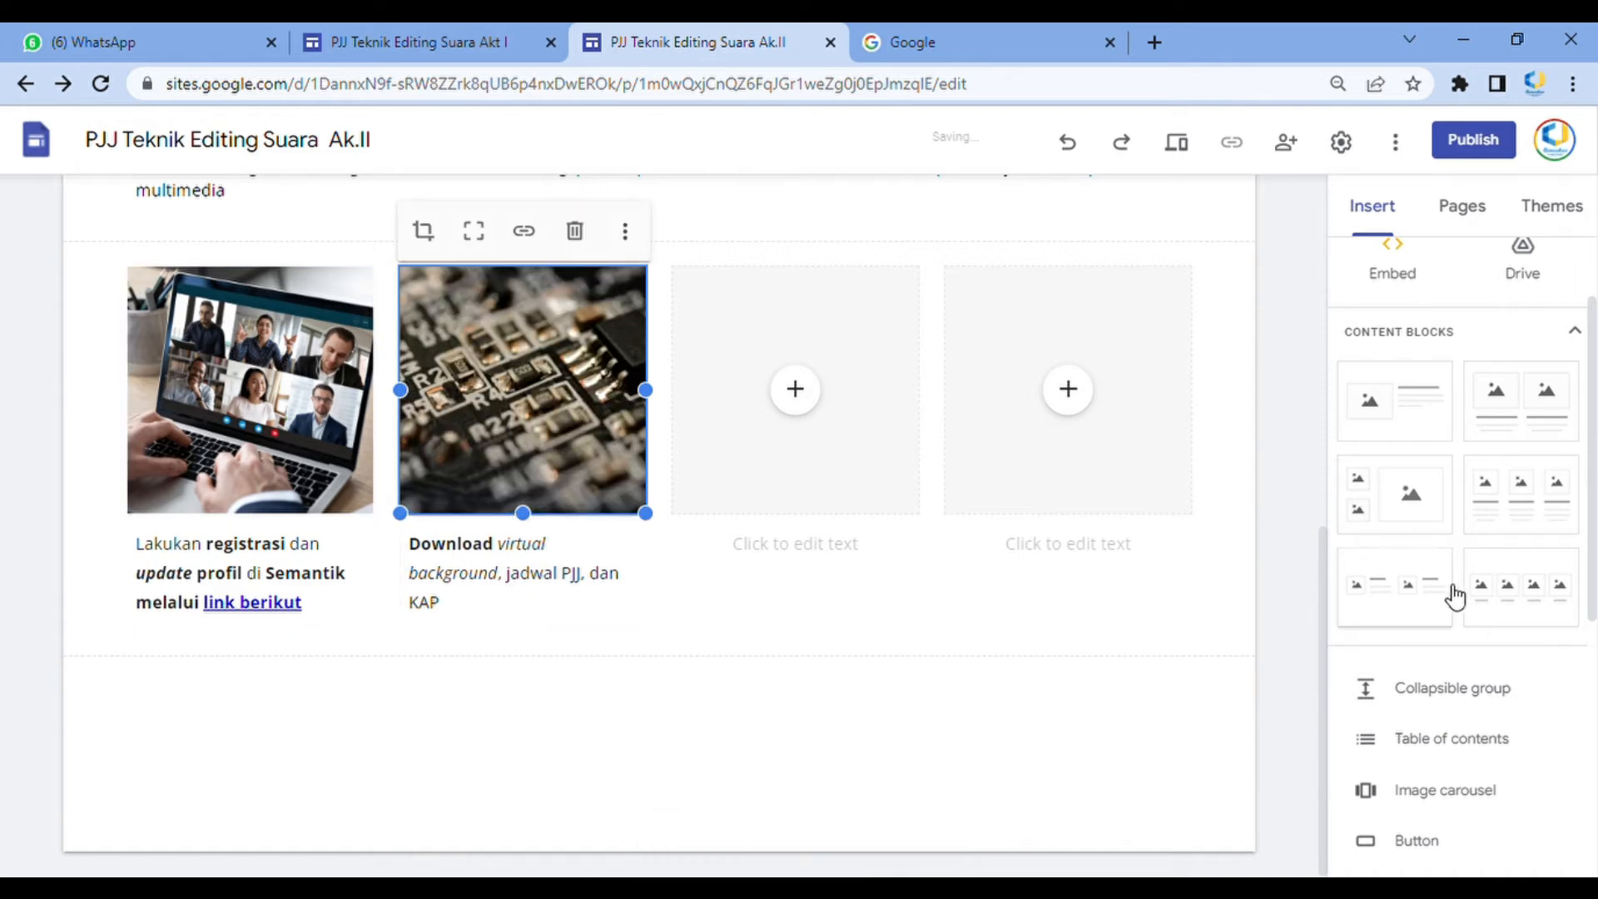
Insert a button named "Melalui link berikut" linking to google.com and place it under the second column
scroll(1541, 604, down, 5)
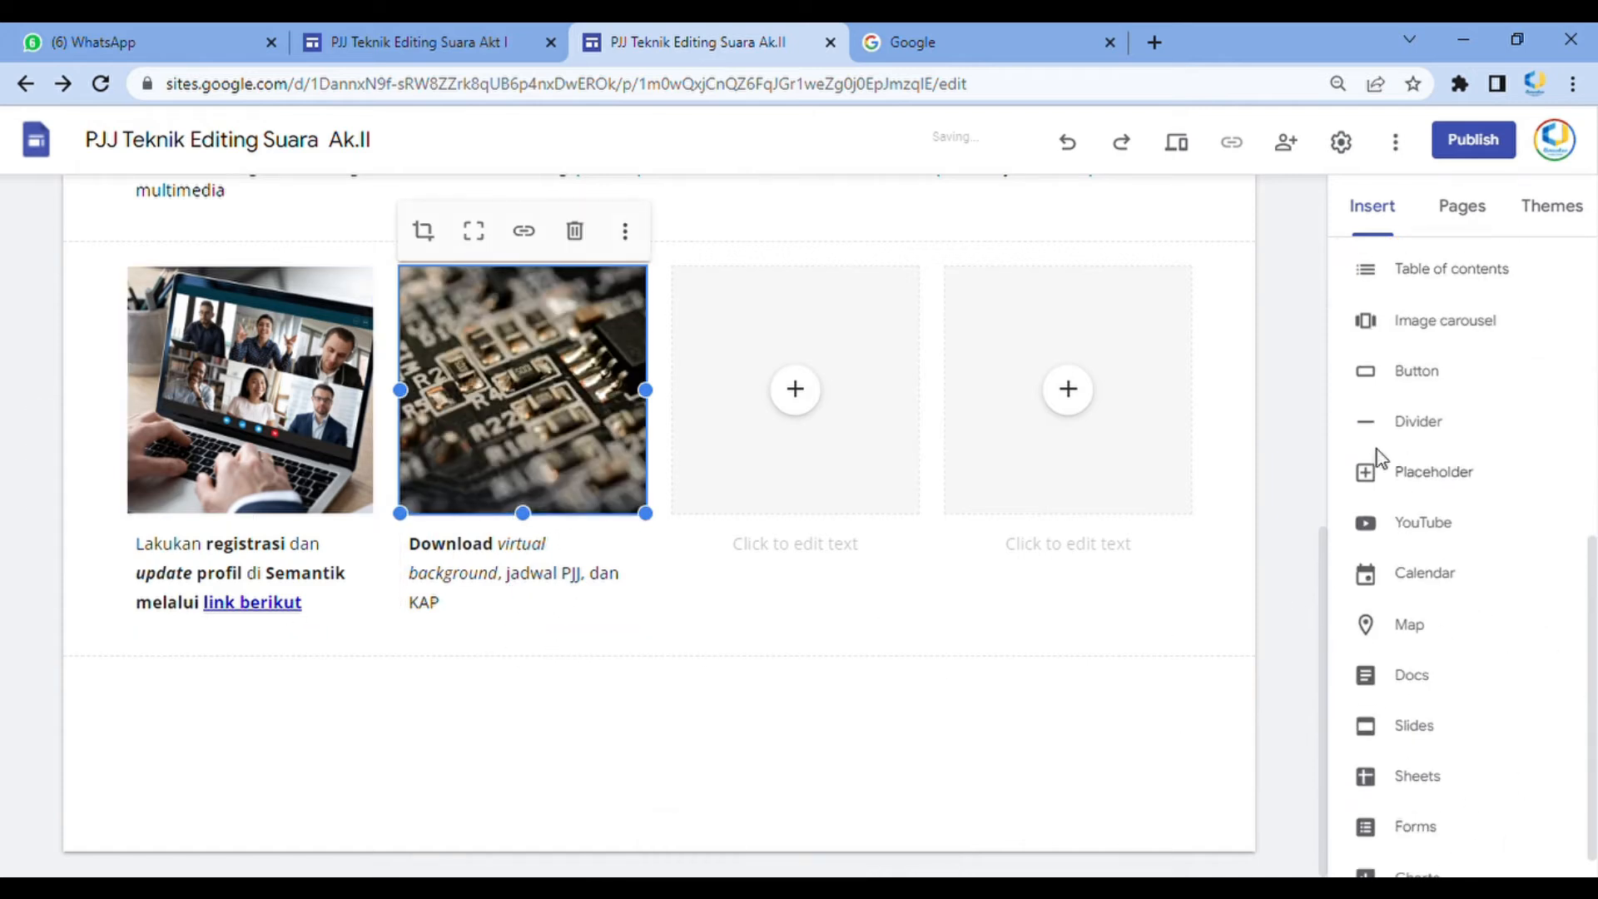
click(1414, 371)
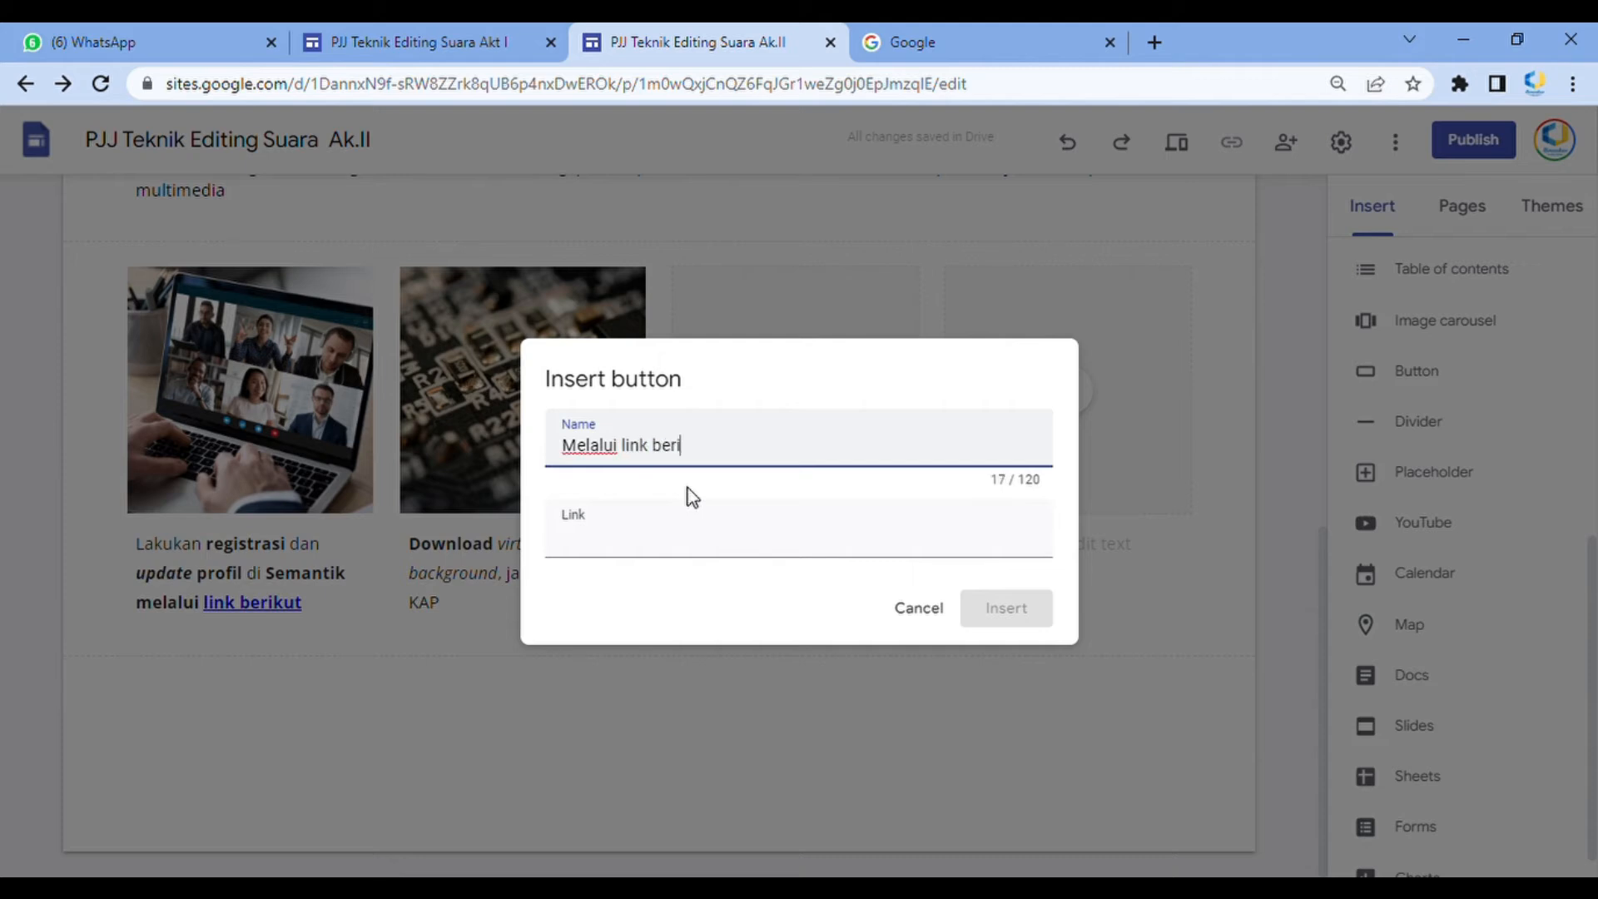
key(Tab)
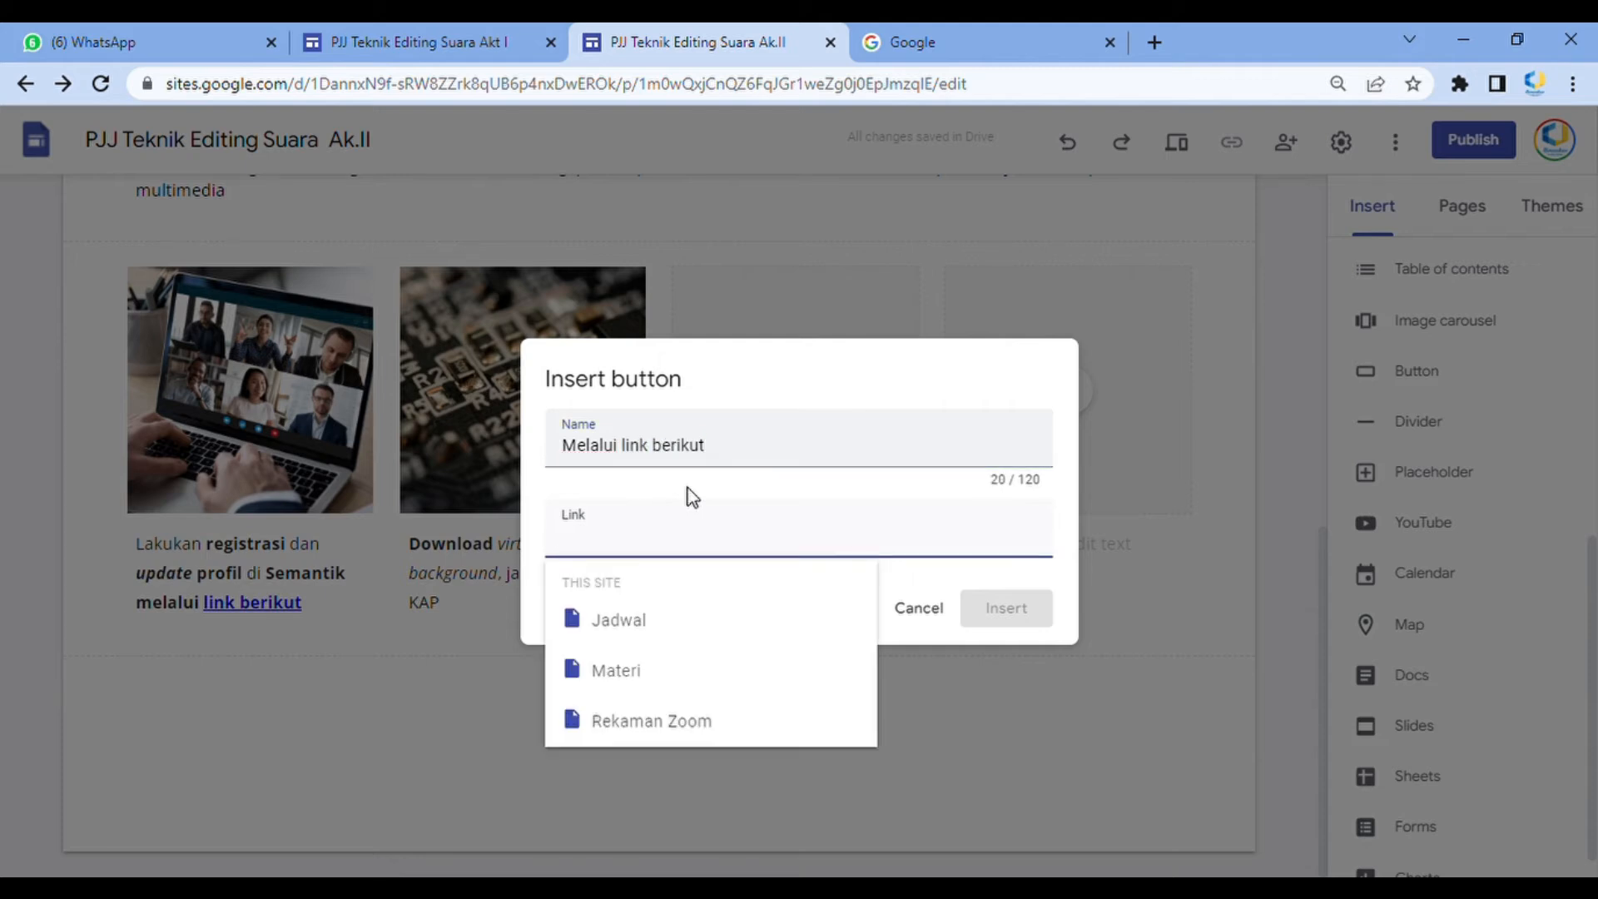
text(google.com)
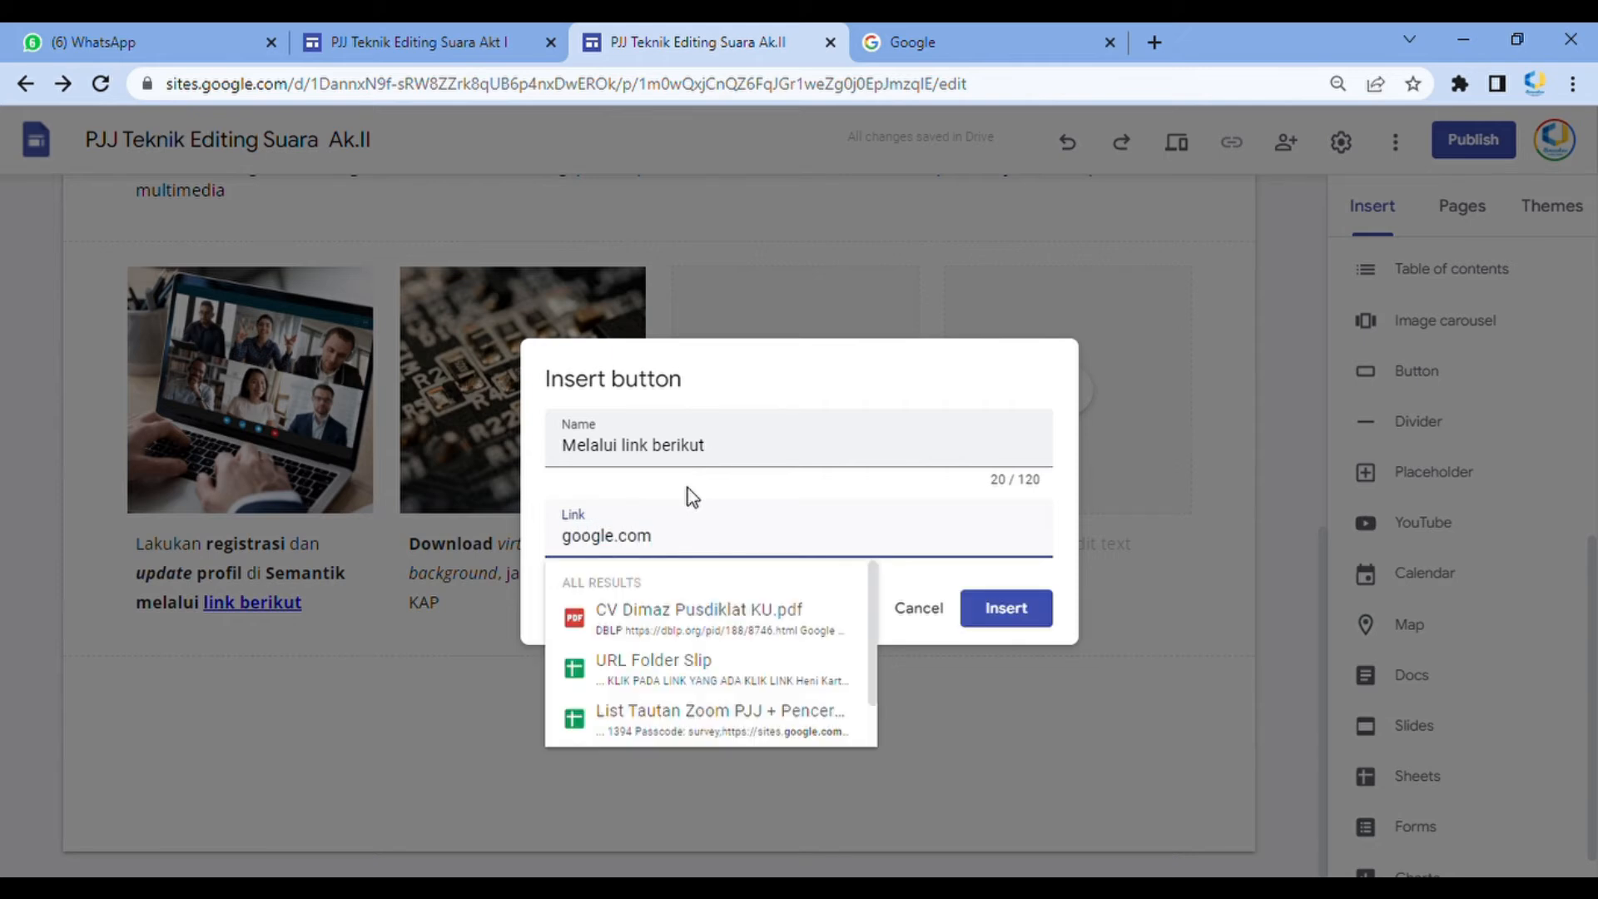
click(1016, 607)
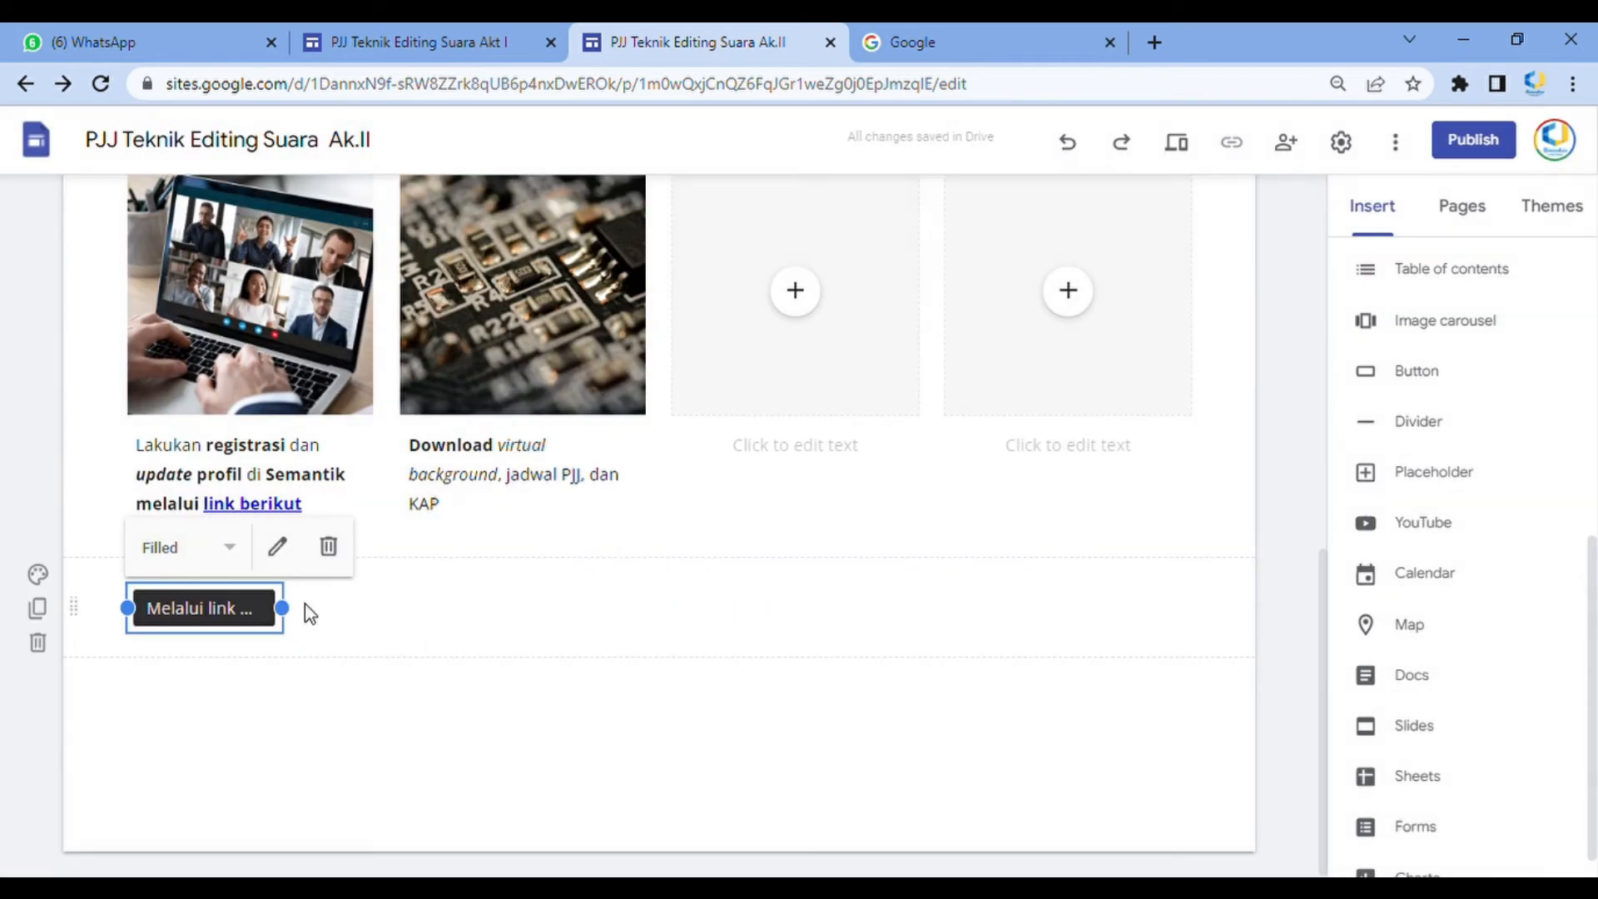
drag(254, 631, 532, 533)
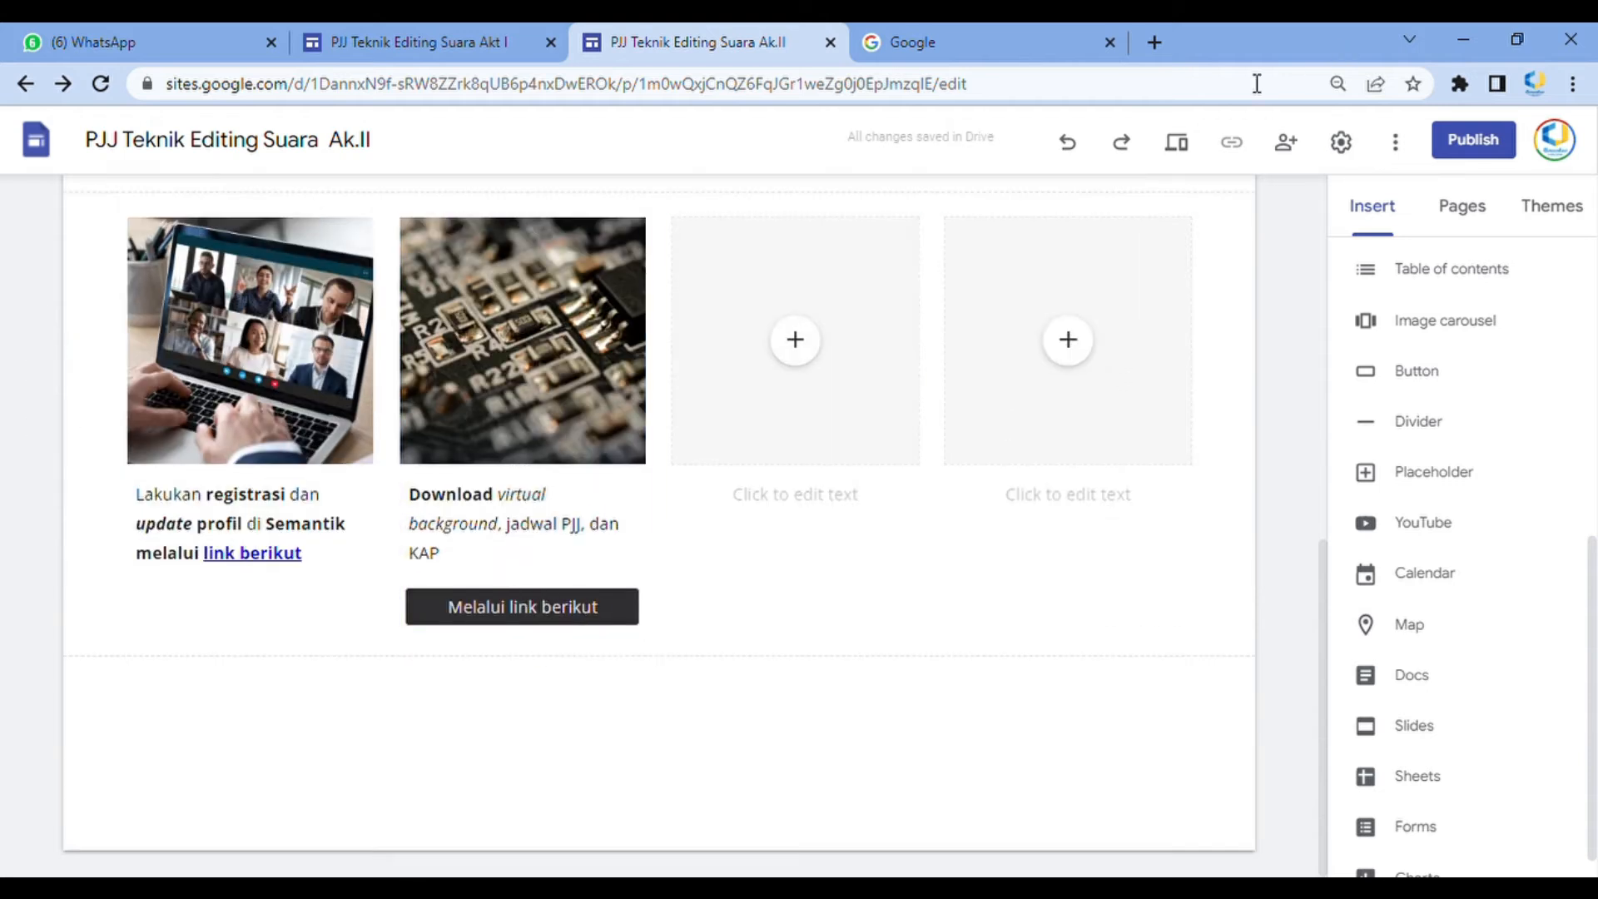
Preview the Beranda page, test the new button, and exit preview
click(1177, 142)
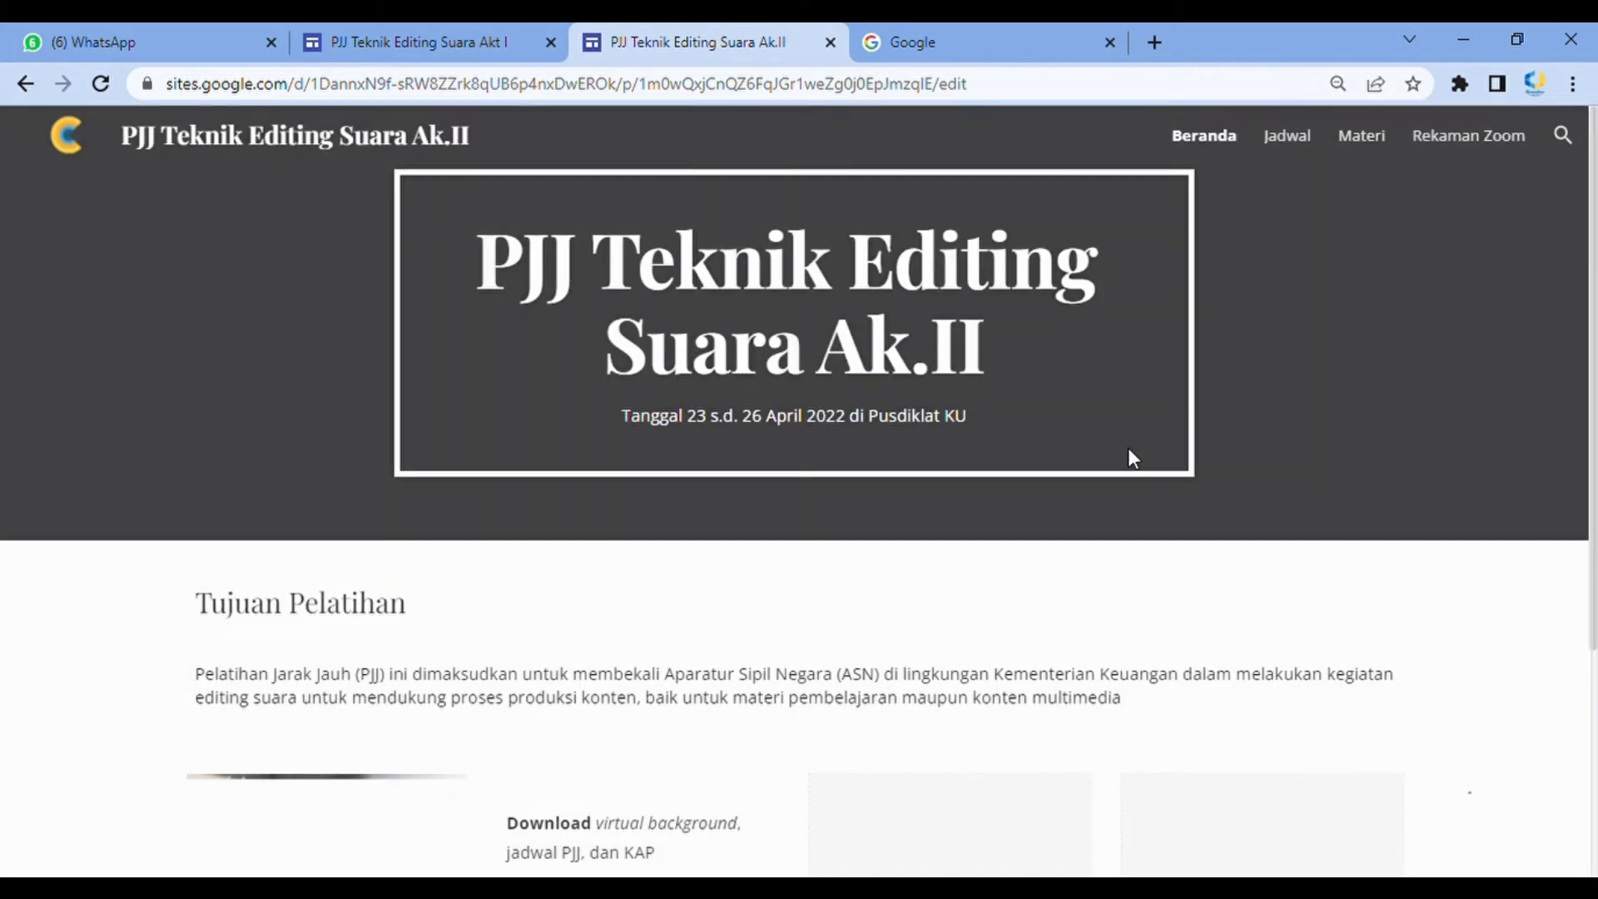
scroll(1033, 491, down, 4)
scroll(663, 697, down, 1)
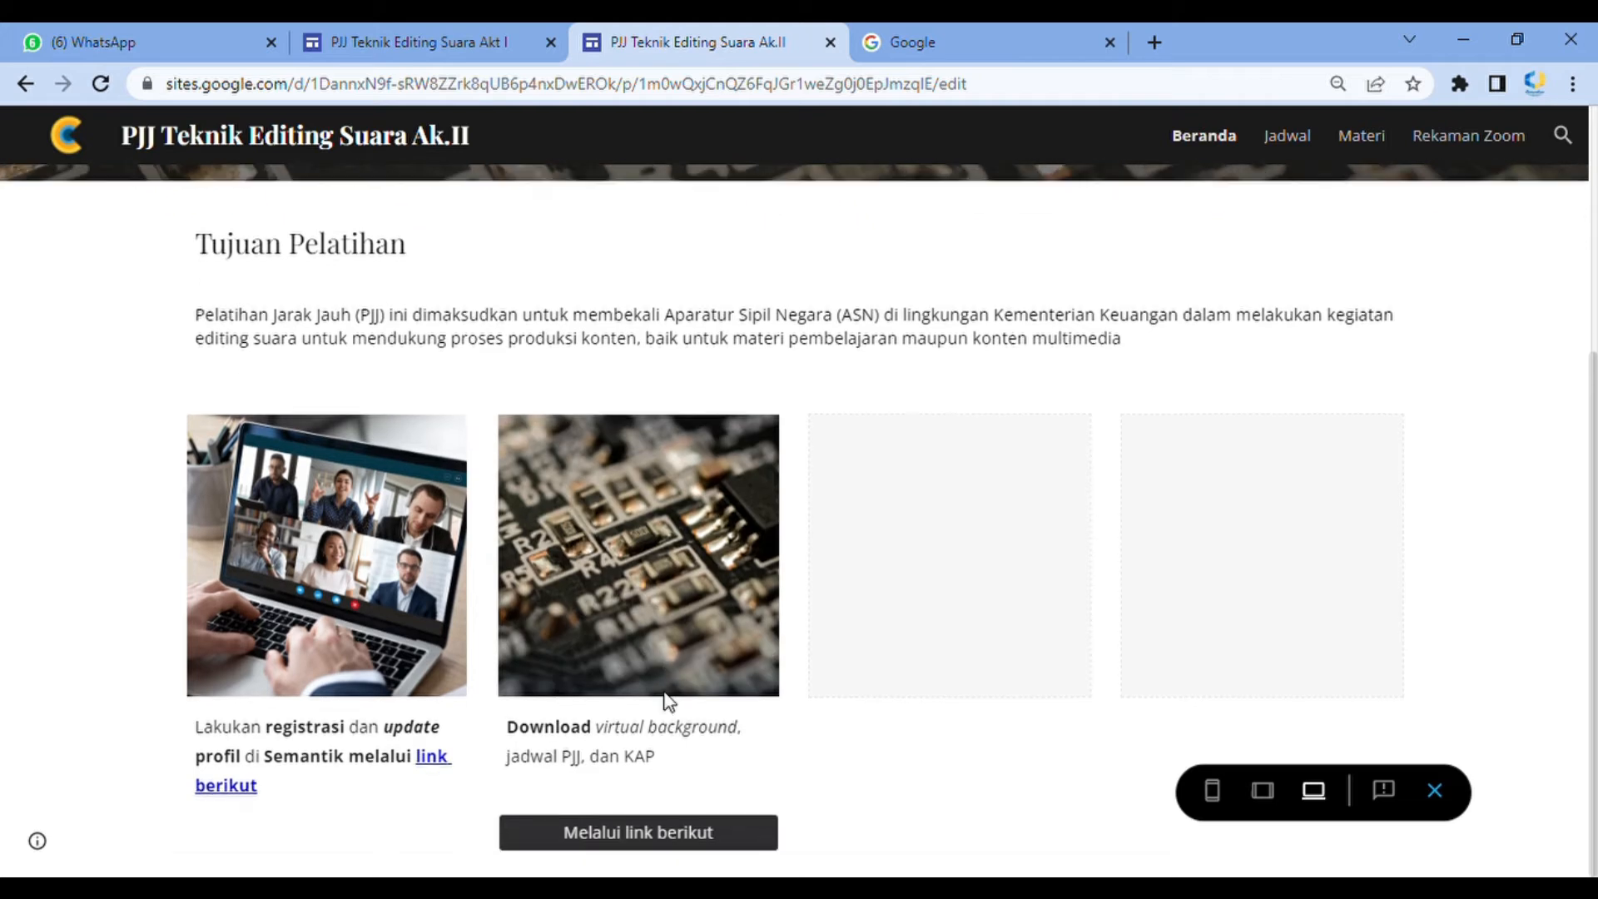
click(635, 842)
click(1010, 41)
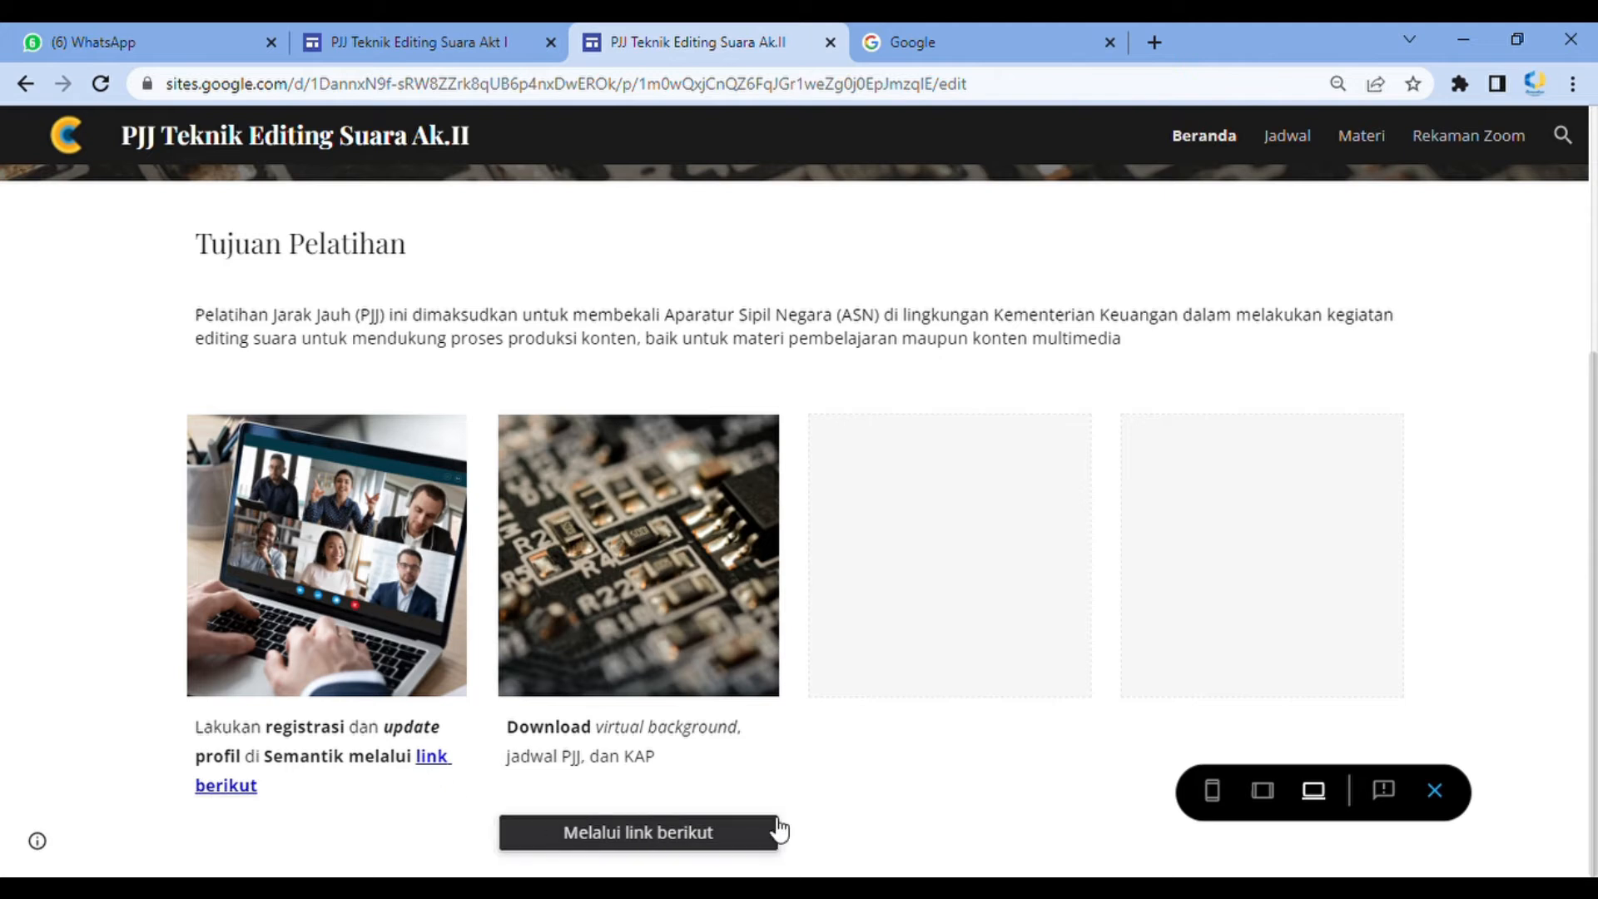
click(1434, 791)
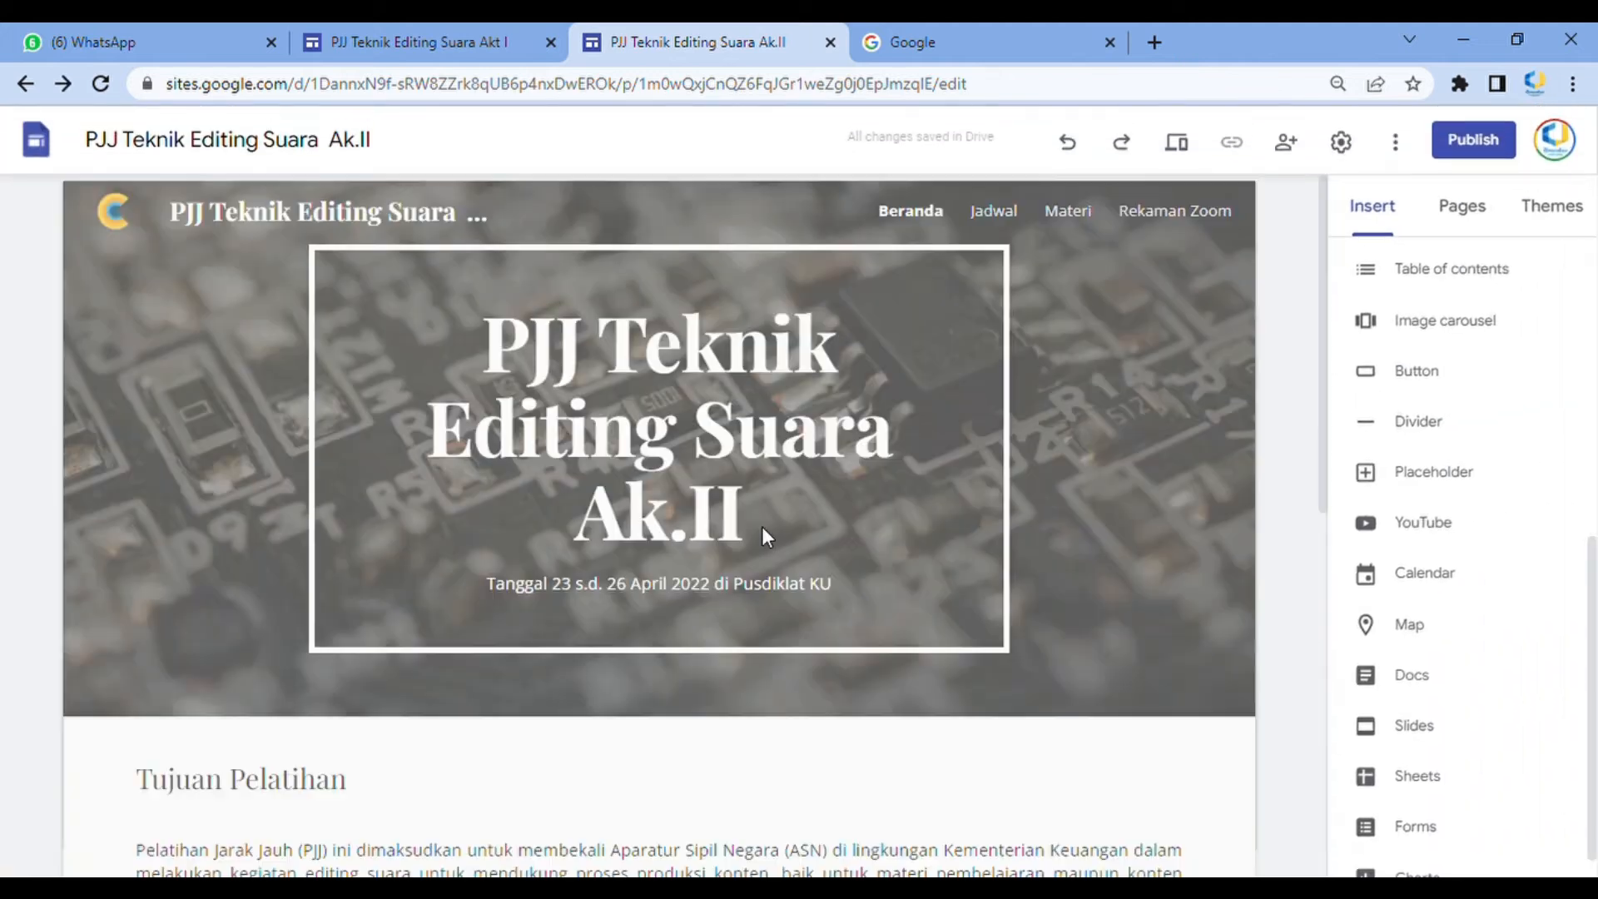
Review the remaining information columns and sections on the Akt I site's Beranda page
scroll(703, 574, down, 5)
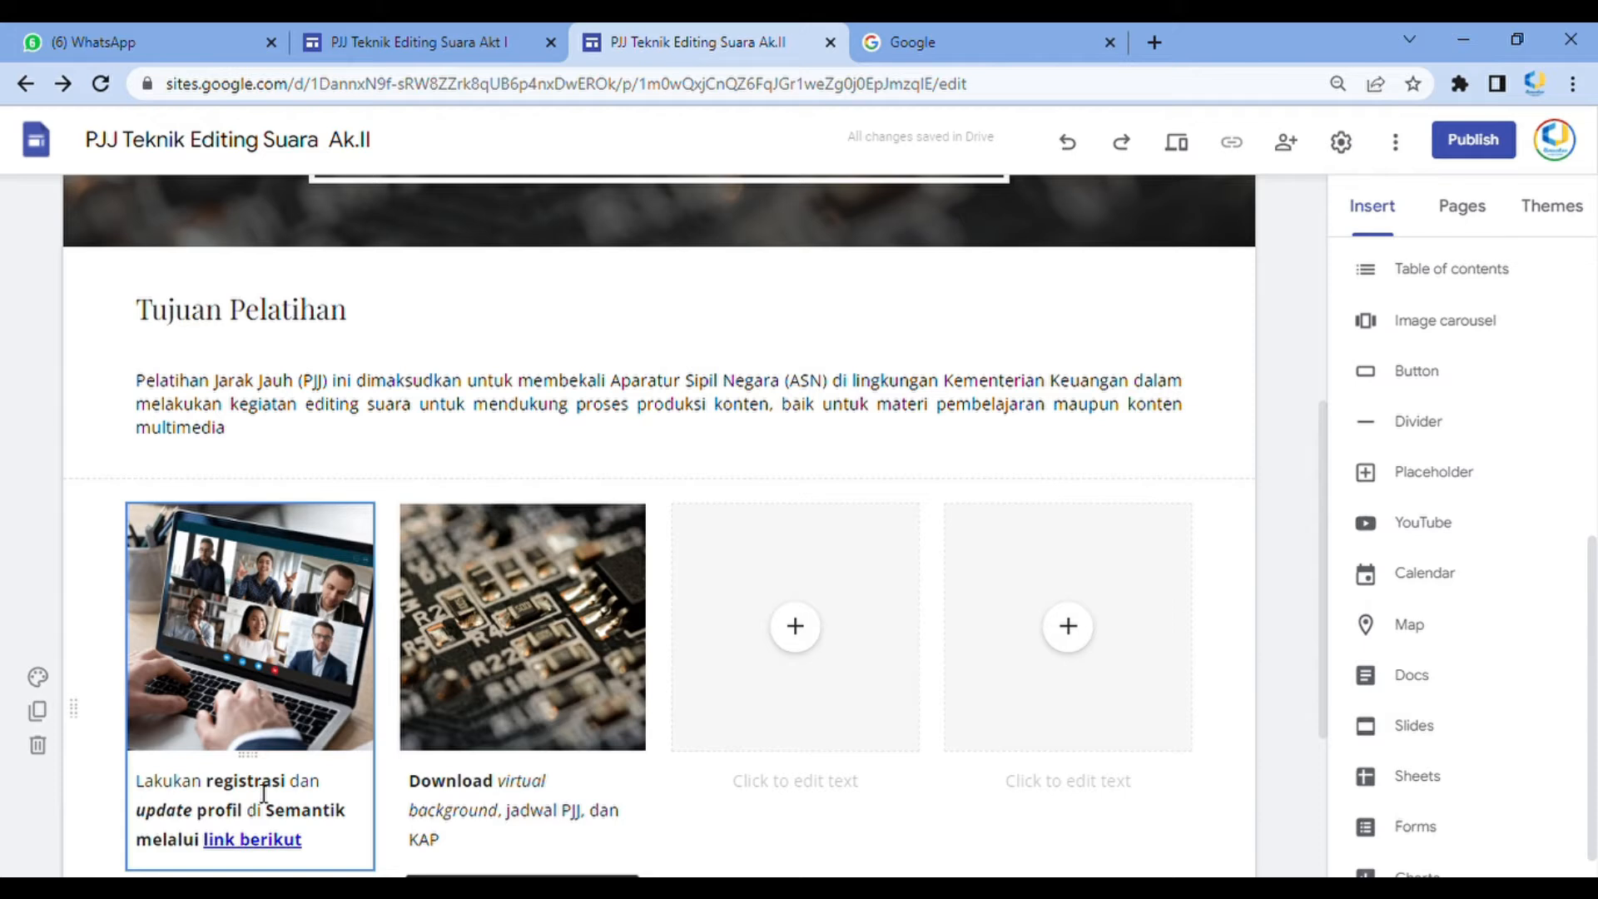
scroll(514, 808, down, 1)
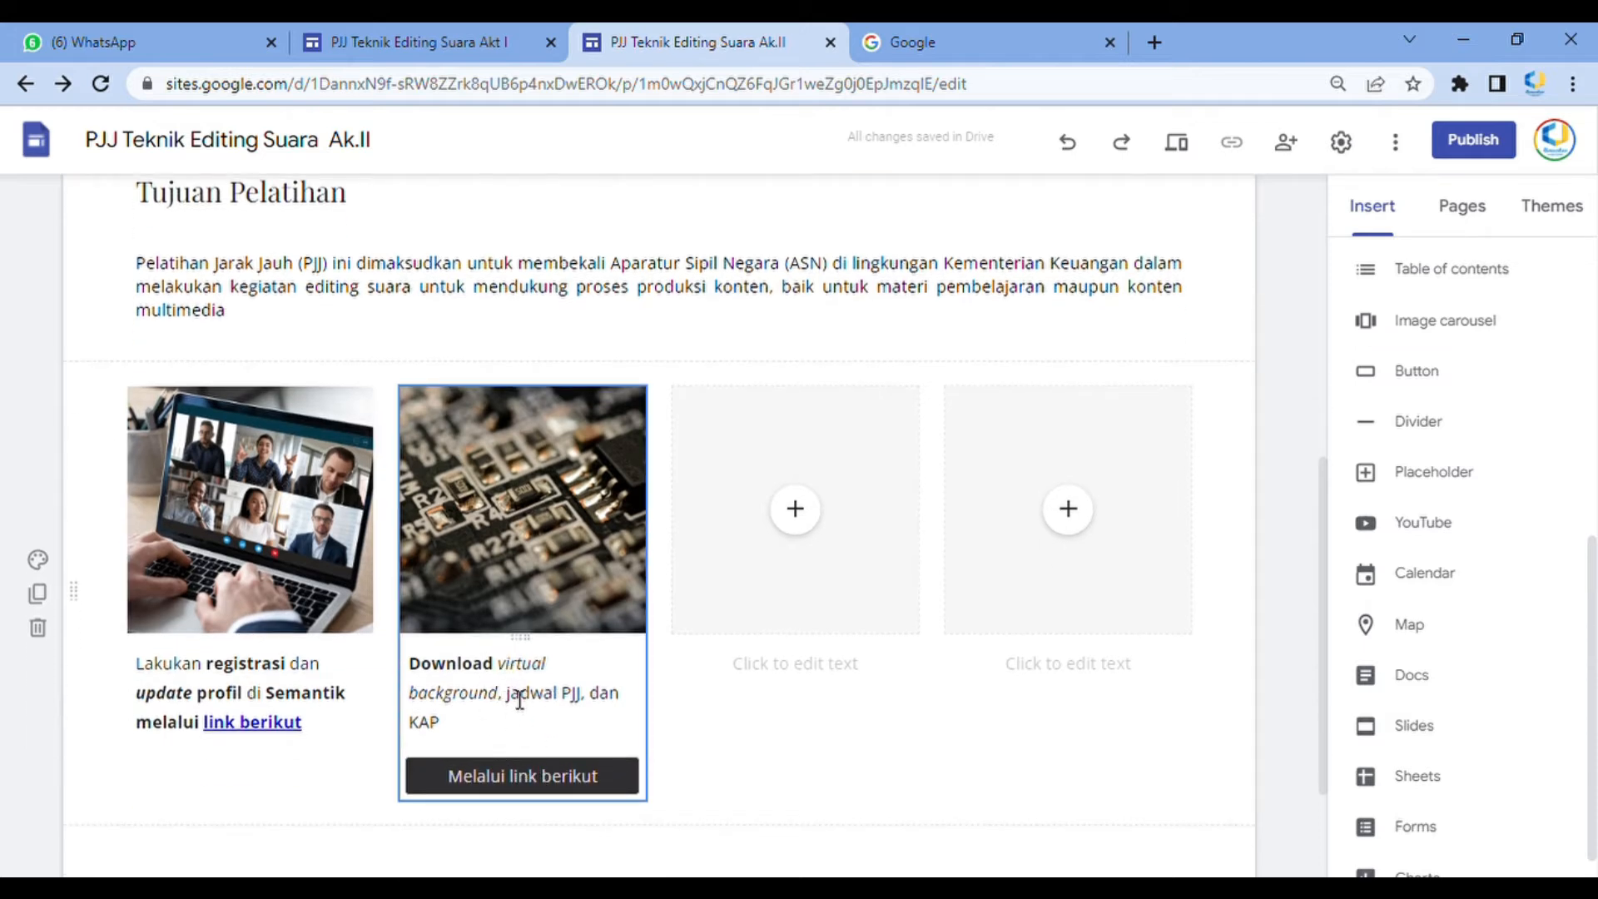
click(420, 42)
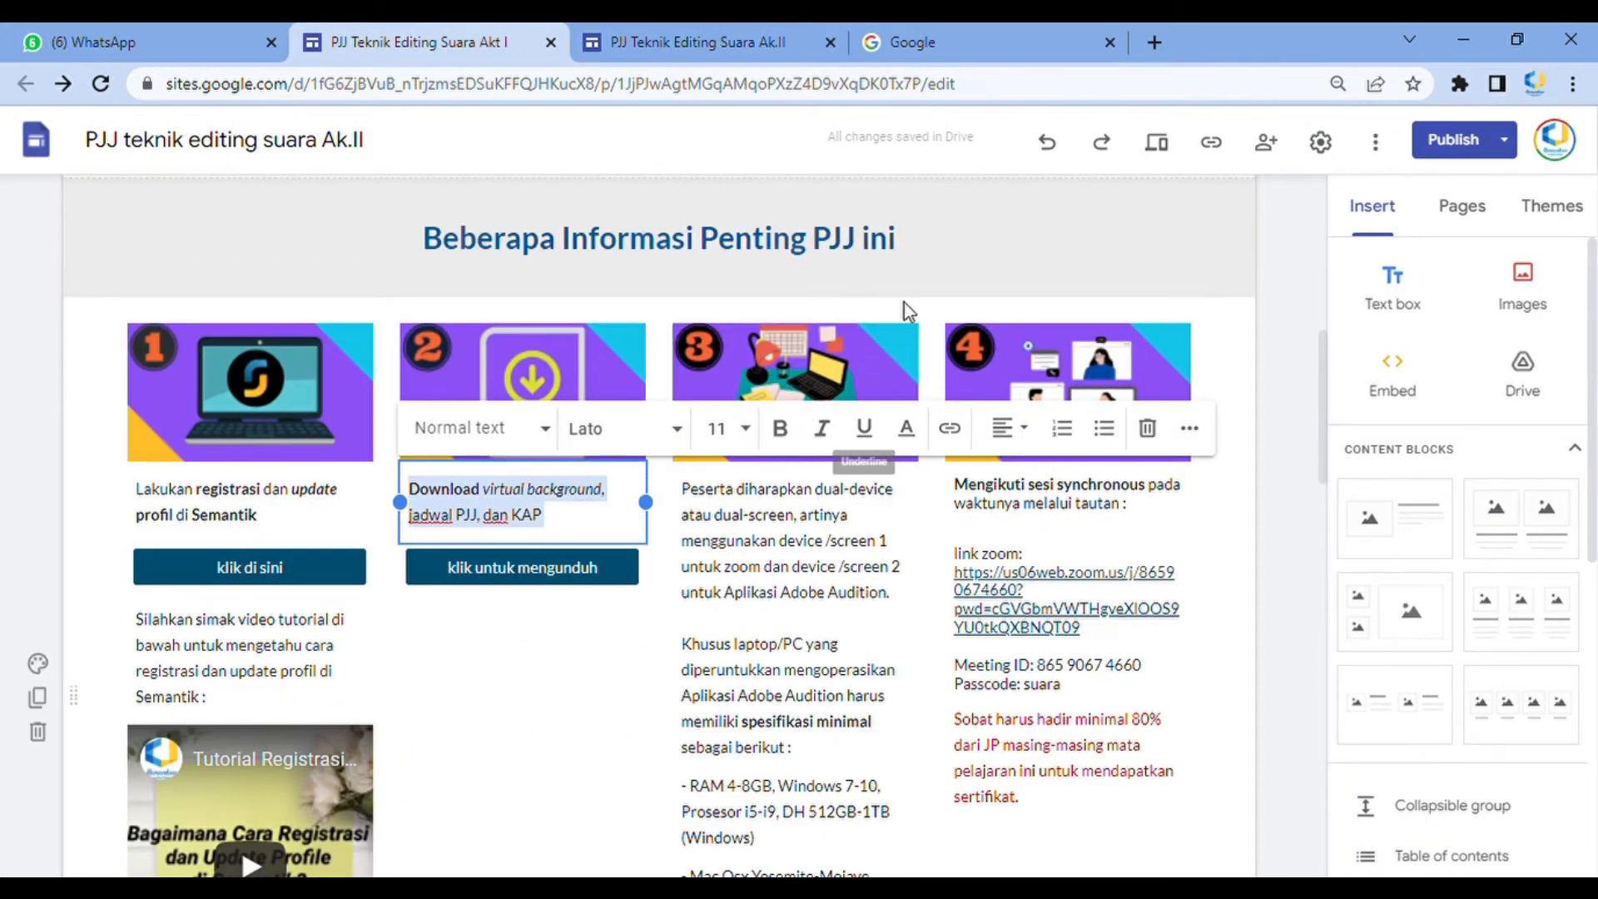
click(928, 673)
scroll(881, 552, down, 3)
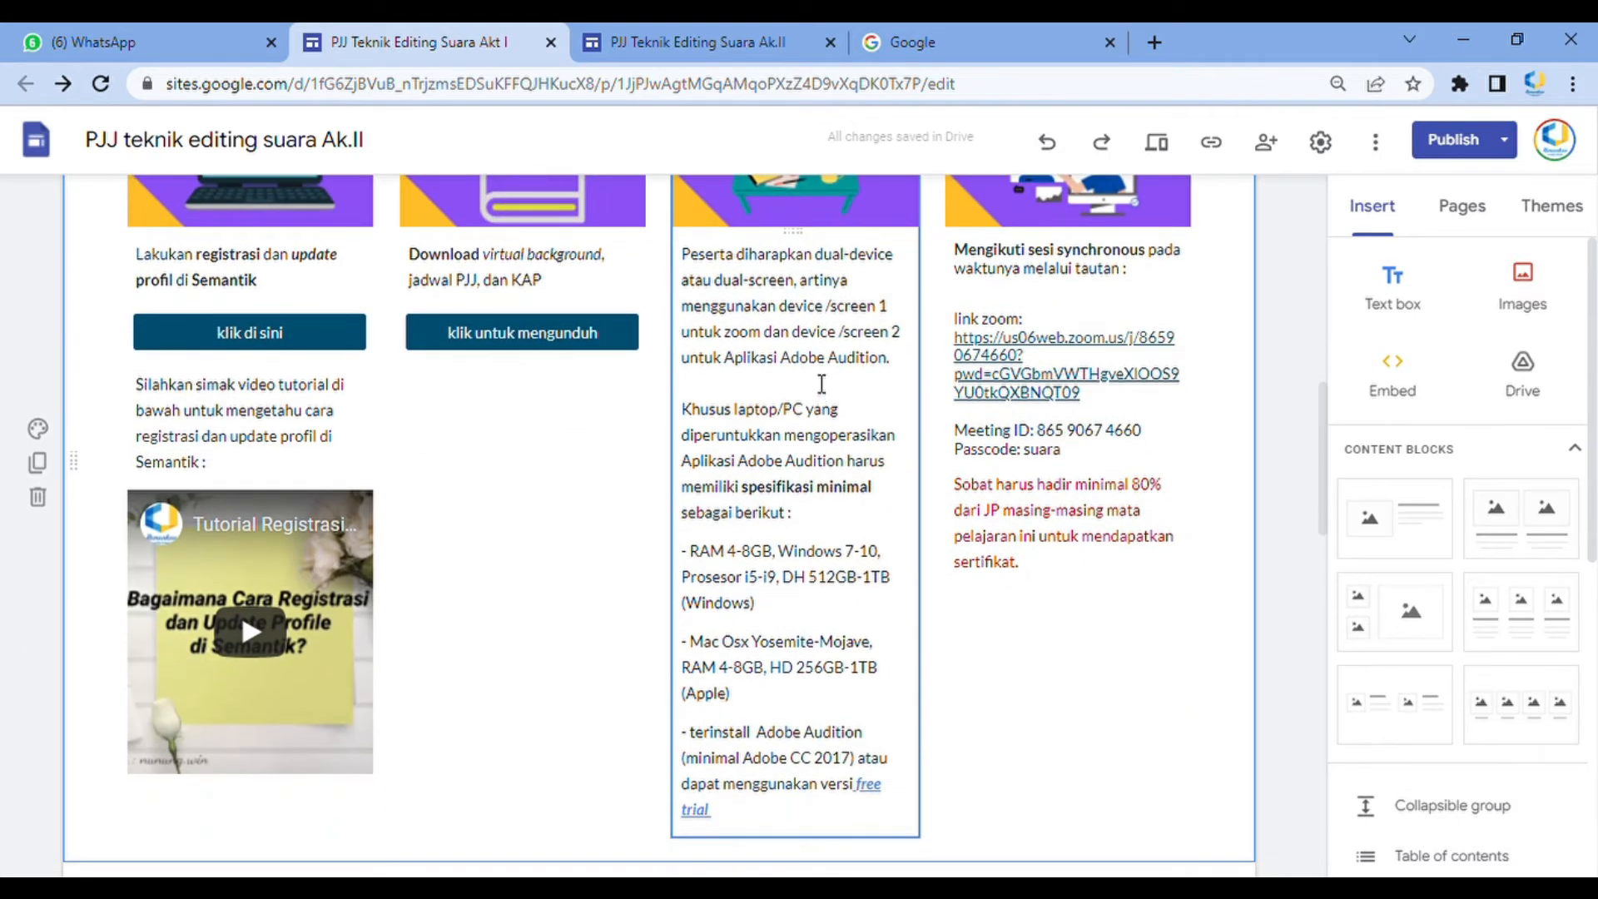
scroll(803, 353, up, 2)
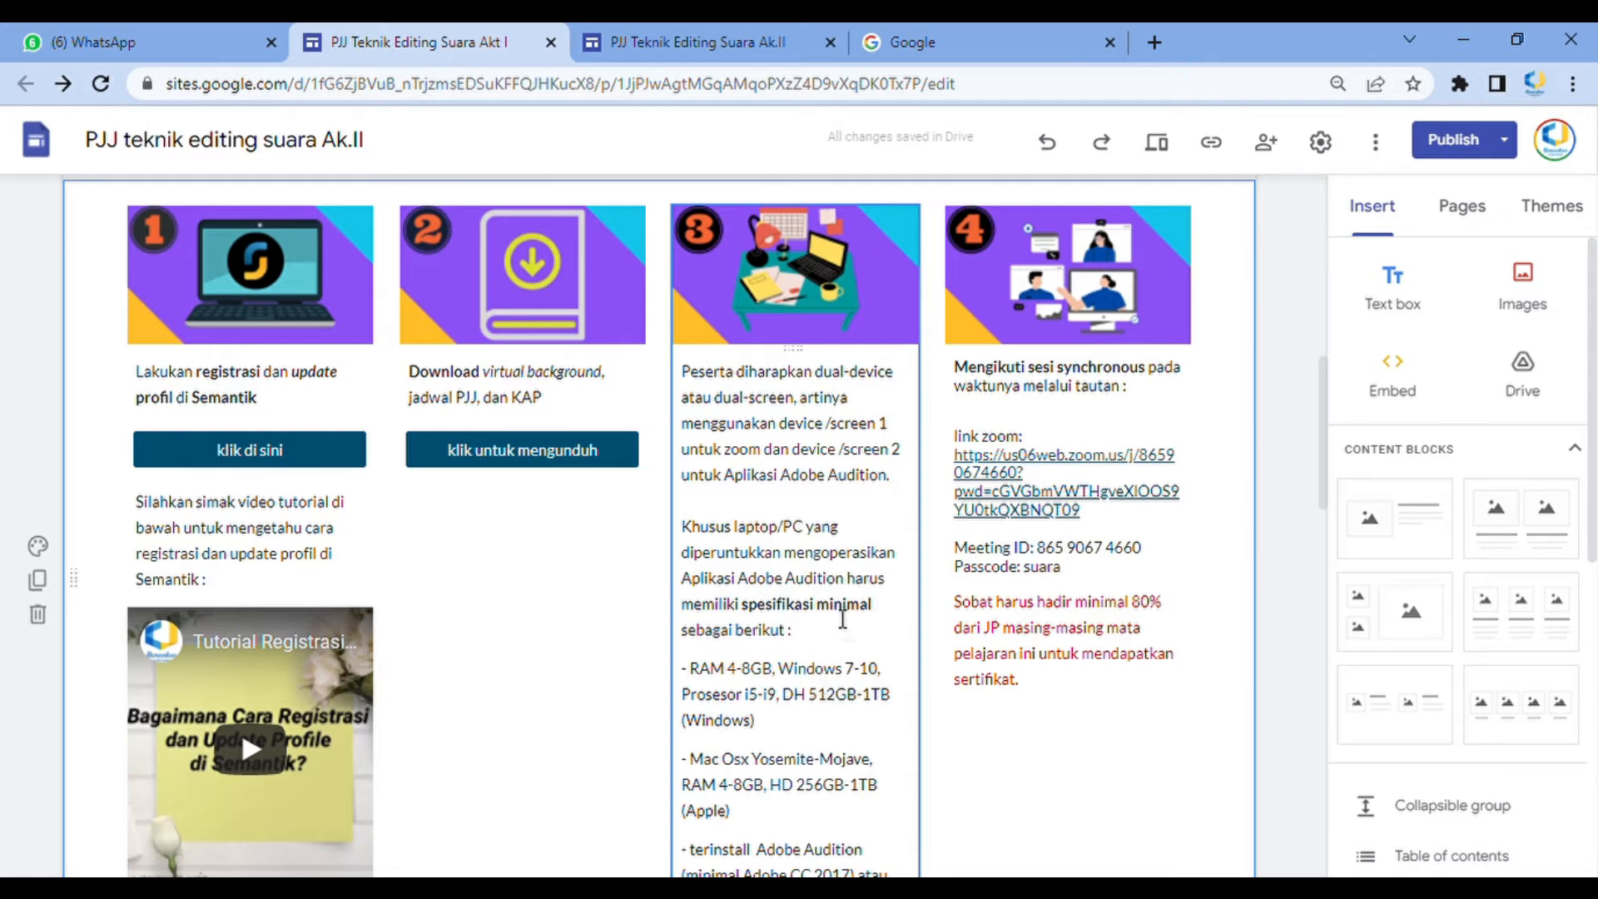
scroll(850, 594, down, 1)
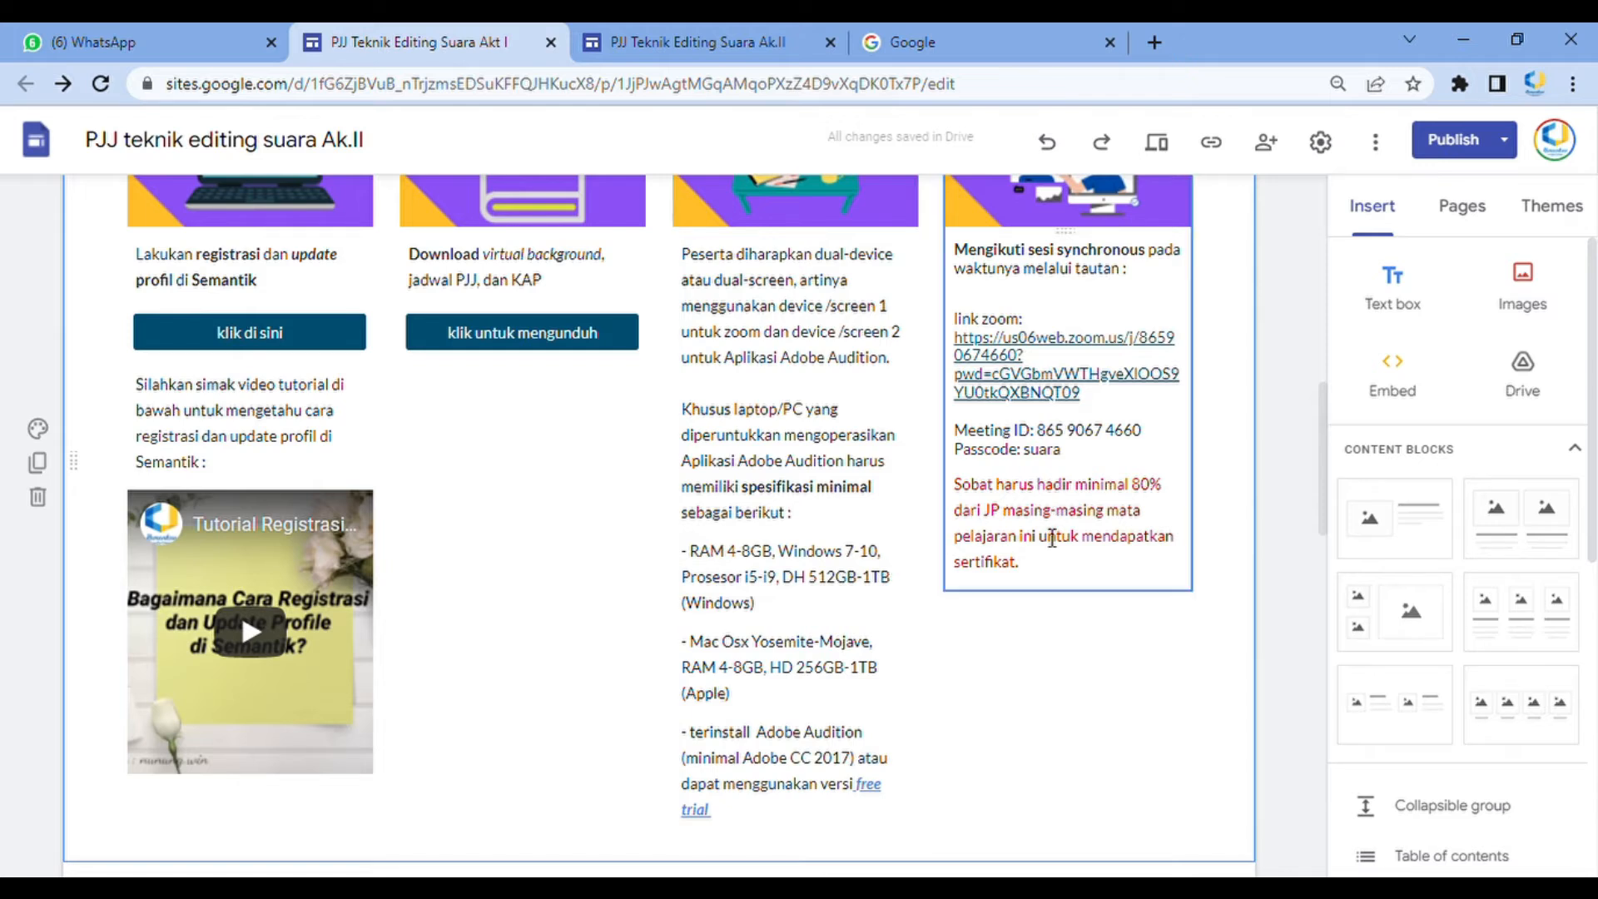
click(1042, 293)
scroll(1047, 596, up, 1)
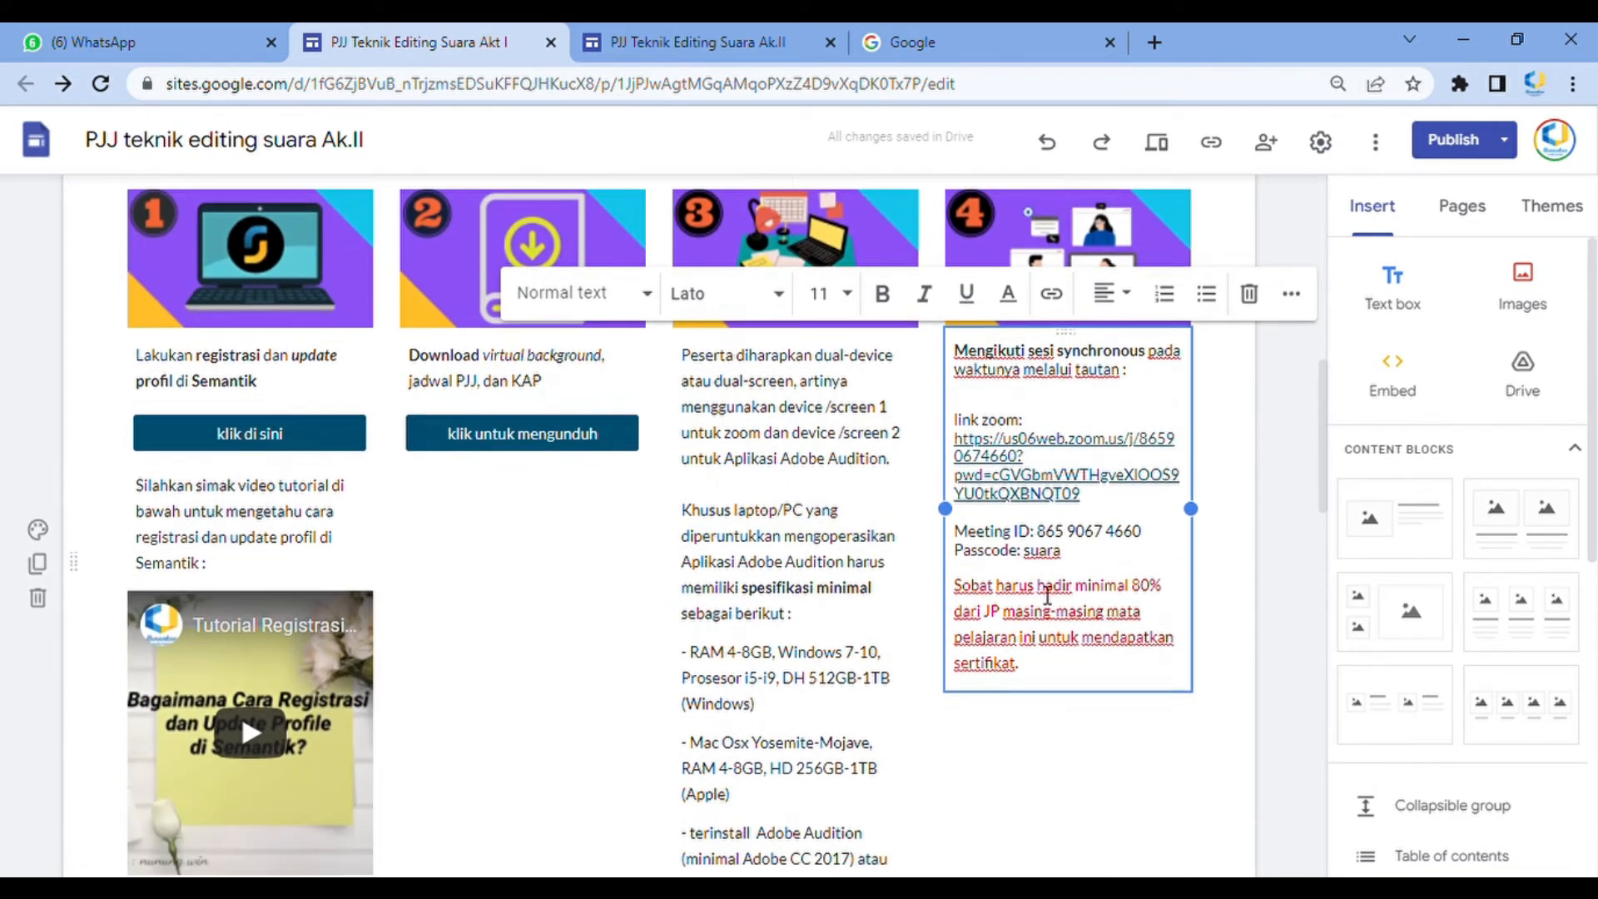
scroll(1047, 596, down, 1)
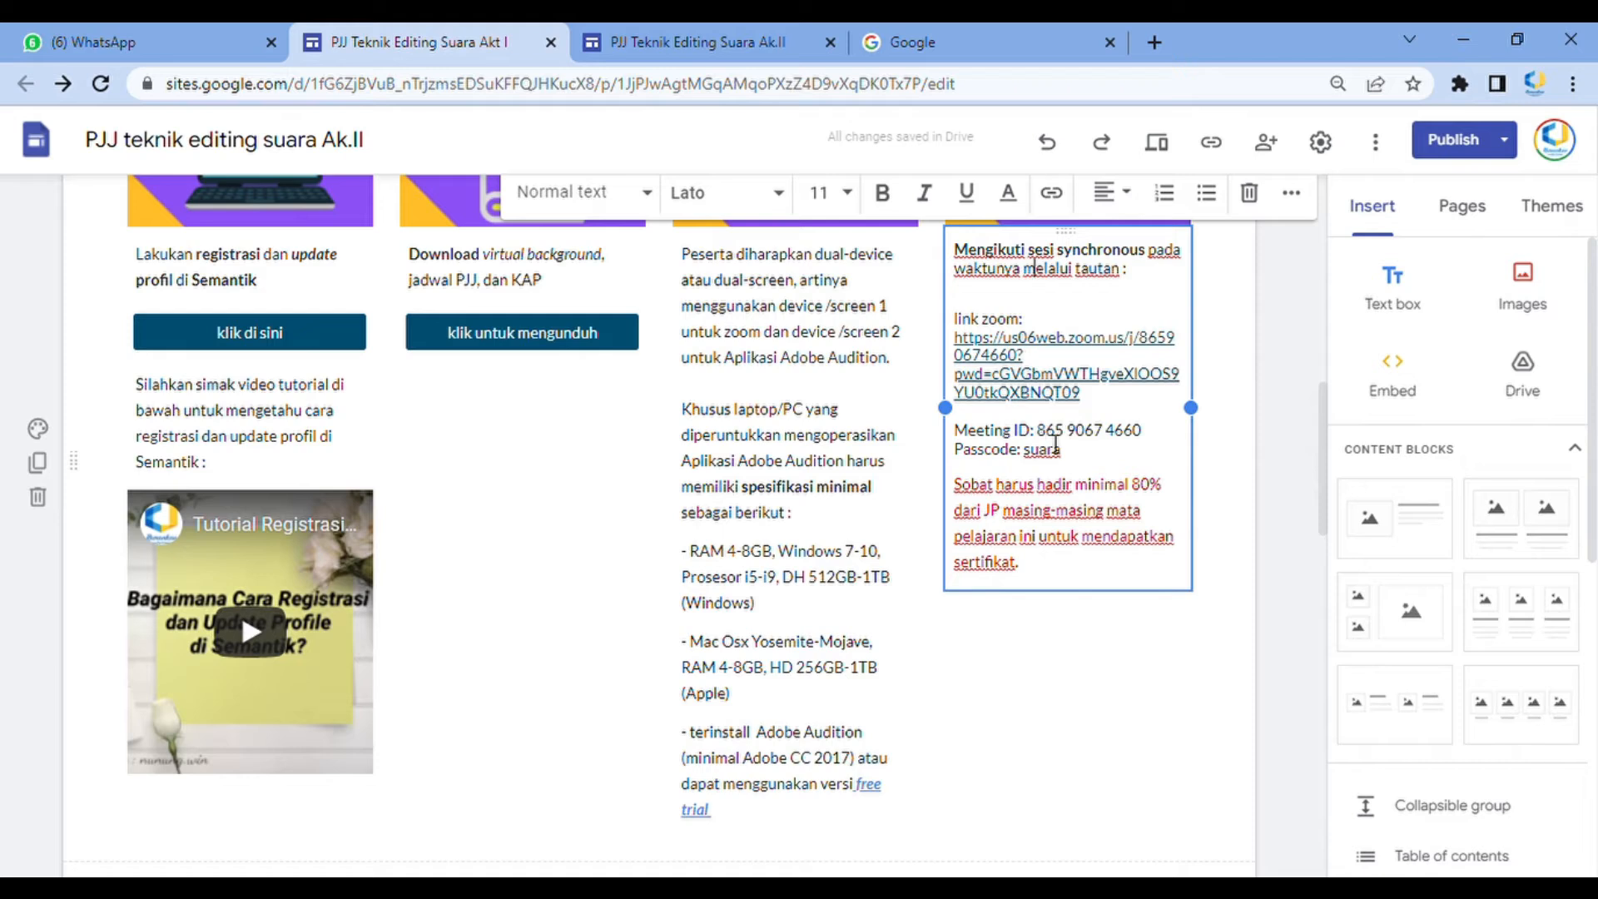
scroll(1055, 452, down, 6)
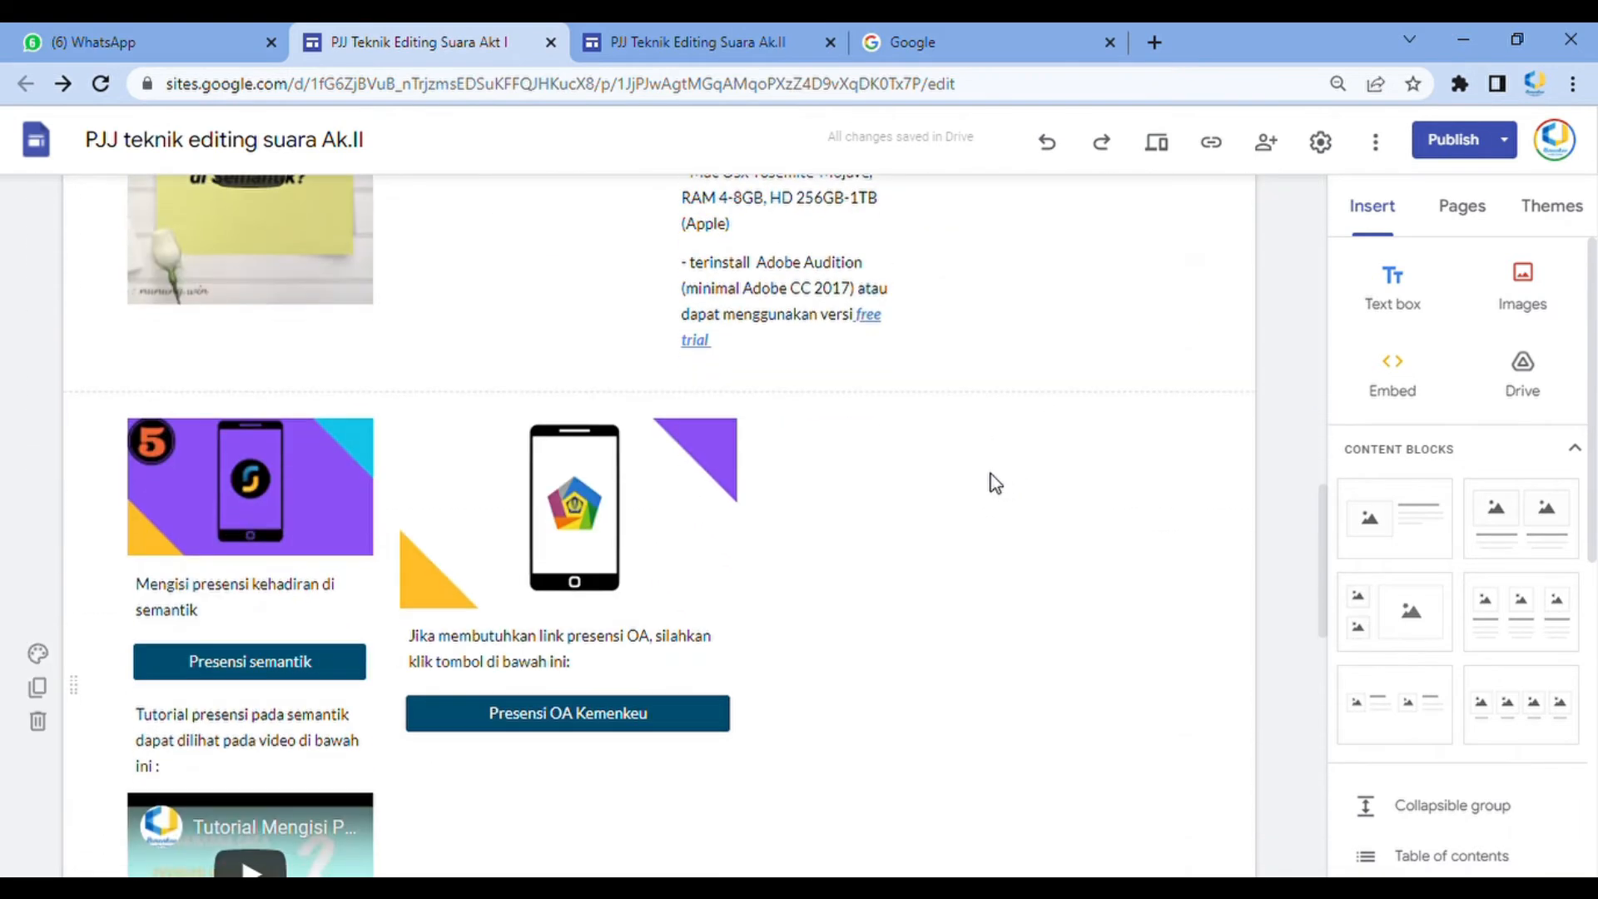
scroll(991, 482, up, 4)
scroll(1055, 451, up, 1)
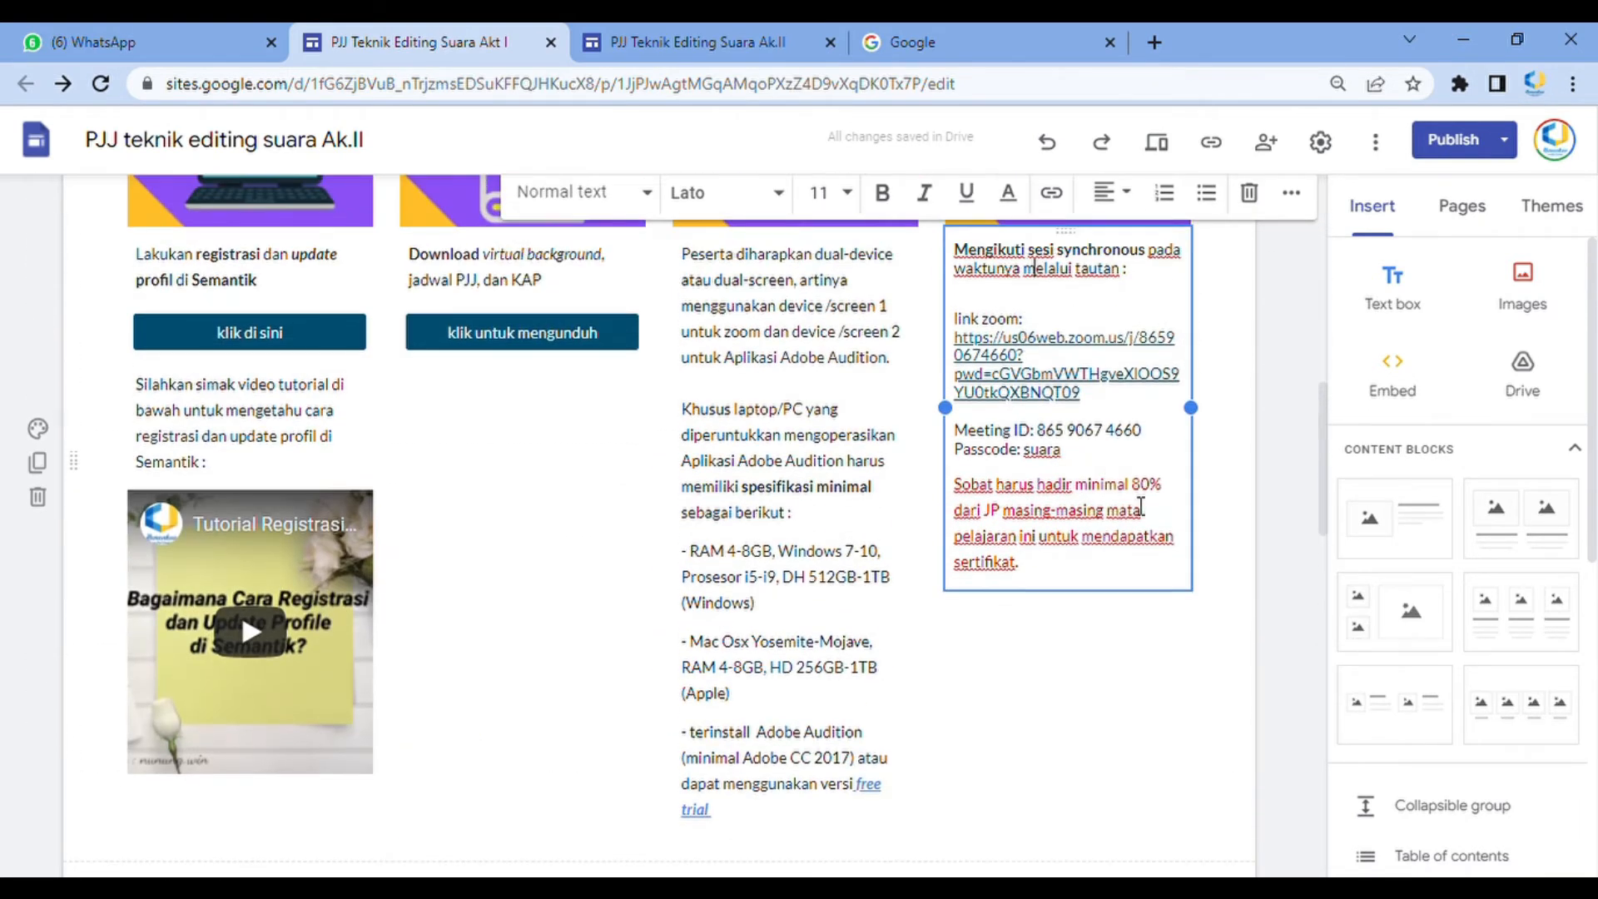
scroll(1131, 527, down, 5)
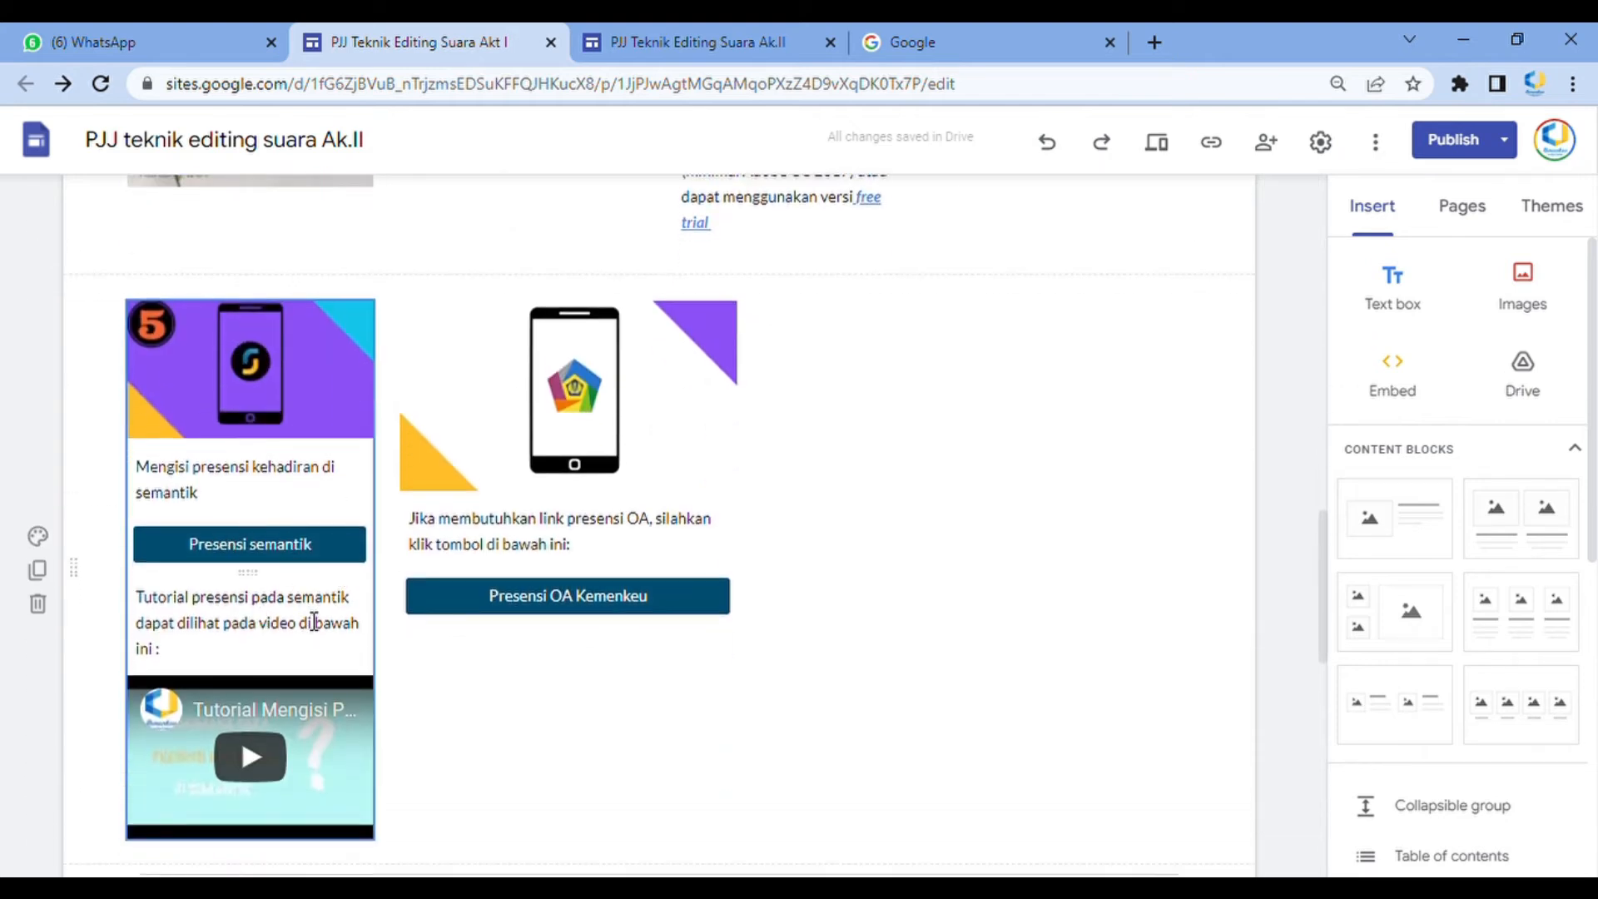
scroll(642, 571, down, 4)
scroll(1139, 710, up, 7)
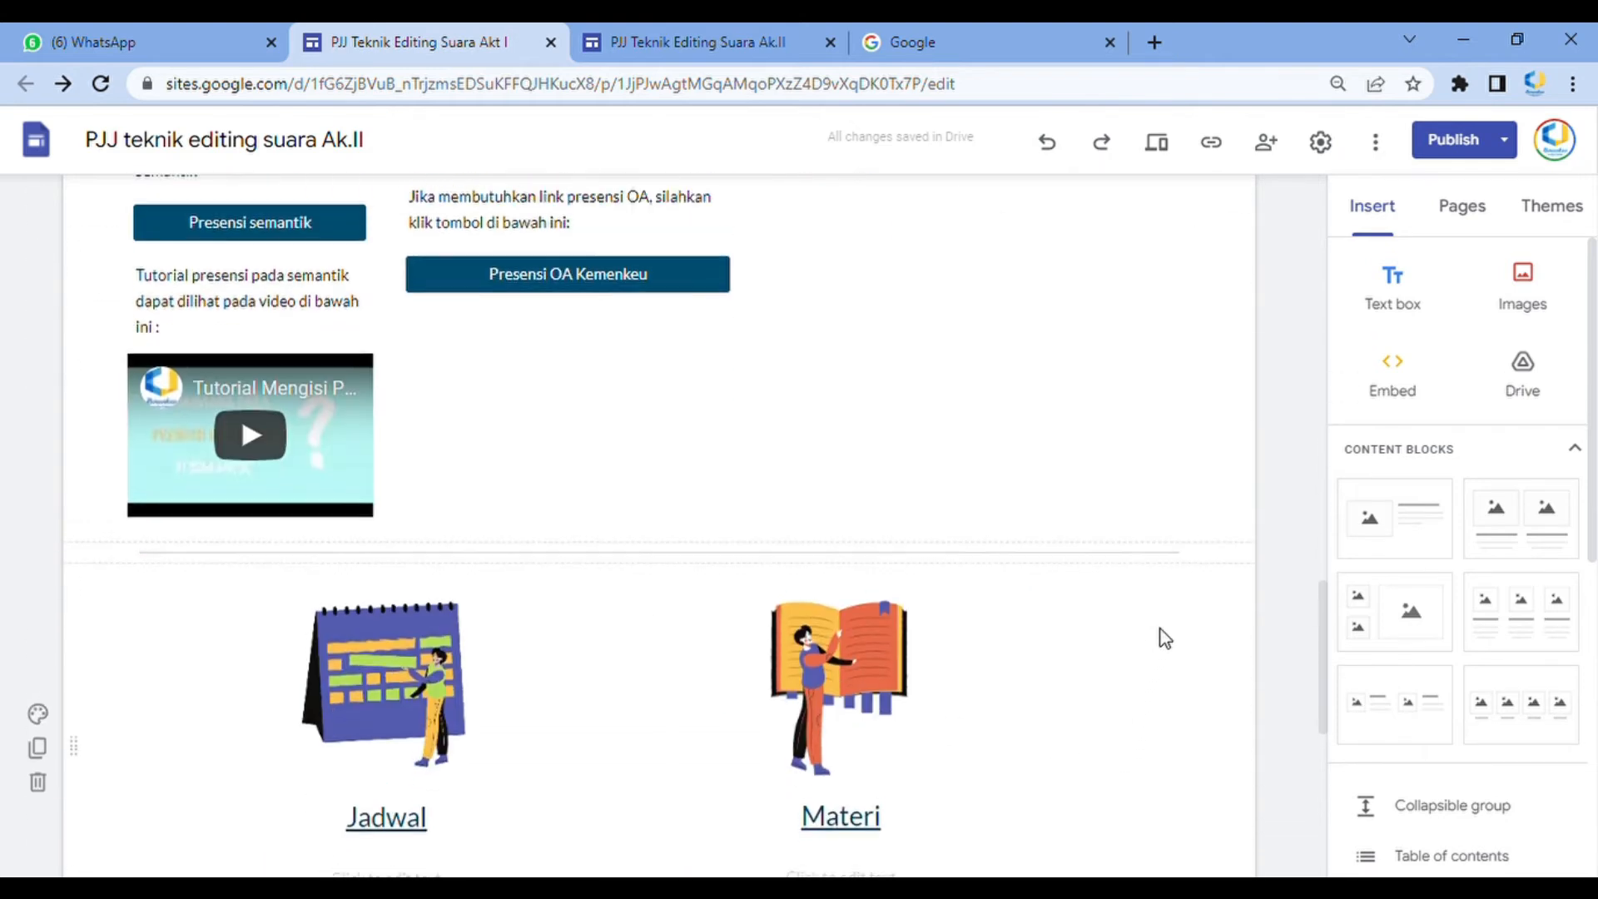
Examine the third and fourth information columns' text on the Akt I Beranda page
scroll(1171, 666, up, 6)
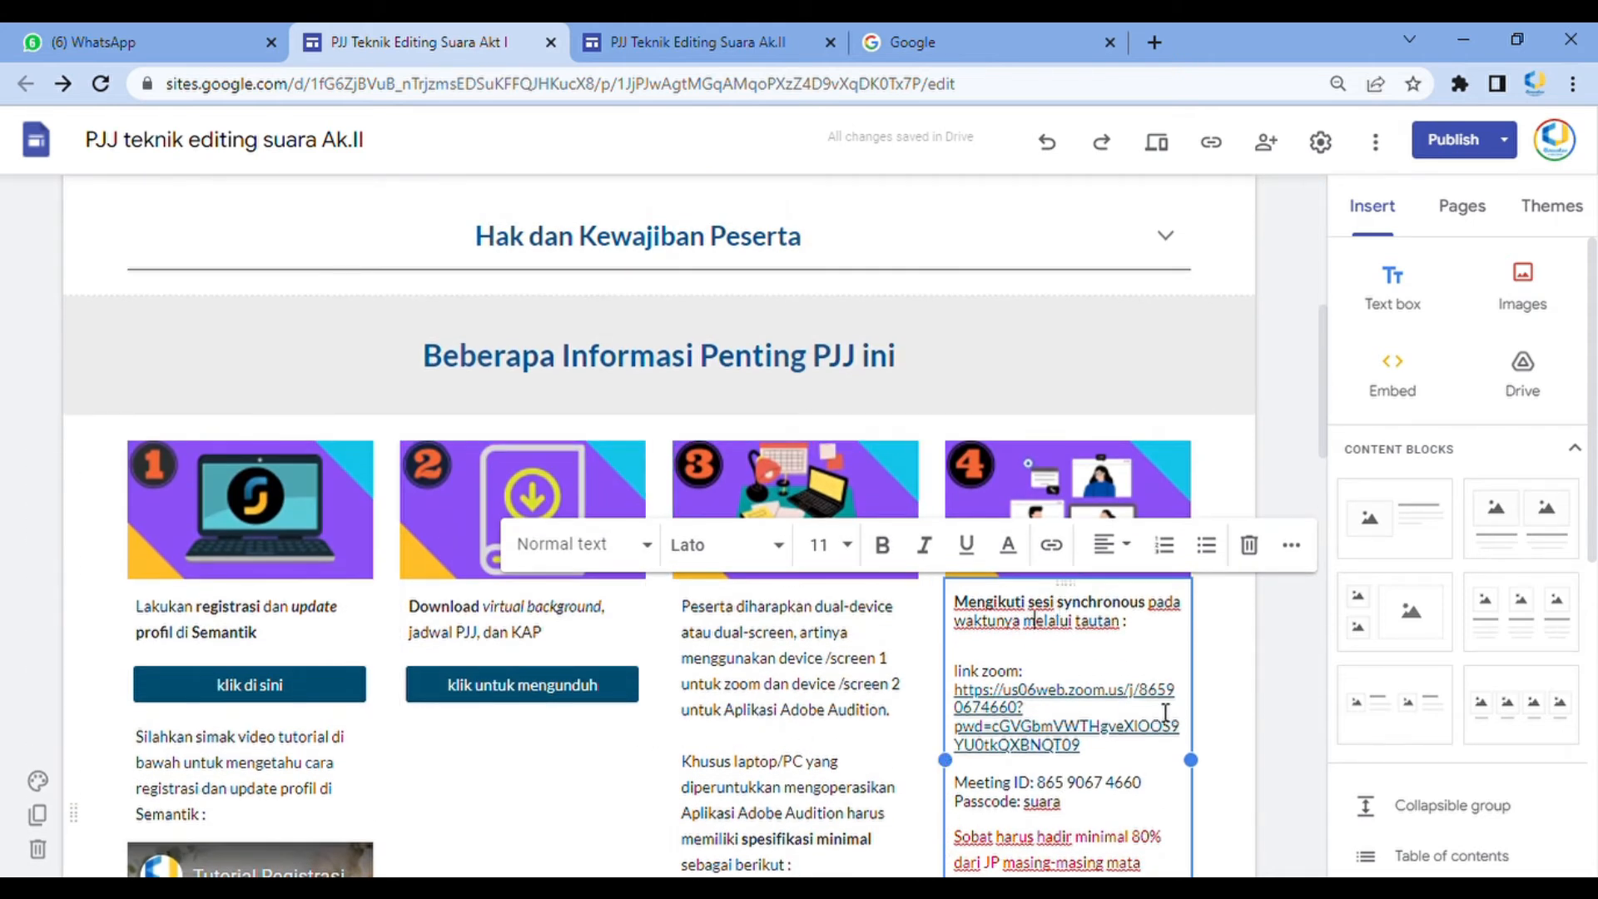
scroll(1181, 691, down, 1)
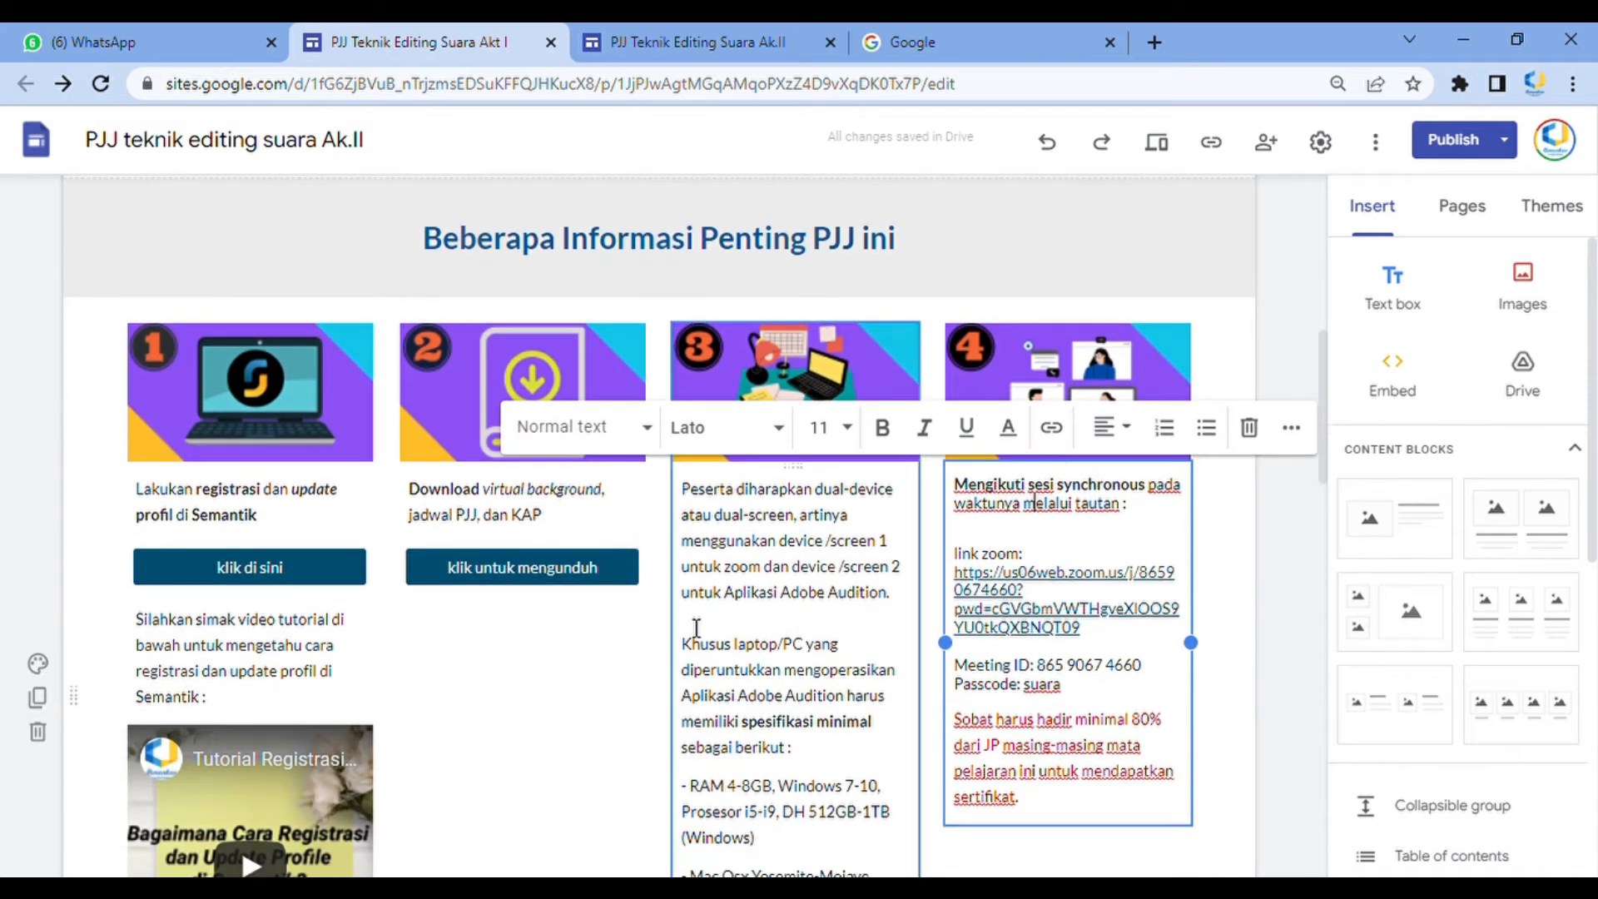
scroll(664, 648, down, 2)
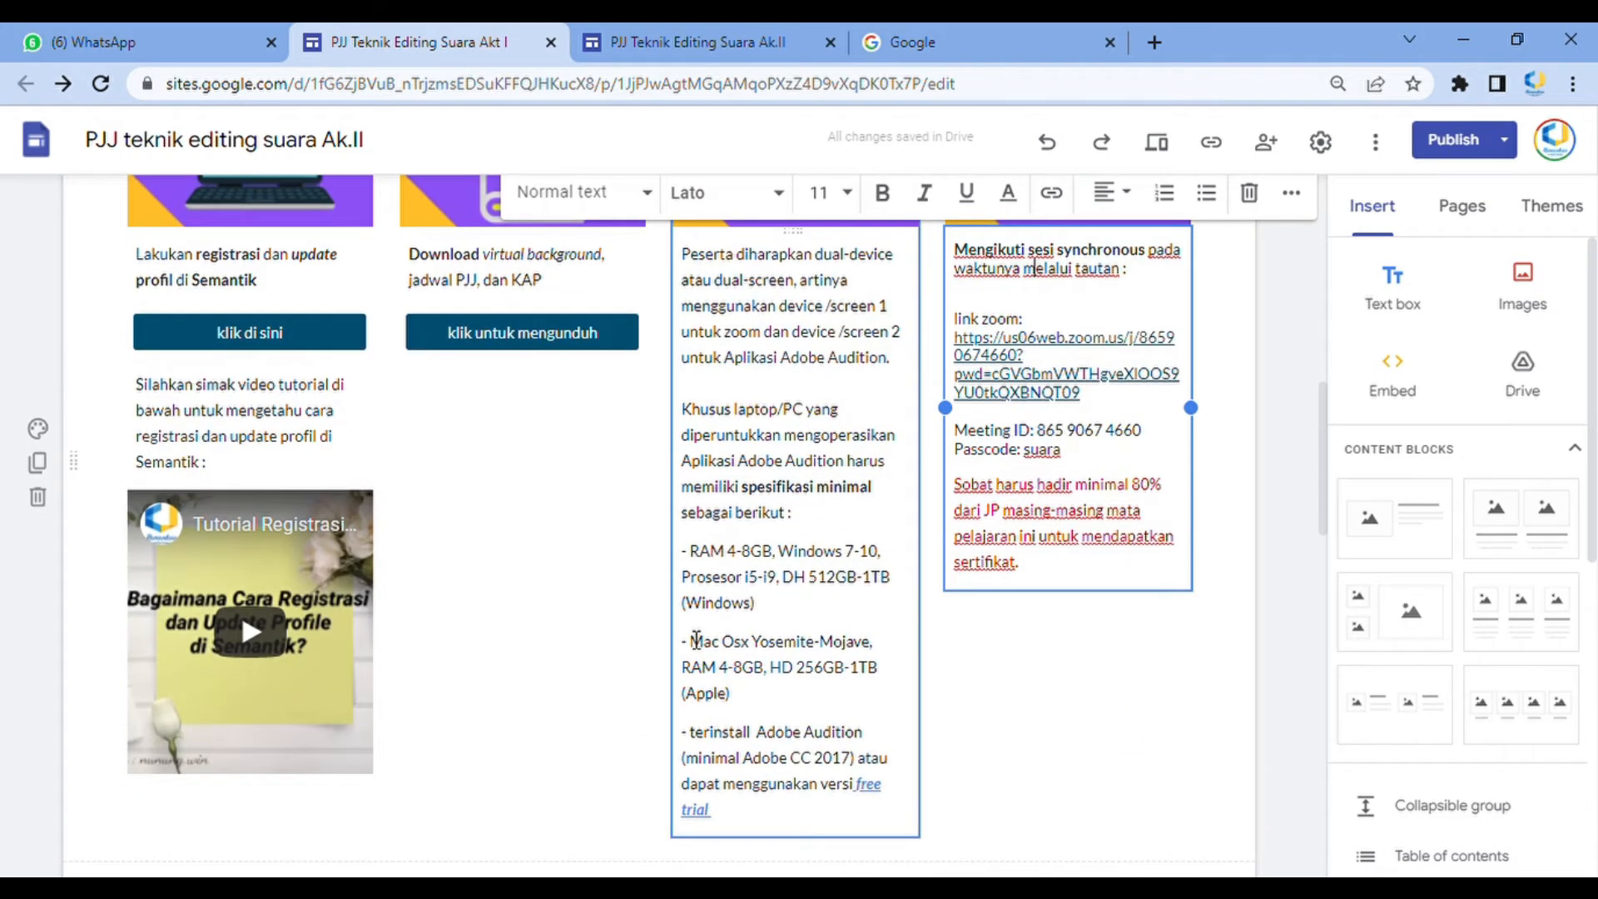
scroll(681, 634, down, 3)
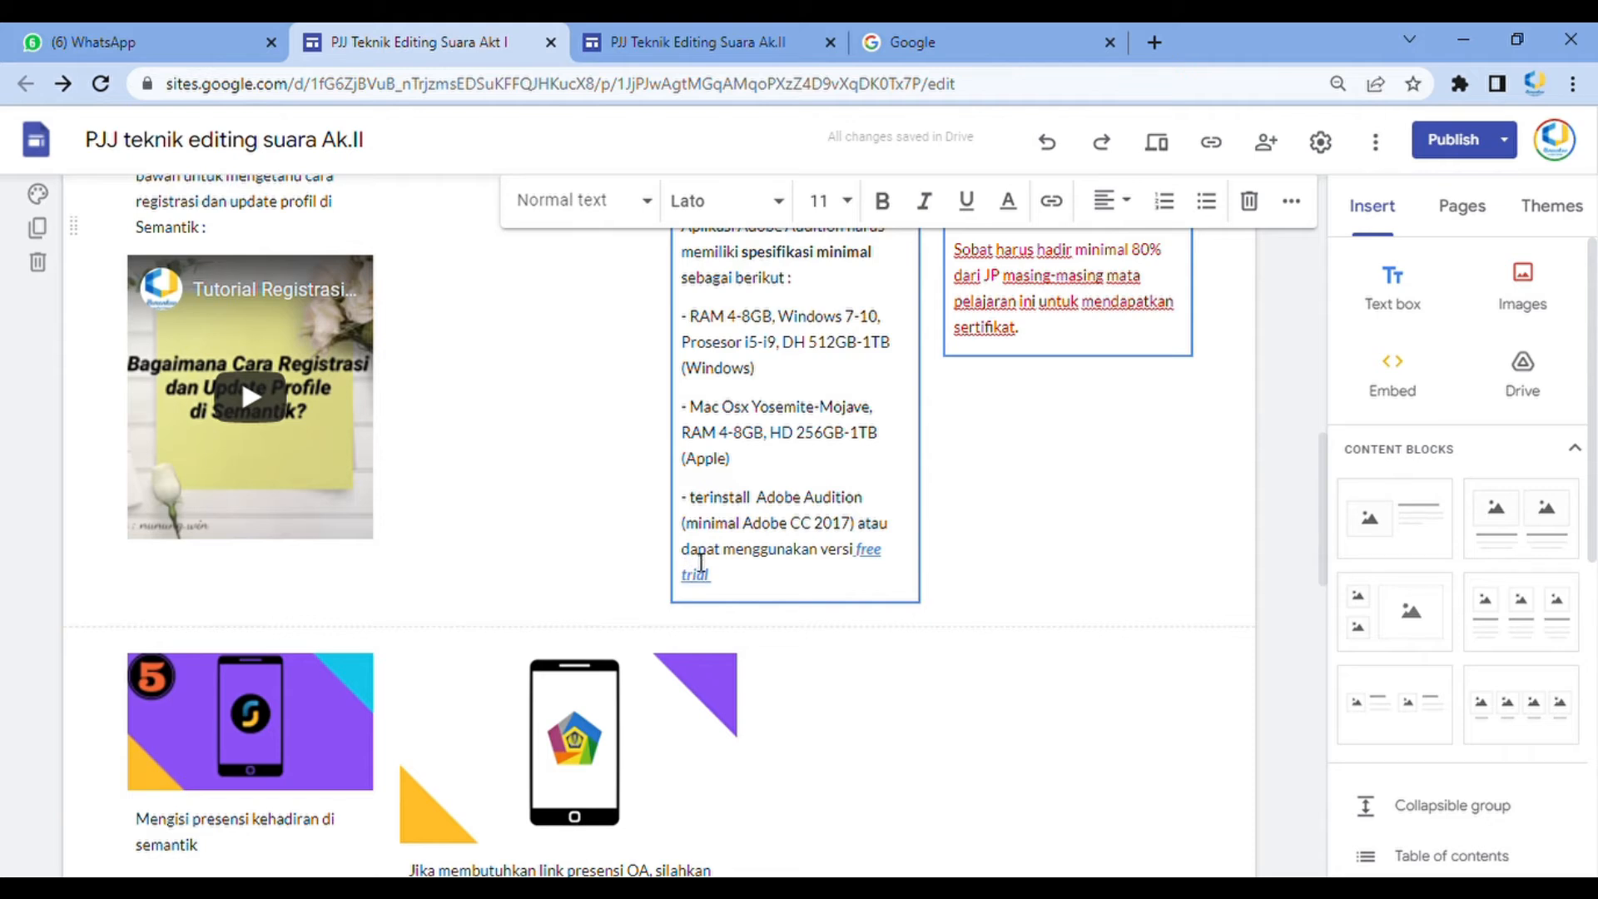
scroll(696, 580, up, 2)
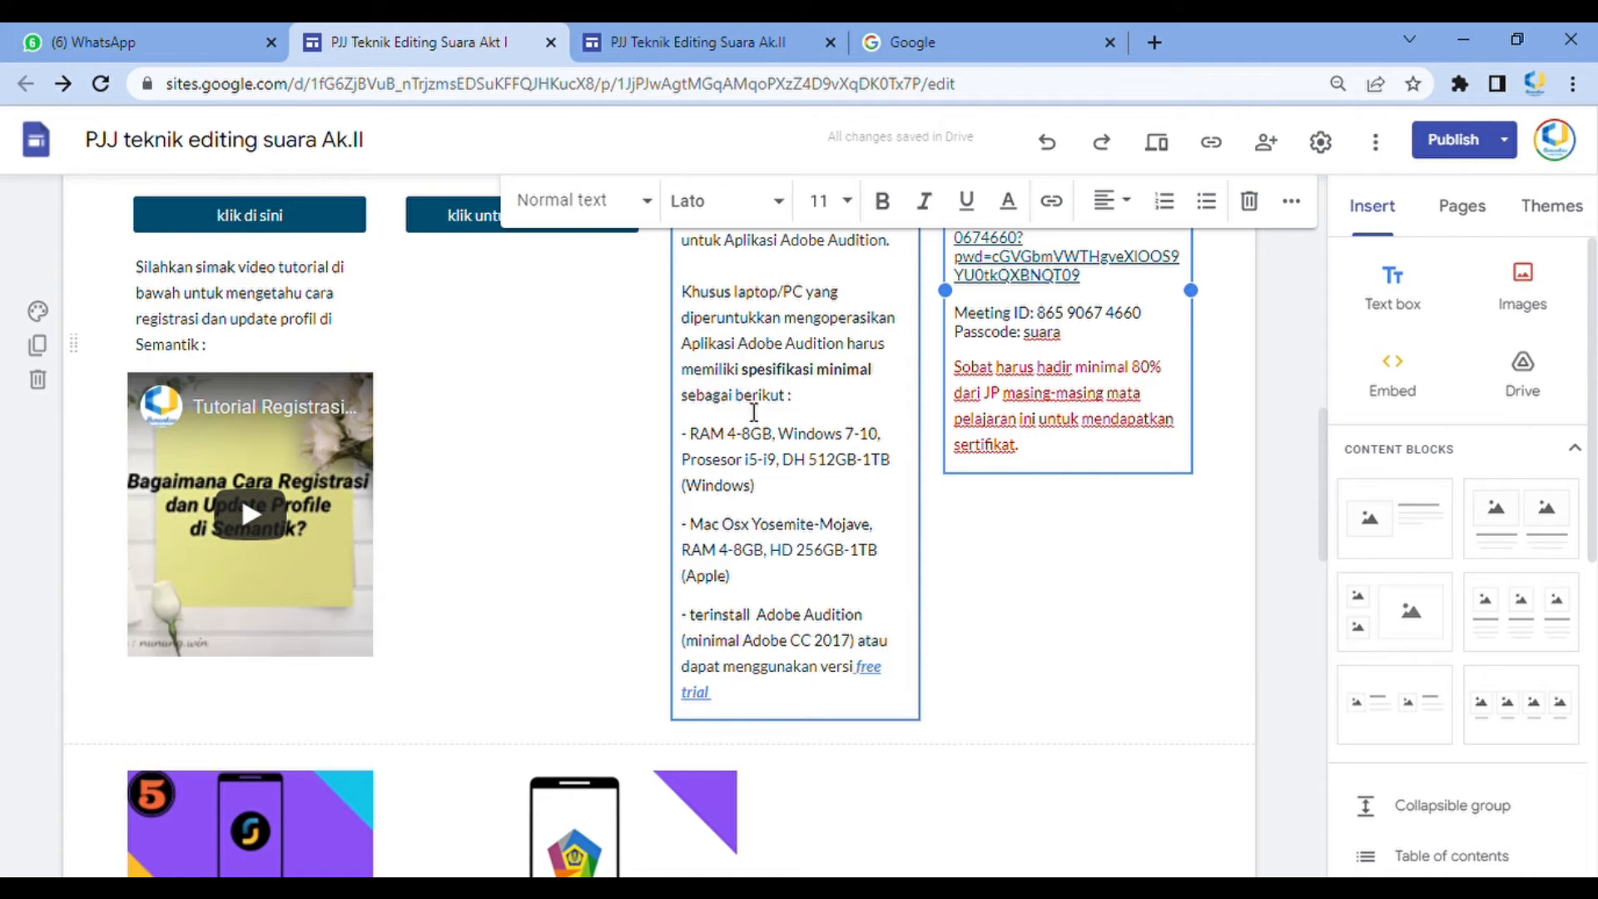
Switch to the Ak.II site and add a footer to its pages
click(675, 52)
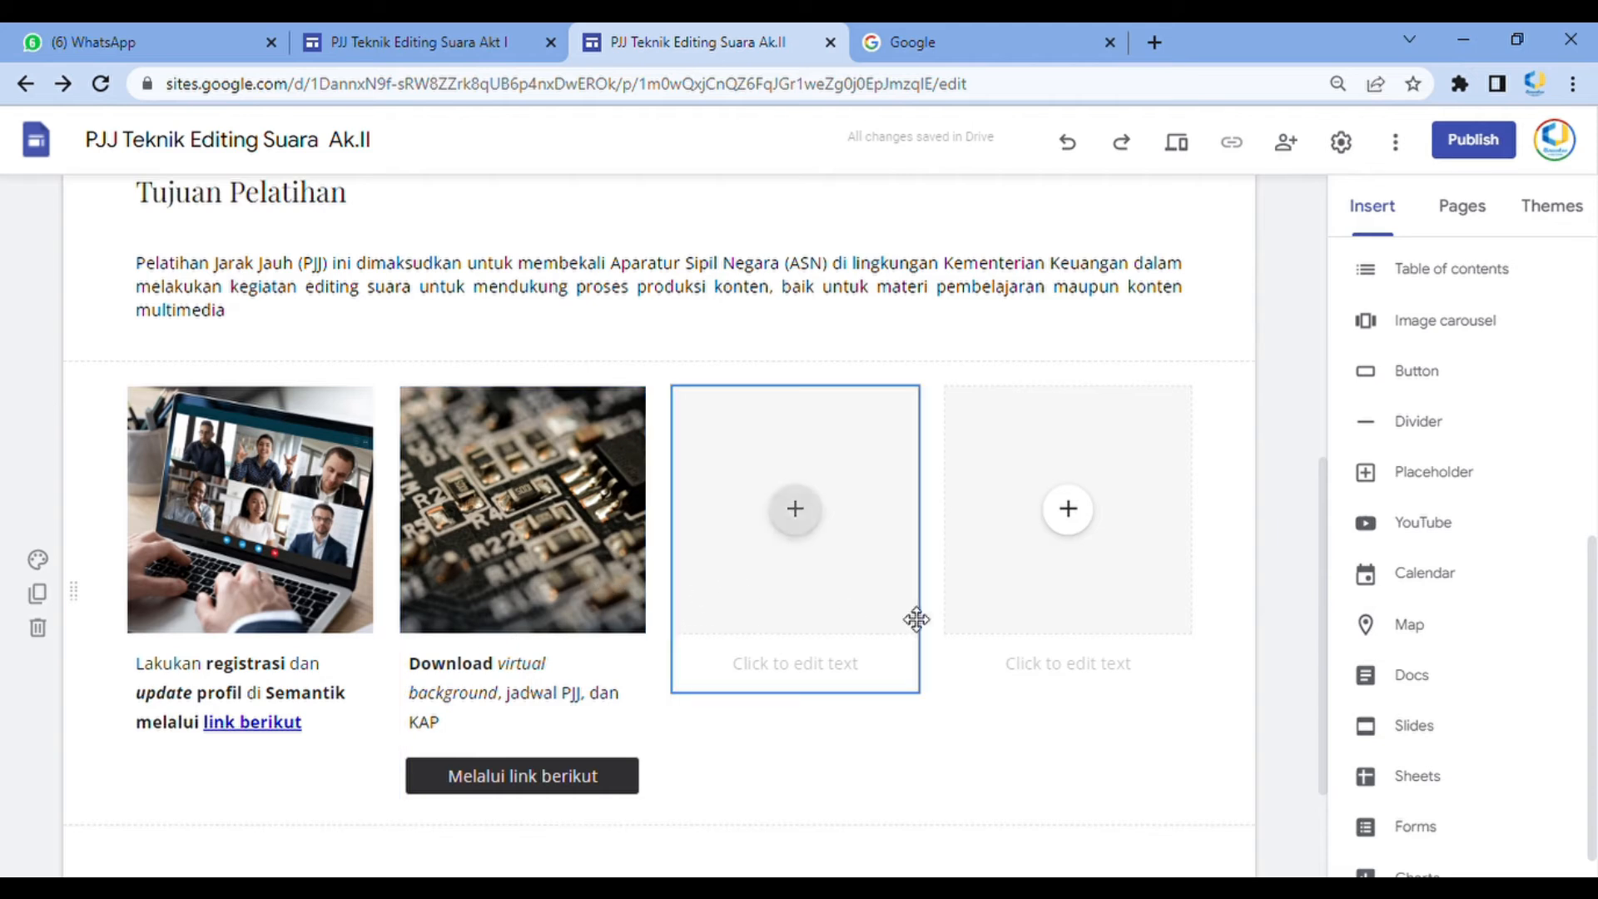
scroll(929, 620, down, 2)
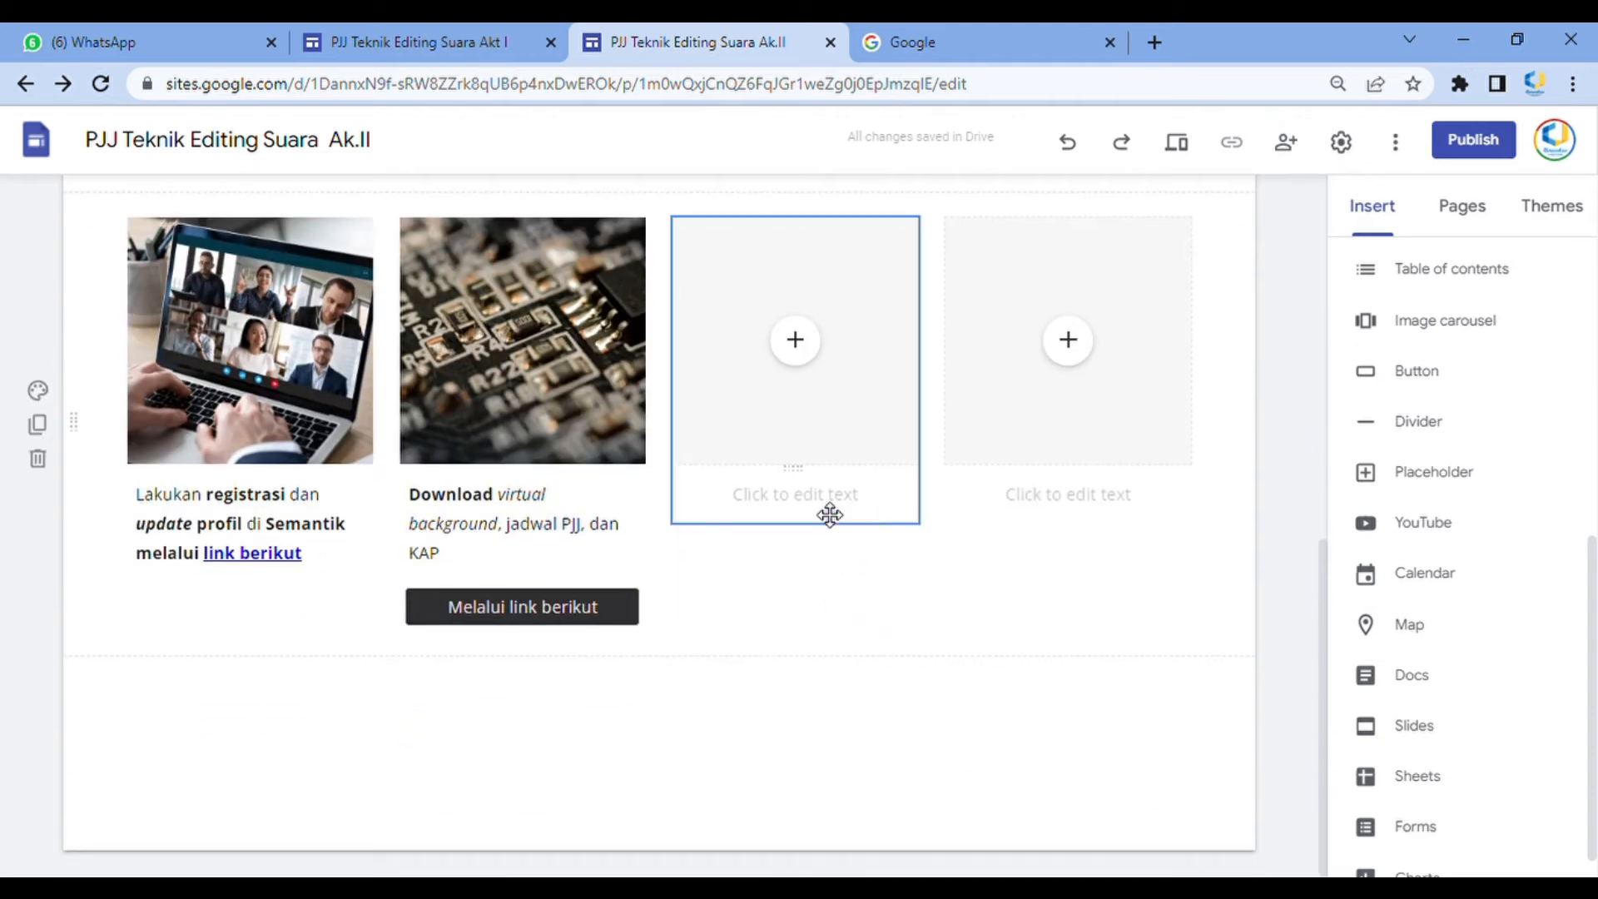
scroll(1082, 550, up, 7)
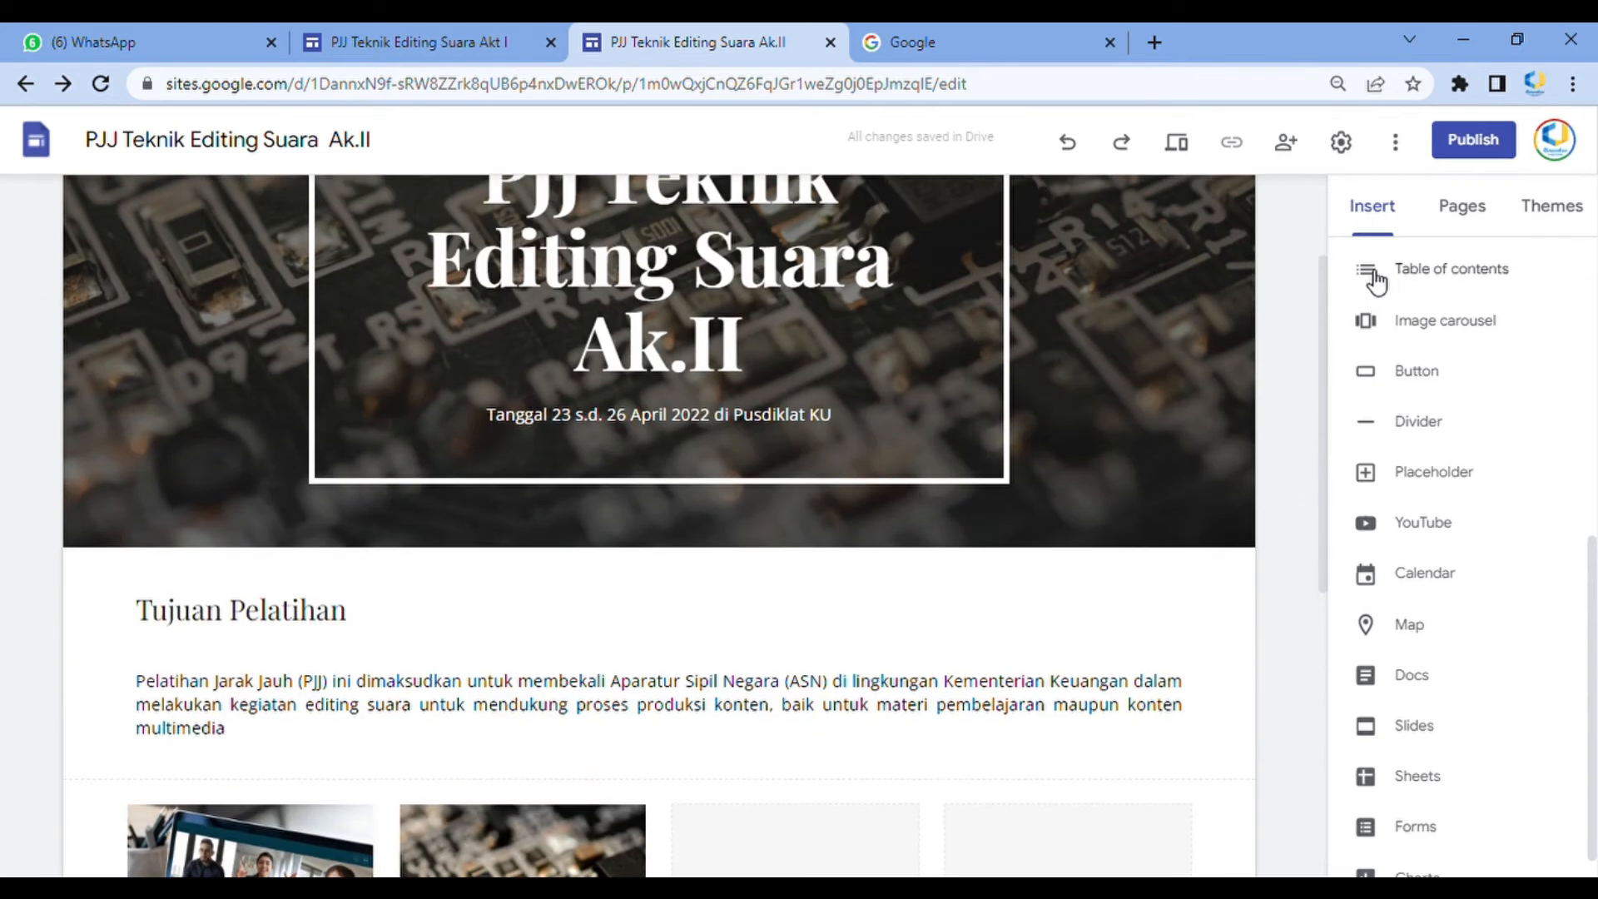
scroll(1112, 407, up, 2)
scroll(978, 656, down, 10)
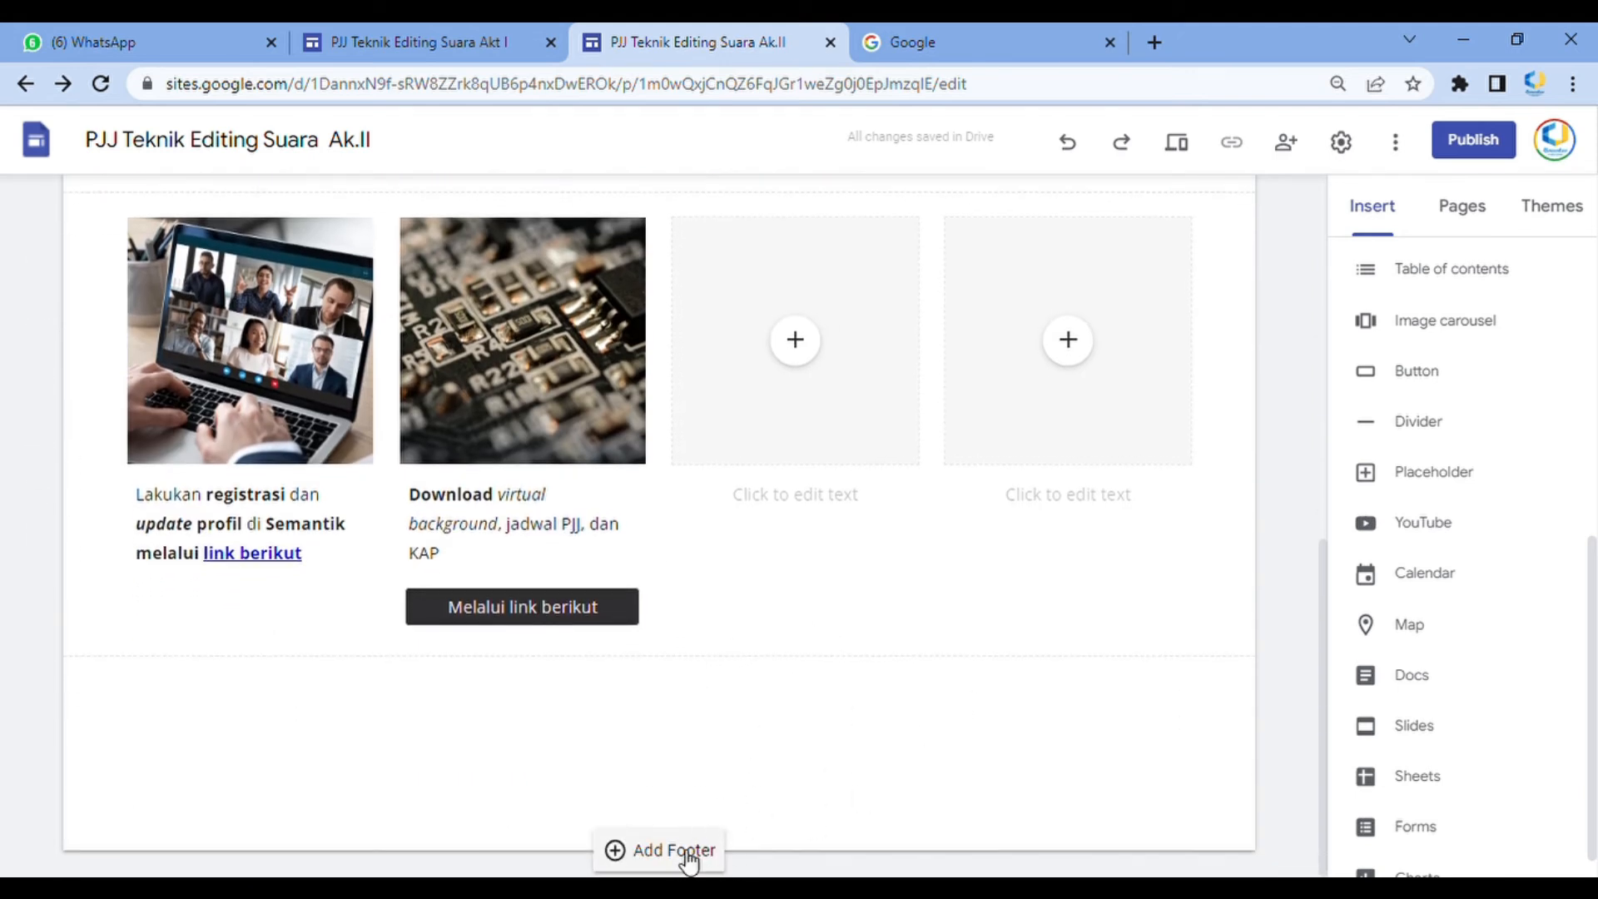
click(695, 850)
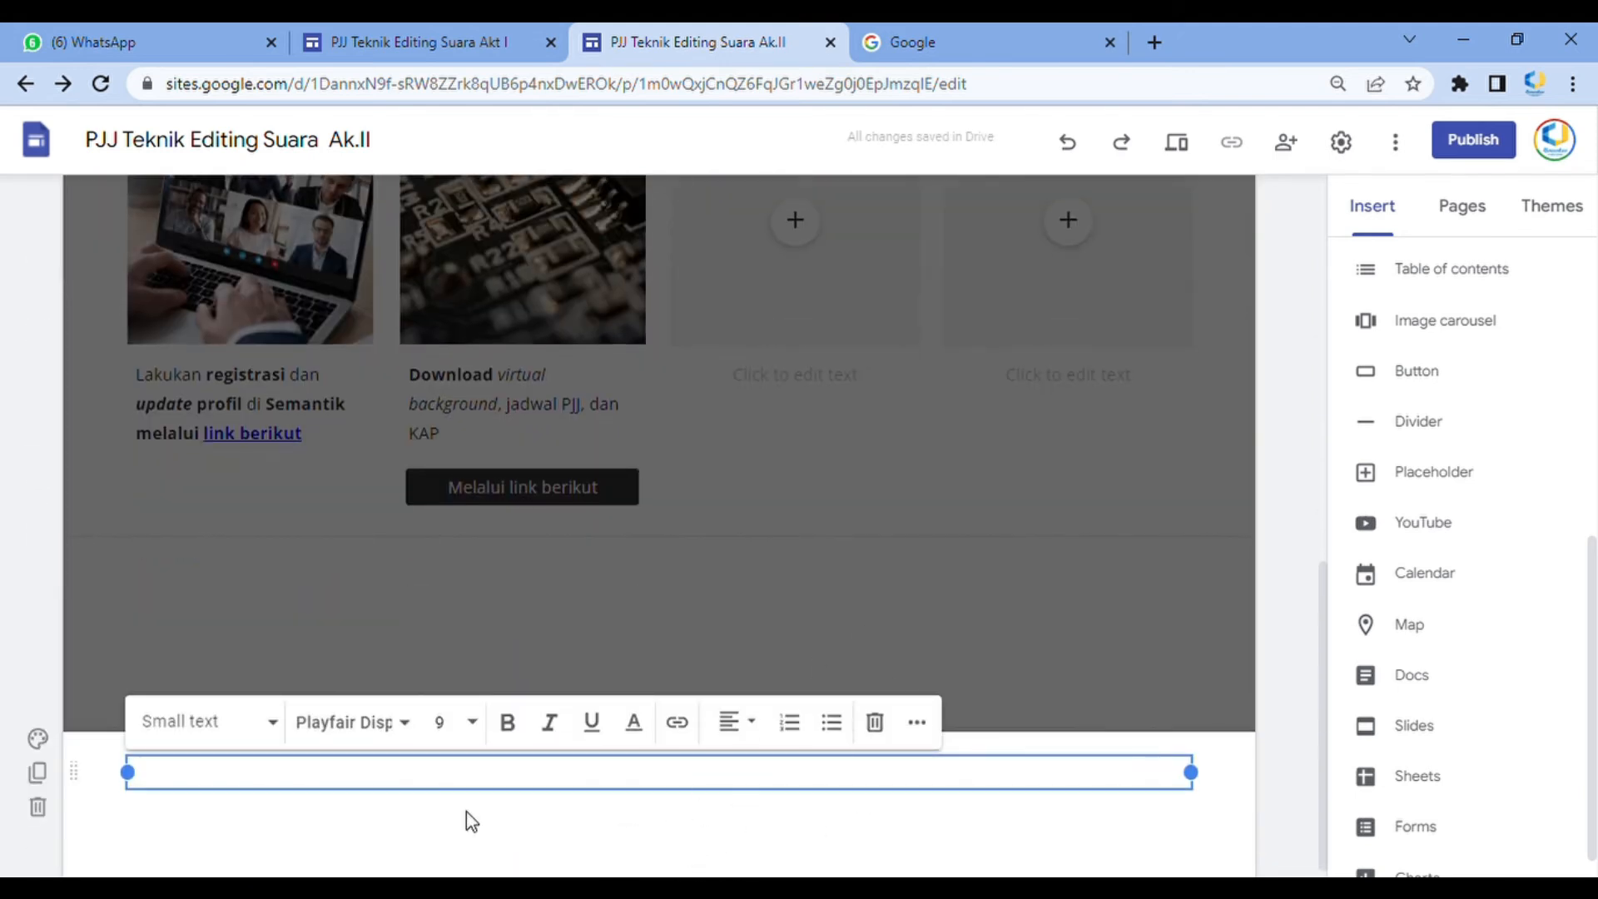
scroll(677, 674, up, 1)
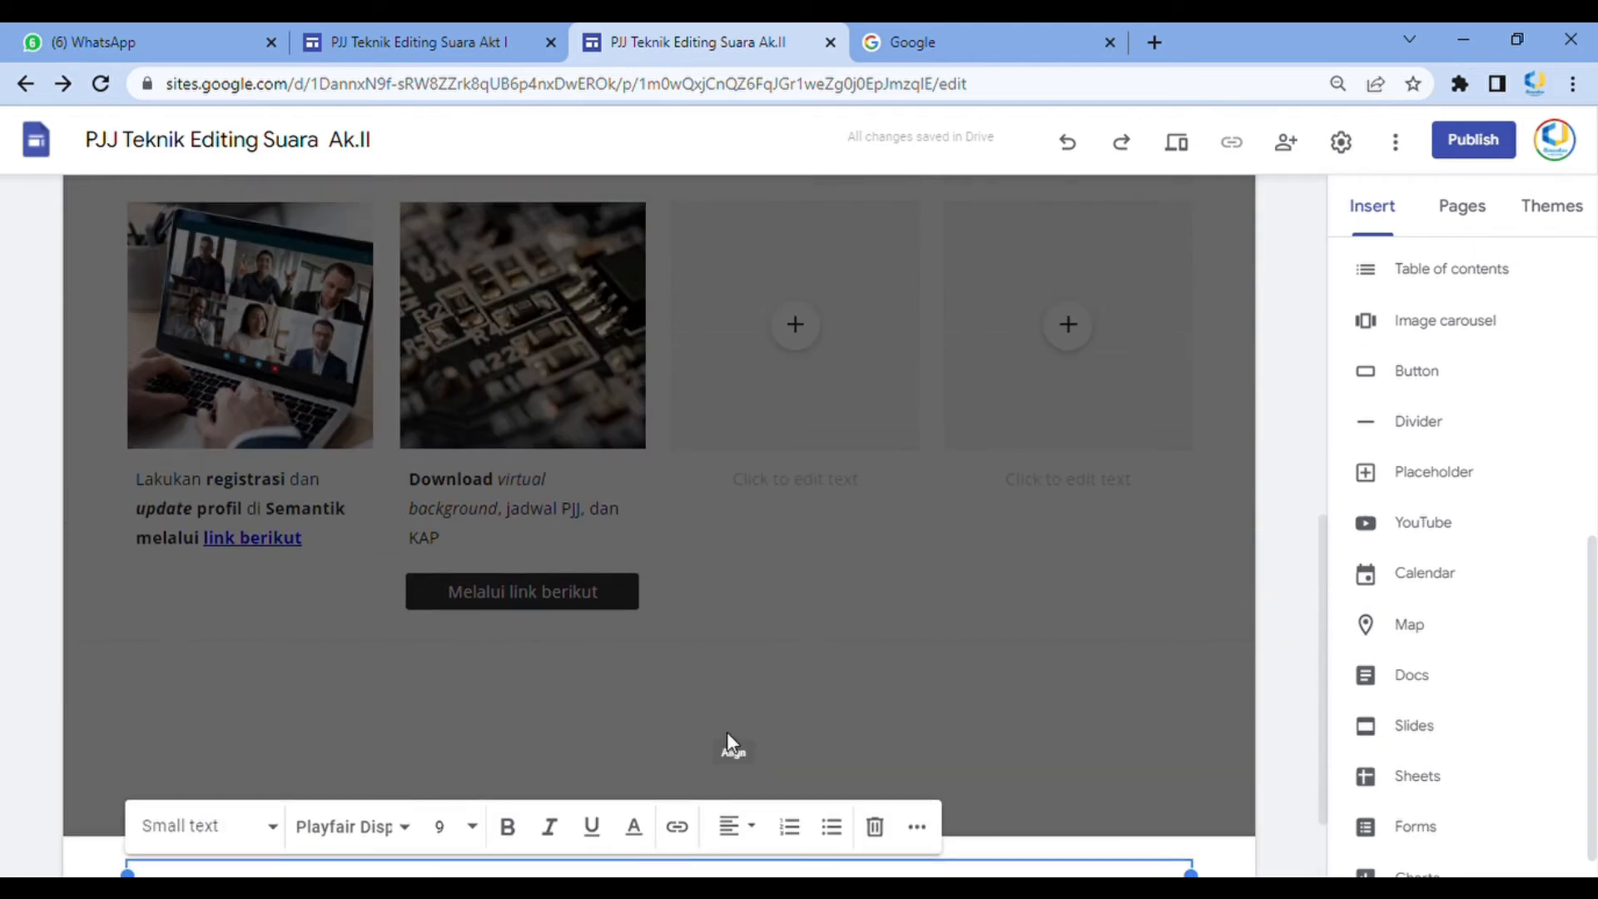
Enter the footer text: the owner's name, with '(Nomor Telpon)' on a second line
text(Dafta)
key(Return)
text(Nomor Telpon Saya)
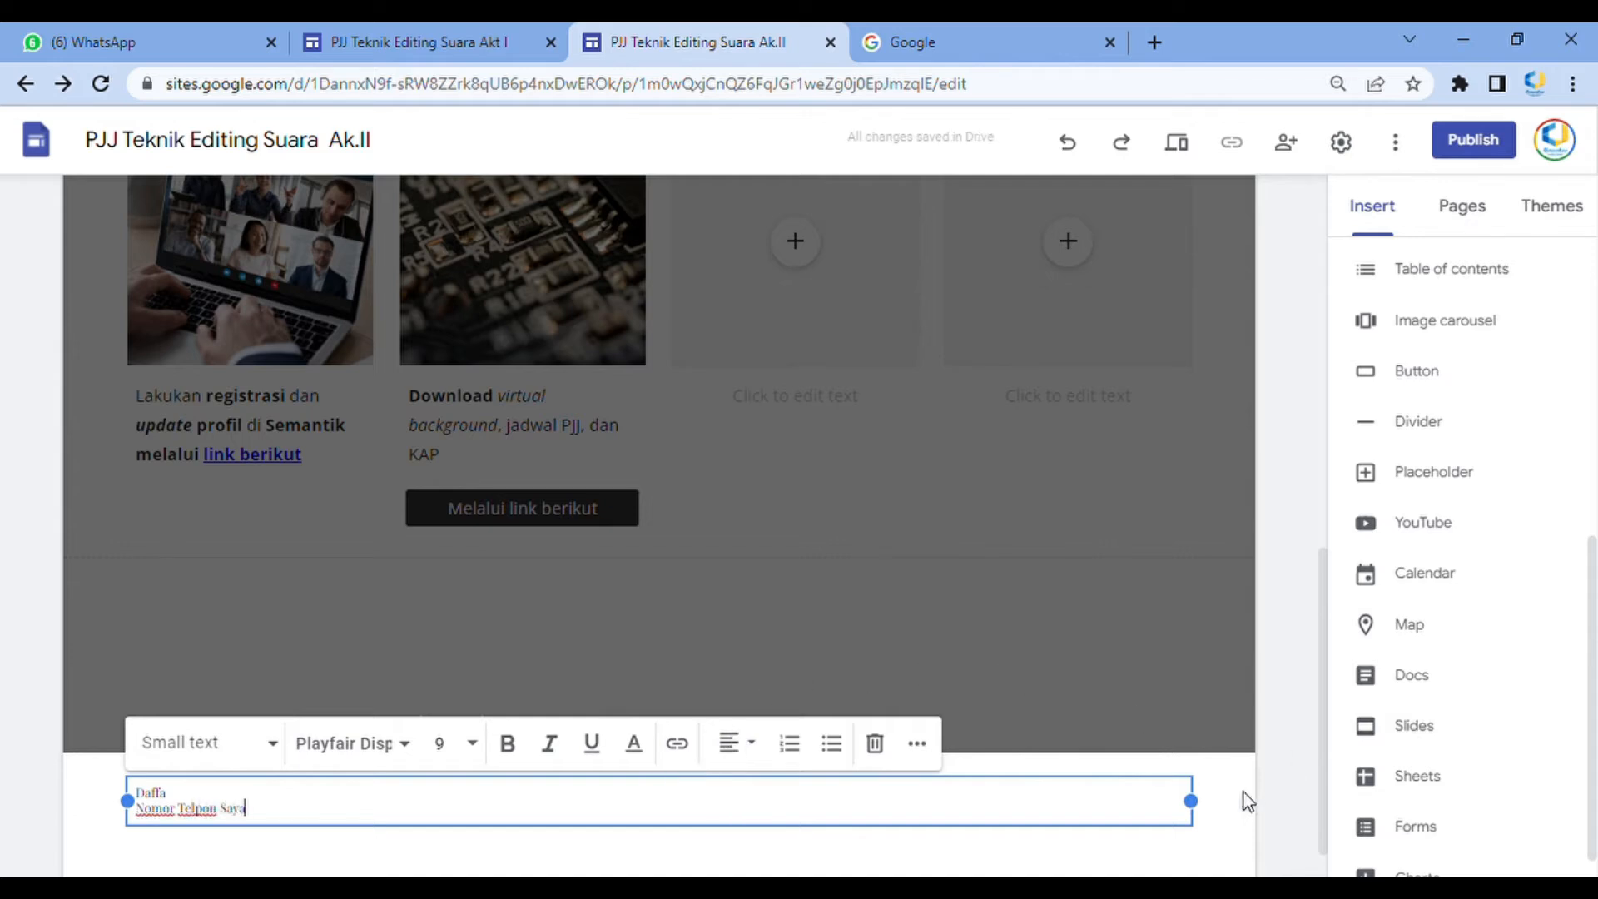
text(lfon Saya))
text(()
key(ctrl+Right)
key(Delete)
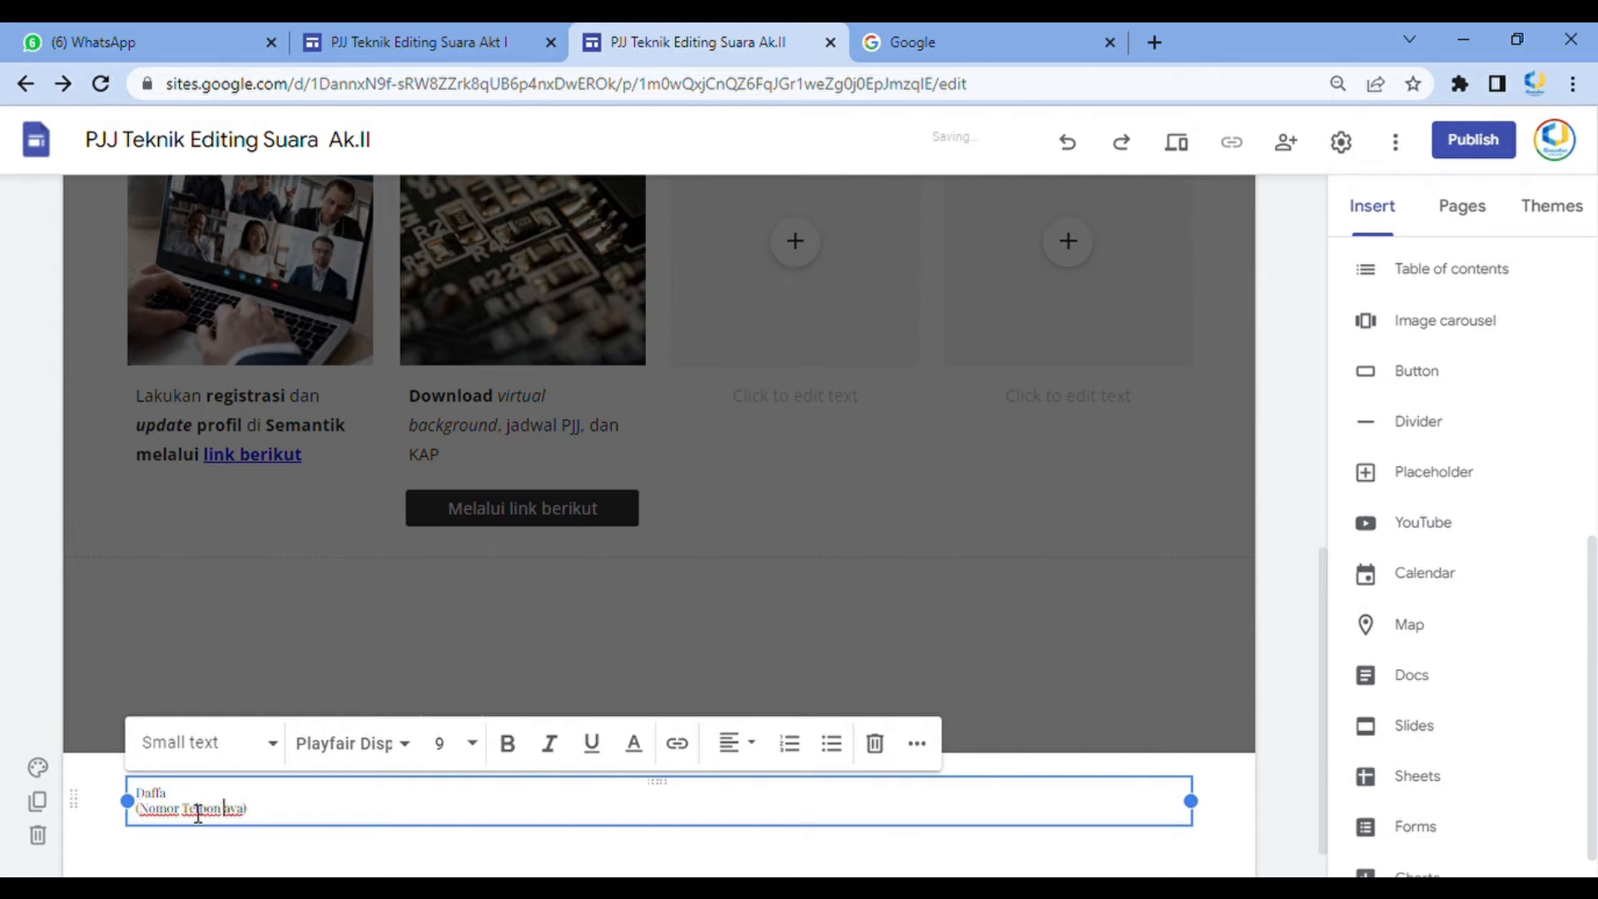
key(Delete)
key(Delete)
text())
click(1262, 663)
Preview the site to check the new footer on the pages, then exit preview
scroll(299, 729, down, 1)
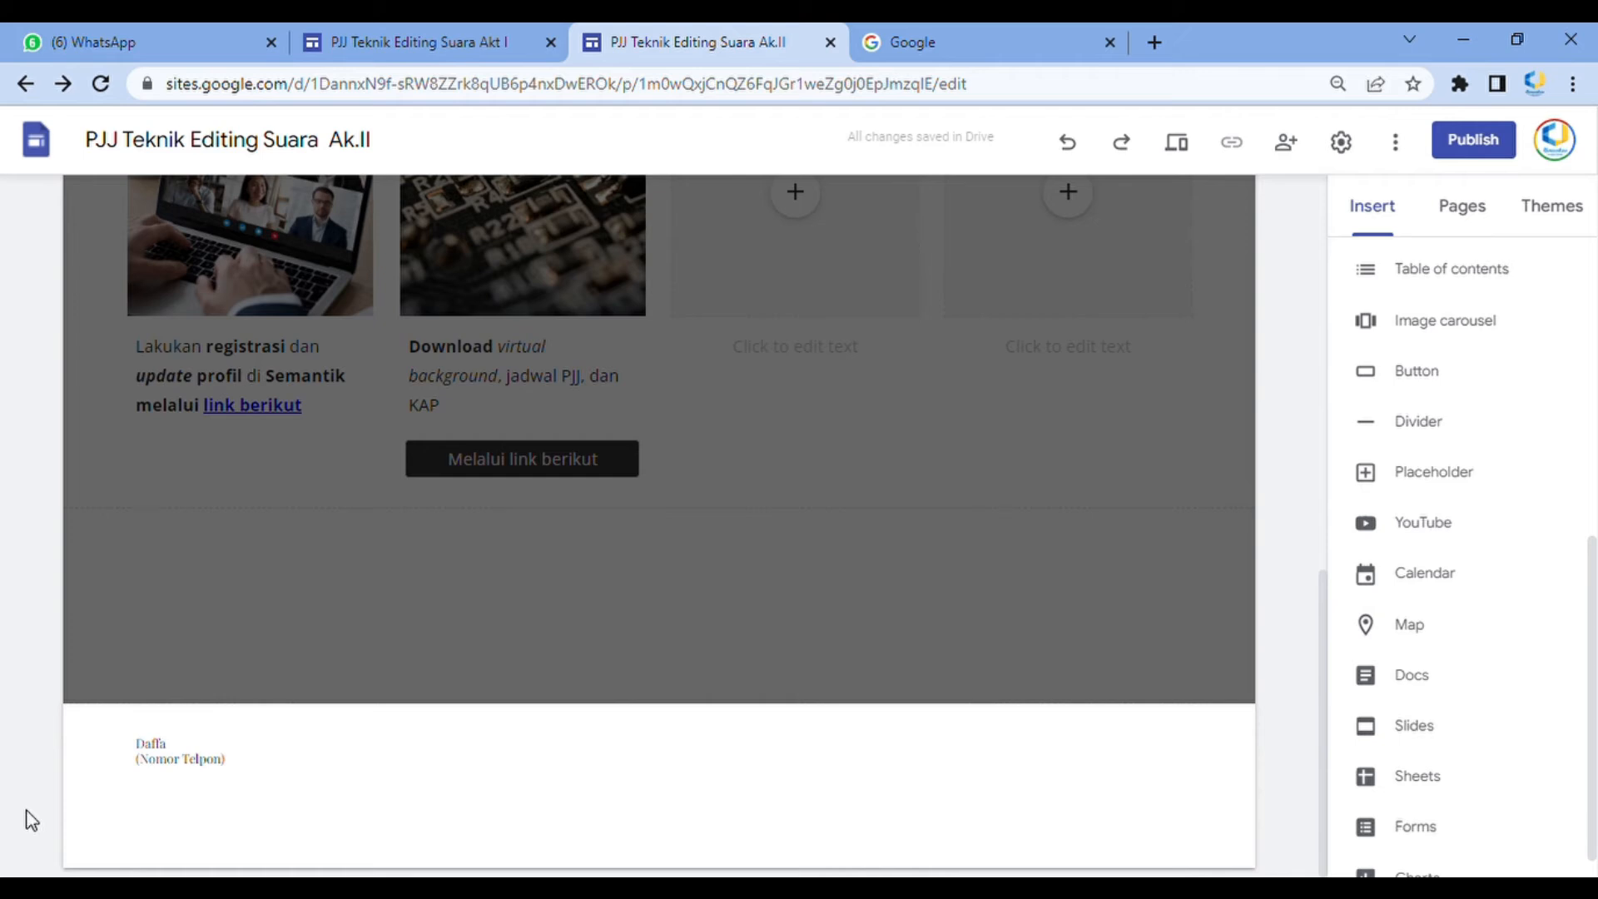
click(832, 470)
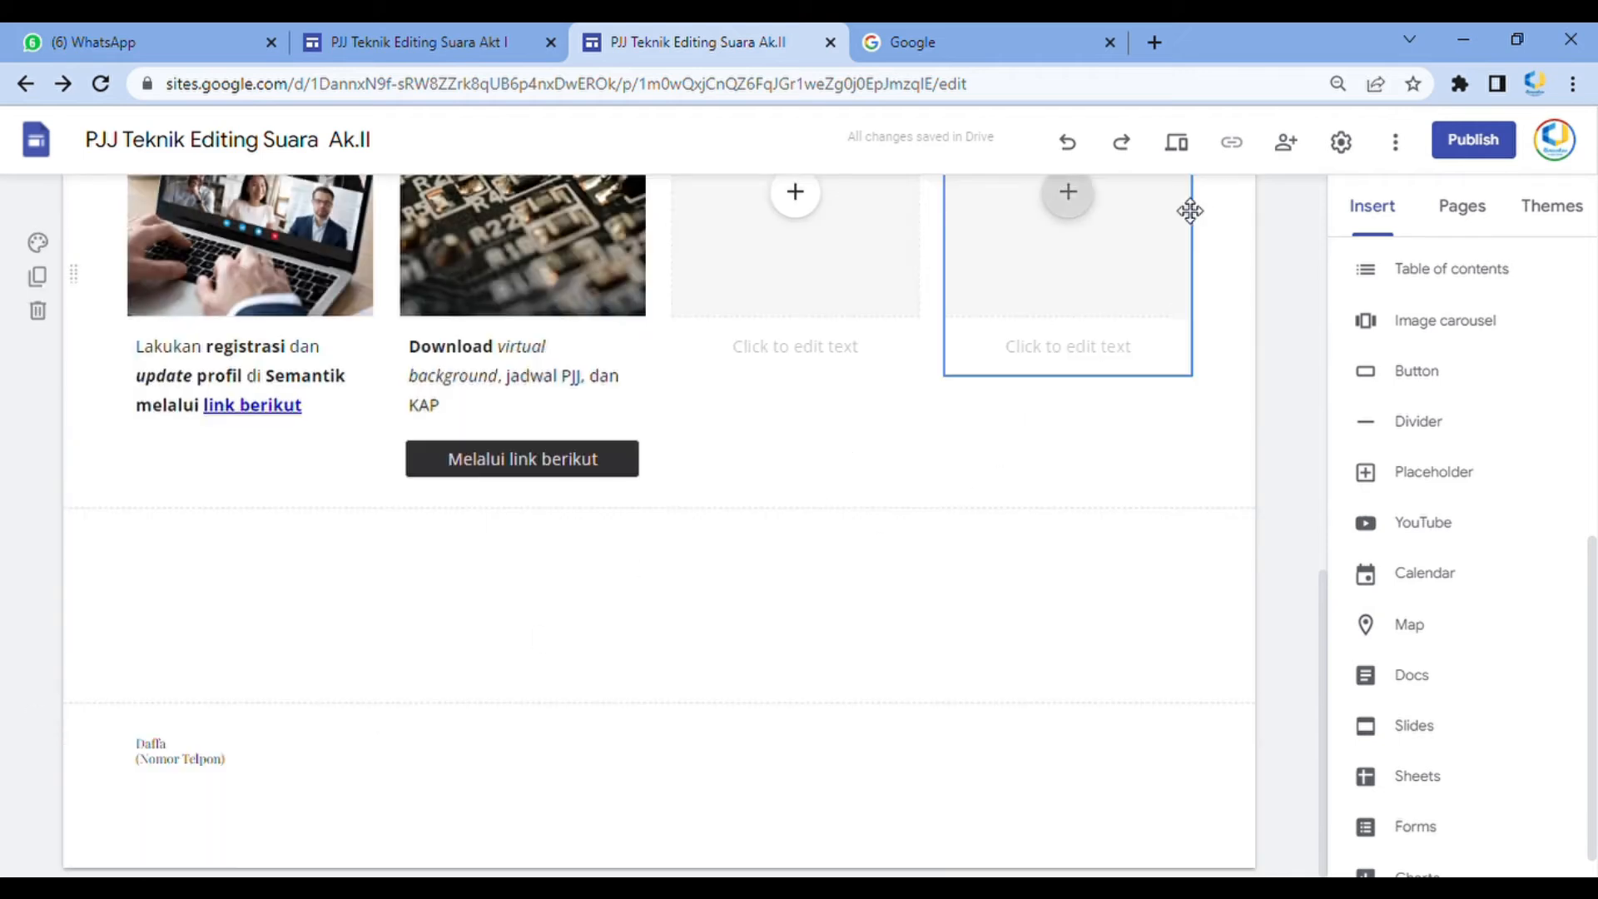
click(1200, 143)
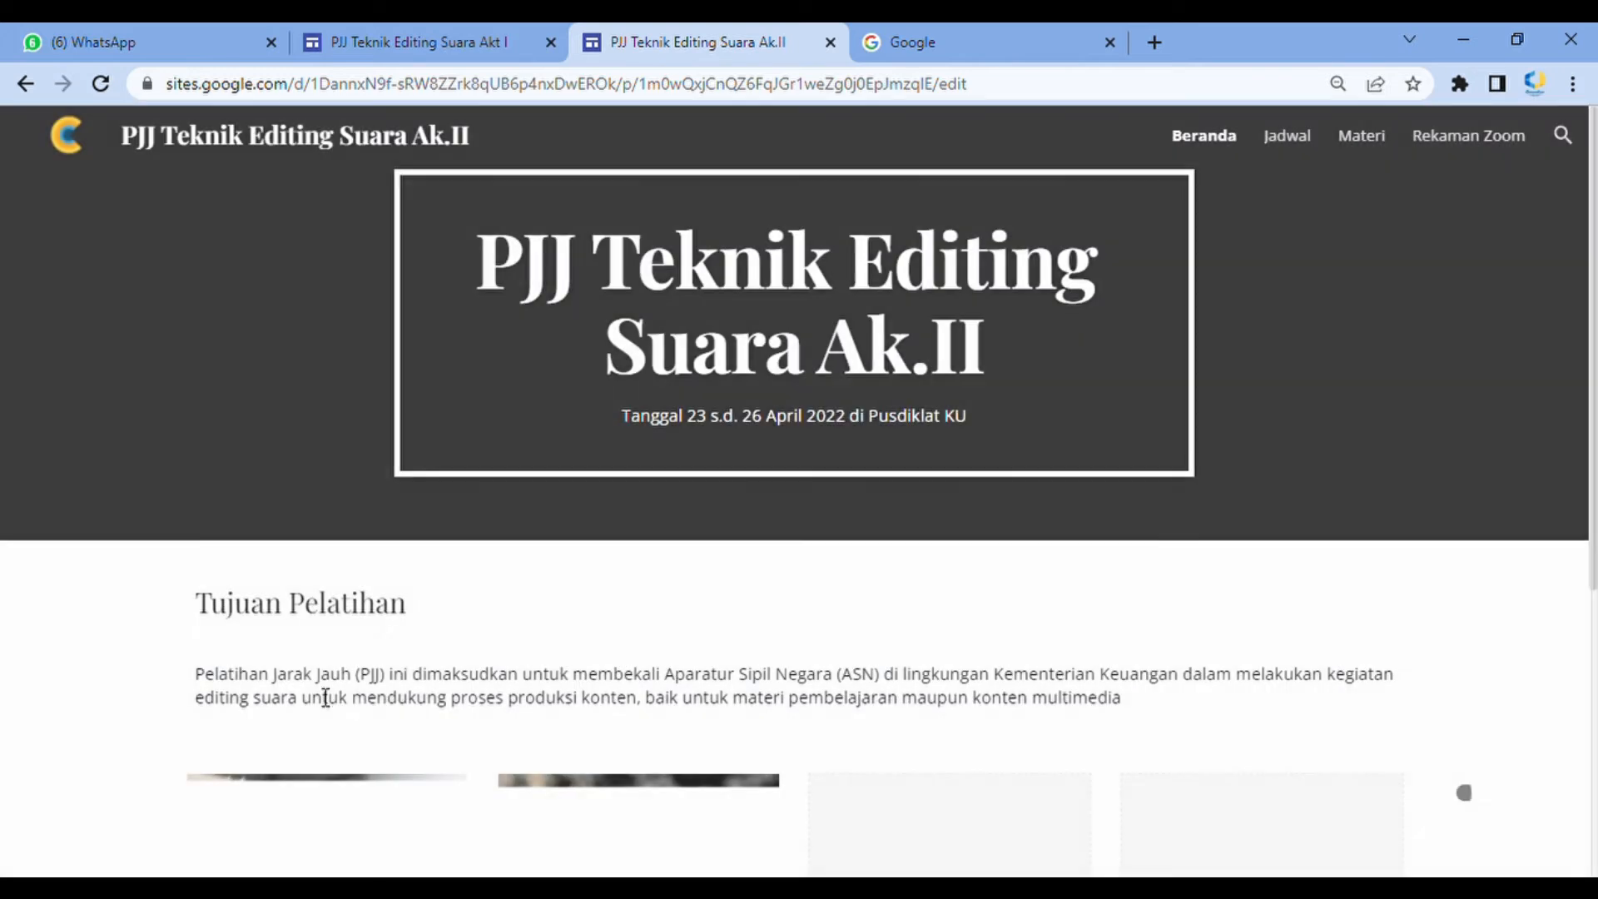
scroll(669, 563, down, 5)
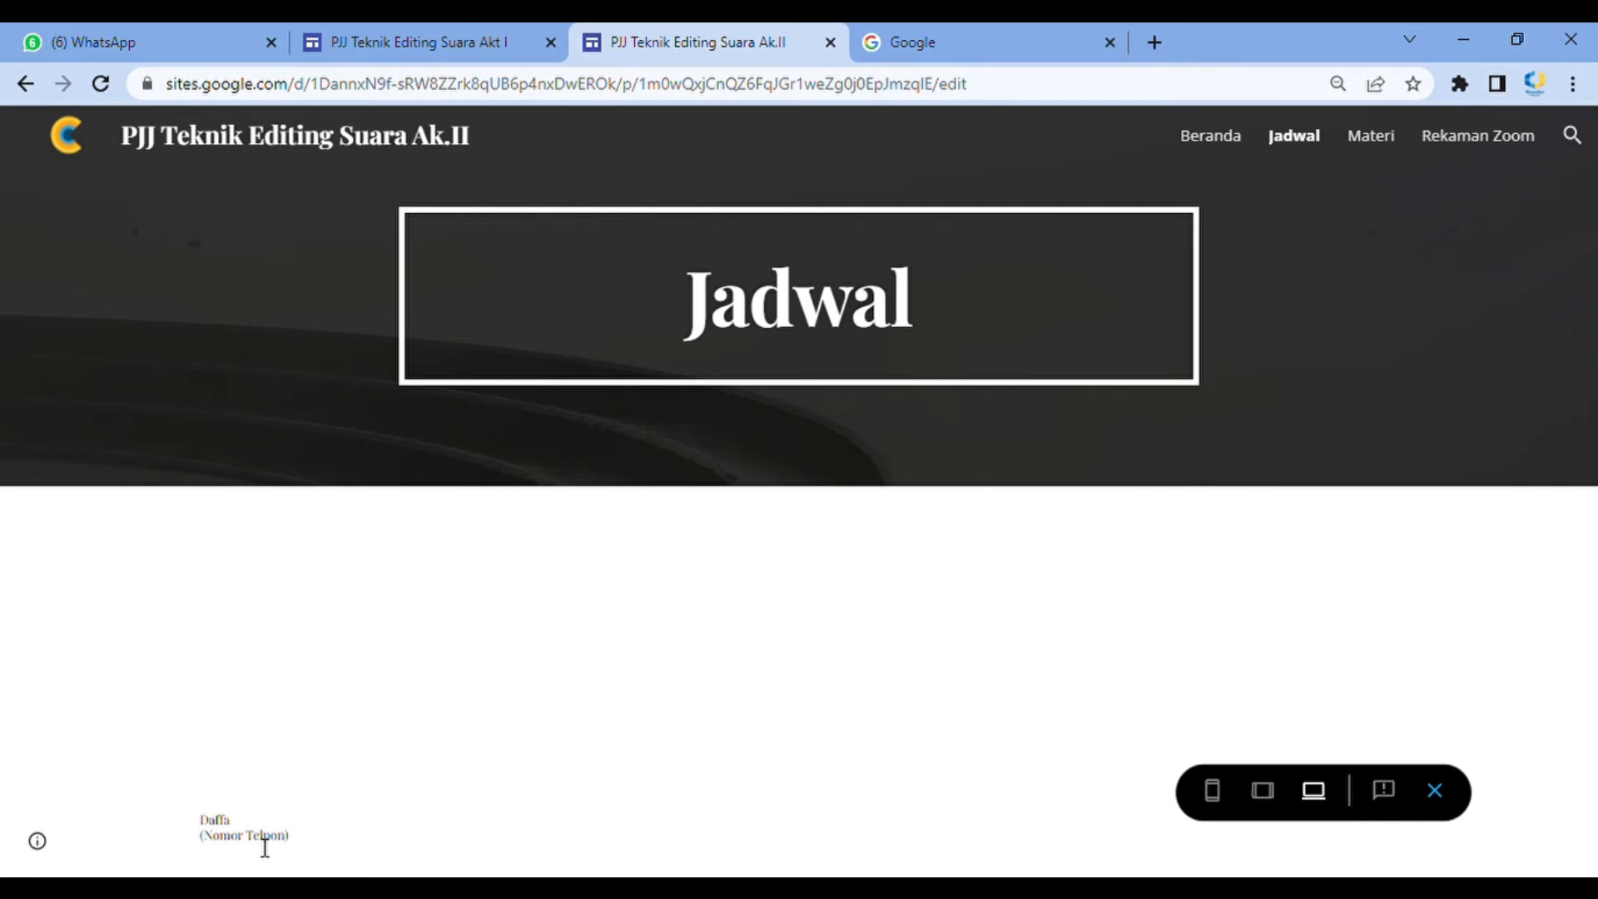
click(1436, 791)
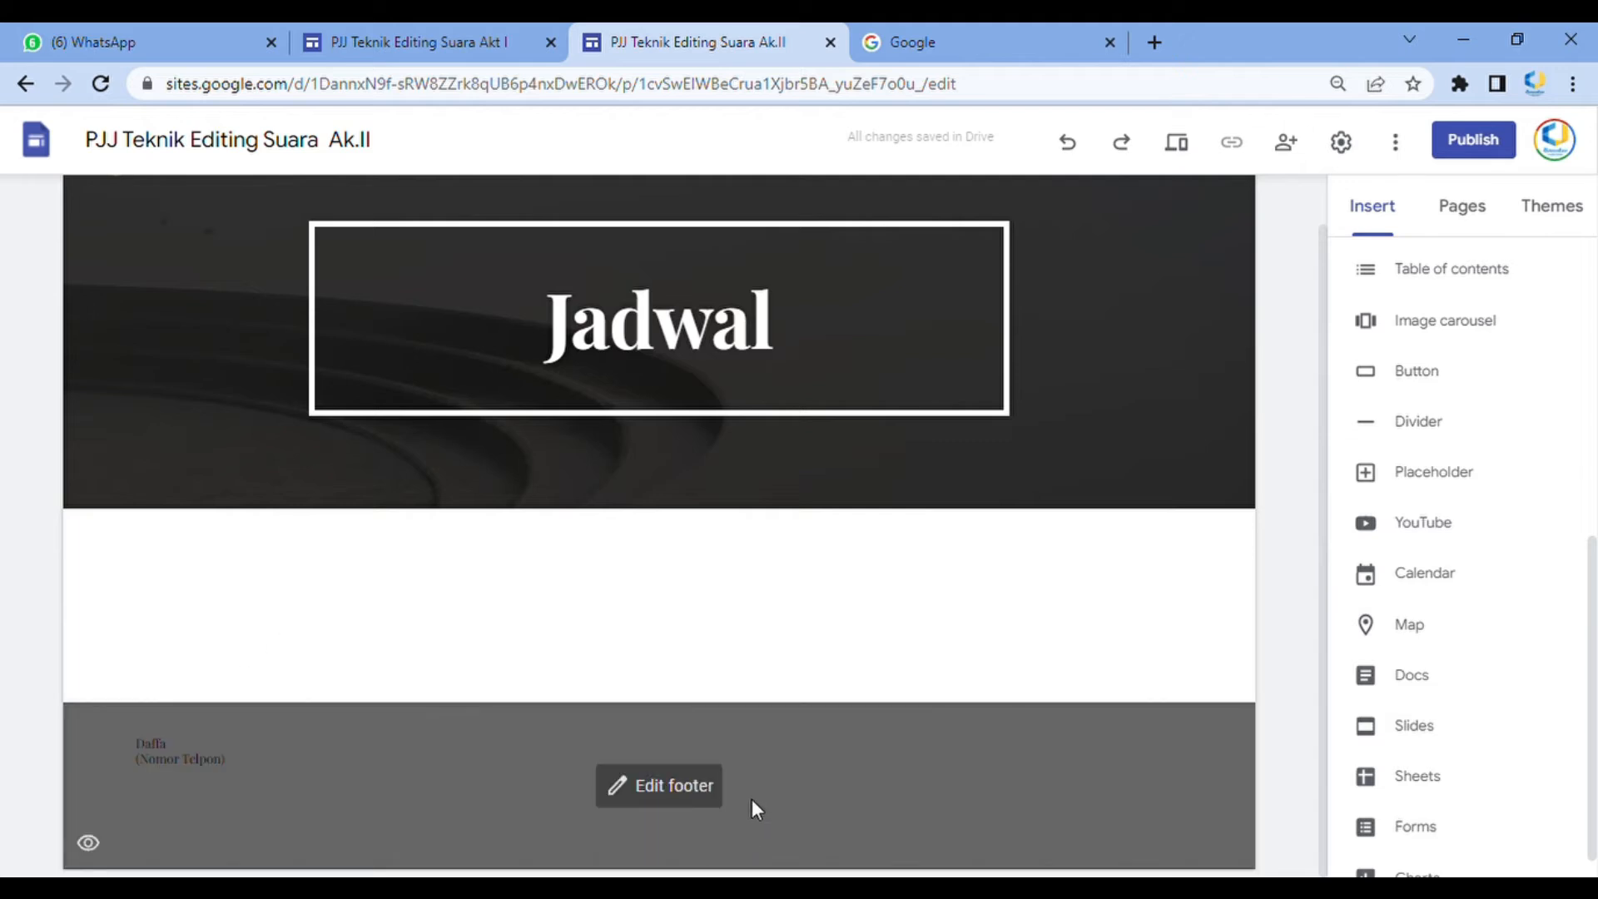
Embed the 'Jadwal Pelatihan' spreadsheet from Drive into the Jadwal page
scroll(1072, 217, up, 1)
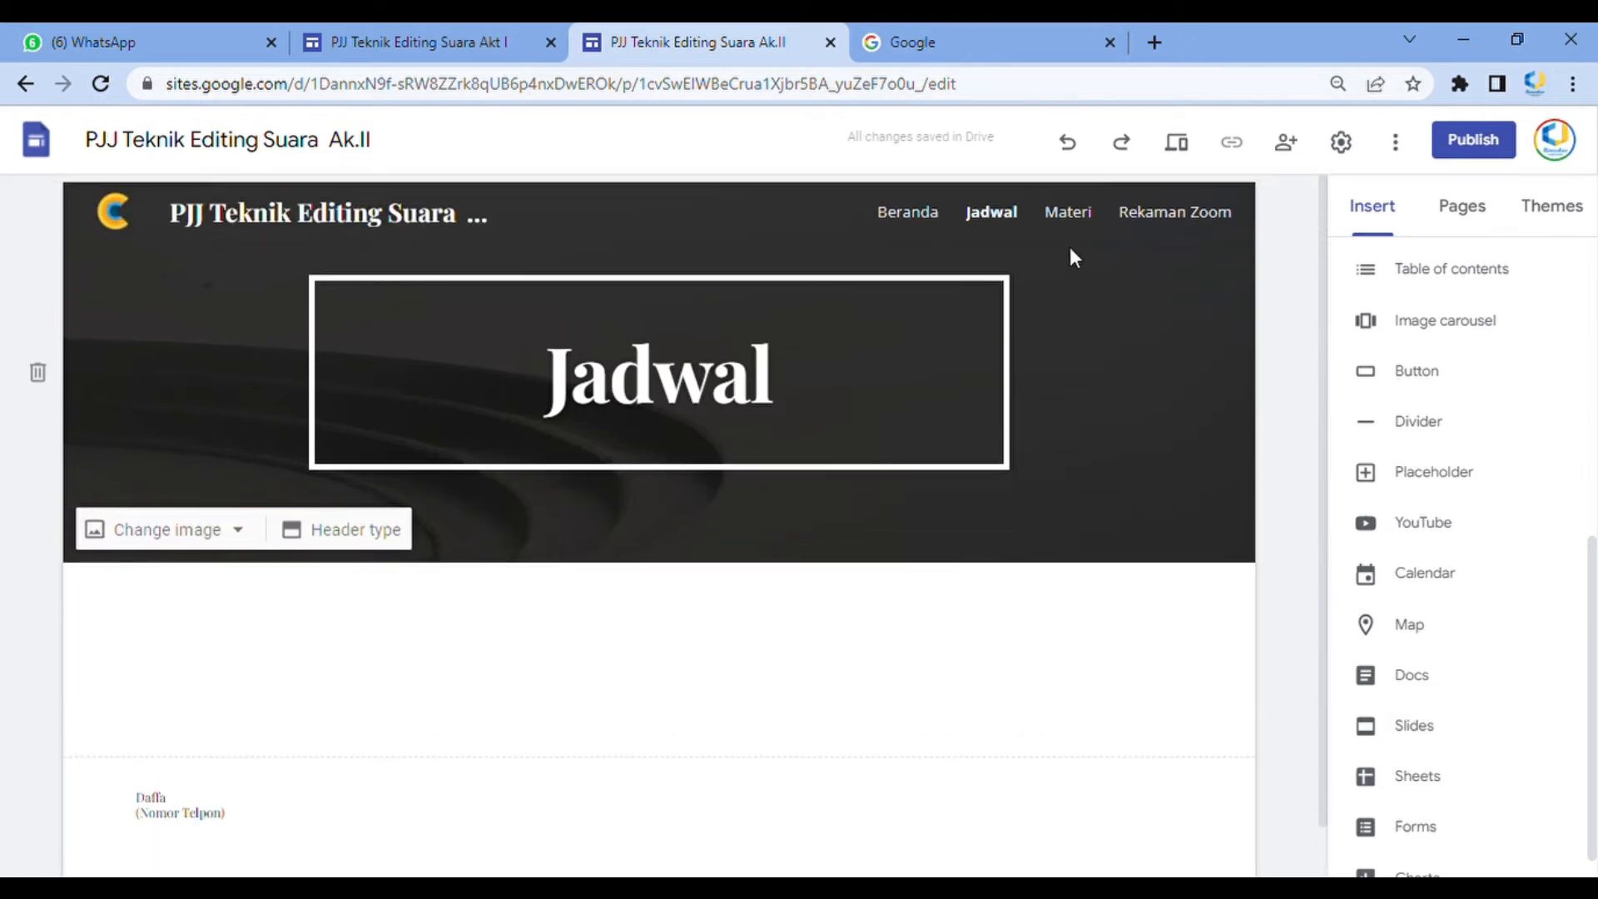
click(907, 218)
scroll(611, 706, down, 7)
scroll(611, 706, down, 3)
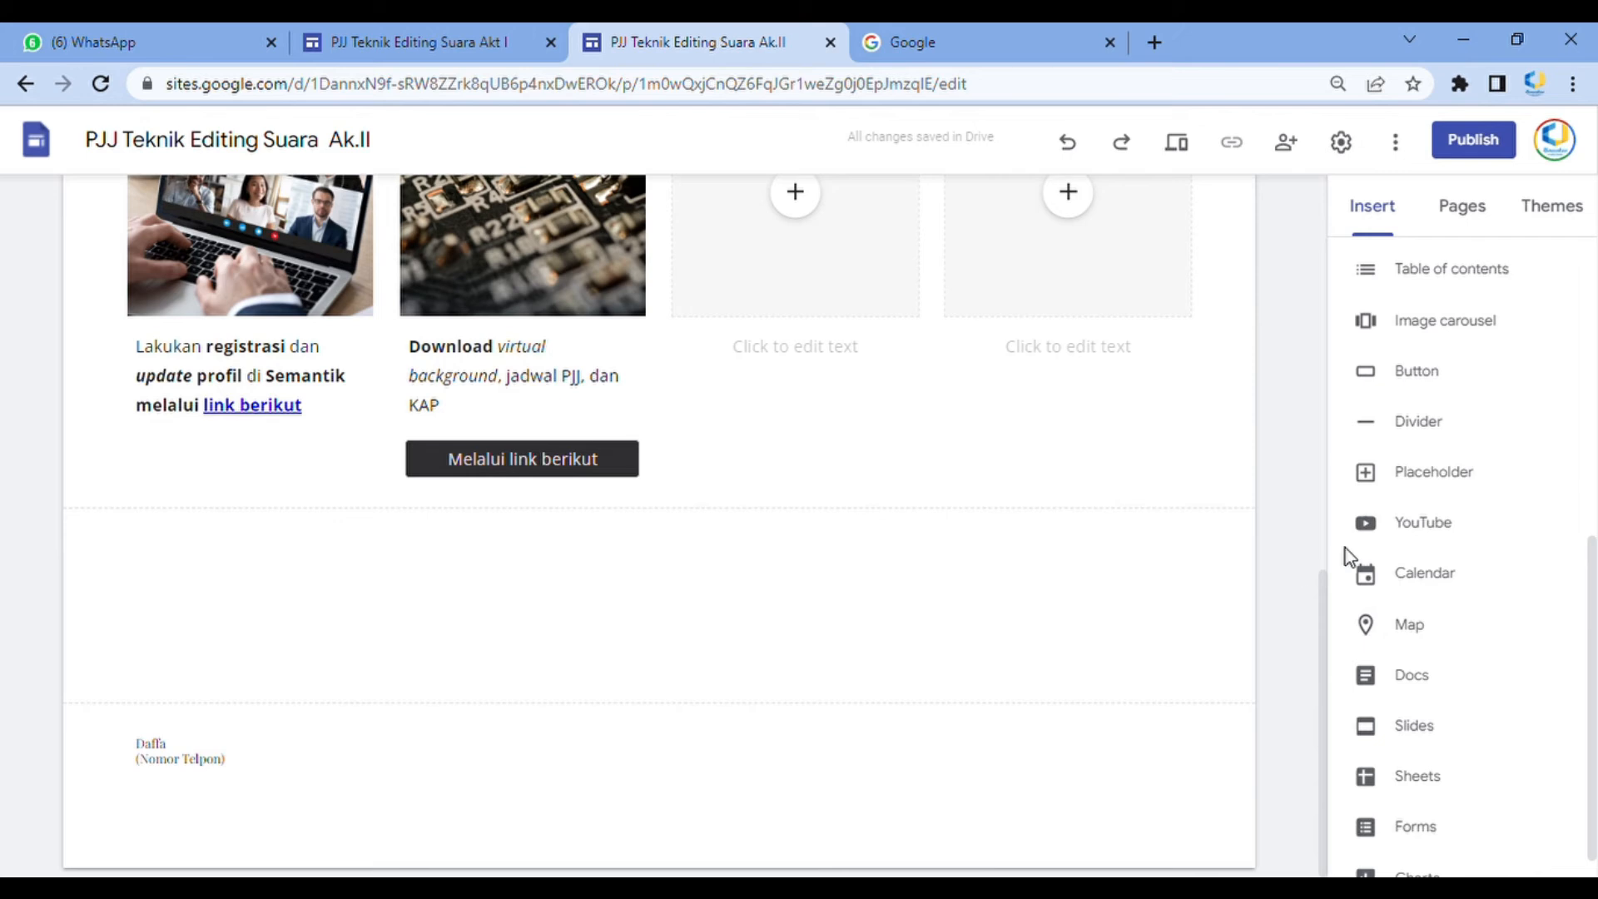
scroll(1097, 493, up, 10)
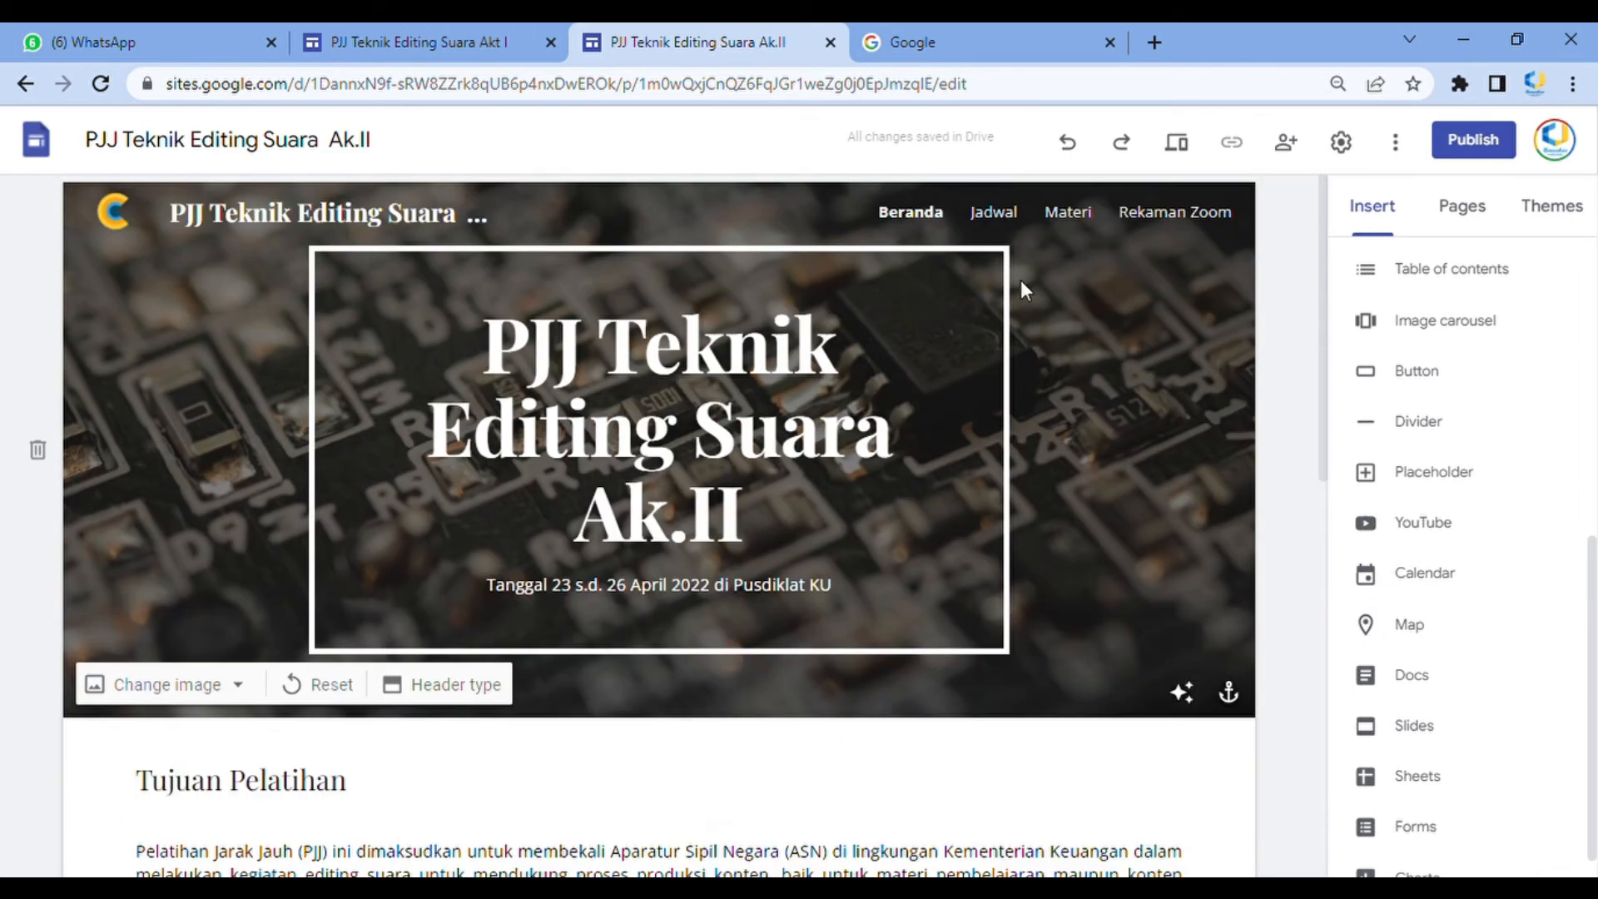
click(996, 215)
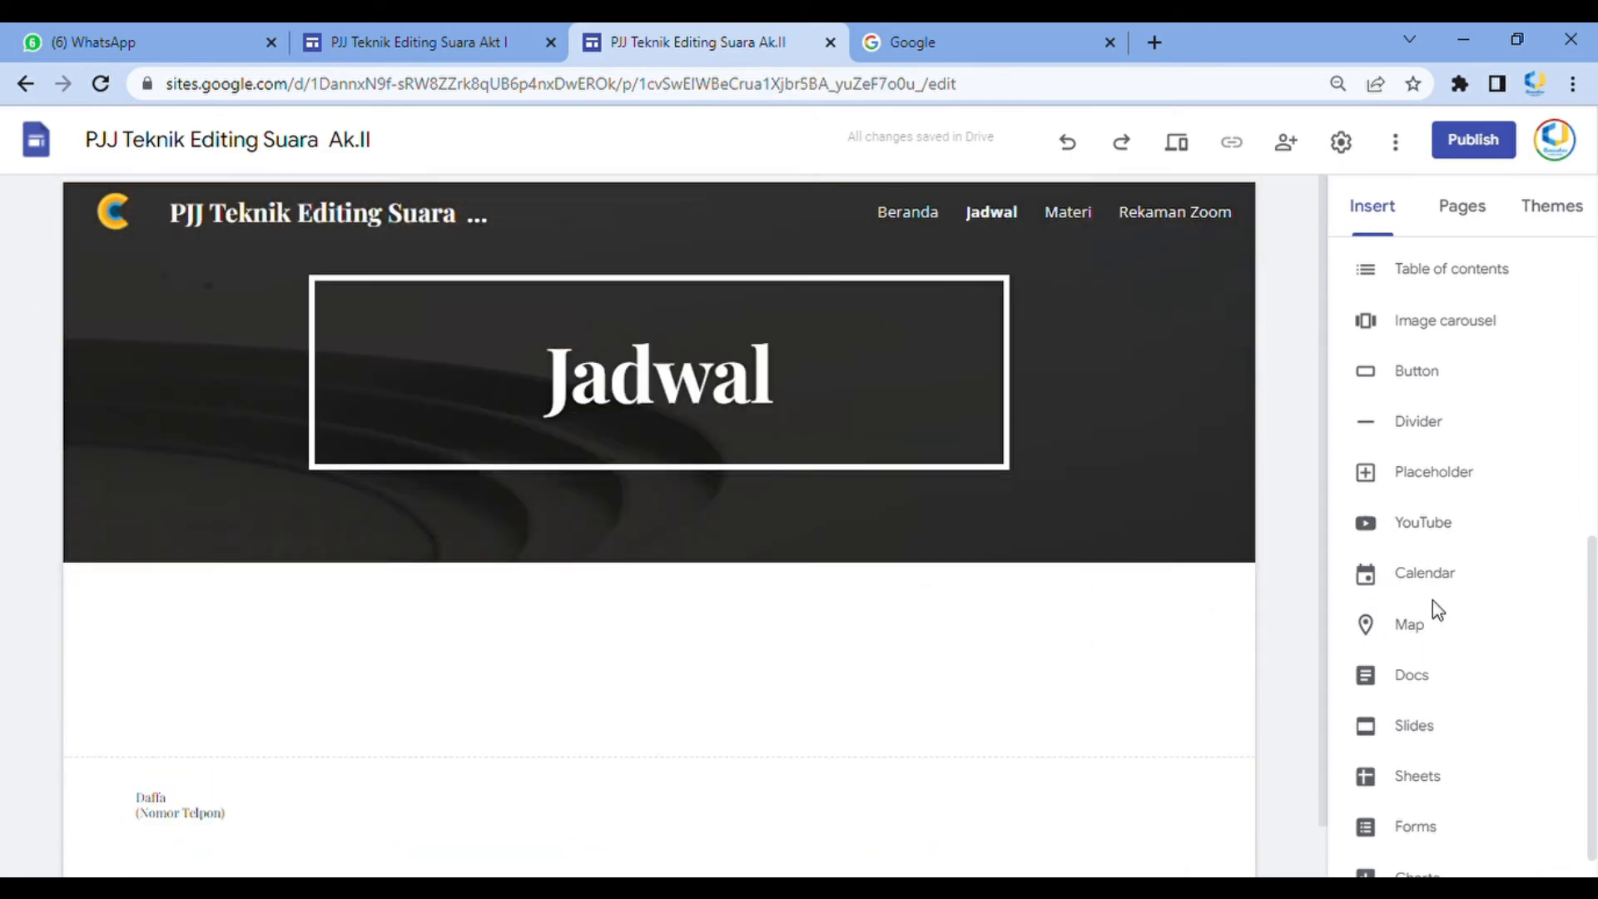
scroll(1430, 625, down, 1)
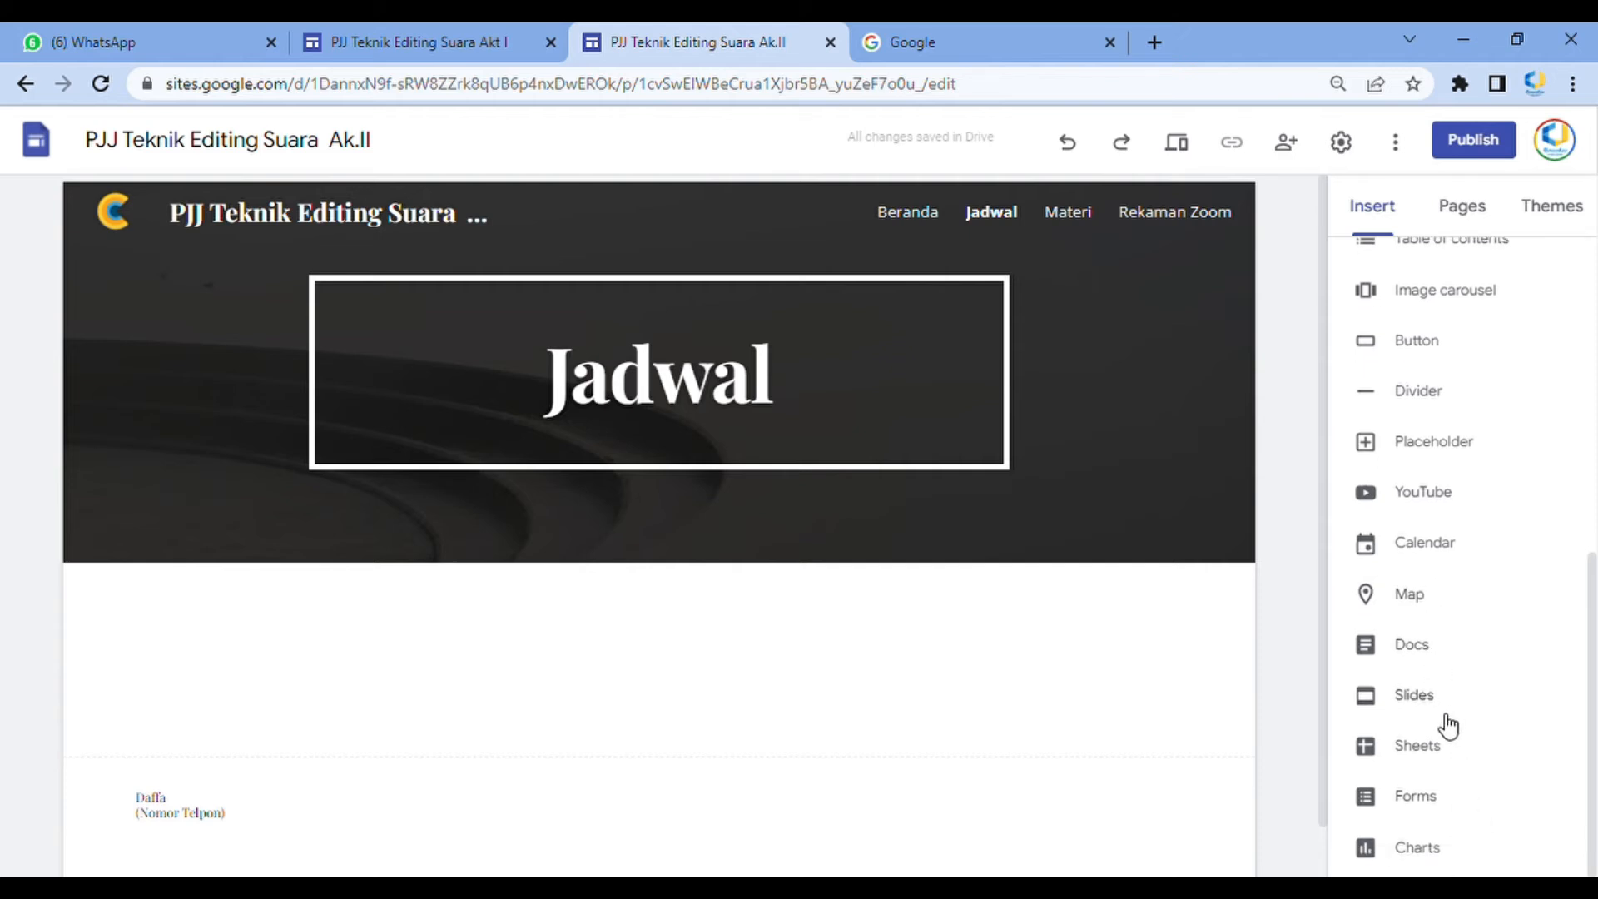
click(1457, 764)
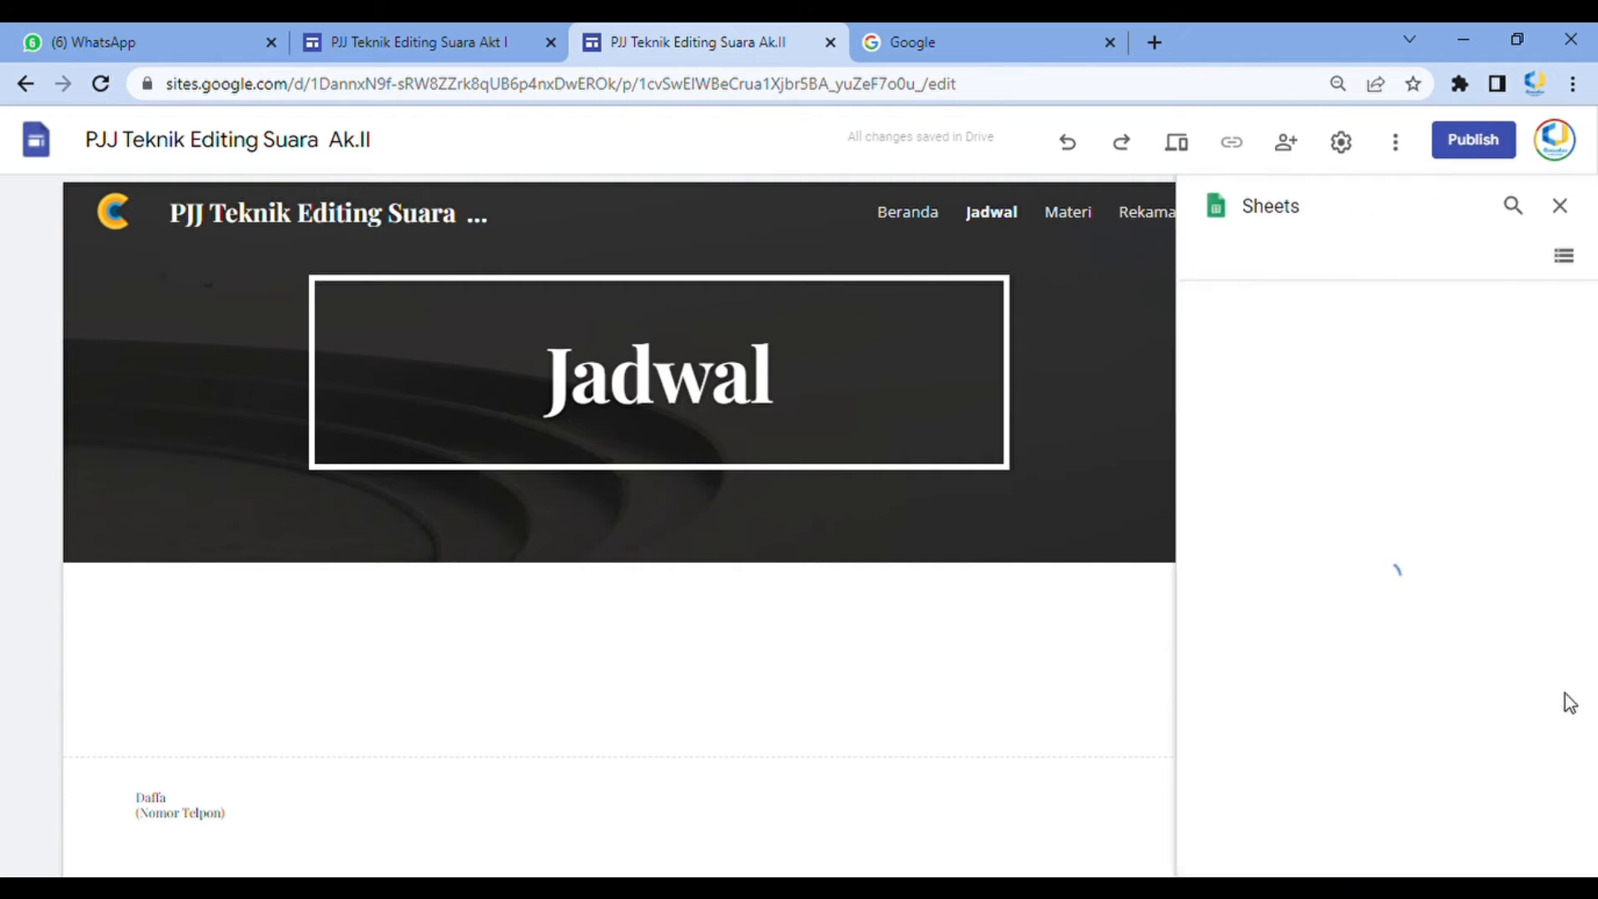
scroll(1365, 576, down, 10)
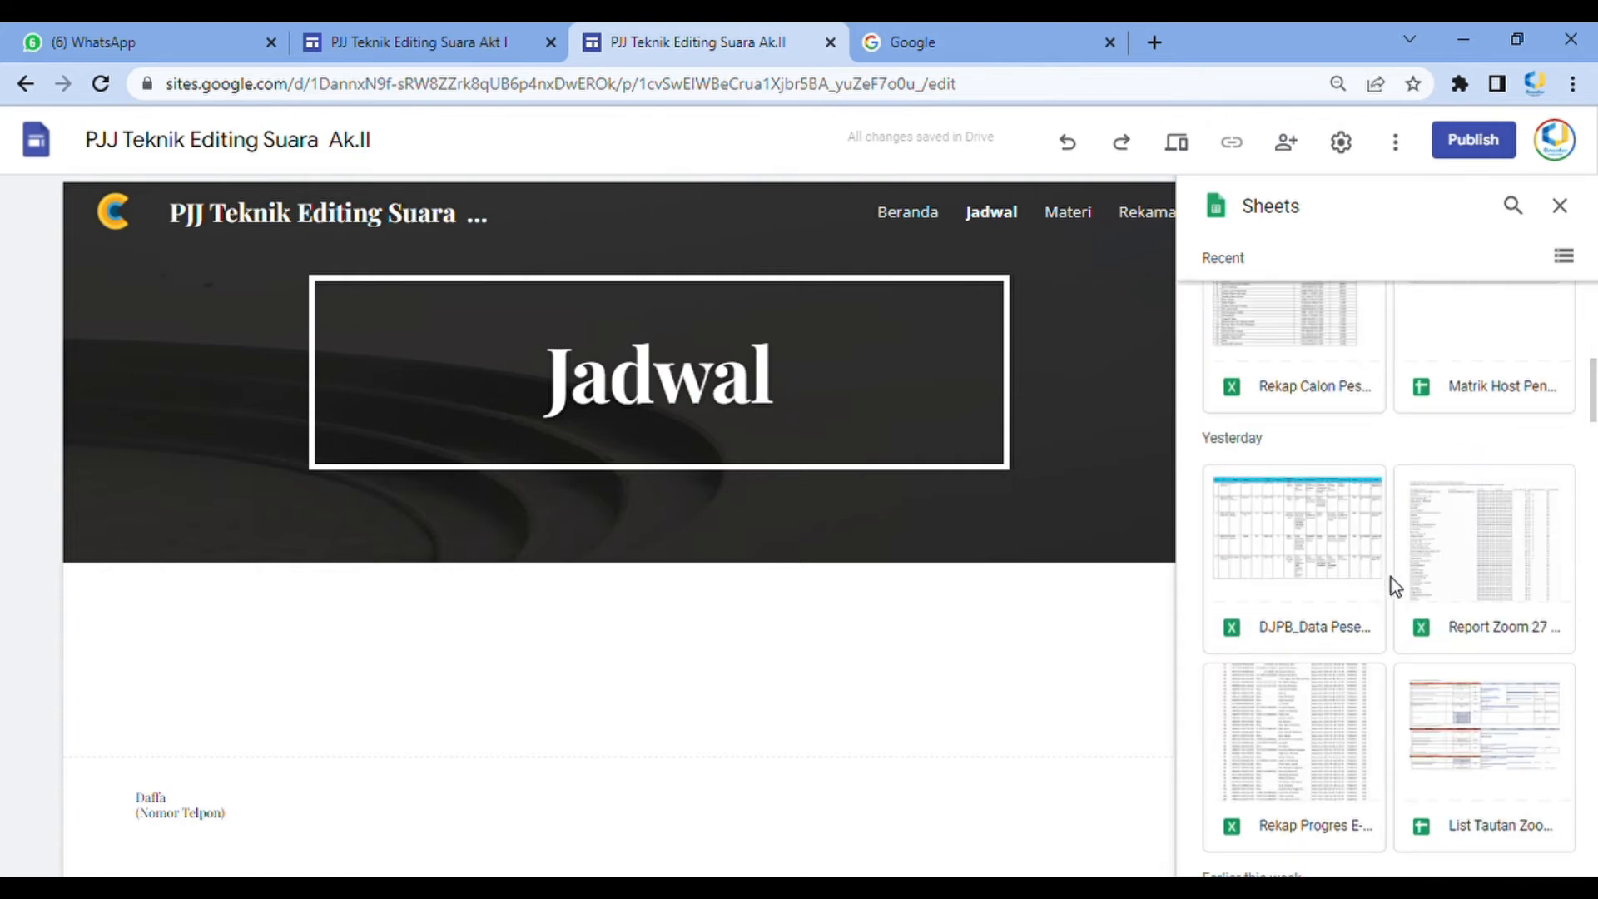
scroll(1415, 591, down, 7)
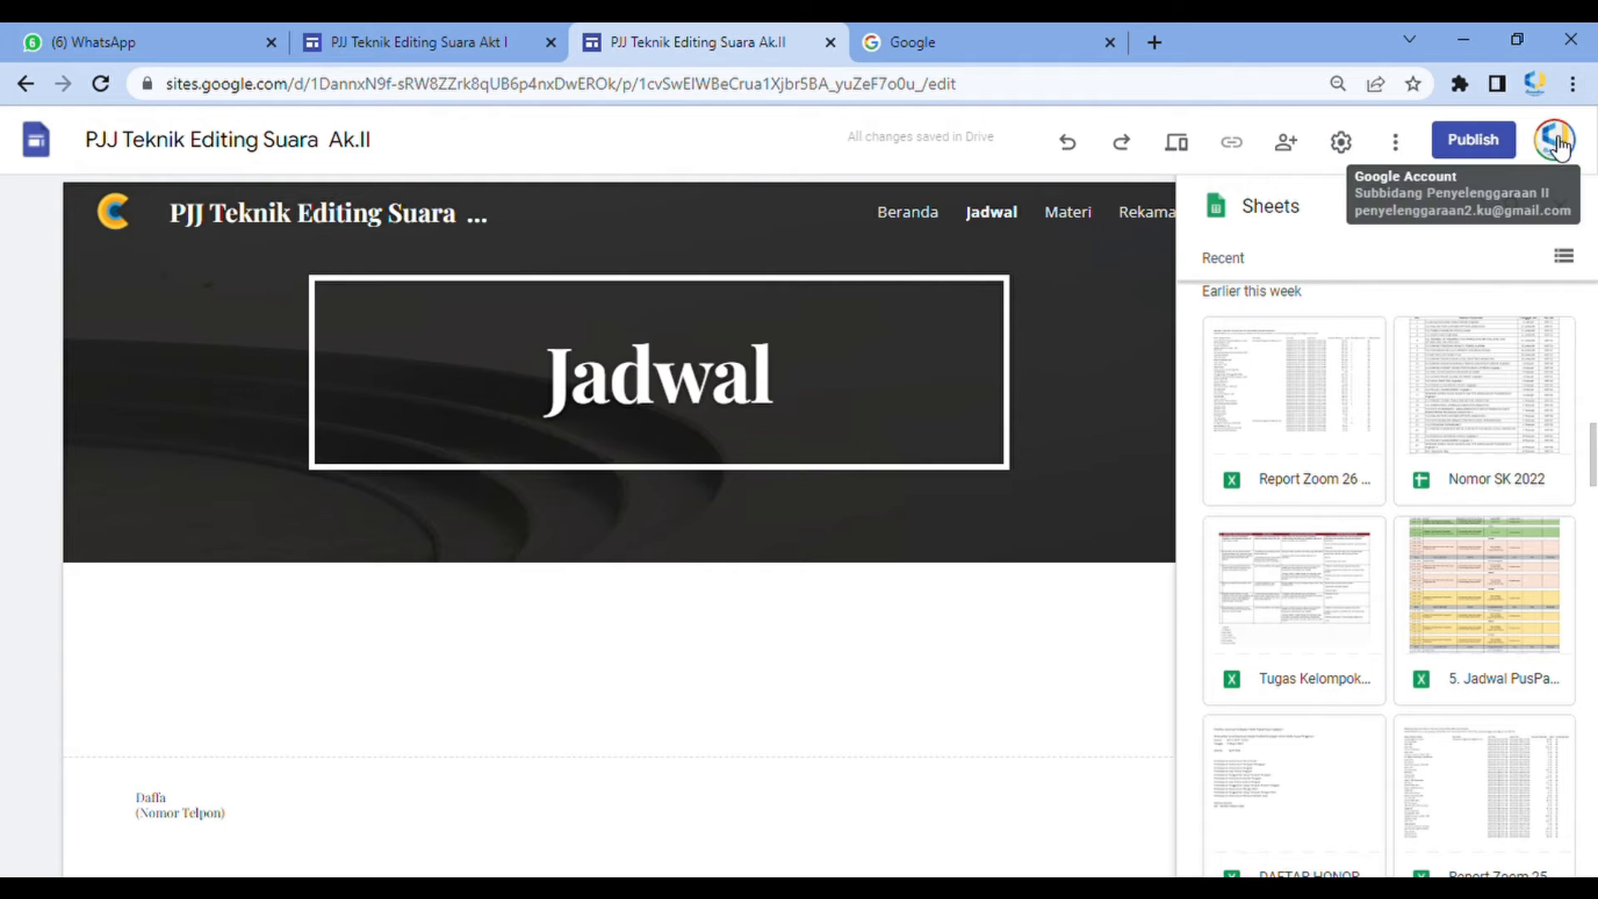
scroll(1436, 662, down, 3)
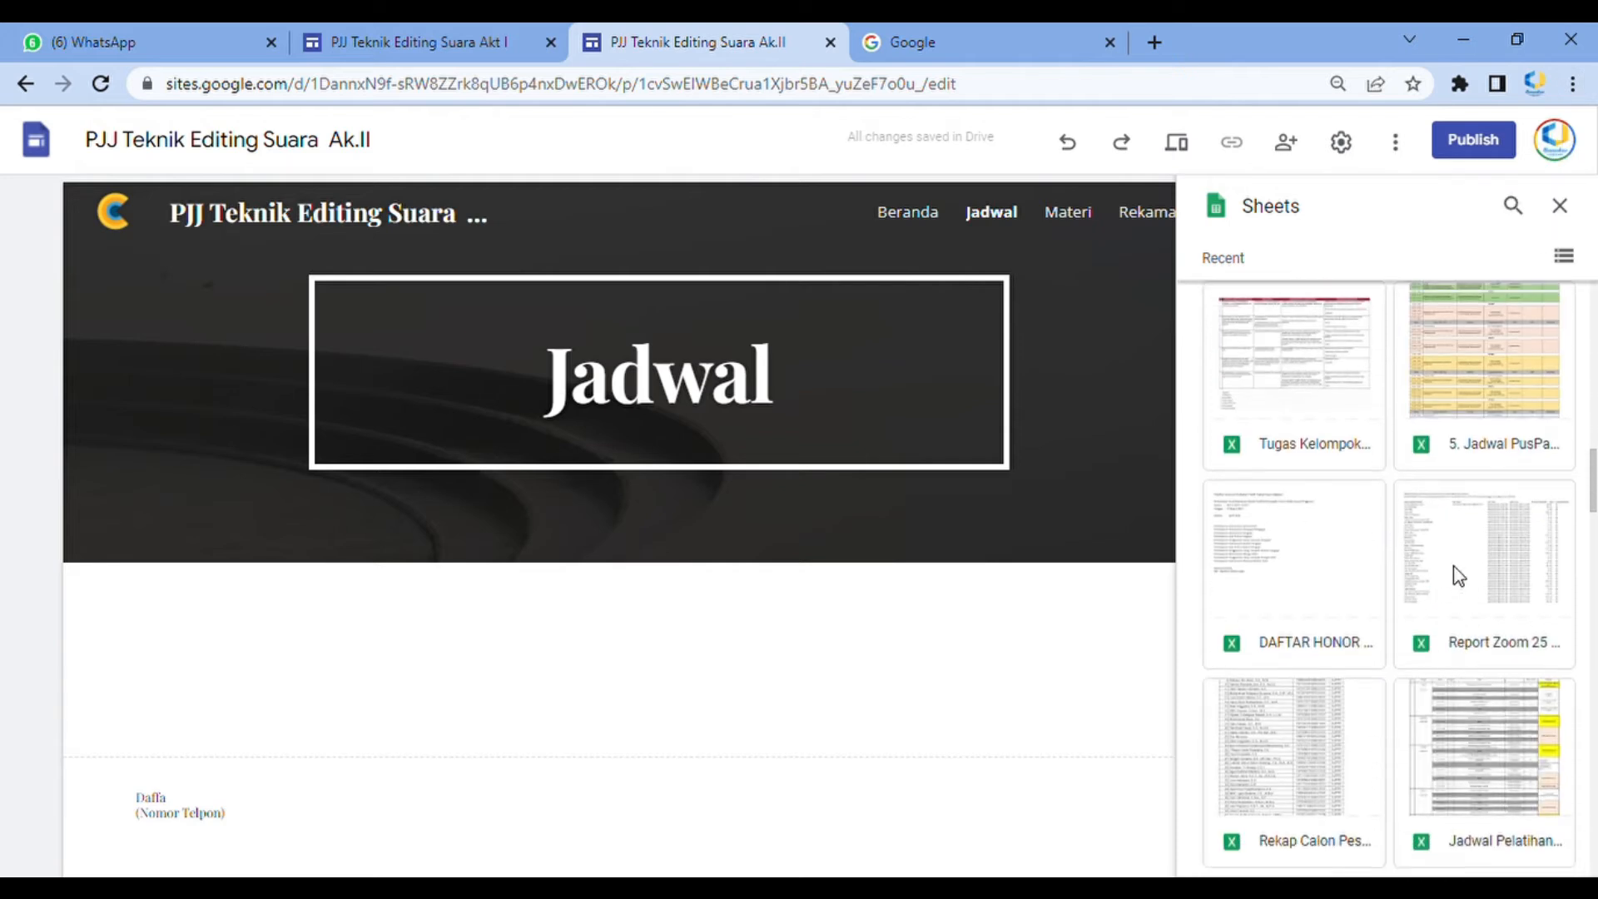
scroll(1446, 566, down, 3)
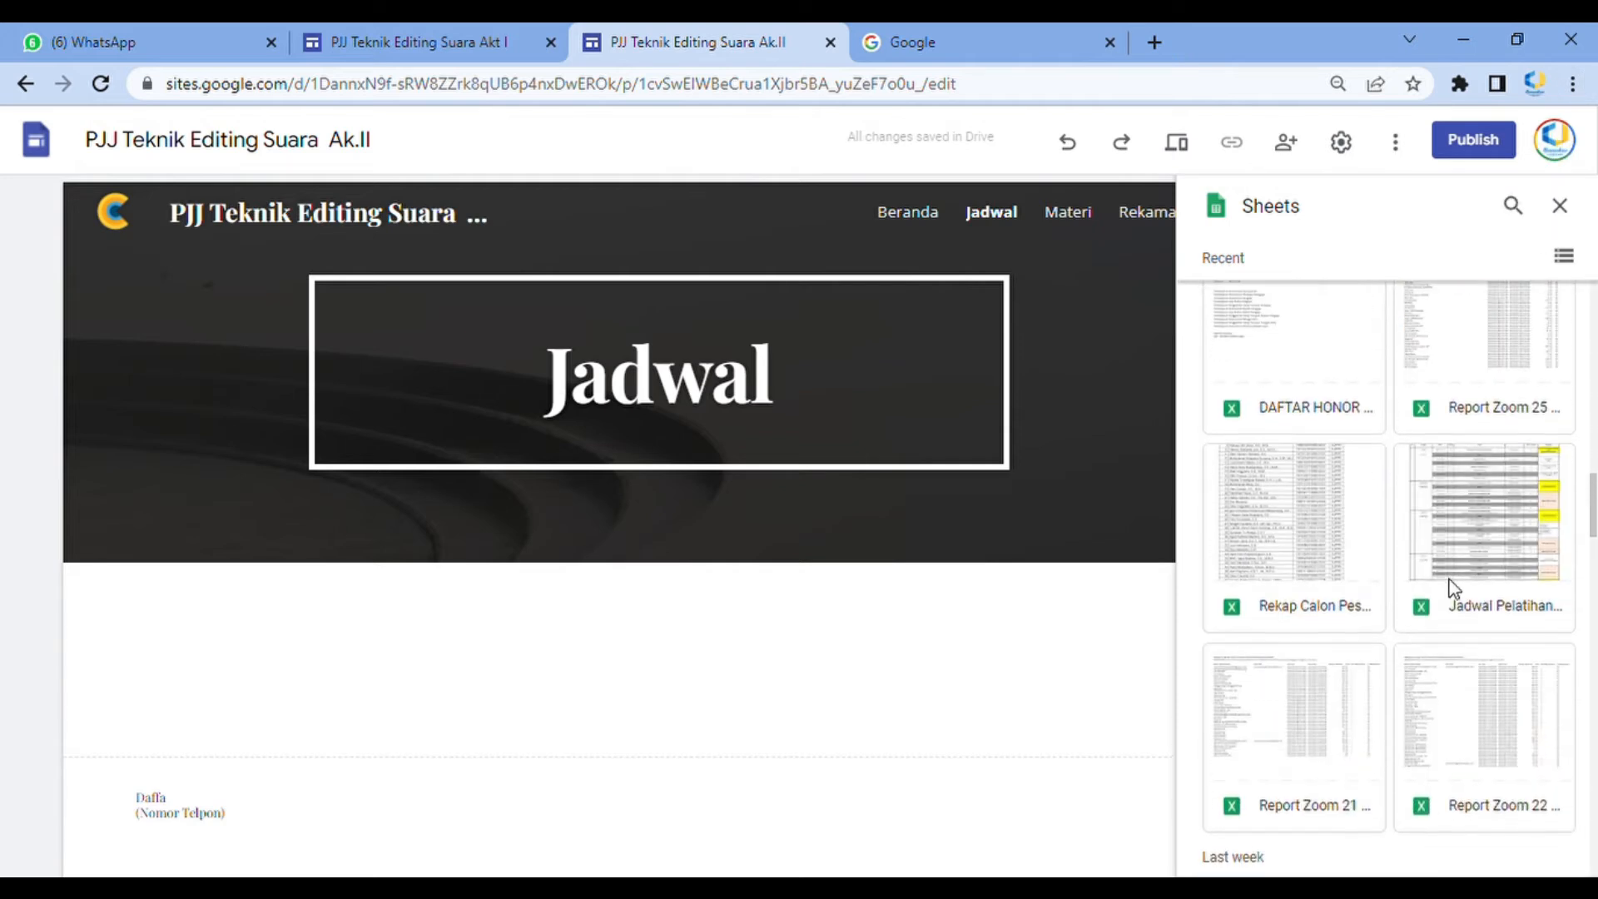
click(1469, 565)
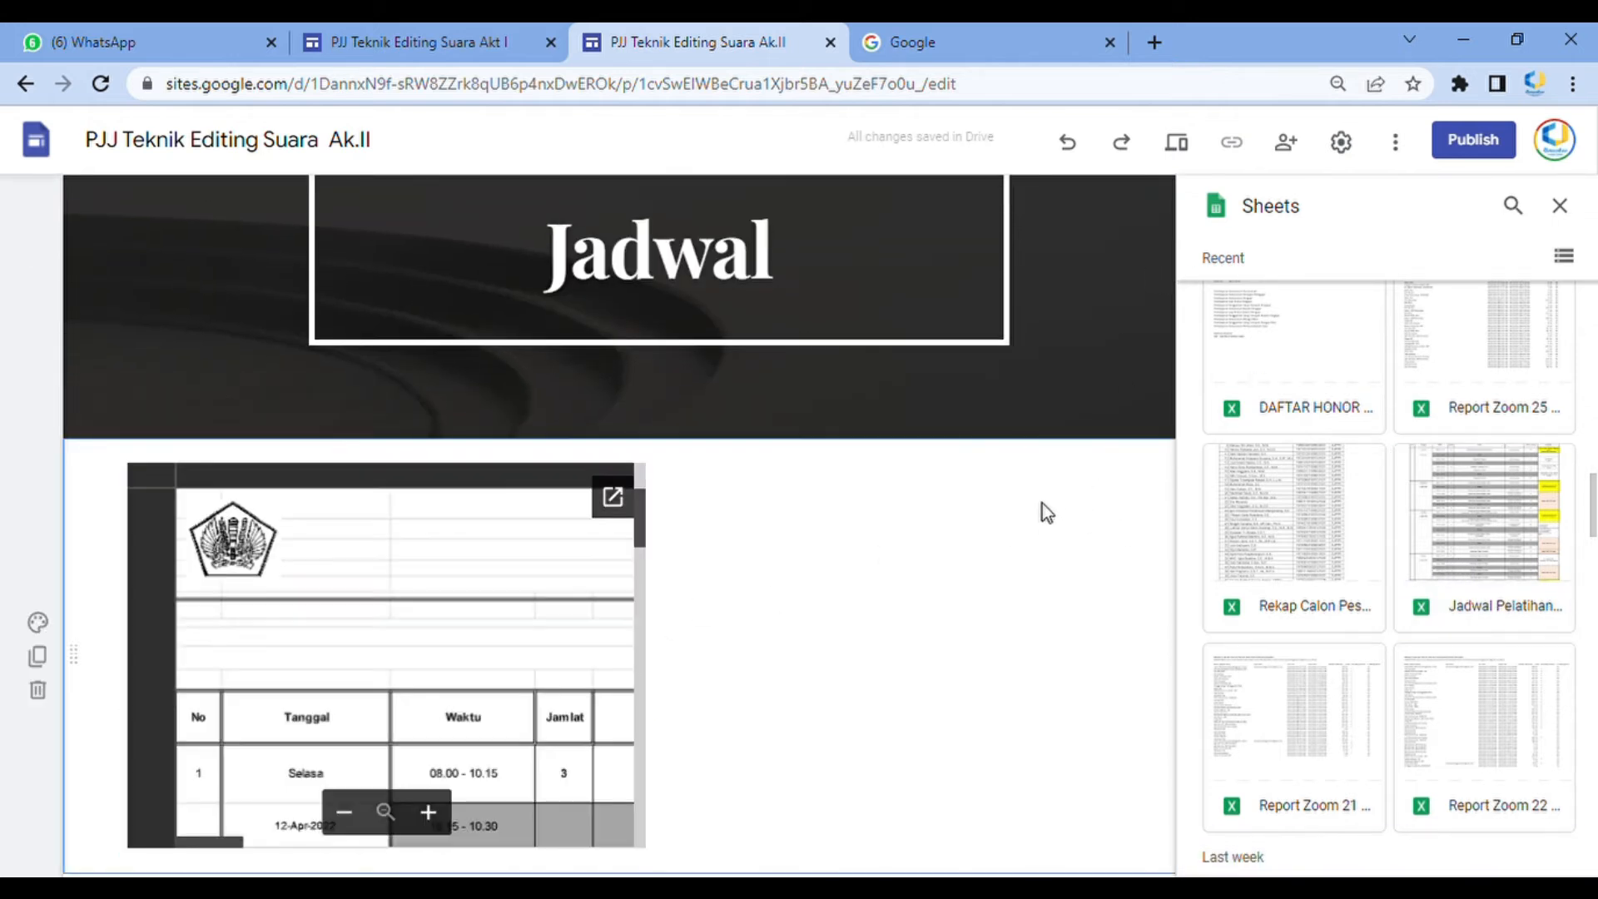
click(1558, 206)
Resize the embedded schedule sheet to span the full width of the page
click(560, 583)
drag(649, 849, 1197, 837)
scroll(1041, 699, down, 4)
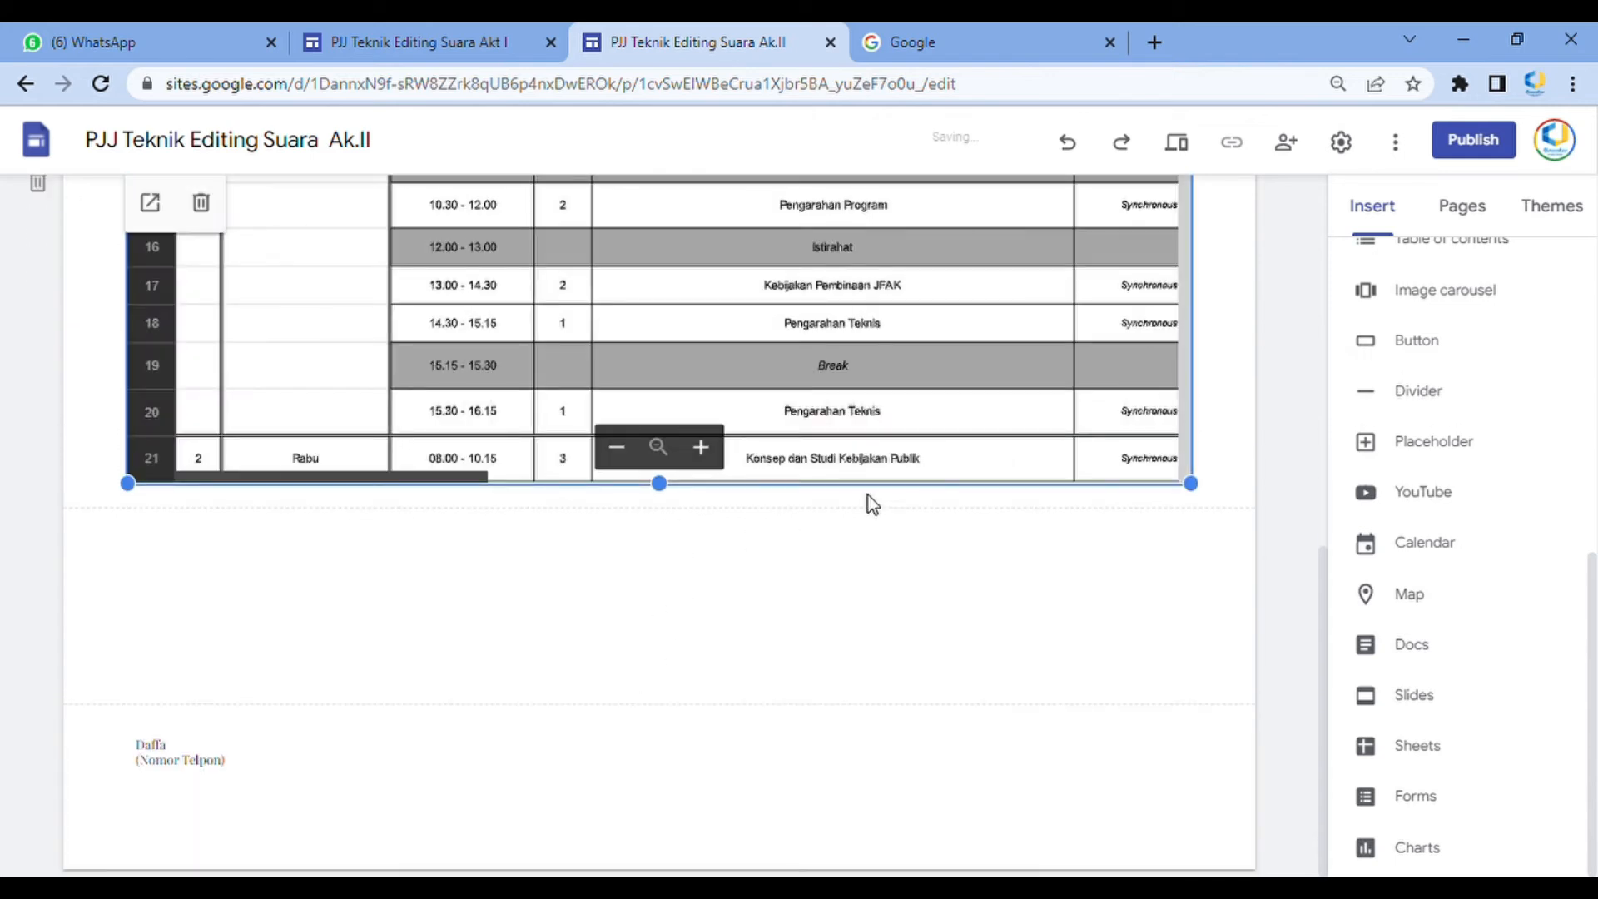
scroll(945, 493, up, 5)
scroll(1011, 510, down, 2)
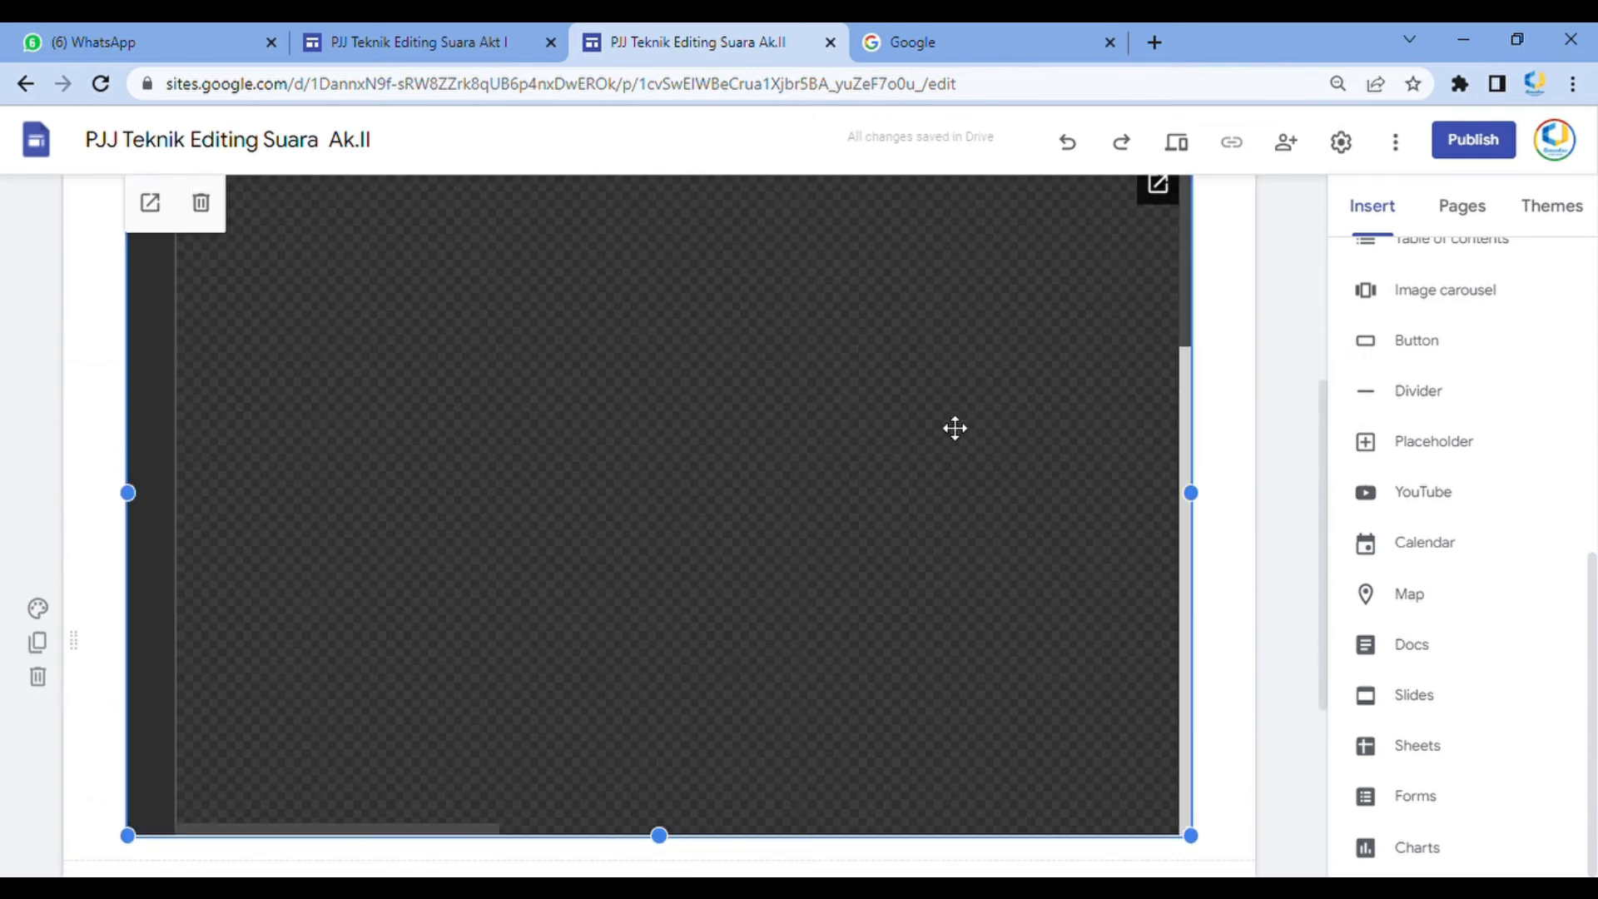
scroll(875, 349, up, 1)
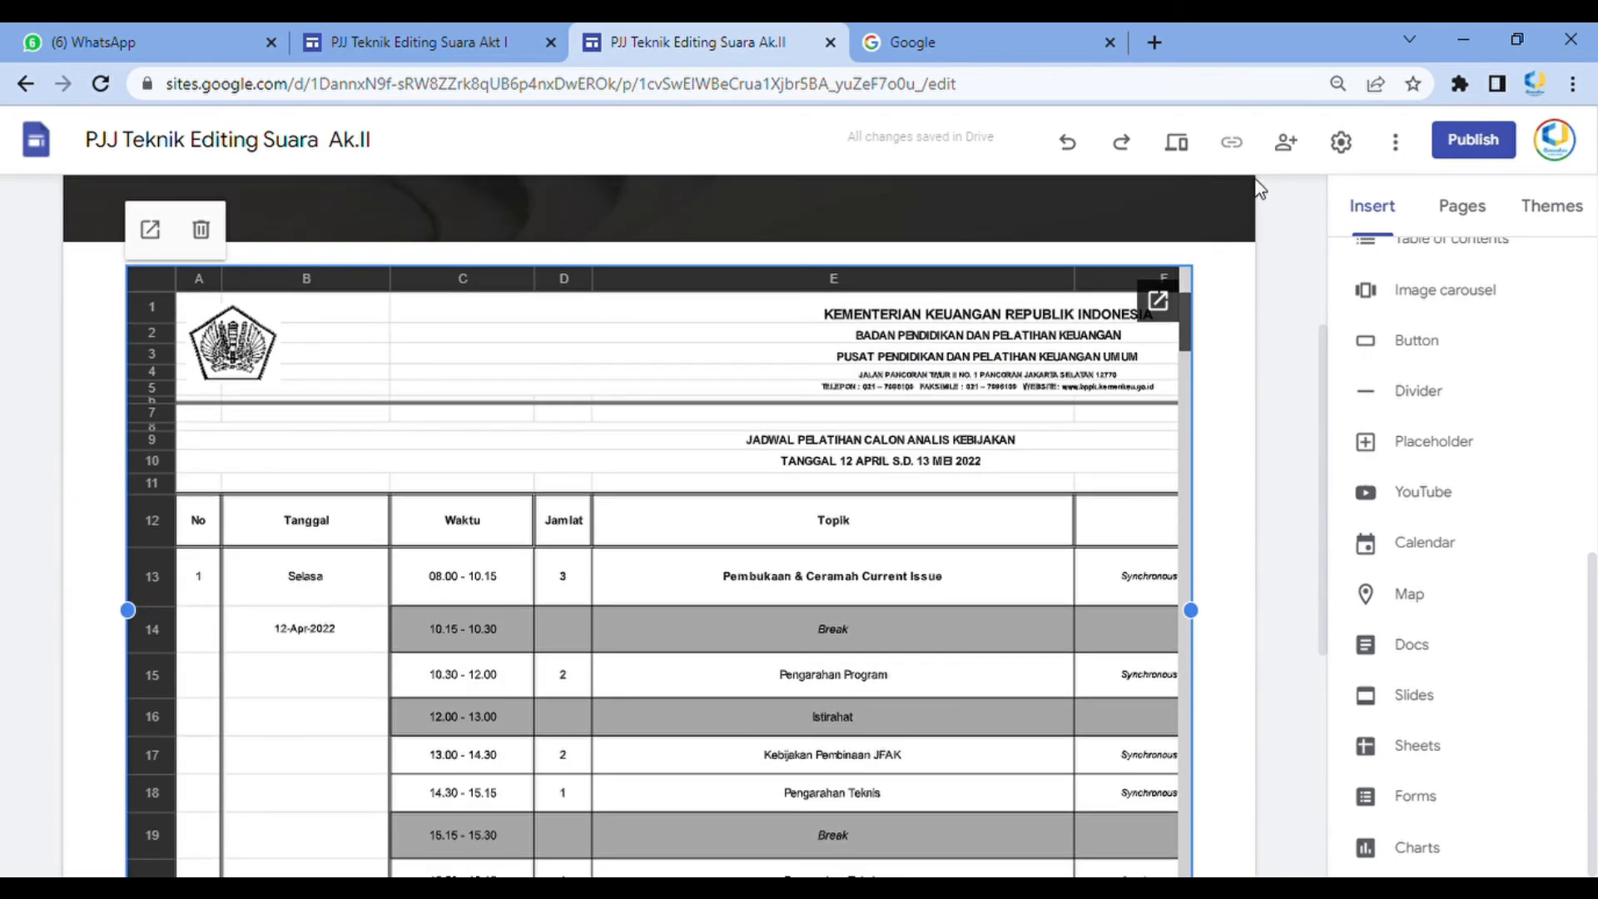
Preview the Jadwal page and scroll through the embedded schedule
click(1189, 145)
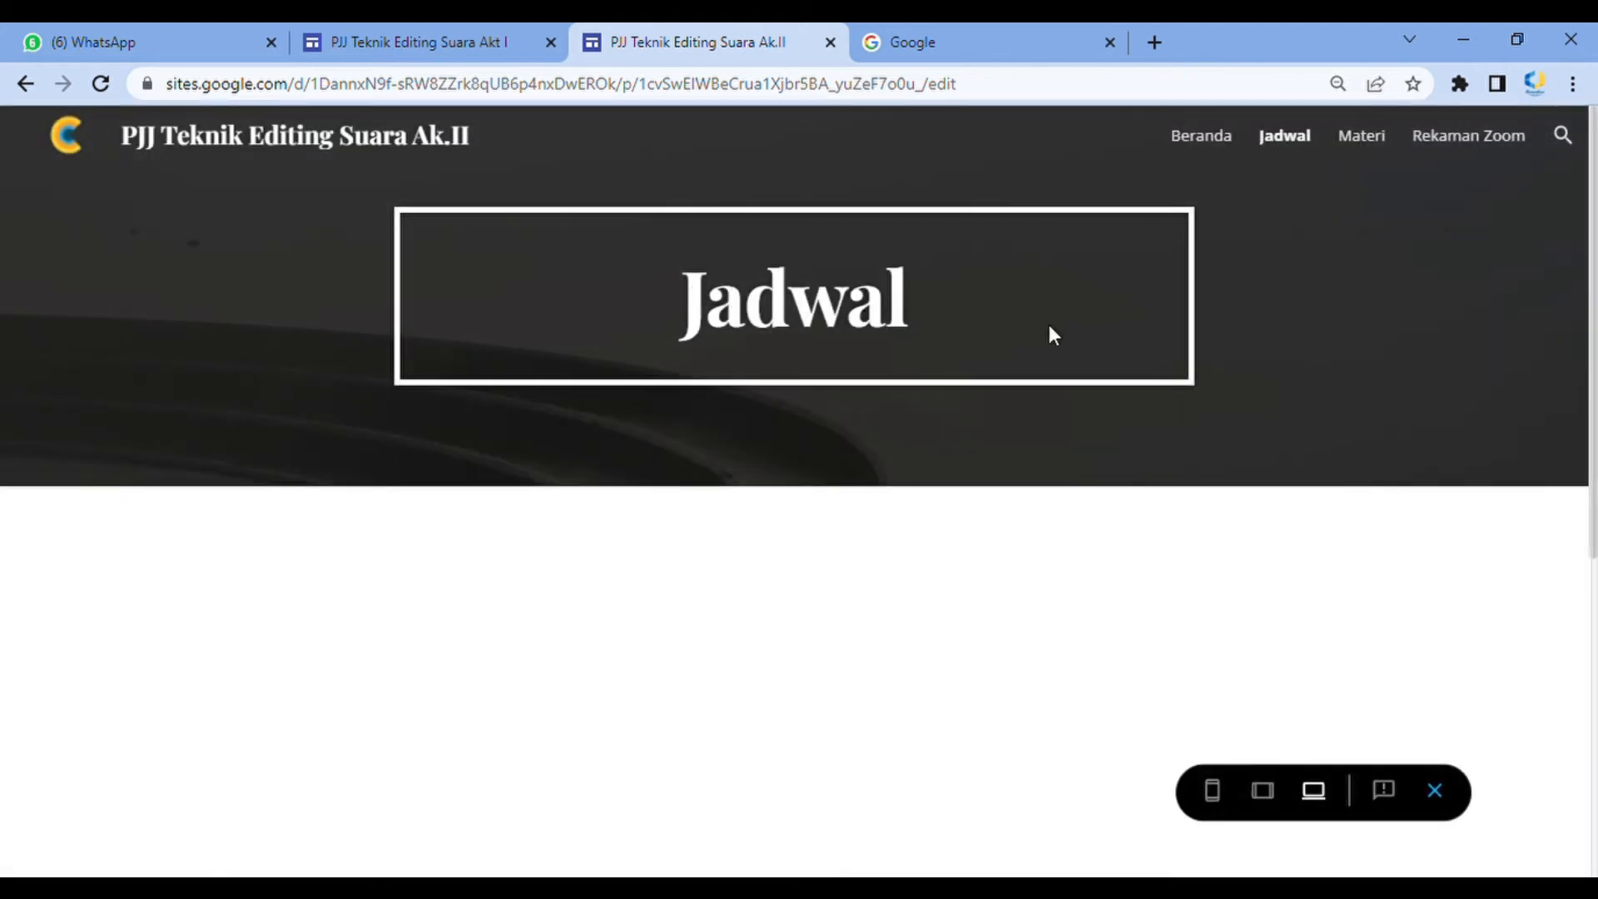
scroll(991, 358, down, 3)
scroll(1379, 386, down, 4)
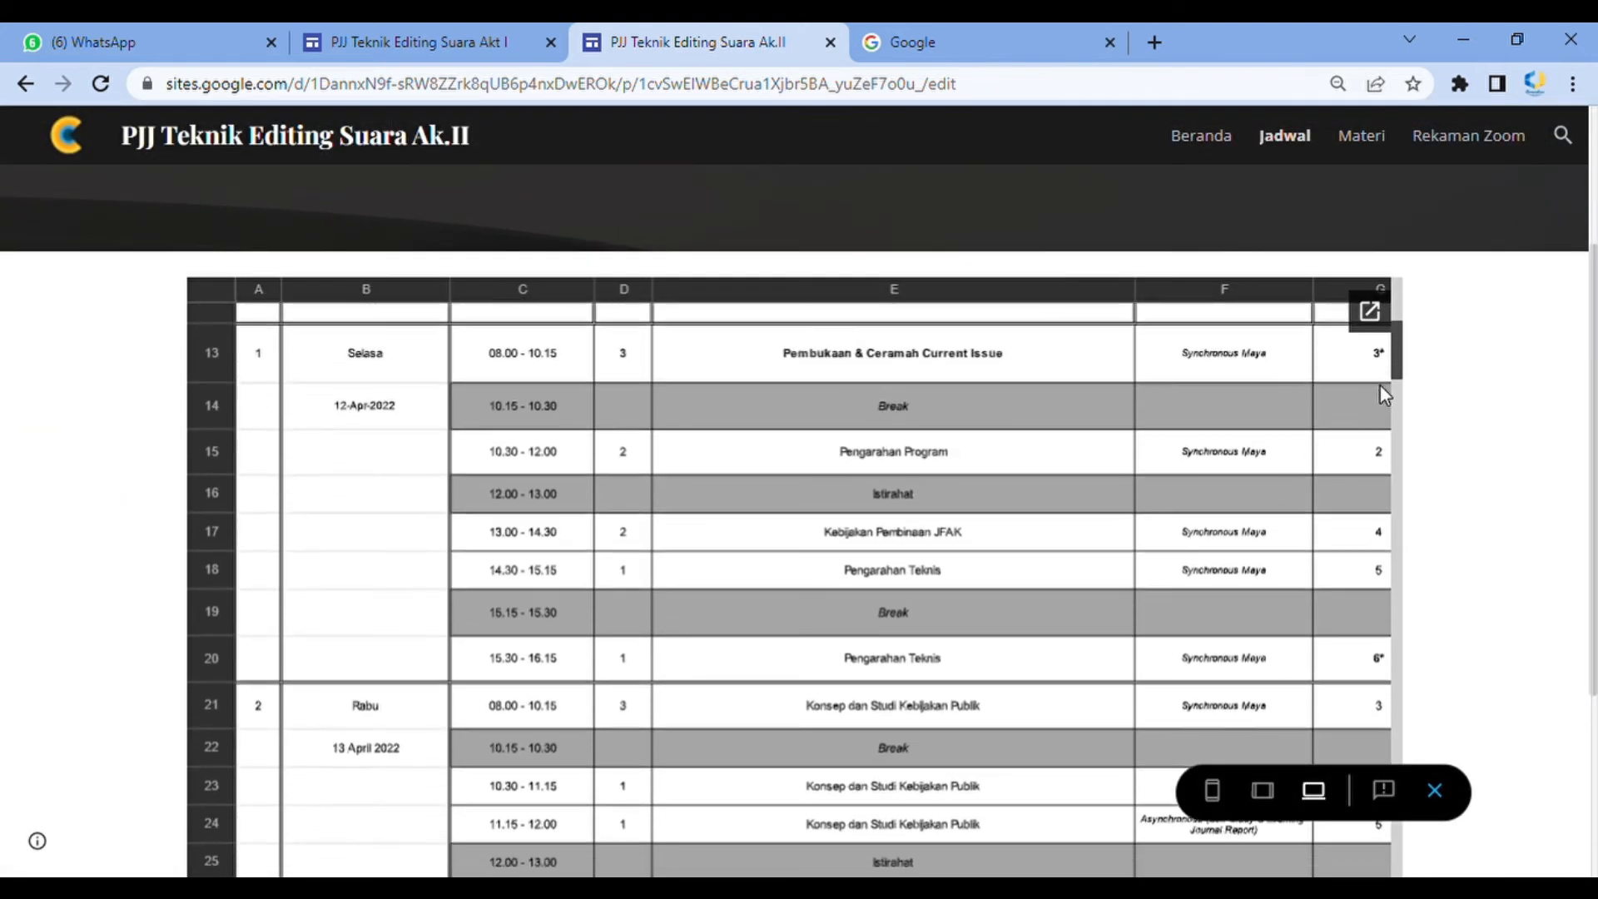
scroll(1530, 366, down, 2)
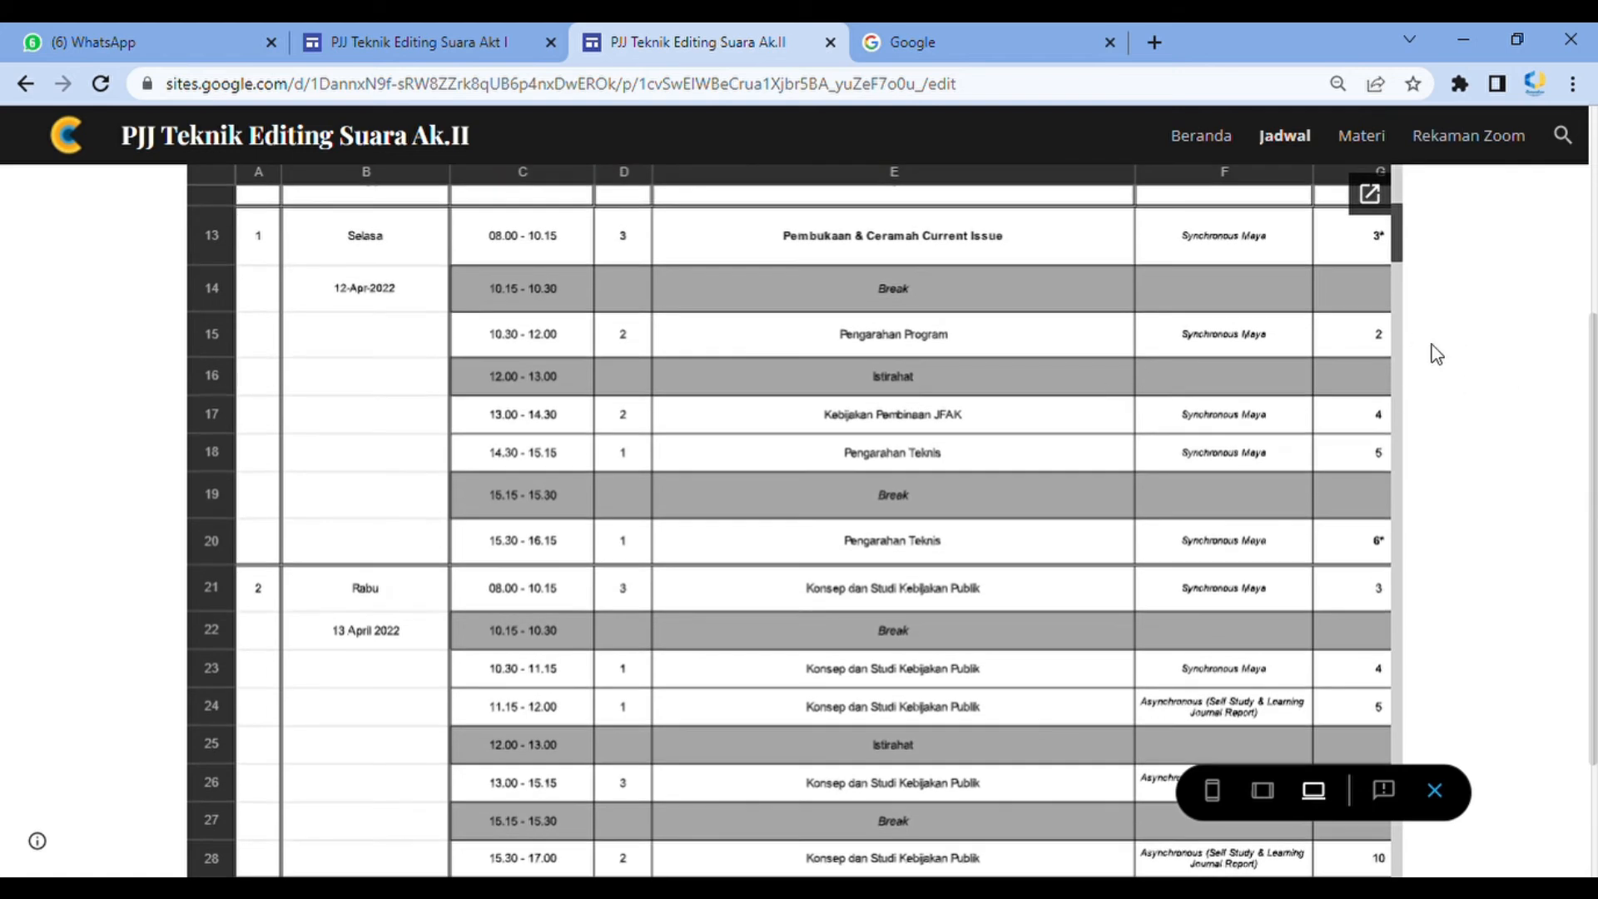
Scroll further through the embedded schedule in preview and exit the preview
scroll(1389, 427, up, 3)
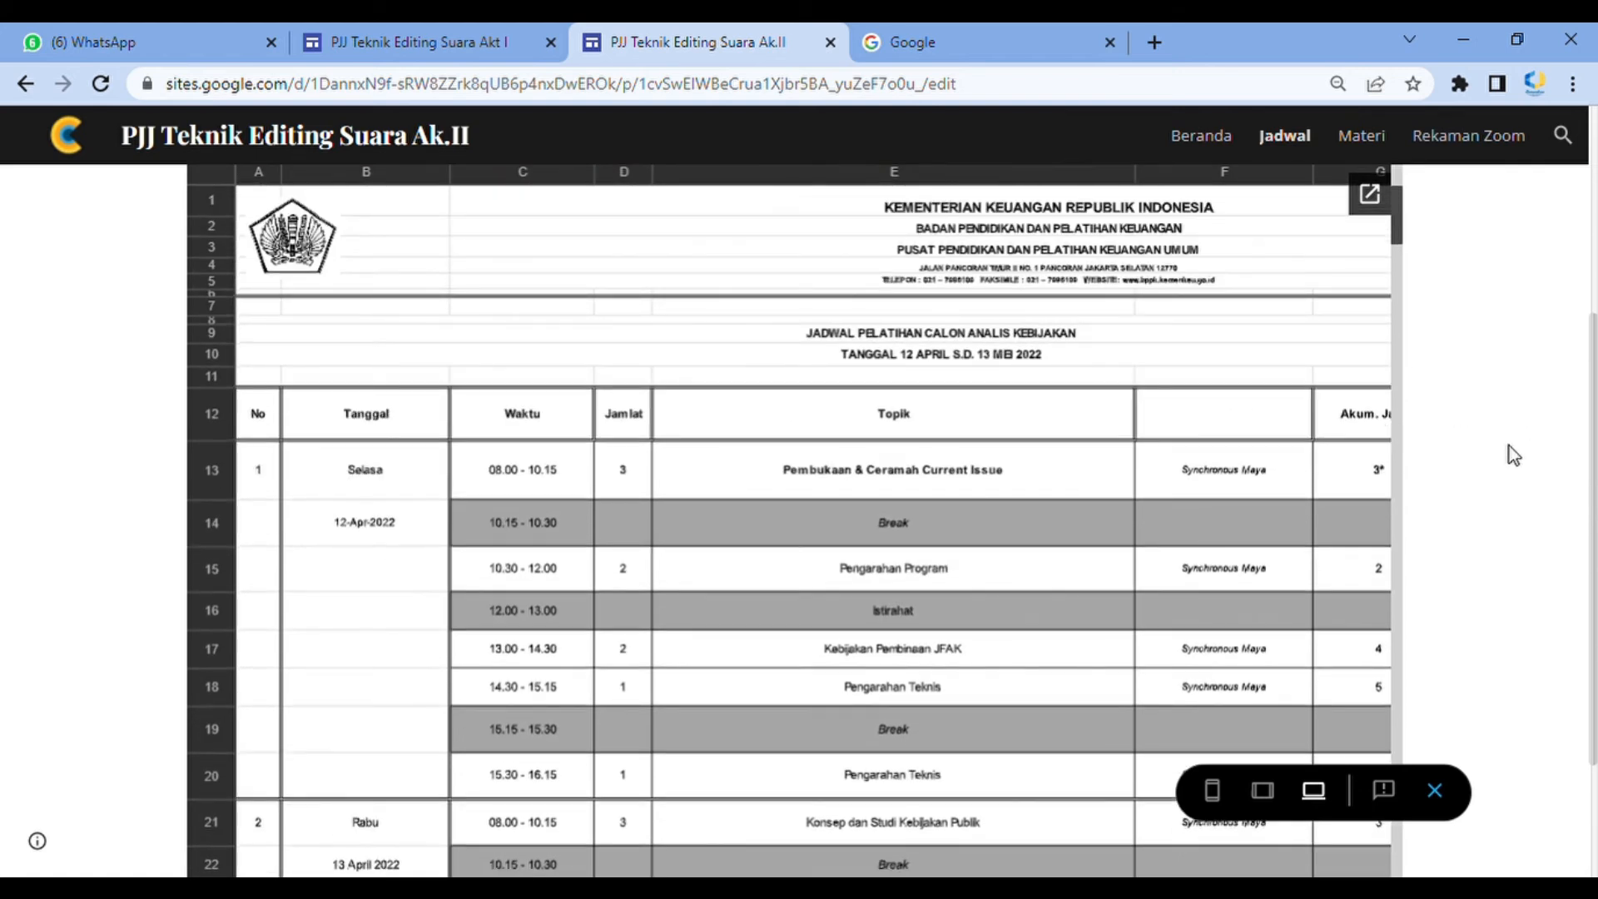
scroll(1056, 377, down, 3)
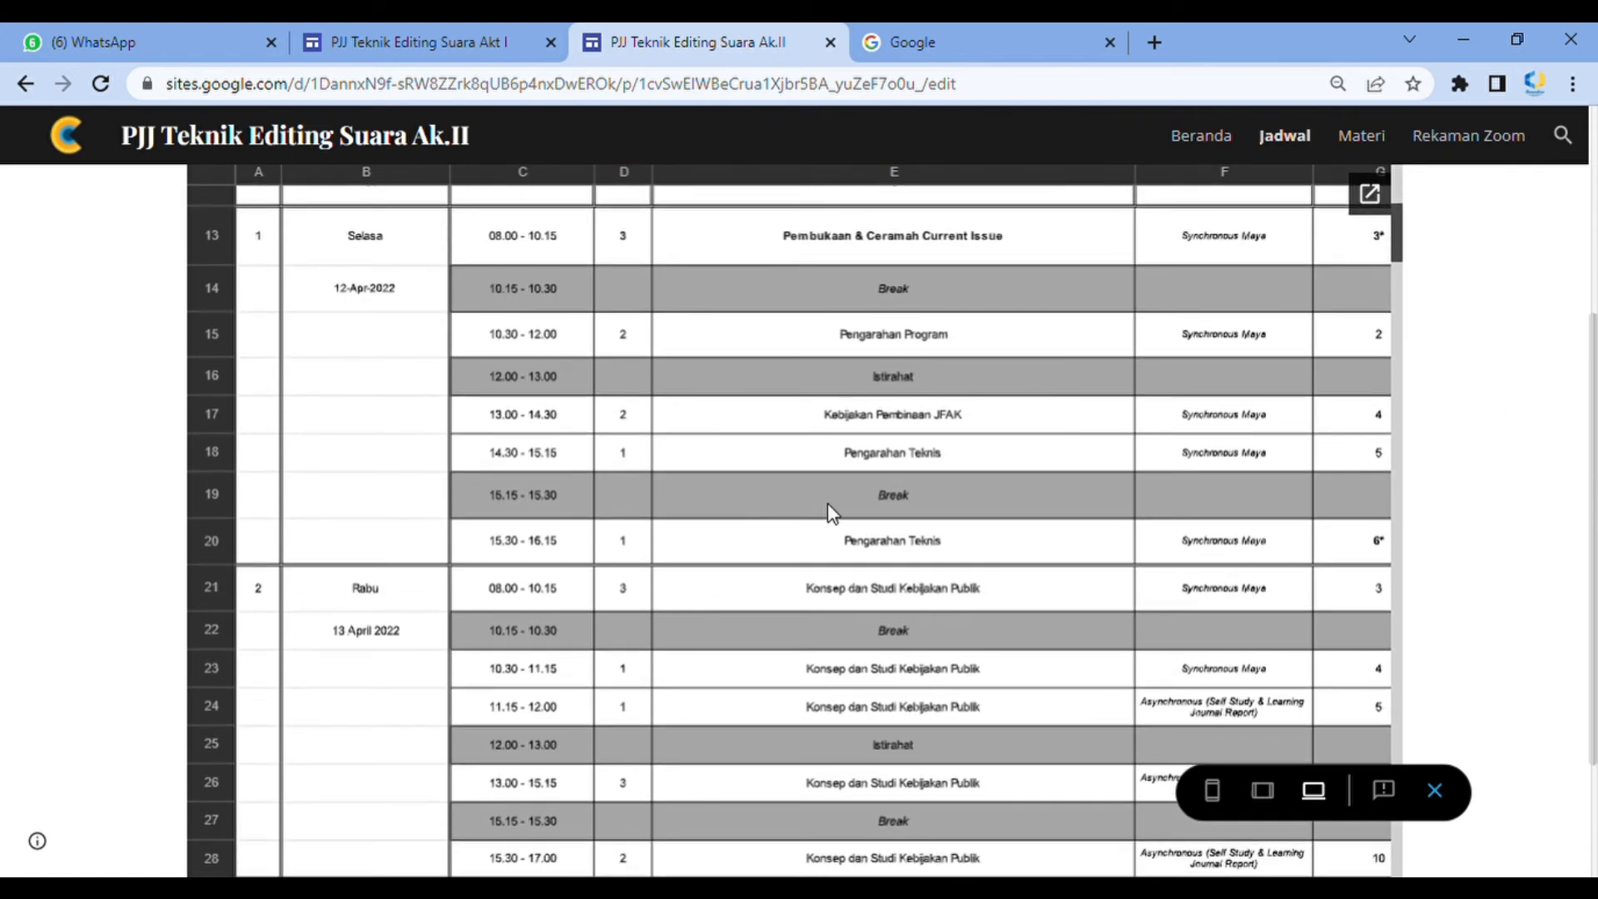
scroll(828, 502, down, 3)
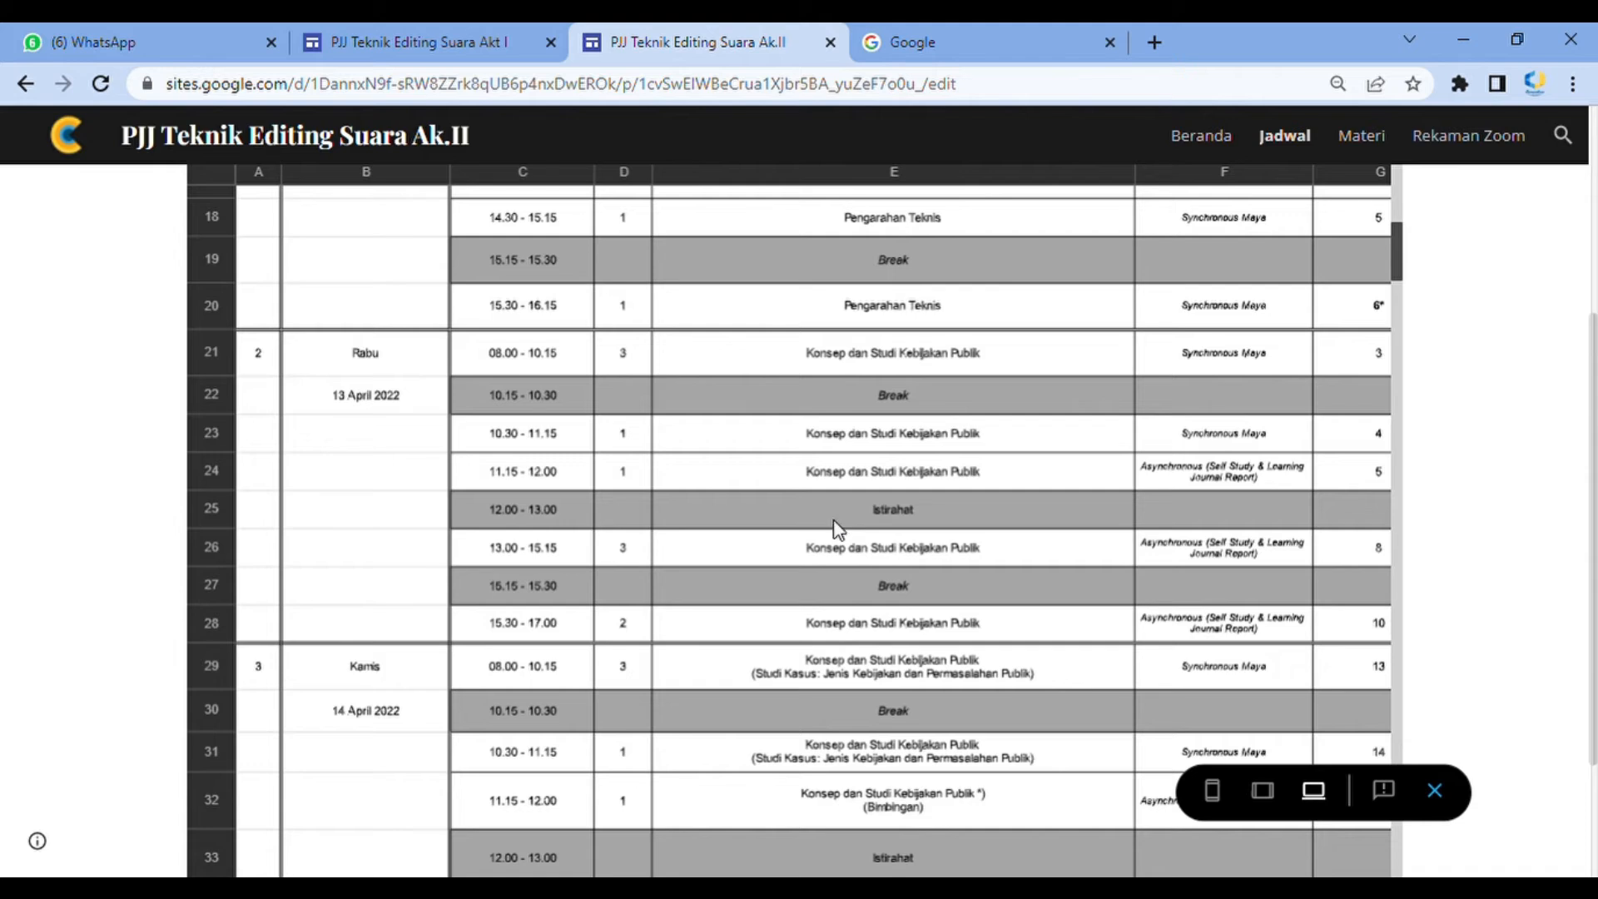
scroll(829, 543, down, 10)
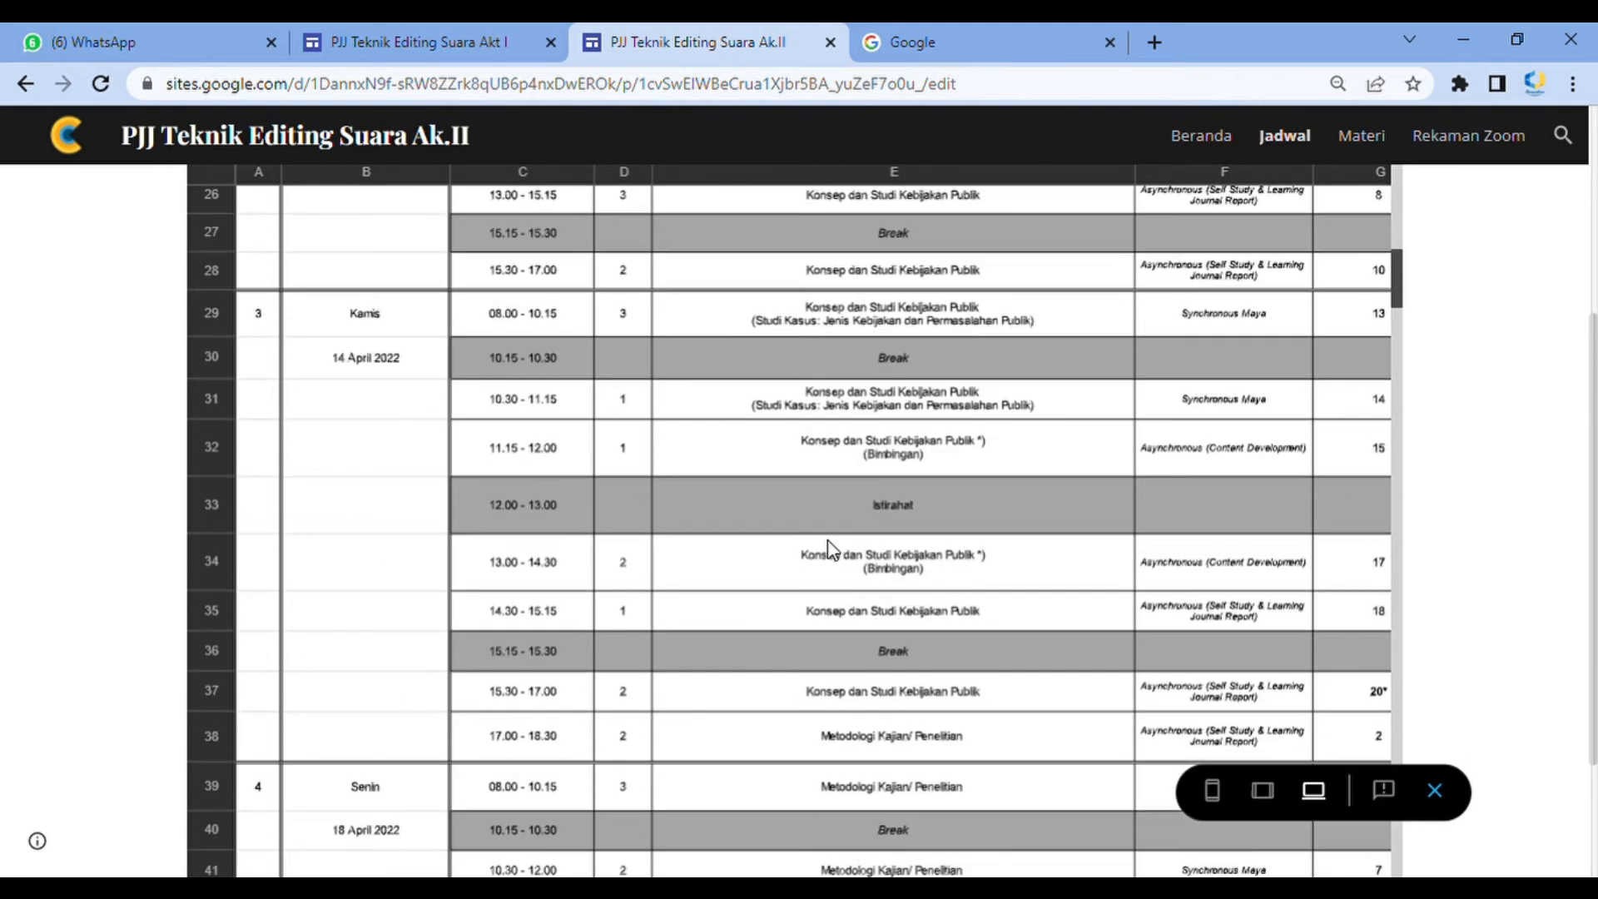
scroll(816, 546, down, 6)
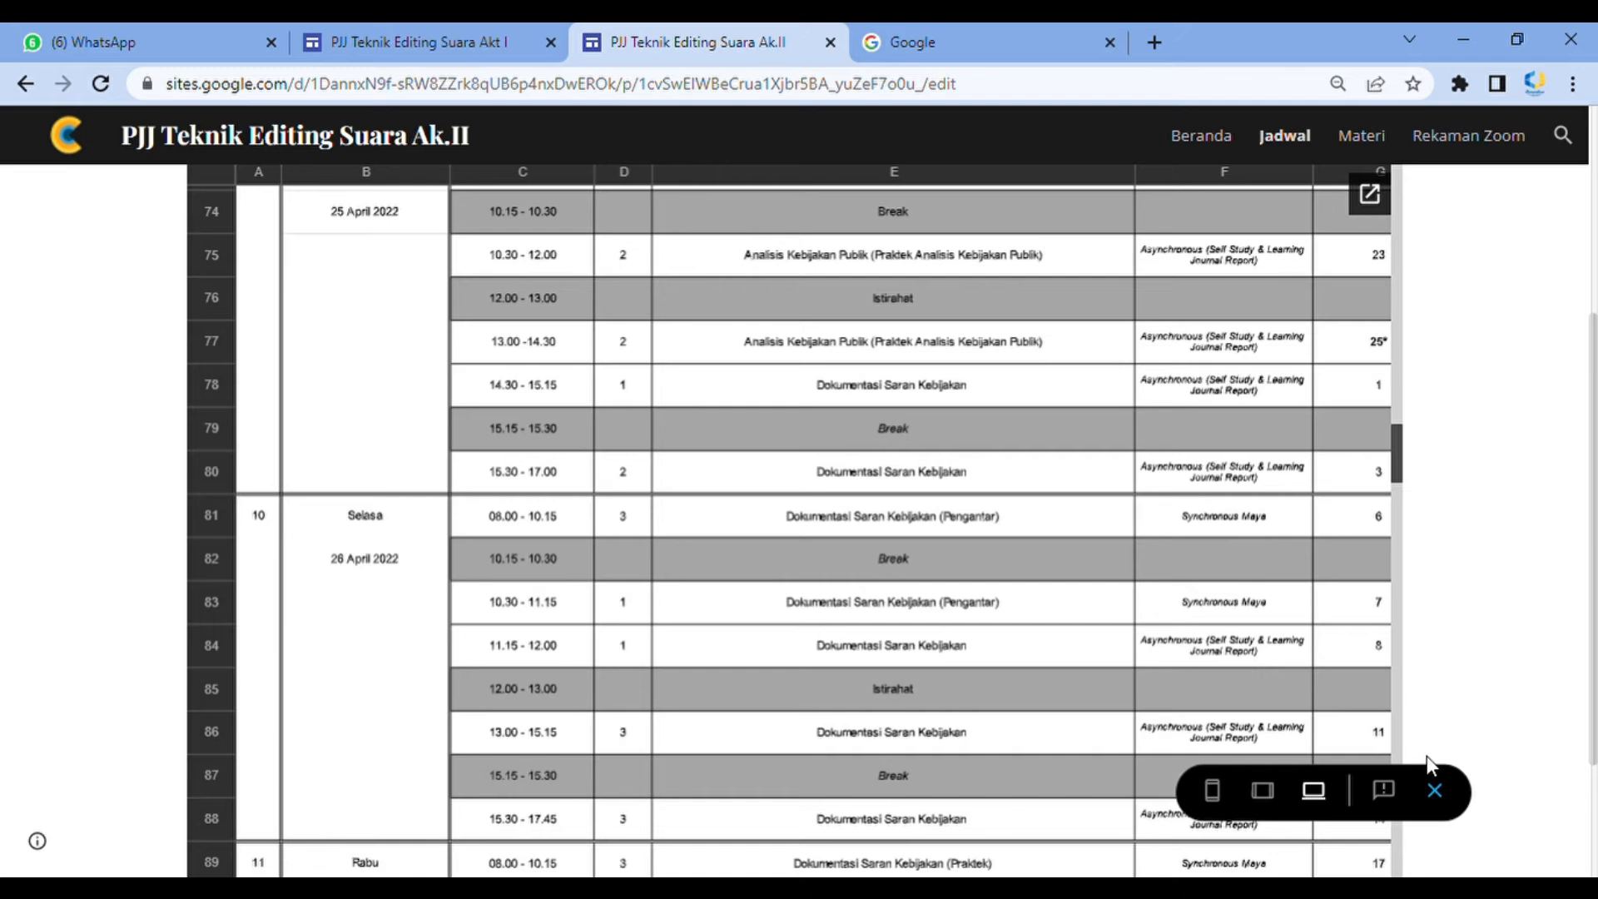
click(1435, 790)
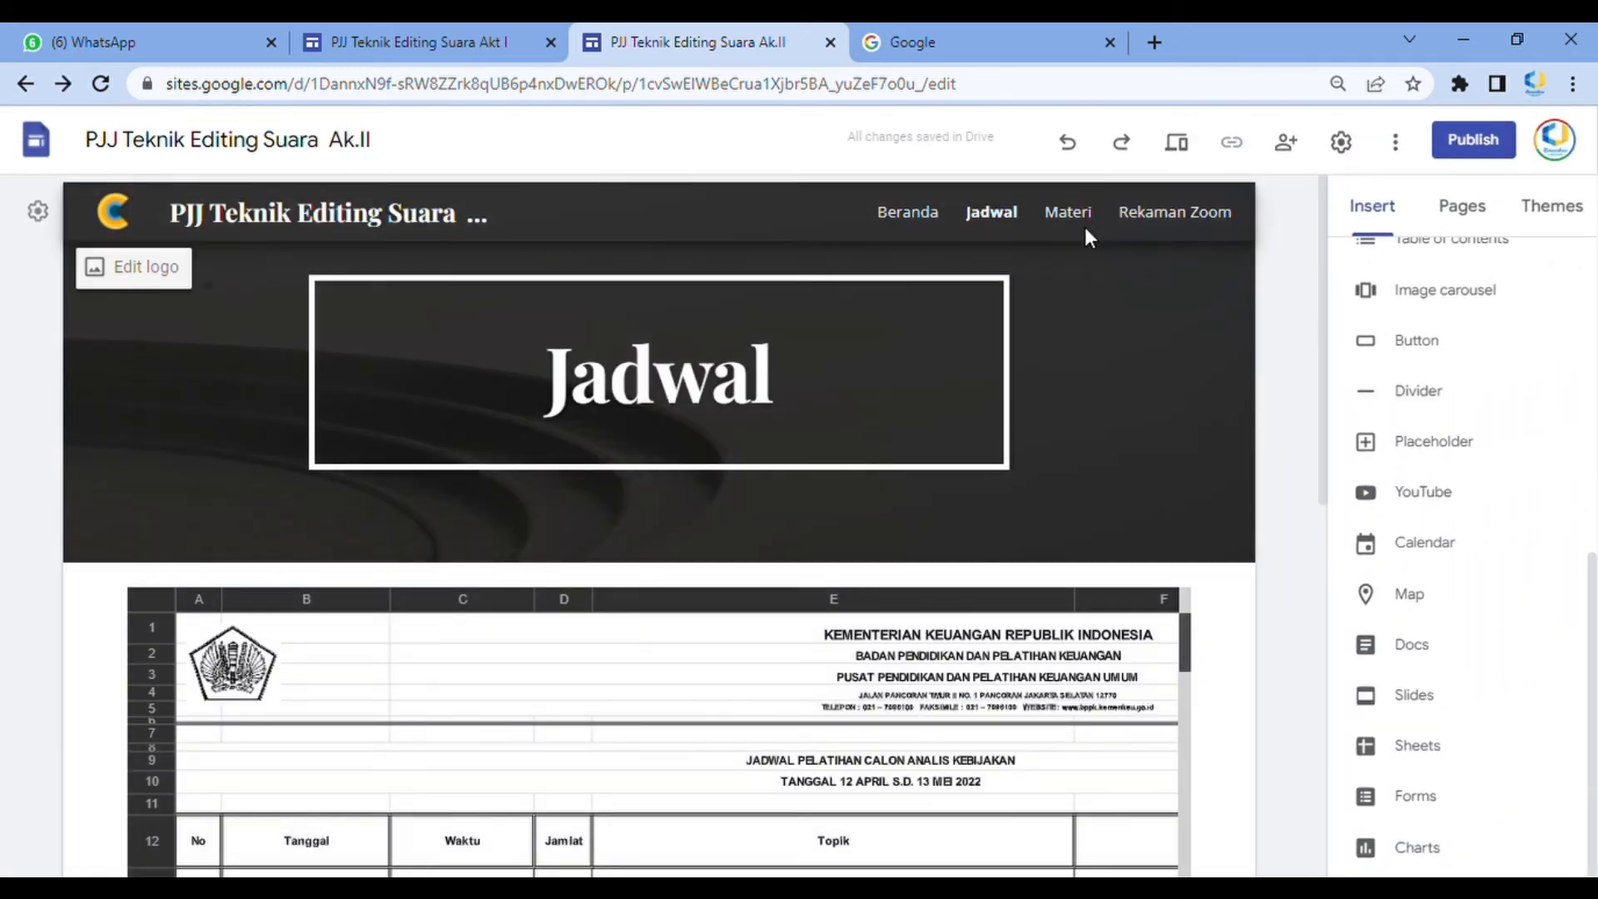
Open the Materi page and add a text box reading 'Materi akan diupdate melalui link berikut'
click(1068, 213)
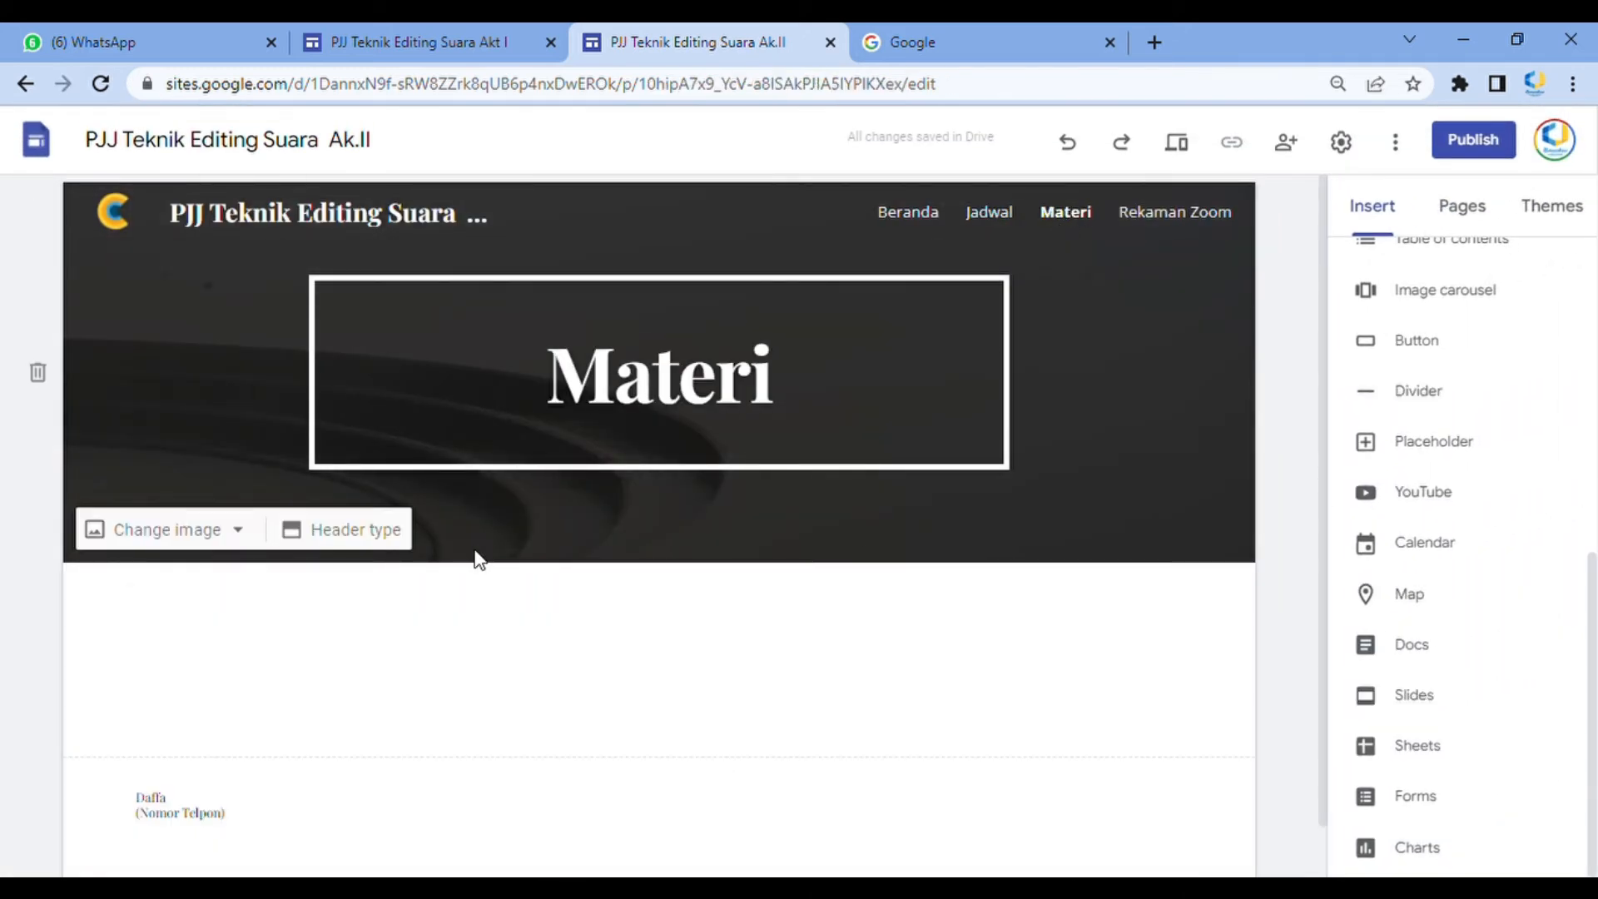
scroll(1445, 503, up, 7)
click(1413, 298)
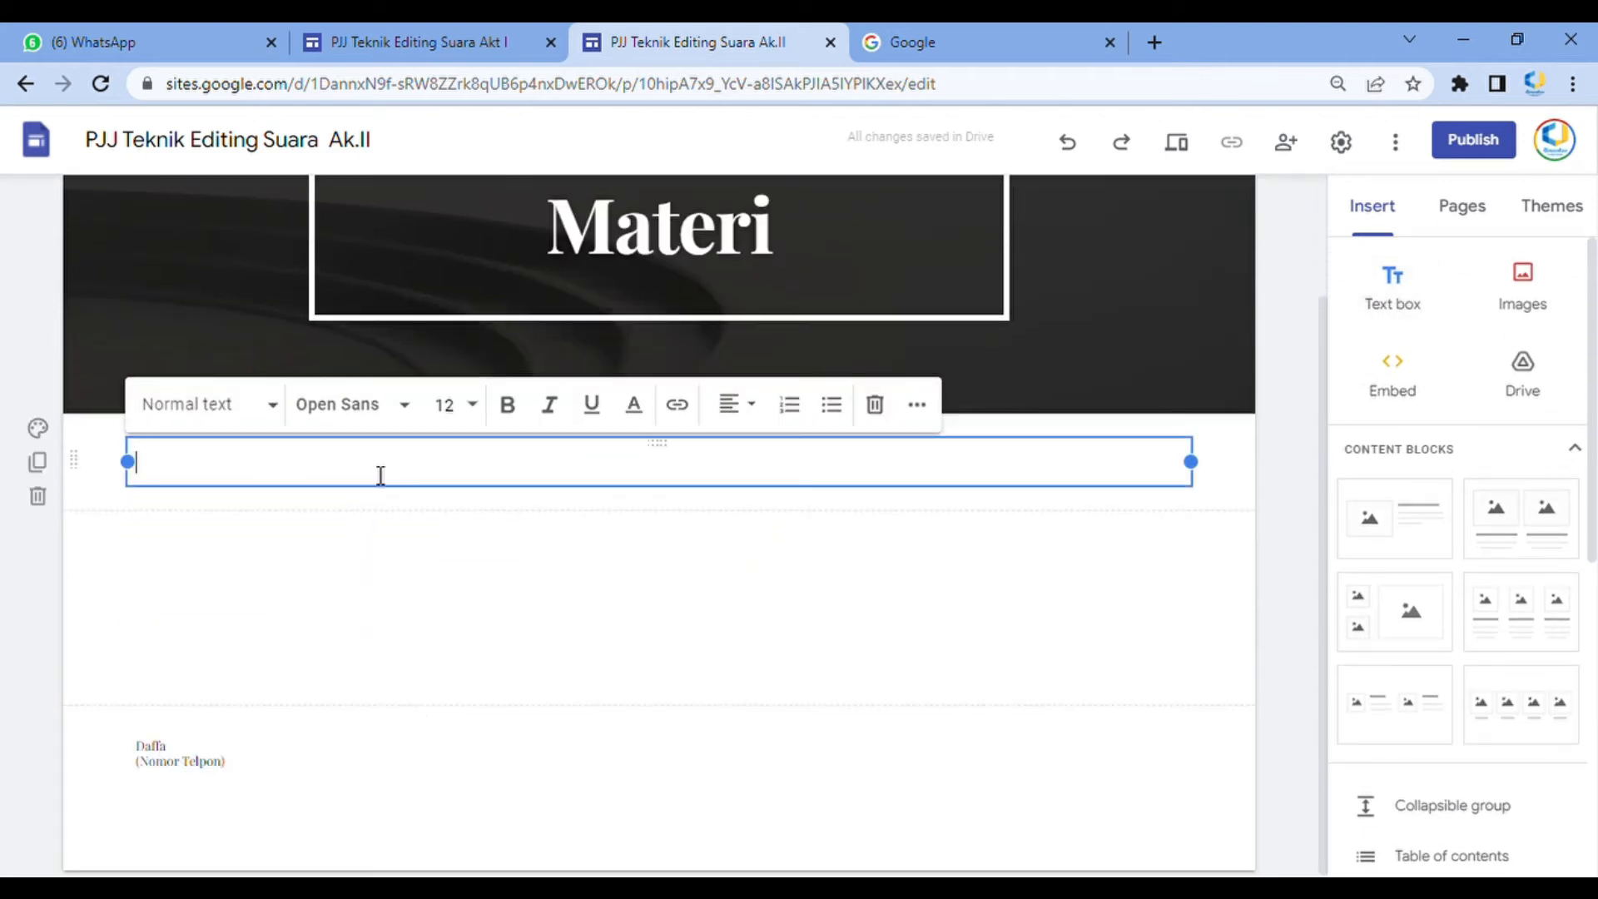
text(Ma)
text(teru)
key(BackSpace)
key(BackSpace)
text(i akan)
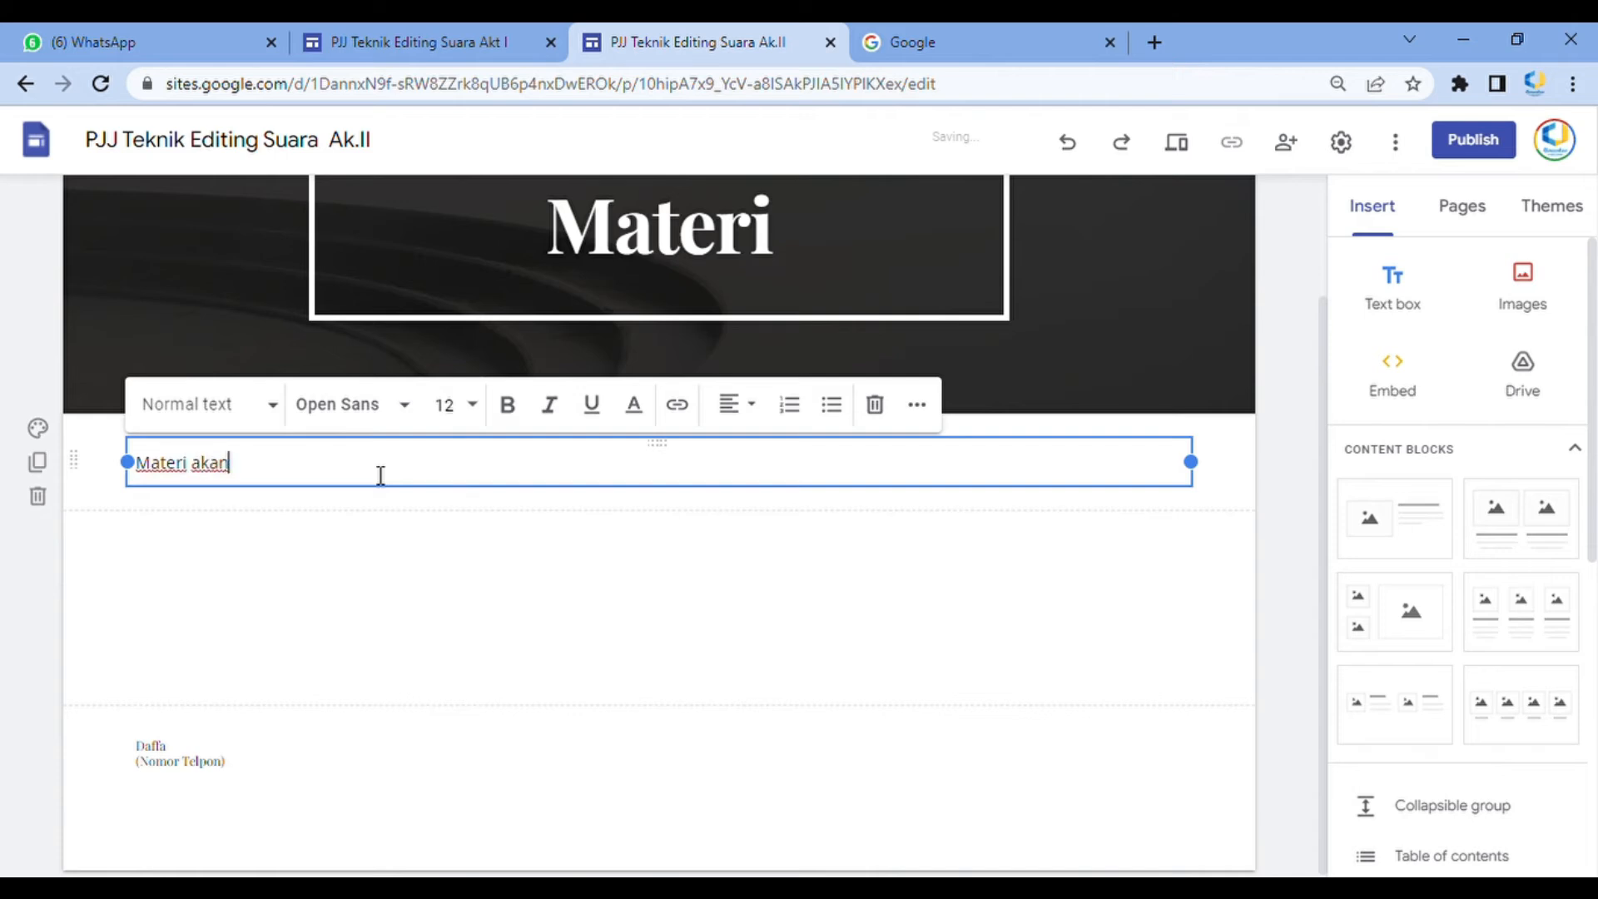
text( diupate)
text(date mel)
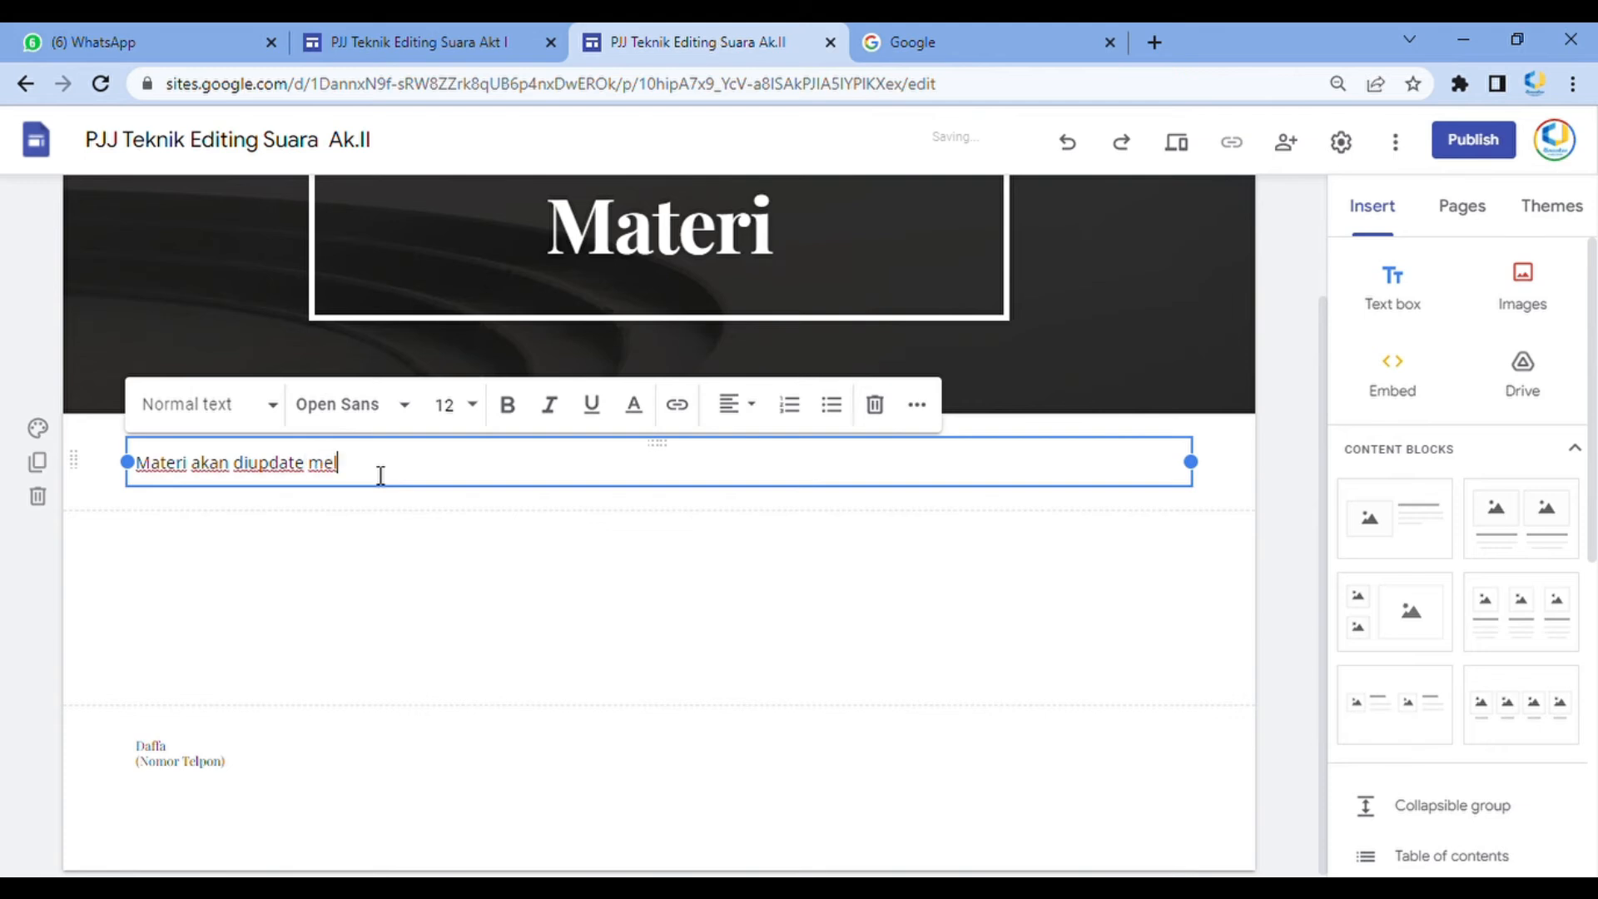
text(alui link beriku :)
key(BackSpace)
key(BackSpace)
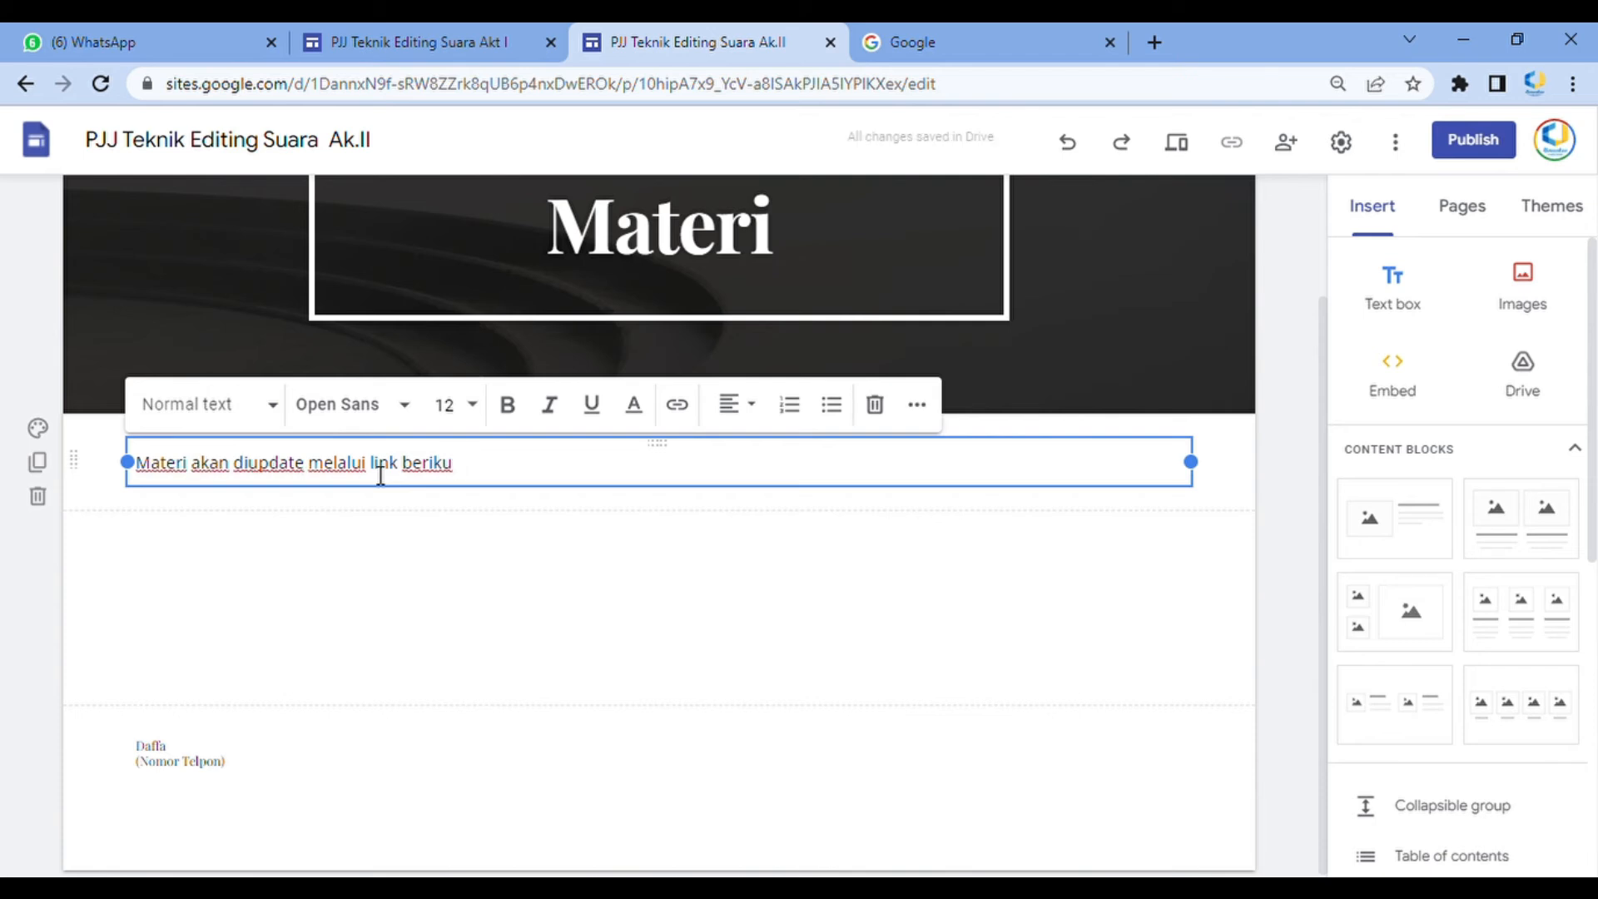
Link the words 'link berikut' to google.com
drag(488, 464, 371, 464)
click(677, 404)
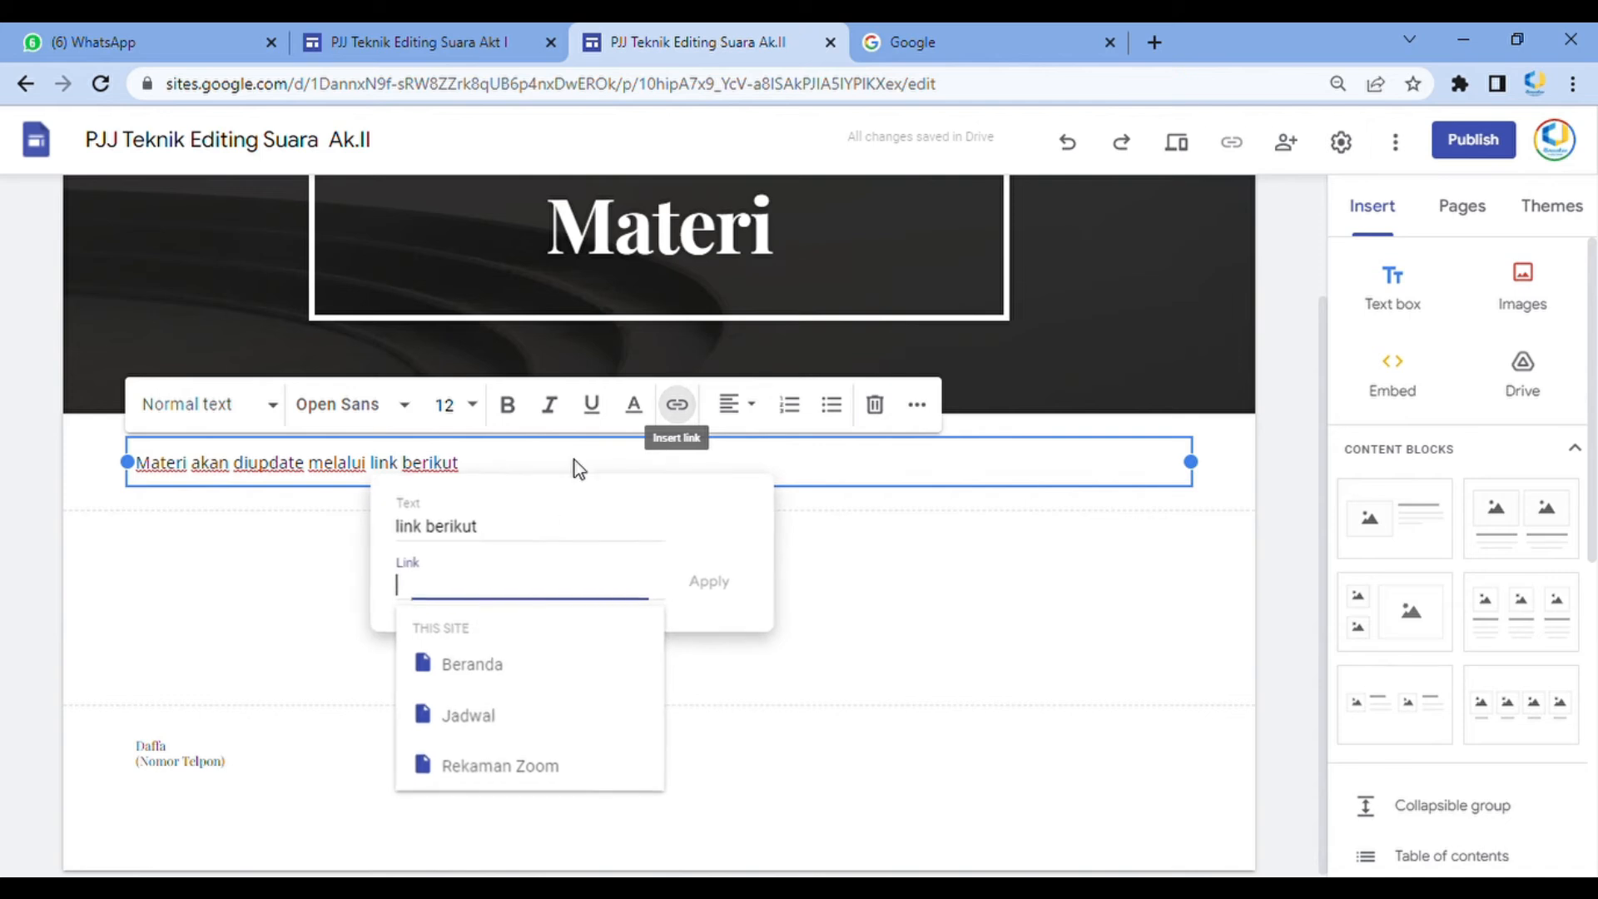
text(gle.)
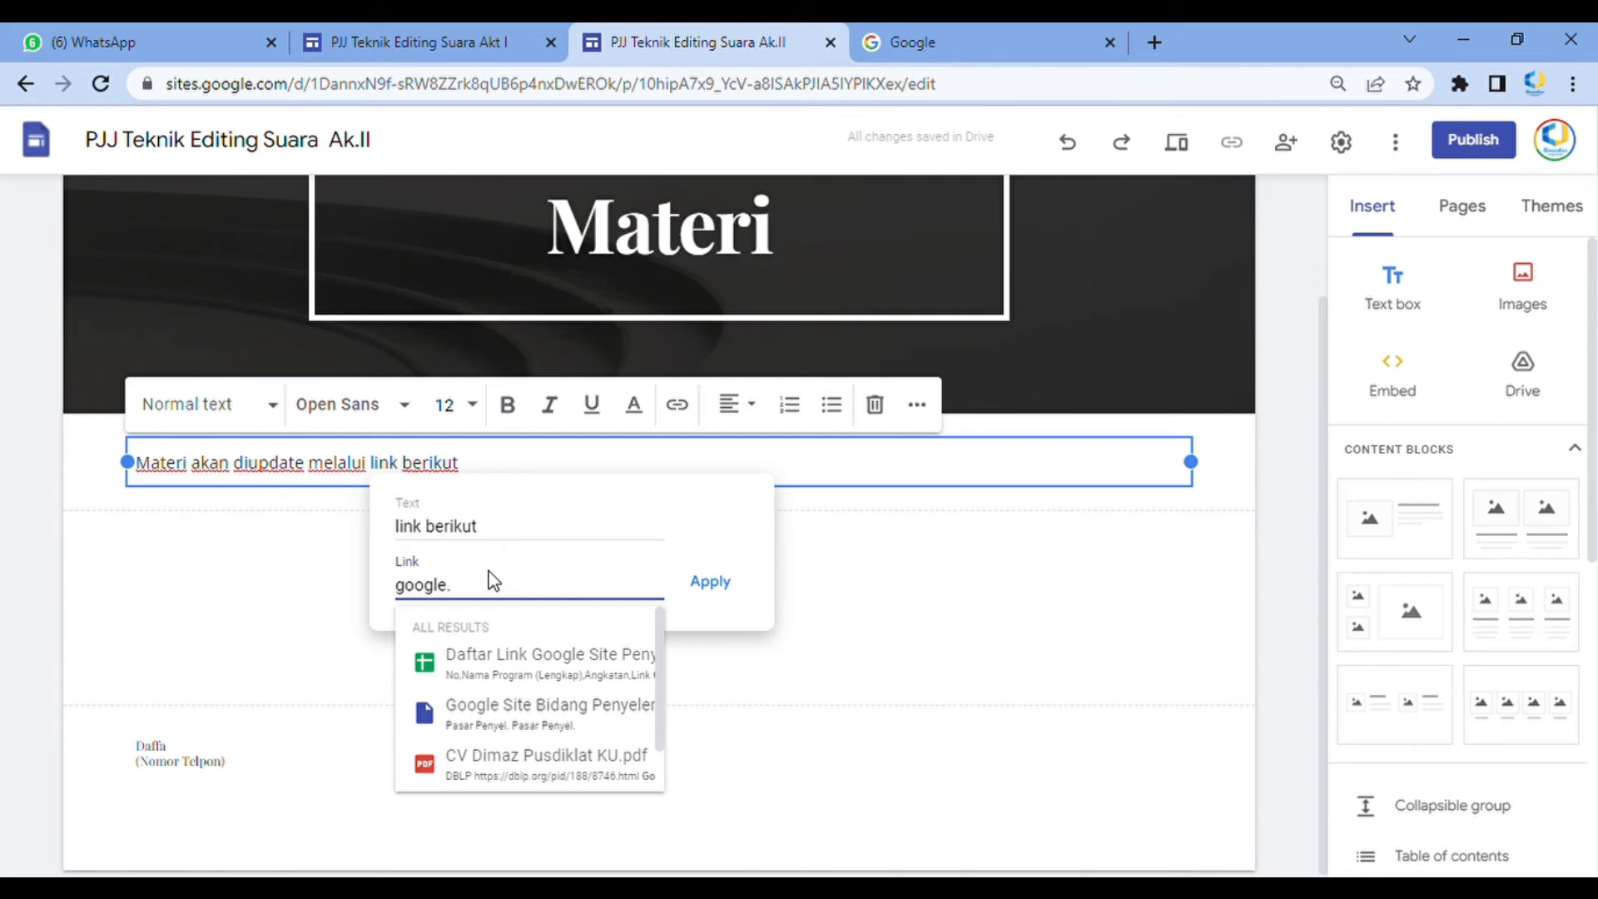
text(com)
key(Return)
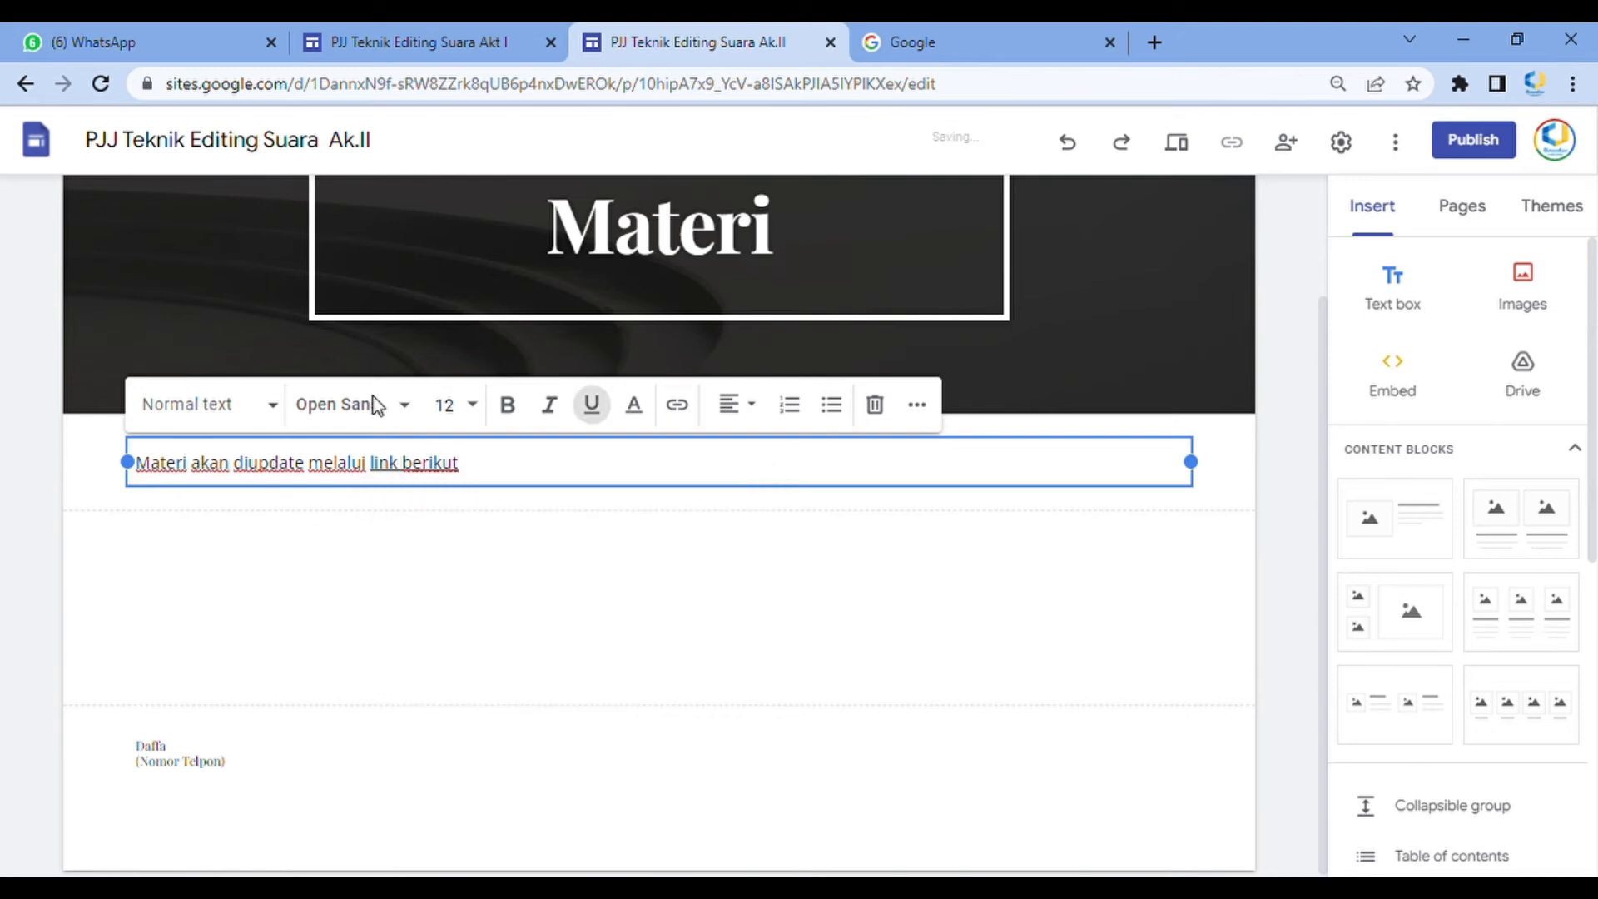
Color the 'link berikut' text blue (#0000ff)
drag(511, 467, 391, 480)
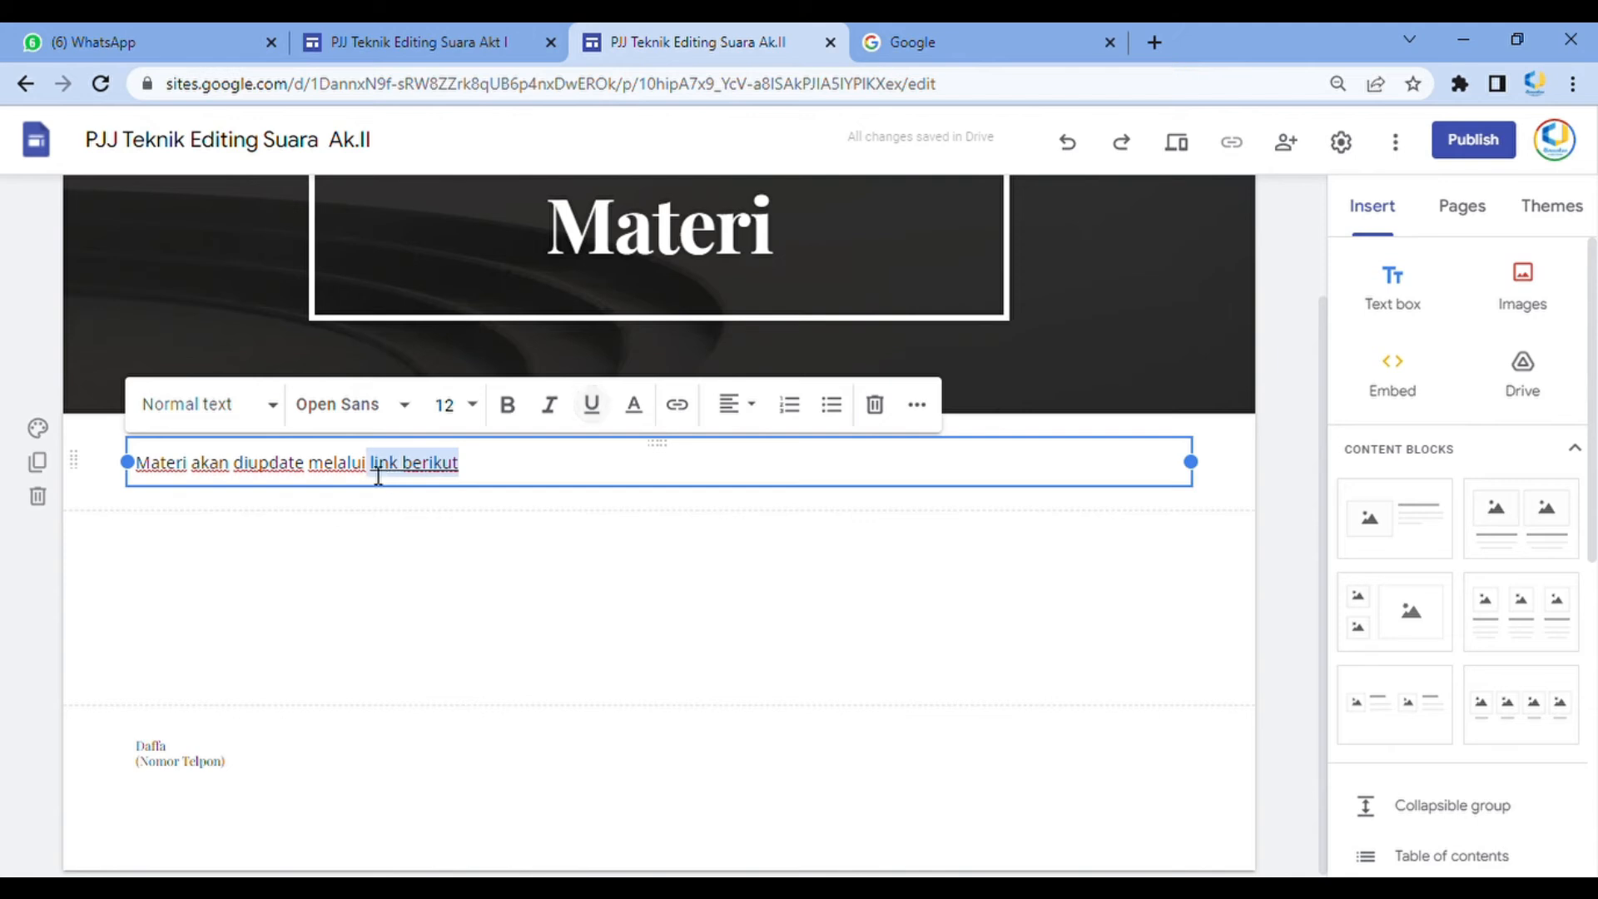
click(368, 468)
double_click(417, 467)
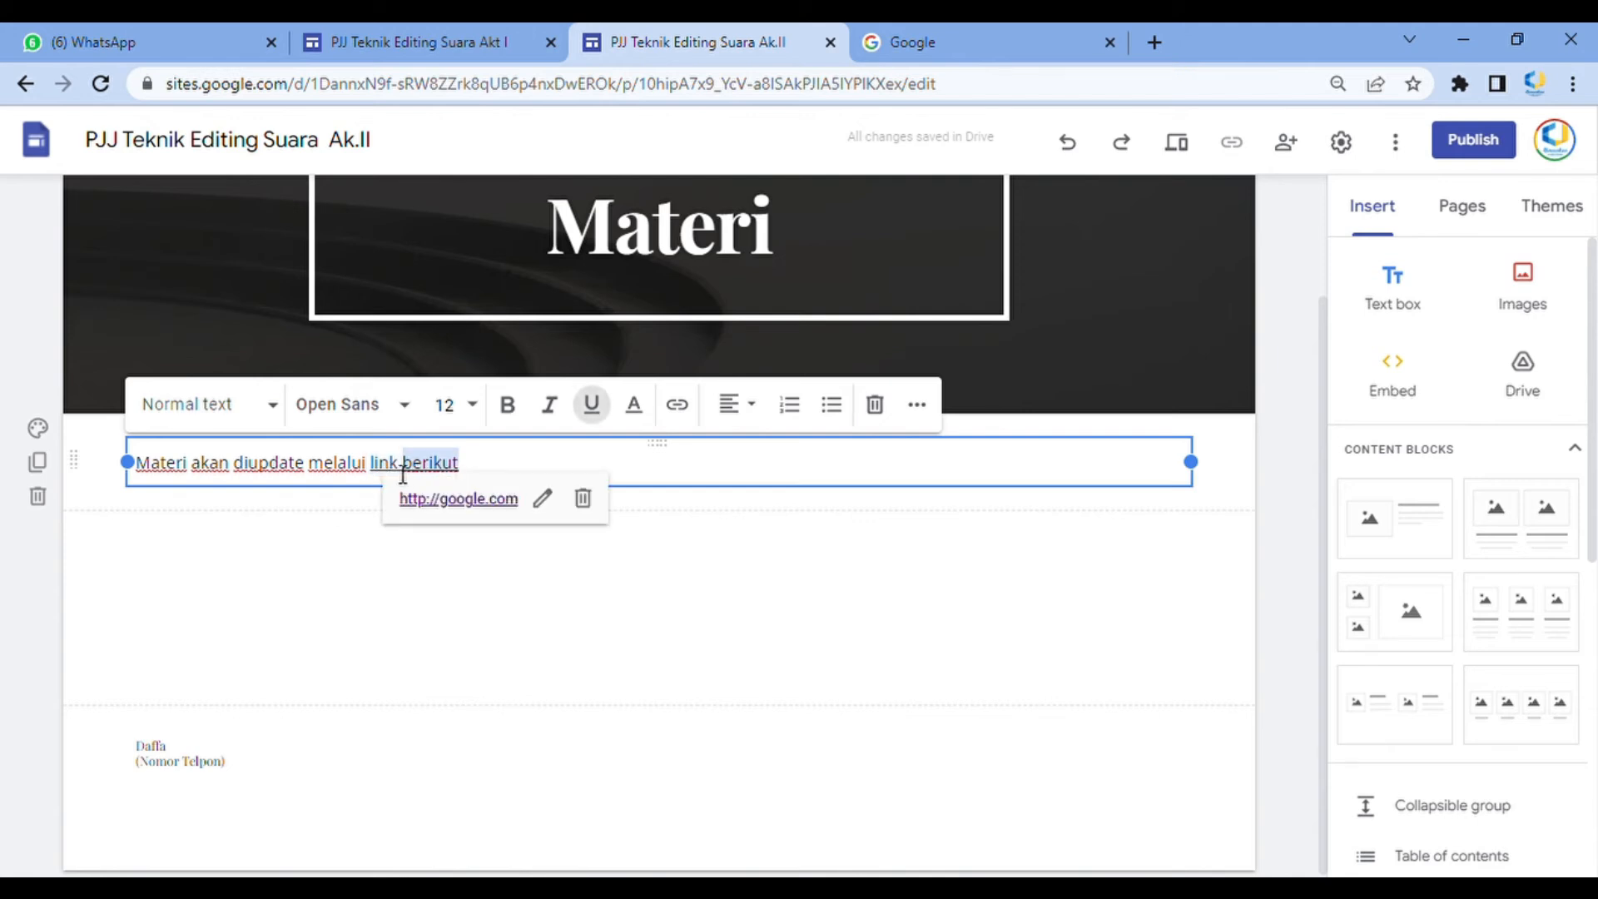
drag(489, 474, 380, 471)
click(634, 405)
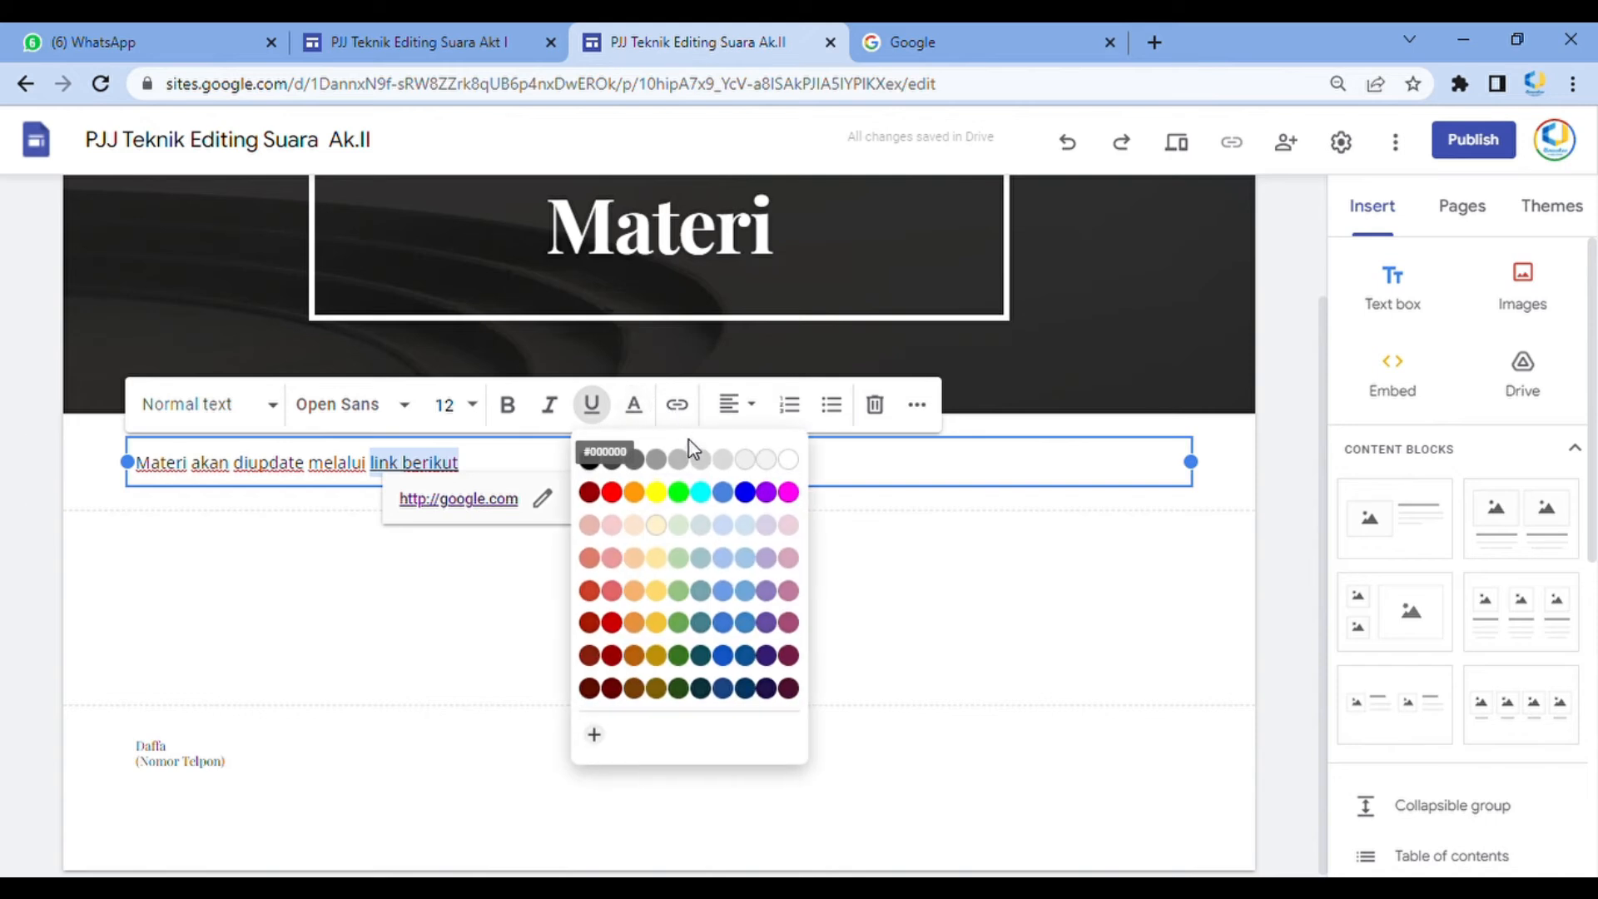
click(752, 497)
click(866, 548)
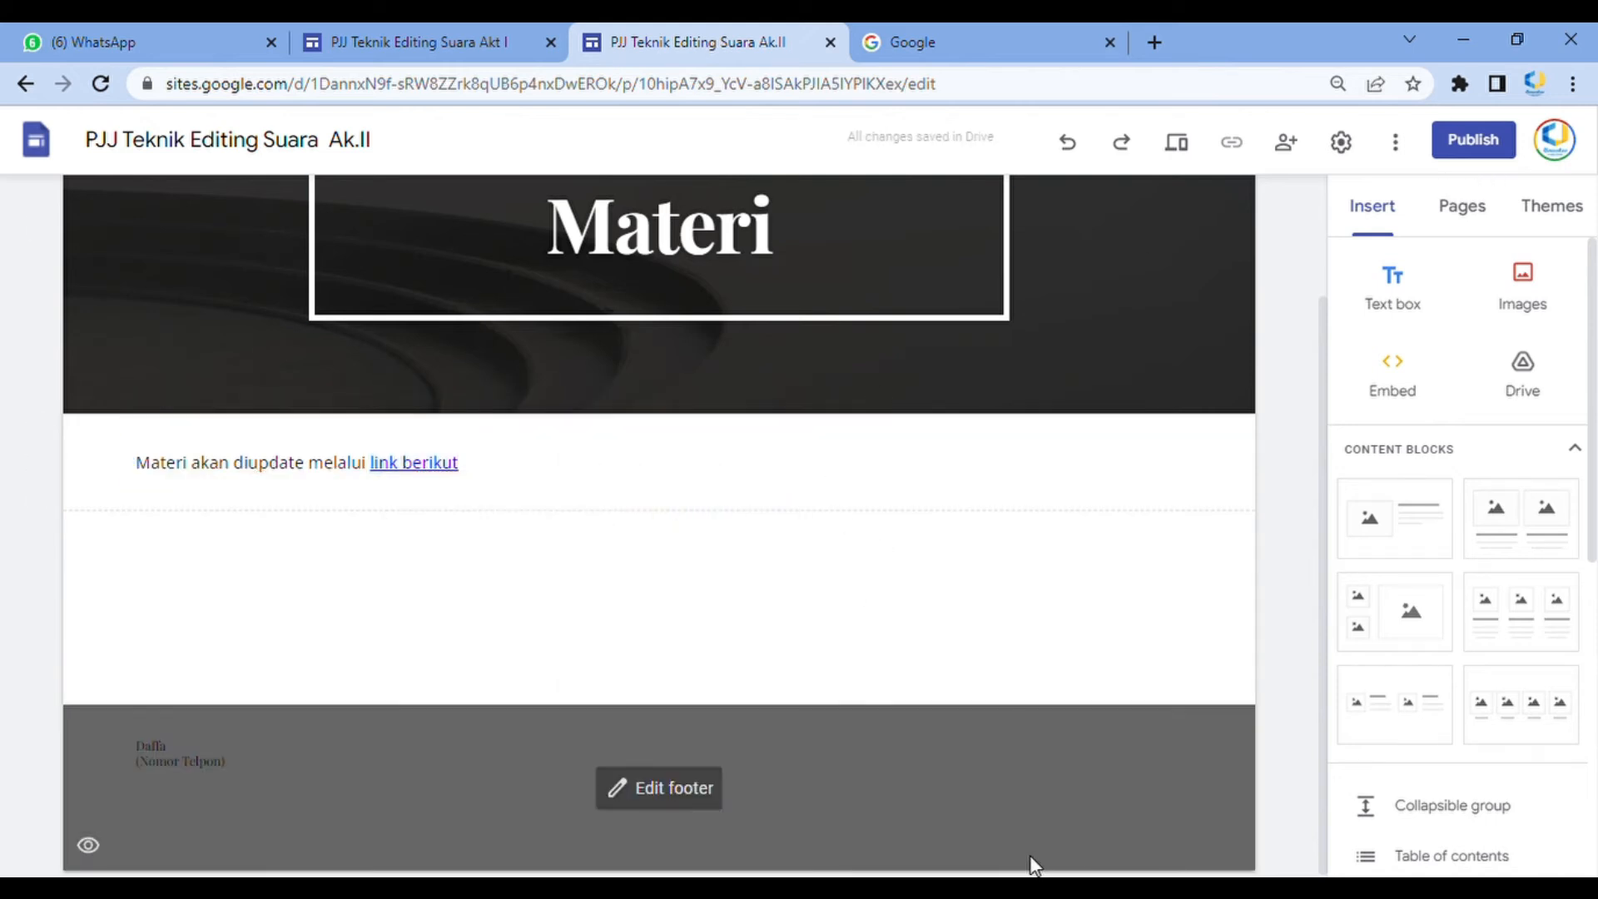
Insert a button named 'Pengumpulan Tugas' that links to google.com
scroll(1504, 620, down, 7)
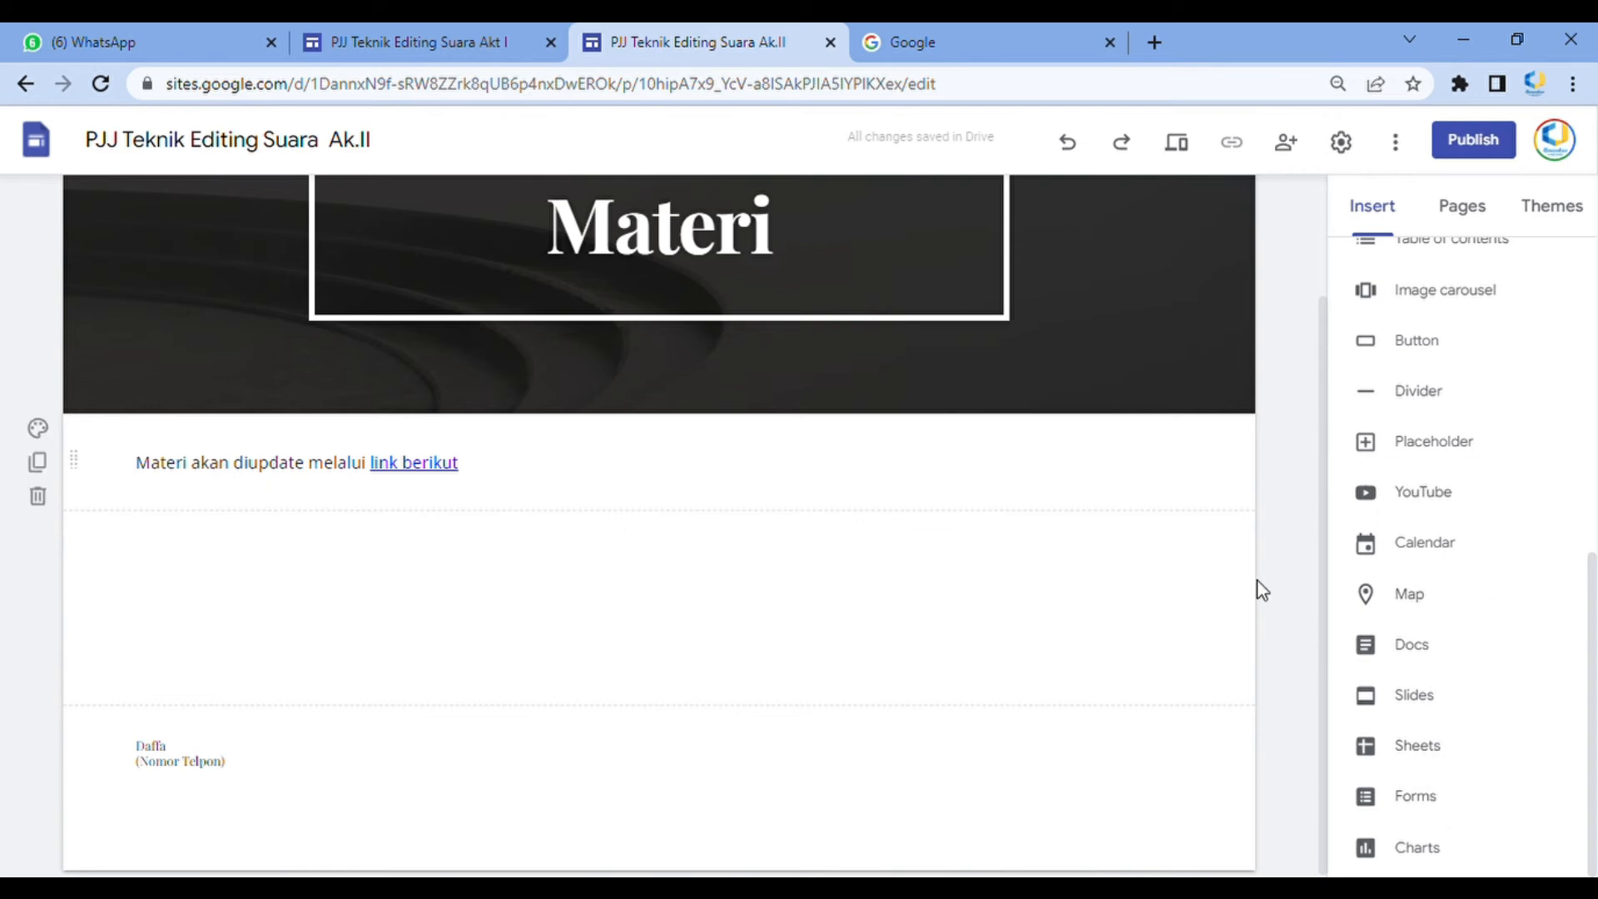
click(1404, 340)
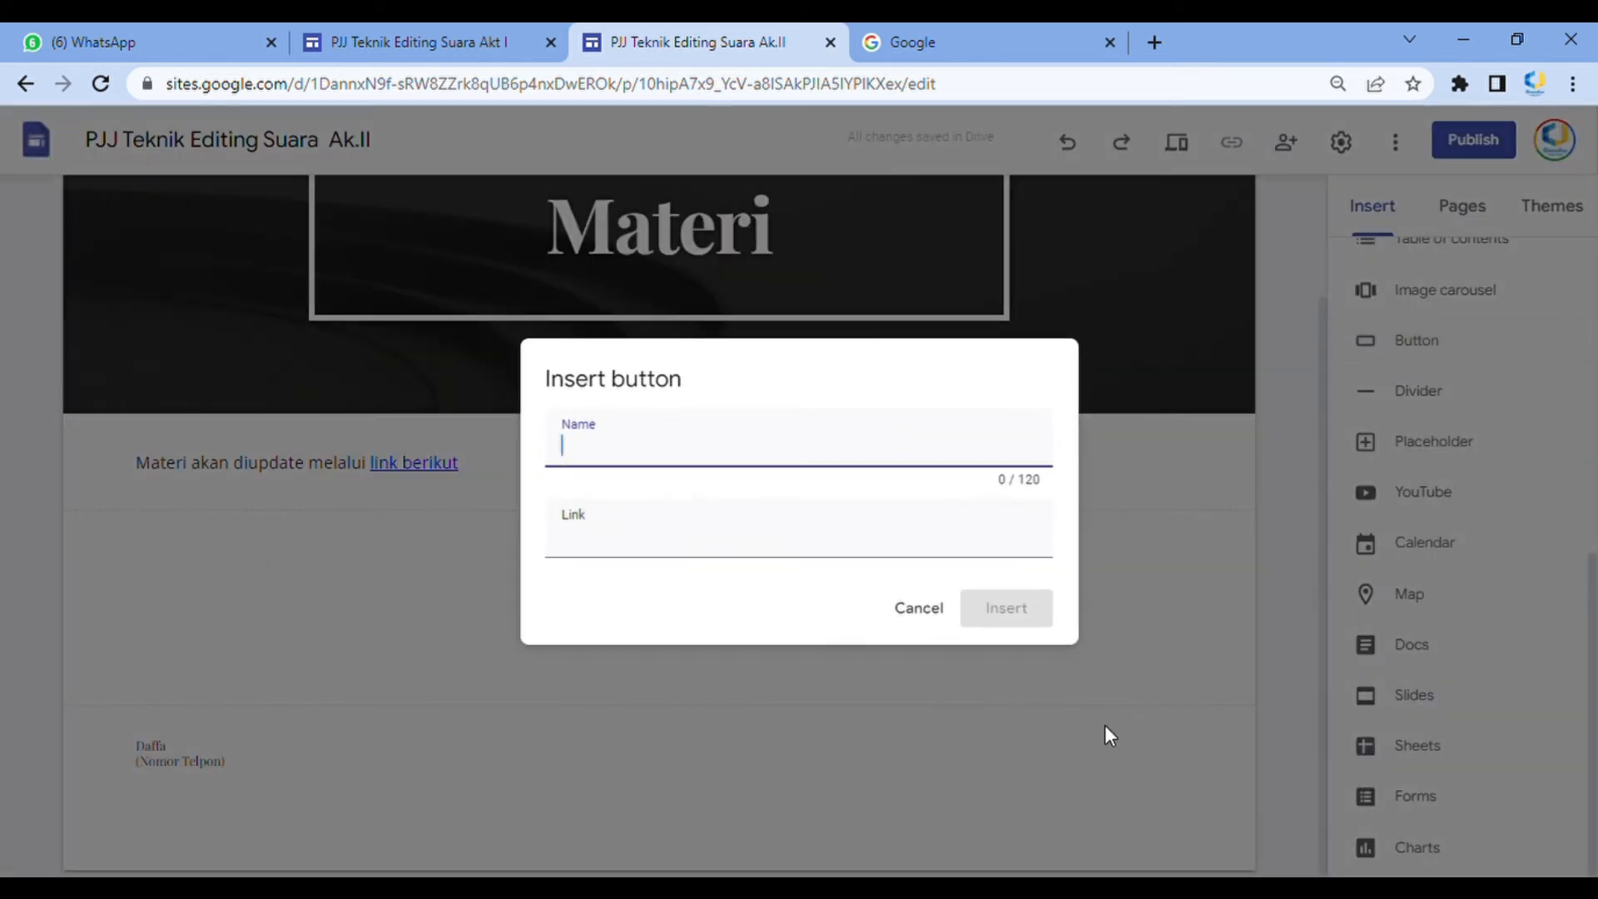
text(Pengumpulan Tugas)
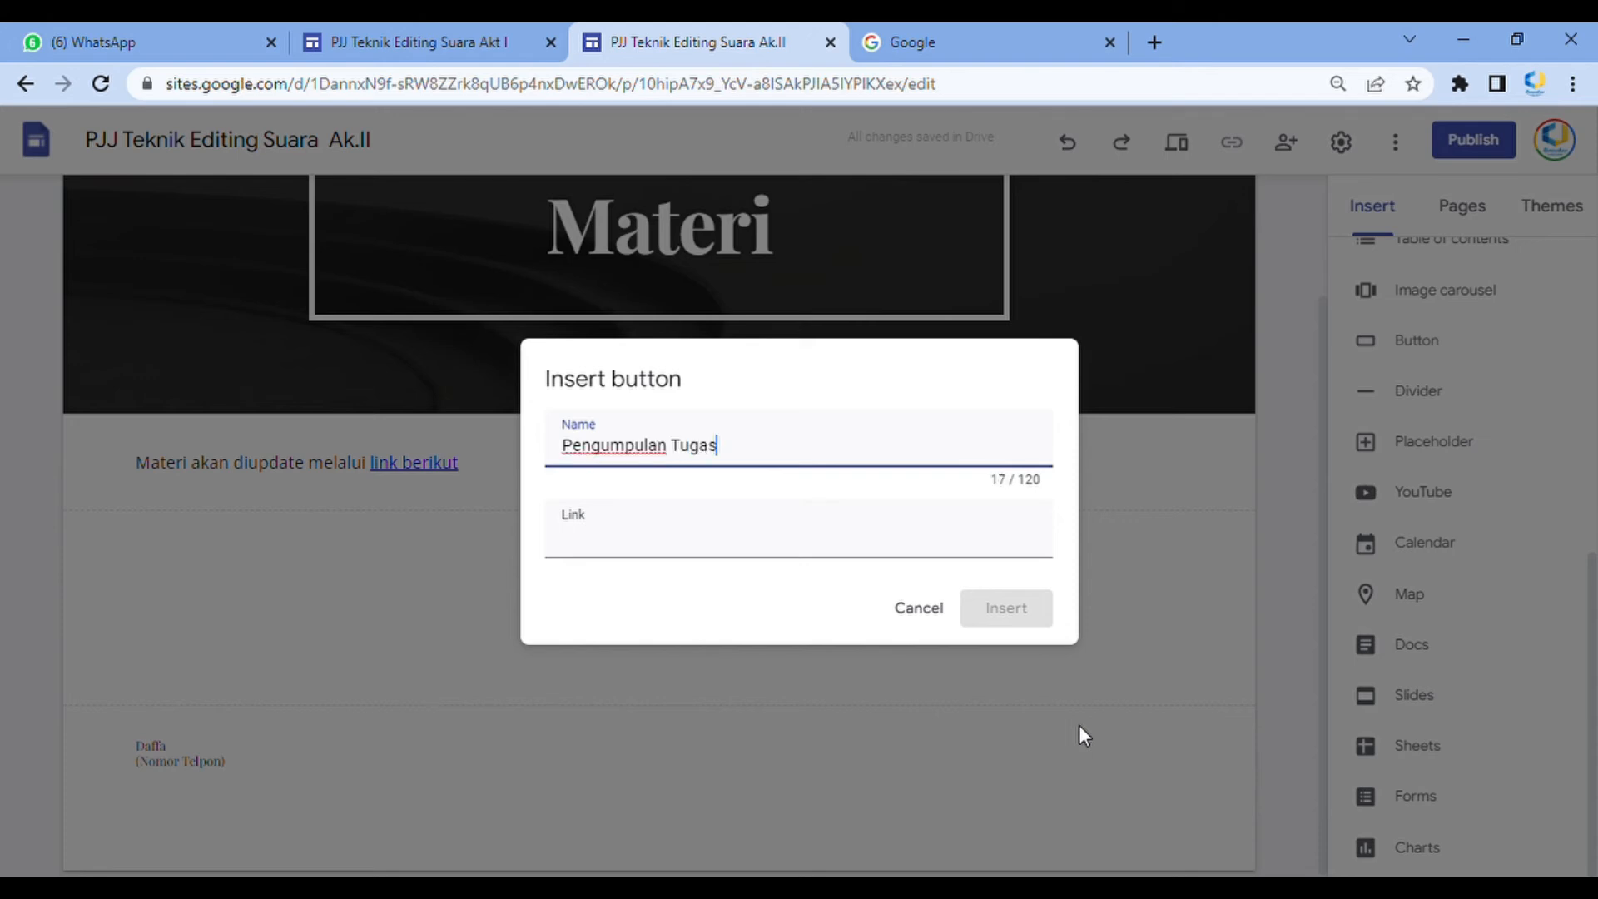
key(Tab)
text(google.com)
key(Return)
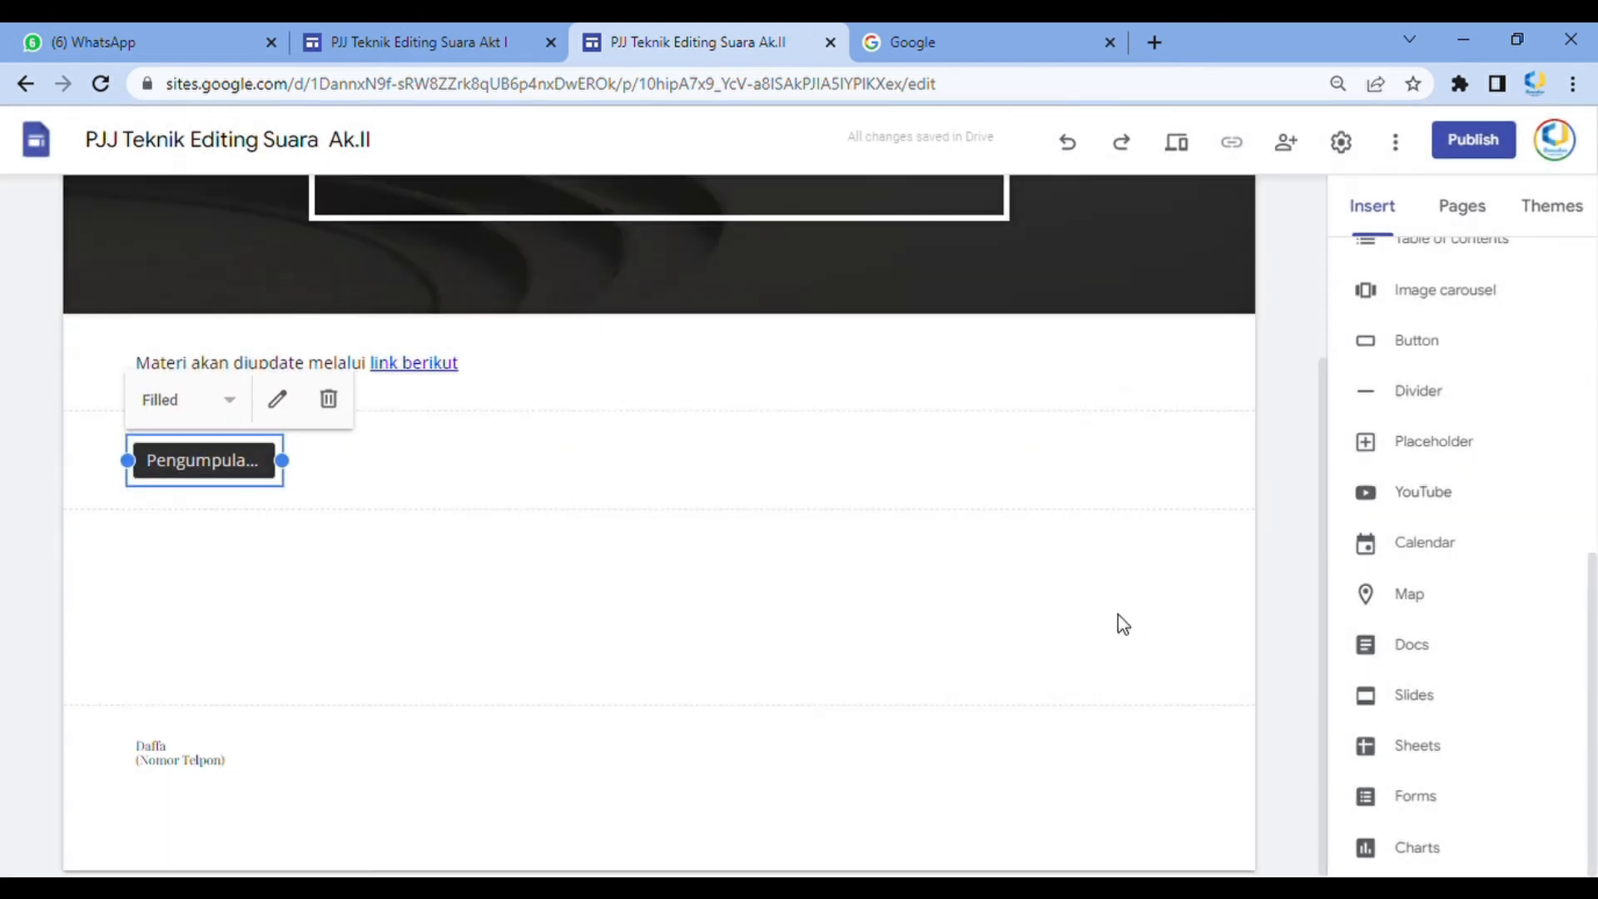
Widen the Pengumpulan Tugas button to span nearly the full page width
scroll(263, 453, up, 2)
drag(286, 697, 1101, 699)
mouse_move(685, 702)
mouse_down()
mouse_move(721, 705)
mouse_move(706, 708)
mouse_up()
click(854, 302)
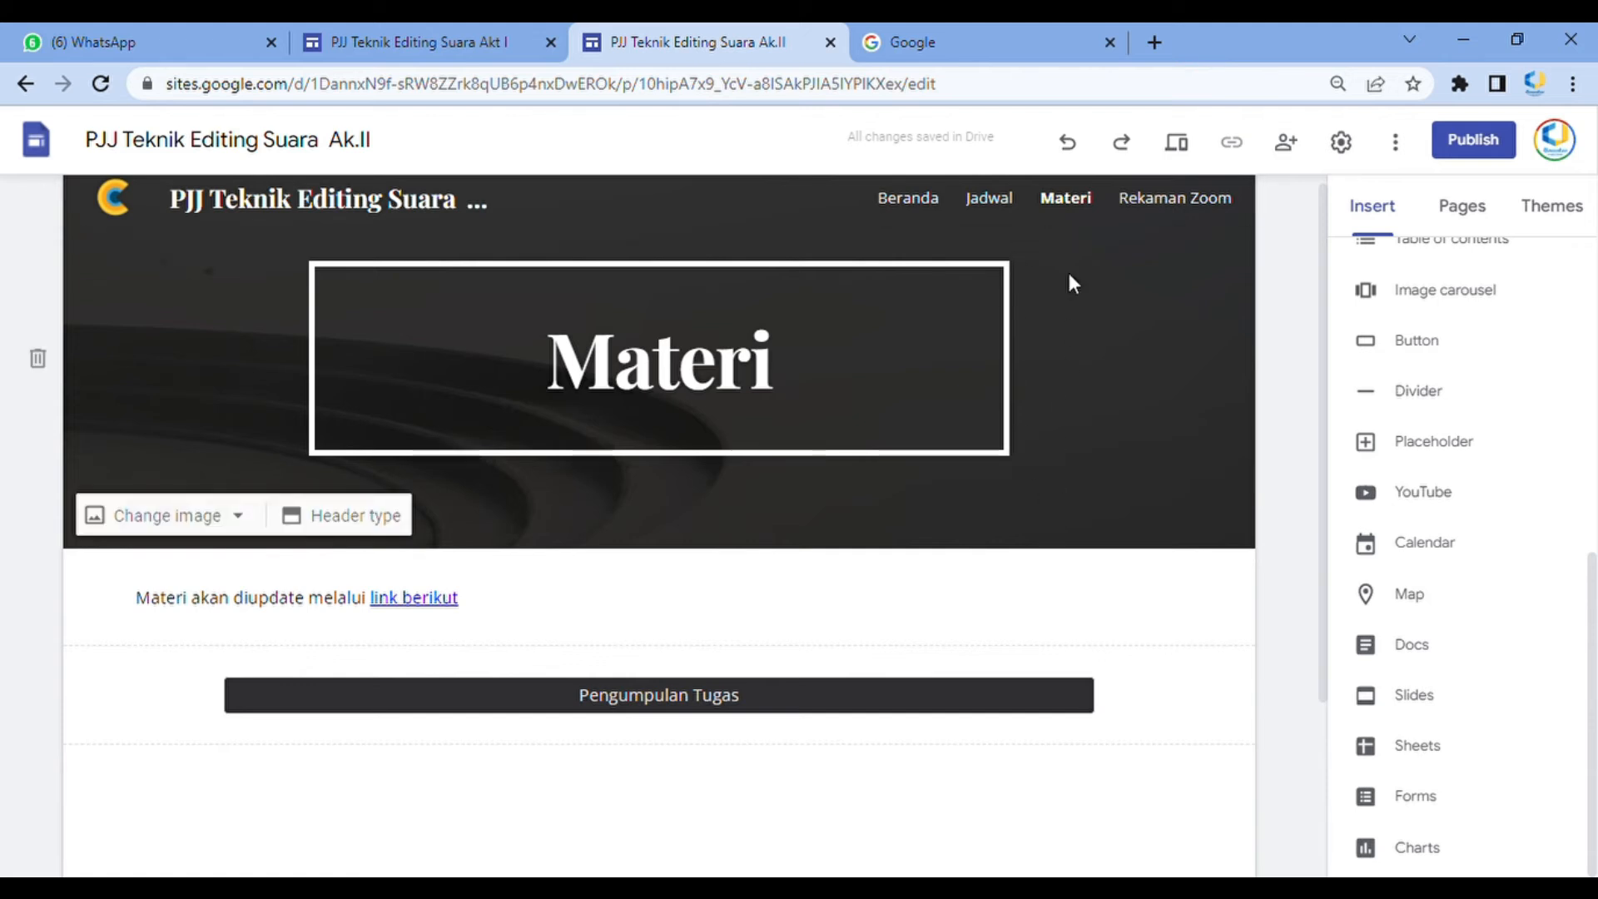
Center-align the 'Materi akan diupdate melalui link berikut' text
click(214, 603)
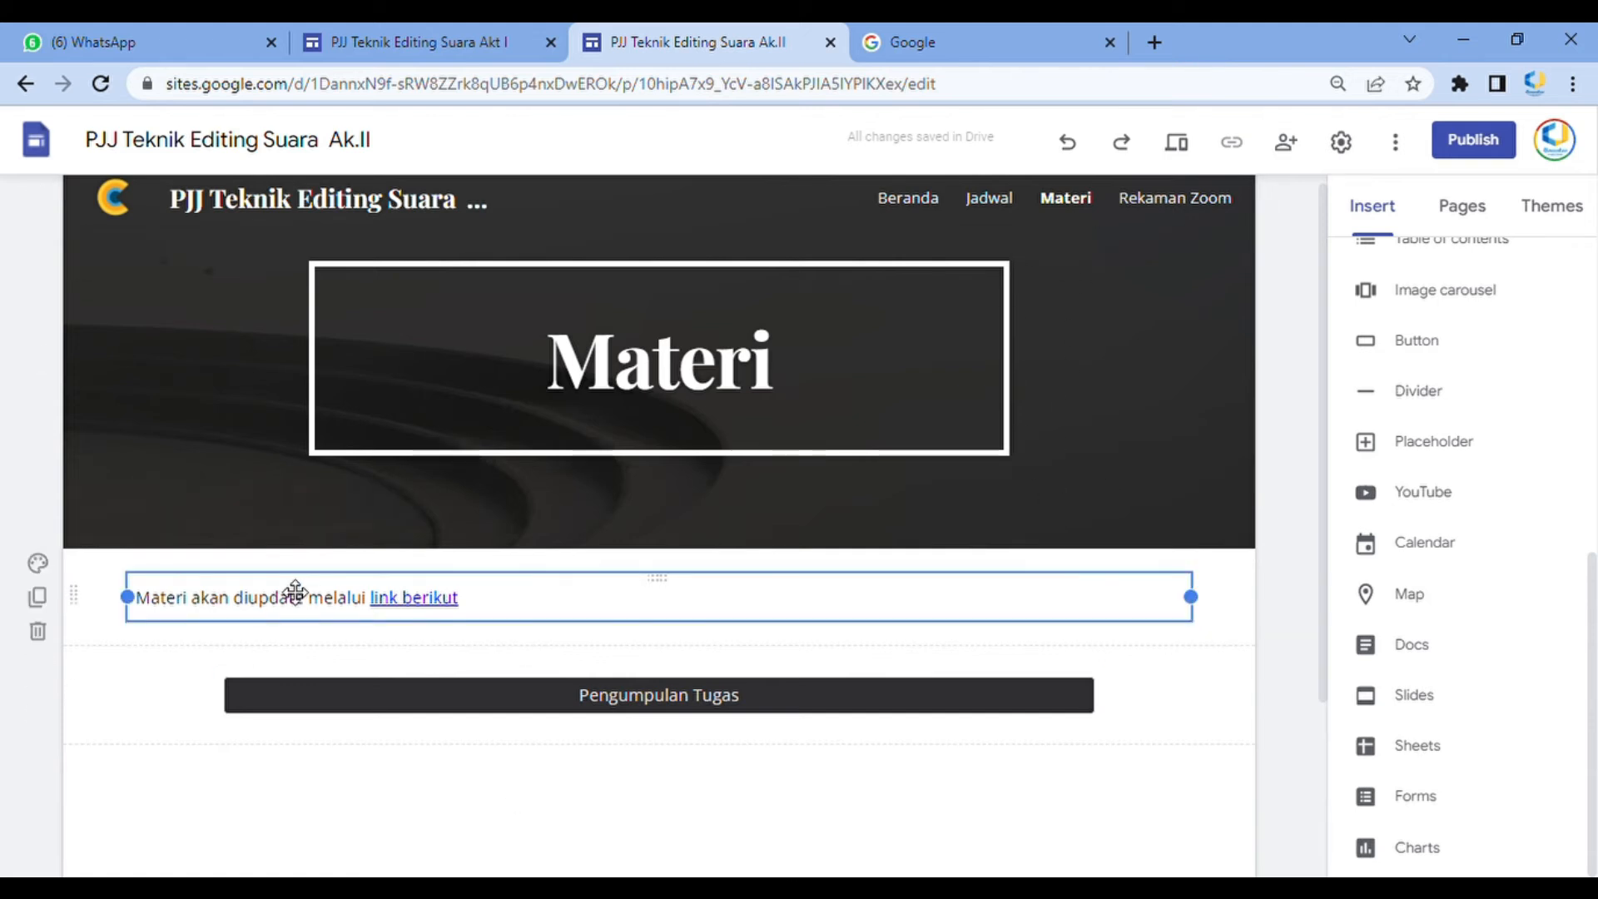
drag(489, 601, 136, 598)
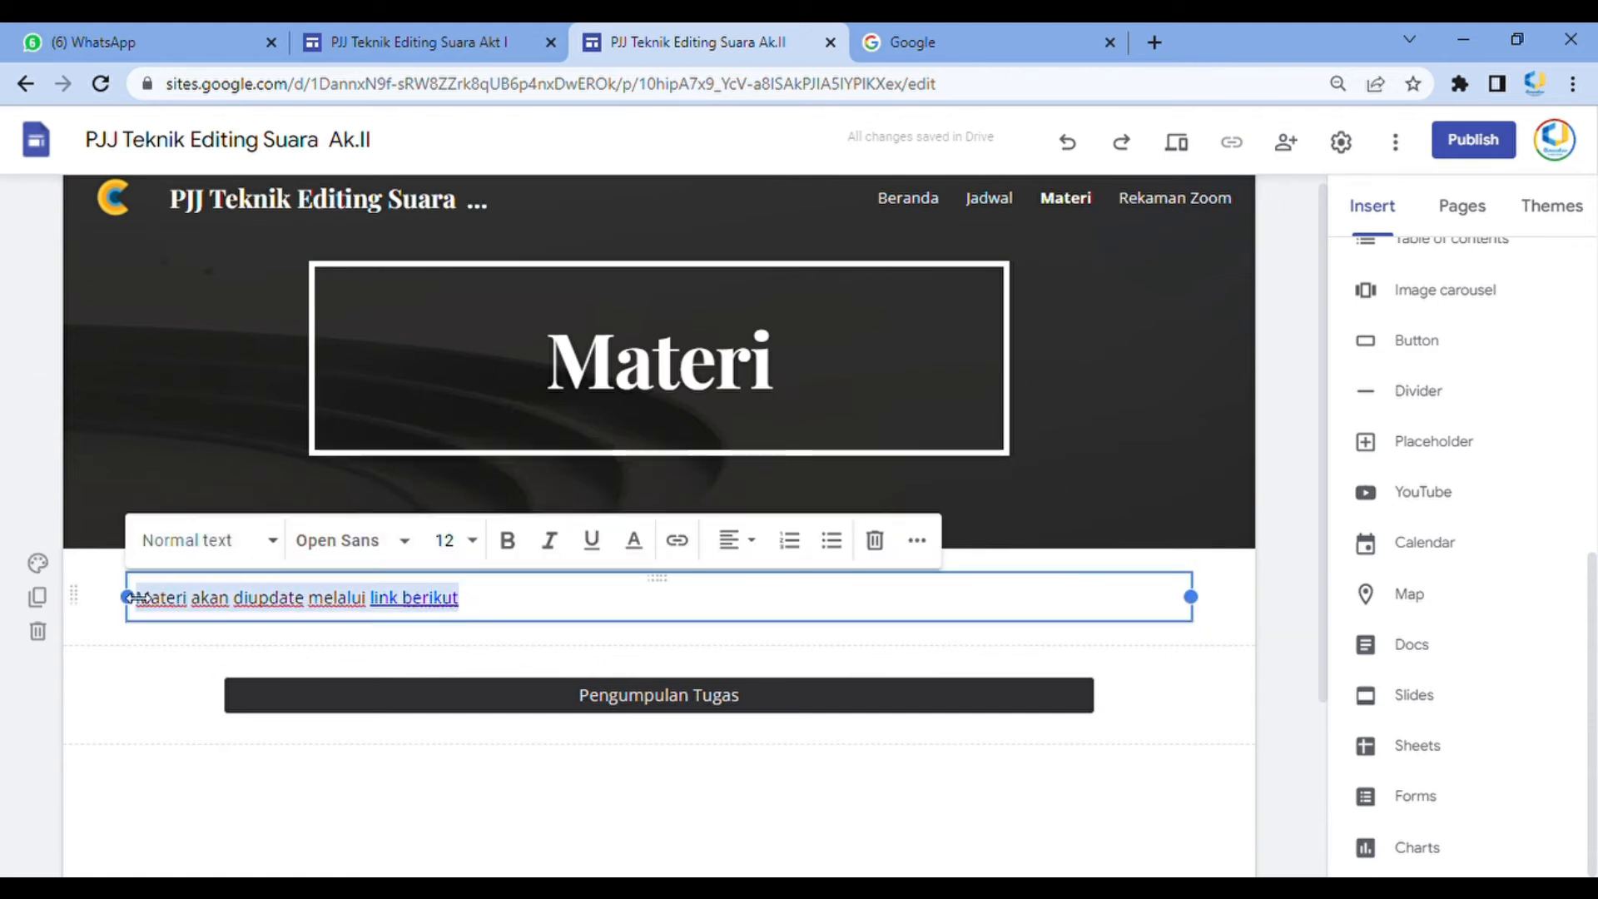
click(738, 542)
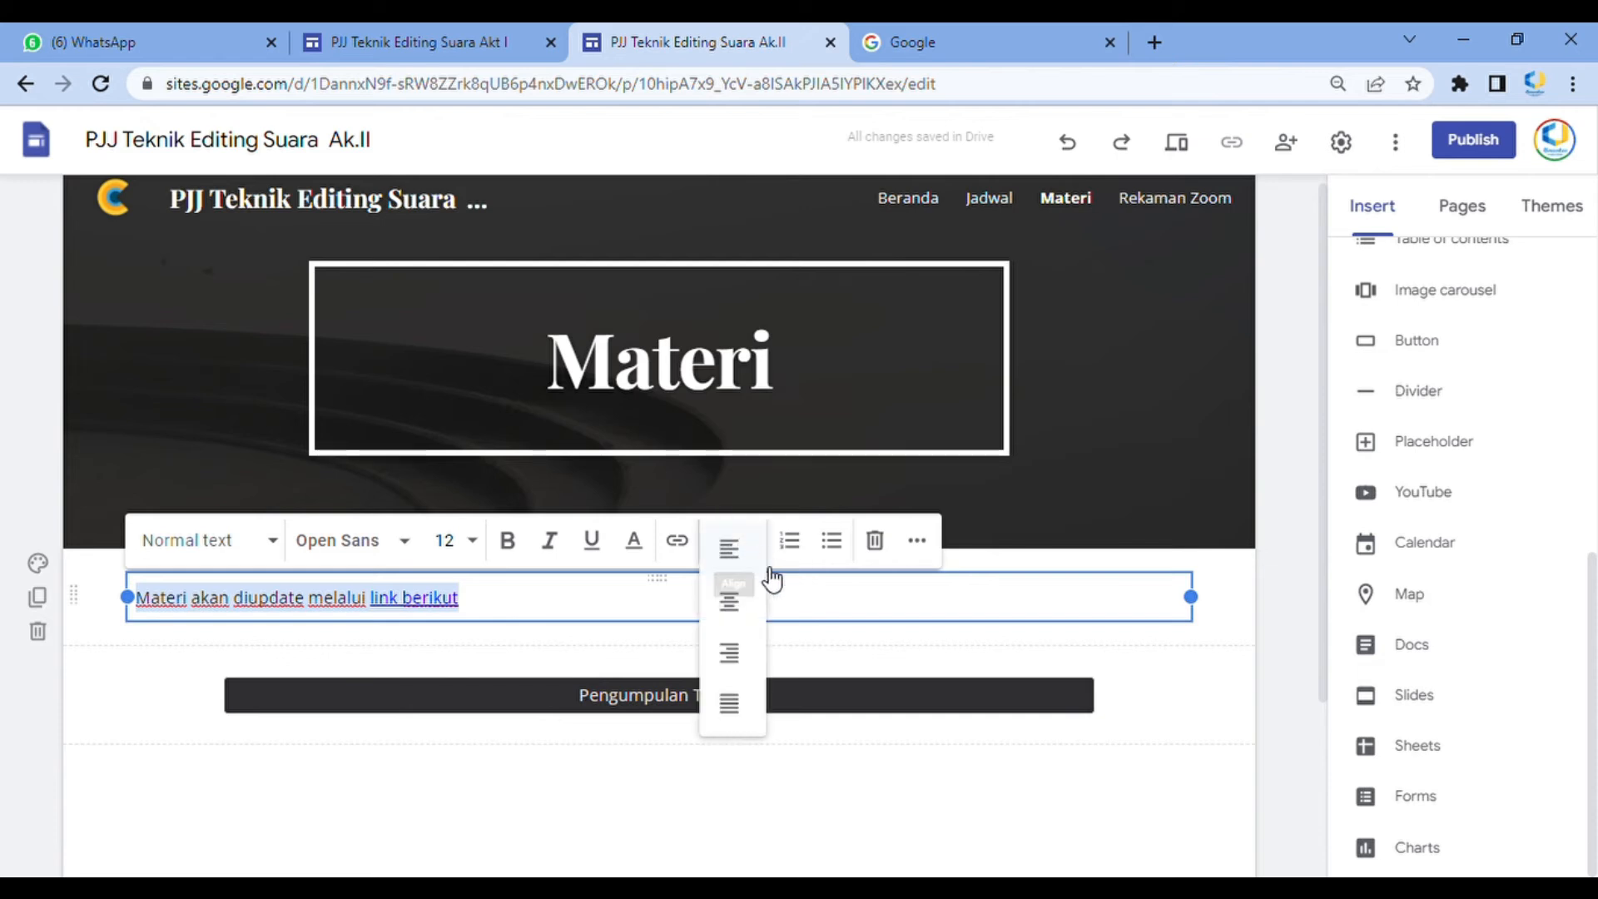
click(732, 602)
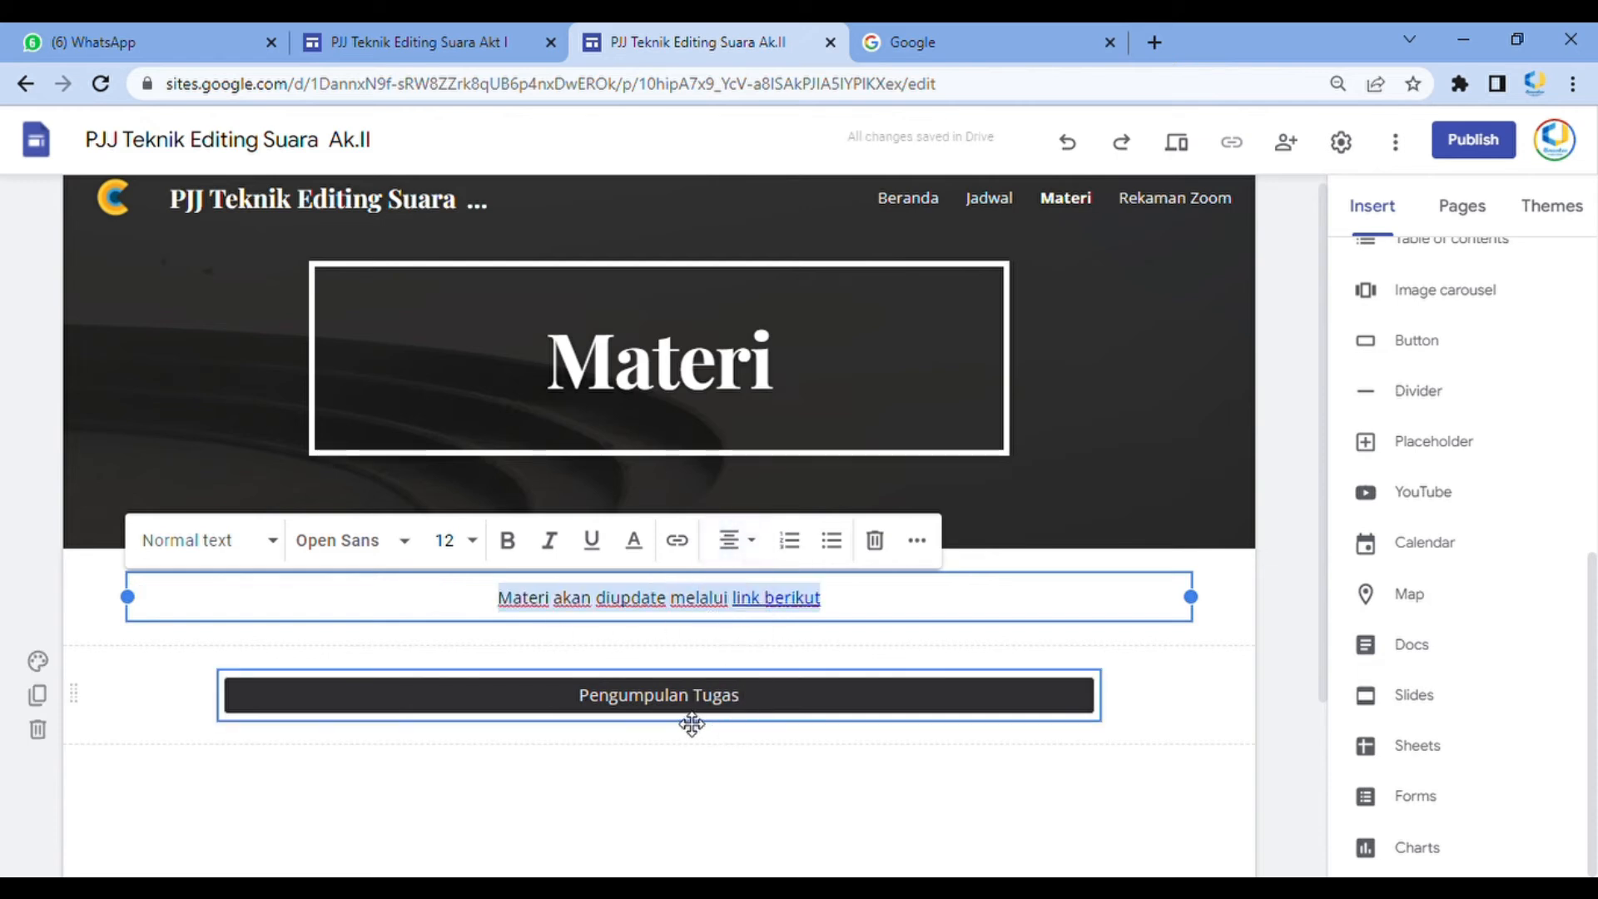
click(1168, 683)
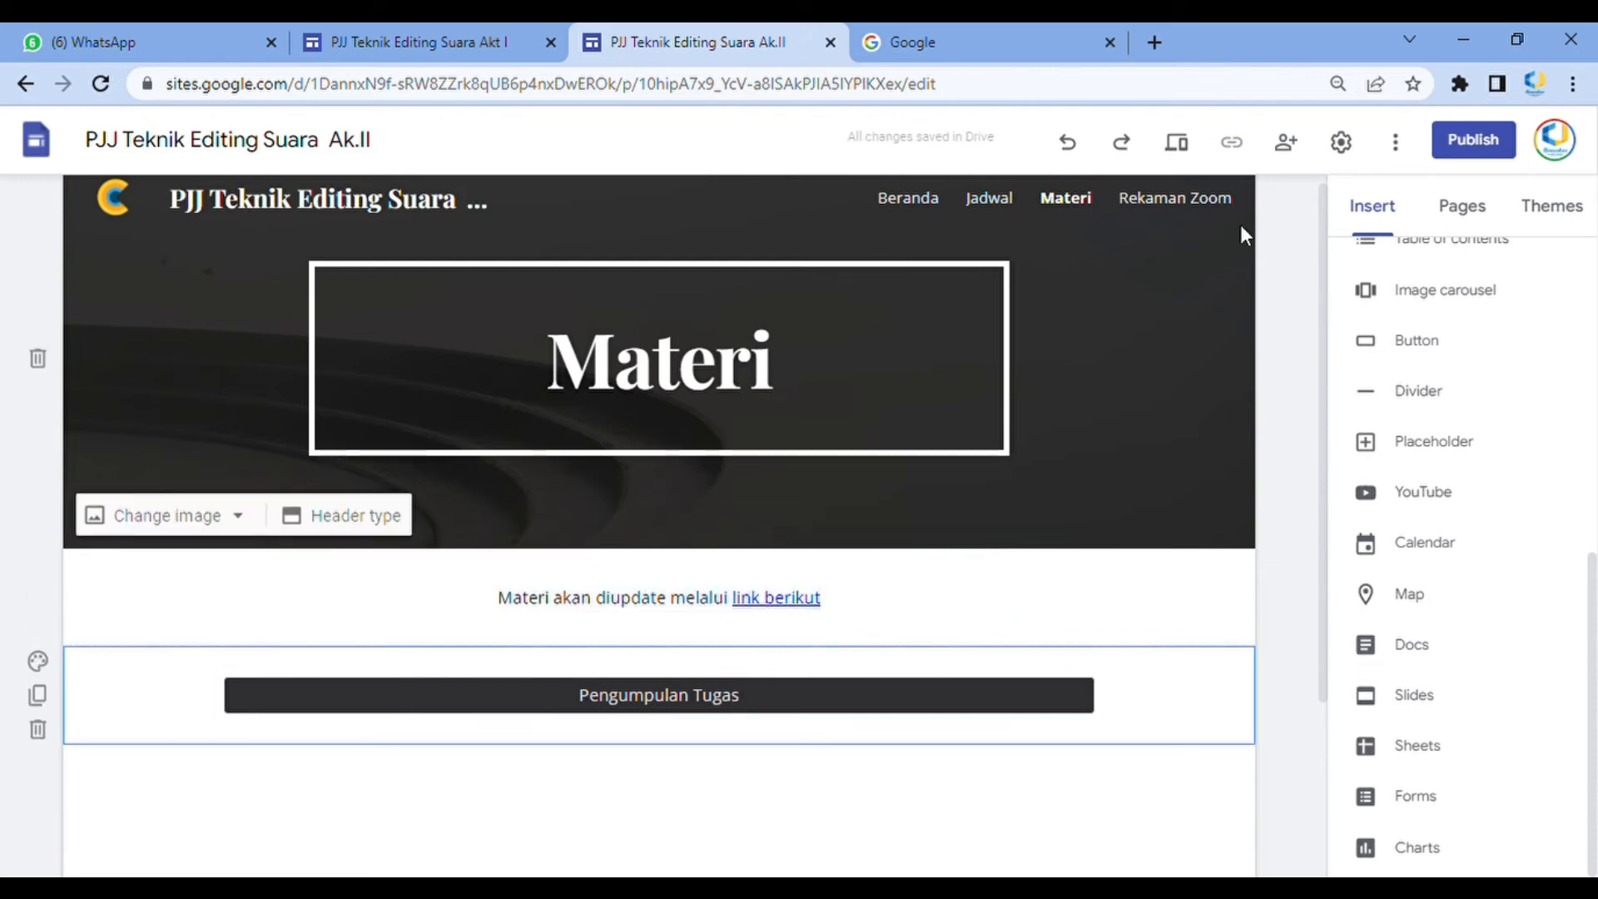
Open the Rekaman Zoom page and add a text box listing '23 April 2022', 'Sesi Pagi' and 'Sesi Siang'
click(1197, 201)
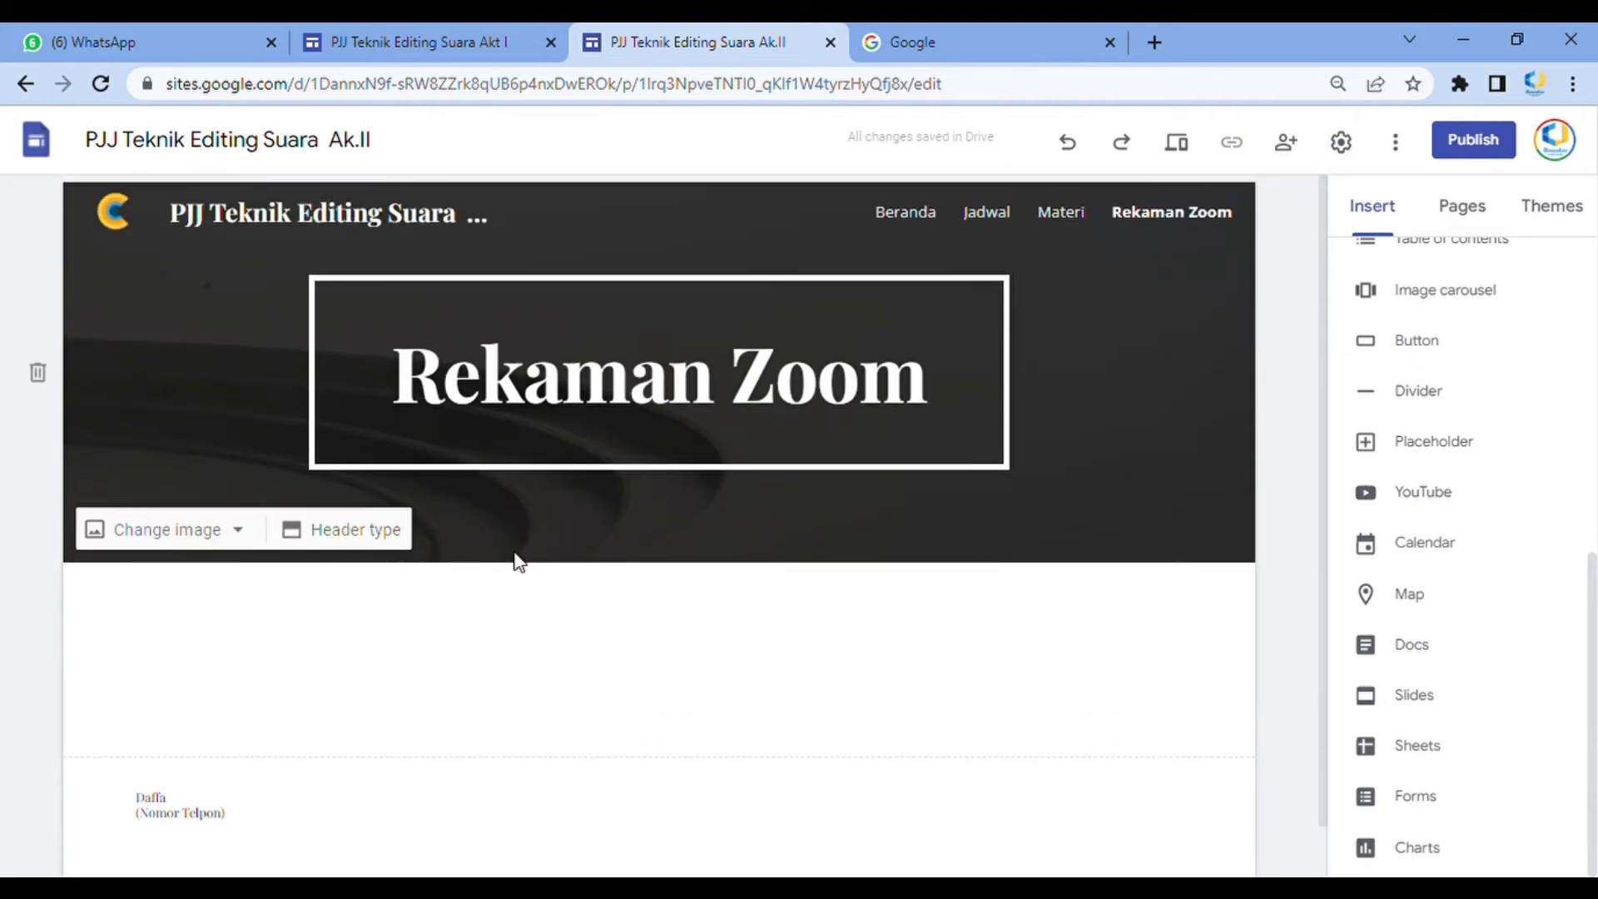
scroll(1445, 378, up, 7)
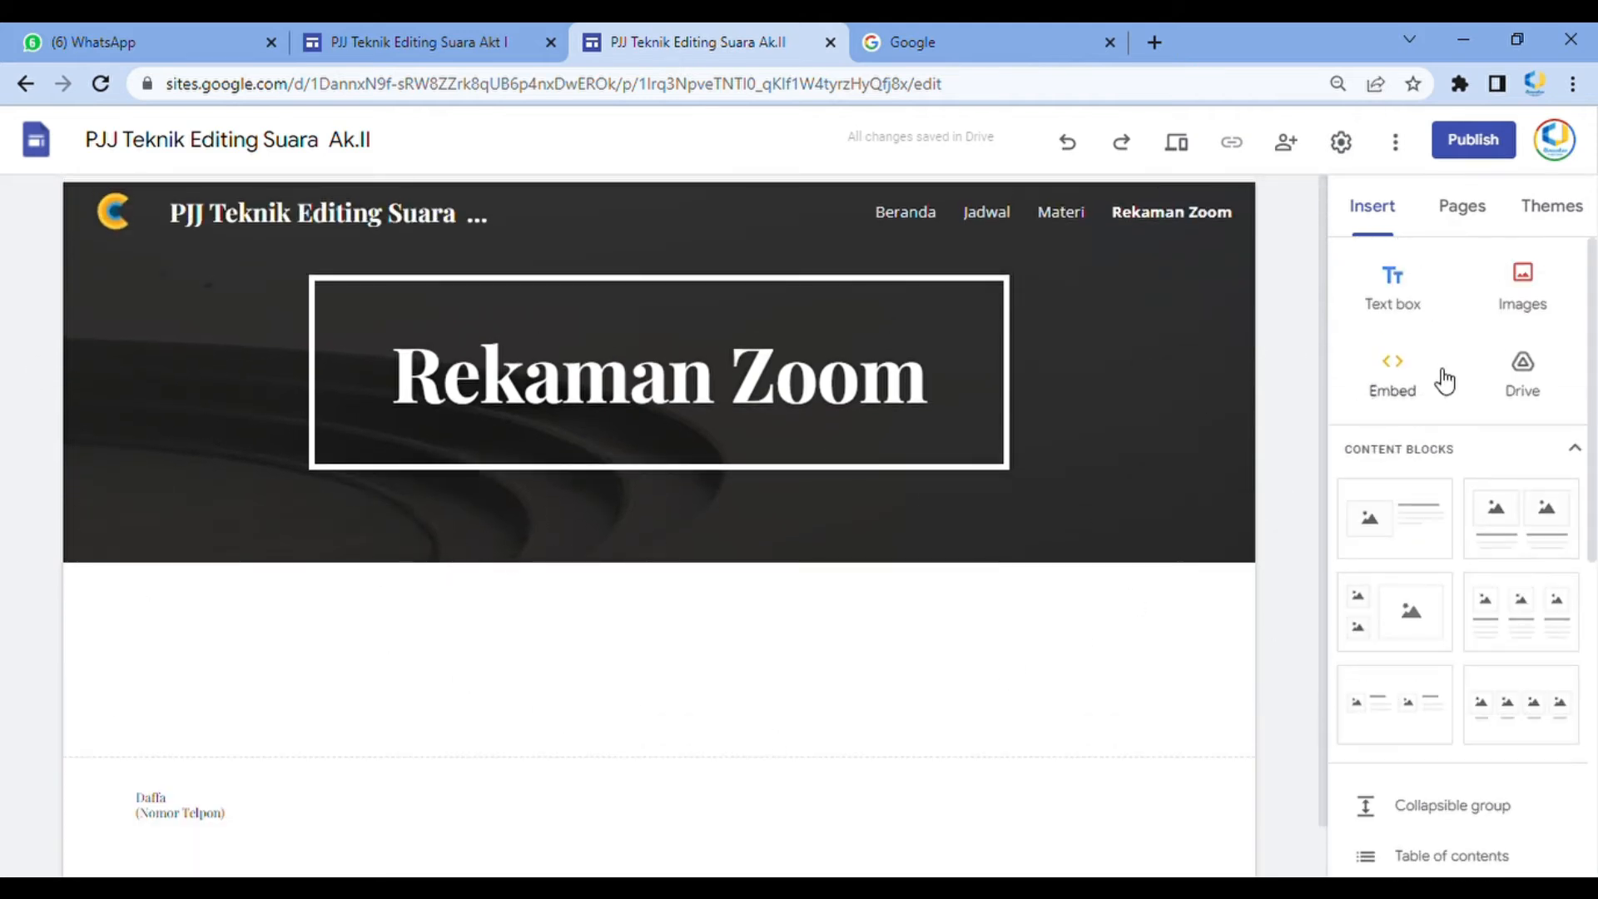
click(1407, 301)
text(23 Ap)
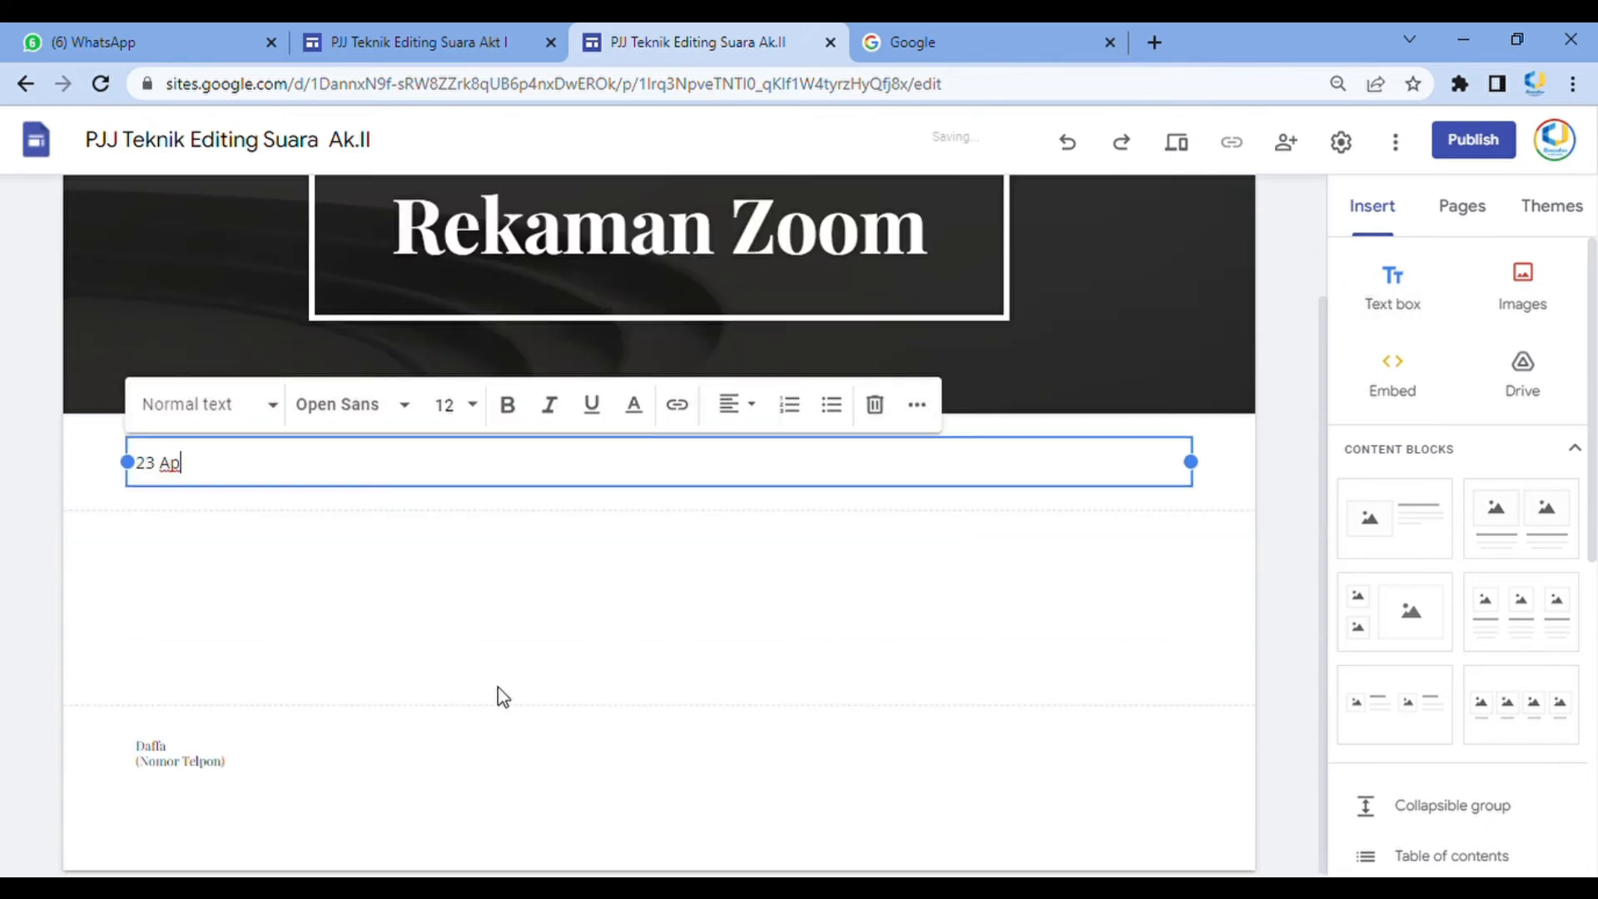
text(ril 2022)
key(Return)
text(Sesi Pag)
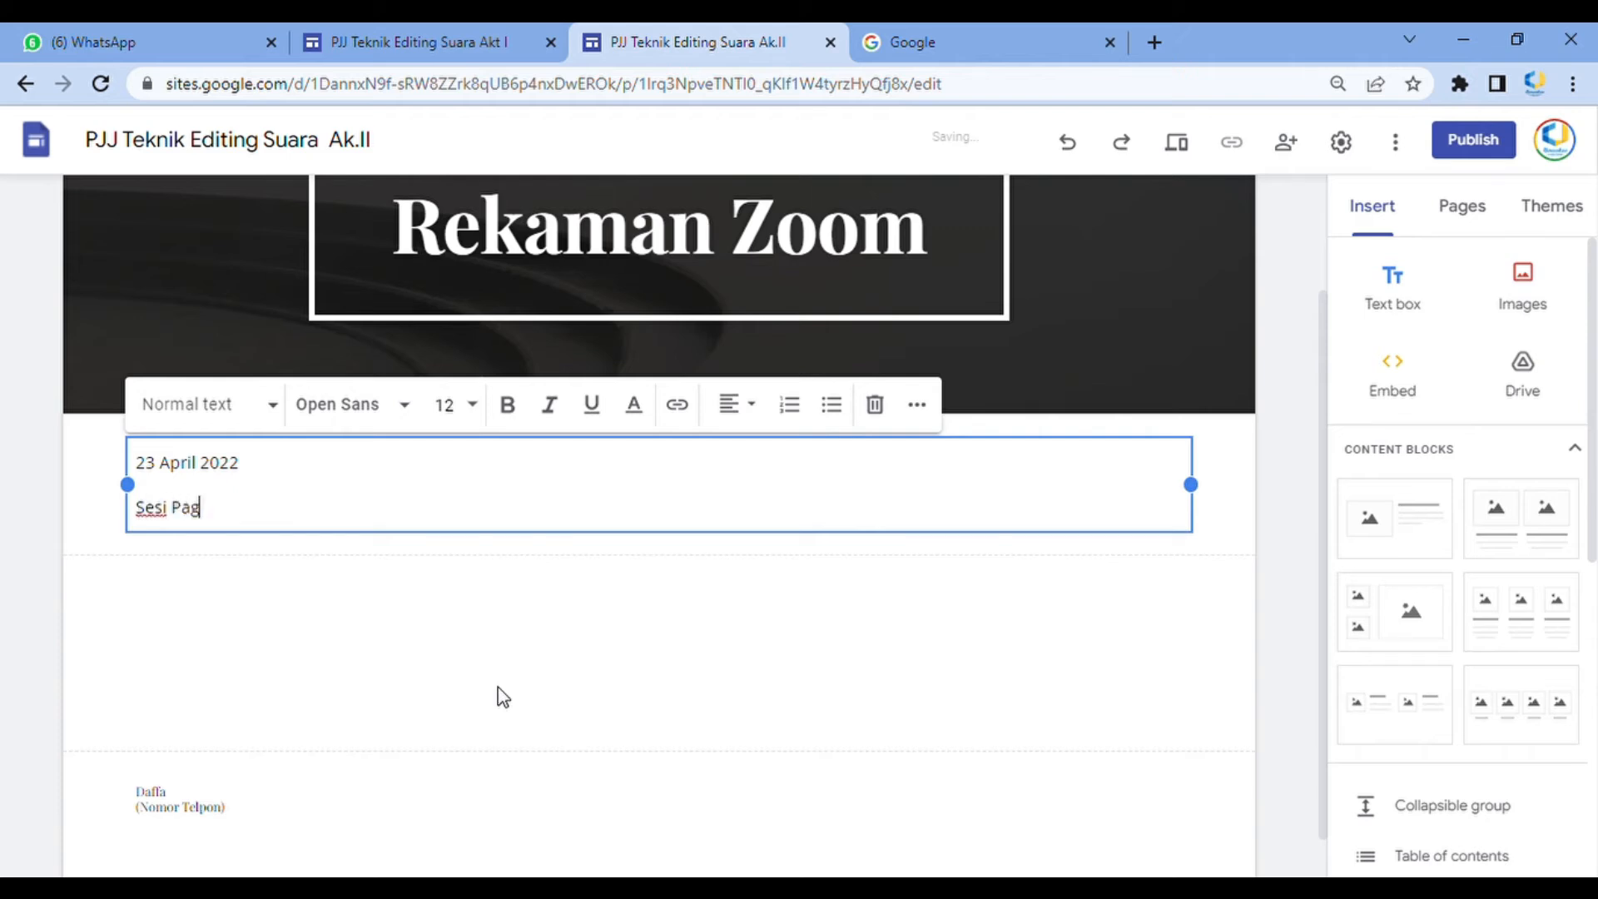
text(i)
key(Return)
text(Sesi Siang)
key(Return)
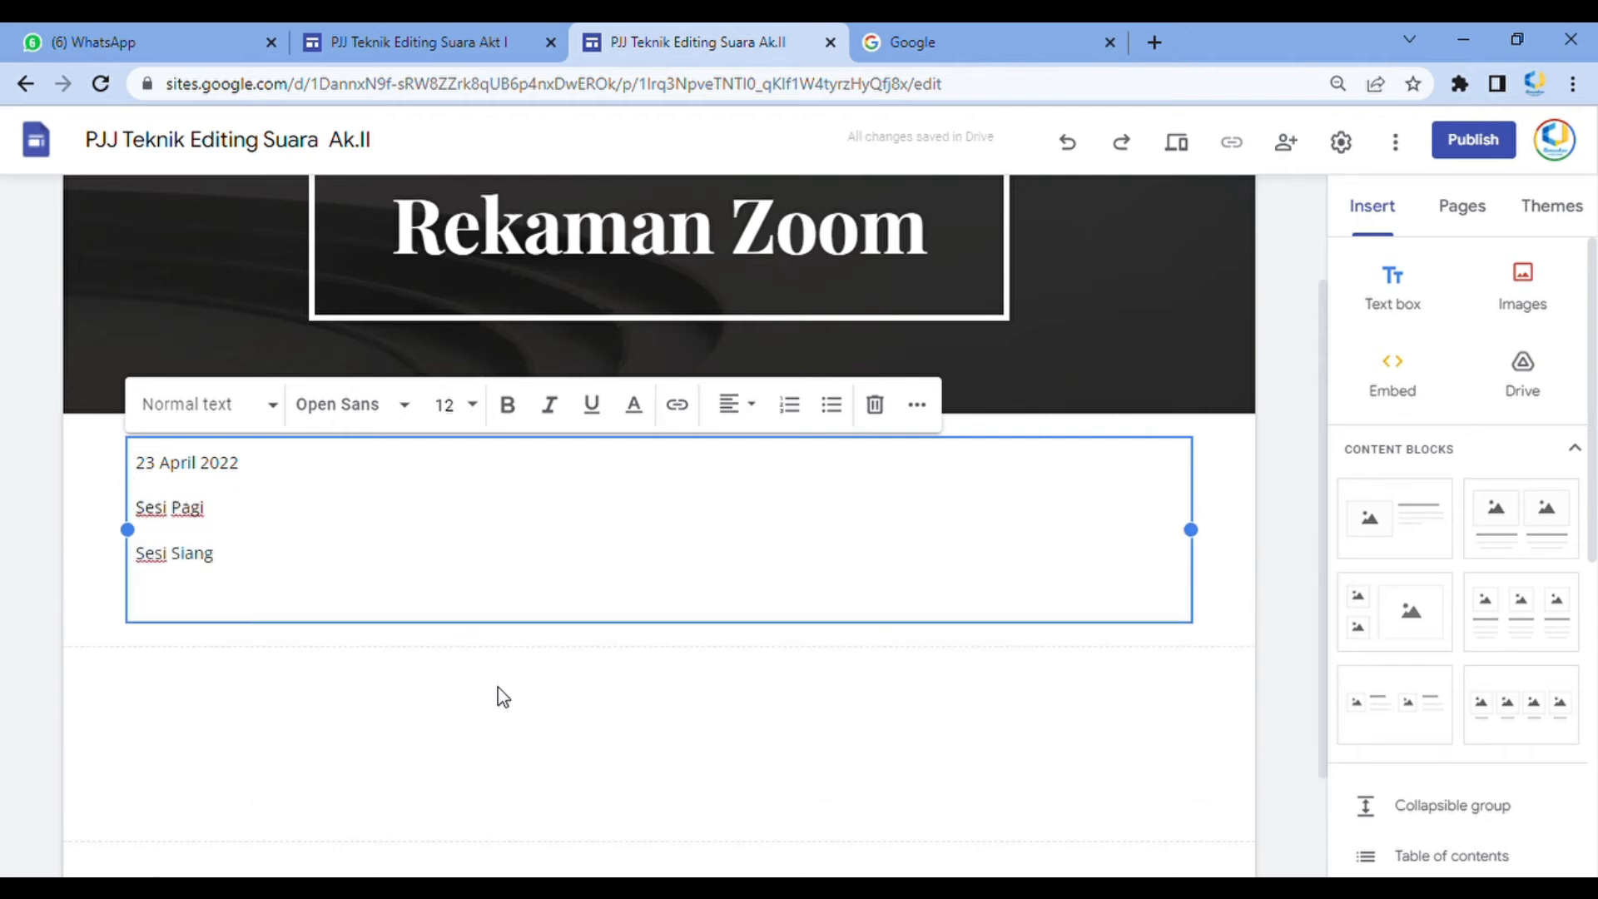
Add the lines '24 April 2022' and '25 April 2022' to the Rekaman Zoom text box
text(23)
text( Apri)
text(l 2020)
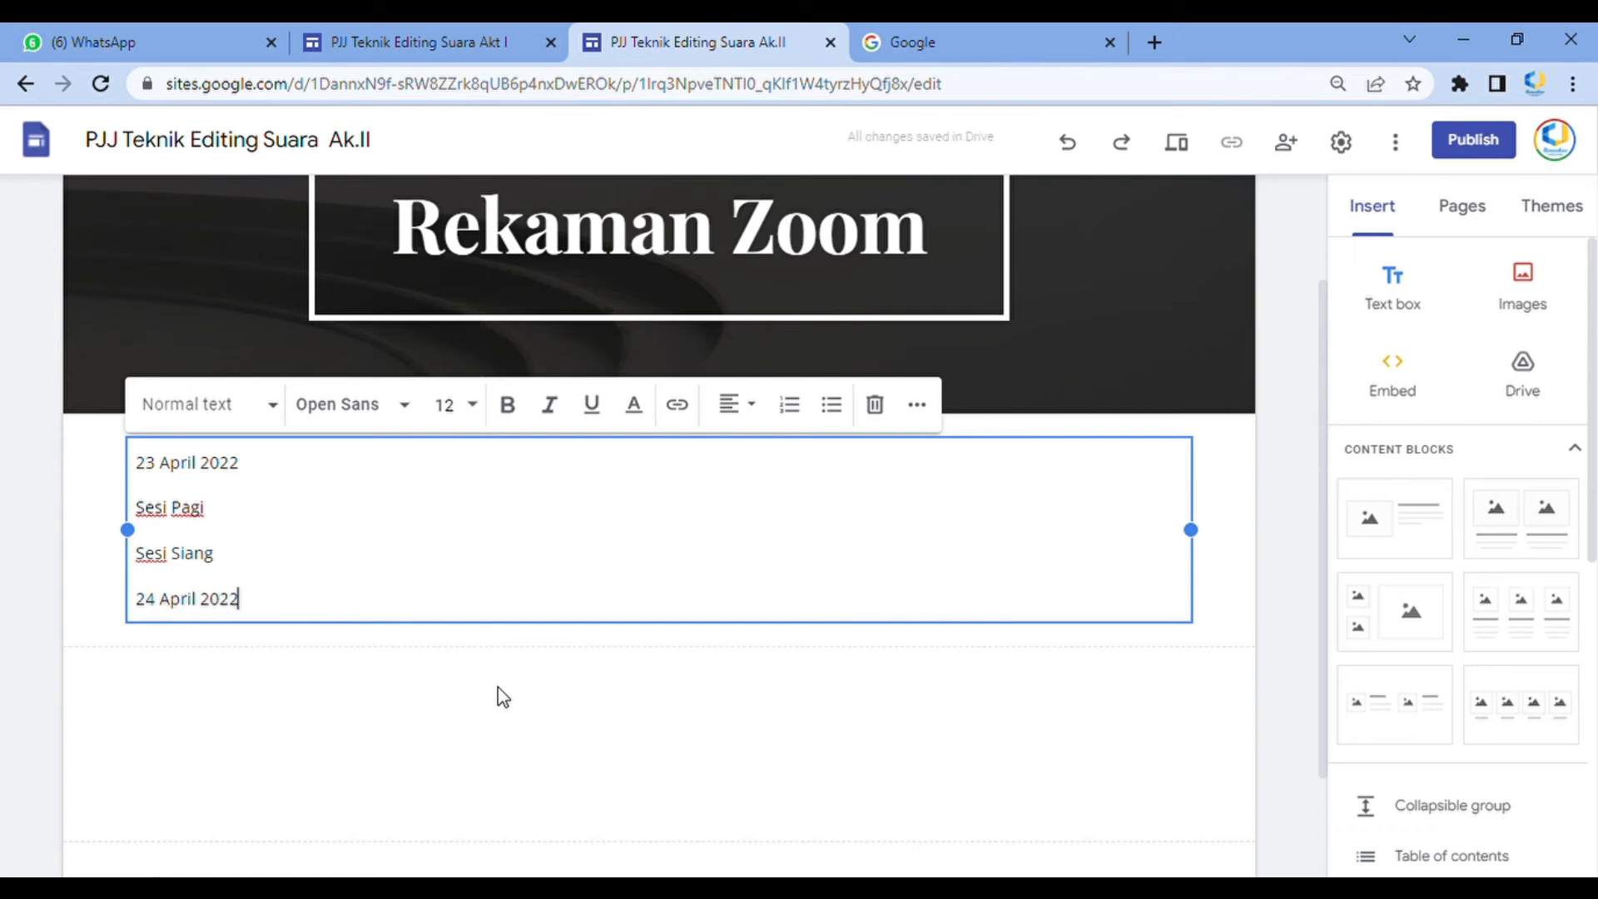
key(Return)
text(25)
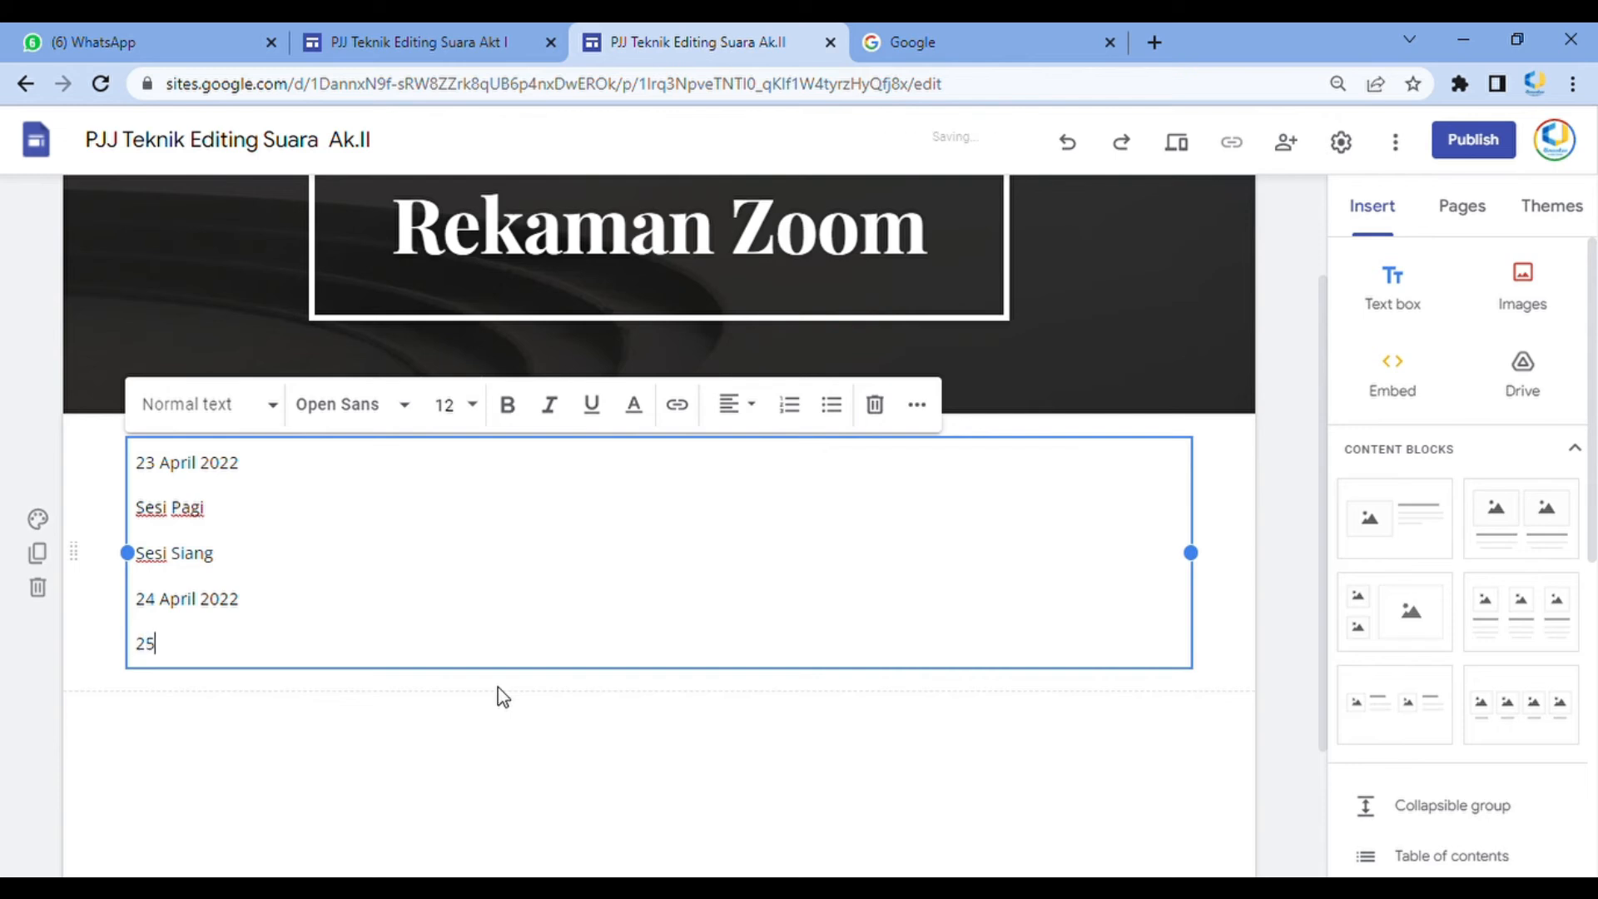
text( April 2022)
key(Return)
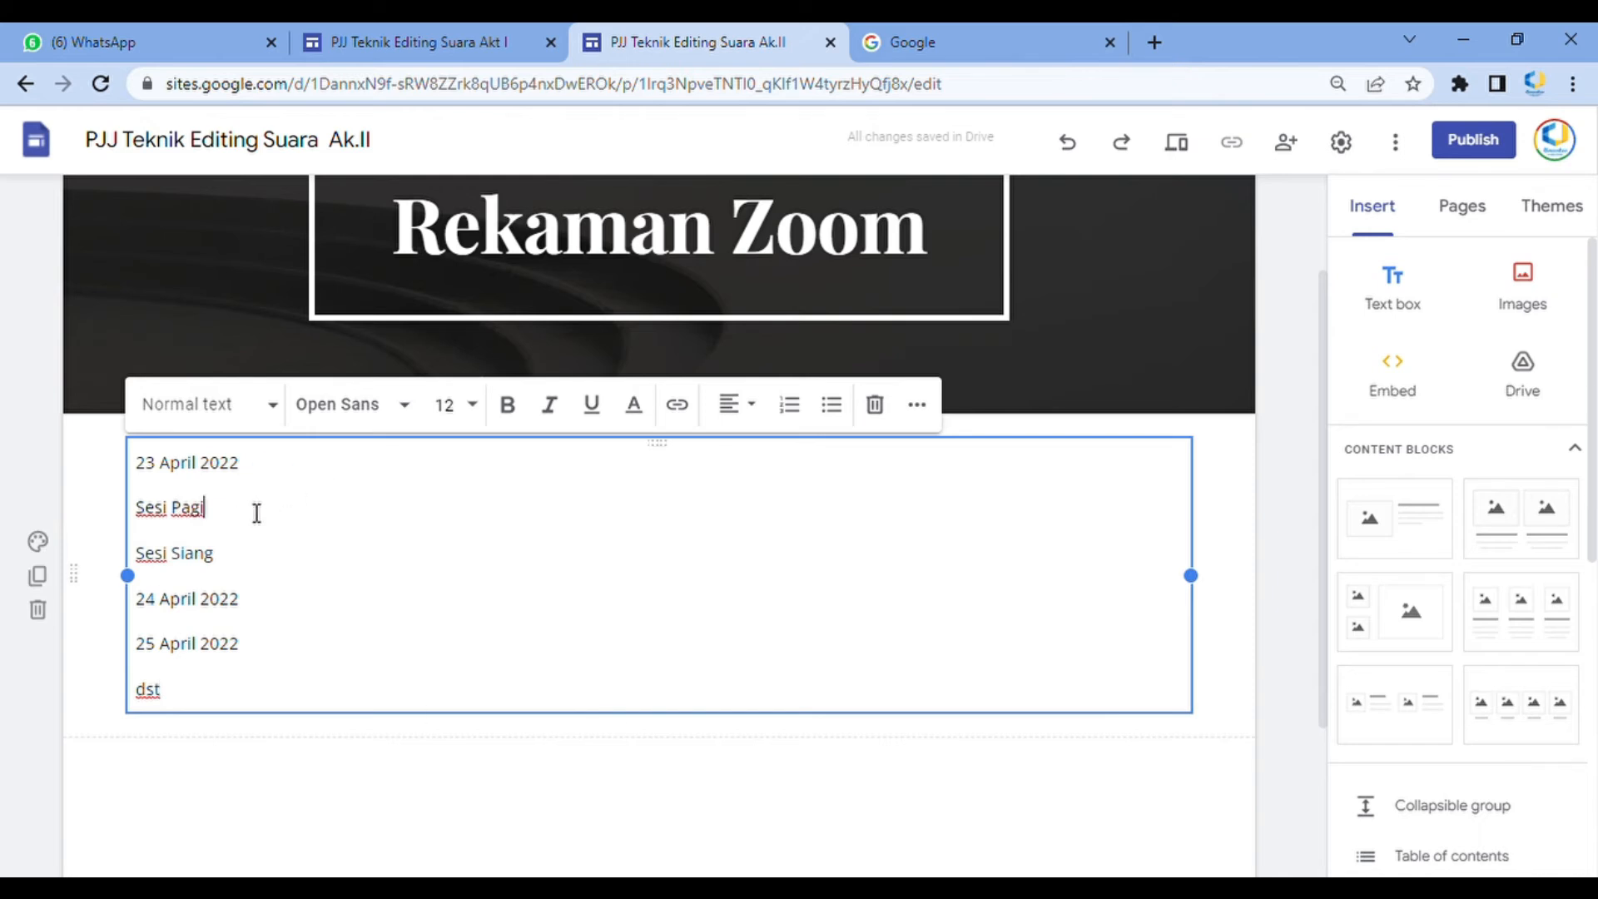
Link the 'Sesi Pagi' line to google.com
drag(257, 510, 123, 518)
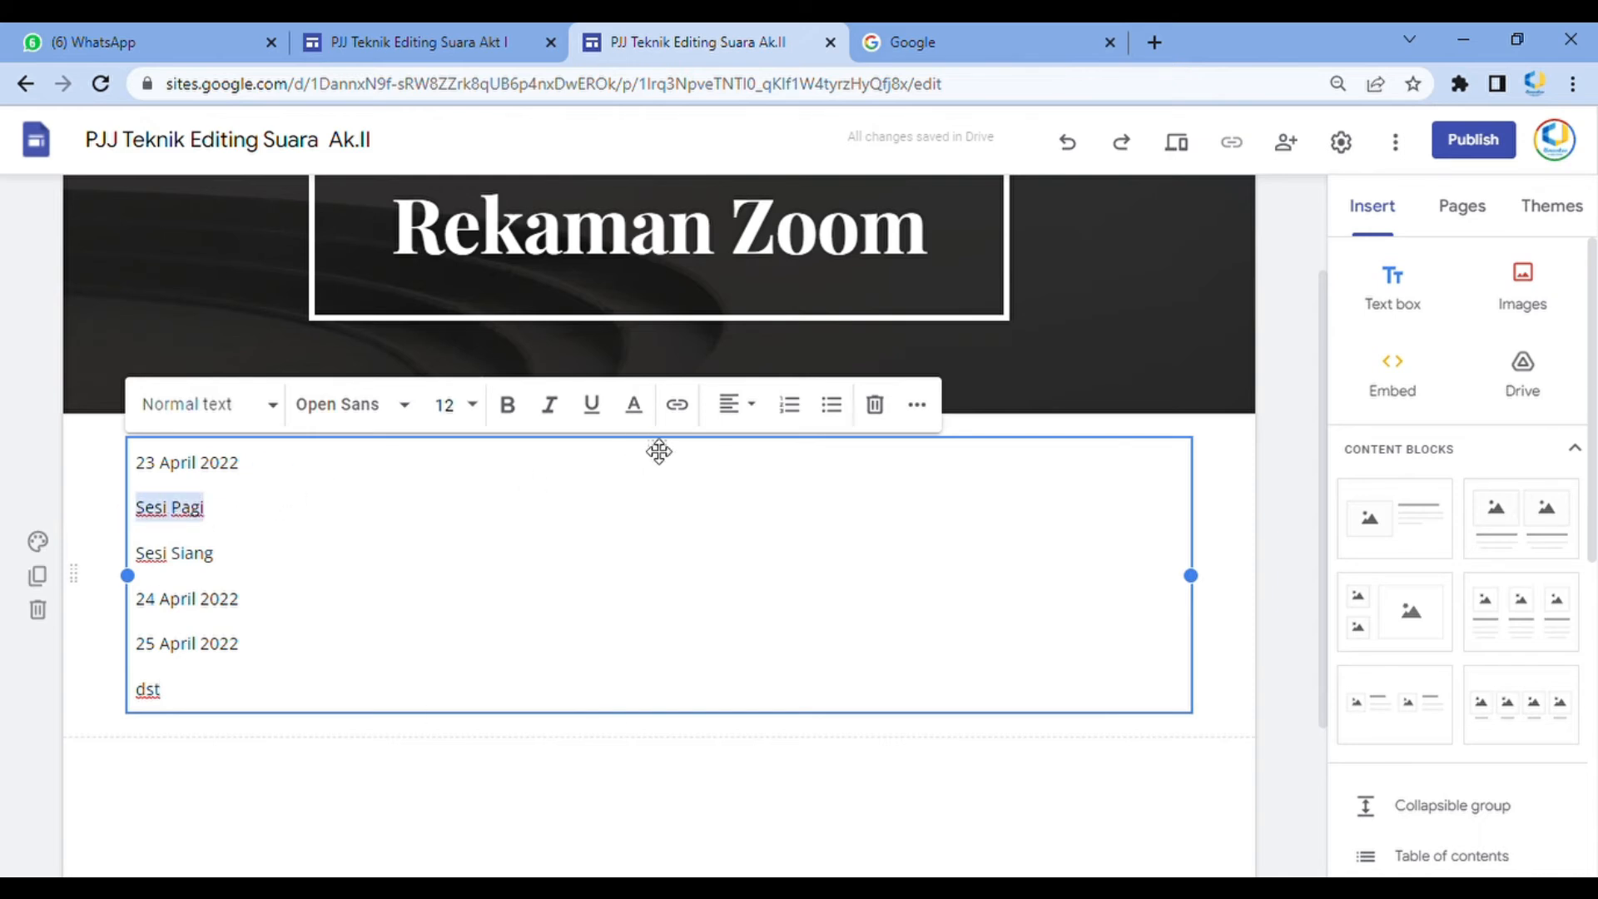
click(677, 404)
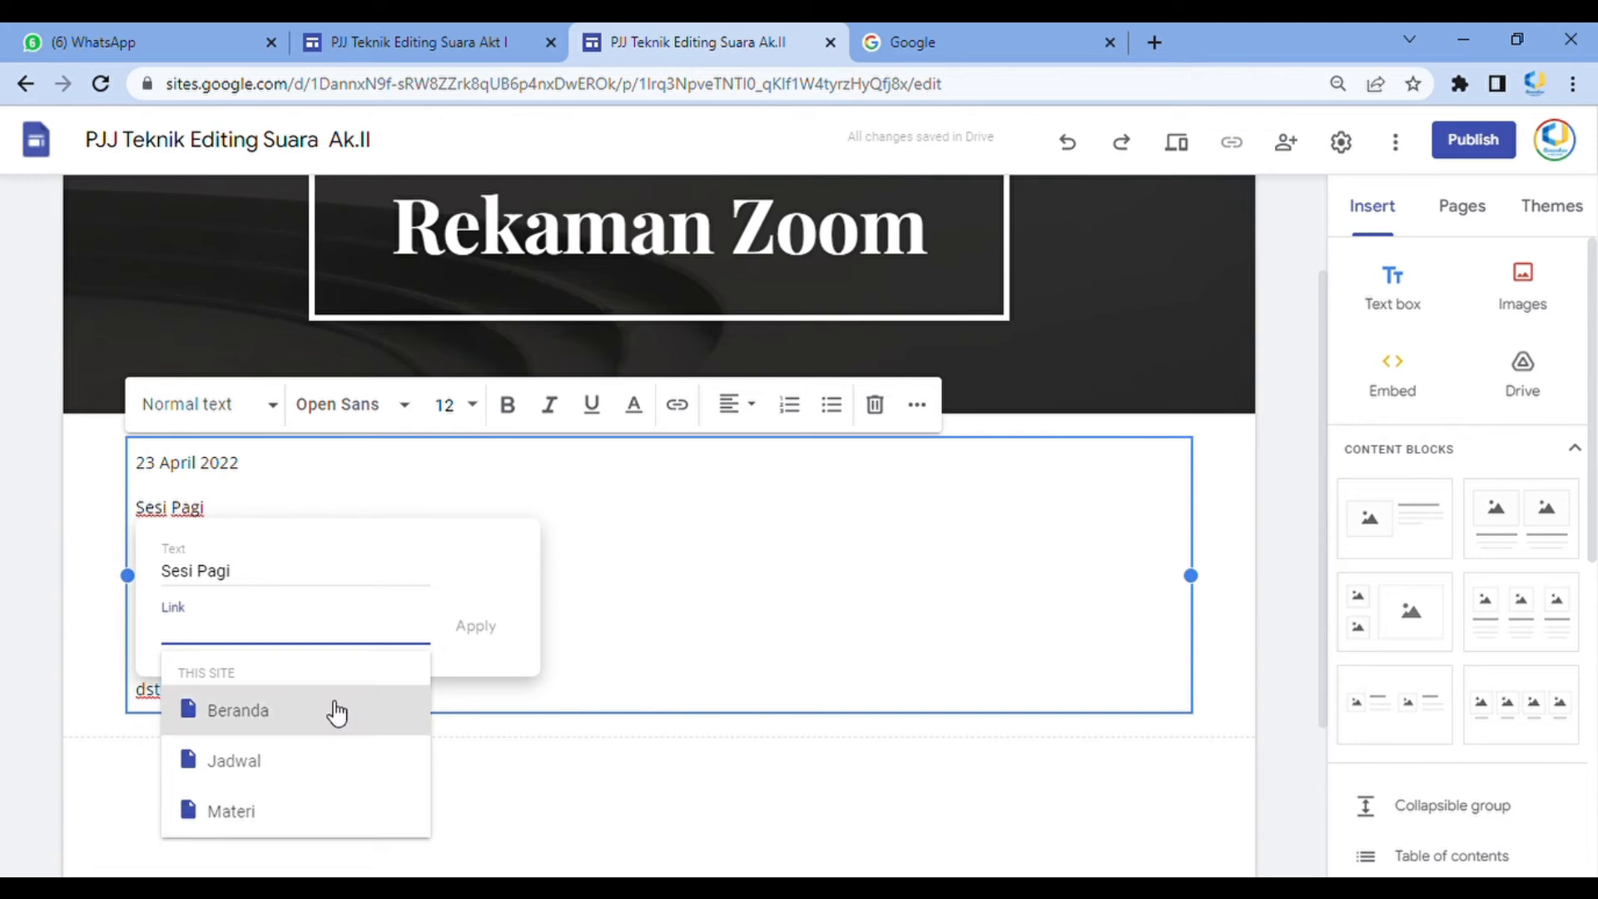
text(google.com)
key(Return)
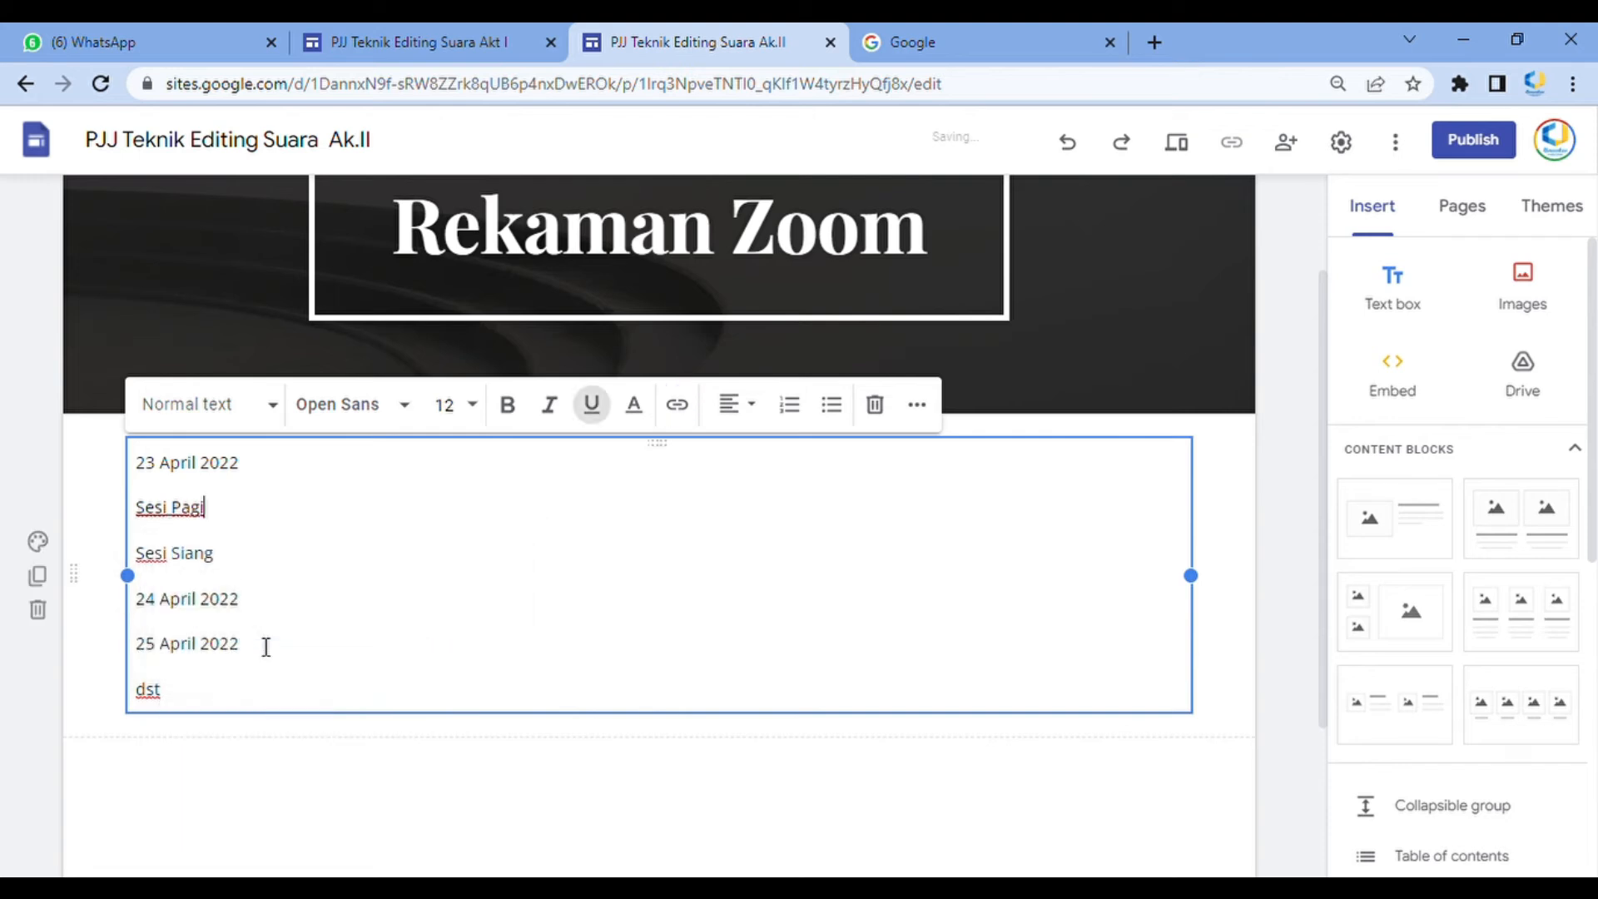
Link the 'Sesi Siang' line to google.com
drag(267, 563, 103, 566)
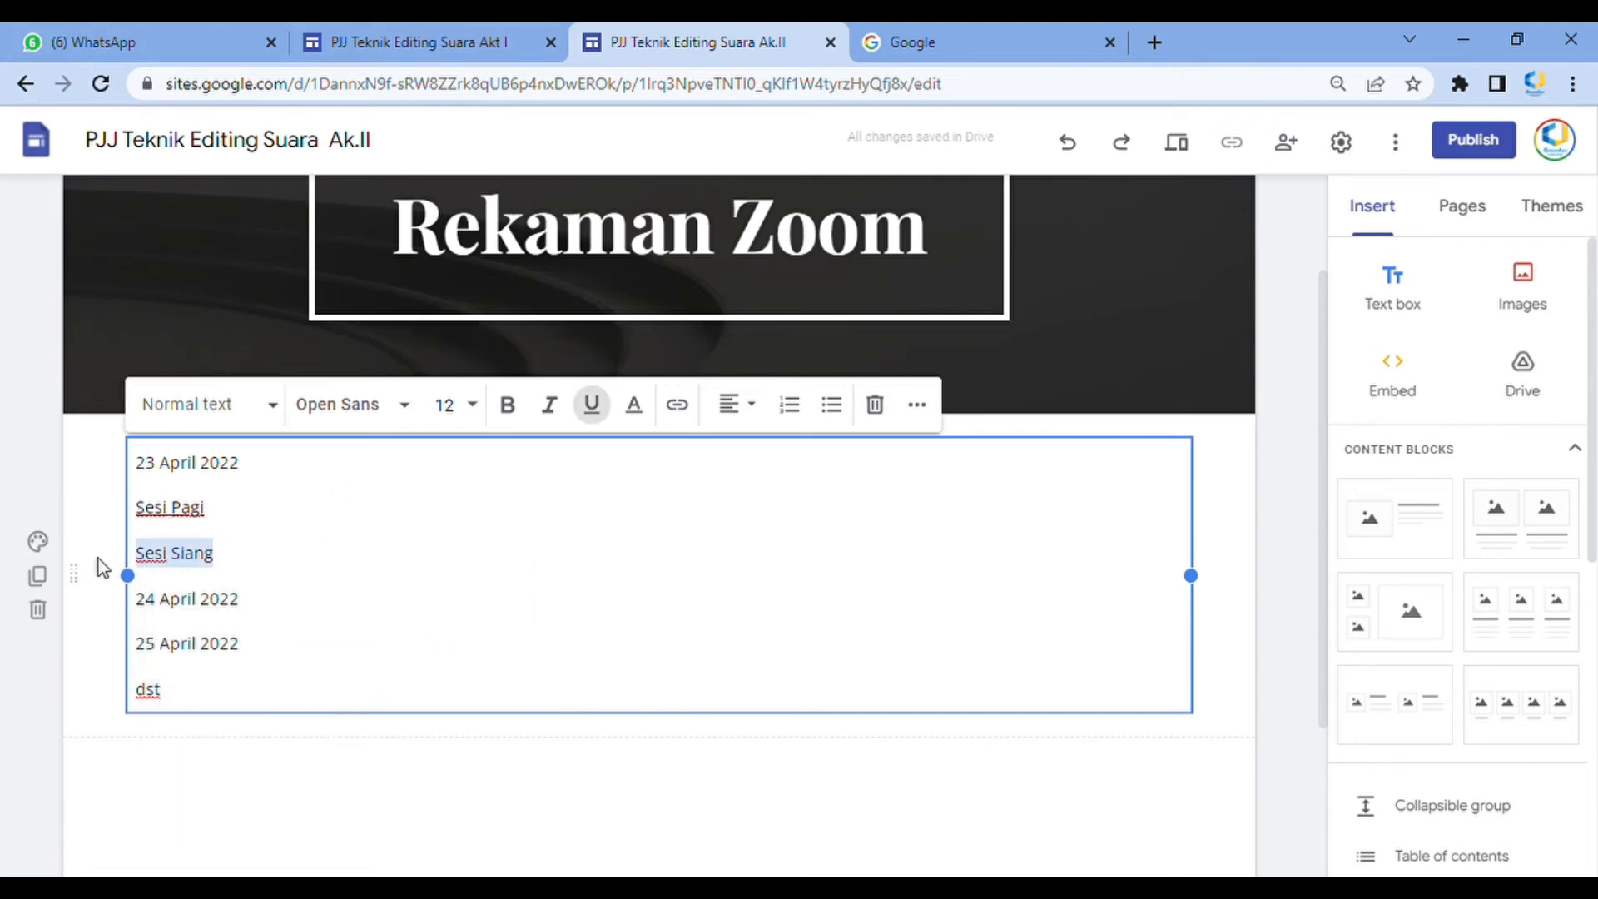
click(677, 405)
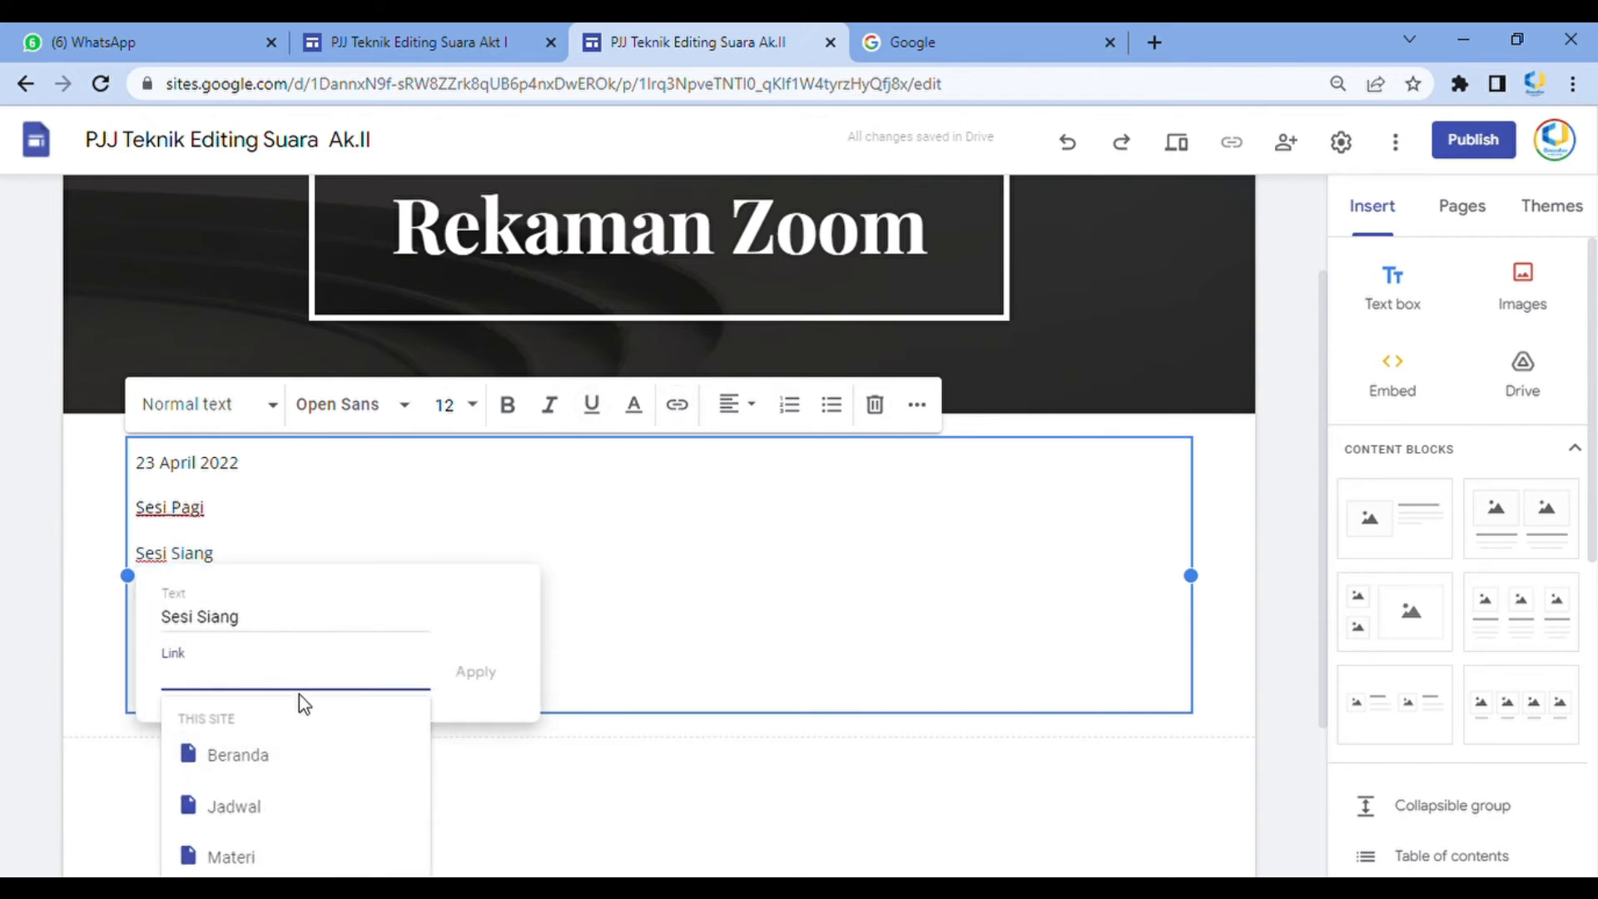
text(g)
text(ogg)
key(BackSpace)
key(BackSpace)
text(og)
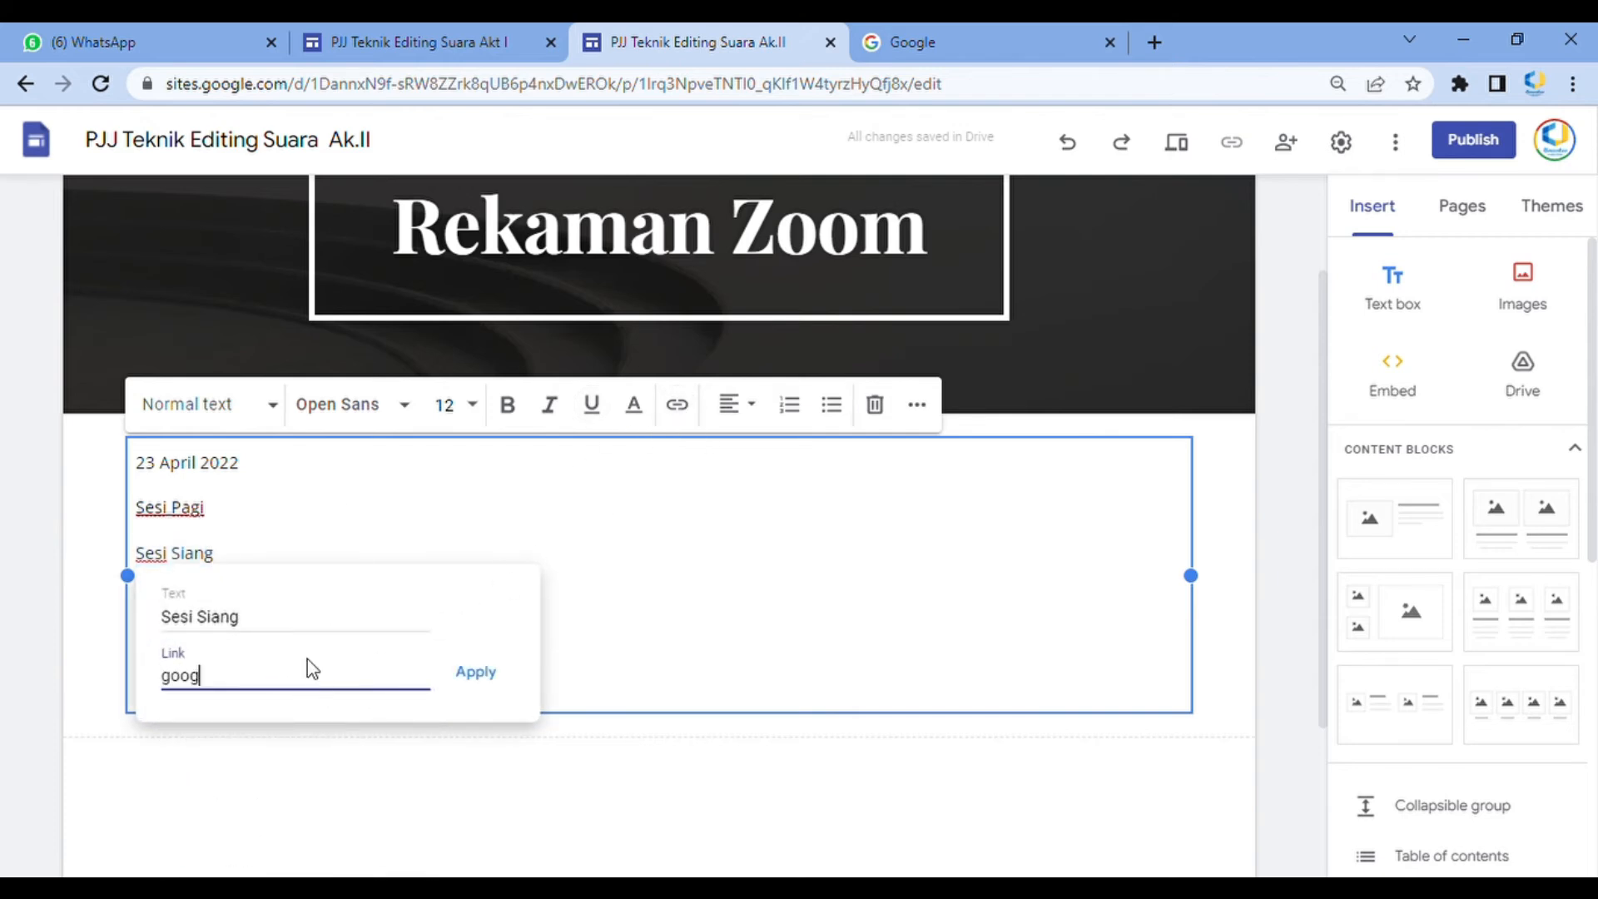
text(le.com)
key(BackSpace)
key(BackSpace)
text(om)
key(Return)
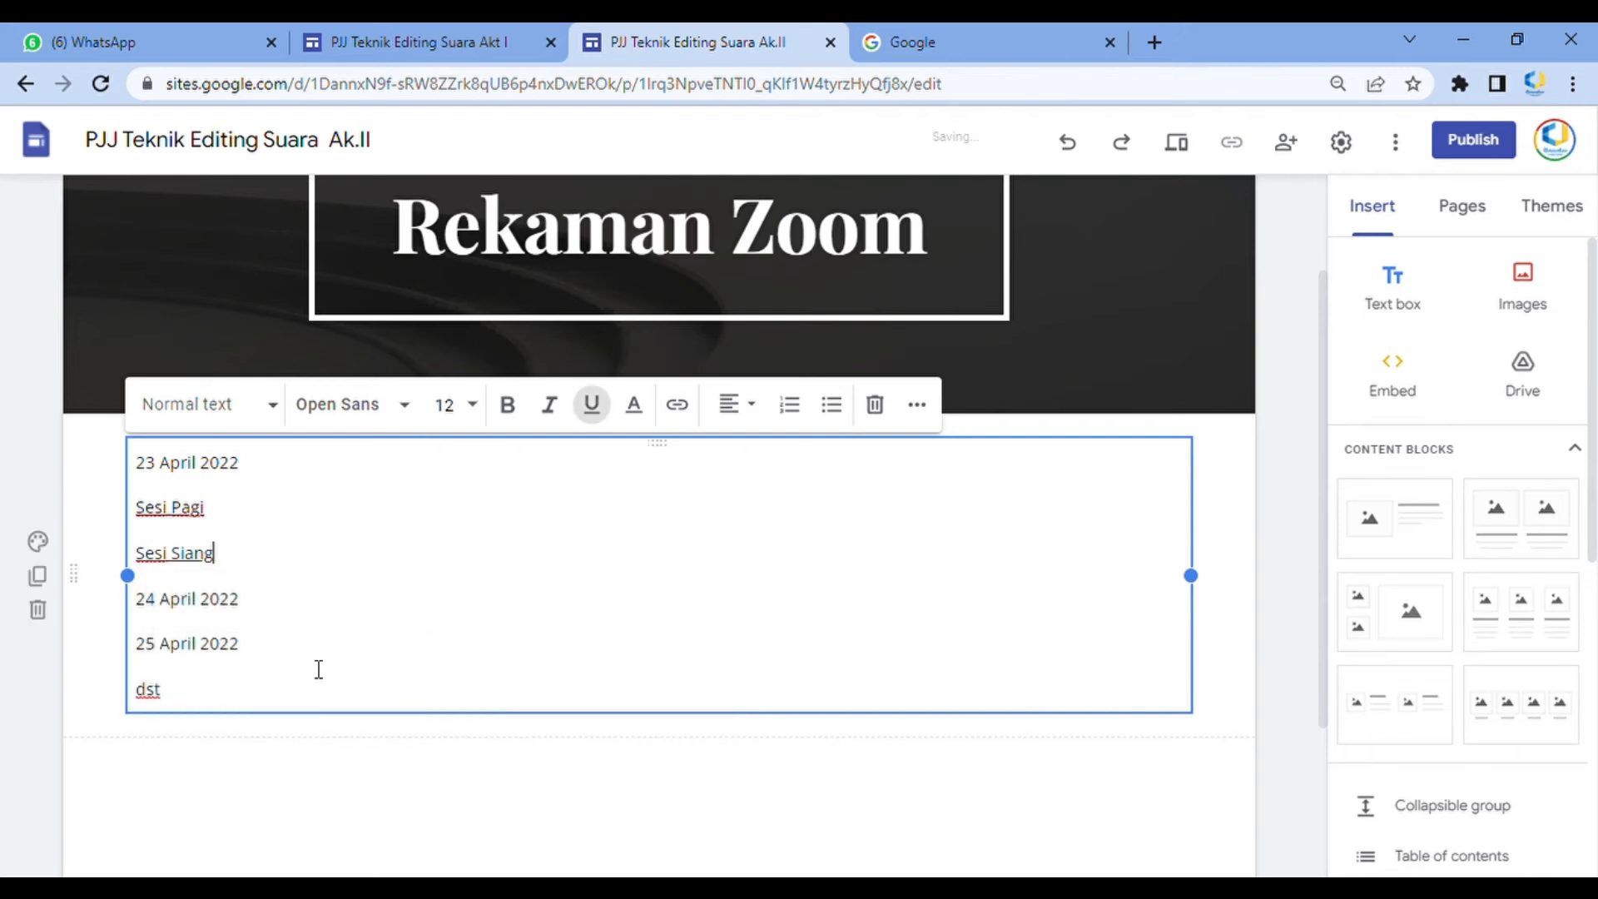
Link the '24 April 2022' line to google.com
drag(243, 607, 148, 616)
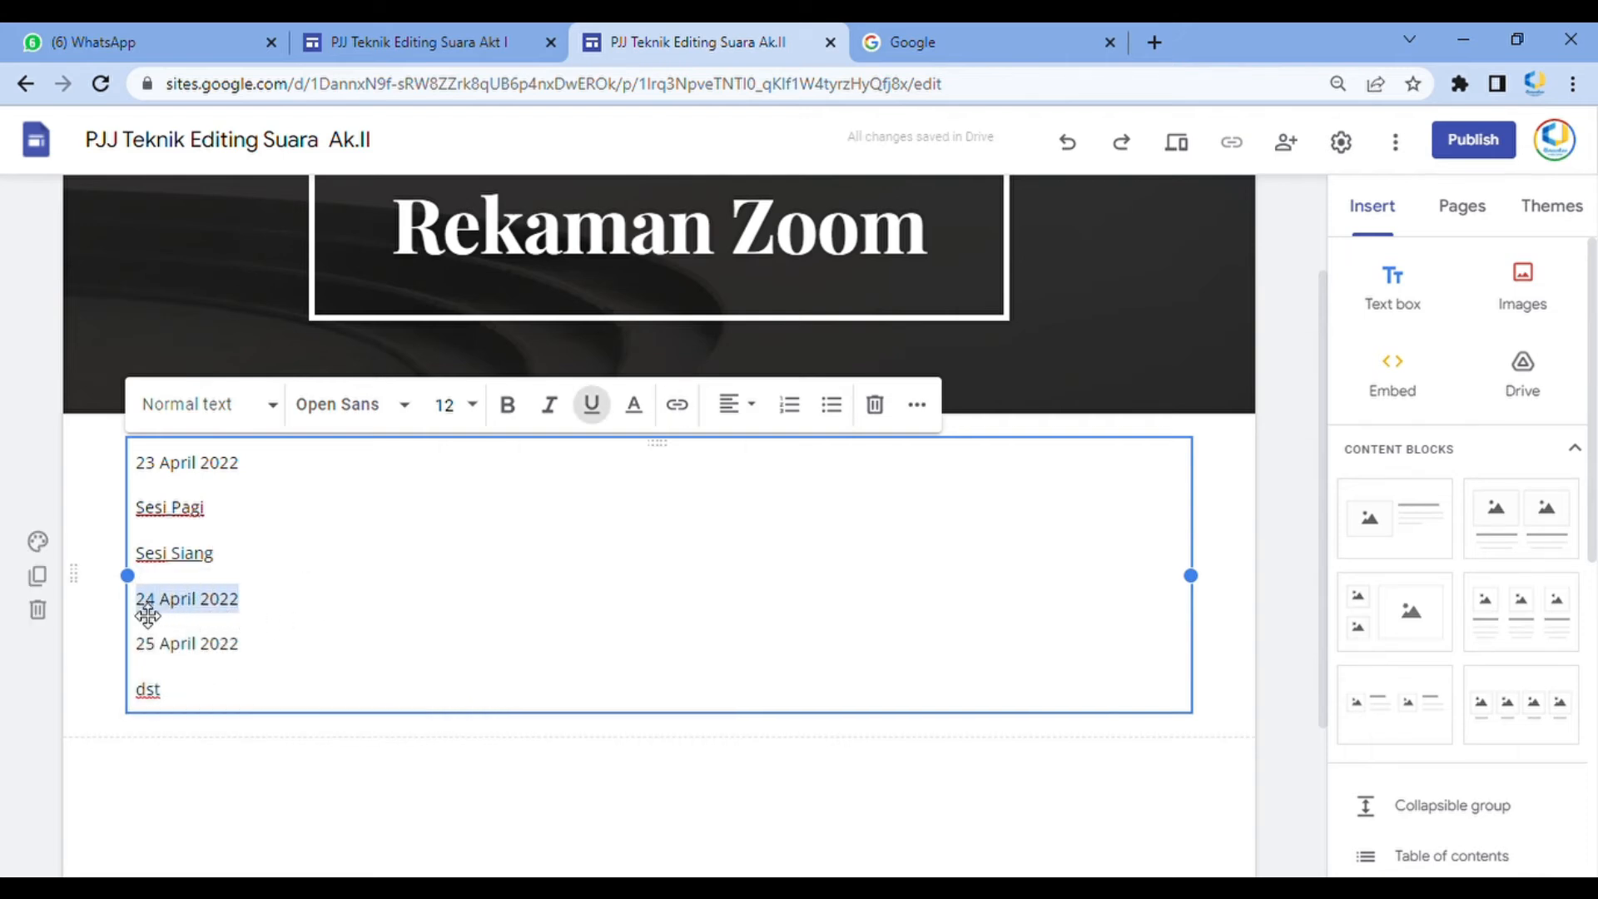
click(682, 406)
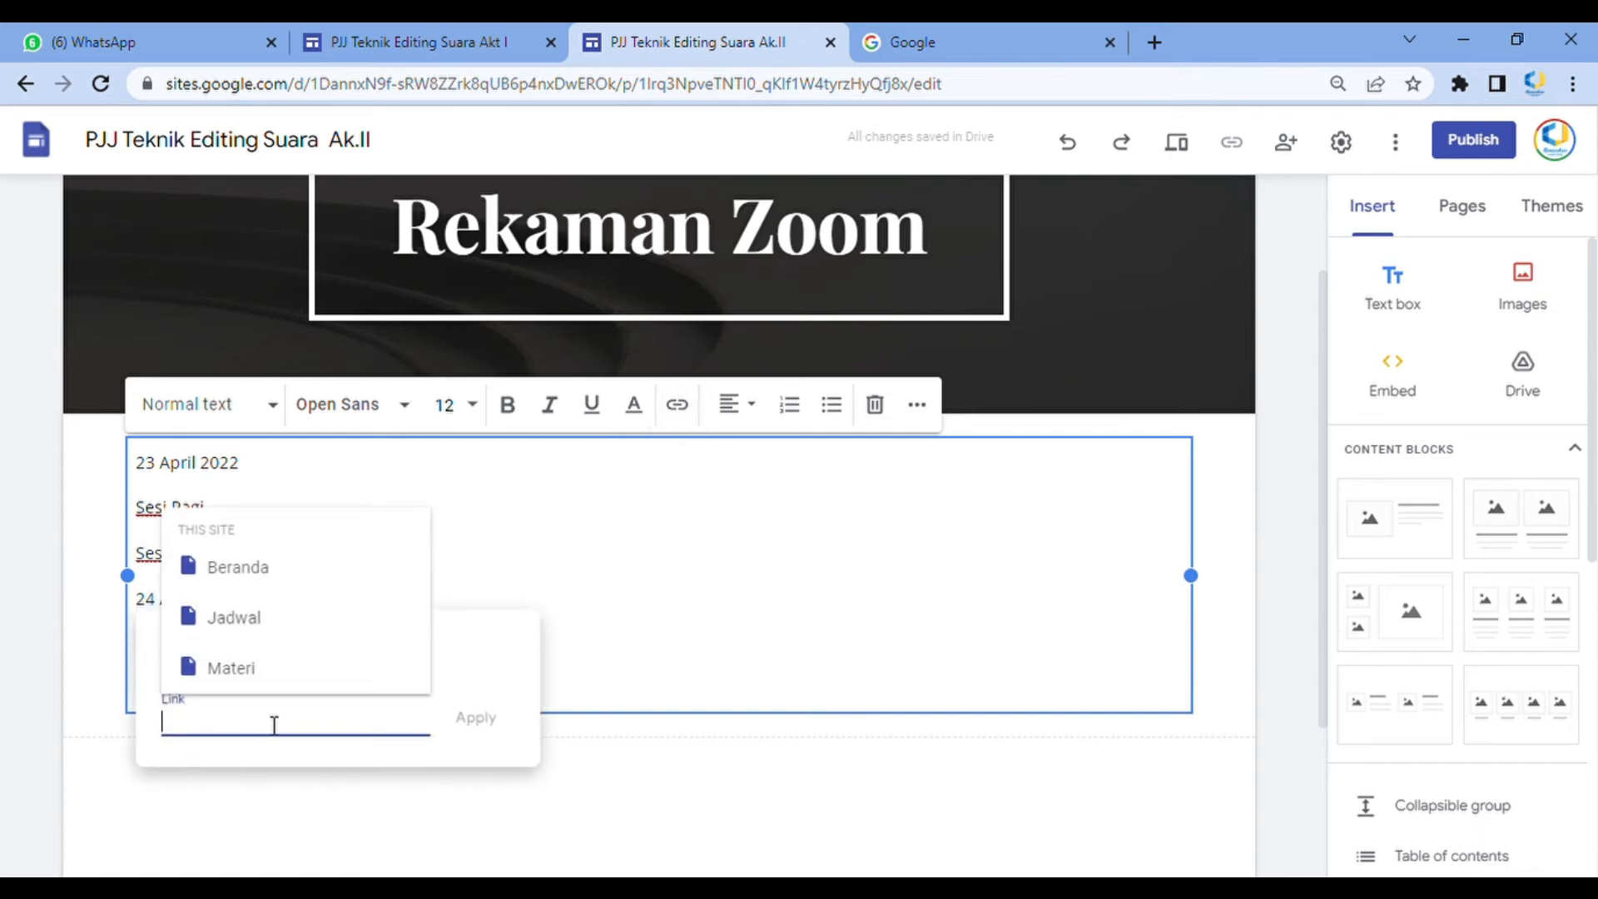
text(go)
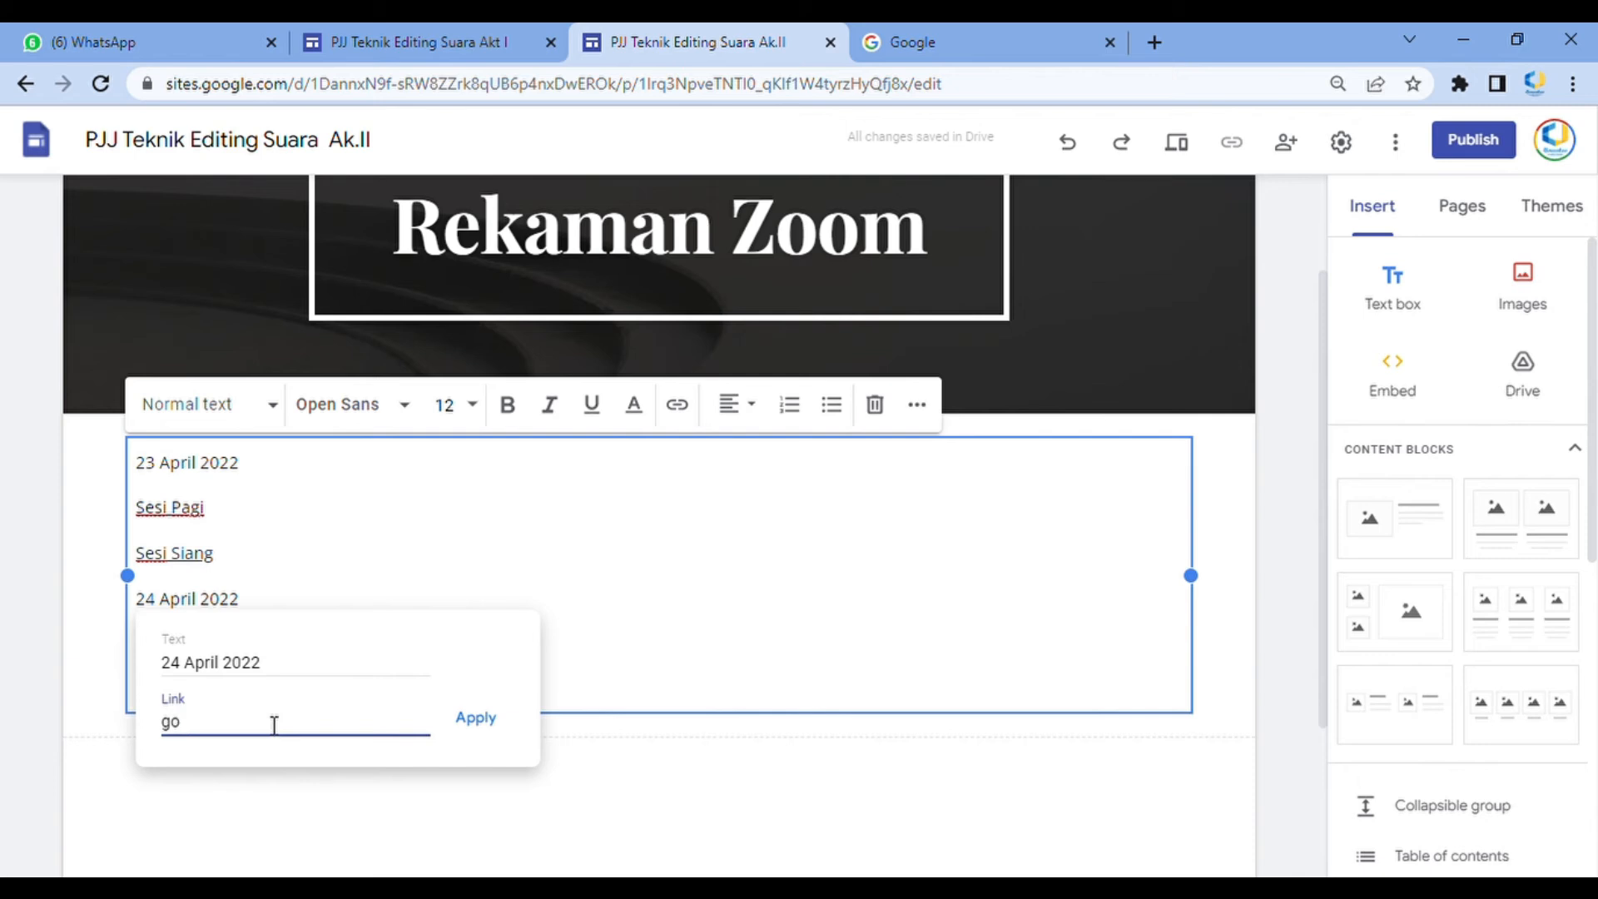
text(ogle.com)
key(Return)
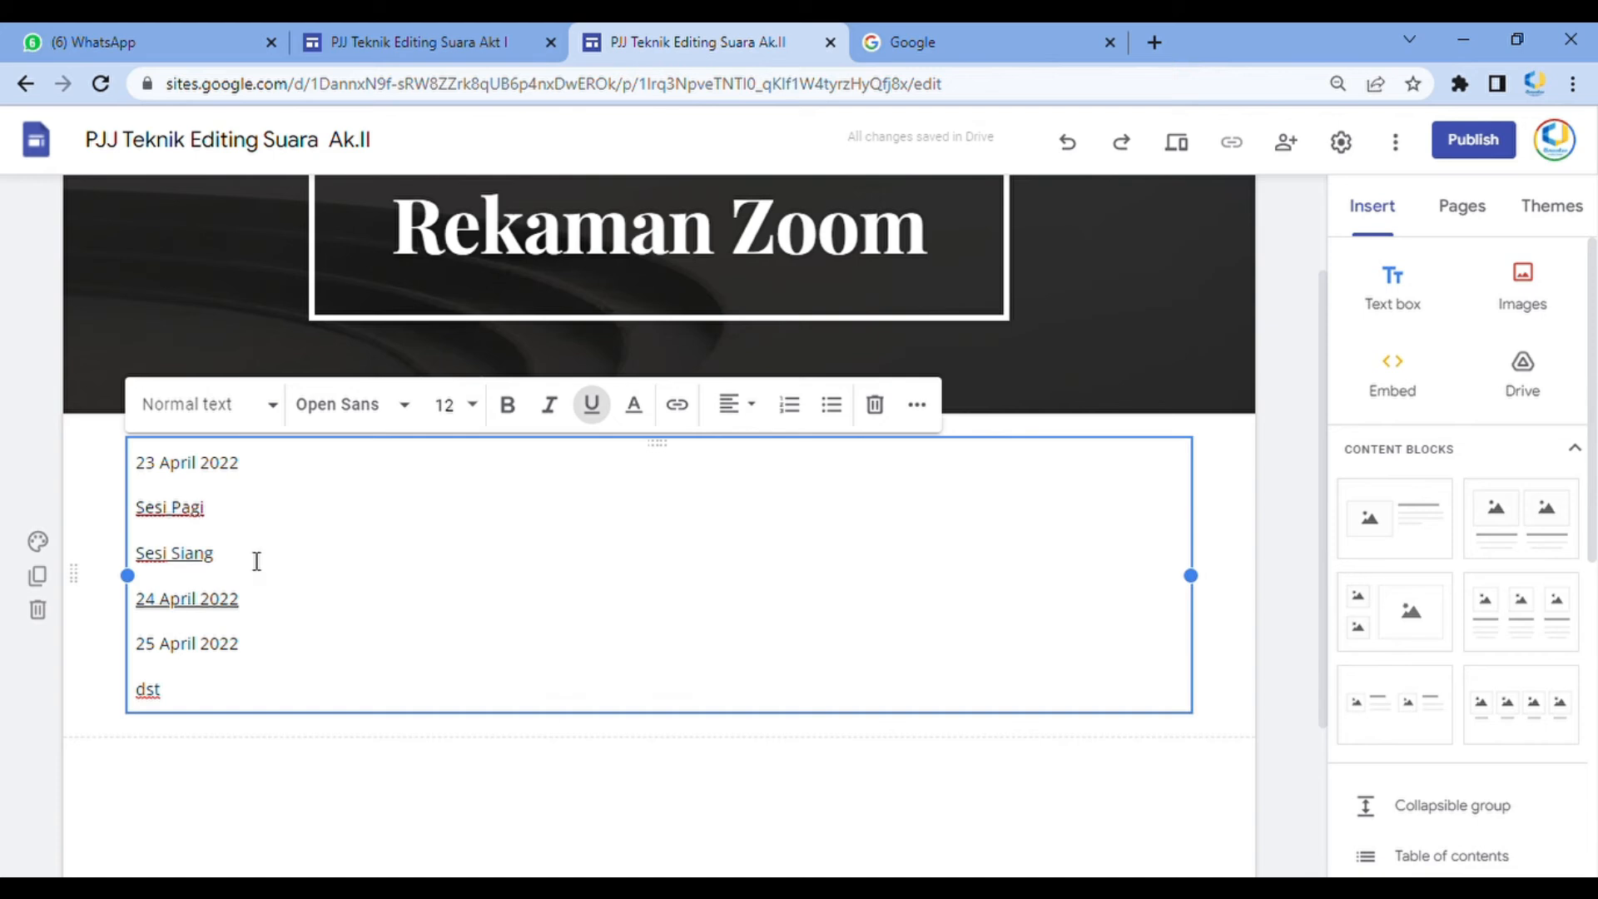
Change the text colour of the three linked lines from the colour palette
drag(263, 610, 142, 533)
drag(300, 613, 146, 517)
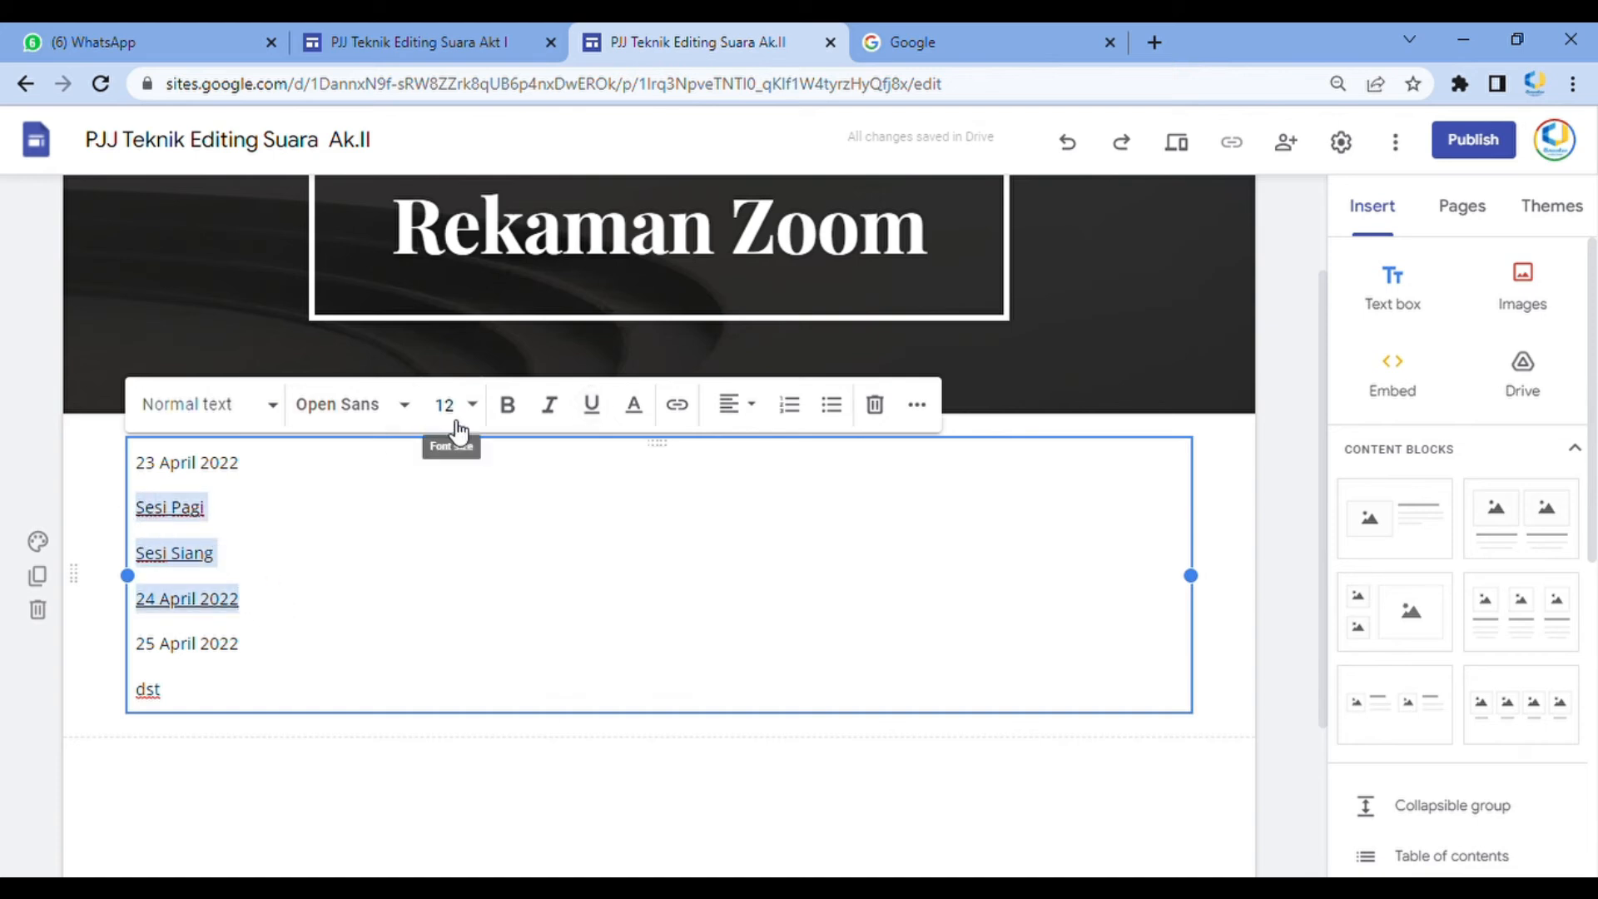
click(634, 405)
click(745, 494)
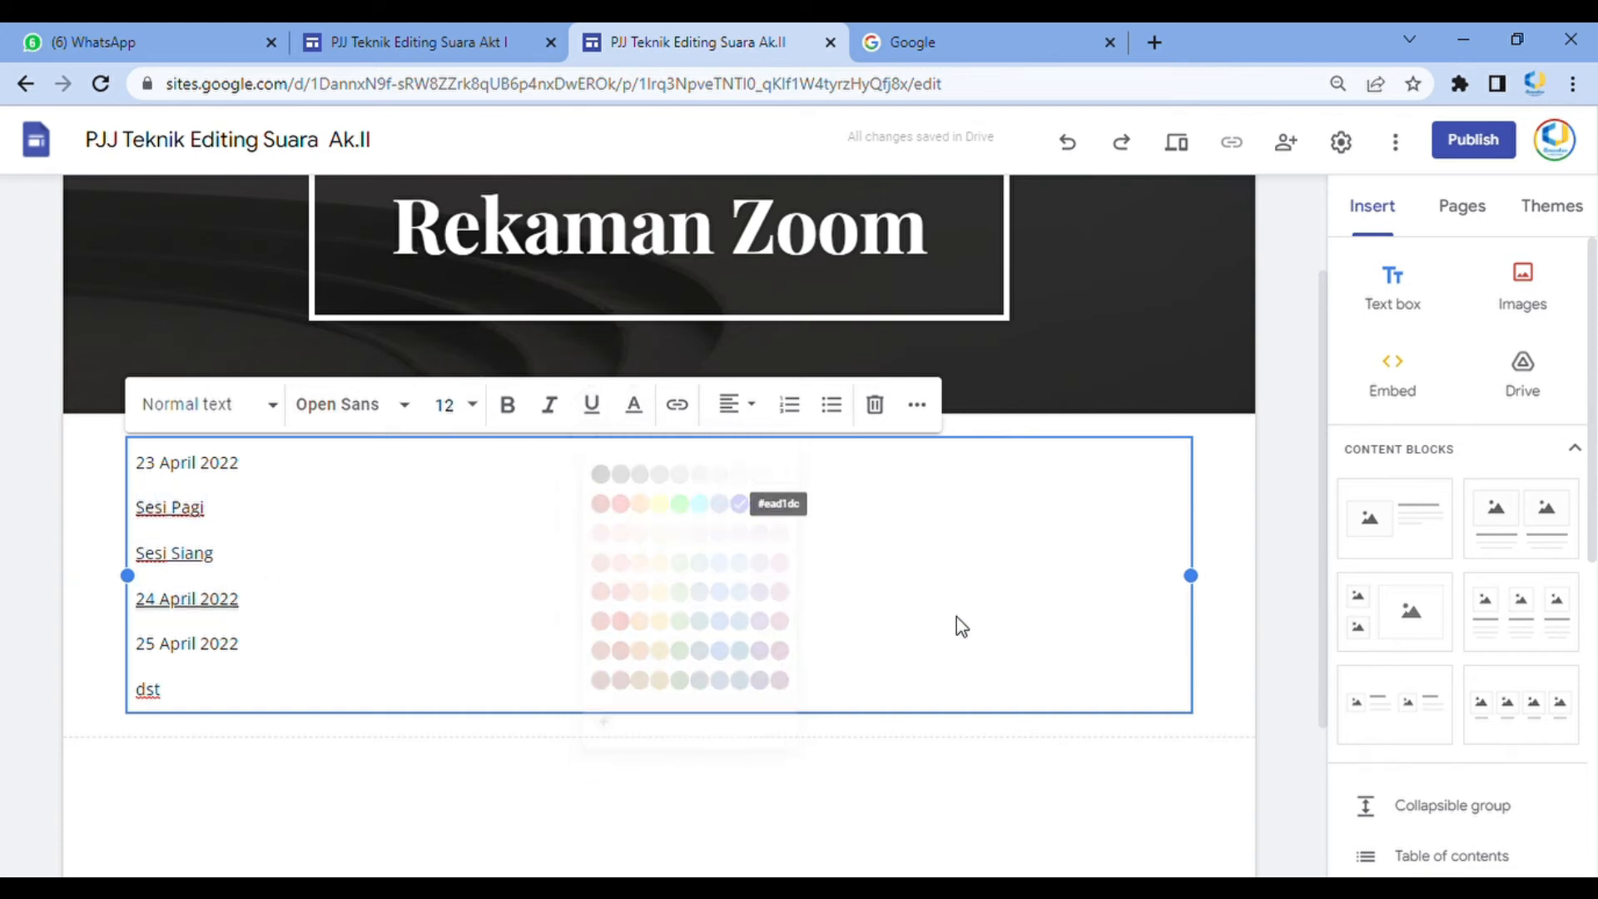
click(1246, 621)
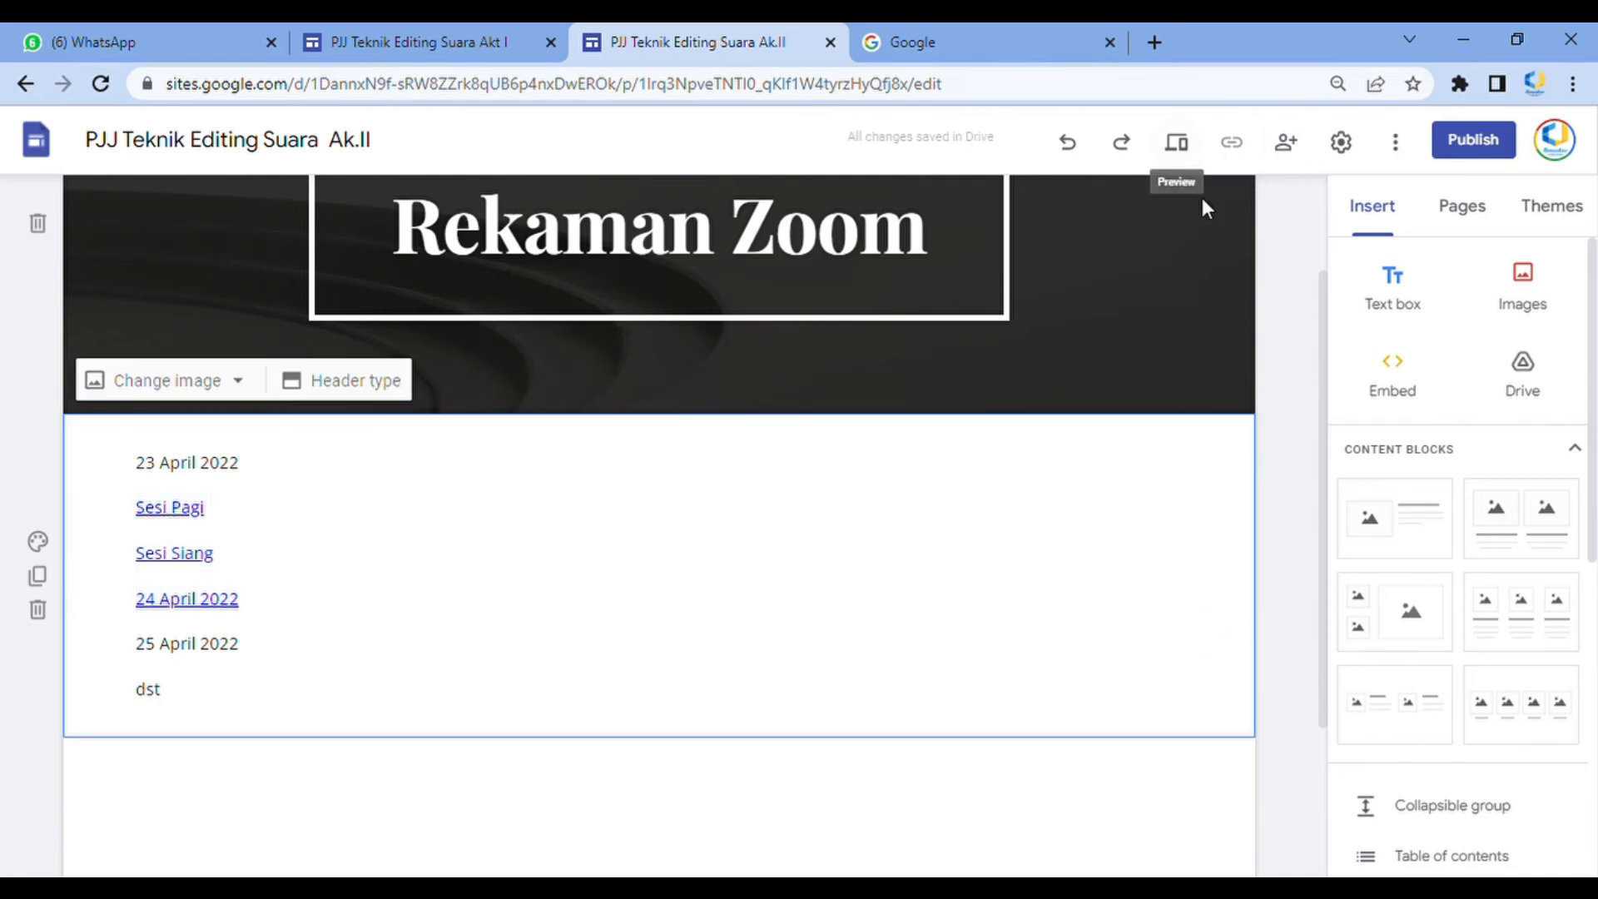
Preview the site and browse the Beranda, Jadwal, Materi and Rekaman Zoom pages
click(1177, 144)
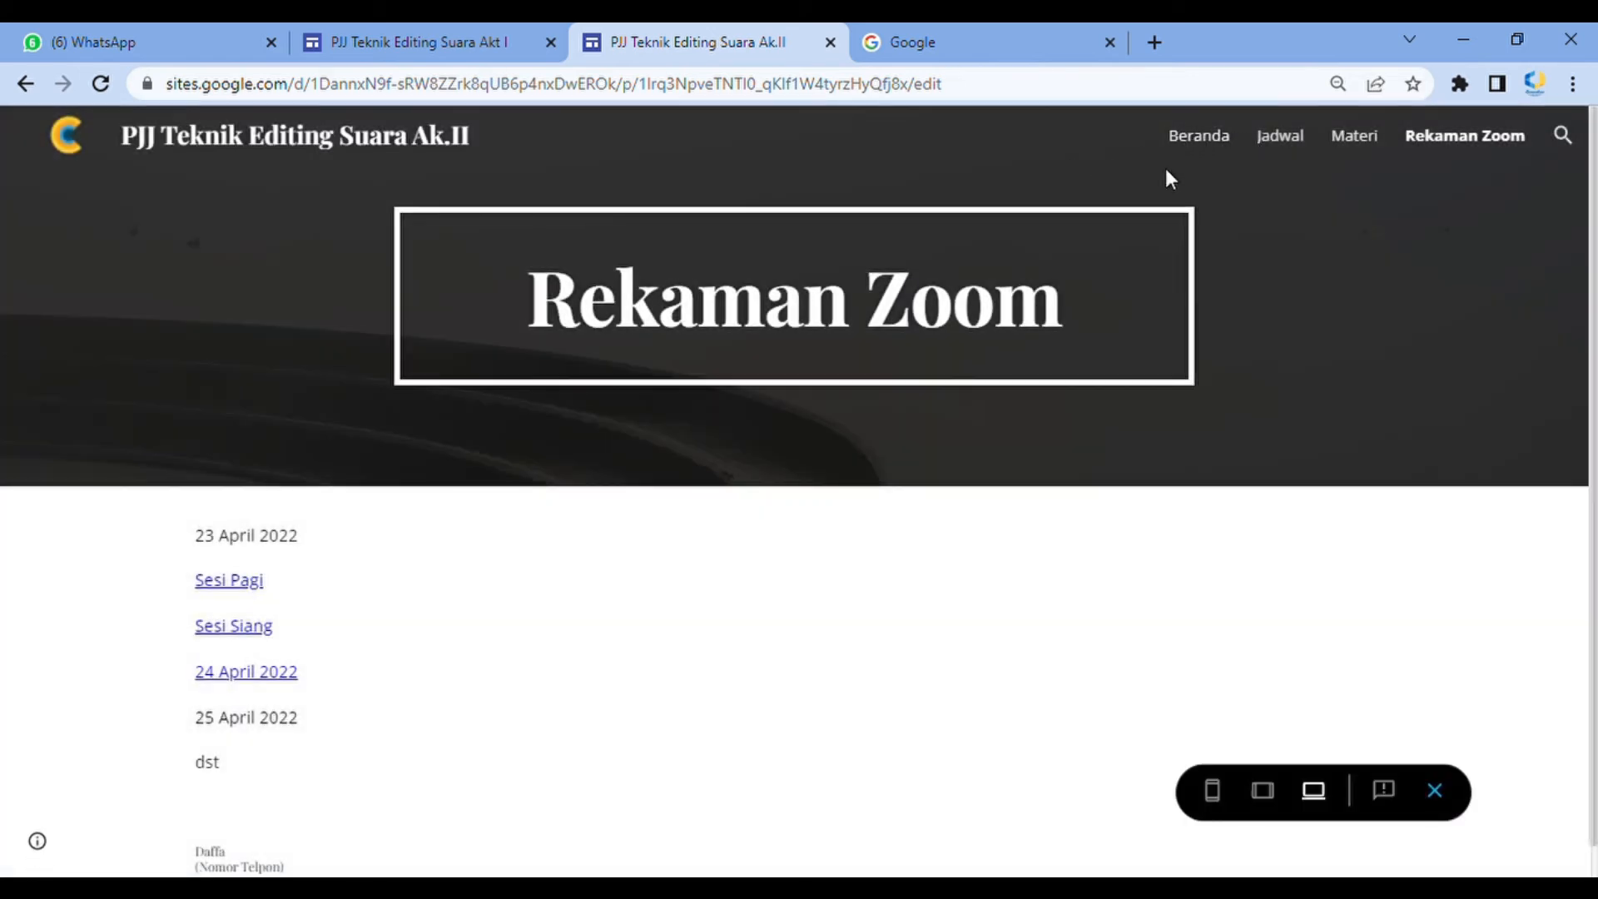
click(1211, 138)
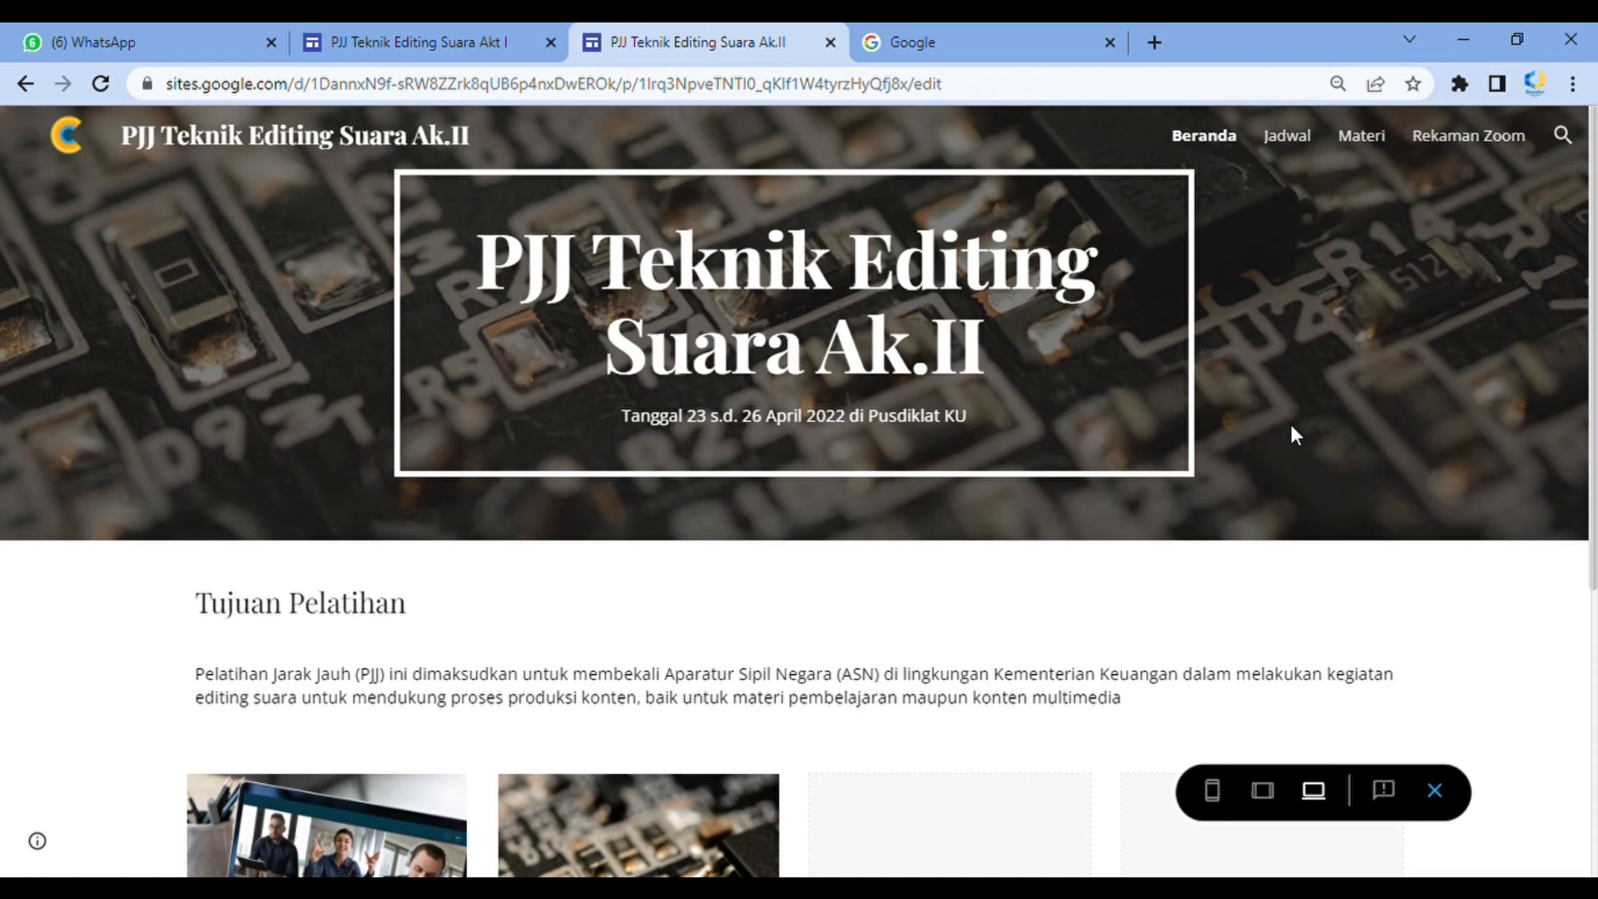
scroll(1291, 428, down, 3)
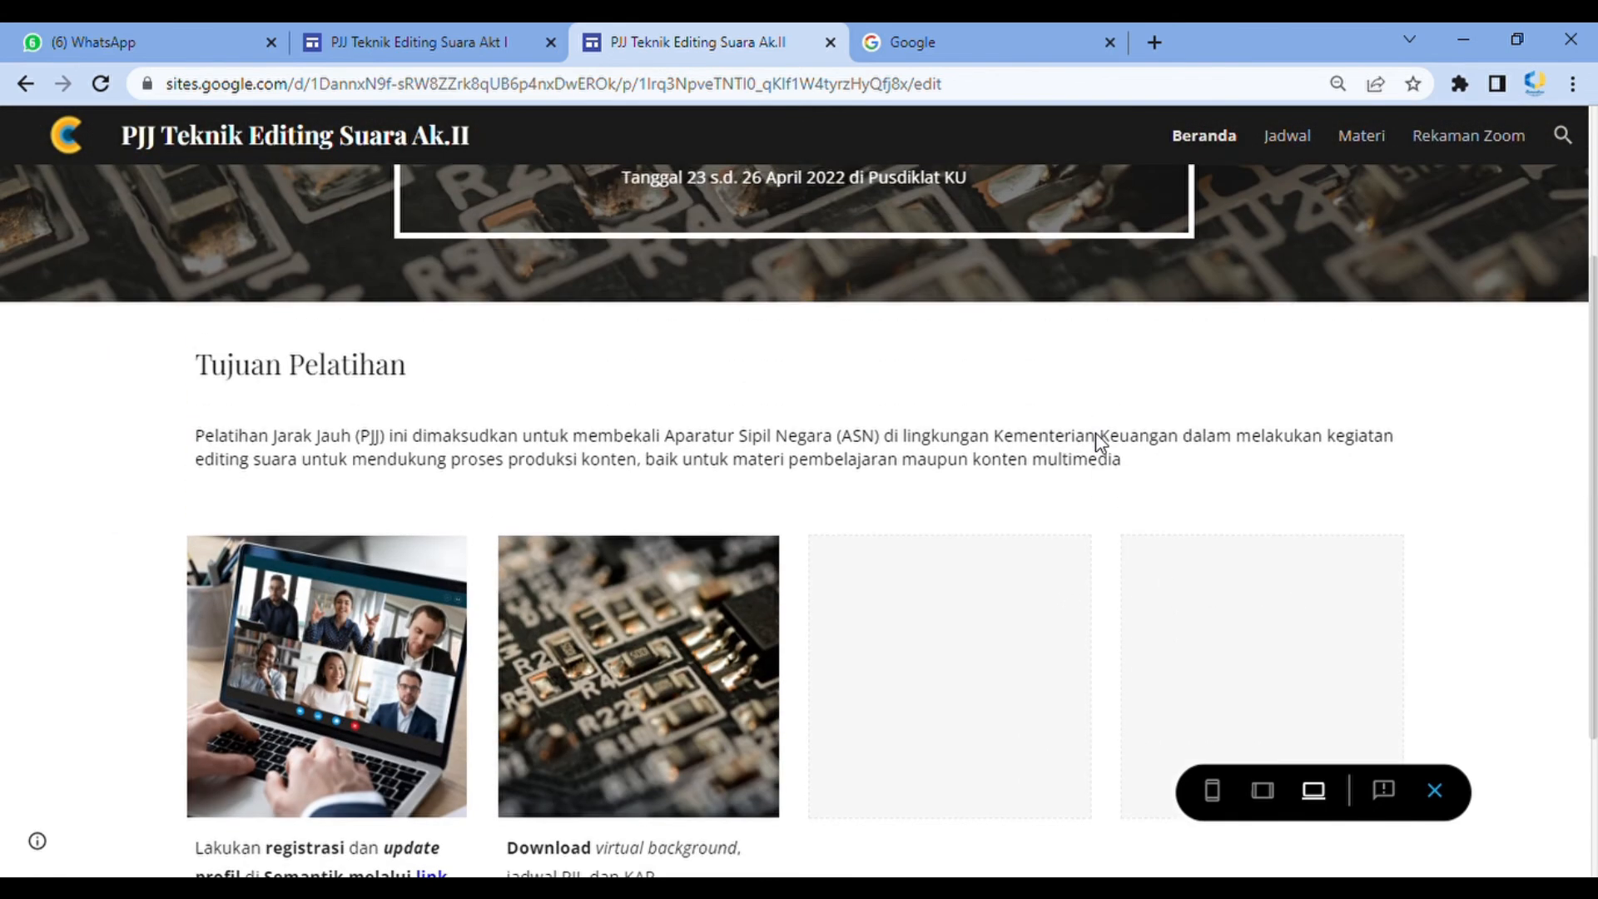
scroll(1101, 443, up, 1)
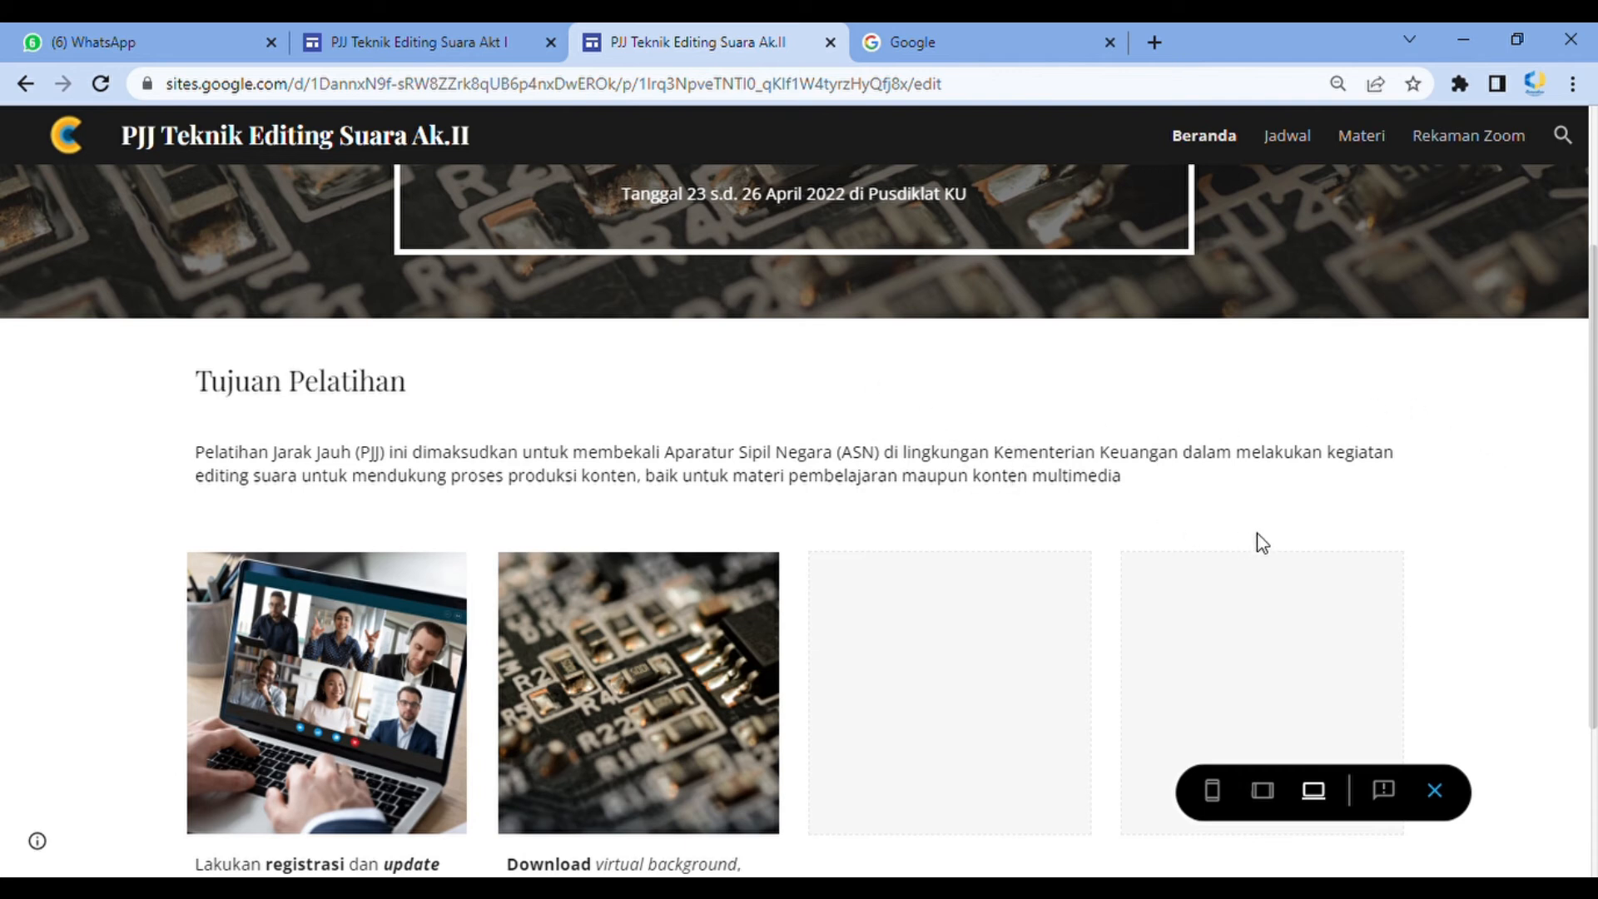
scroll(882, 579, down, 3)
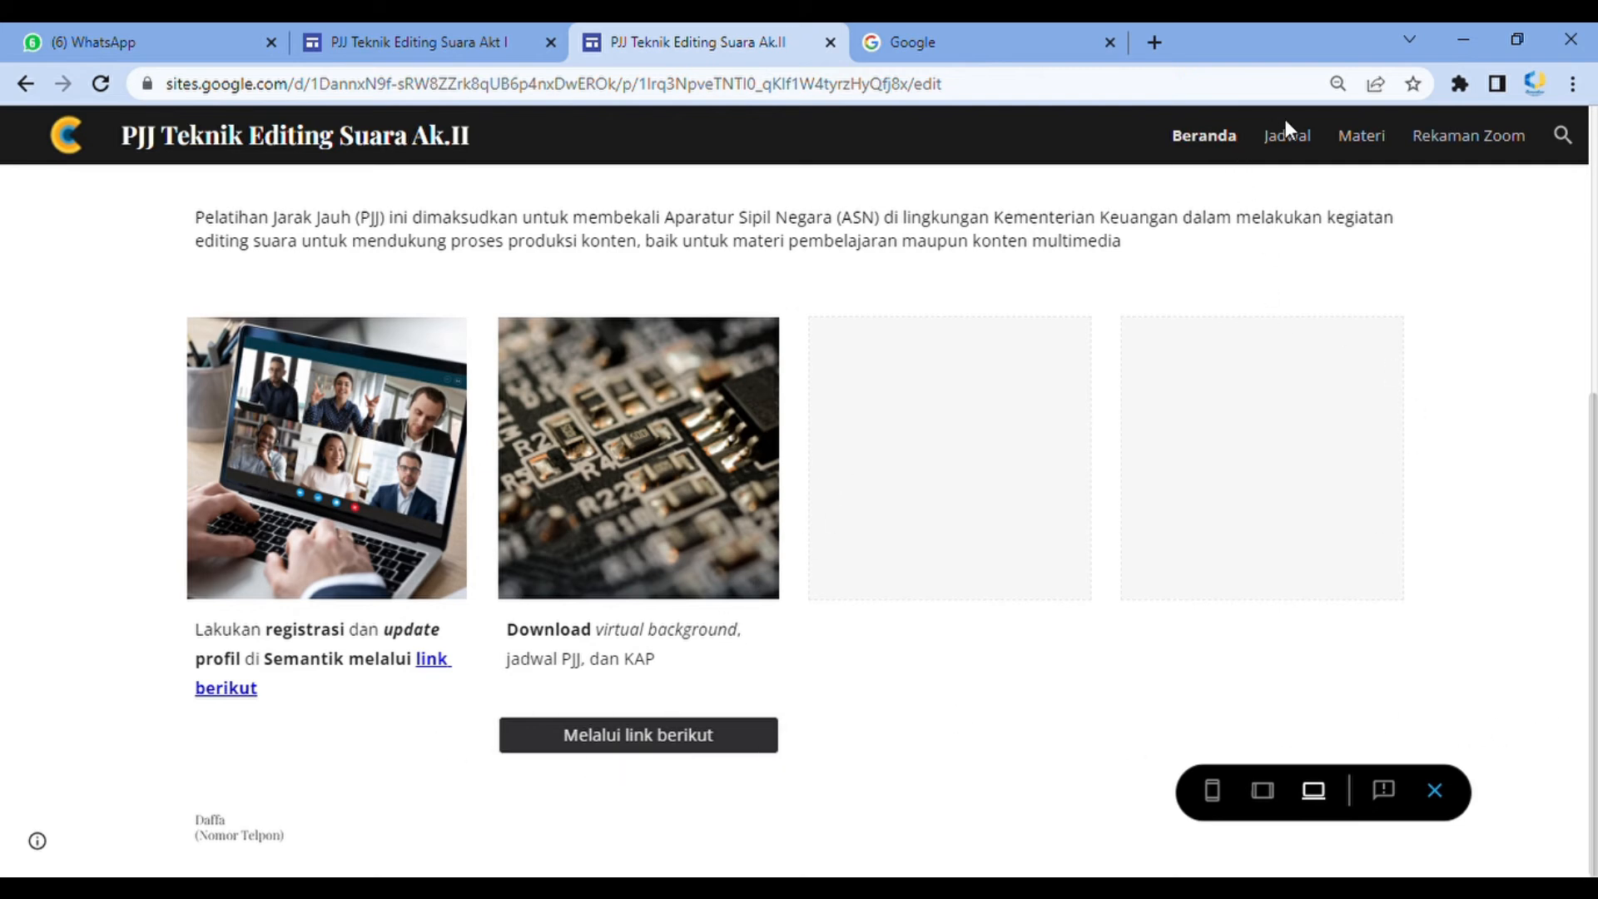
click(1288, 147)
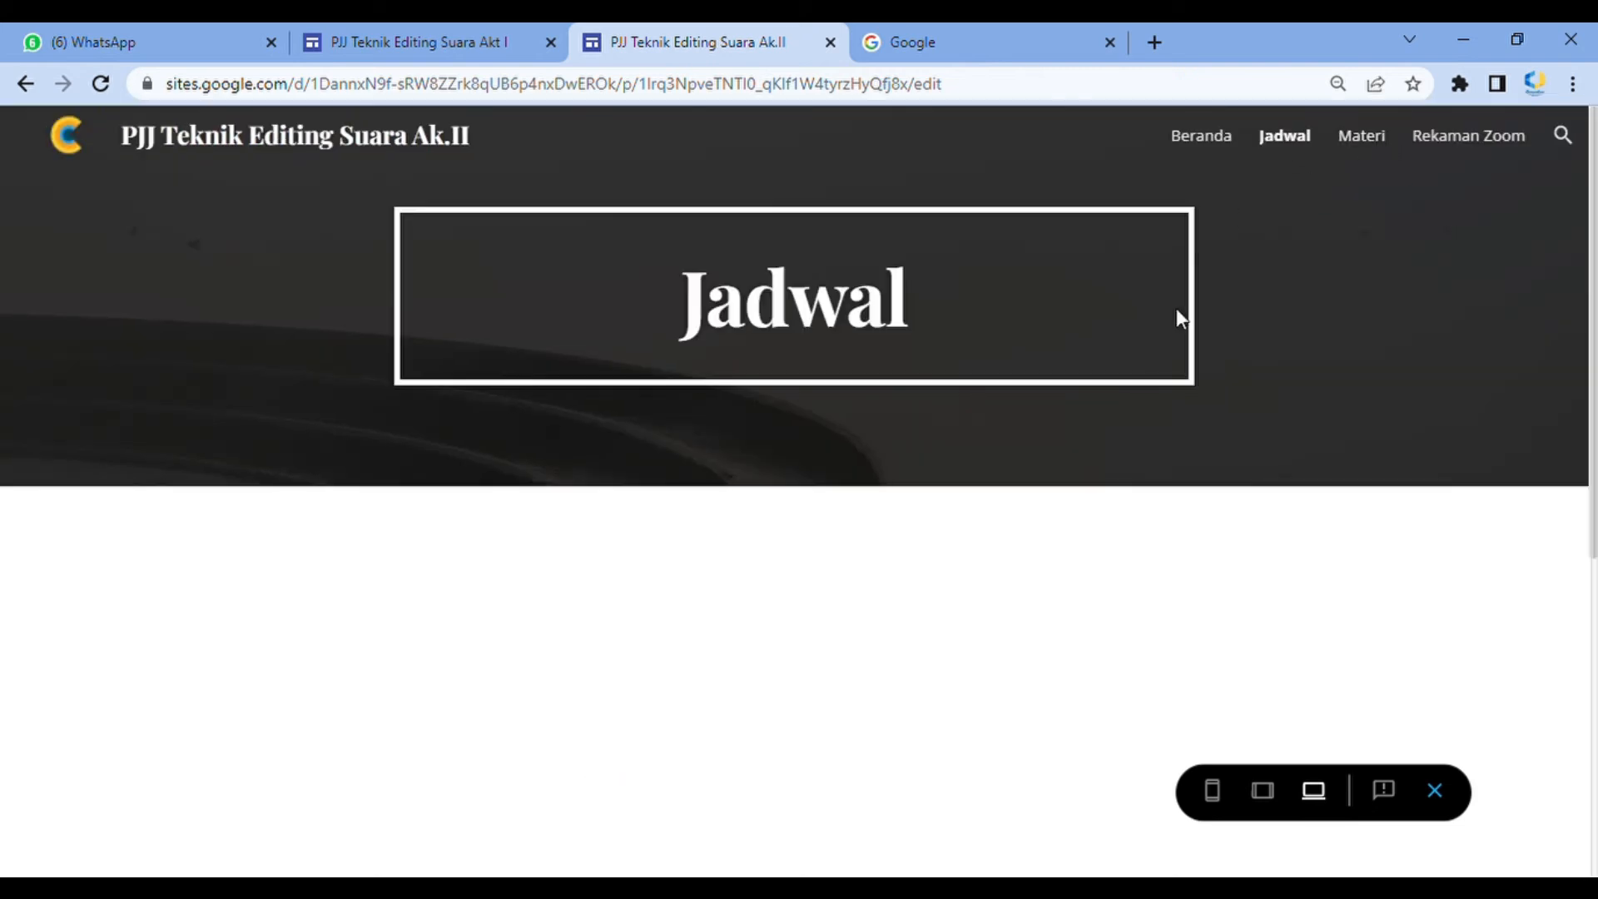
scroll(1174, 324, down, 5)
scroll(1363, 241, up, 5)
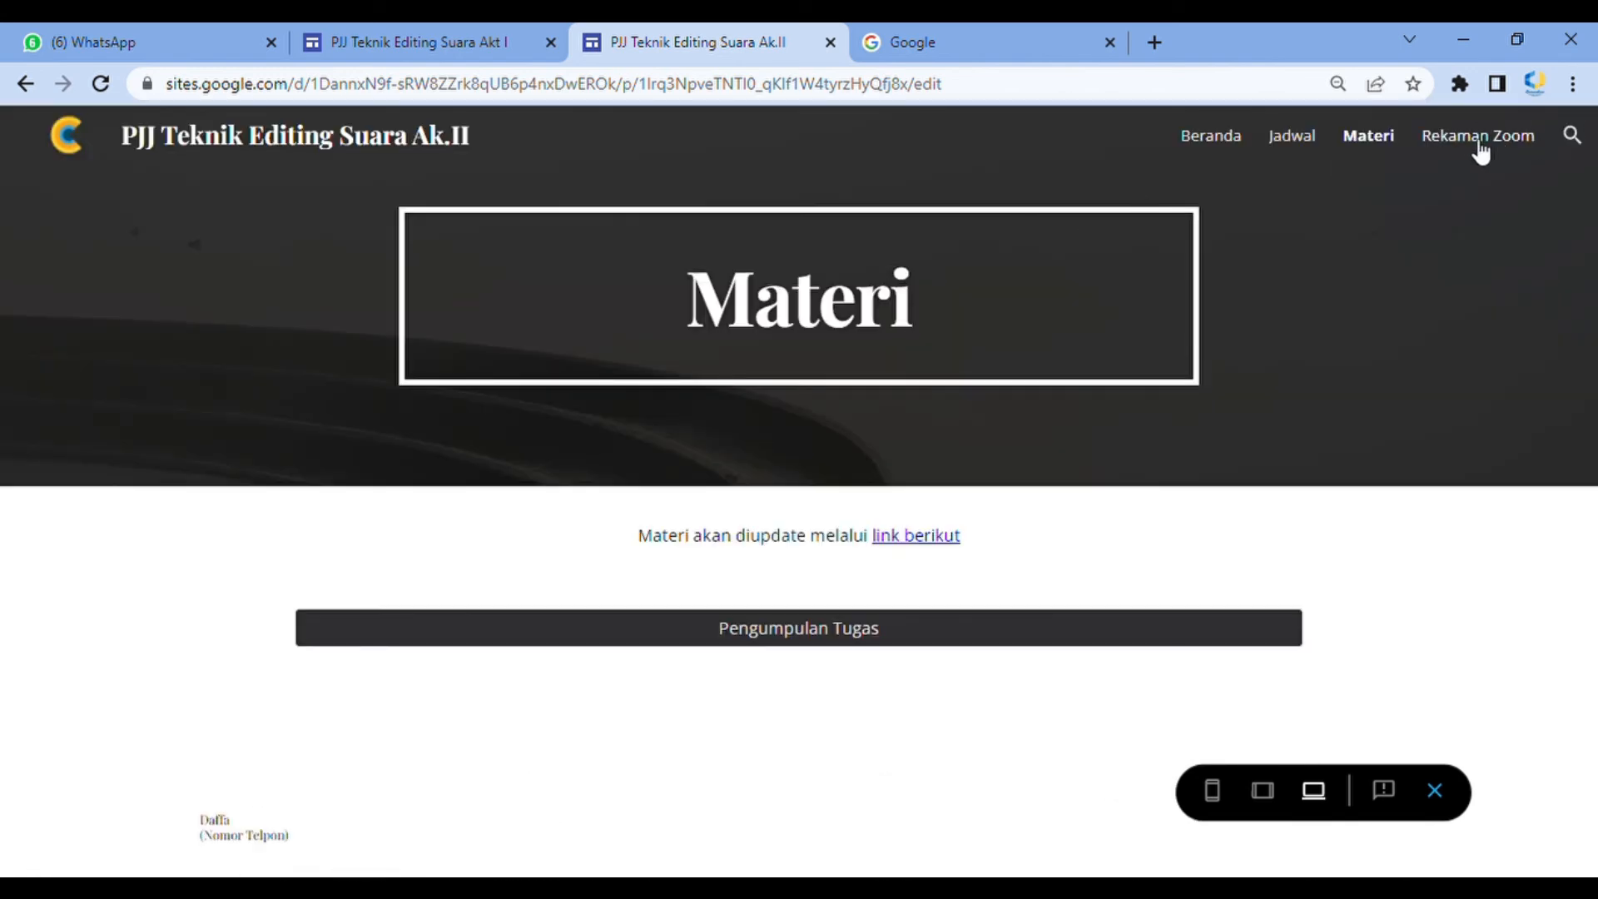
click(1474, 136)
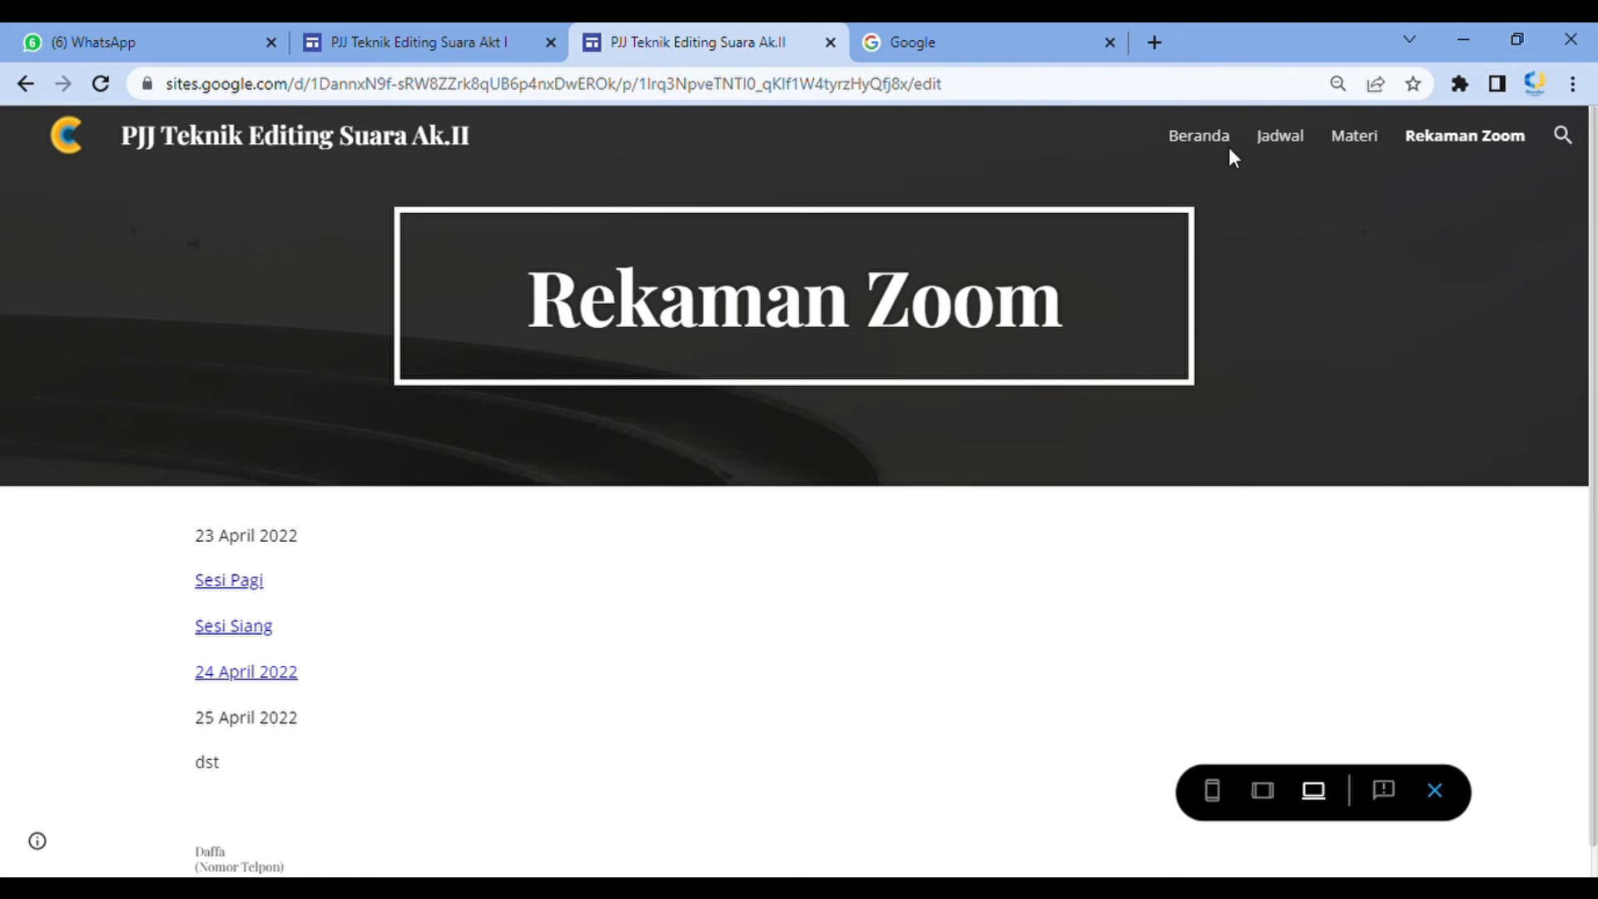
click(1207, 137)
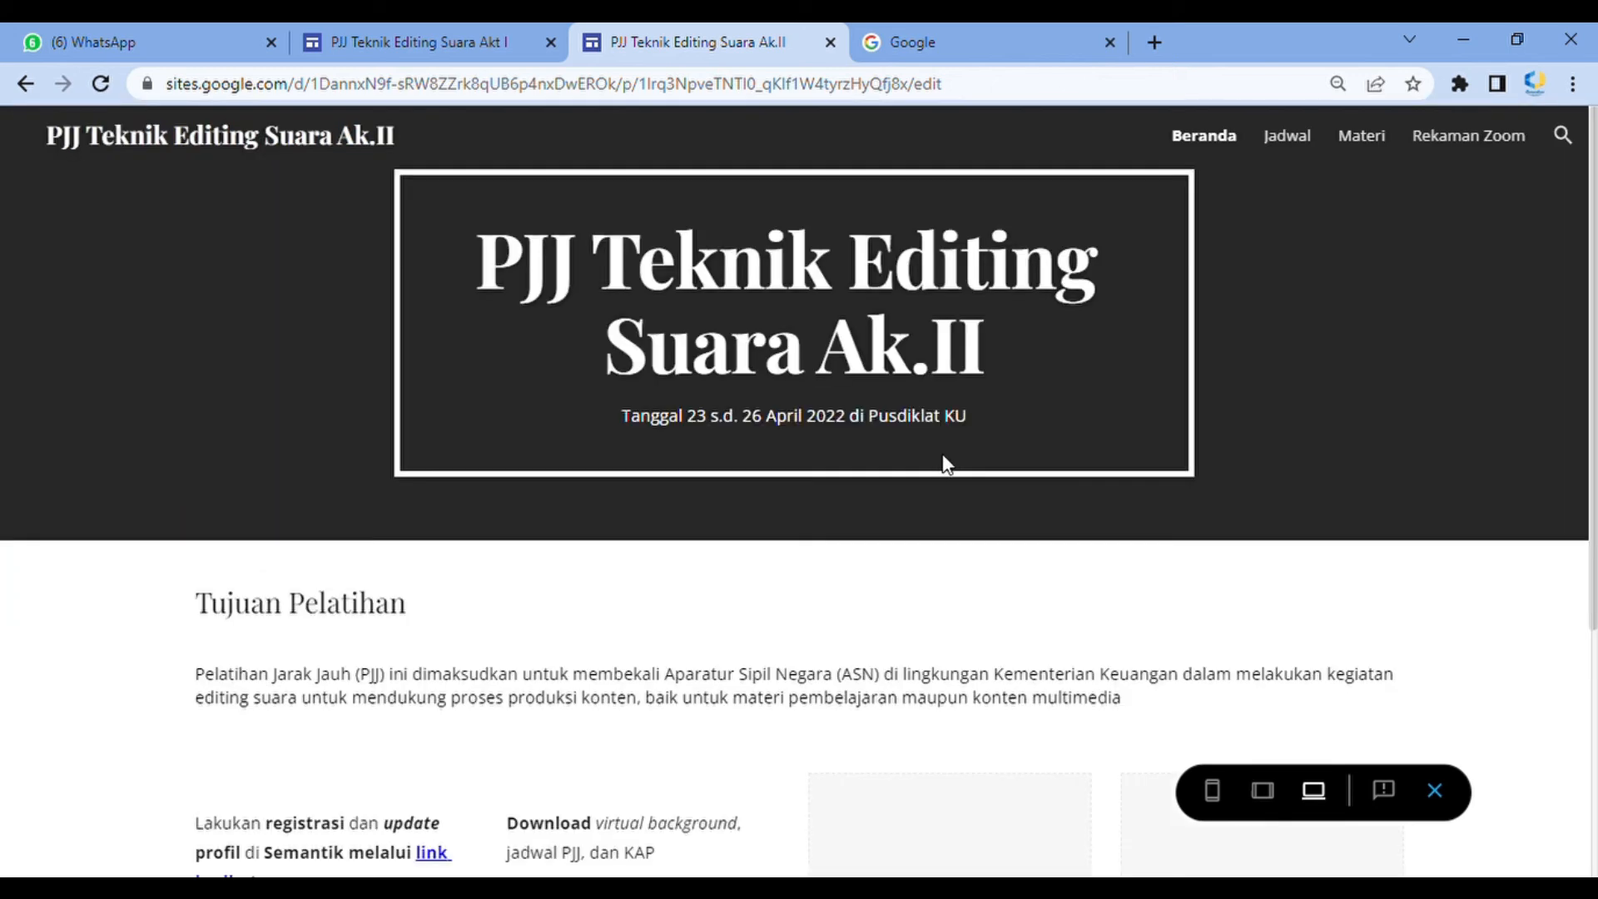
scroll(942, 453, down, 5)
scroll(842, 524, up, 3)
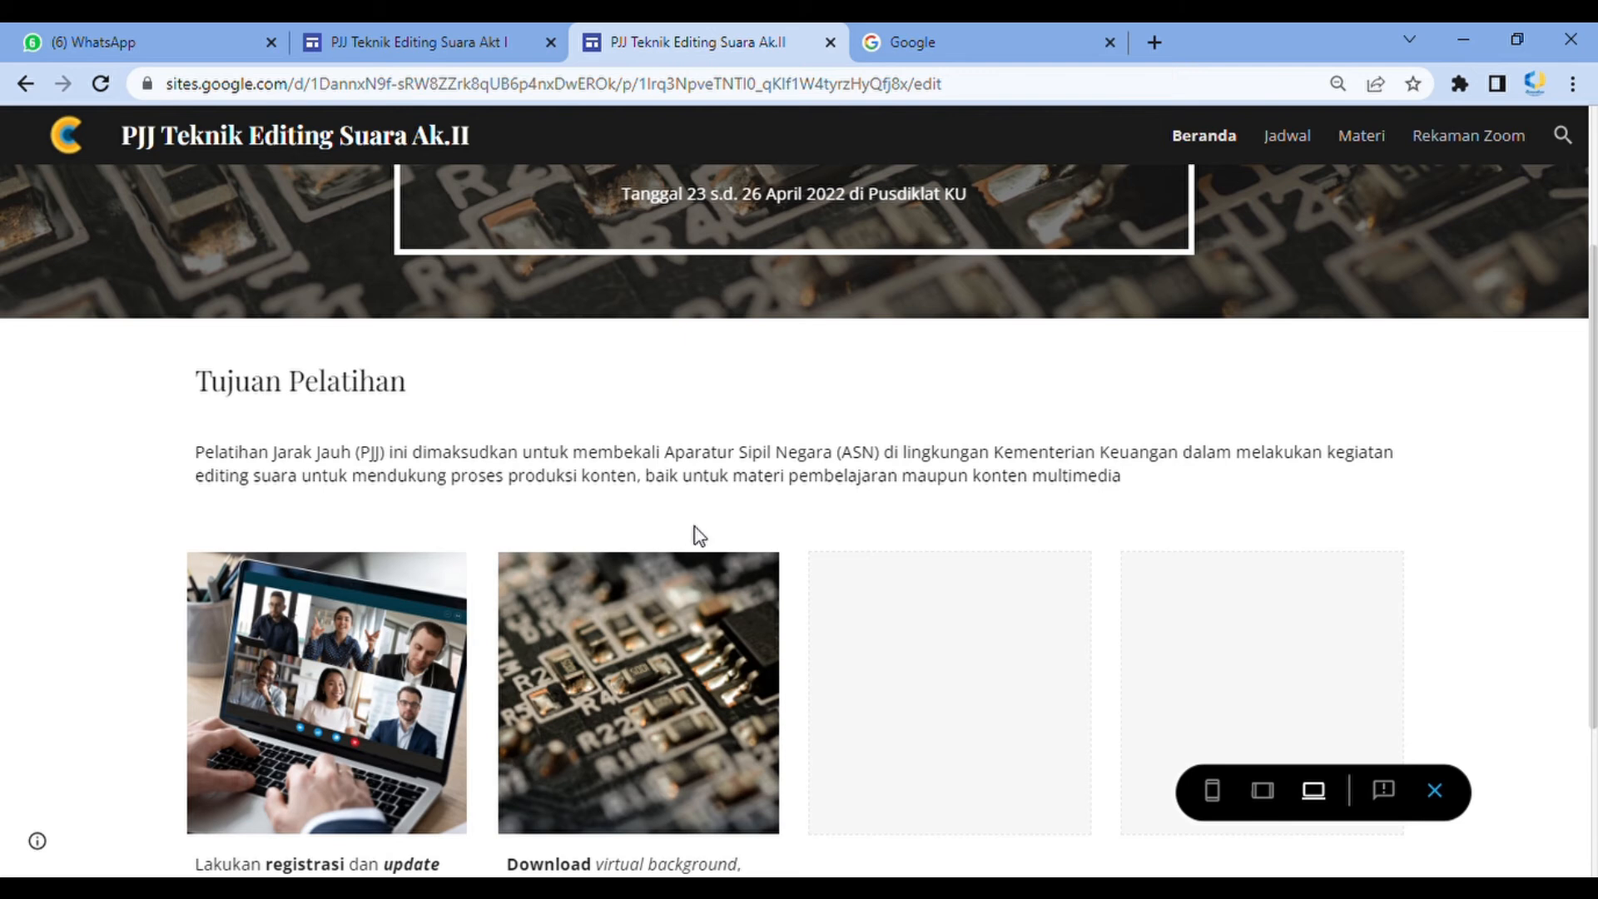
scroll(686, 551, down, 3)
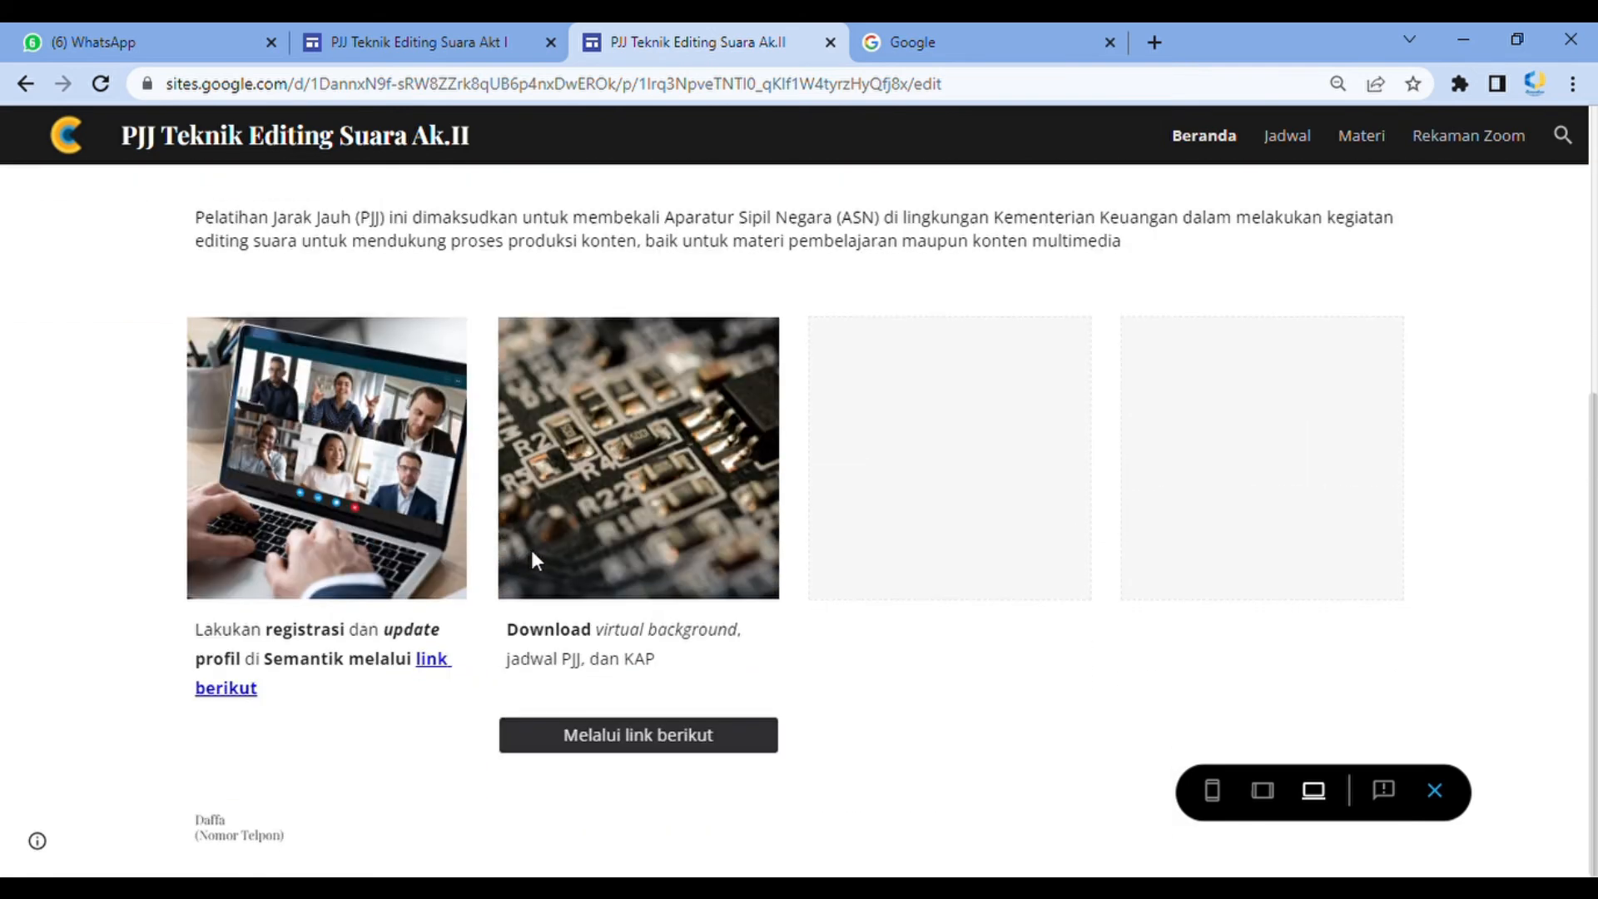
Switch to the PJJ Teknik Editing Suara Akt I site and review its home and Jadwal pages for reference
click(293, 29)
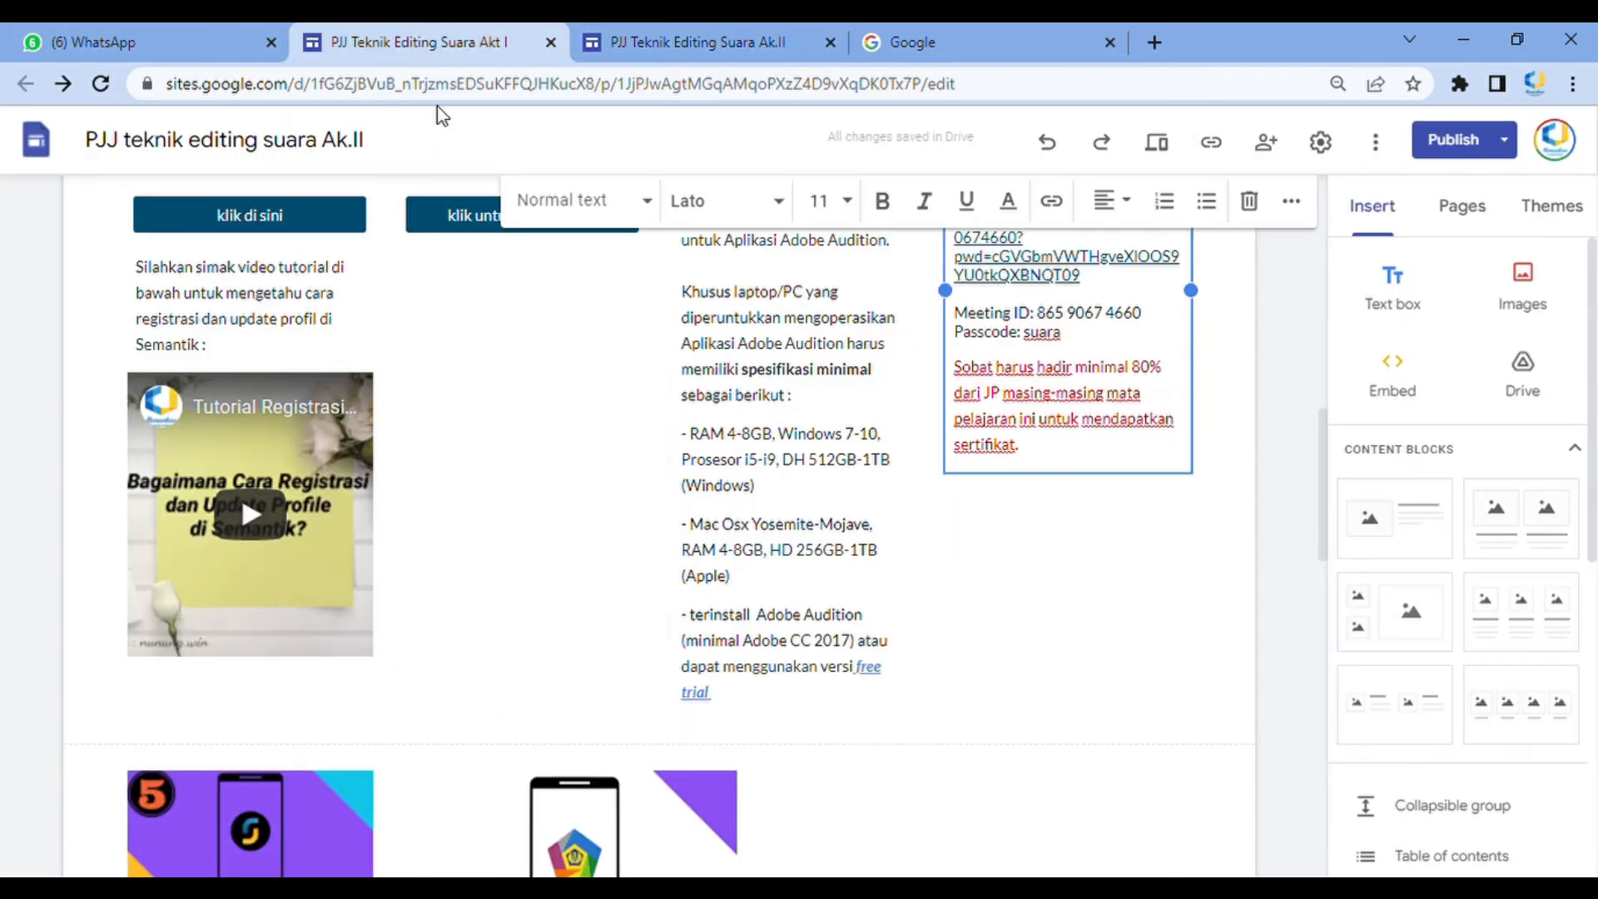
scroll(712, 425, up, 5)
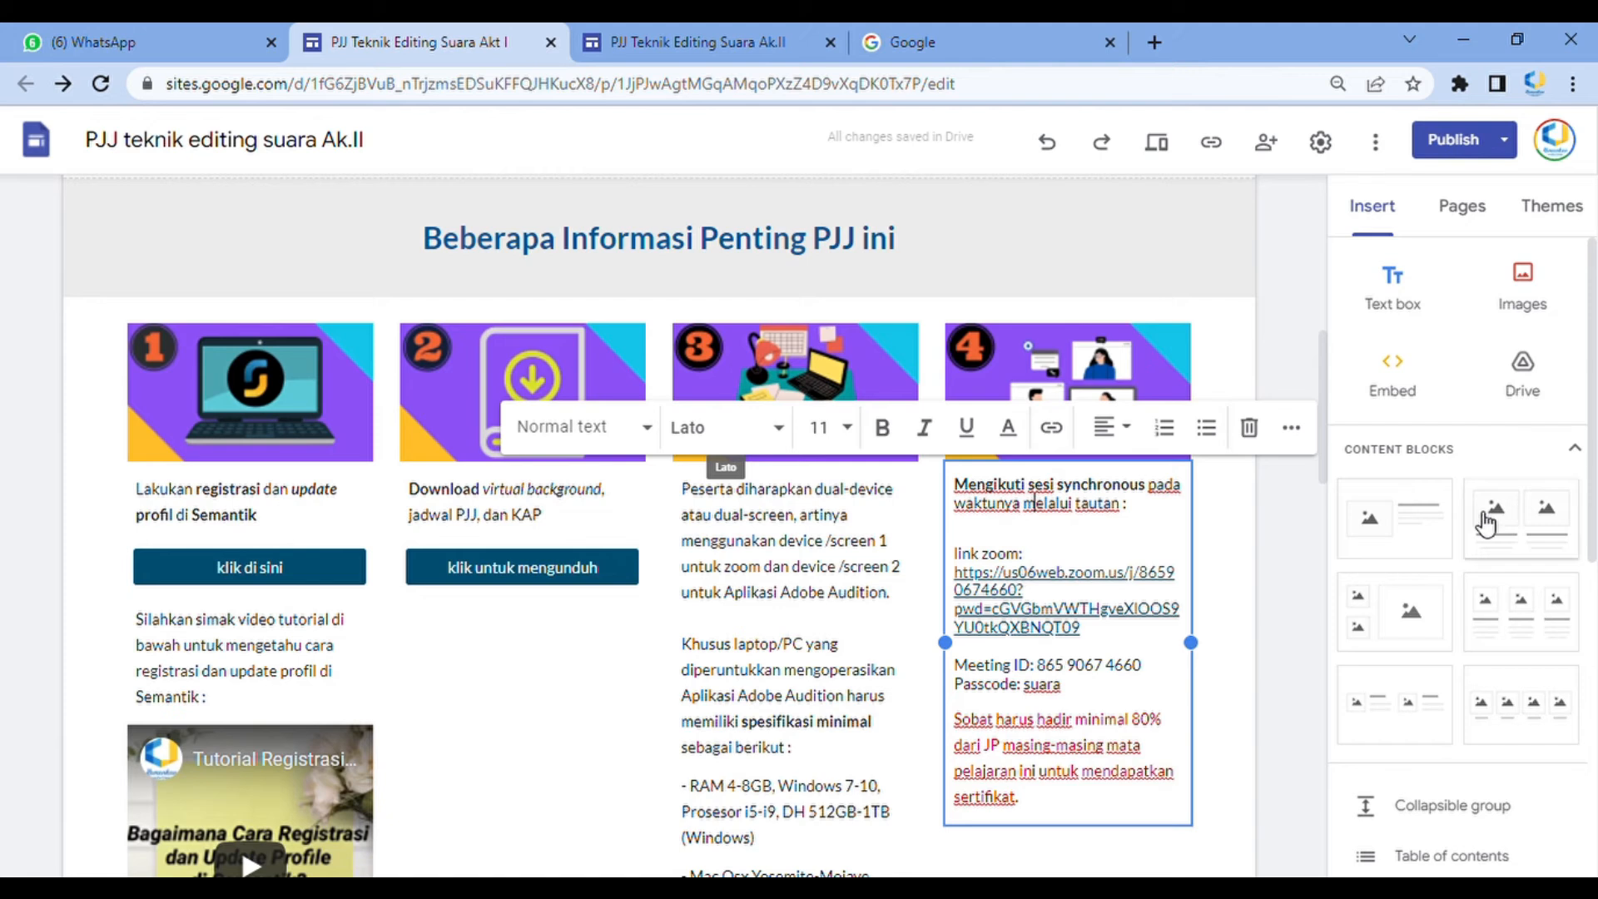
click(1309, 612)
scroll(614, 555, down, 1)
scroll(614, 556, down, 15)
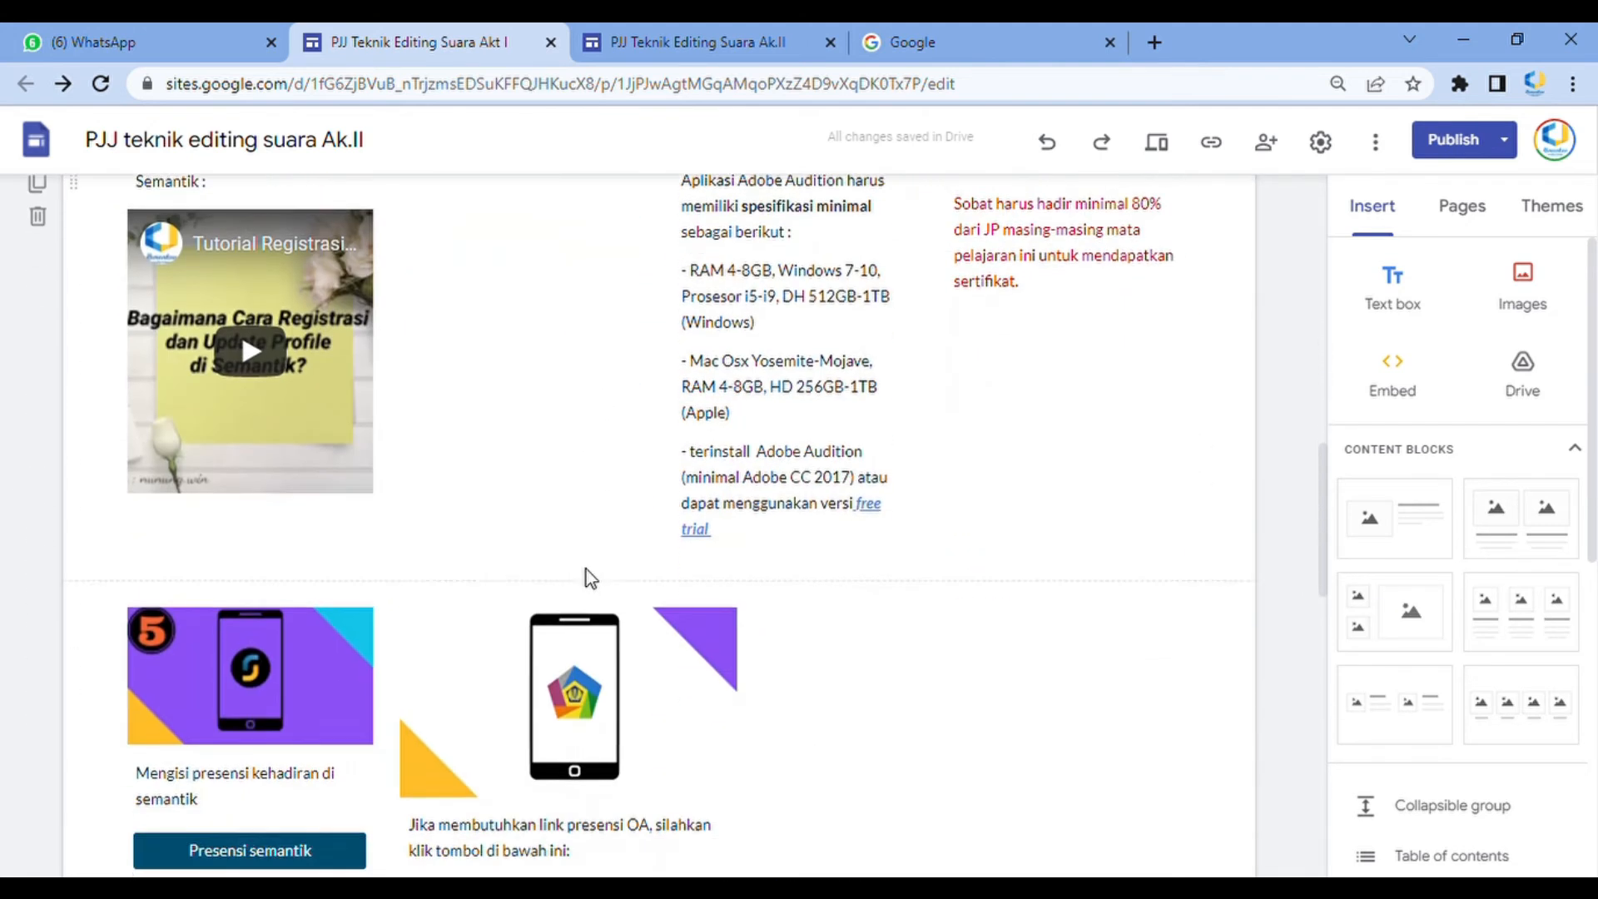
scroll(587, 556, down, 4)
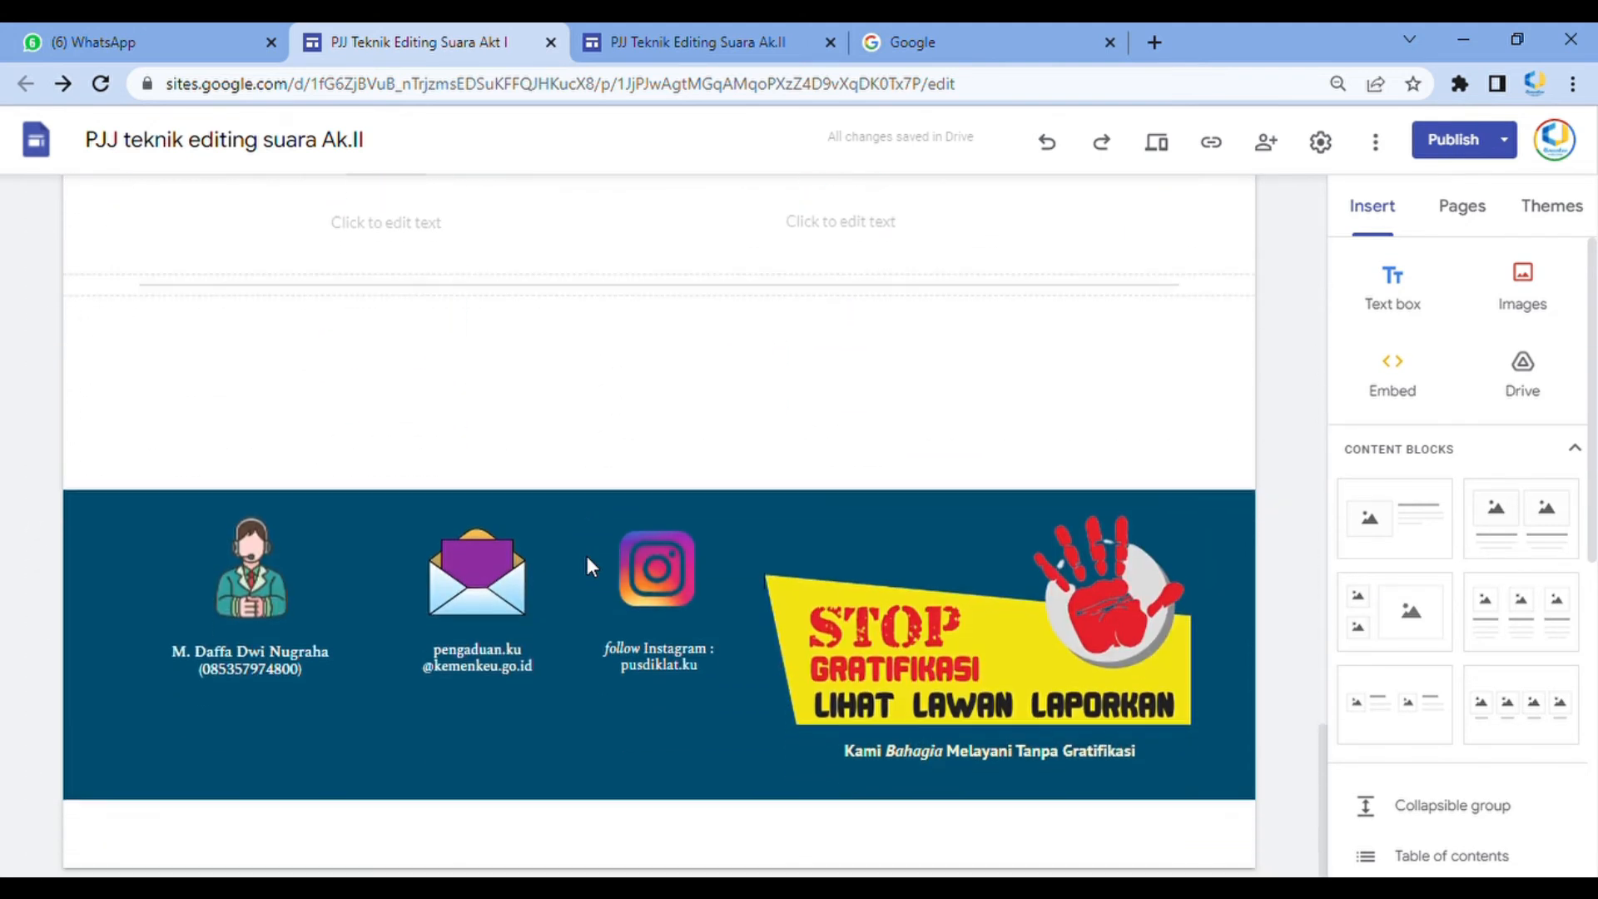
scroll(1107, 333, up, 1)
scroll(1109, 339, up, 20)
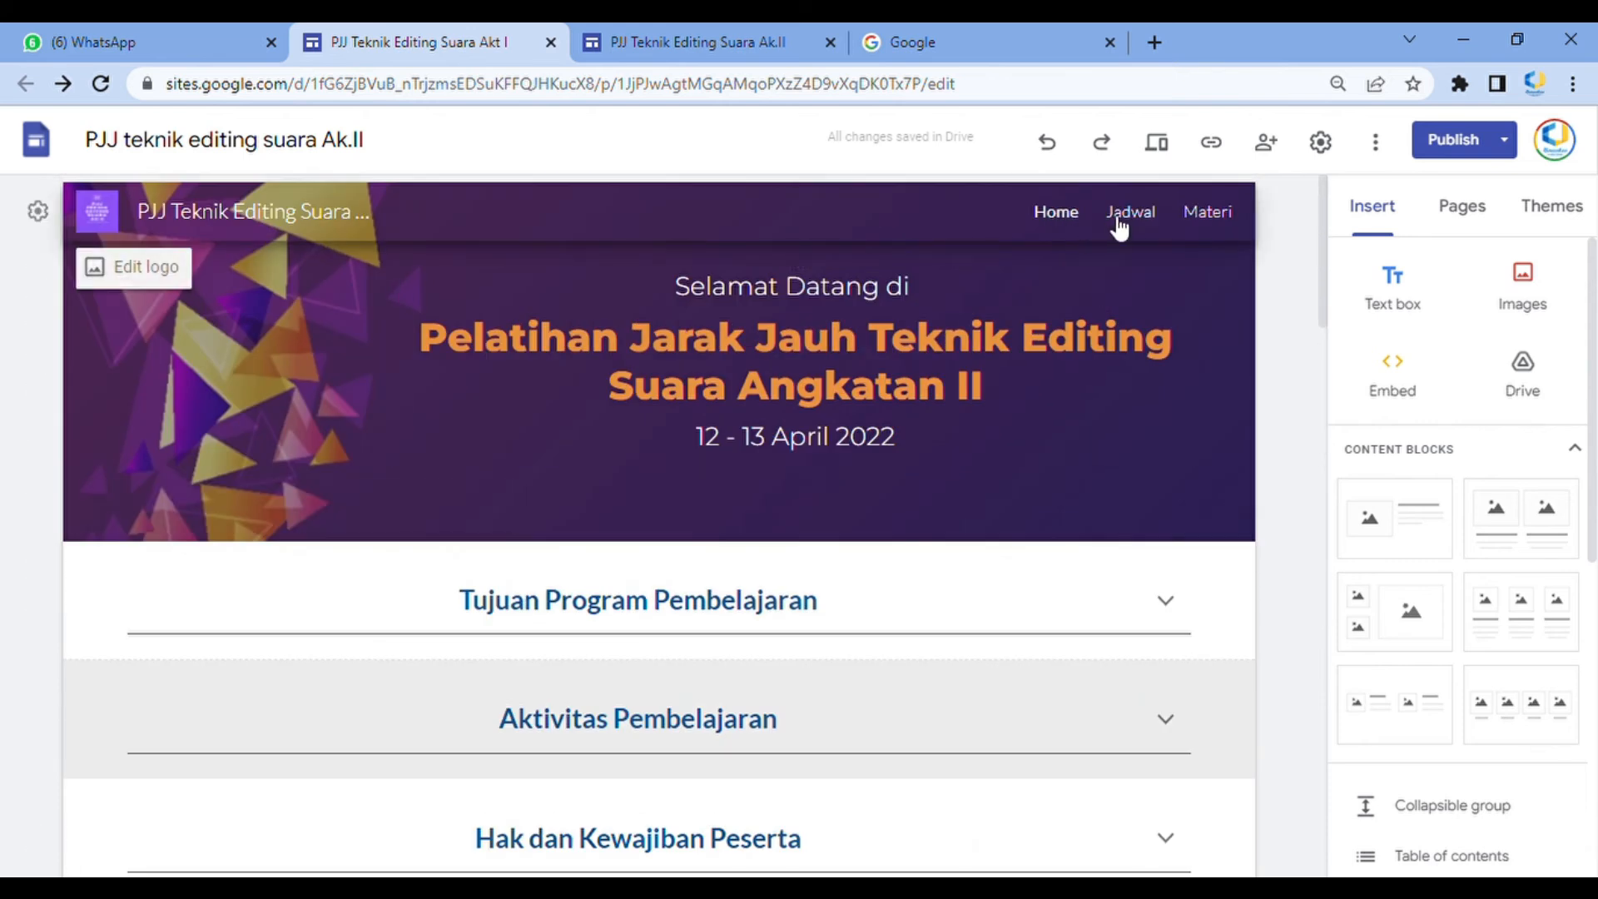
click(1120, 223)
scroll(707, 517, down, 5)
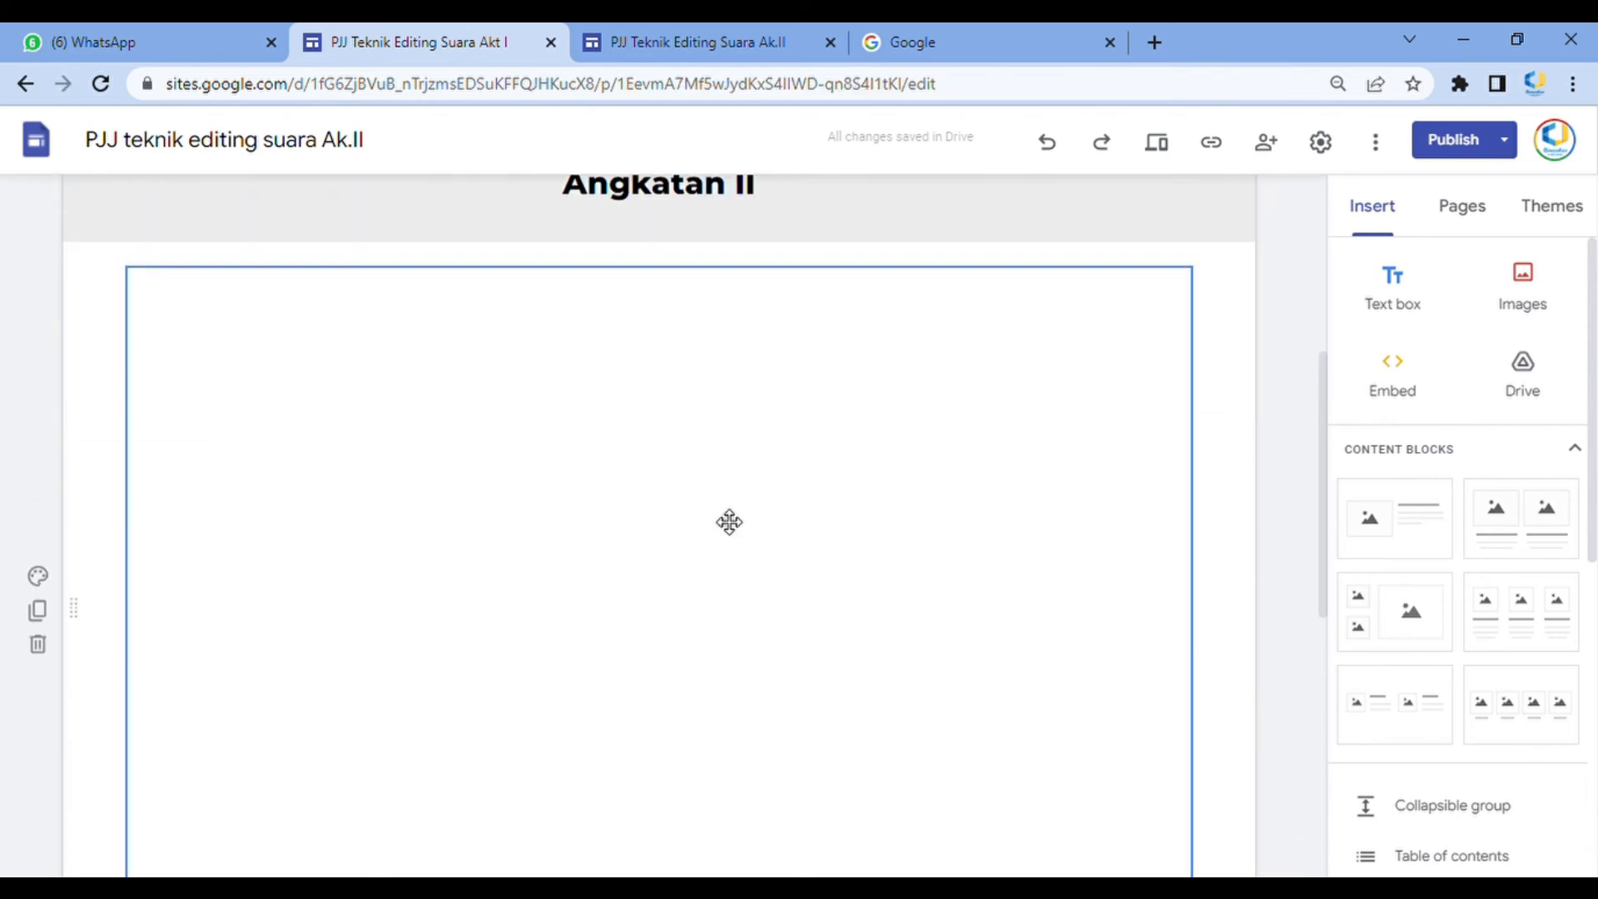
Return to the Ak.II preview, check the Jadwal, Materi and Rekaman Zoom pages, and exit the preview
click(698, 42)
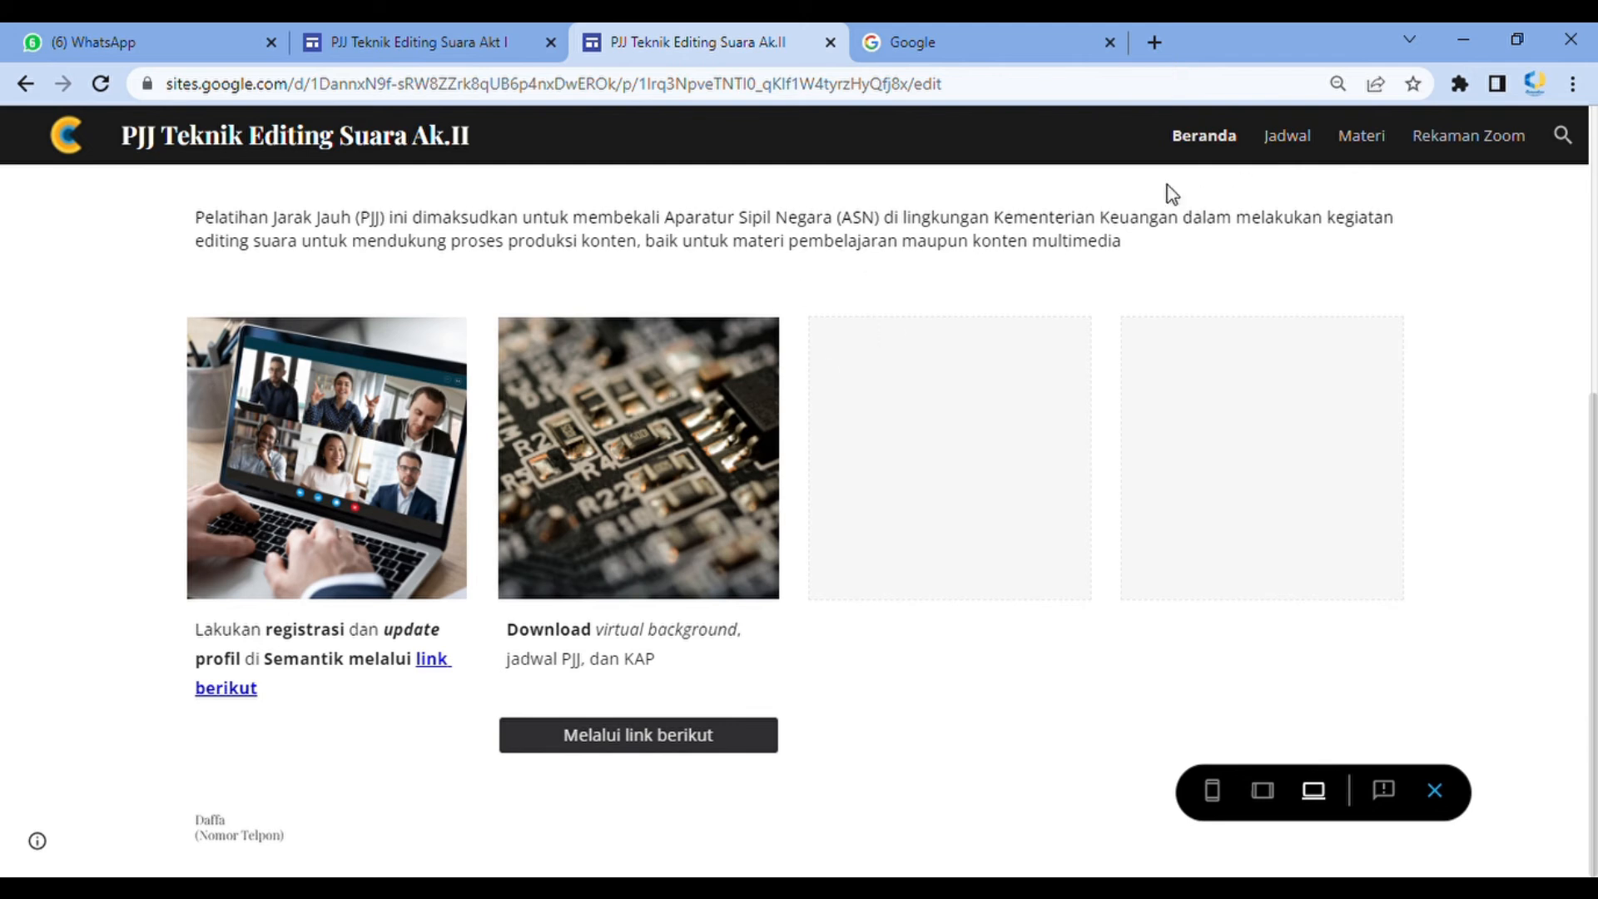
click(1283, 137)
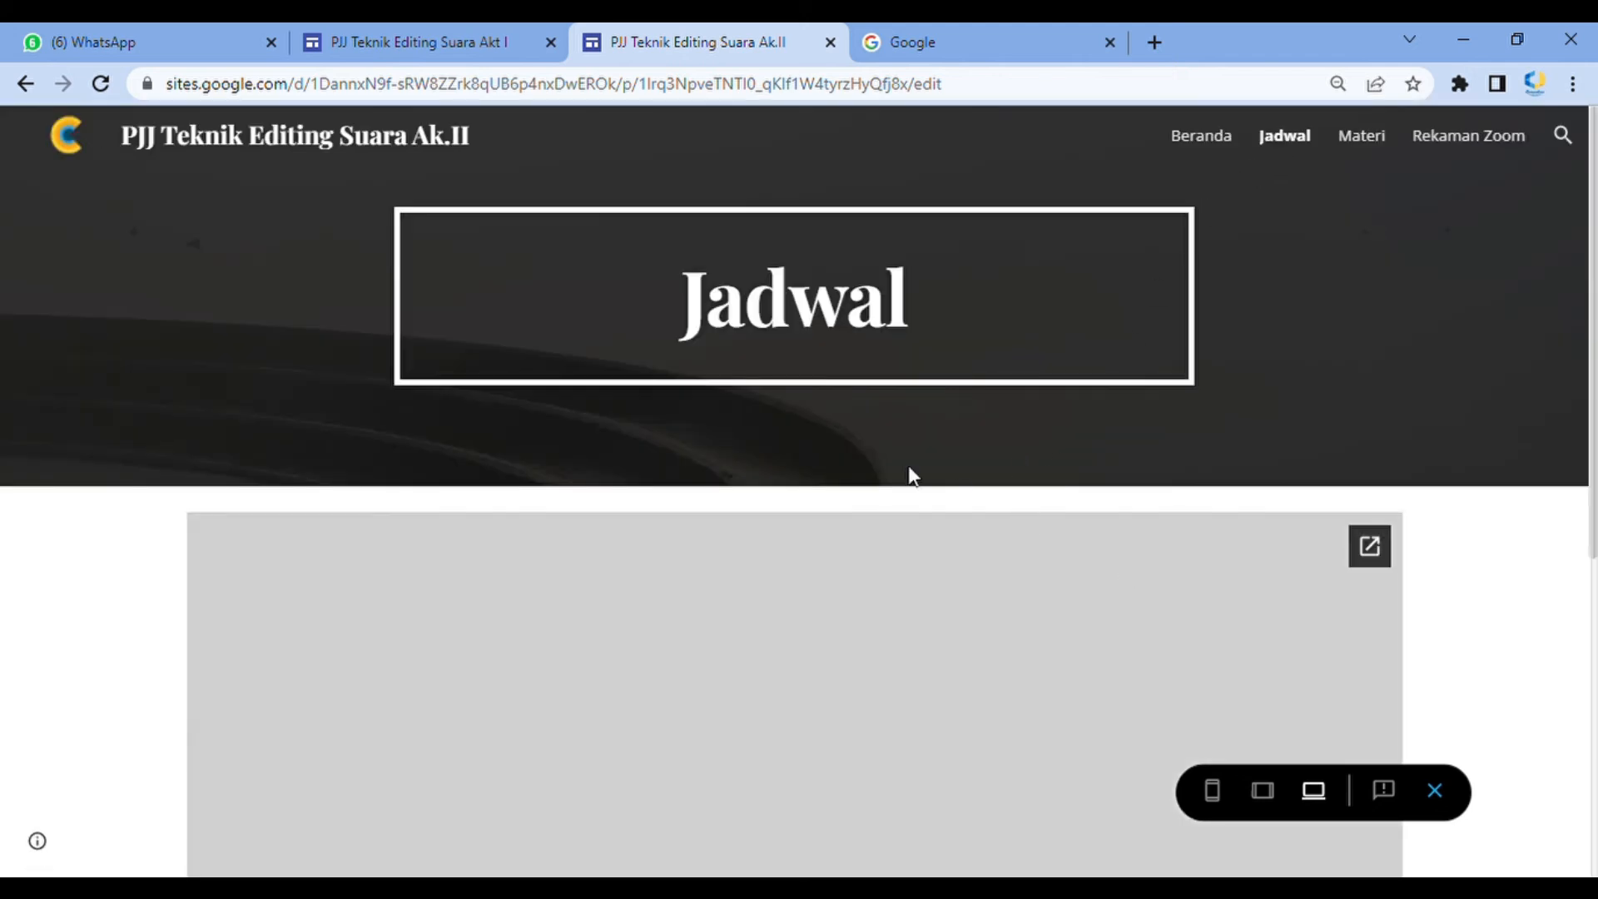
scroll(910, 474, down, 5)
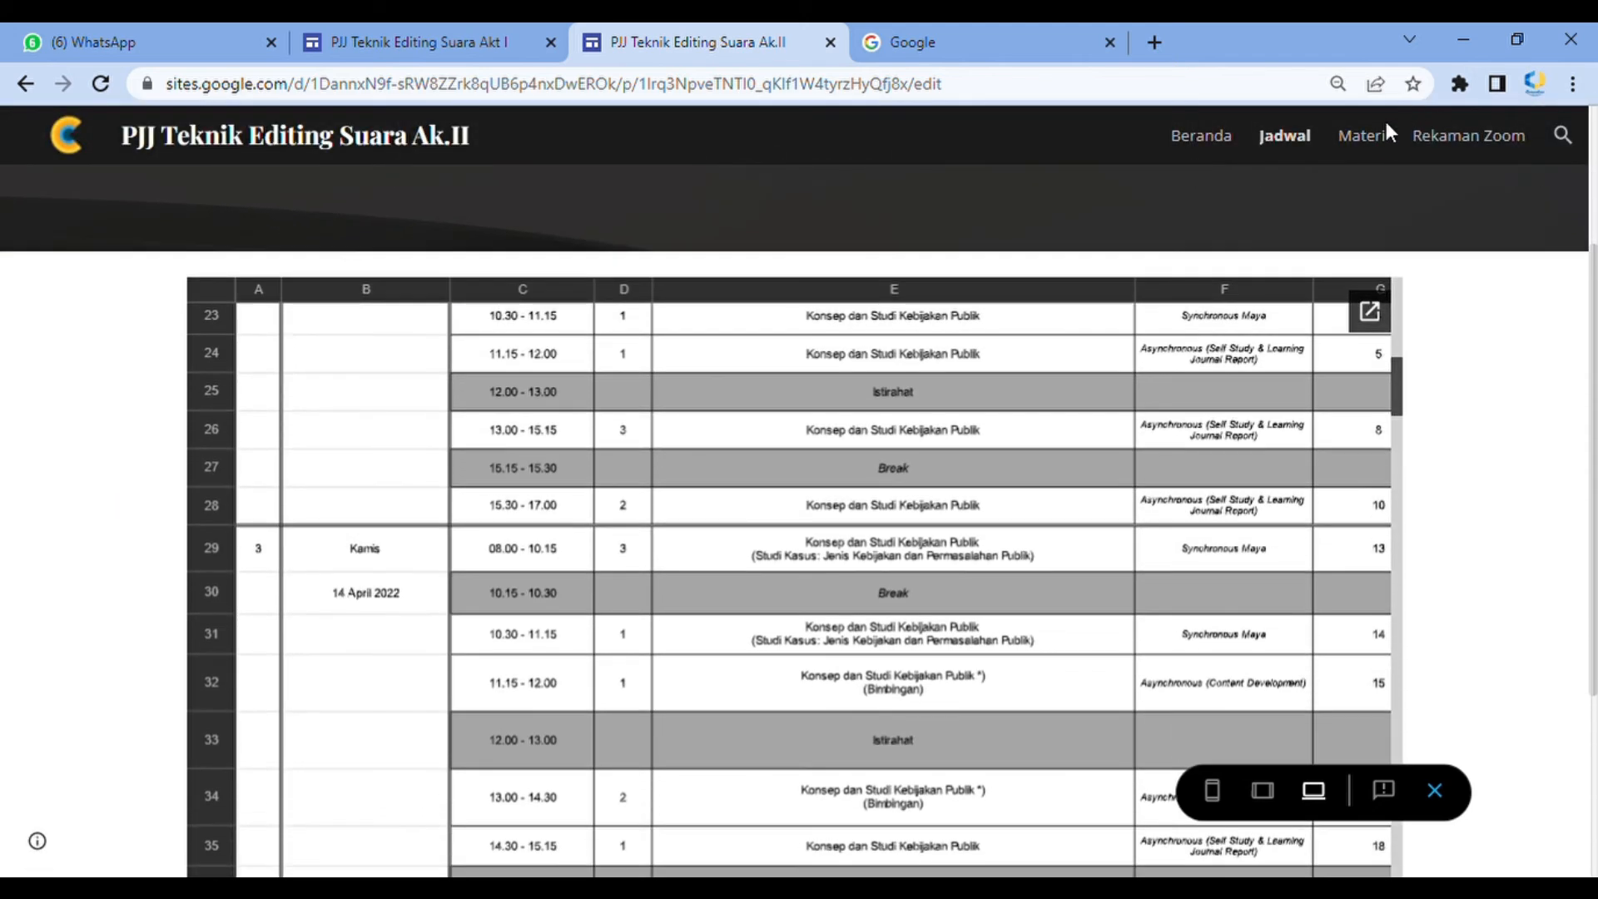
click(1374, 138)
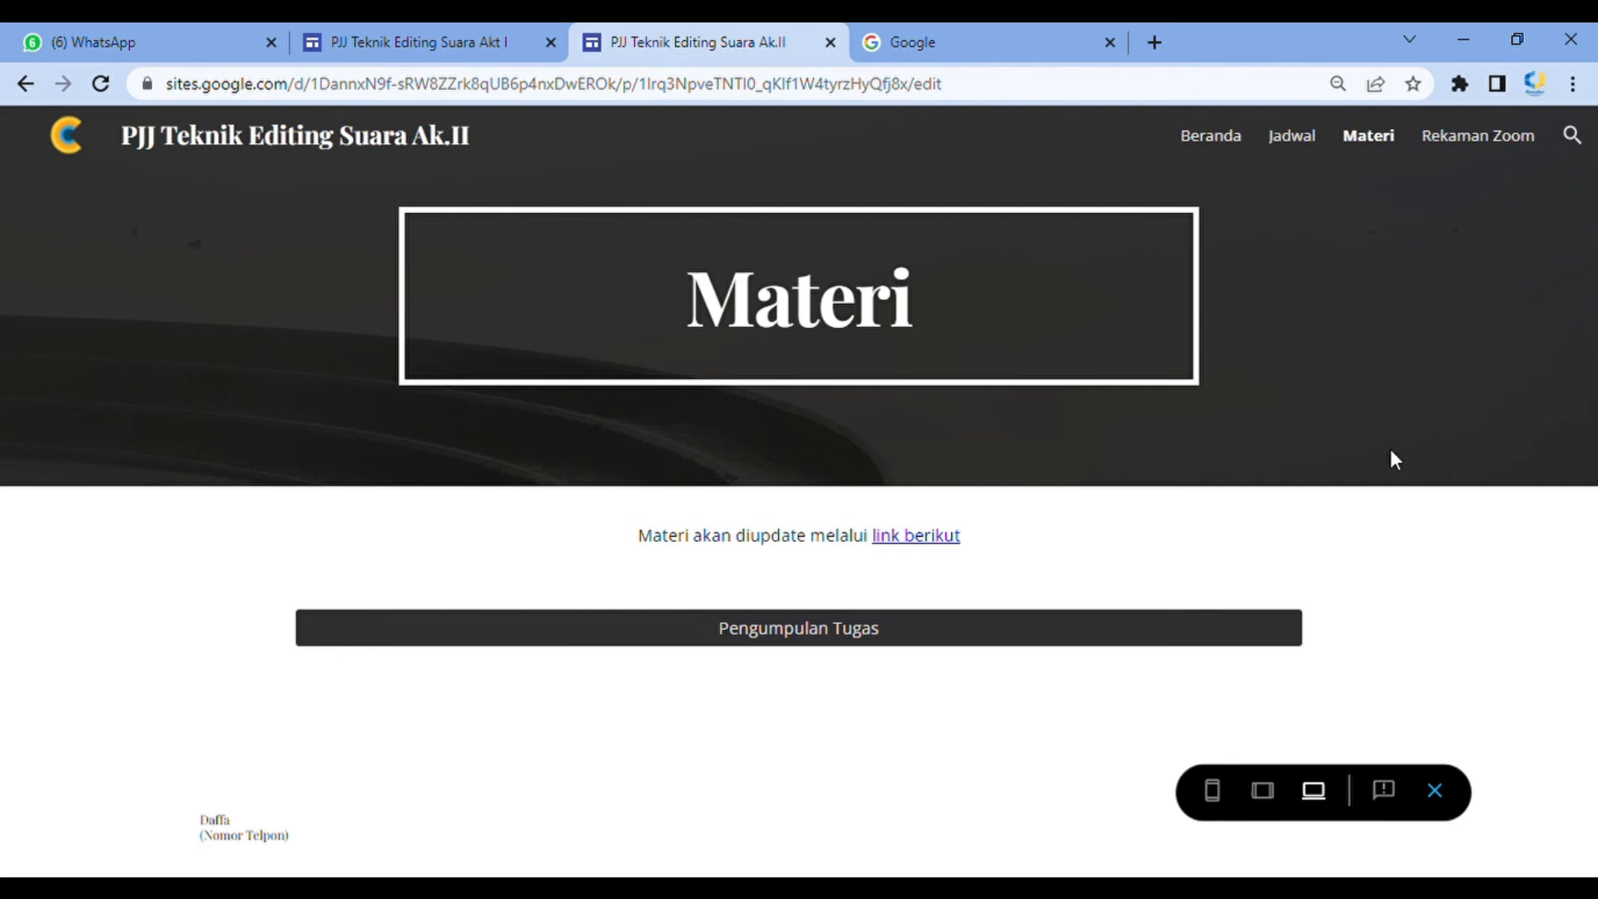
click(1506, 140)
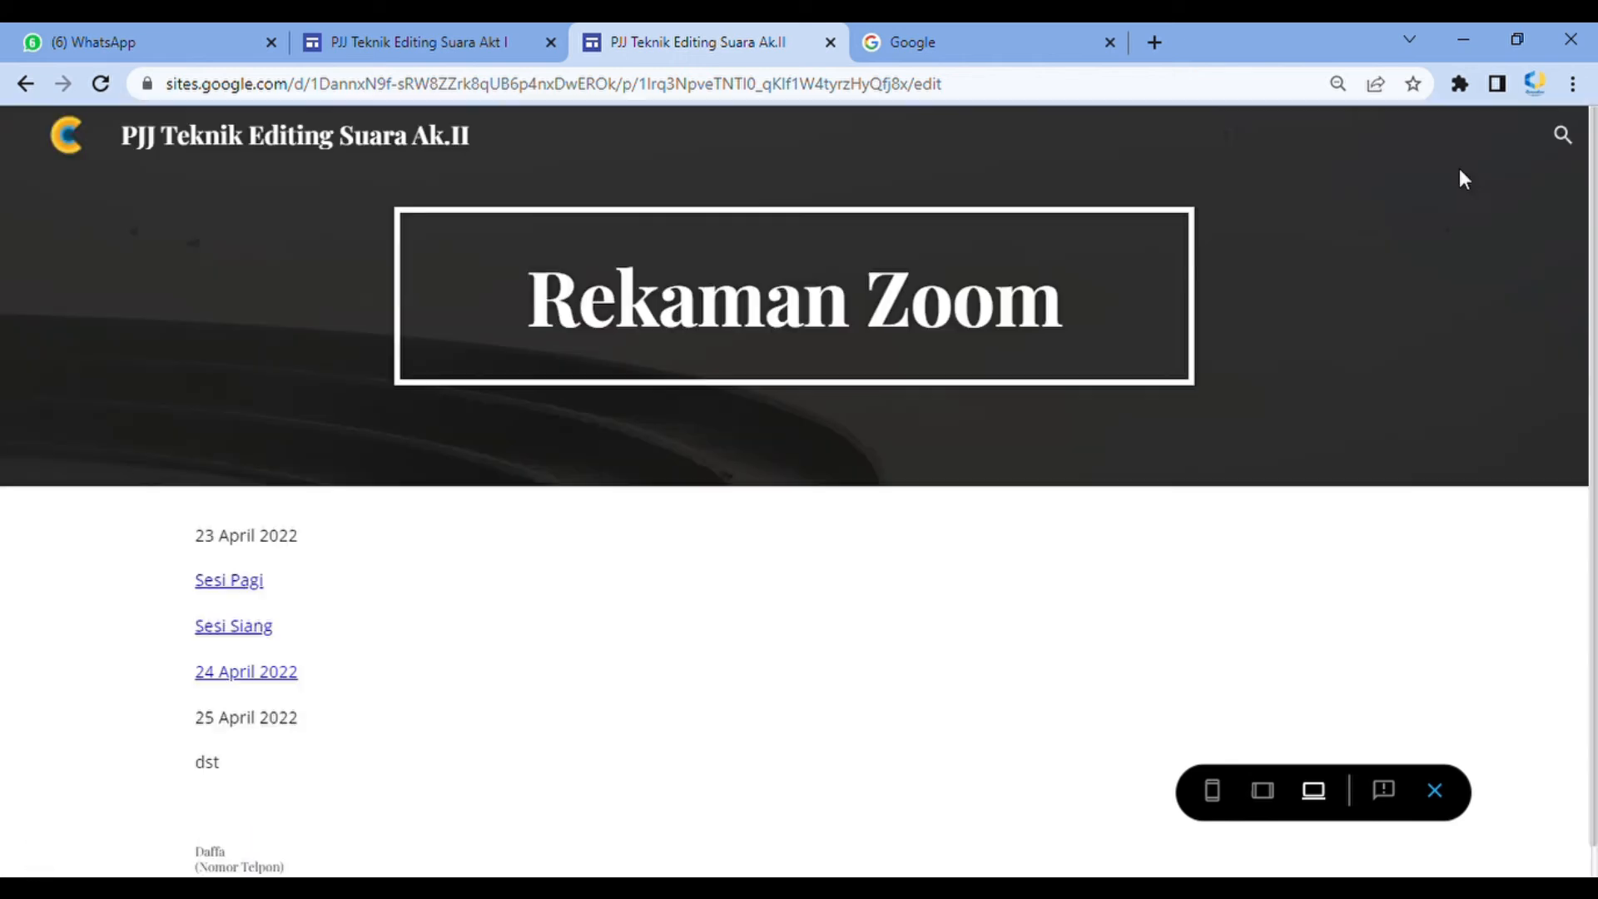
click(1455, 798)
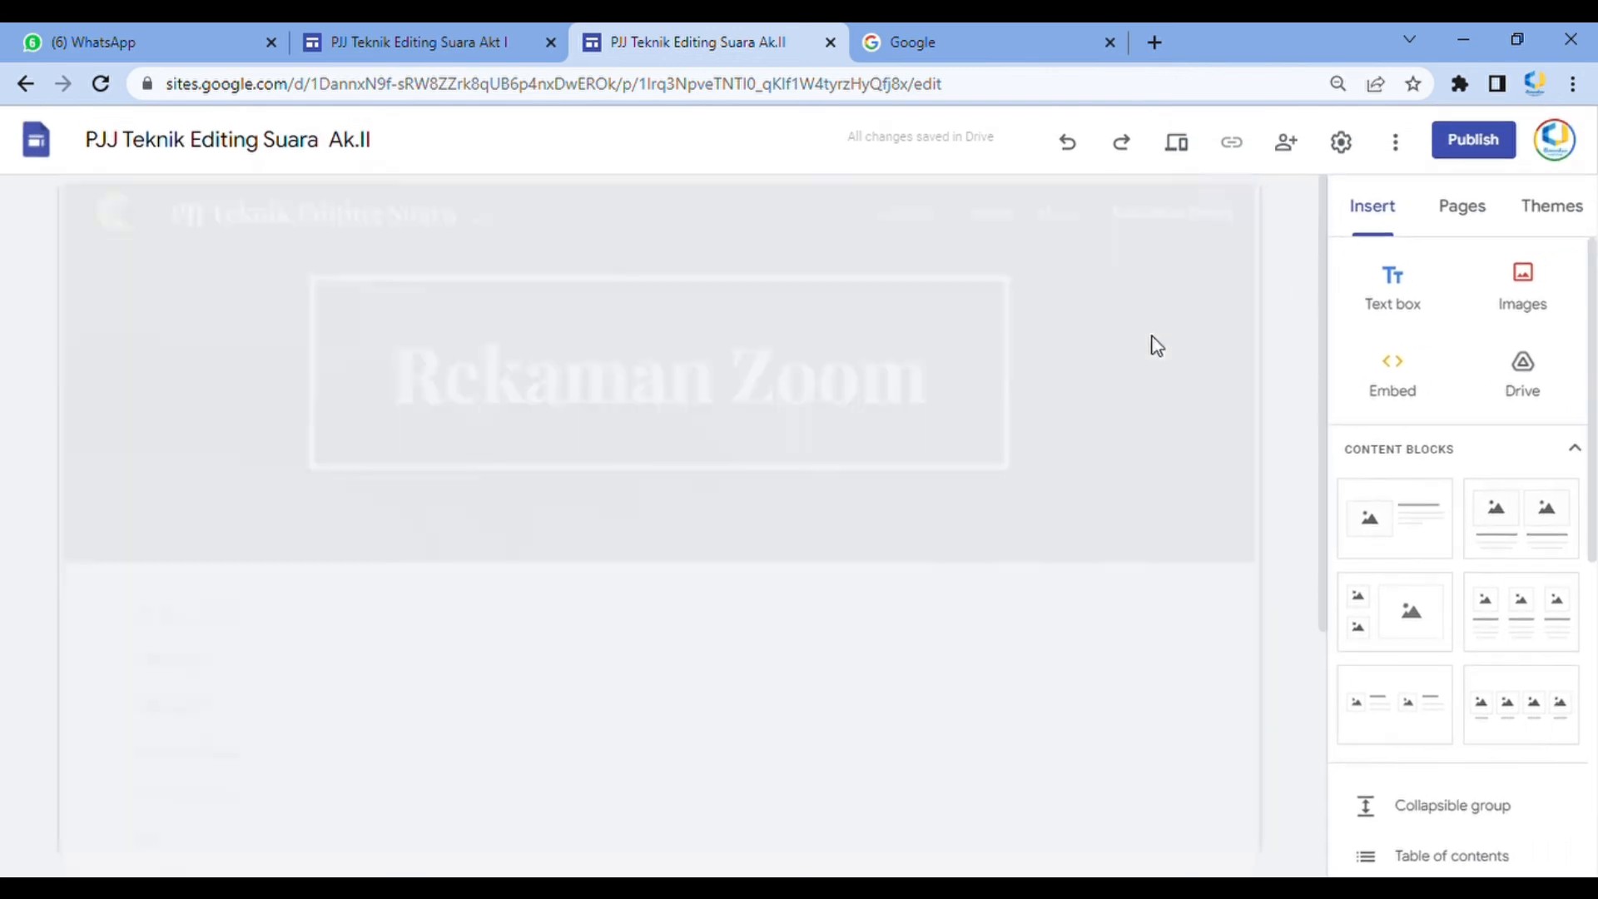
scroll(1519, 683, down, 4)
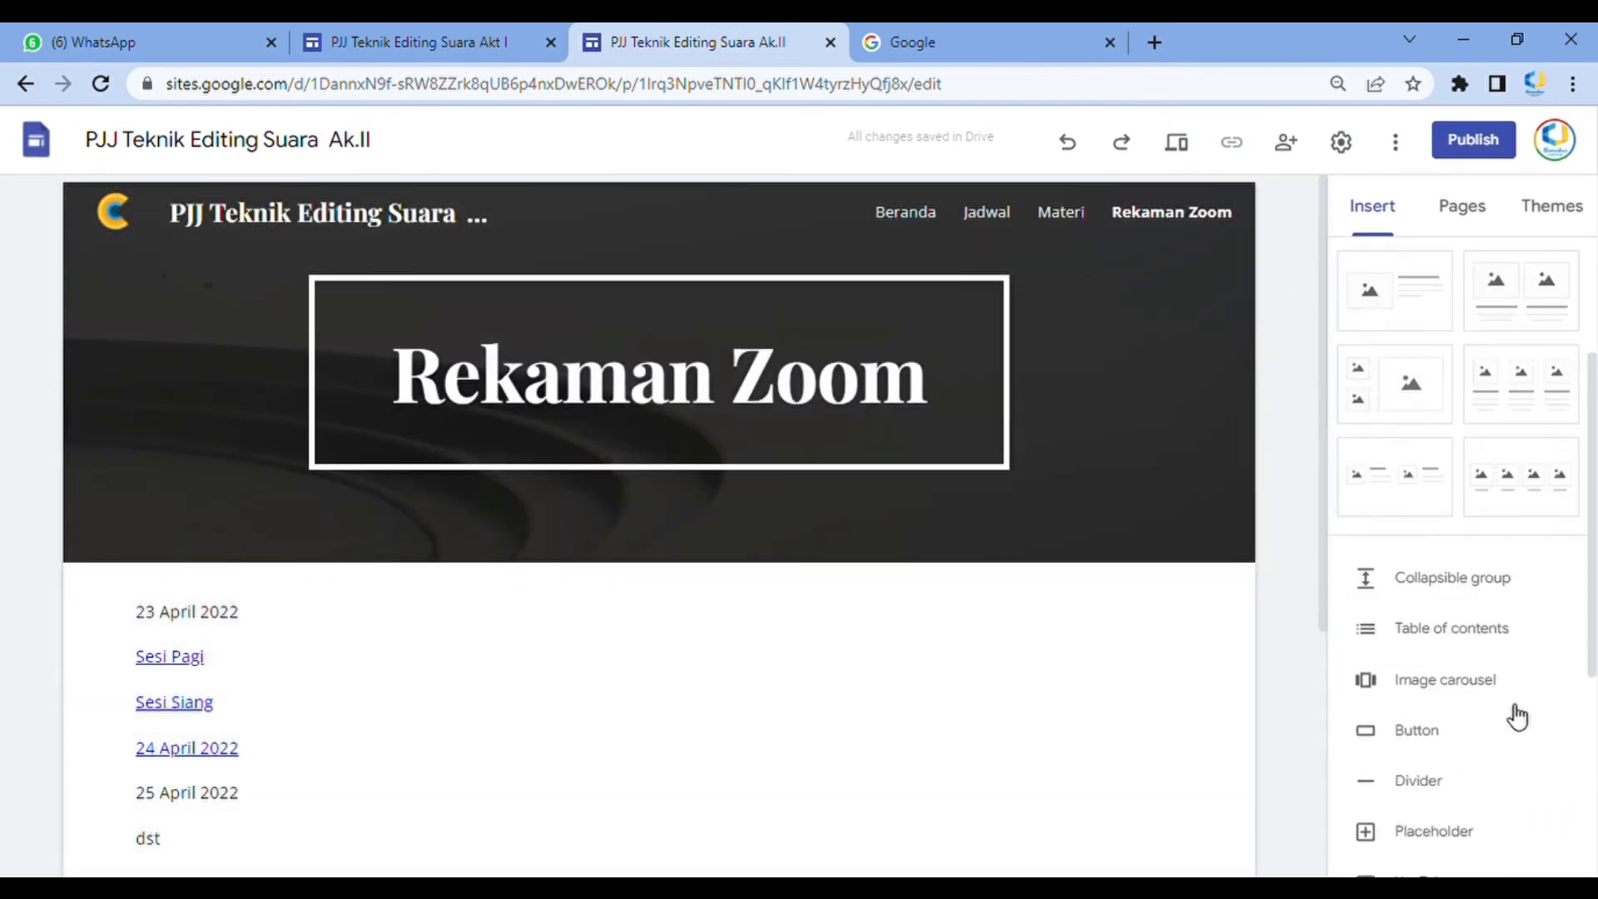
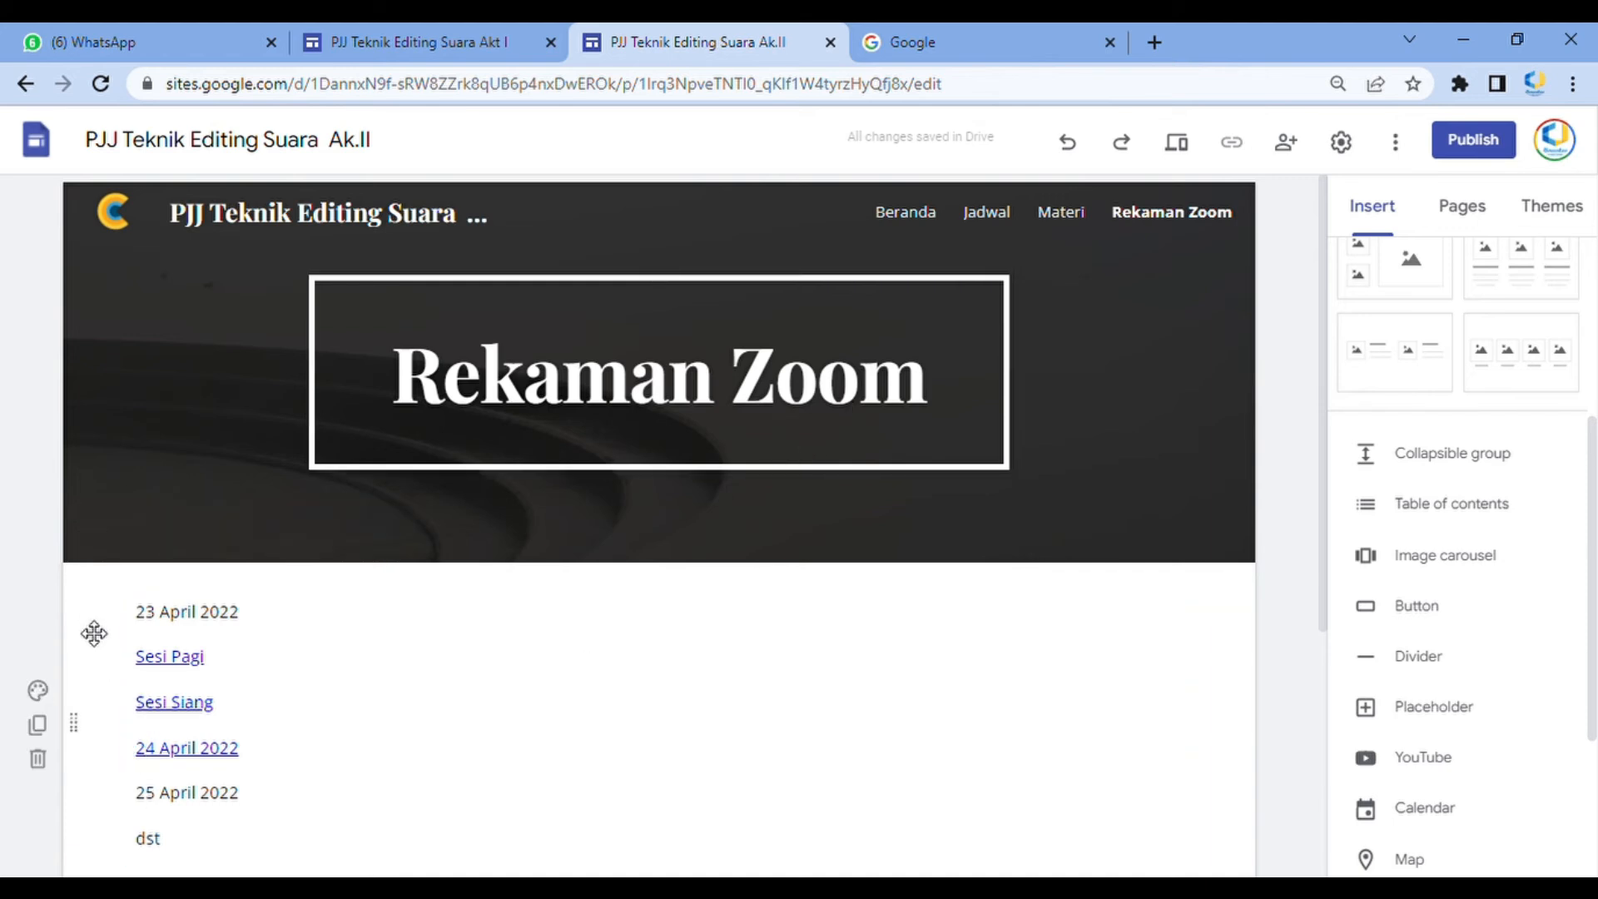
Publish the site under the web address pjjteknikeditingsuaraakii
click(1484, 140)
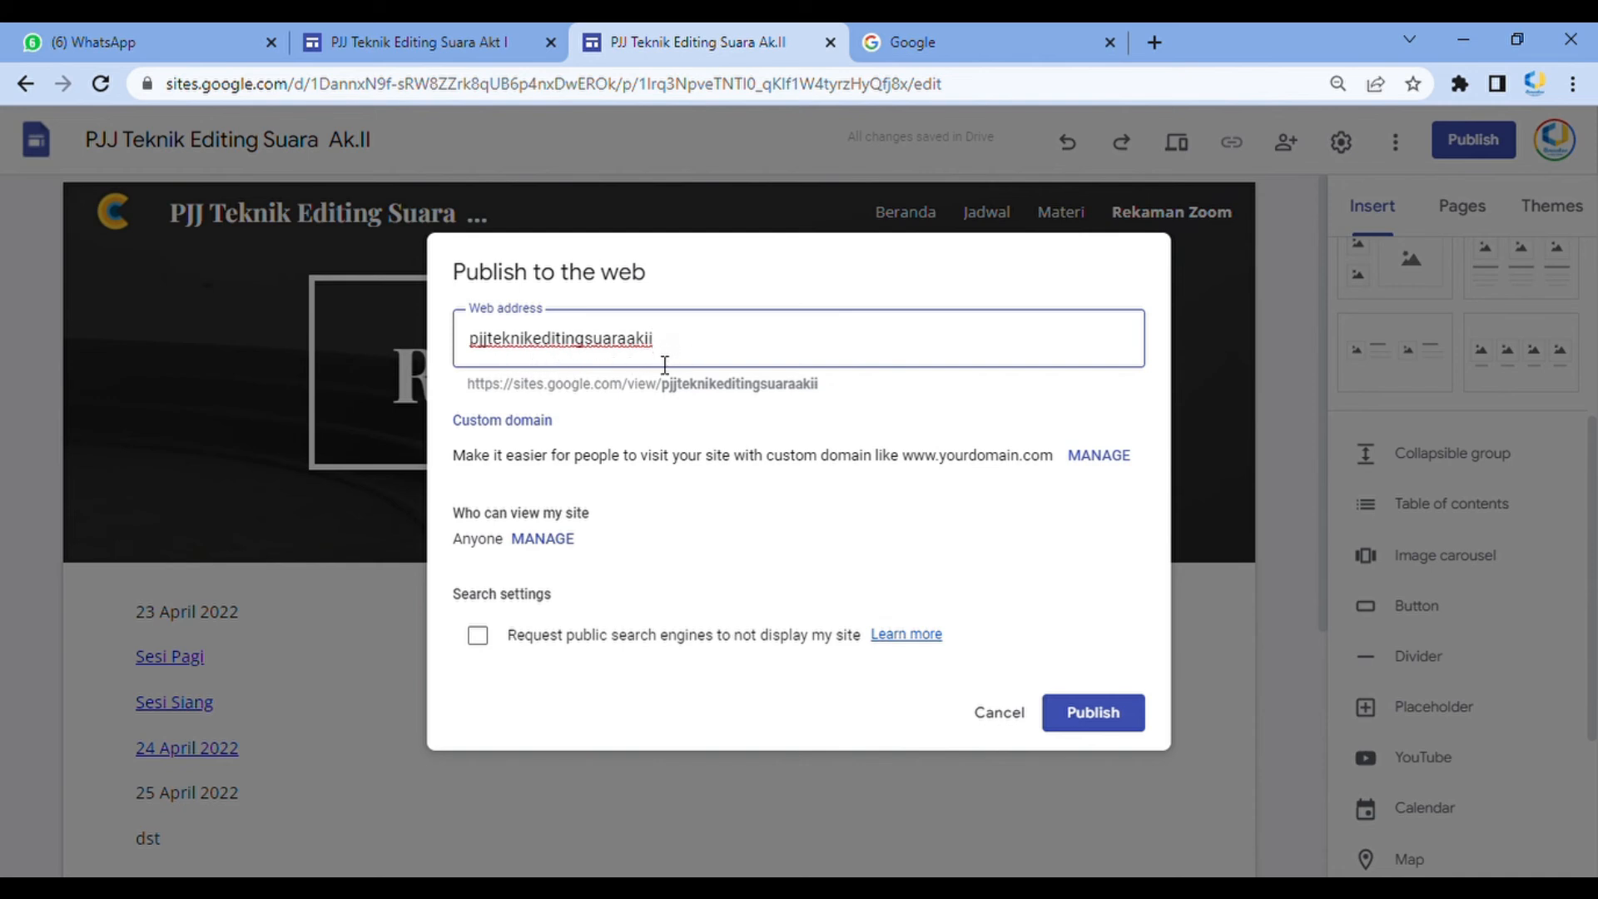
click(1114, 715)
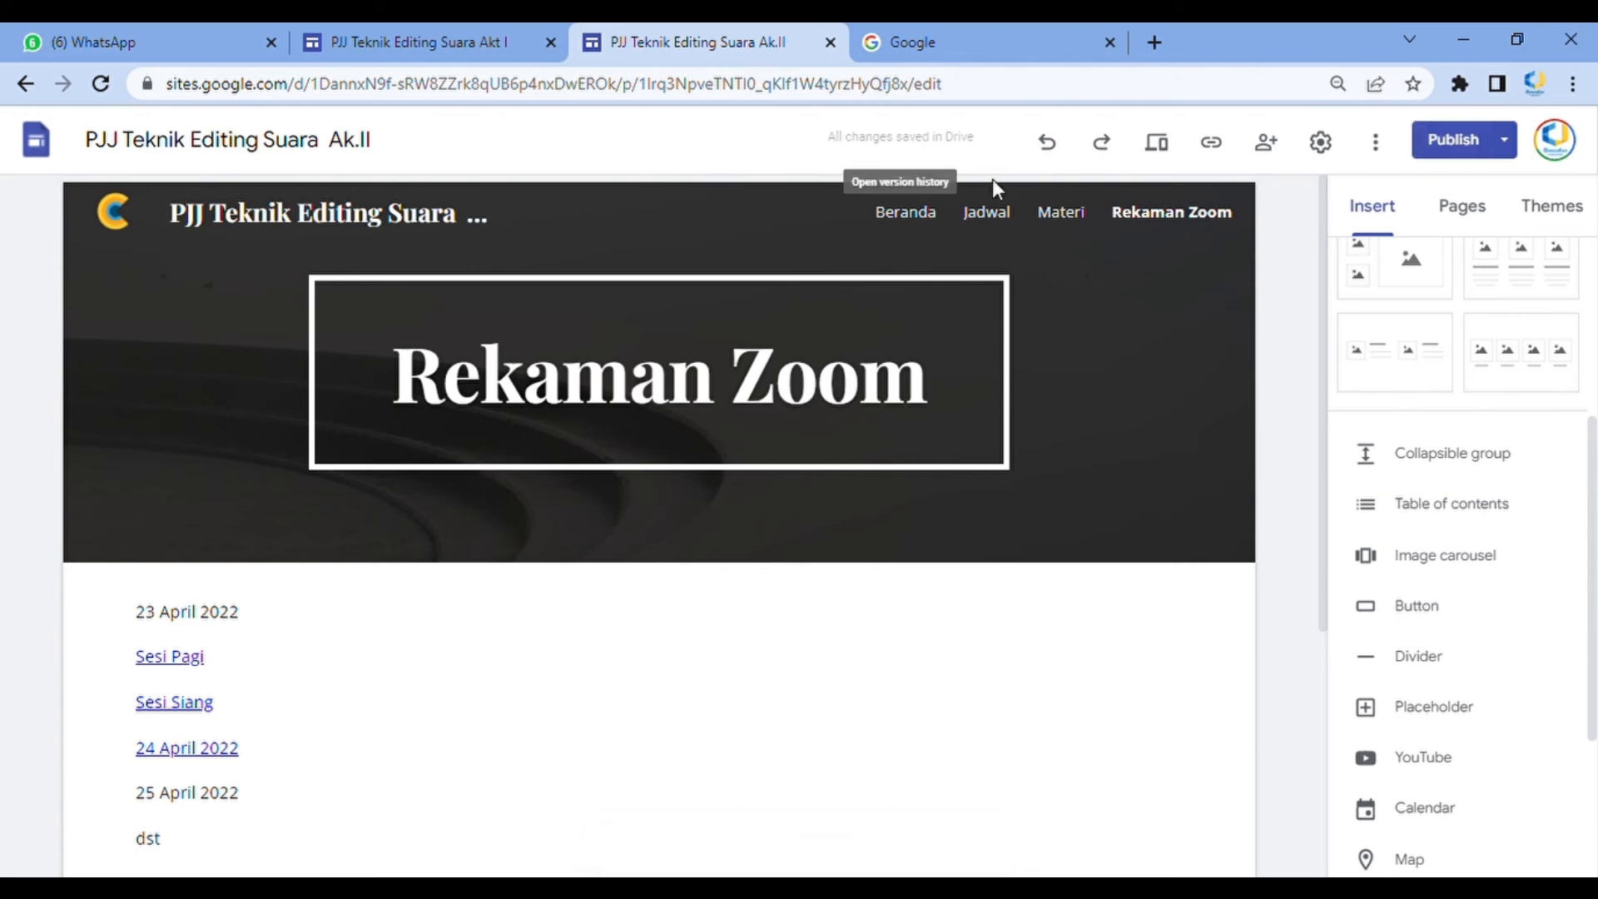
click(1376, 143)
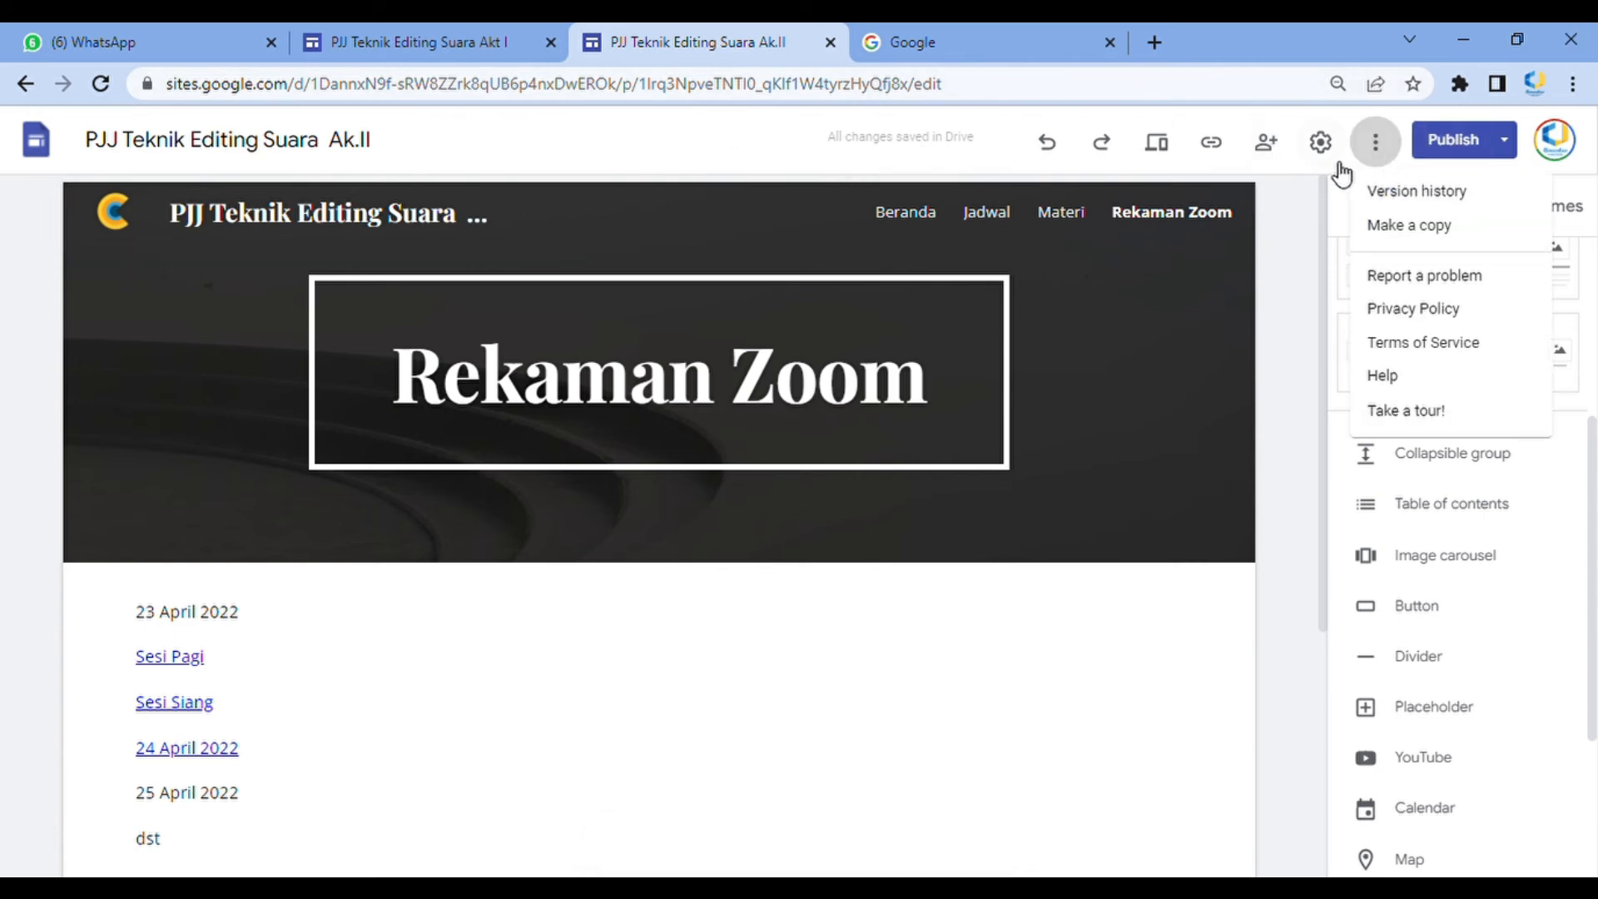
click(1227, 155)
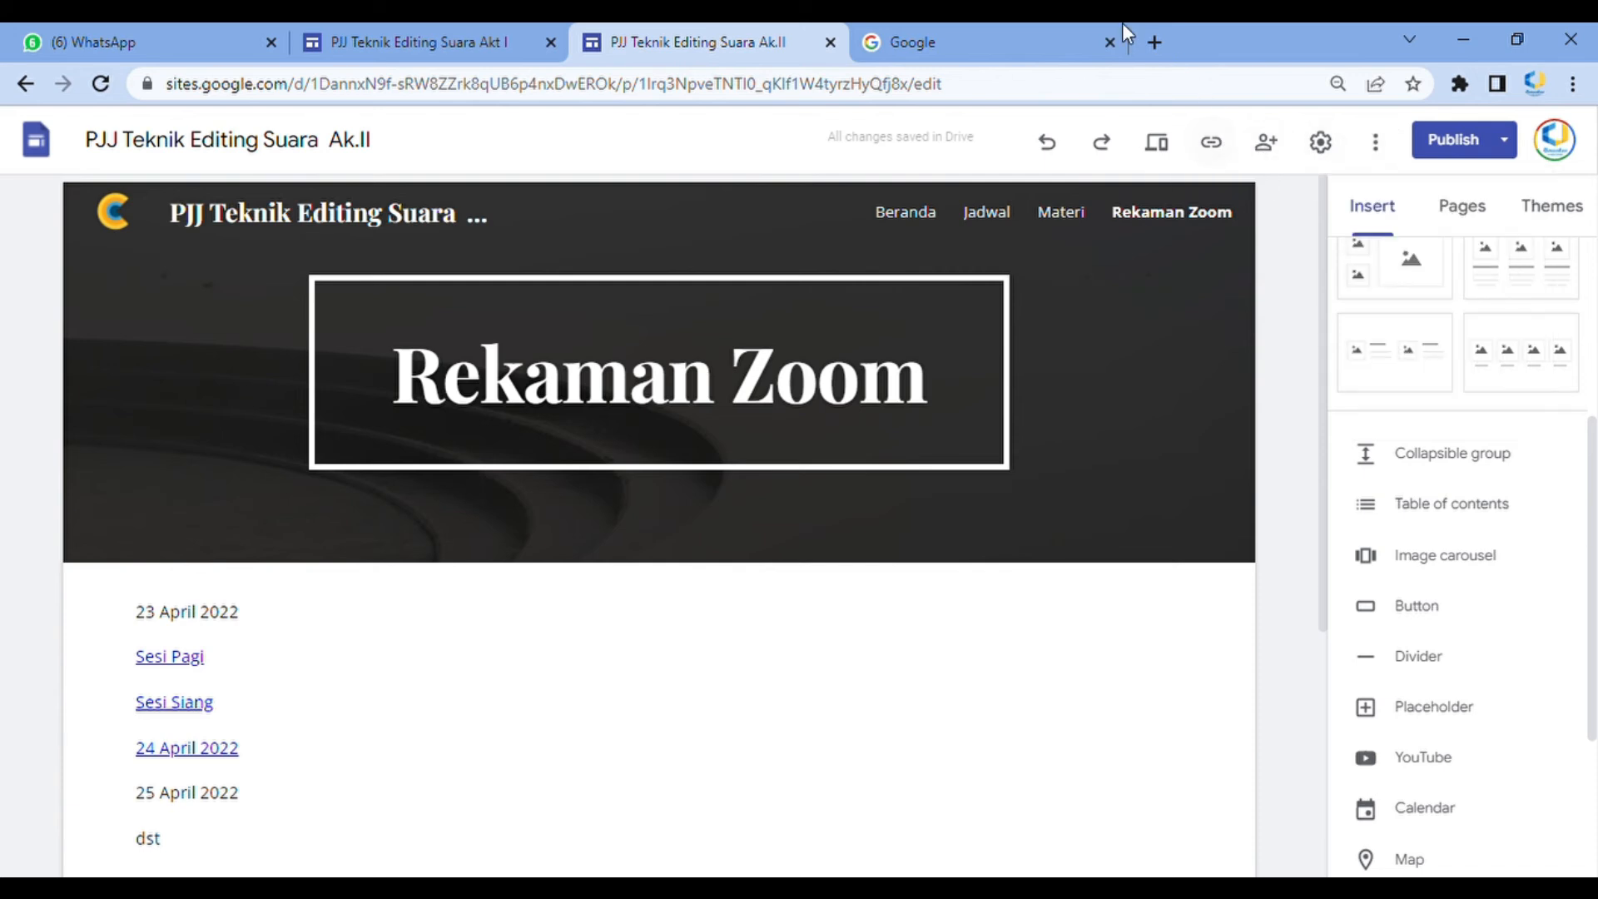
click(1036, 34)
click(606, 93)
click(666, 350)
text(Download virtual background, jadwal PJJ, dan KAP)
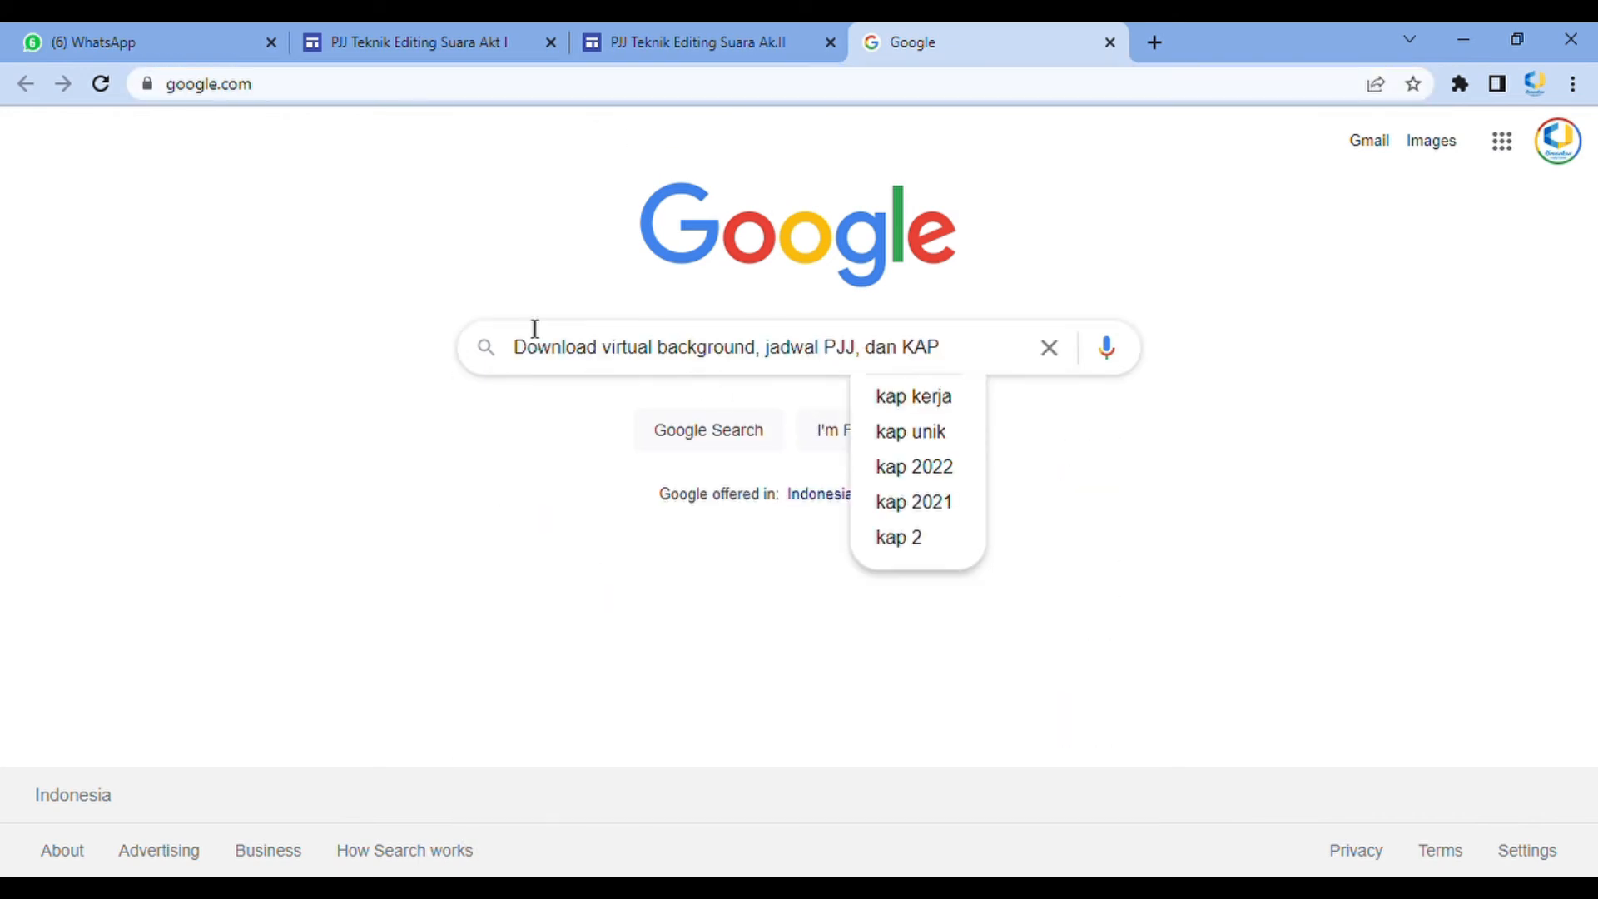
click(758, 31)
Copy the published site link and open it in the other browser tab
click(1210, 143)
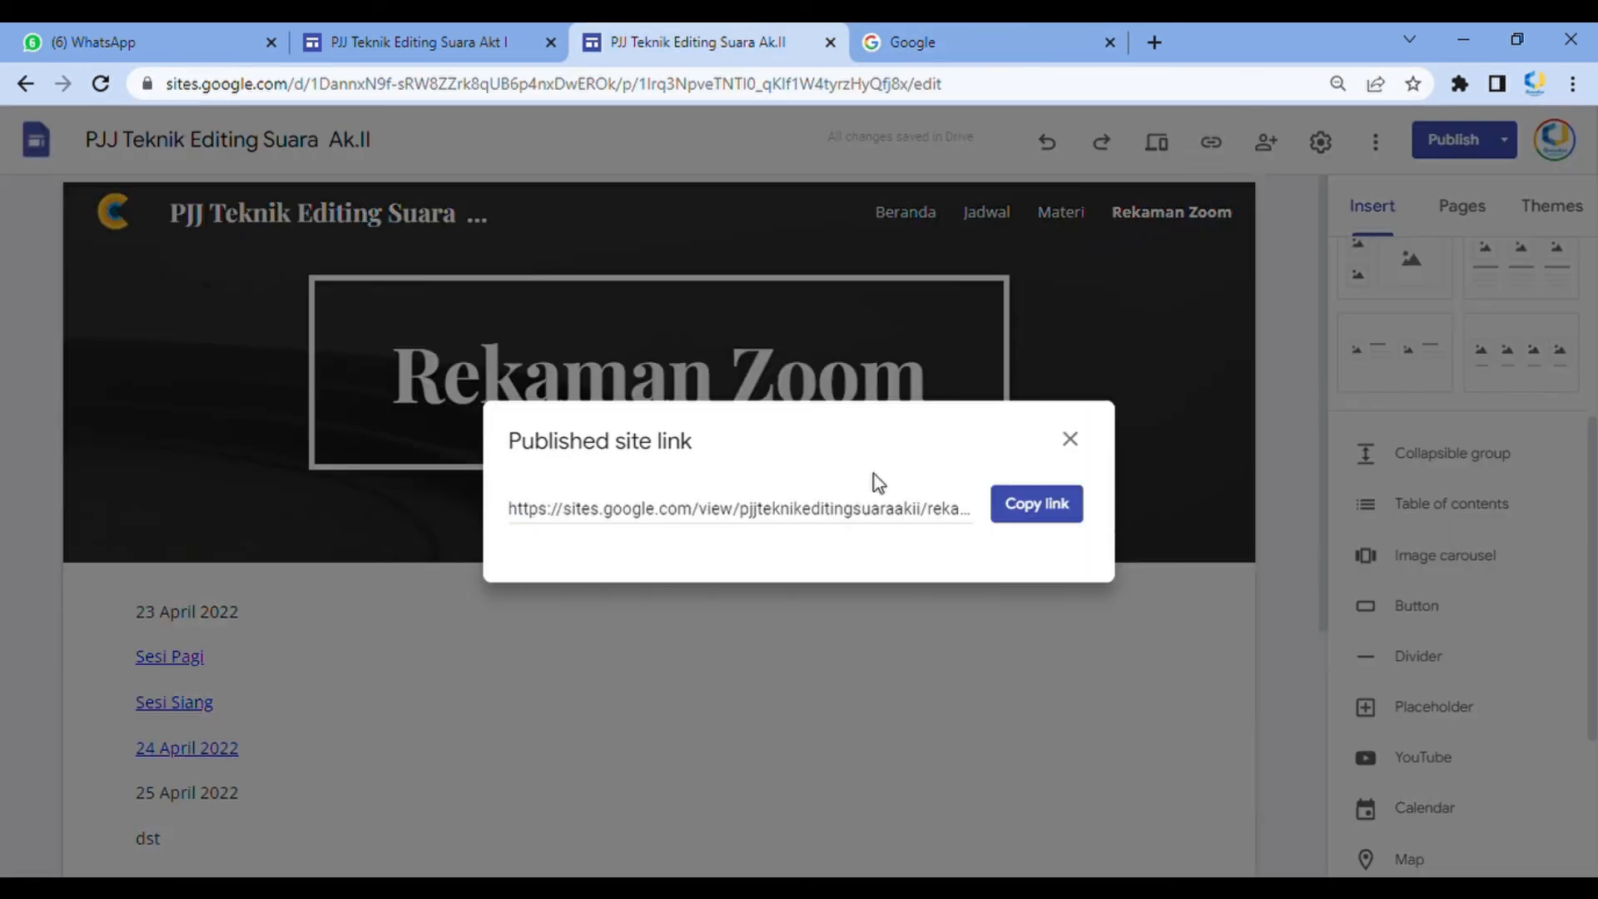
click(1034, 504)
click(973, 40)
click(624, 99)
key(ctrl+v)
key(Return)
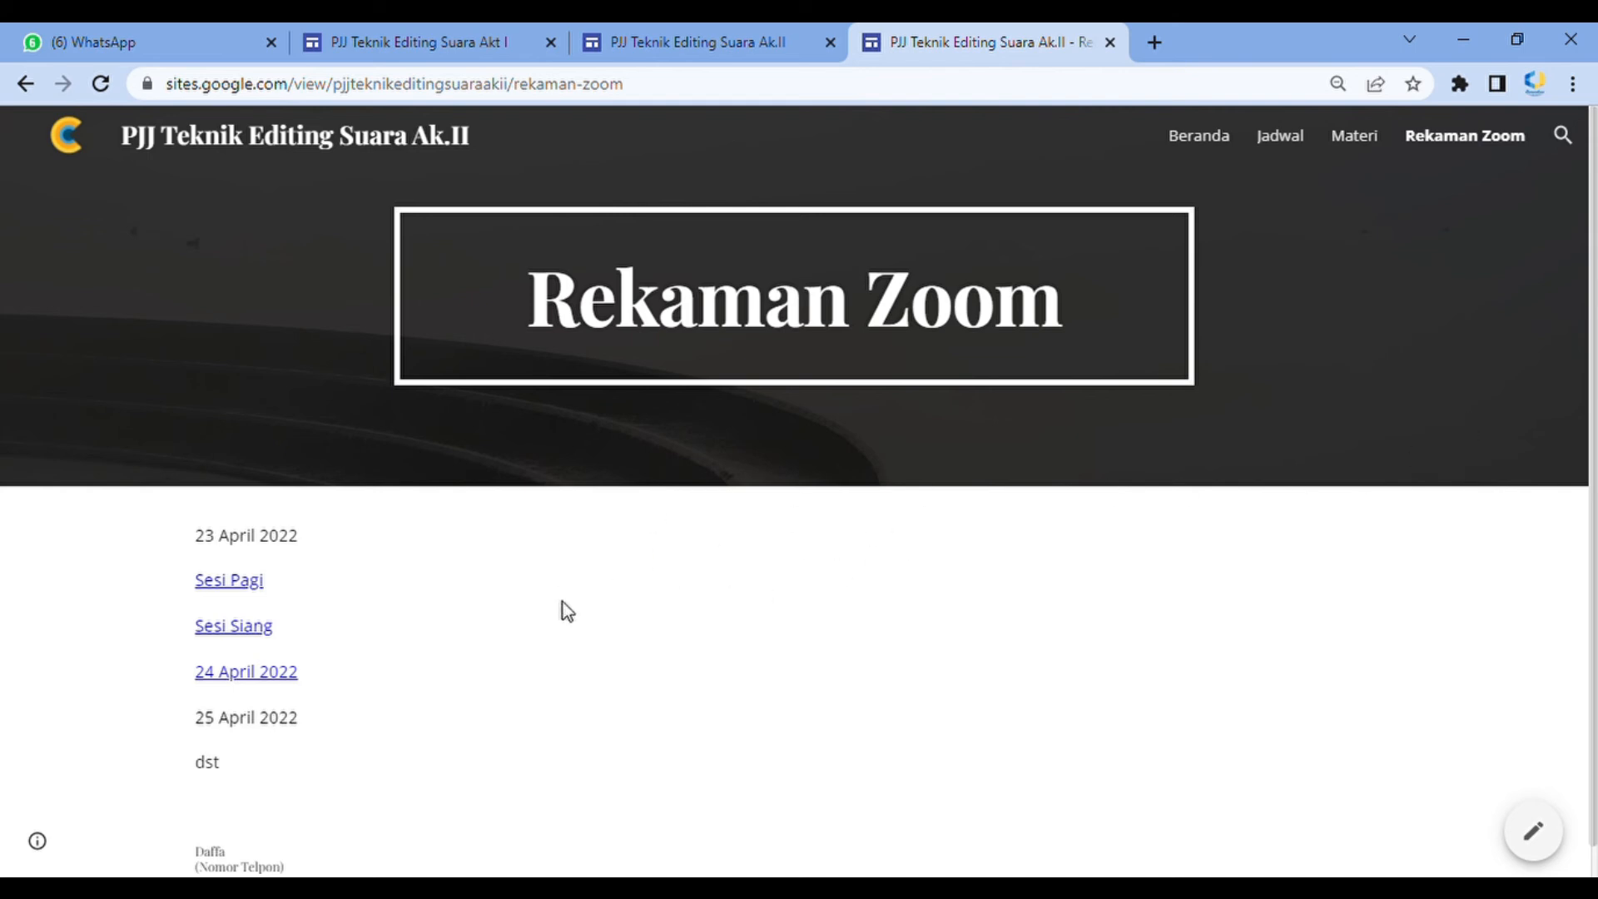
Browse the published site's Rekaman Zoom, Beranda and Jadwal pages
scroll(897, 623, down, 1)
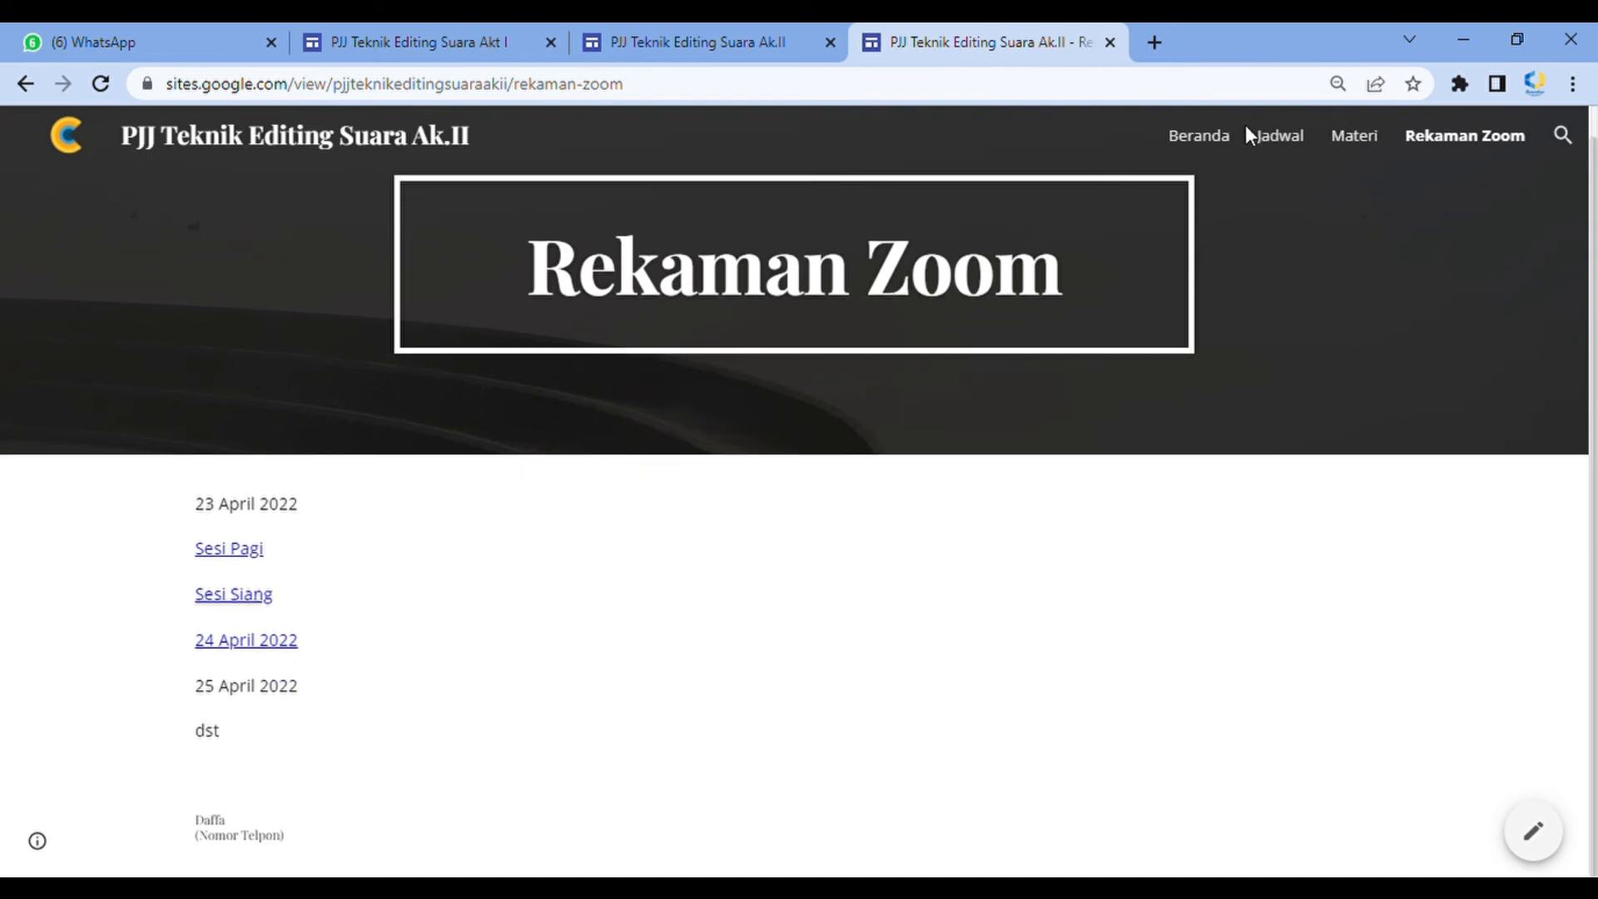
click(1231, 147)
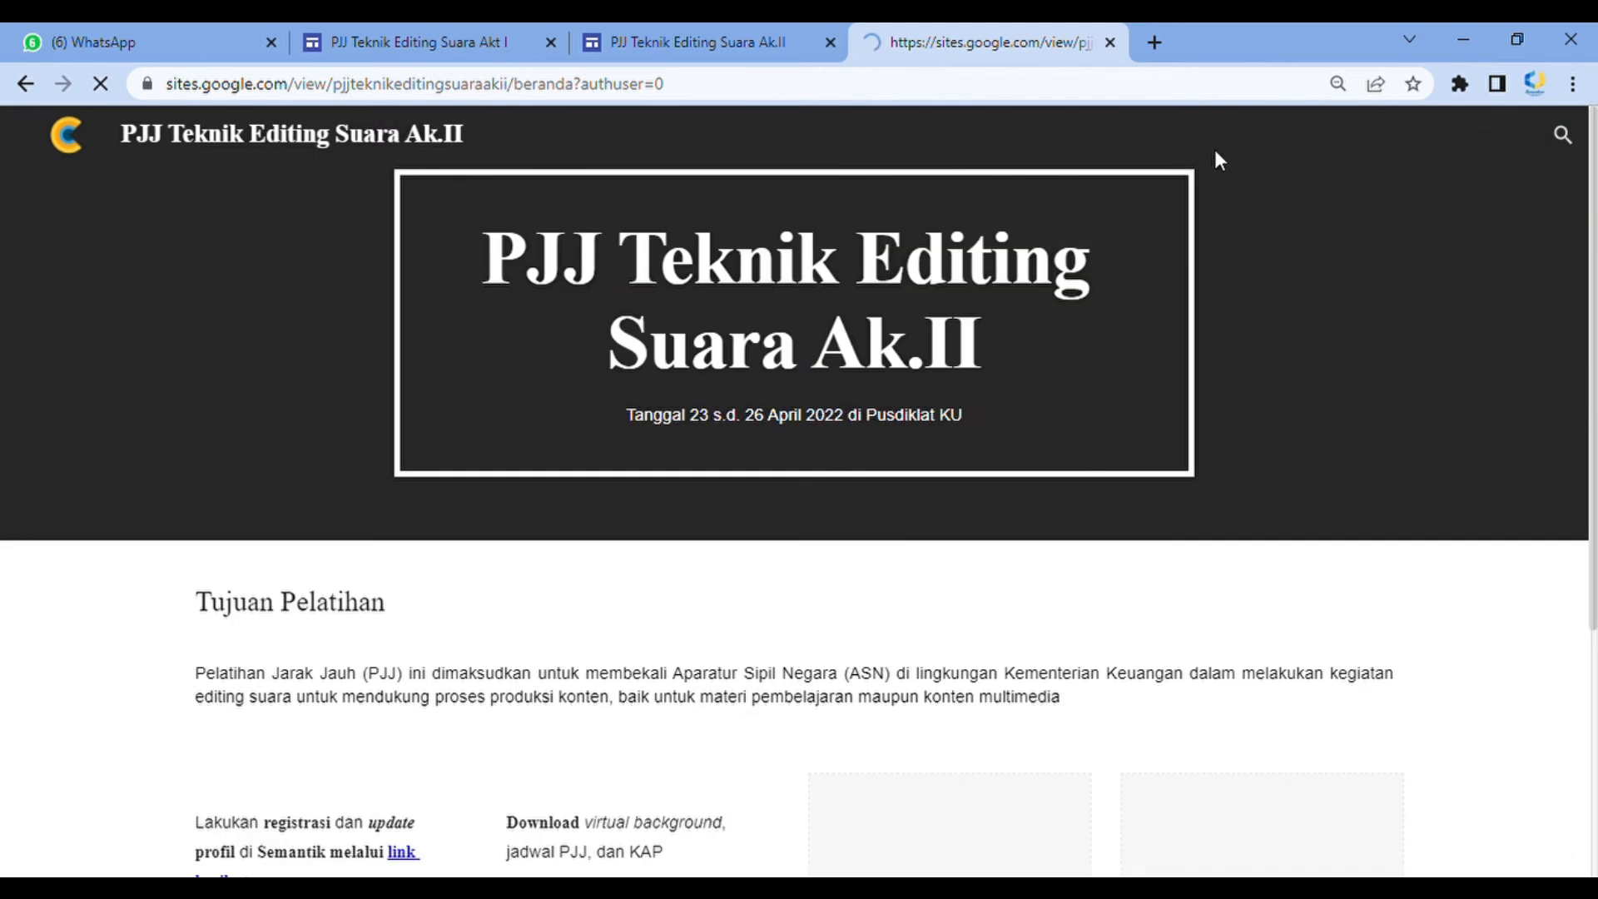
scroll(848, 400, down, 5)
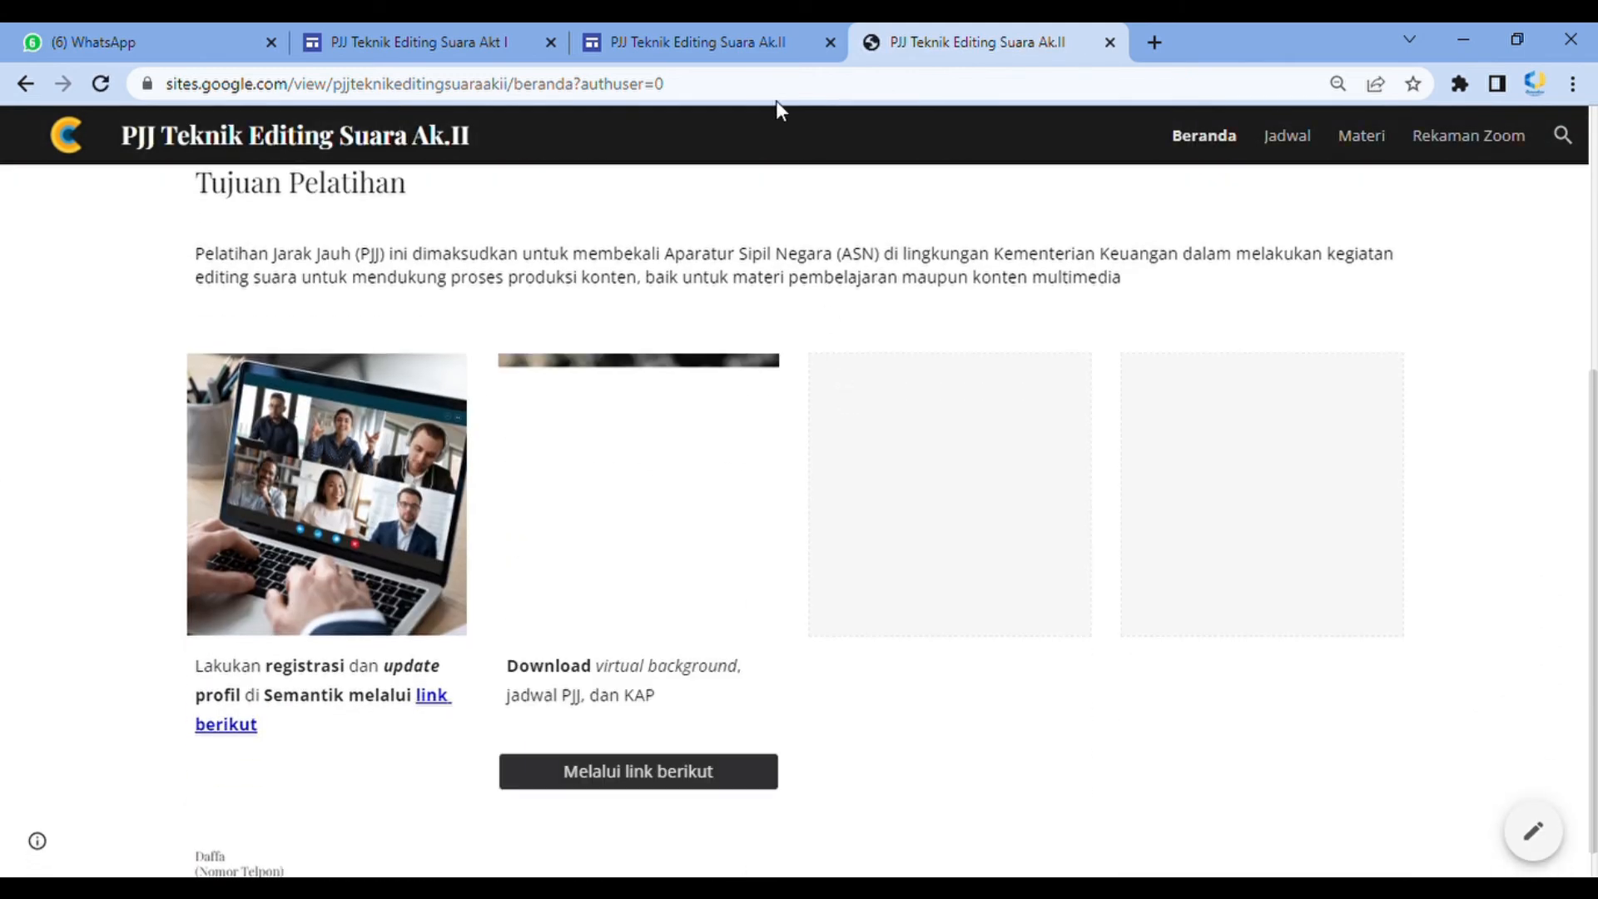
click(753, 33)
click(994, 37)
scroll(1002, 378, down, 1)
scroll(1004, 400, up, 5)
scroll(1007, 400, up, 2)
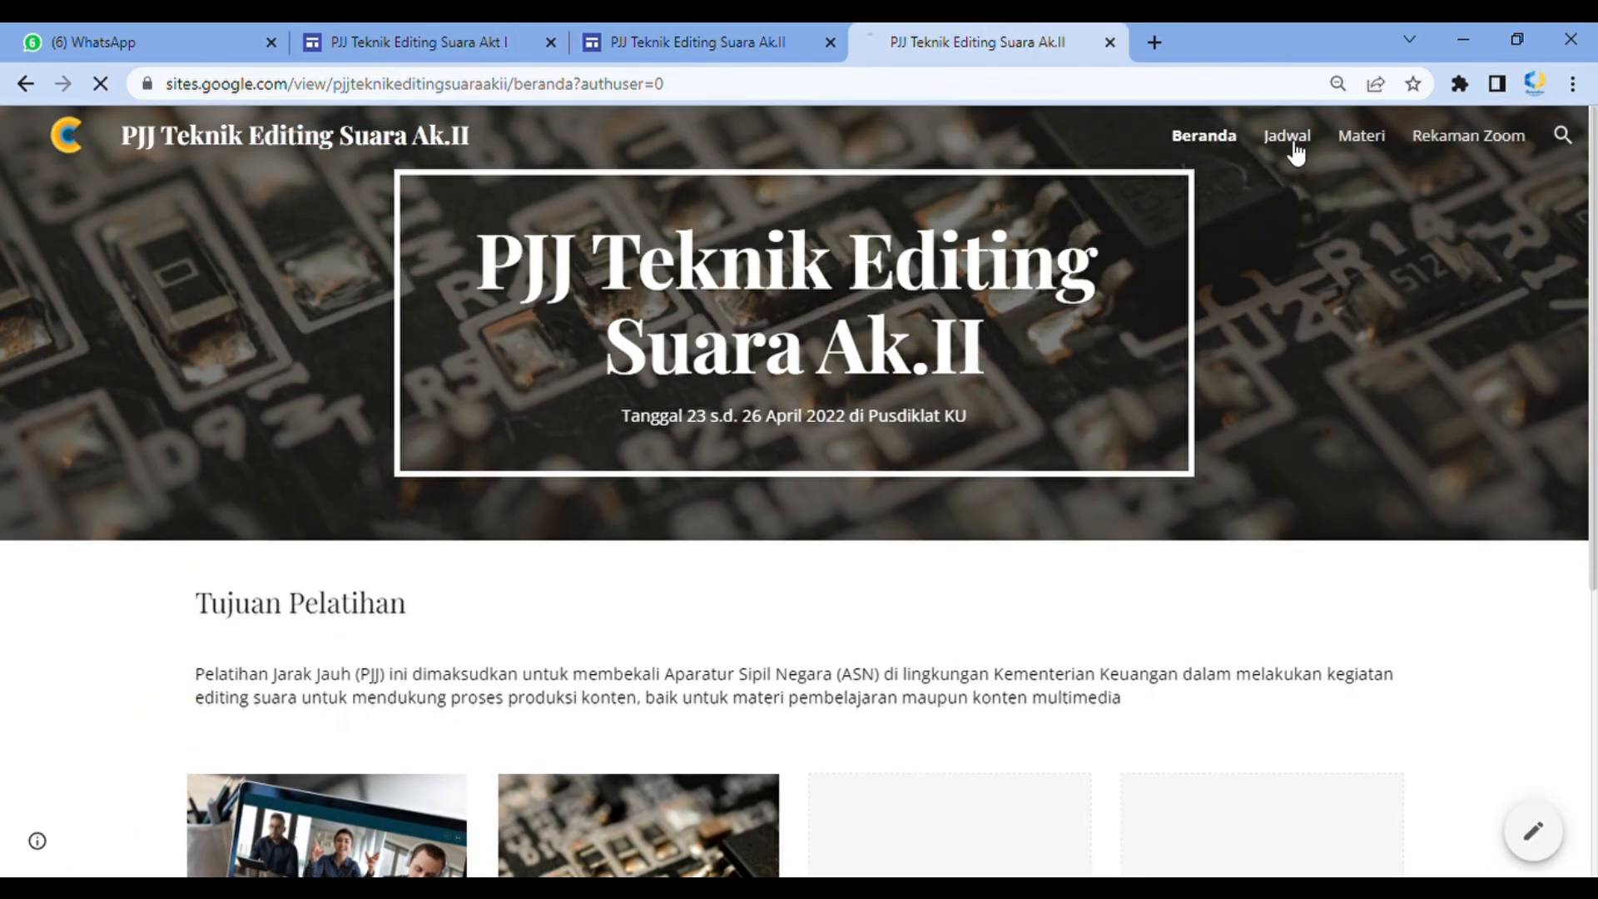
click(1289, 138)
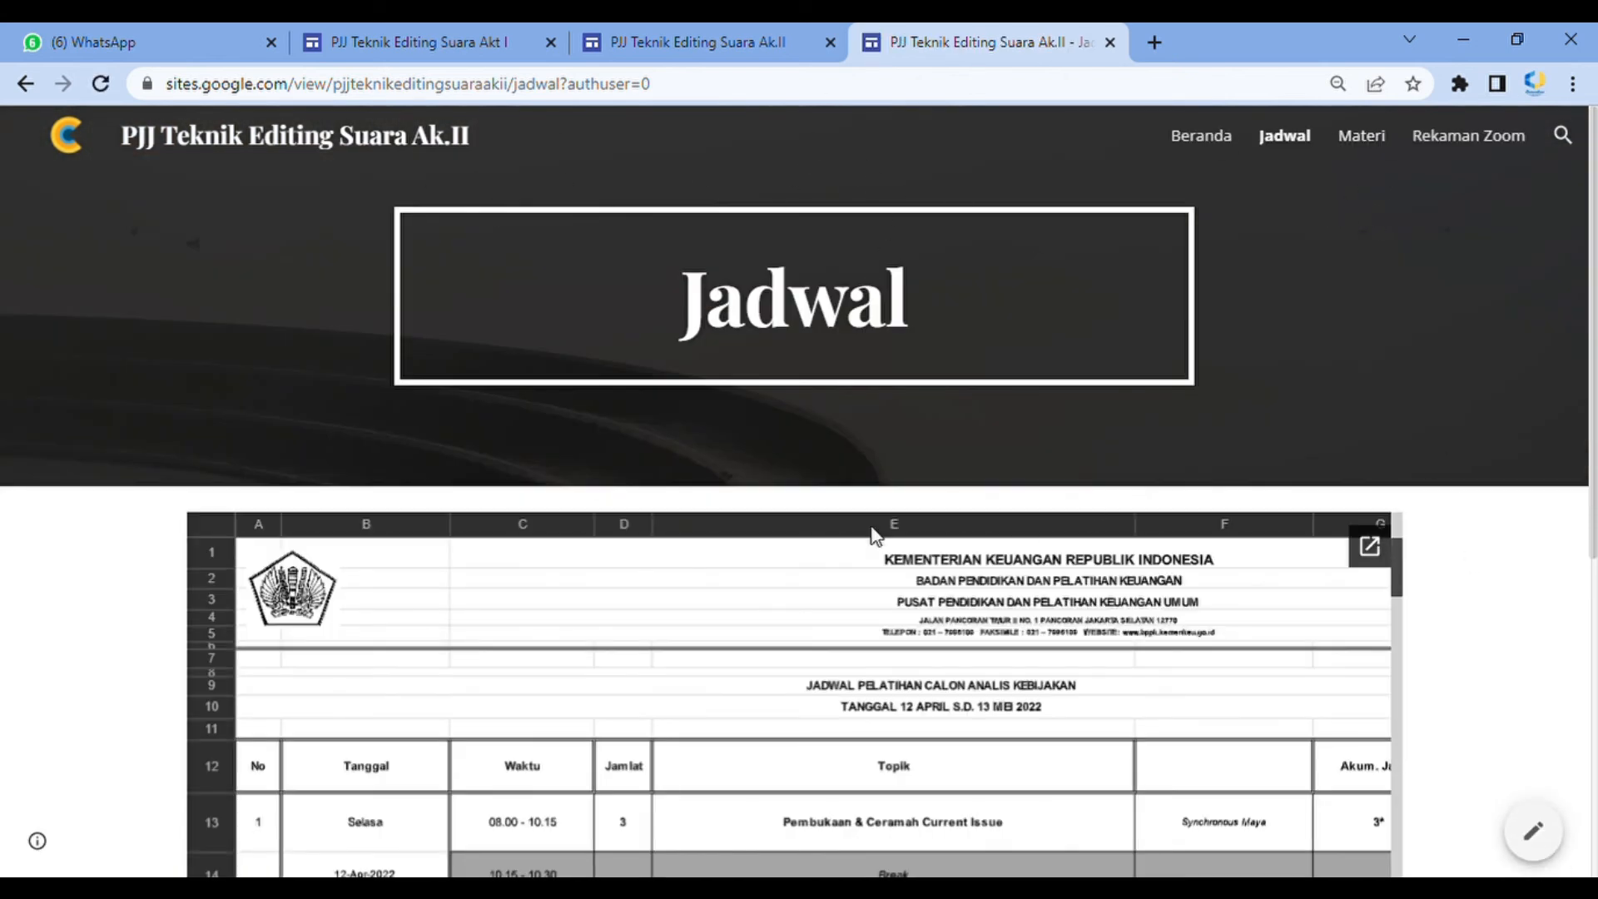
Add Sesi Pagi and Sesi Siang lines under 25 April 2022 on the Rekaman Zoom page
click(729, 25)
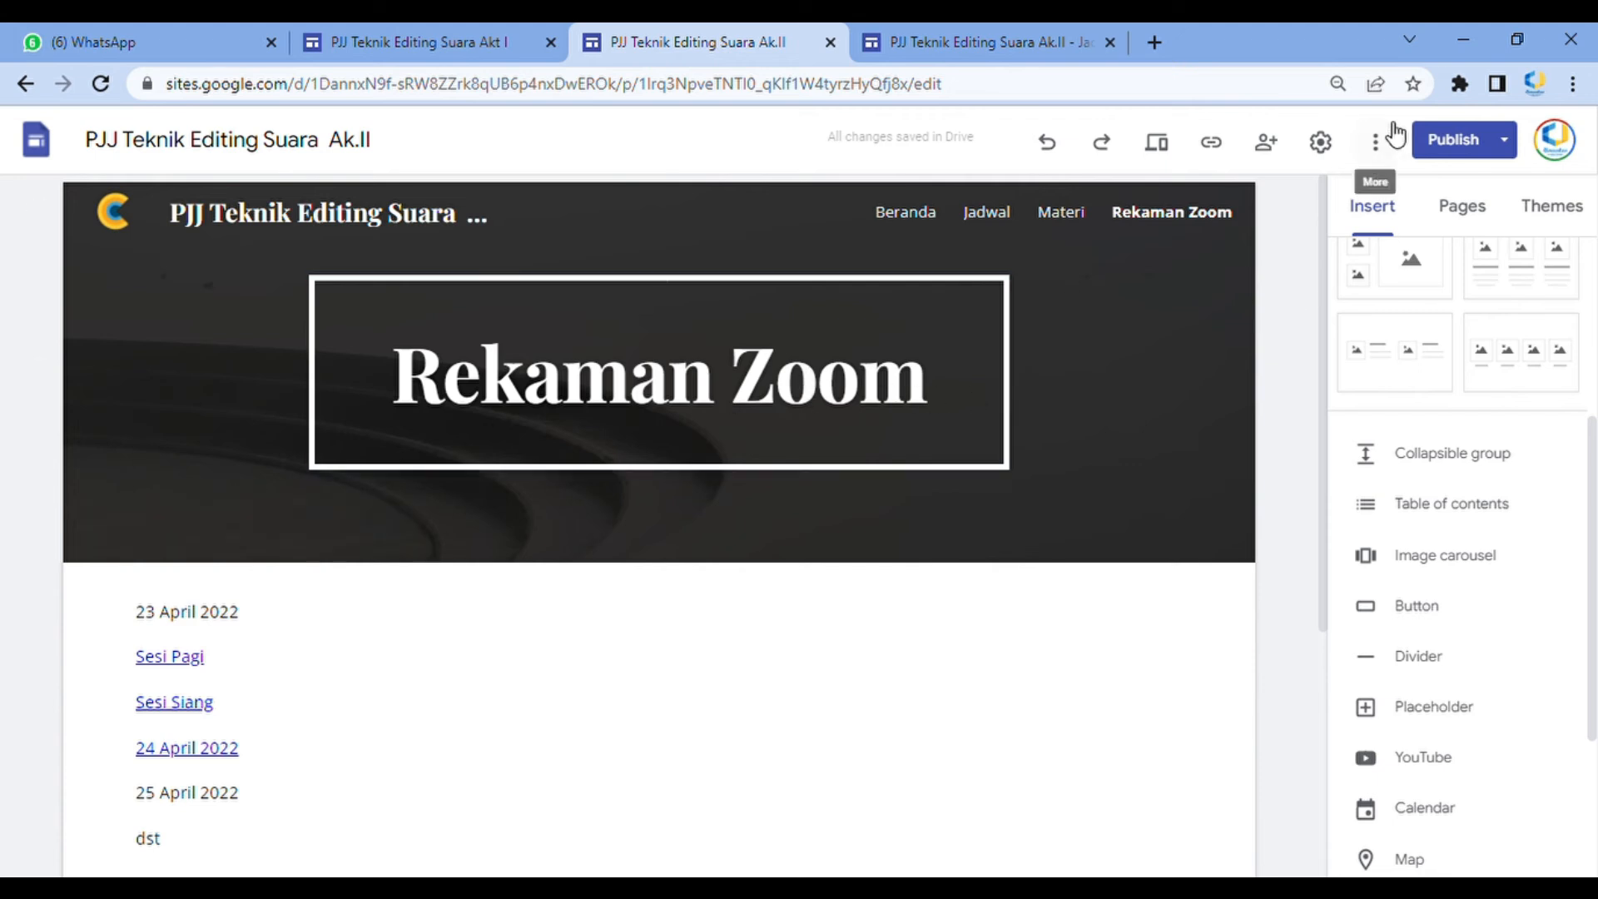
click(1045, 35)
click(666, 25)
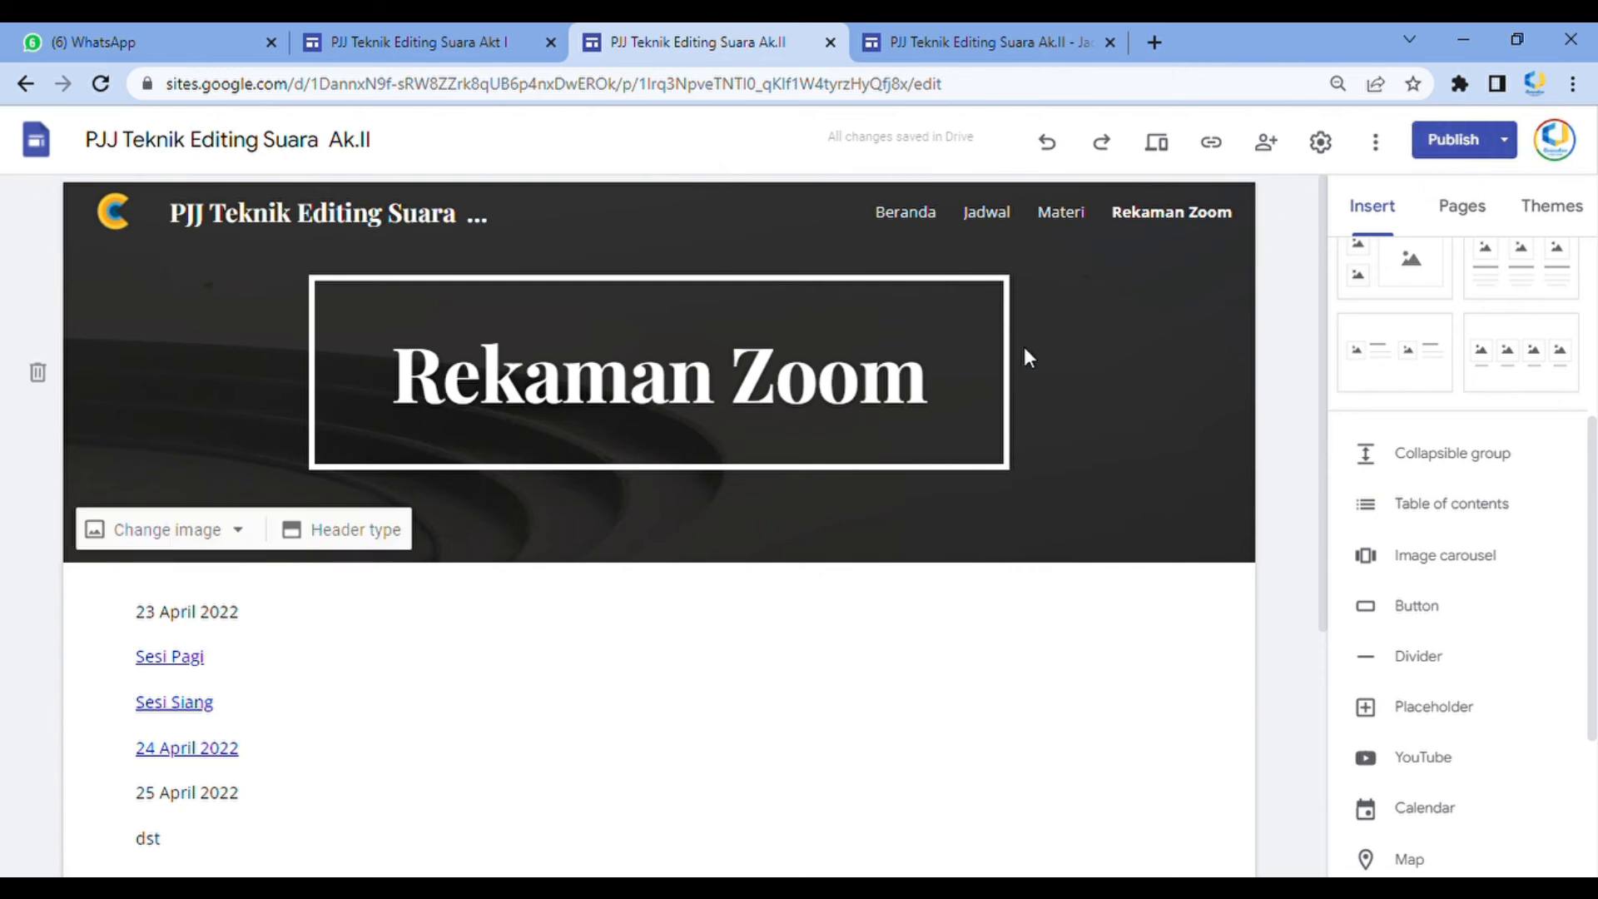
scroll(635, 557, down, 5)
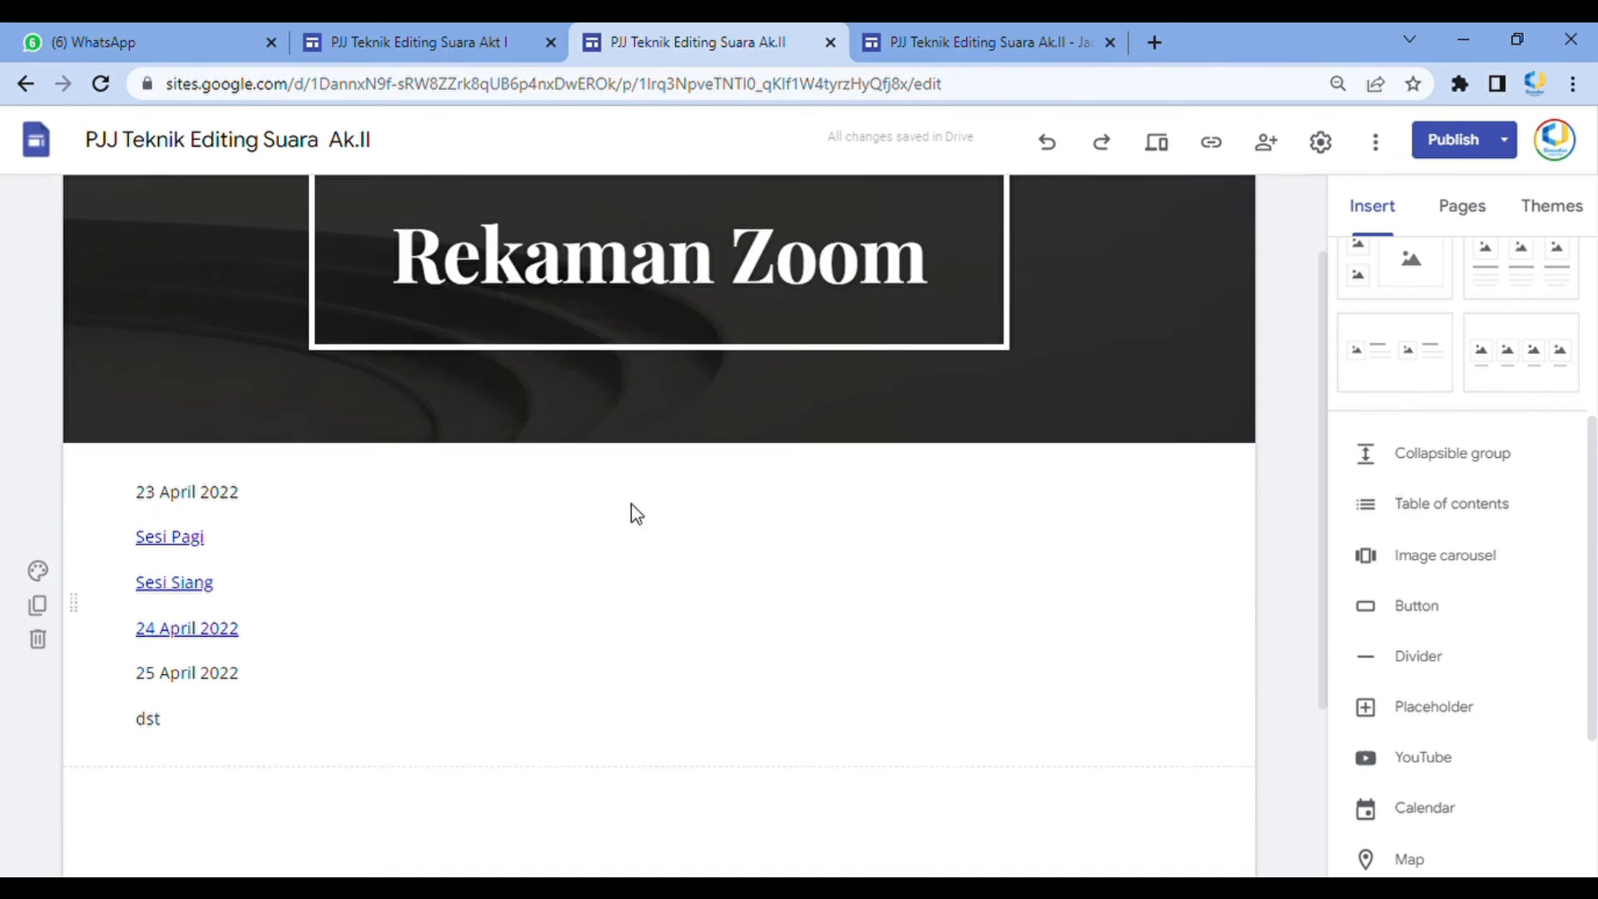
click(282, 466)
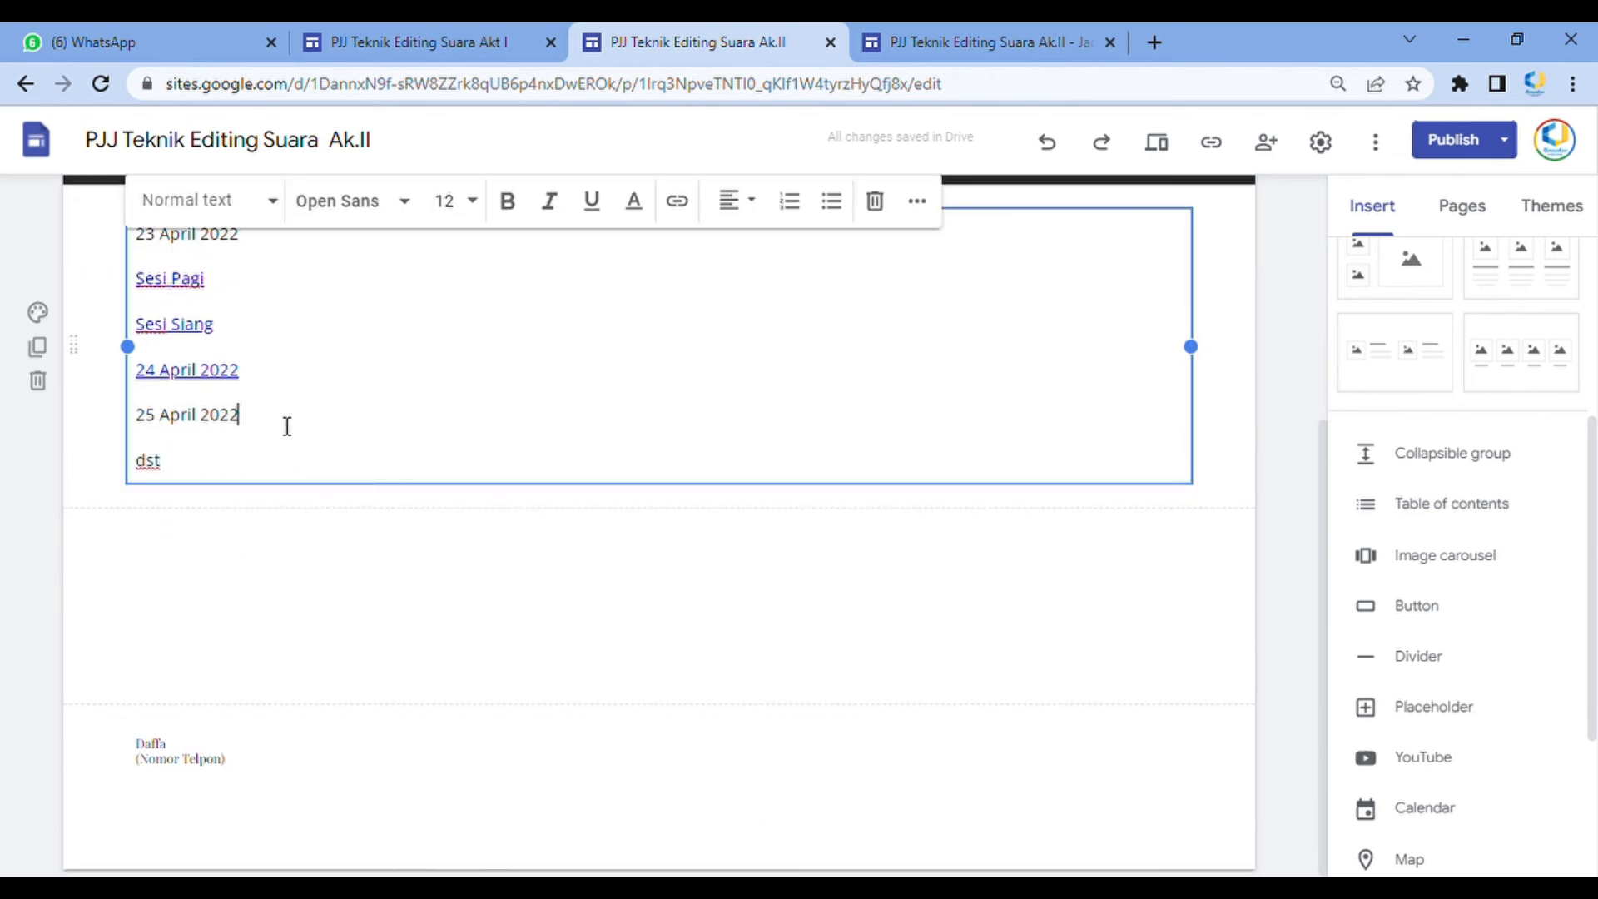
key(Home)
key(Return)
text(Se)
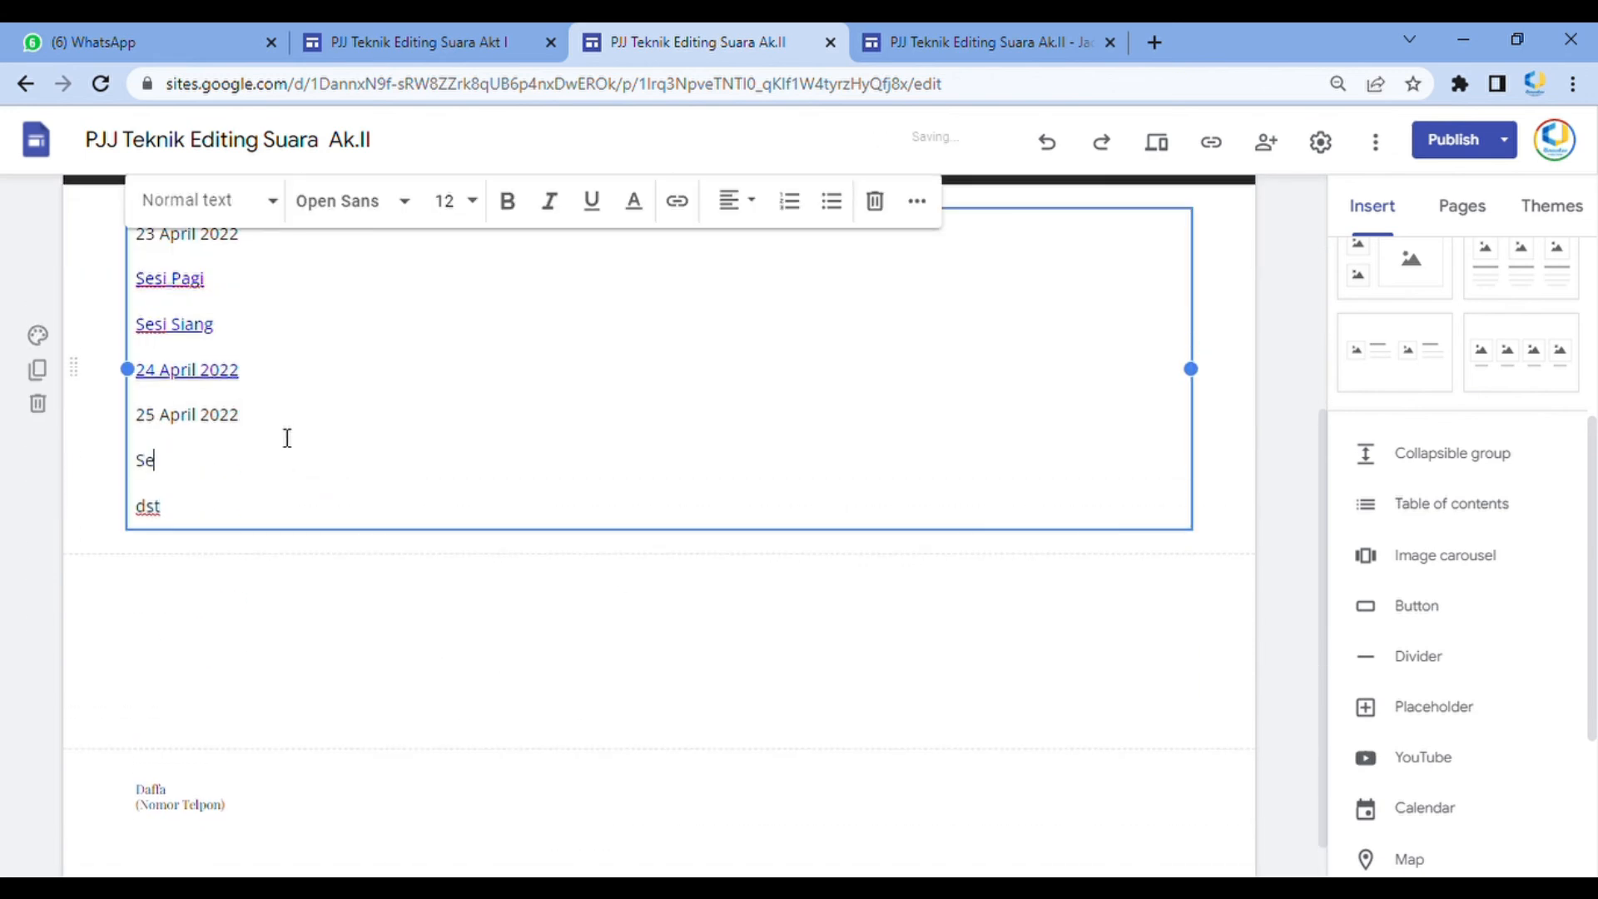
key(Return)
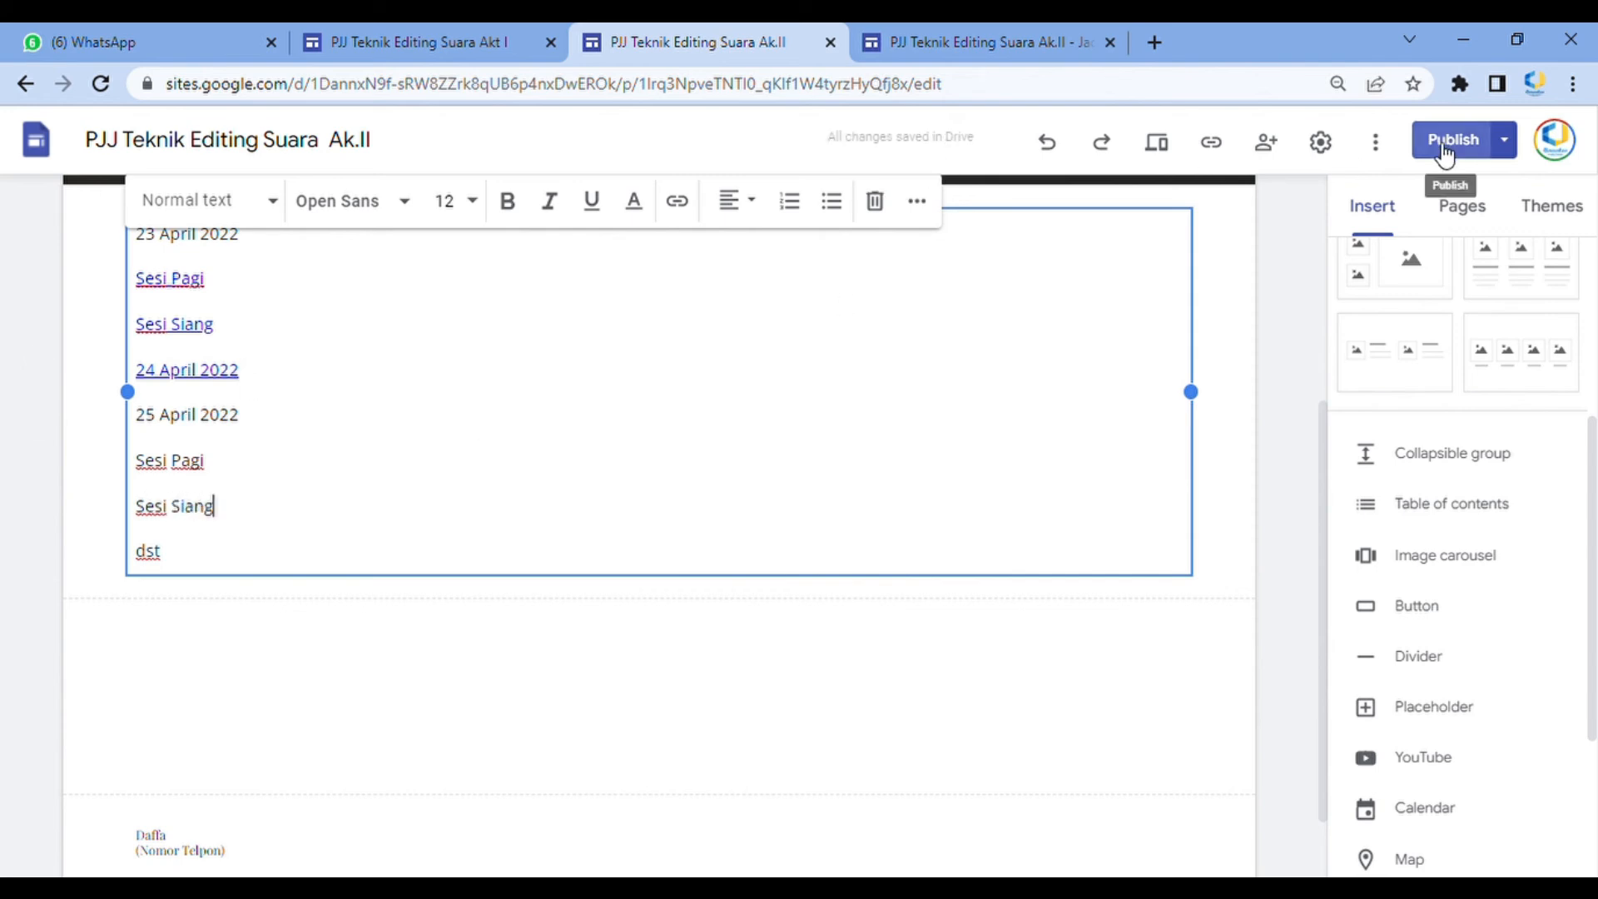
click(1294, 394)
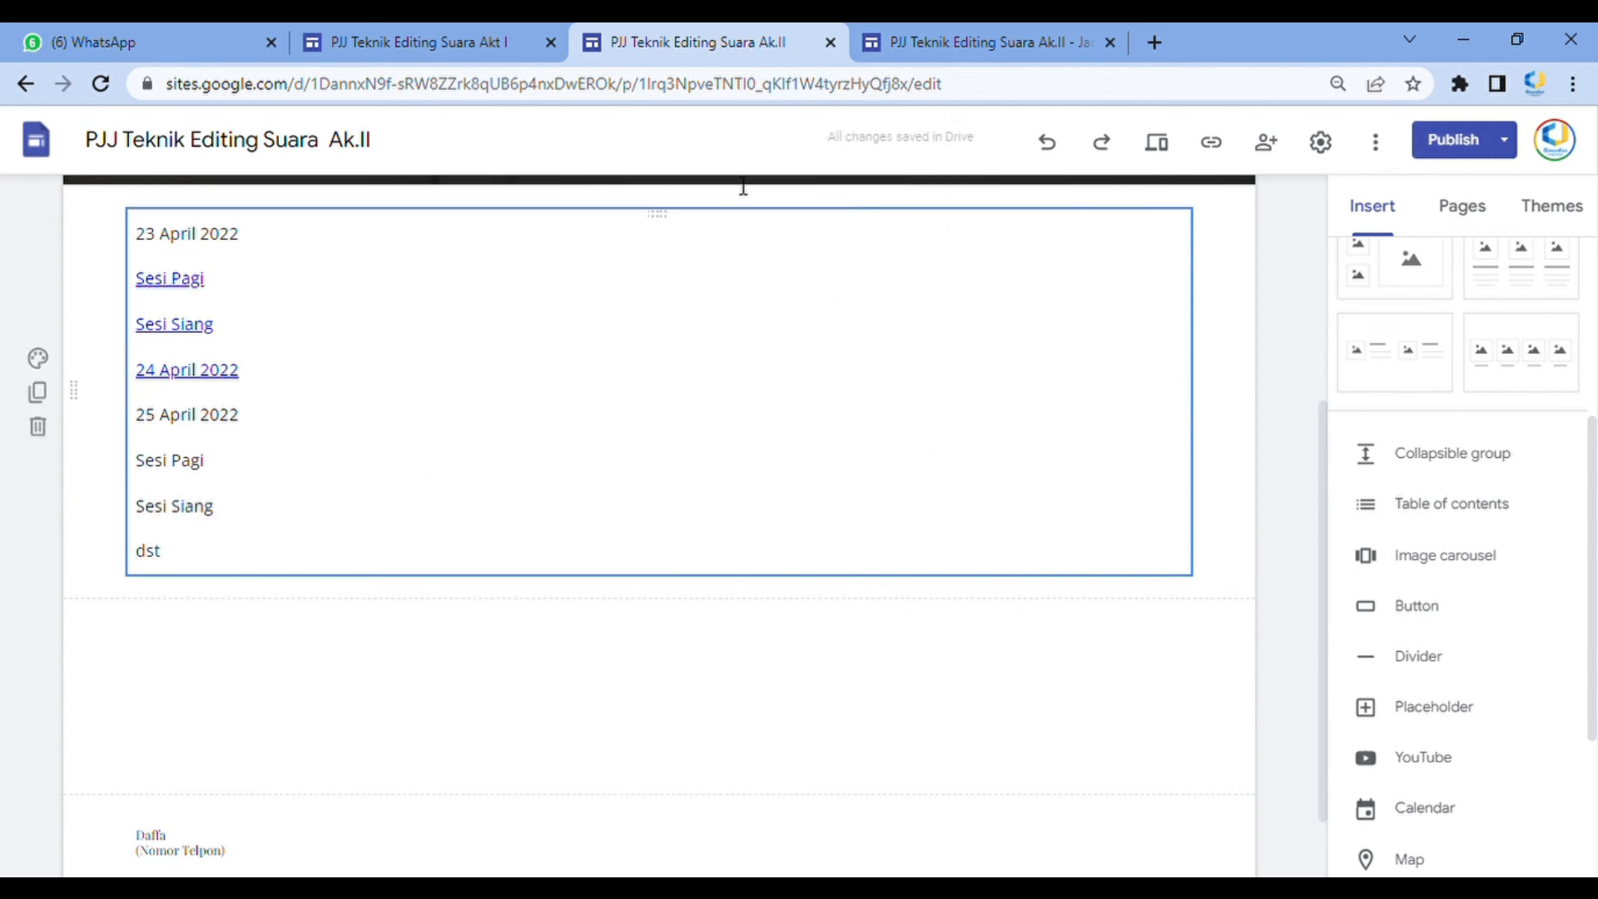
Review the Rekaman Zoom draft changes against the published version and publish the site
scroll(619, 532, up, 5)
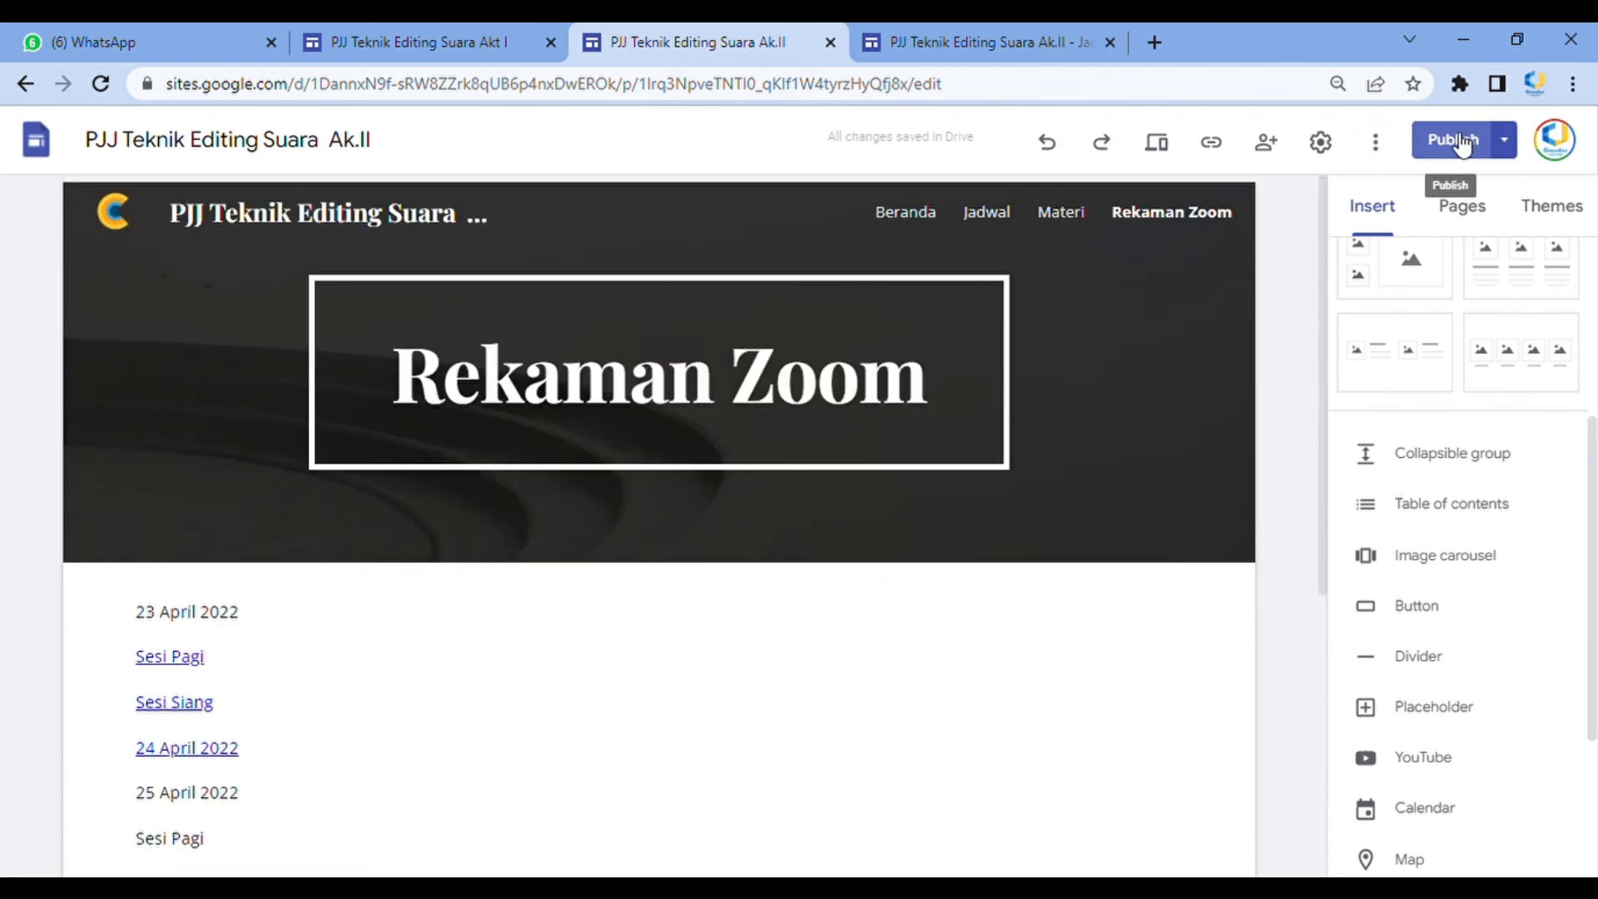
scroll(974, 501, down, 3)
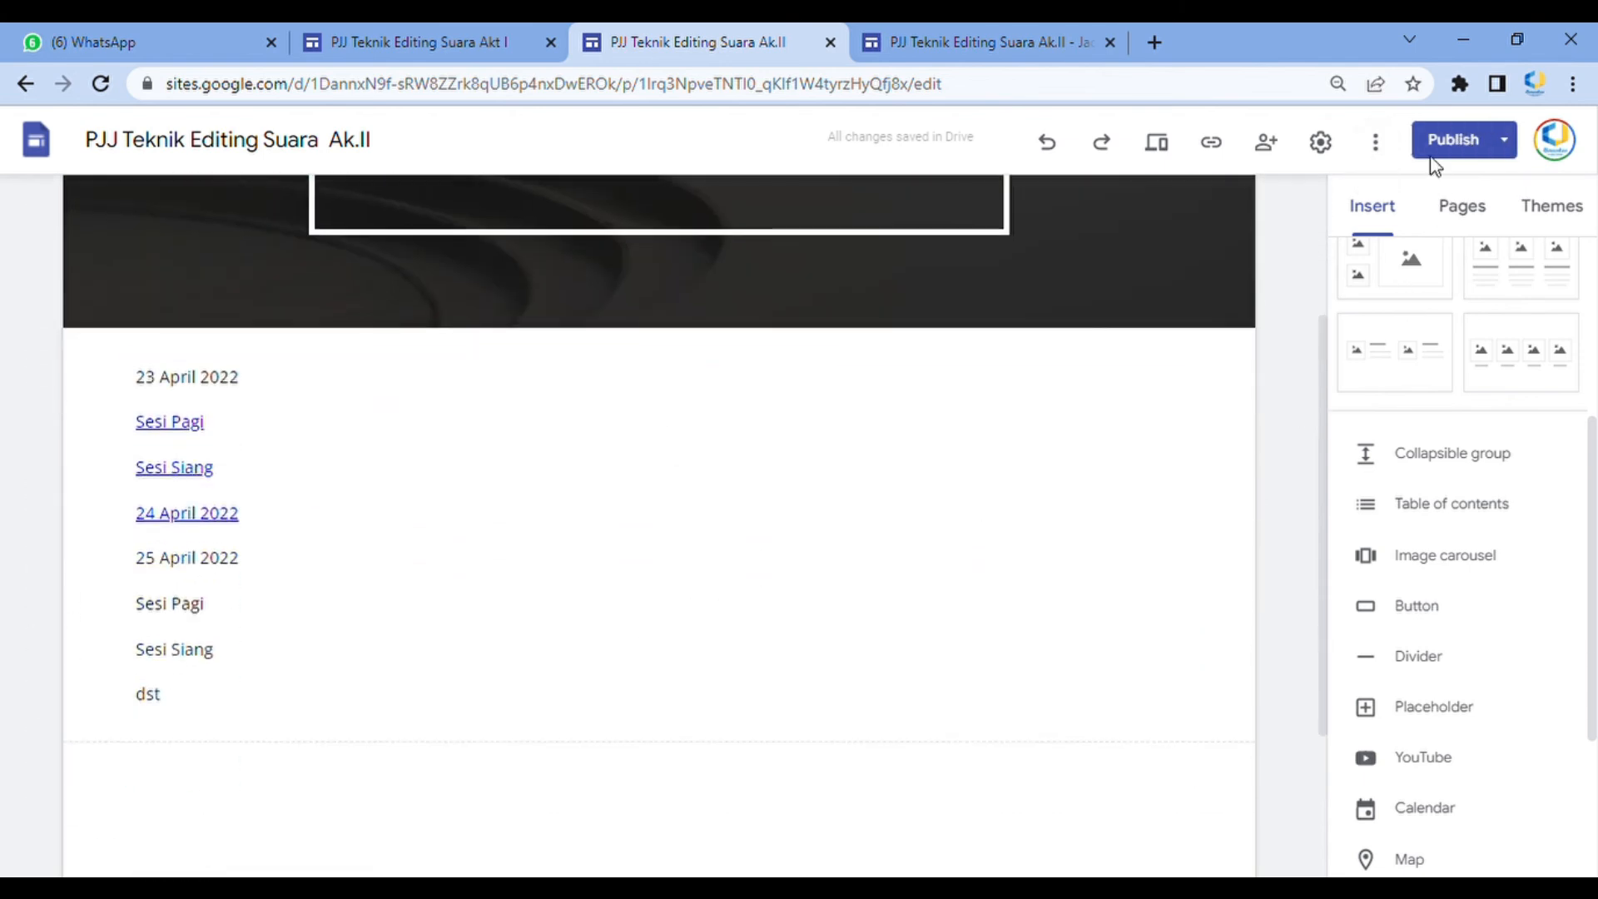
click(988, 42)
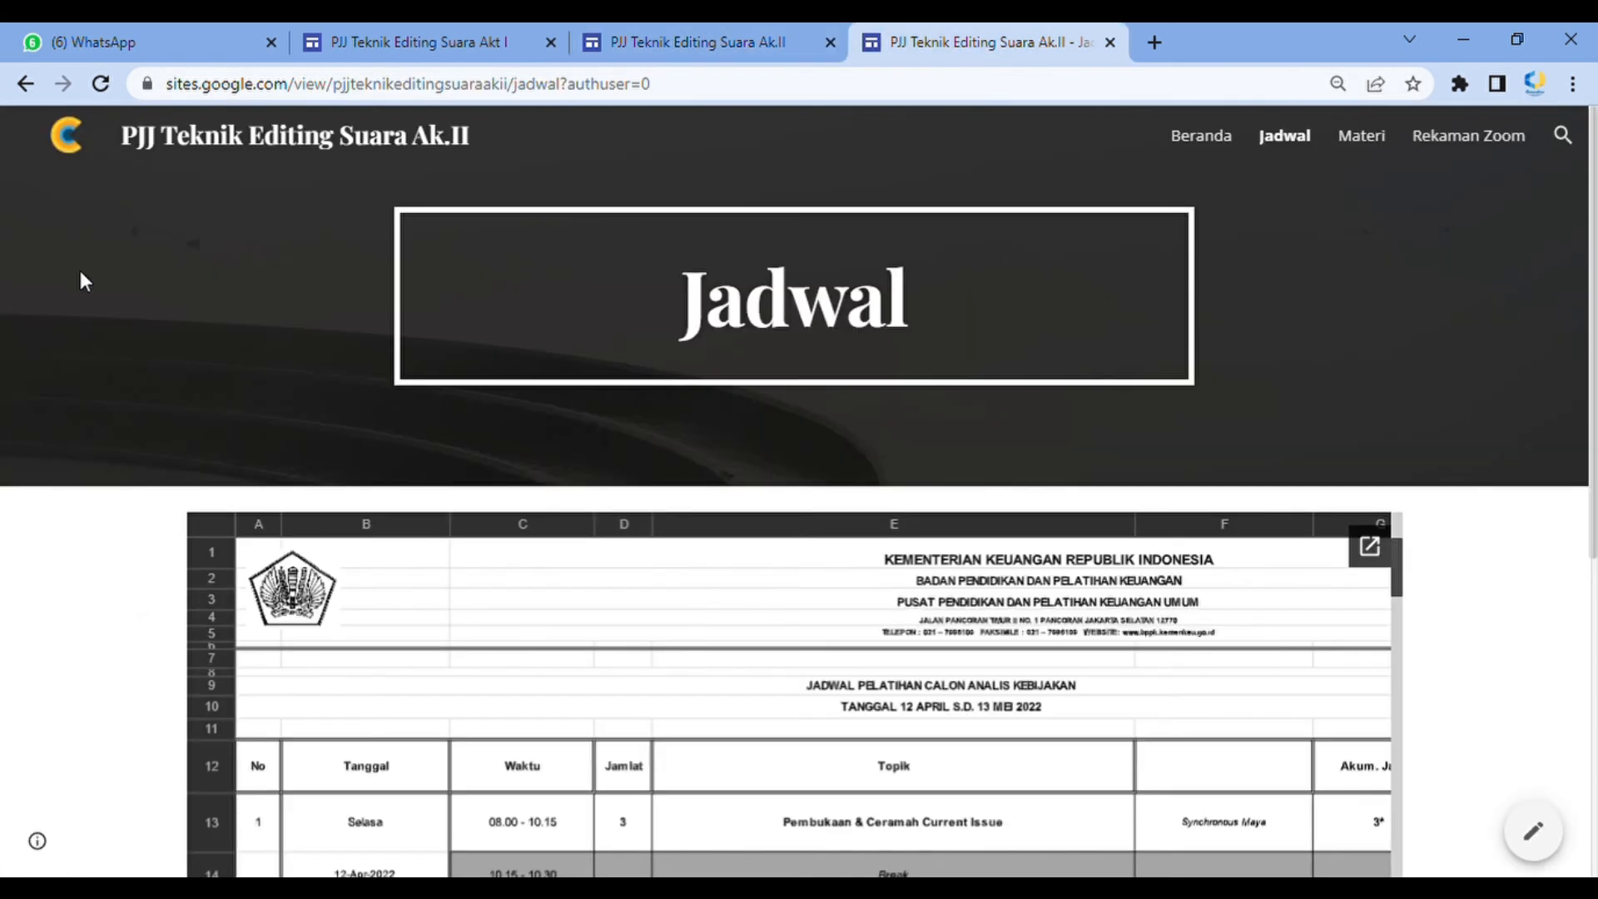
click(759, 34)
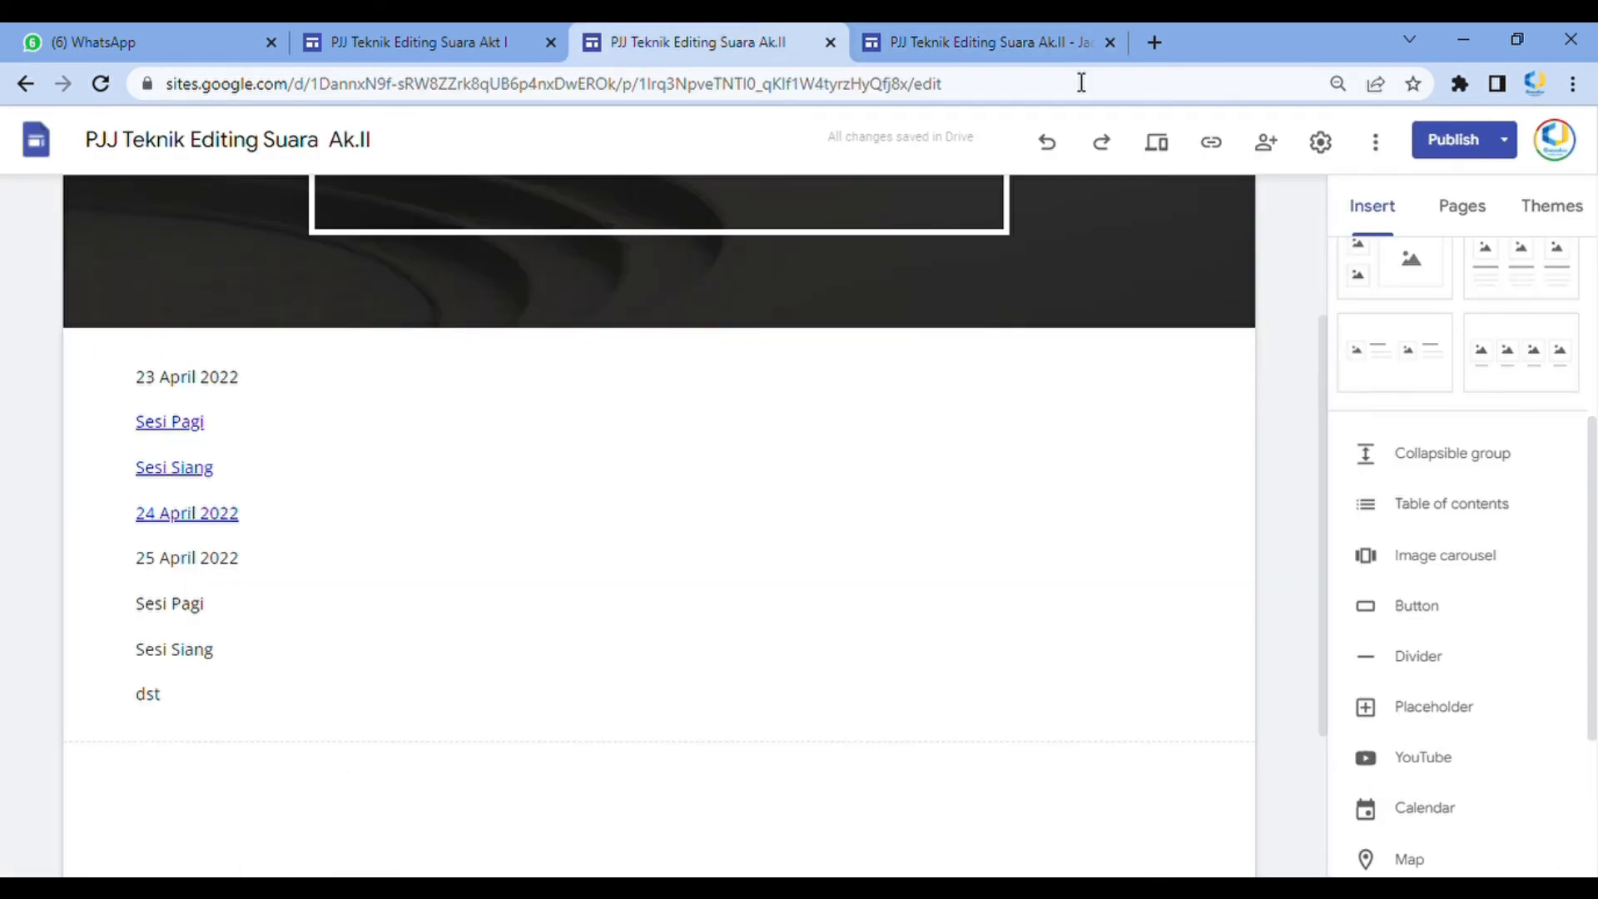
click(1453, 140)
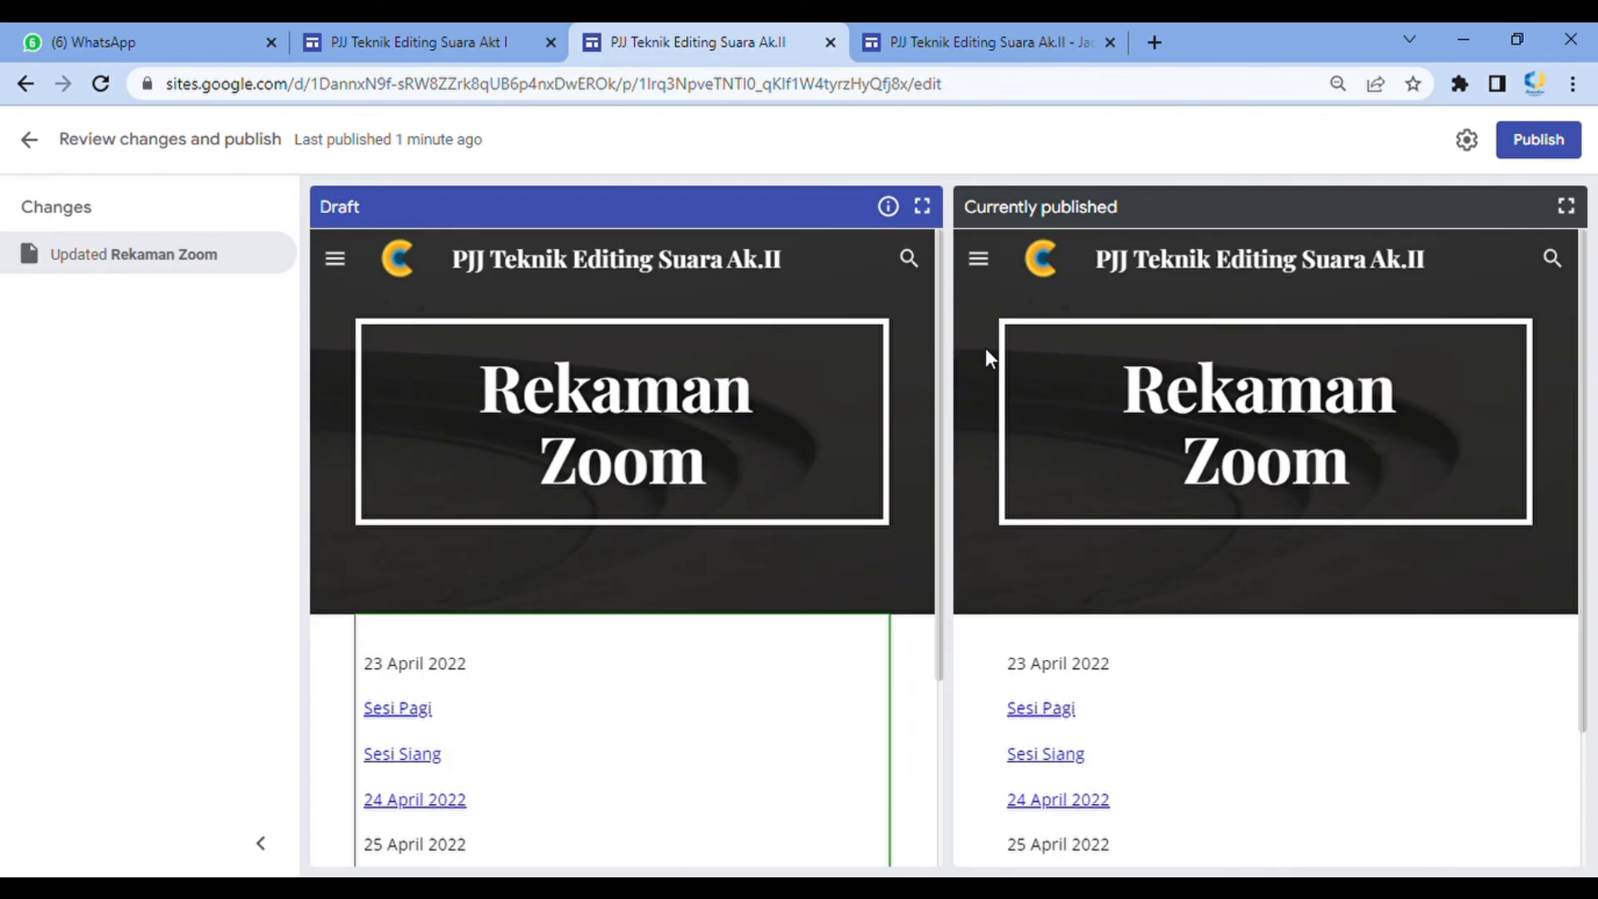
scroll(1080, 437, down, 2)
scroll(683, 549, down, 3)
scroll(1141, 636, up, 1)
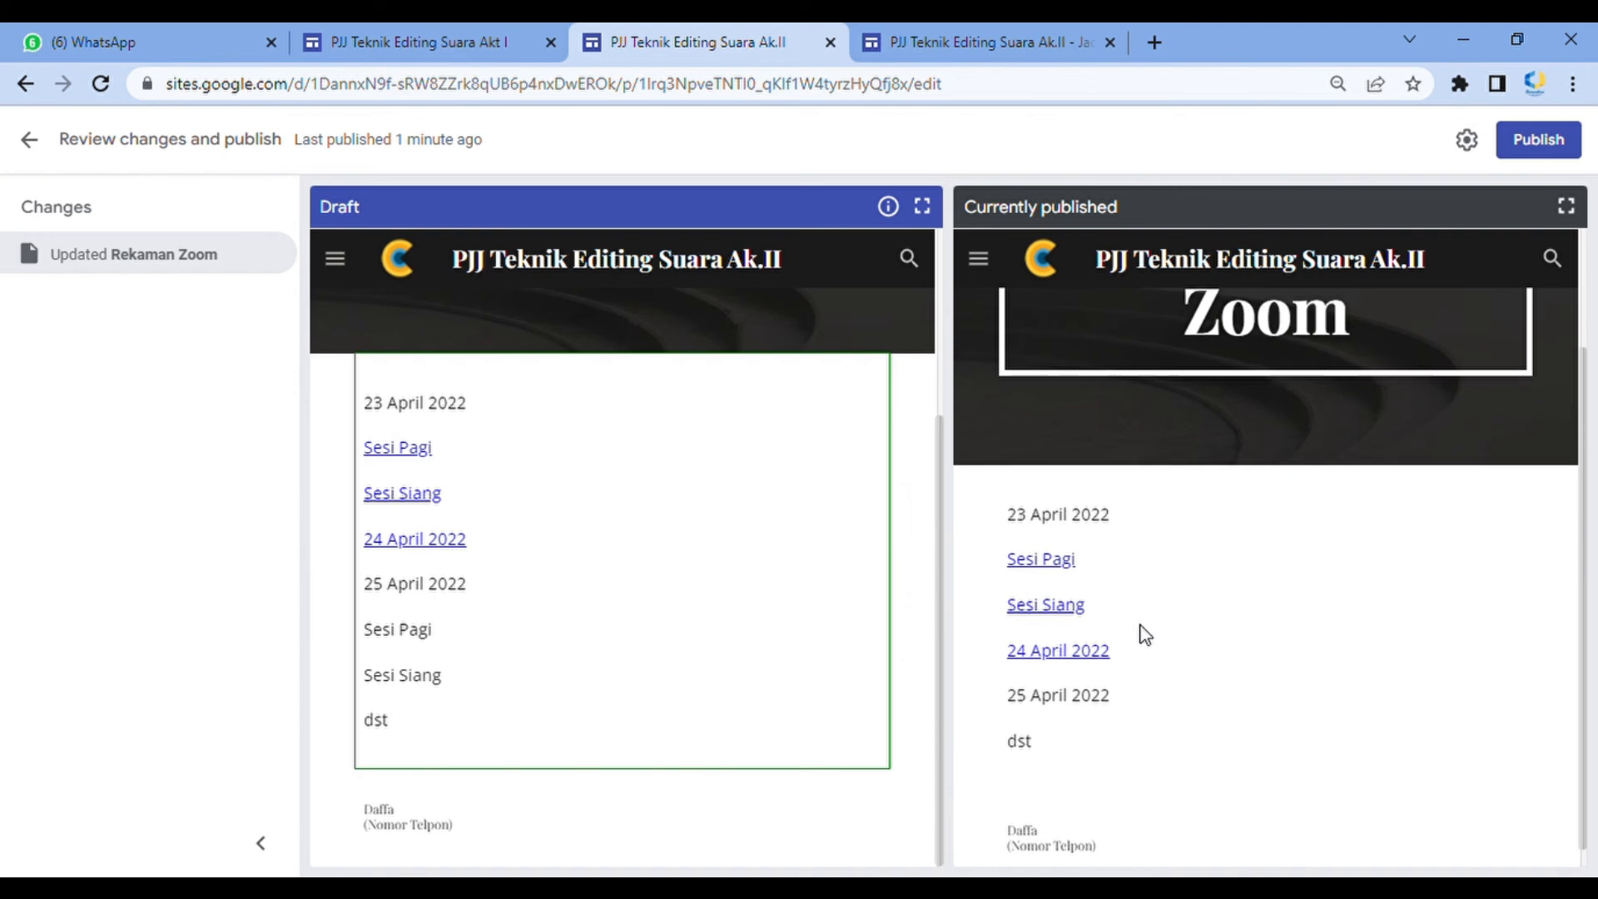
scroll(1403, 600, down, 1)
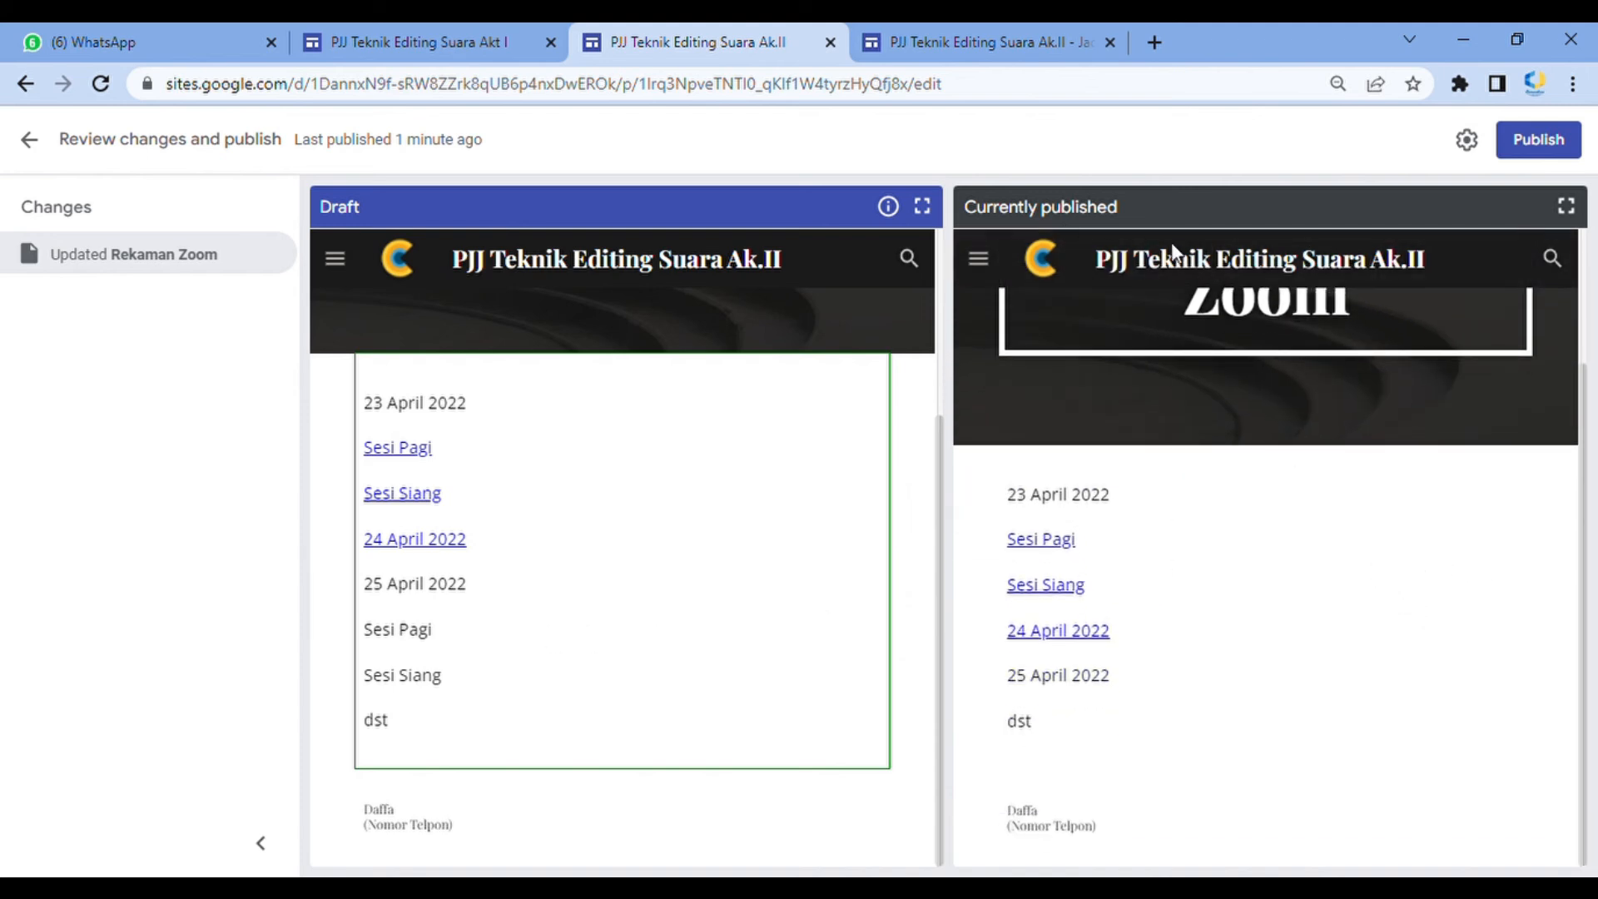
click(1540, 146)
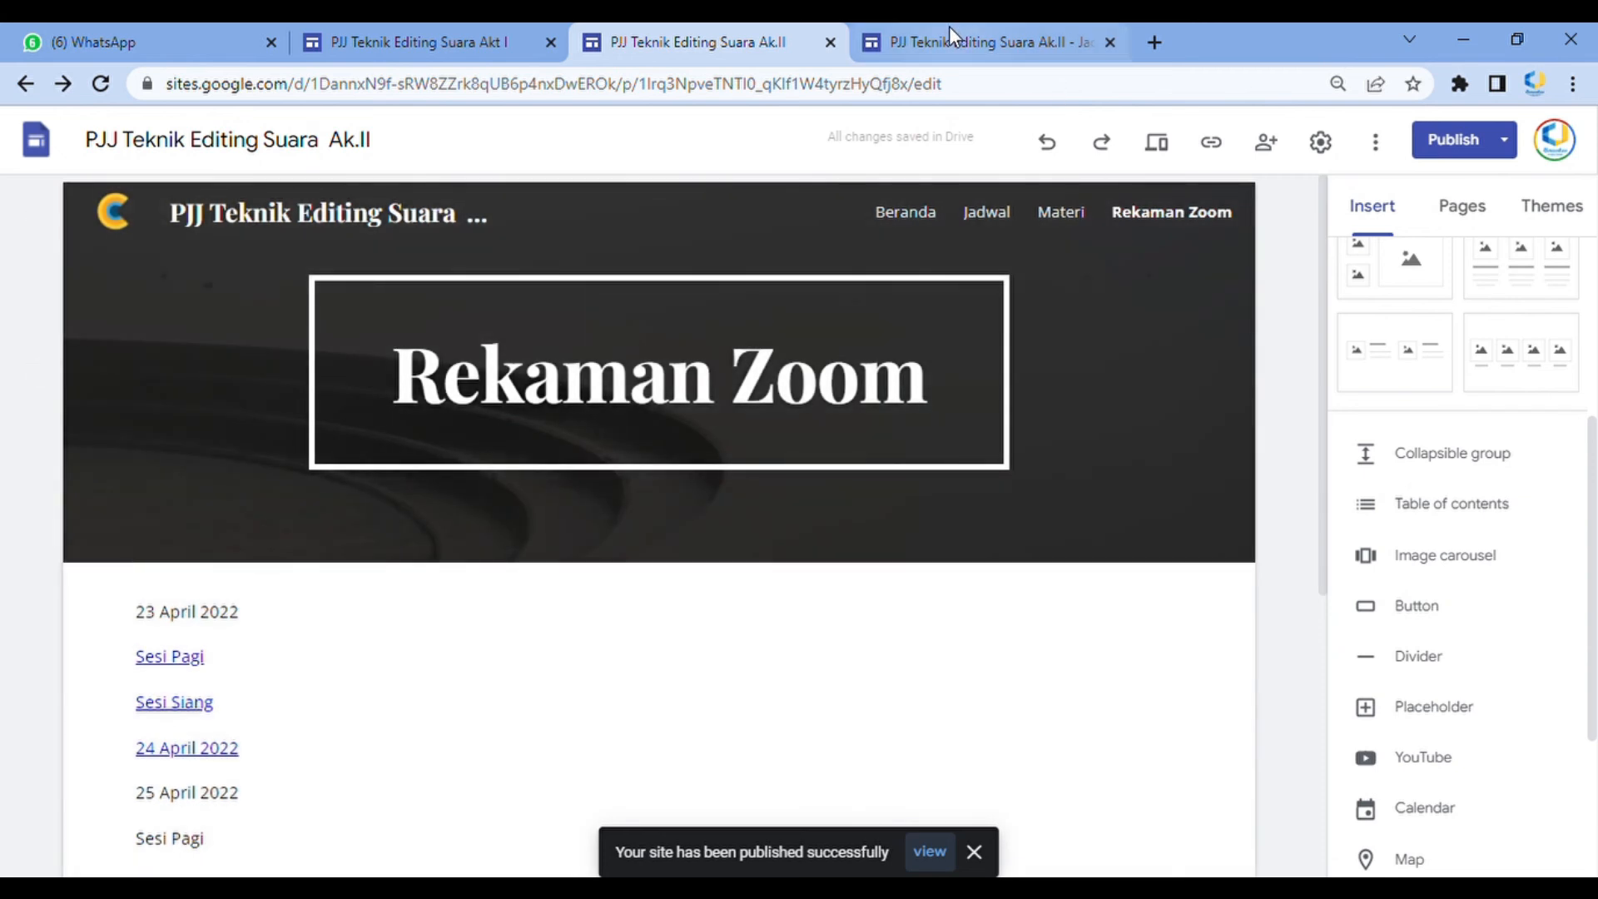
Check the updated Rekaman Zoom page on the published site
click(949, 29)
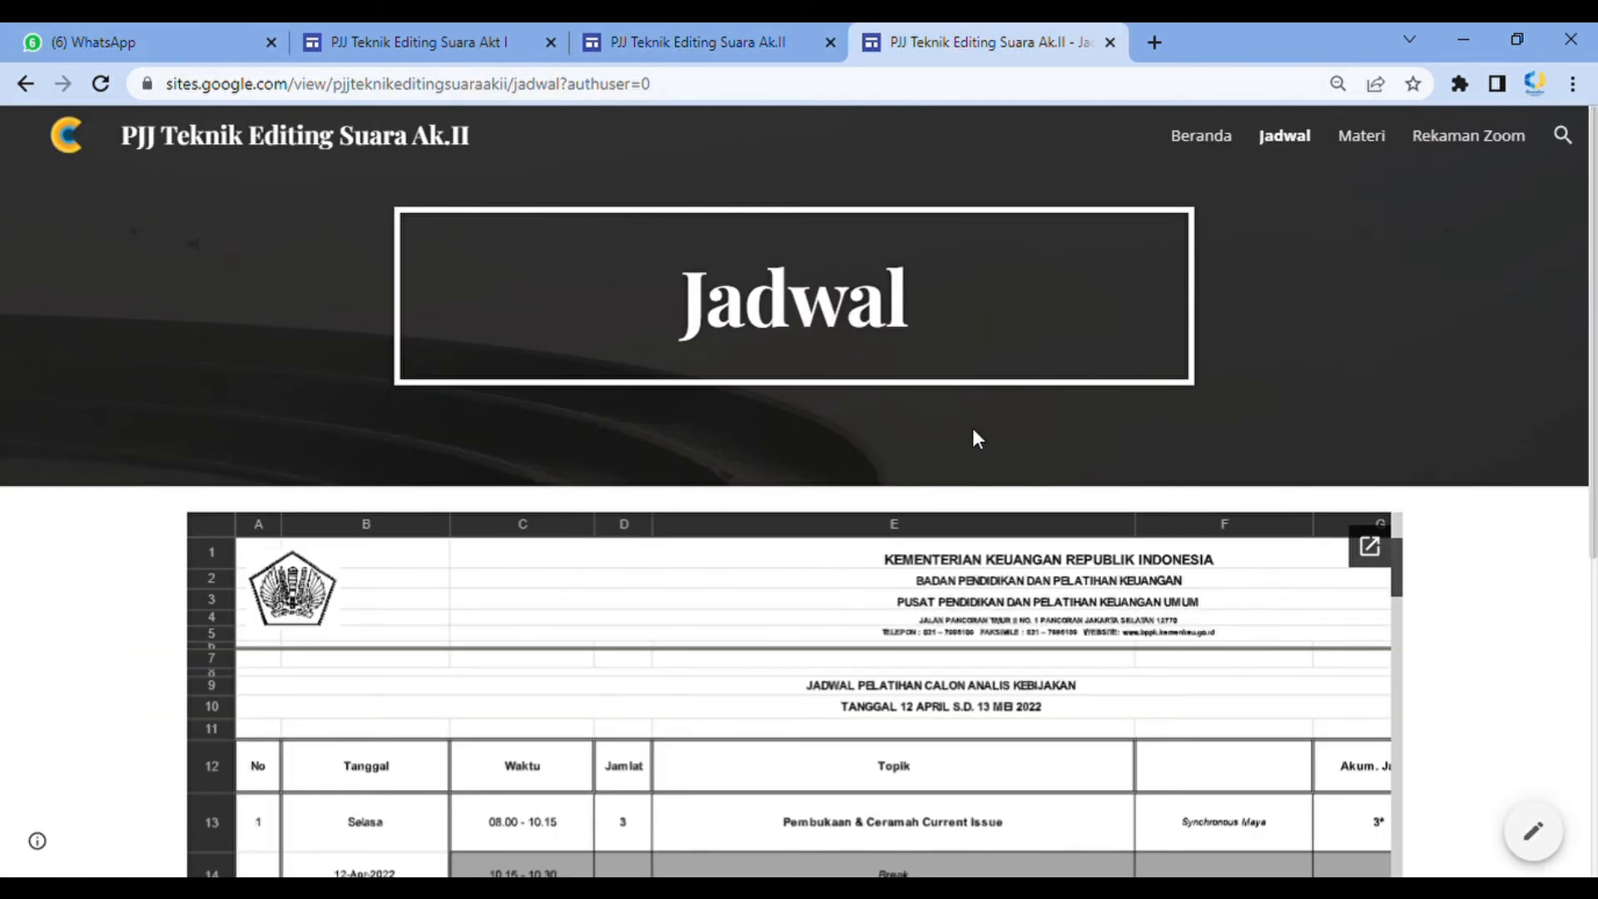
scroll(1265, 419, down, 5)
click(1441, 142)
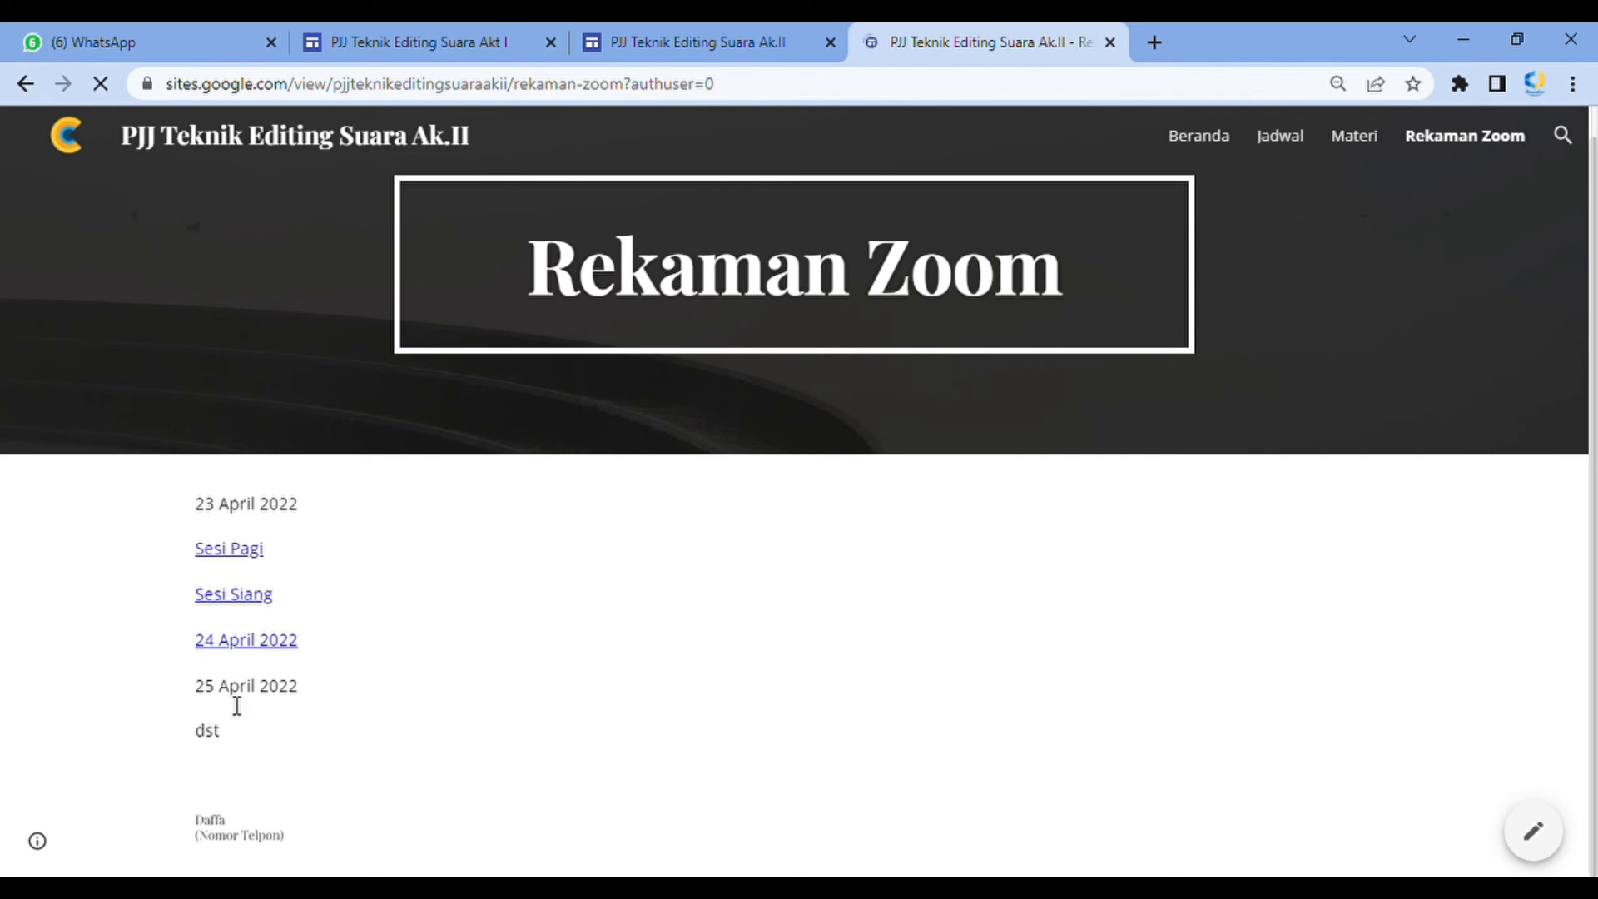
scroll(466, 650, down, 1)
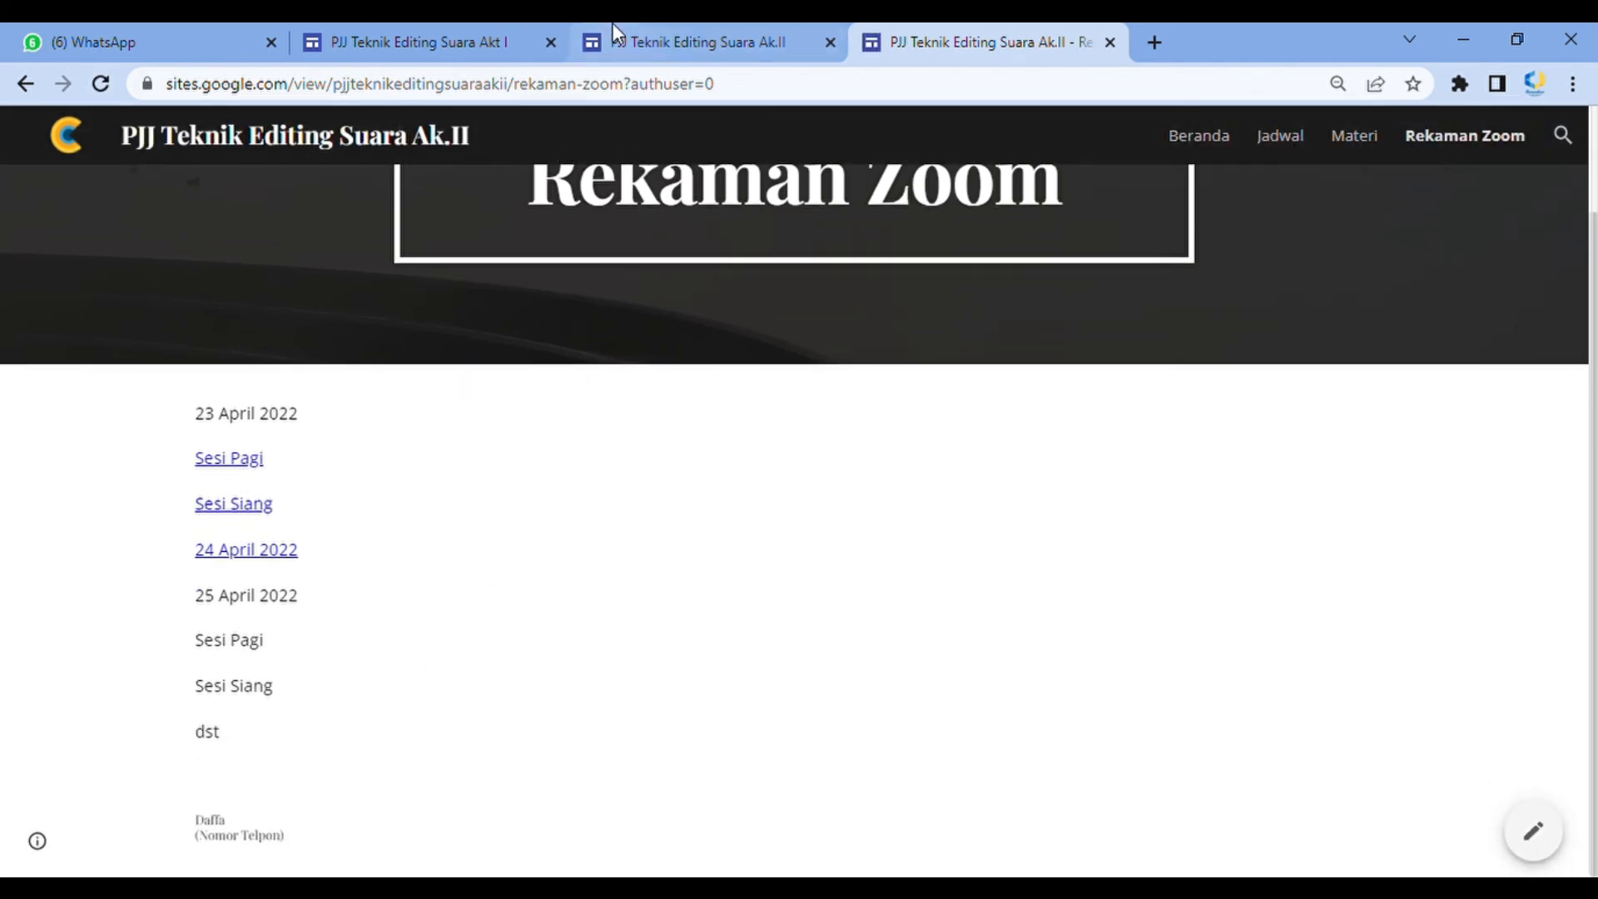
click(616, 42)
scroll(913, 446, down, 4)
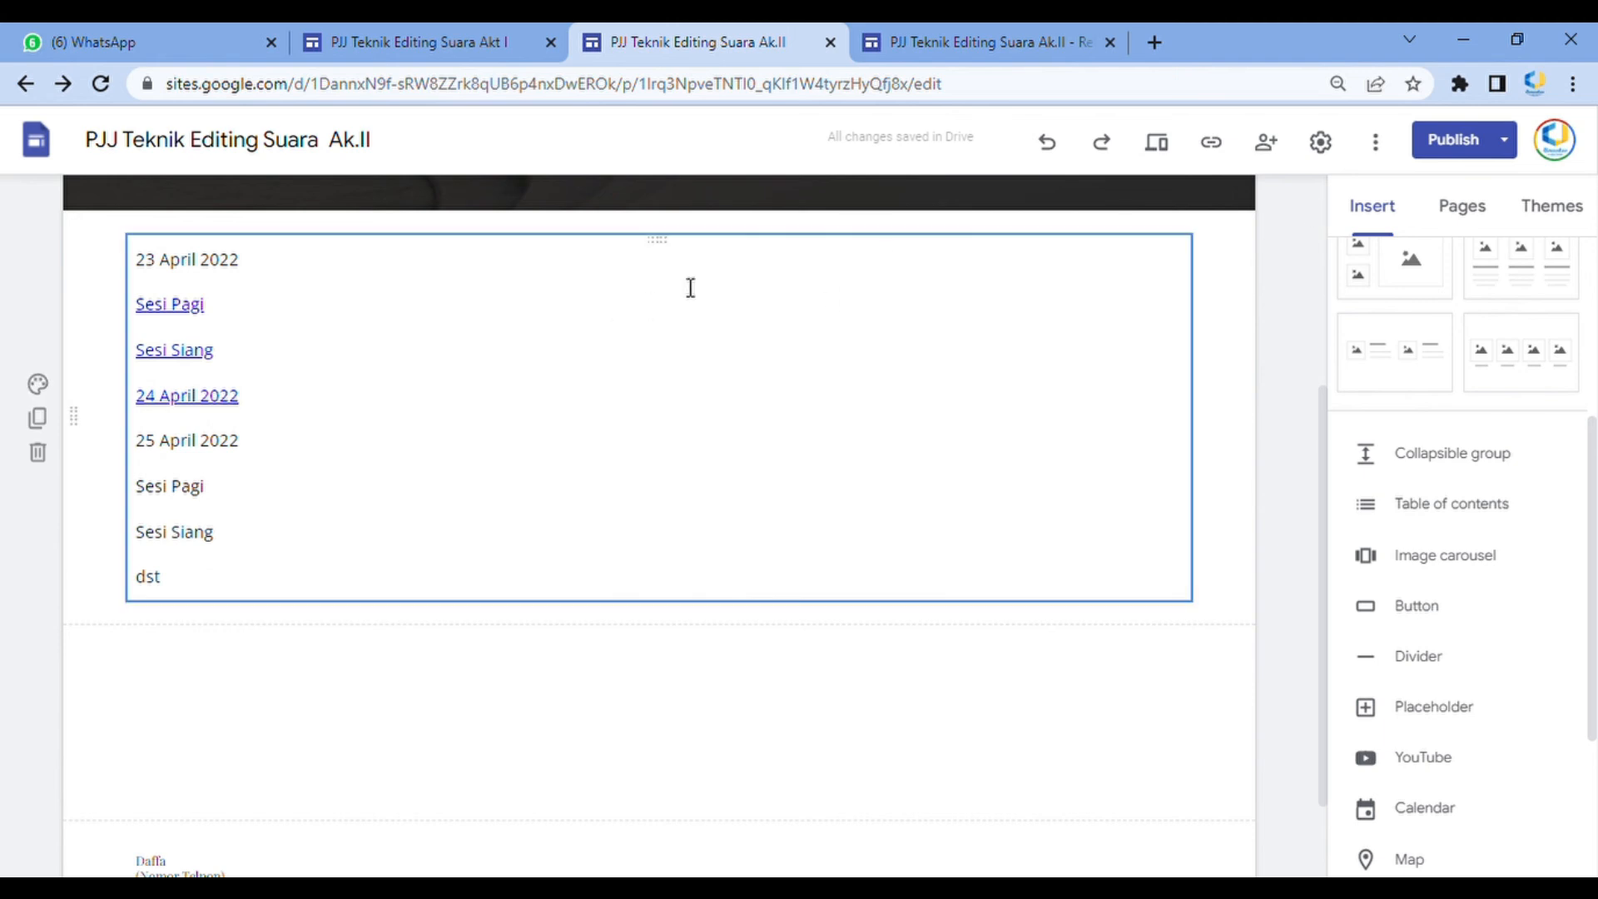
Leave the empty publish review and open the Beranda page in the editor
click(1453, 141)
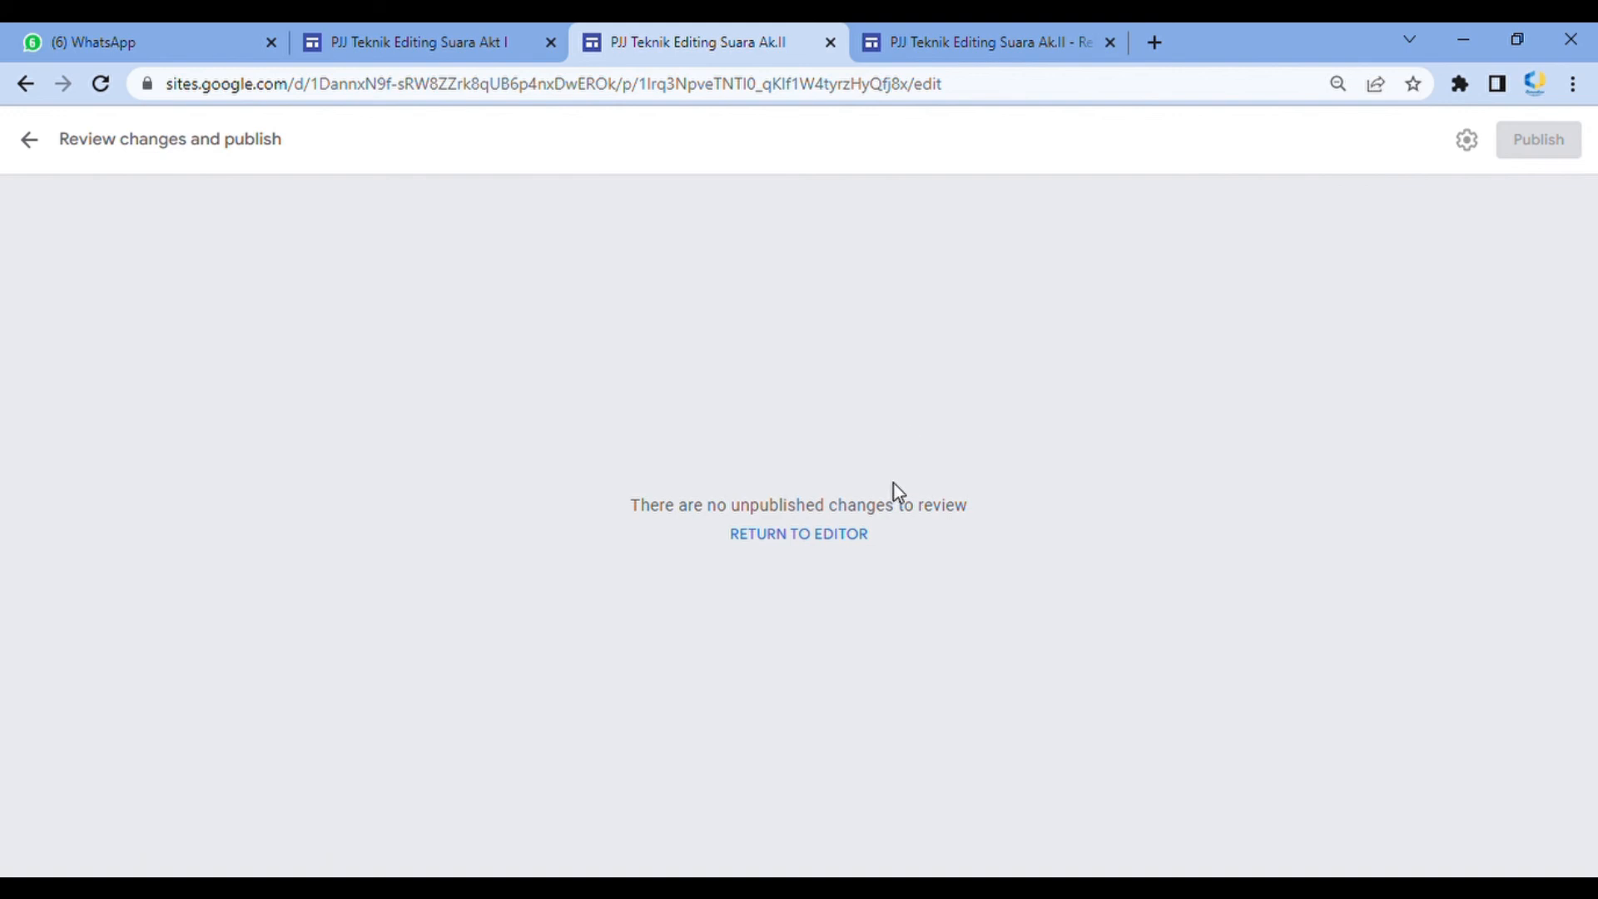
click(791, 550)
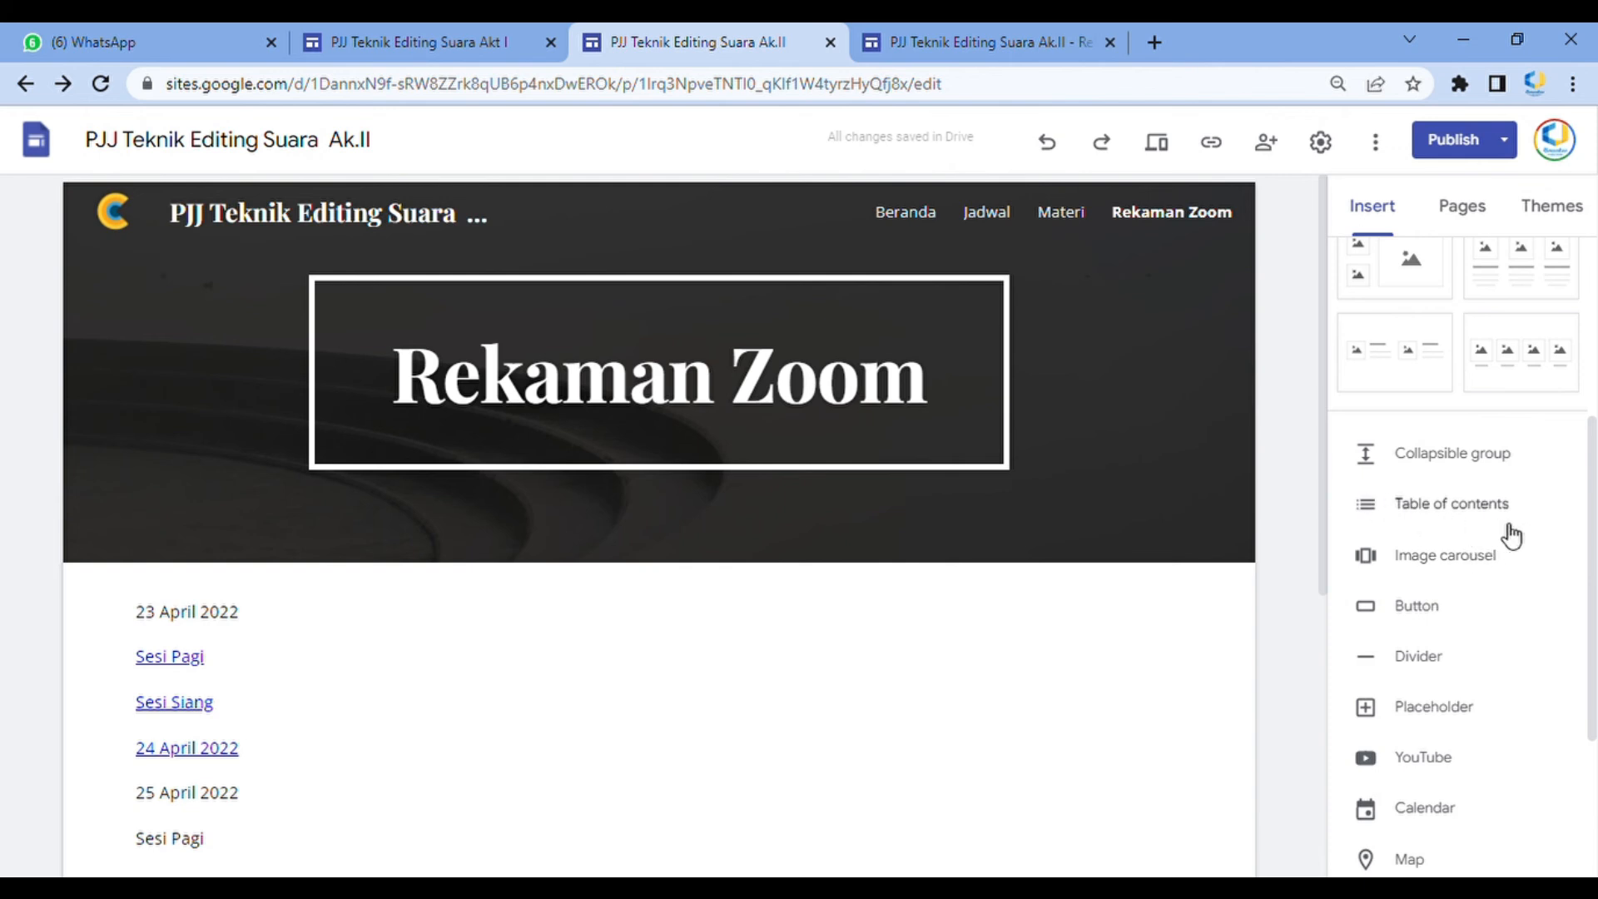
click(906, 214)
scroll(1035, 546, down, 8)
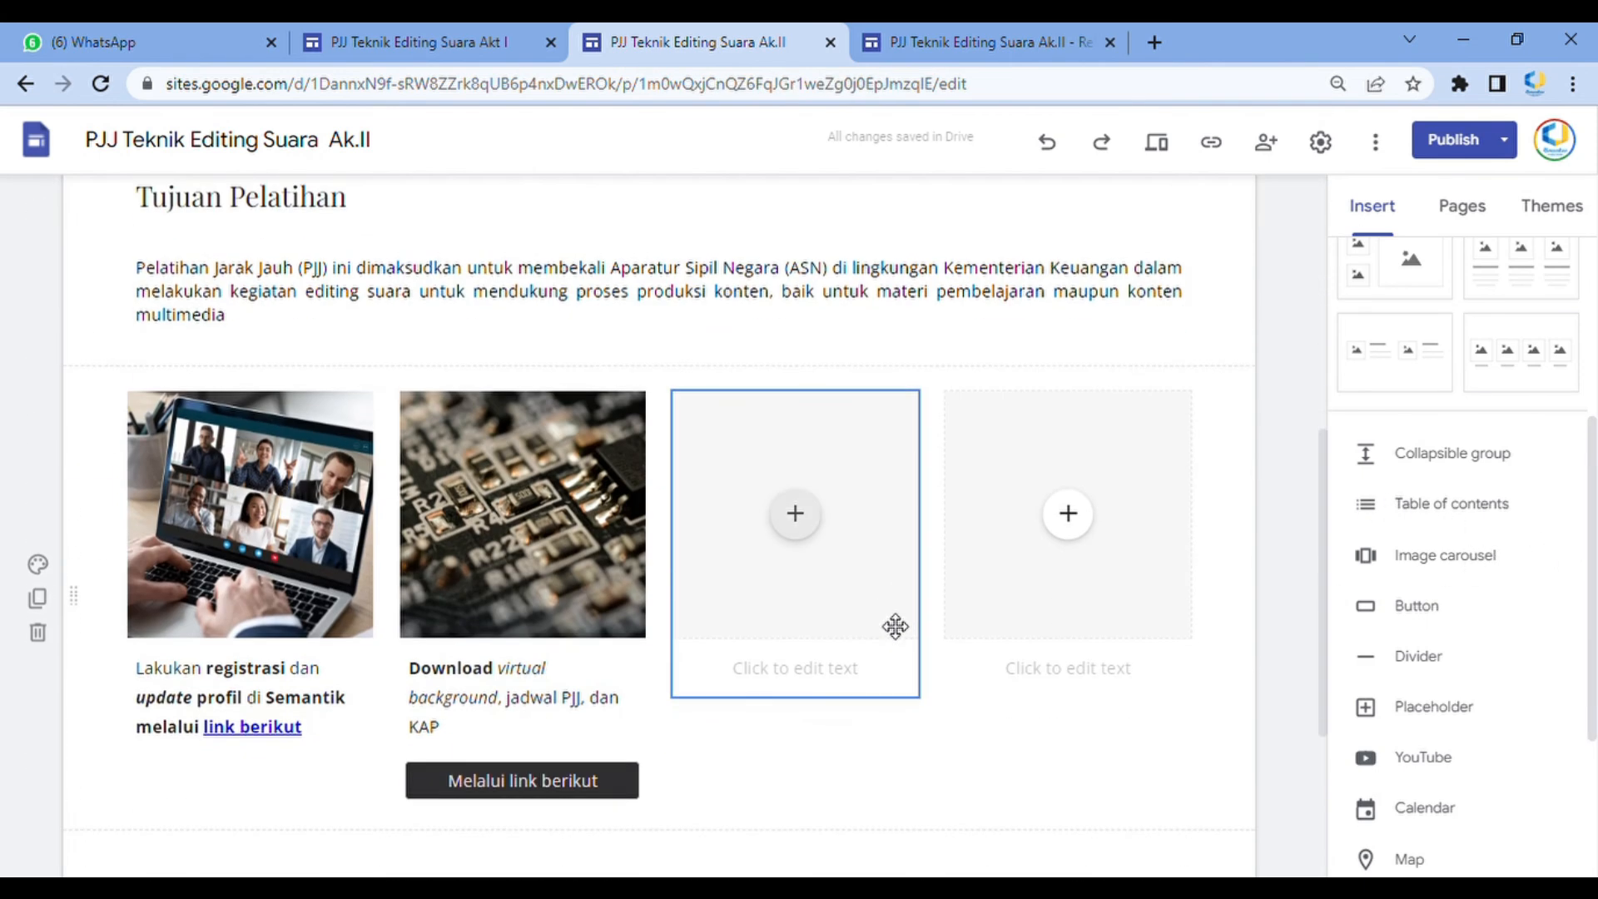
scroll(1017, 669, down, 3)
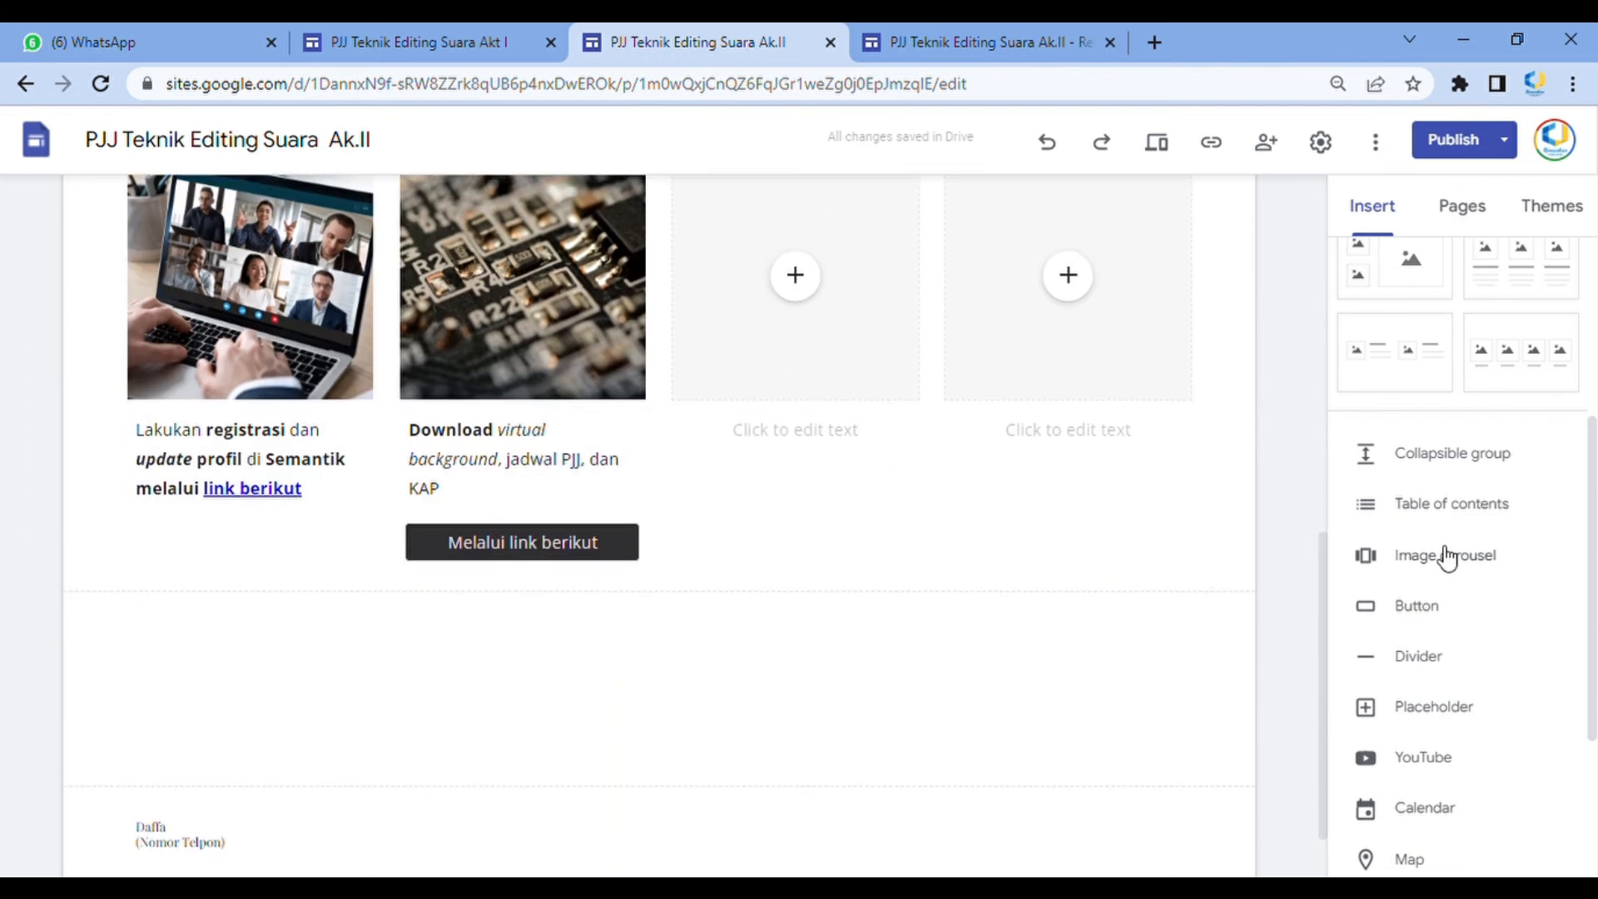
Insert an image carousel with four uploaded images below the registration and download cards on the Beranda page
click(1415, 554)
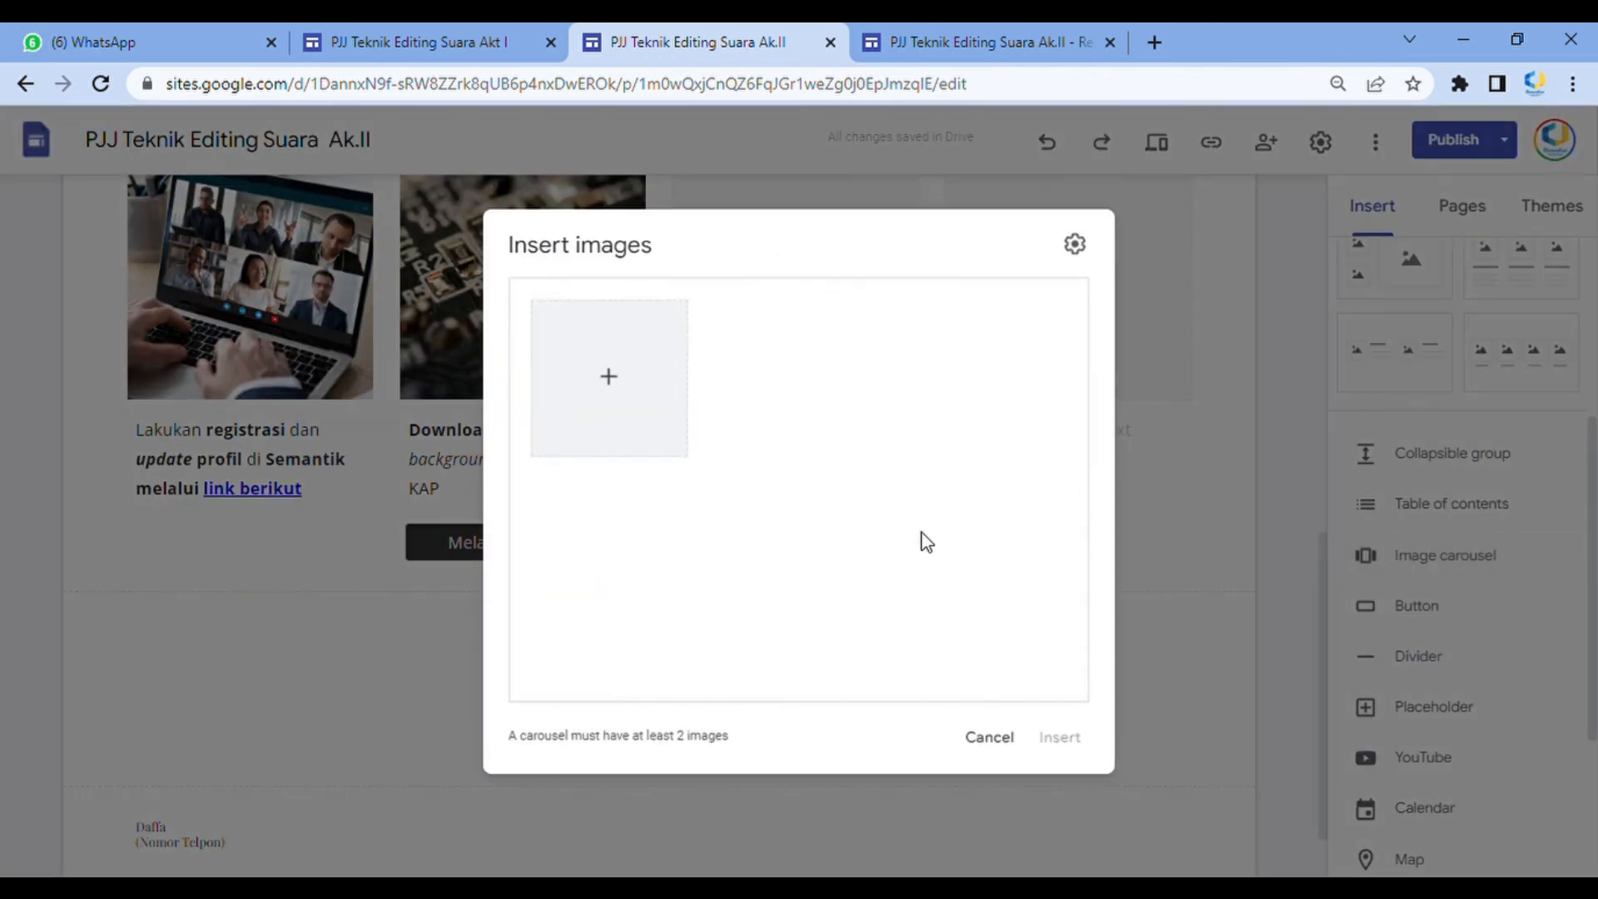
click(633, 396)
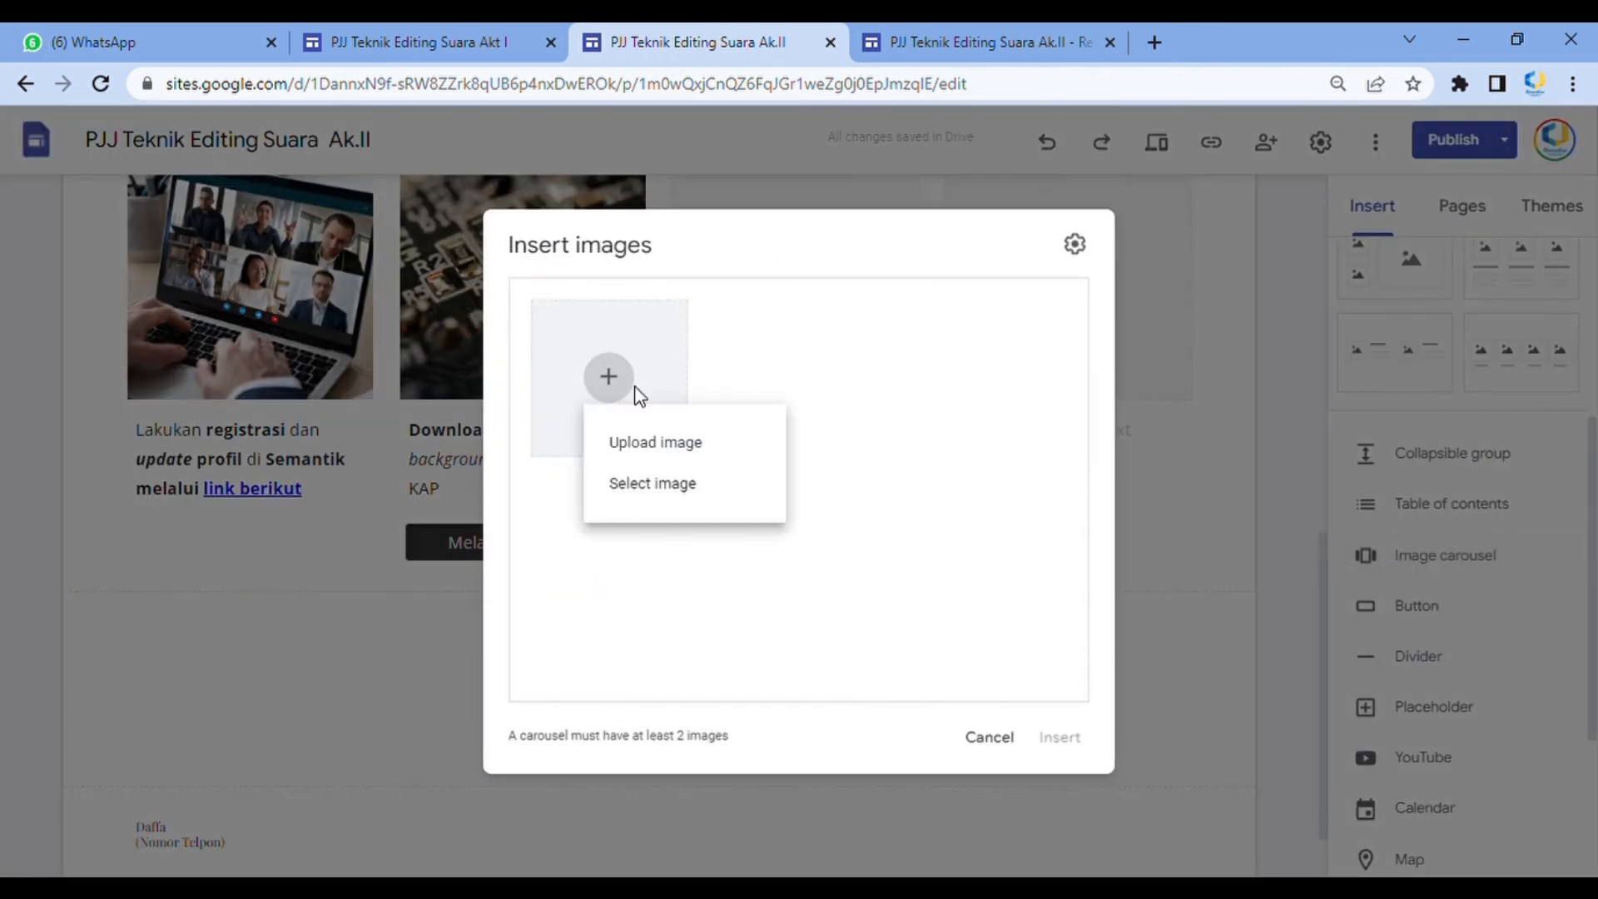
click(679, 445)
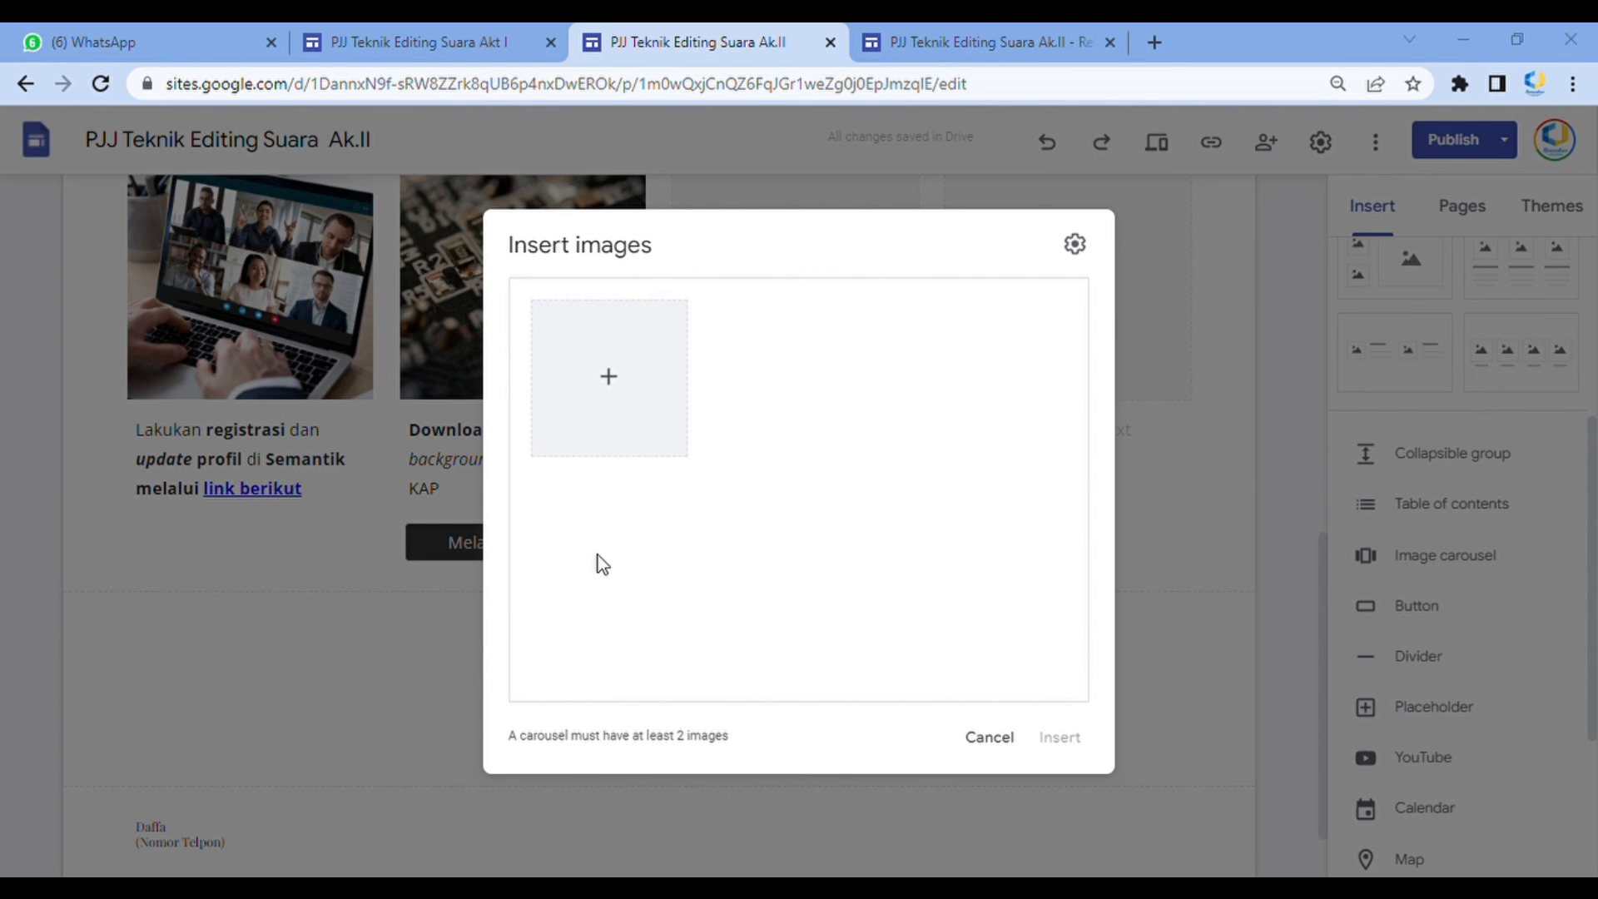
click(1073, 739)
scroll(791, 554, down, 3)
drag(500, 463, 695, 443)
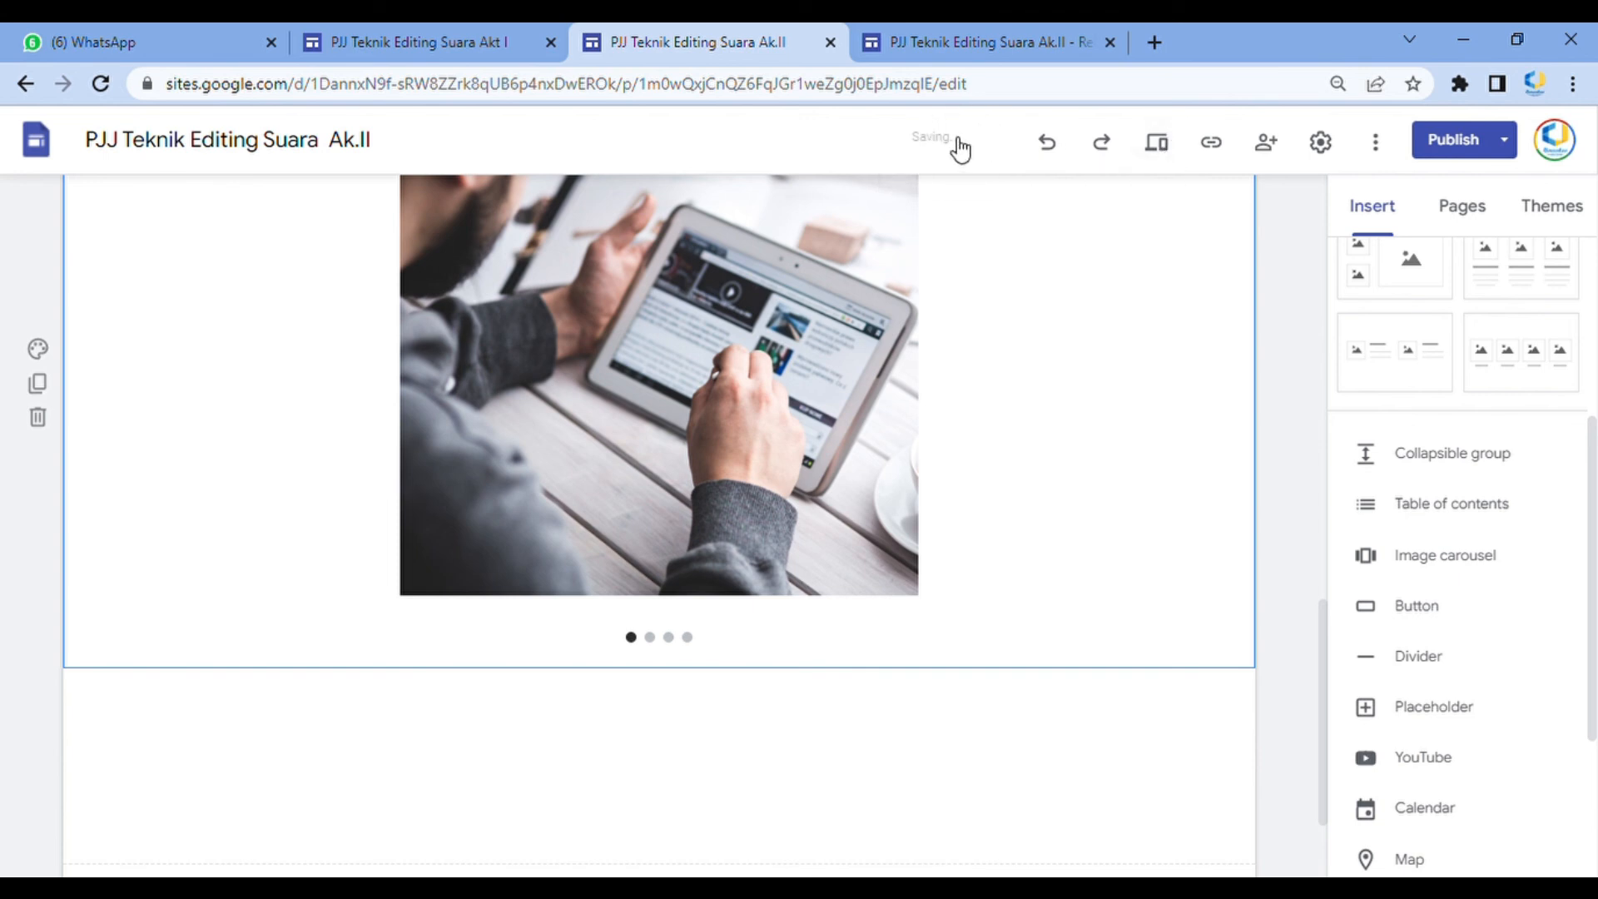
Preview the Beranda page and step through the images of the new carousel
scroll(1081, 314, up, 3)
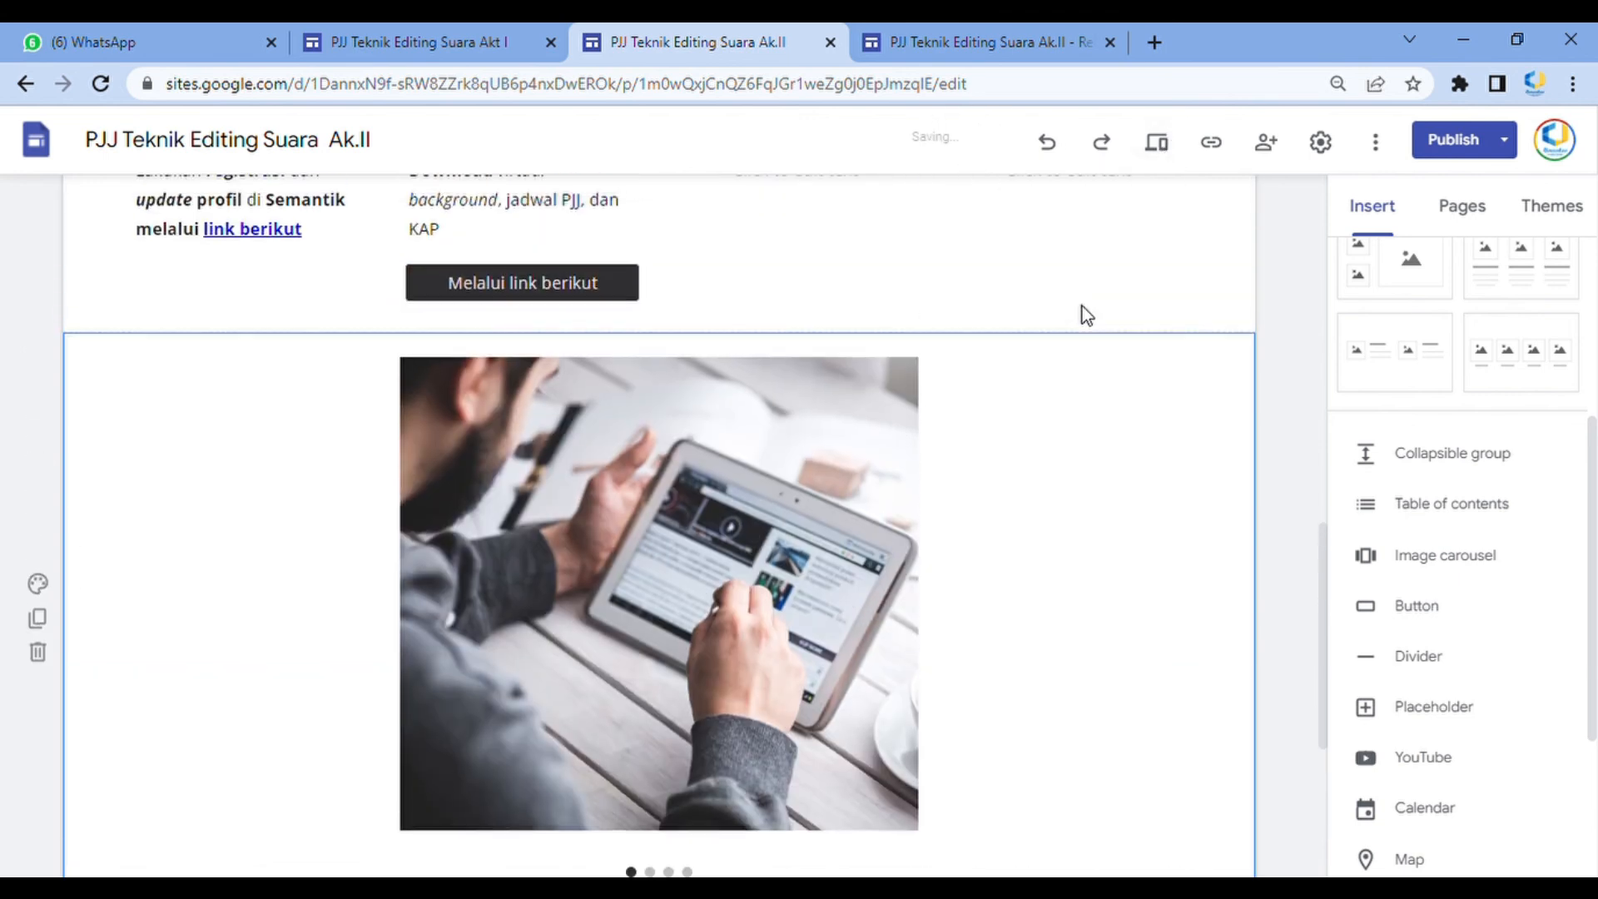
scroll(1074, 309, down, 3)
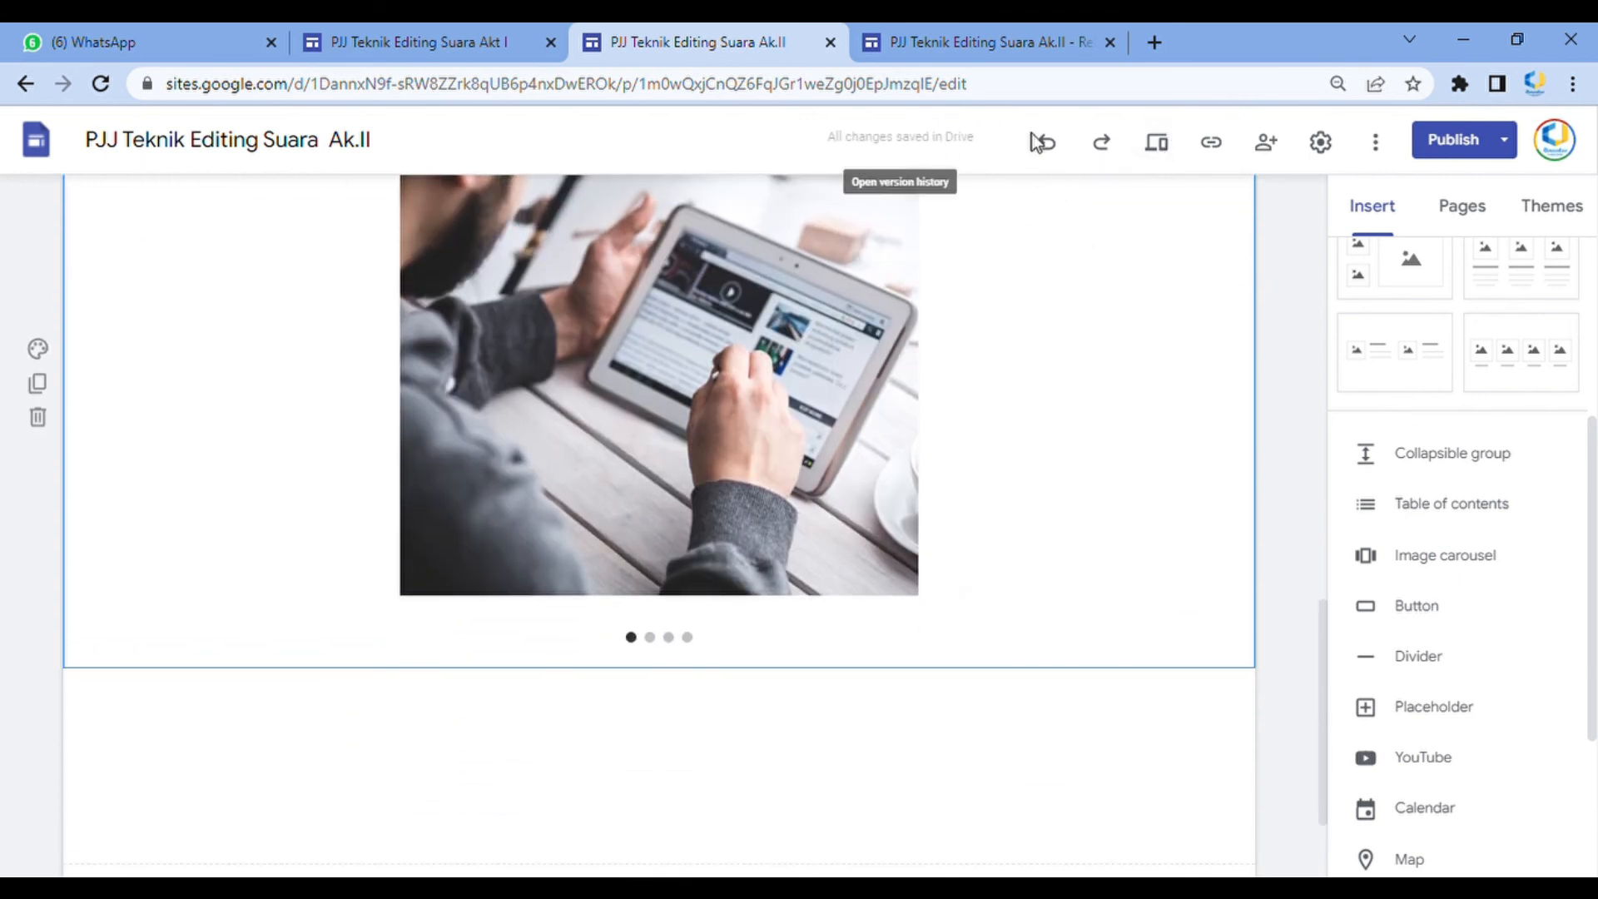
click(1158, 147)
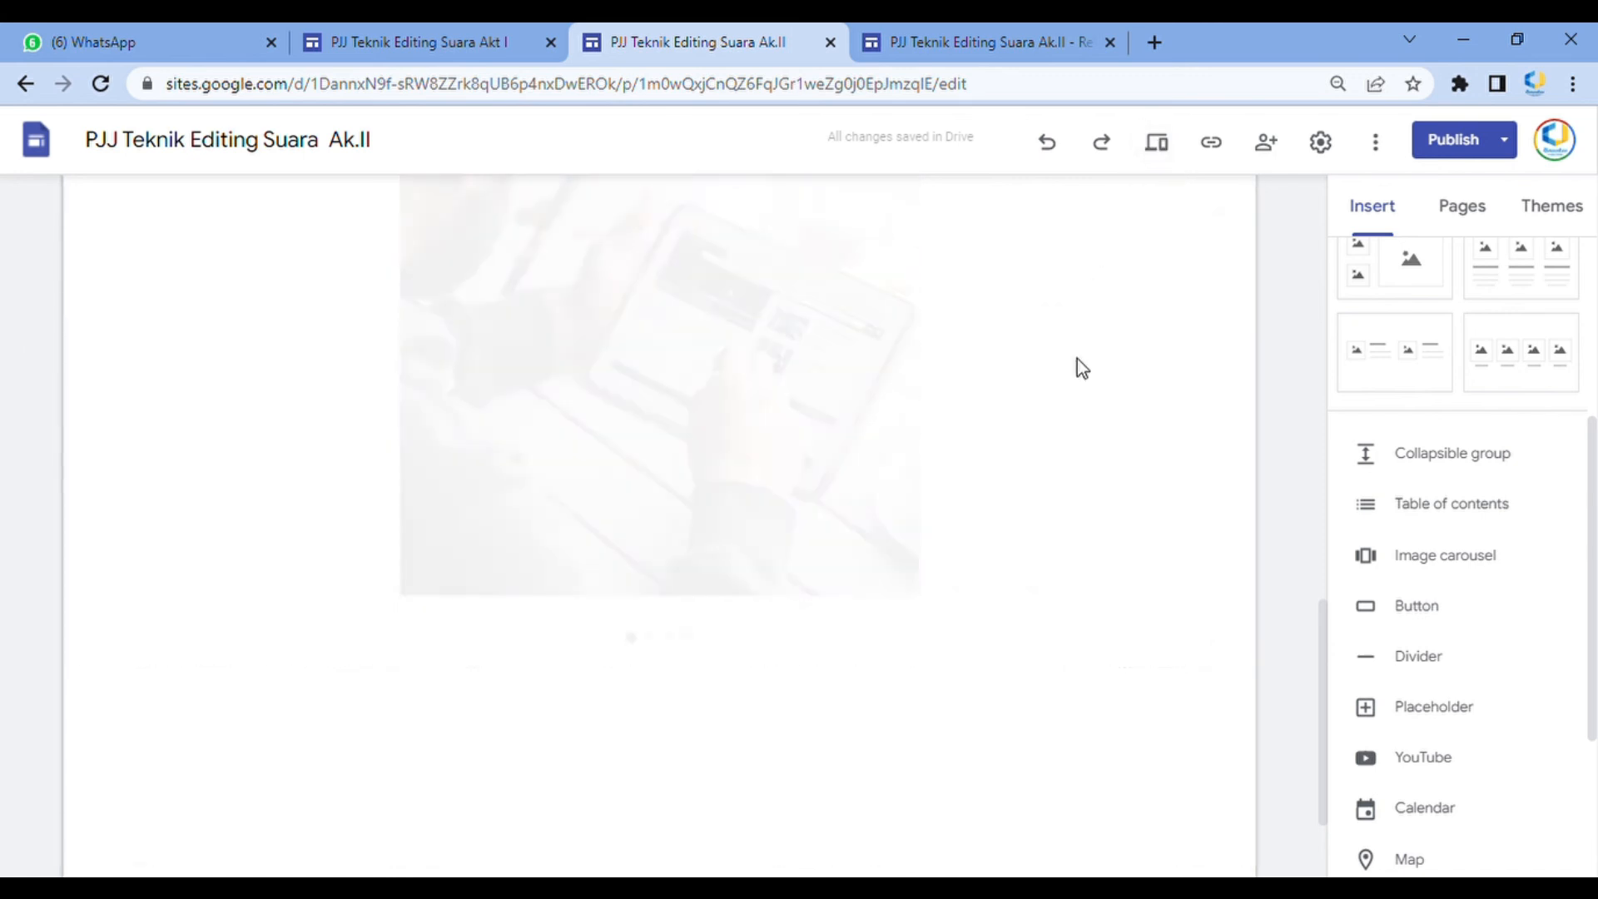
scroll(905, 577, down, 12)
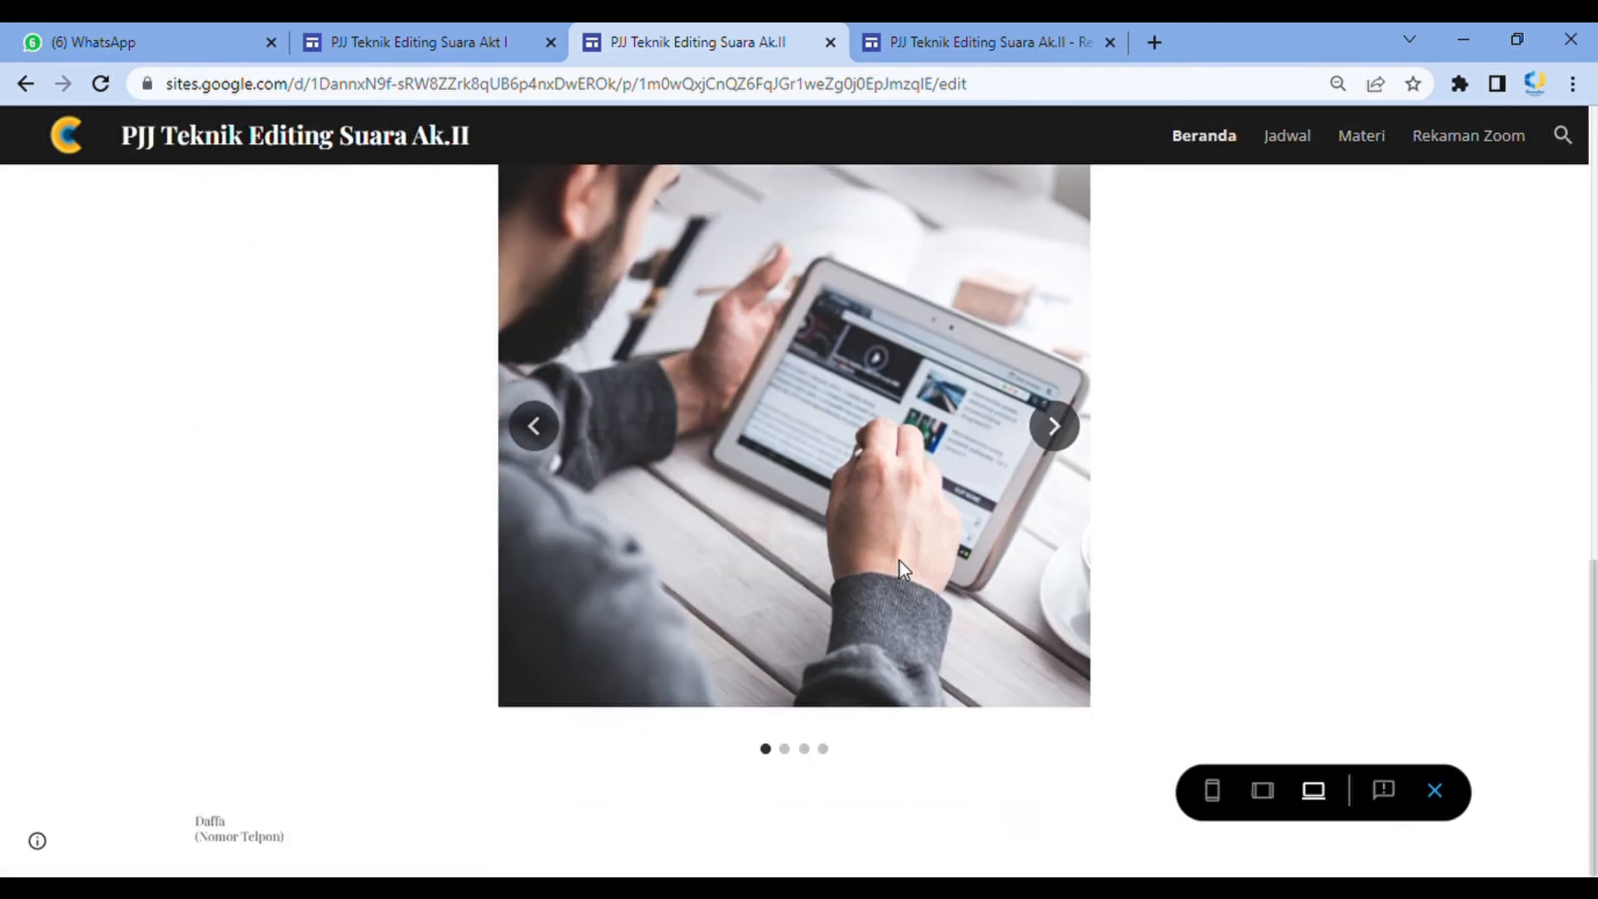
click(1059, 448)
click(1060, 446)
click(1062, 441)
click(1060, 440)
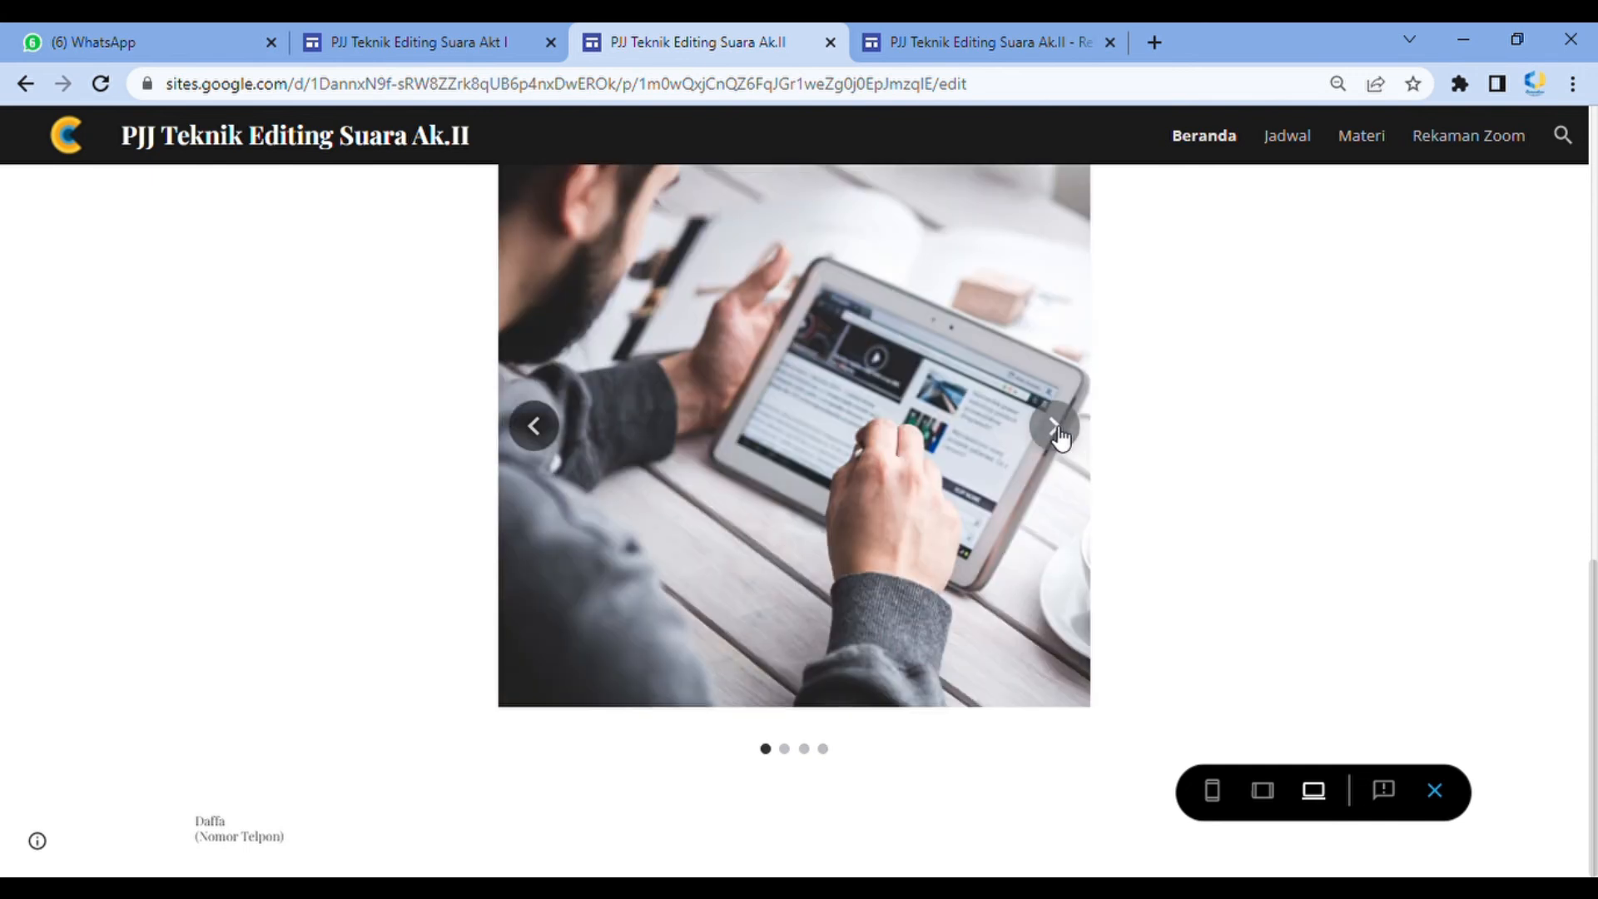
click(1059, 435)
click(1434, 791)
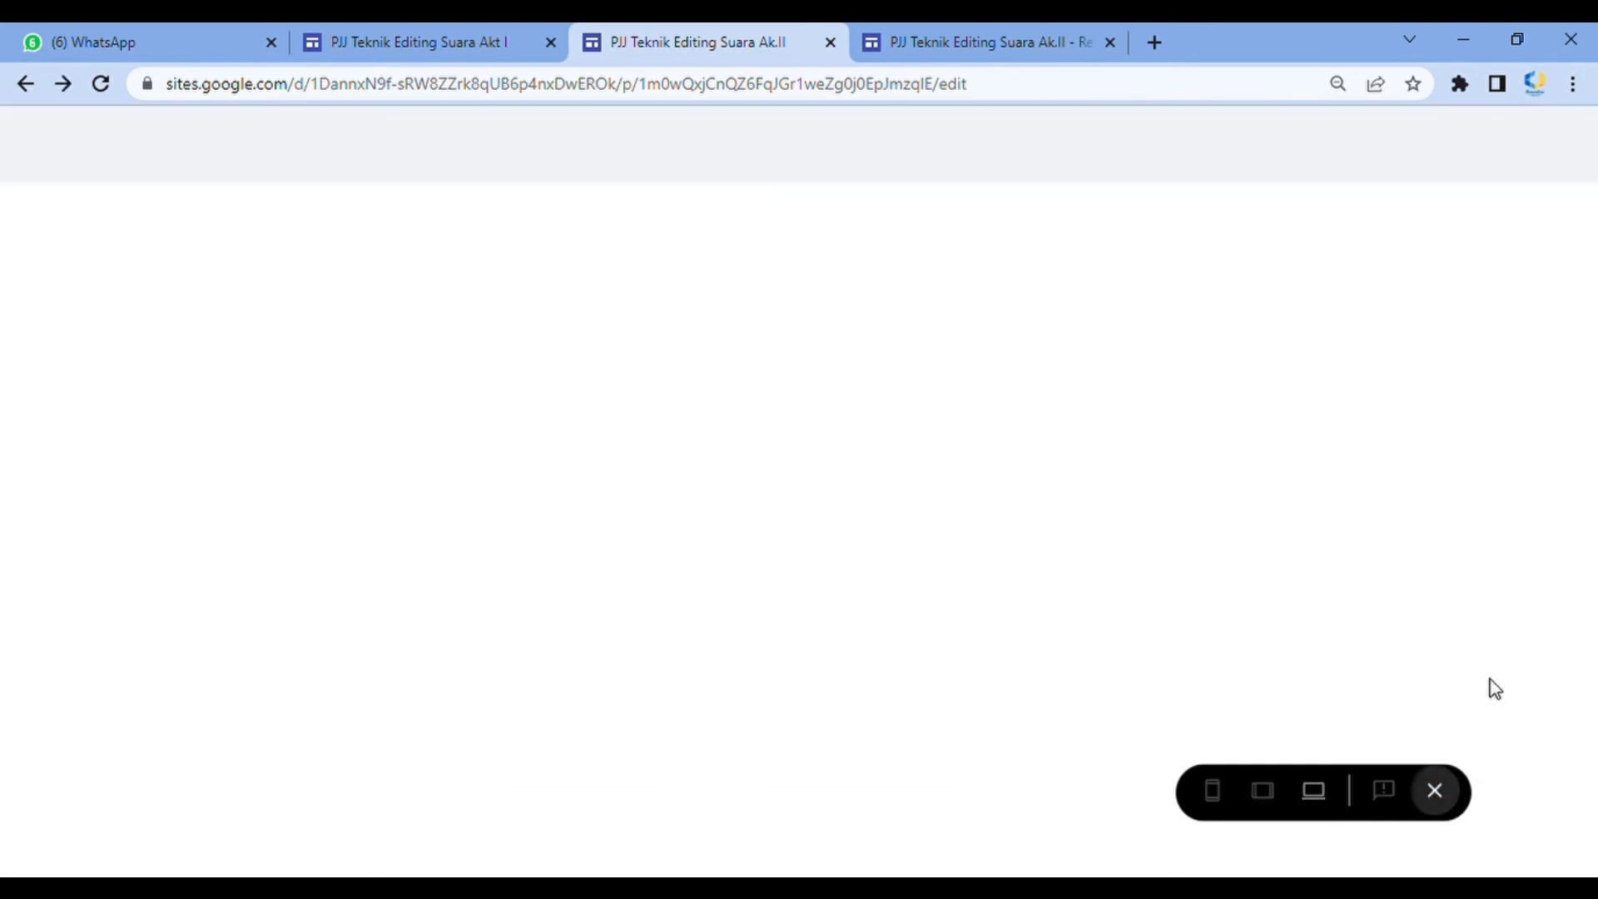
Preview the Beranda page again and scroll through its sections from the header to the cards
scroll(1425, 564, down, 3)
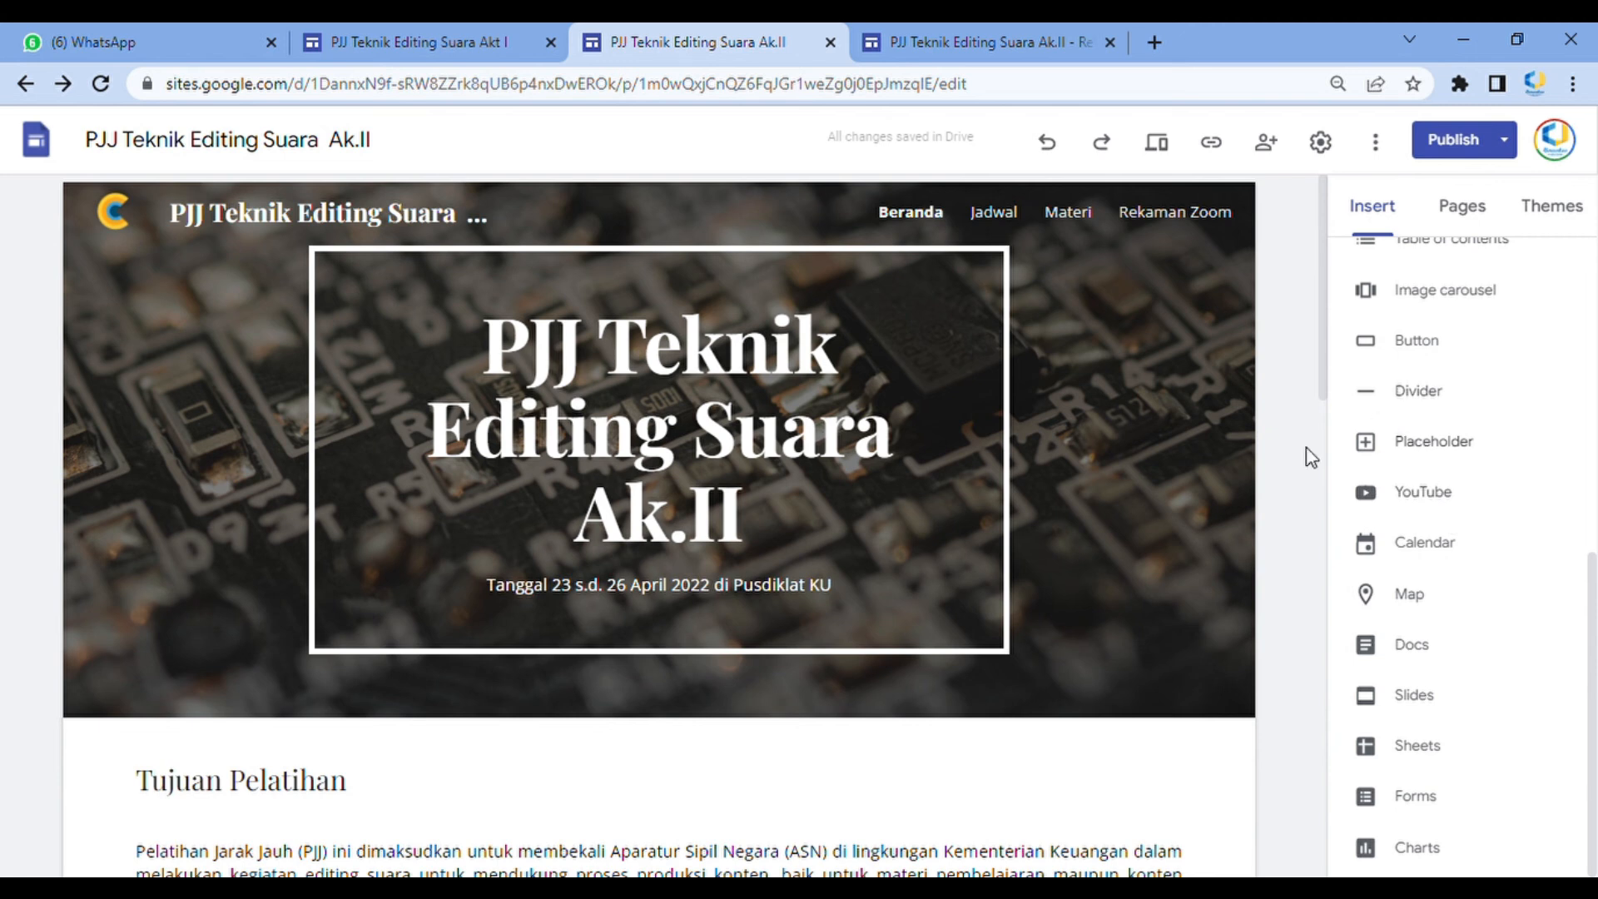
scroll(1306, 452, down, 3)
click(1411, 401)
scroll(1166, 483, down, 3)
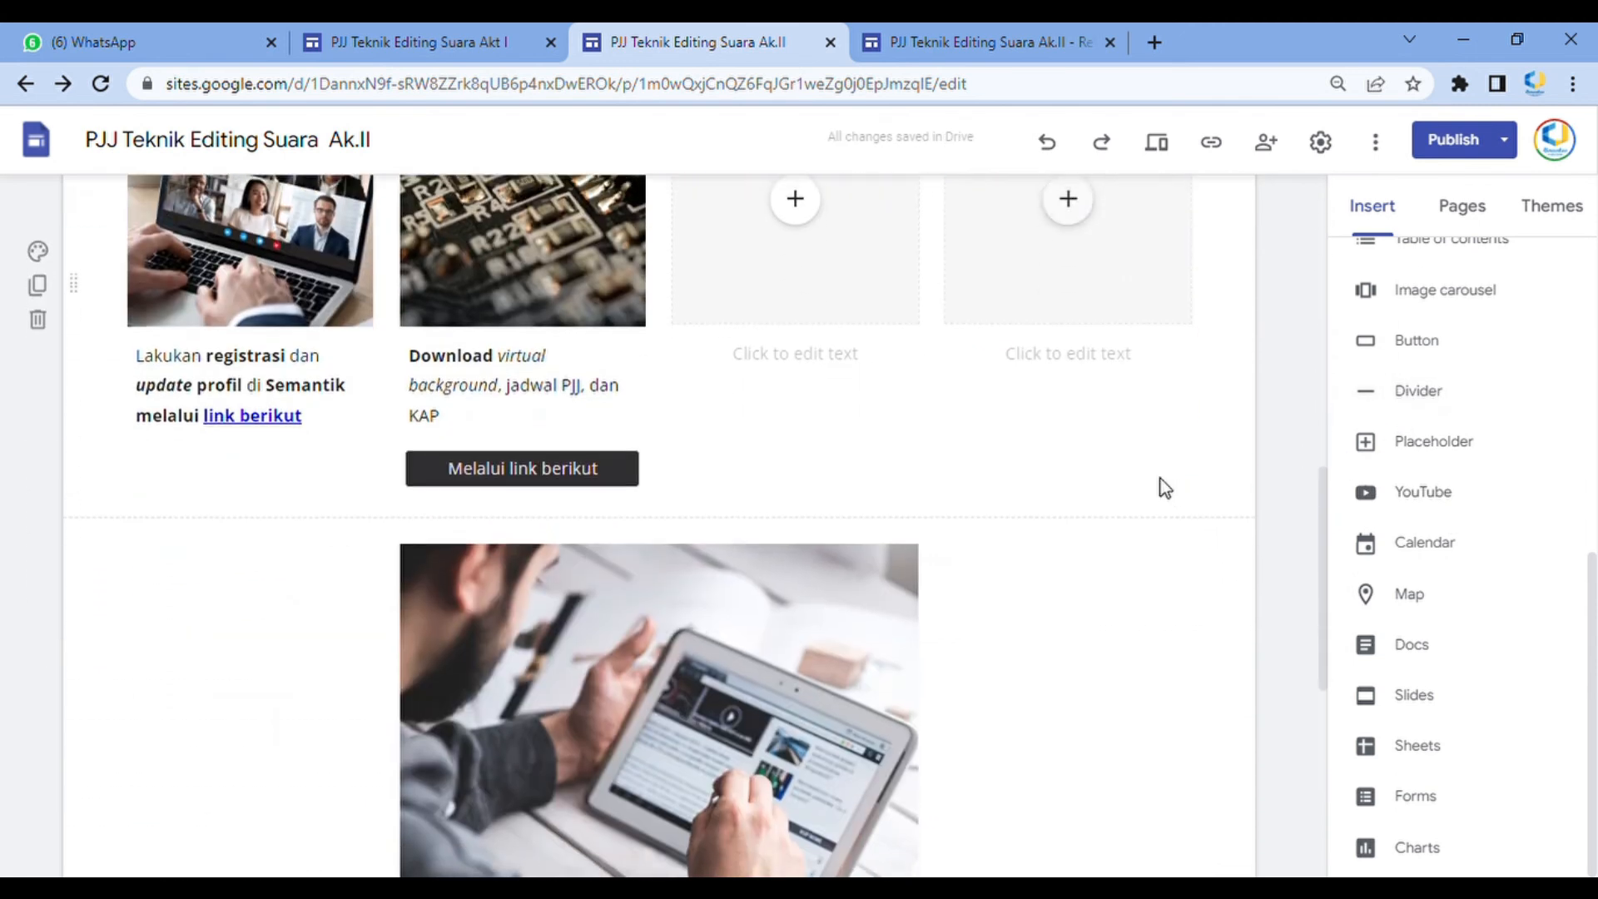
scroll(1036, 249, up, 5)
click(1156, 143)
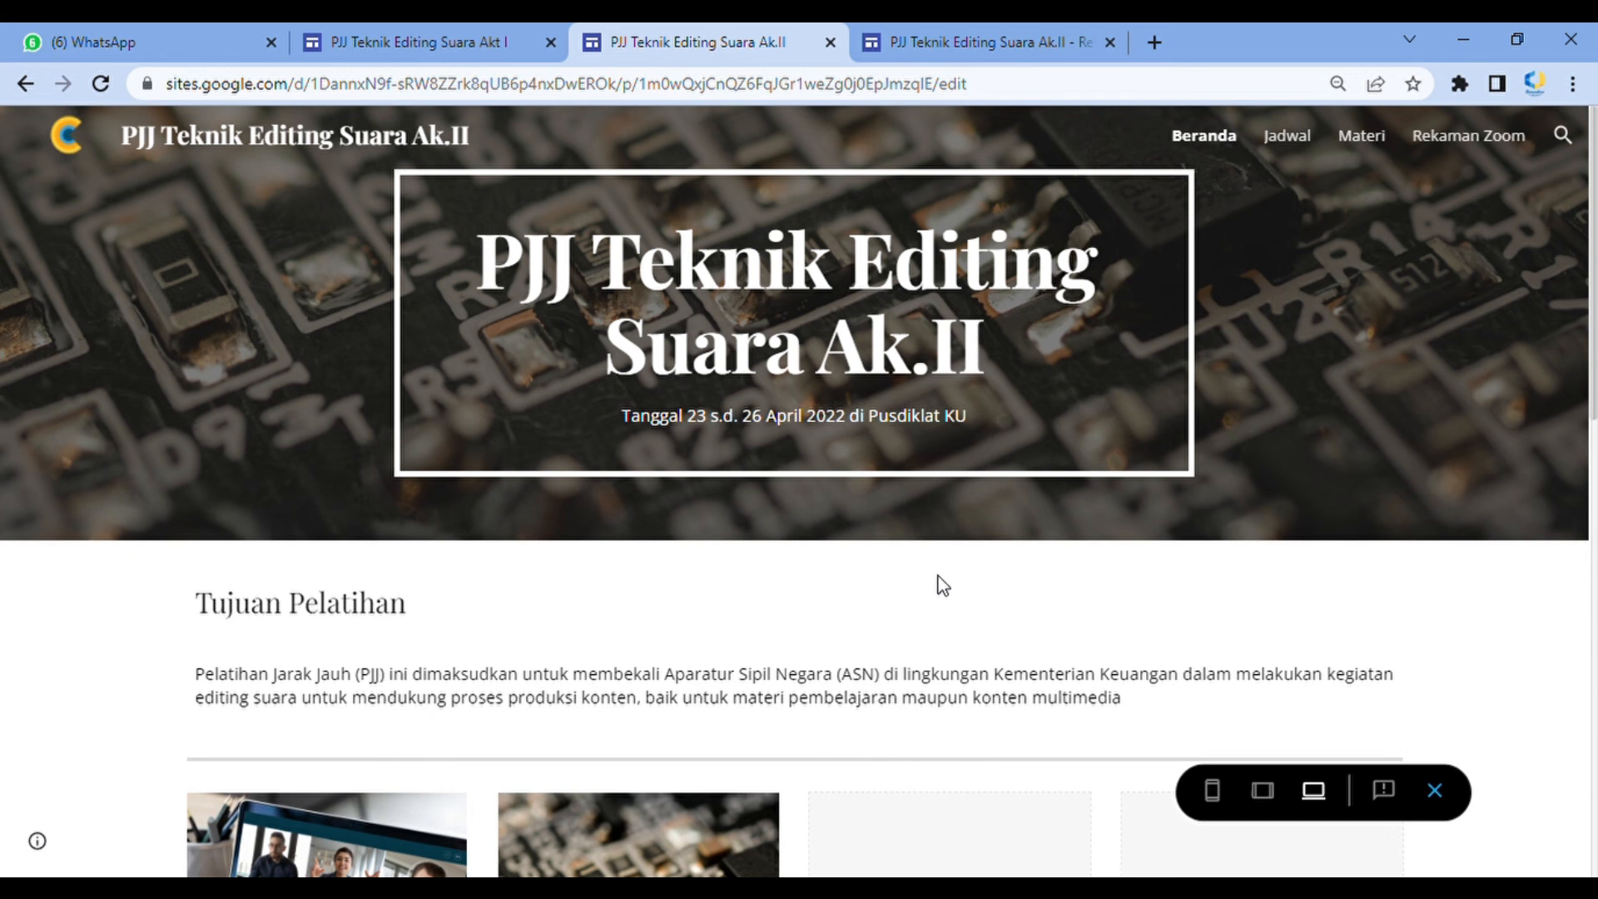
scroll(375, 608, down, 2)
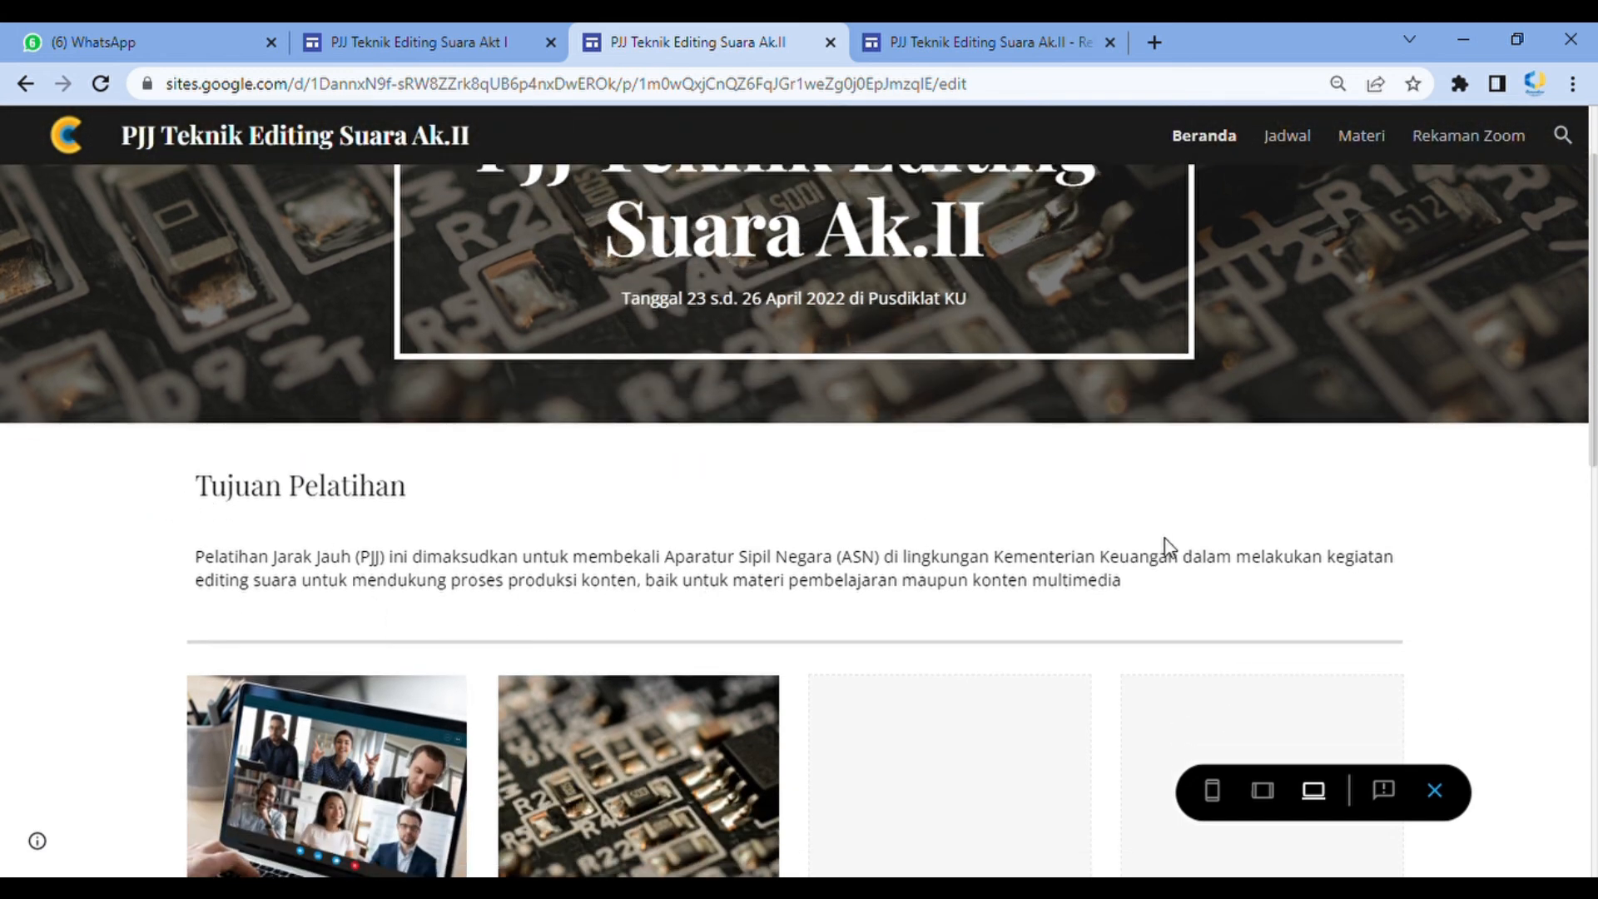
scroll(467, 571, down, 4)
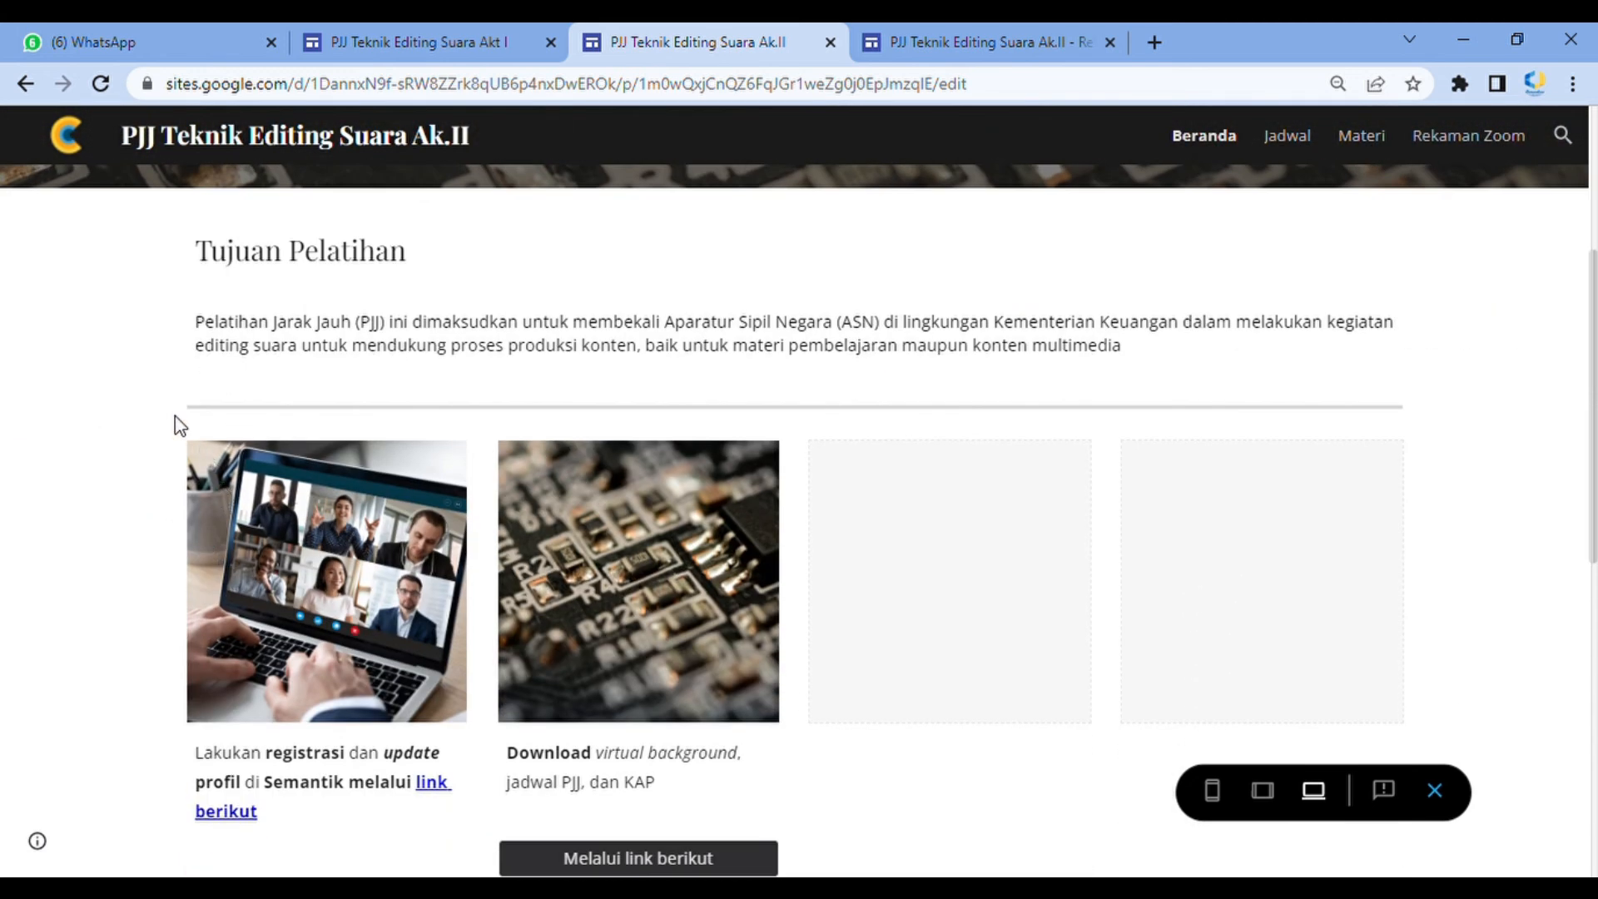
scroll(954, 607, down, 4)
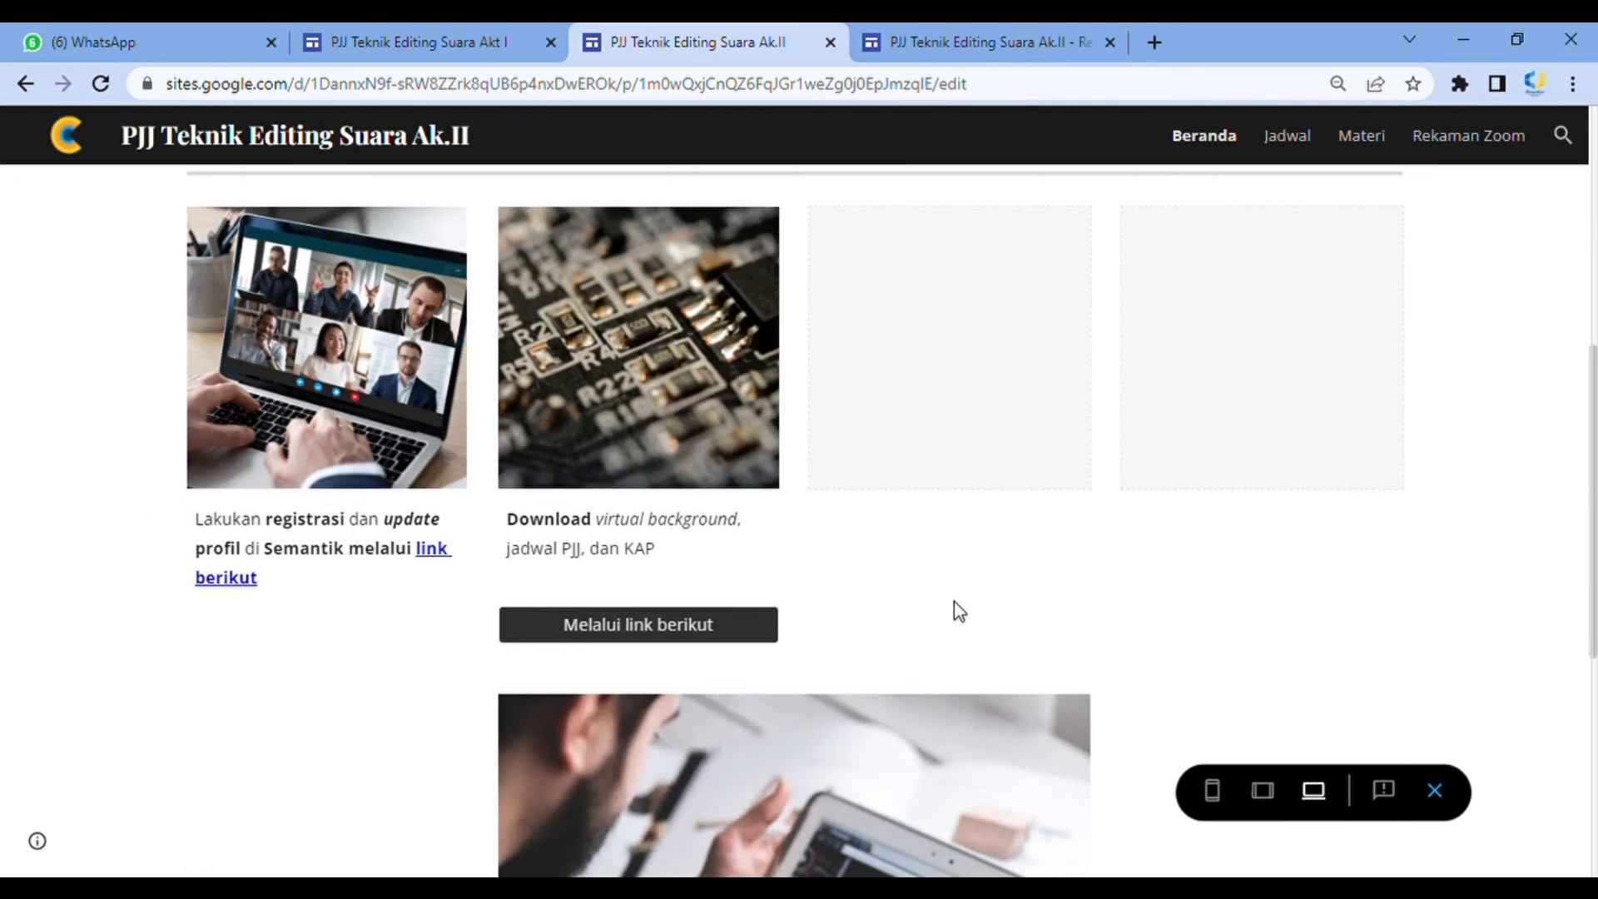
scroll(676, 494, up, 4)
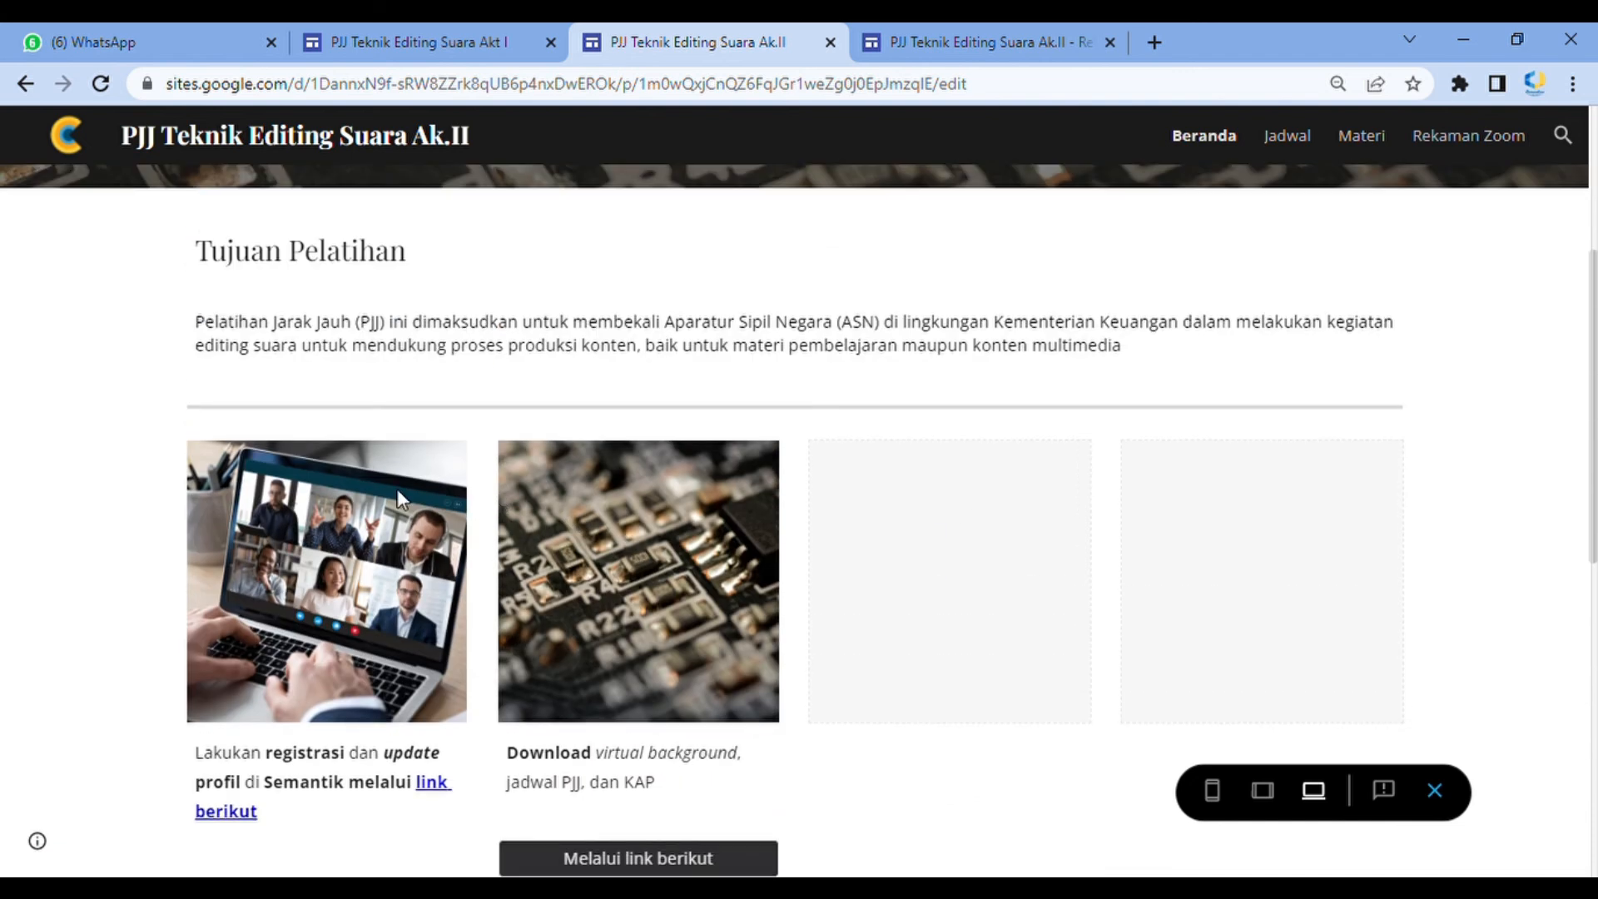
click(1437, 792)
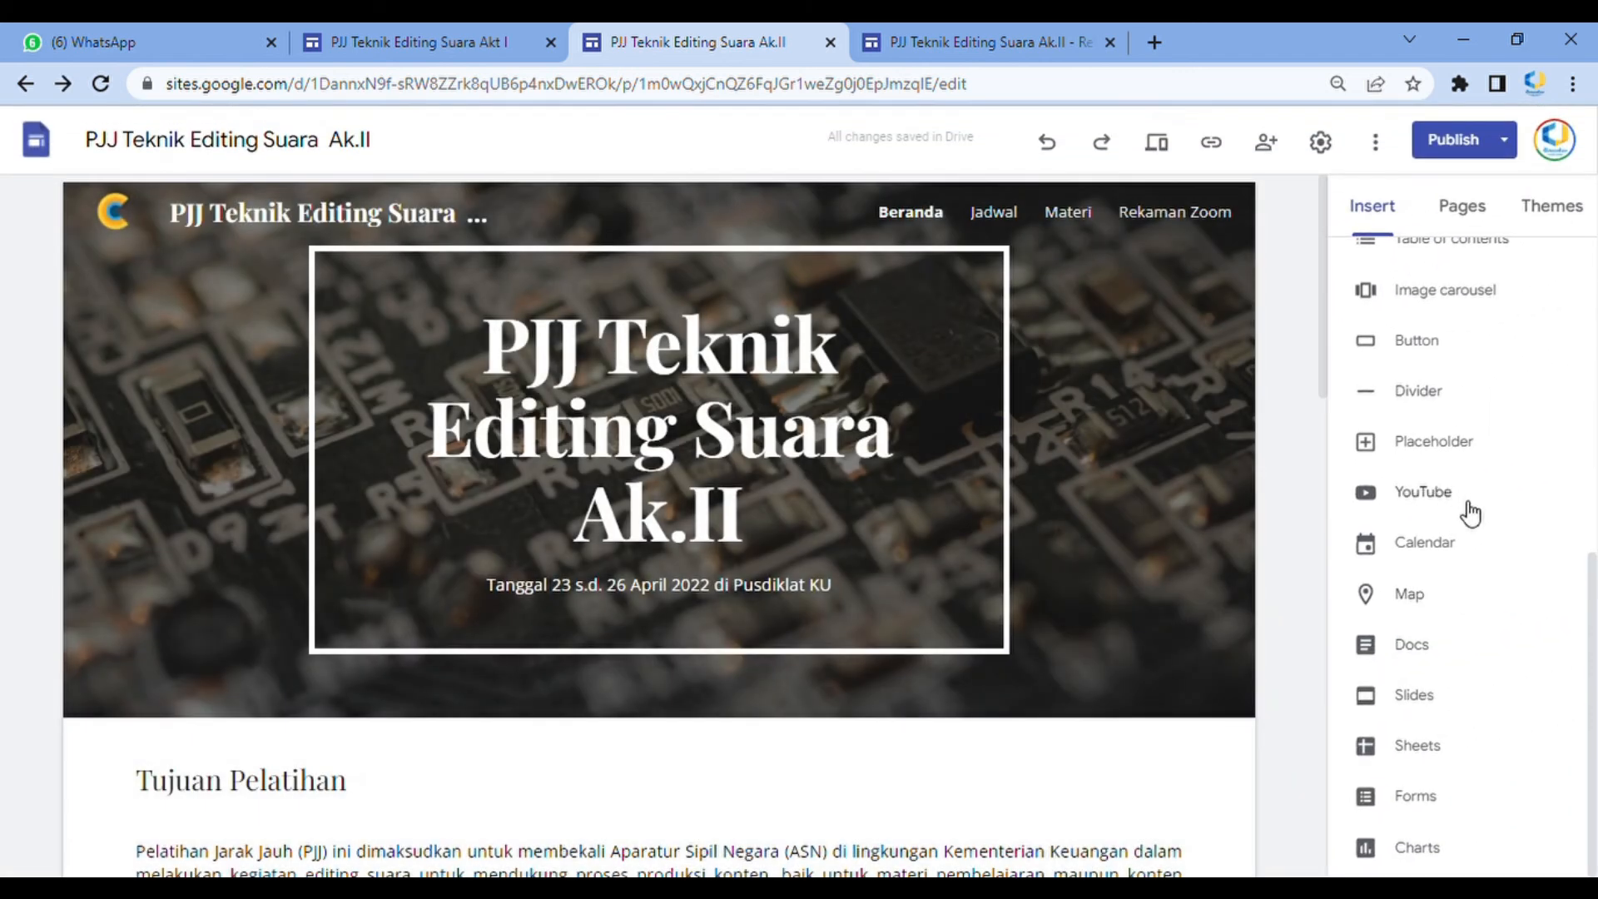
Start inserting a YouTube video, then in a new tab open the video Jokowi Resmi Stop Kran Ekspor Minyak Goreng and copy its URL
click(1441, 499)
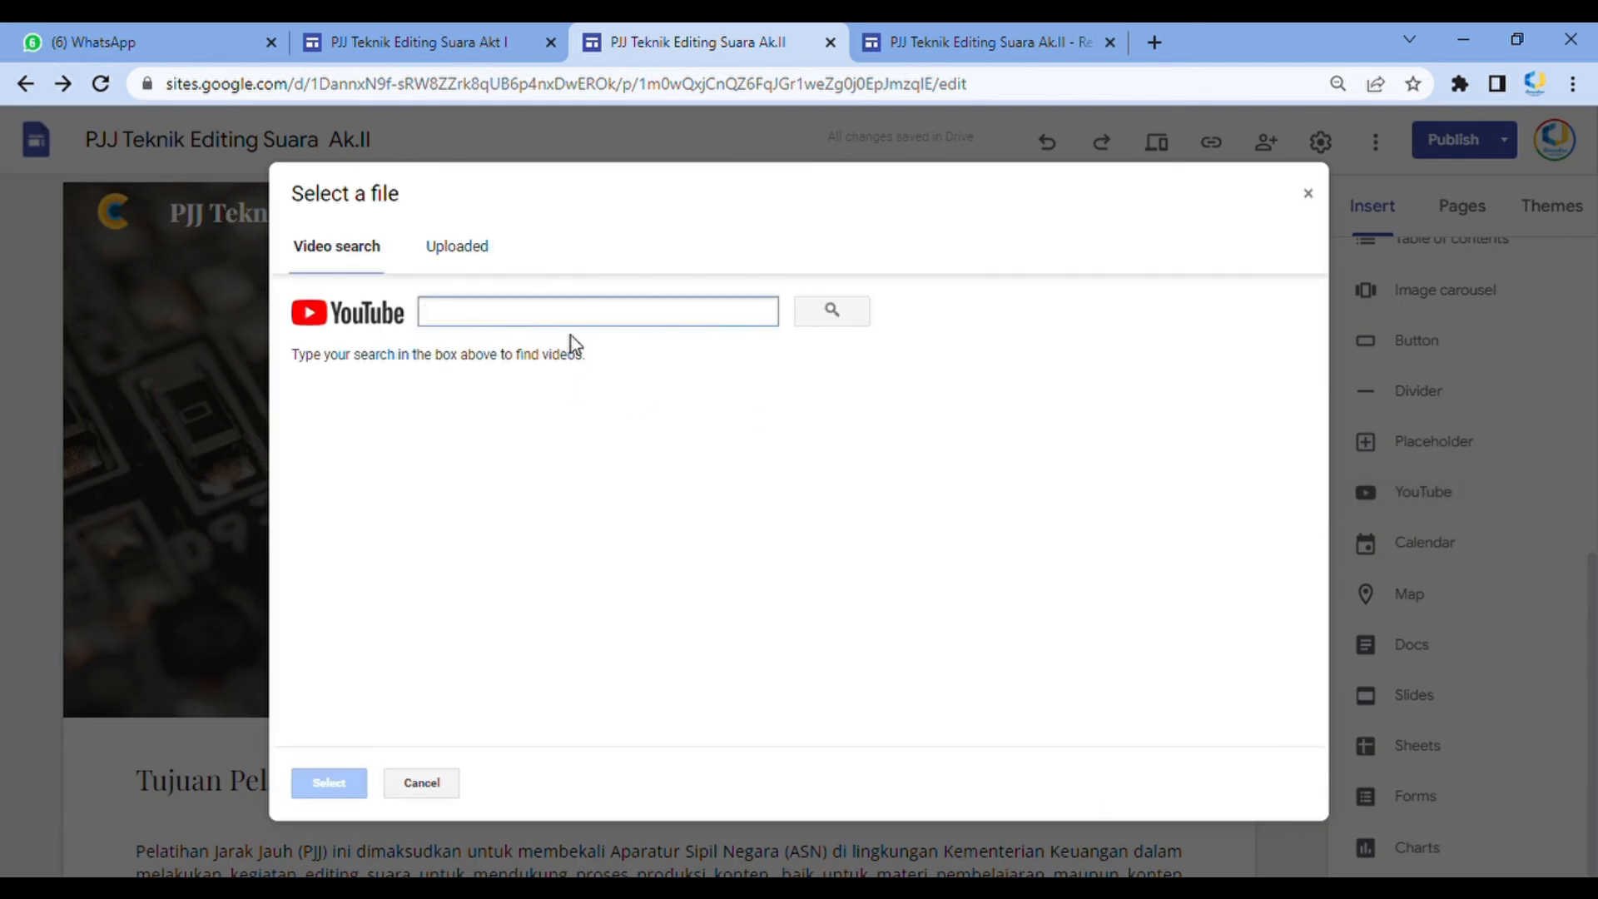
click(1156, 42)
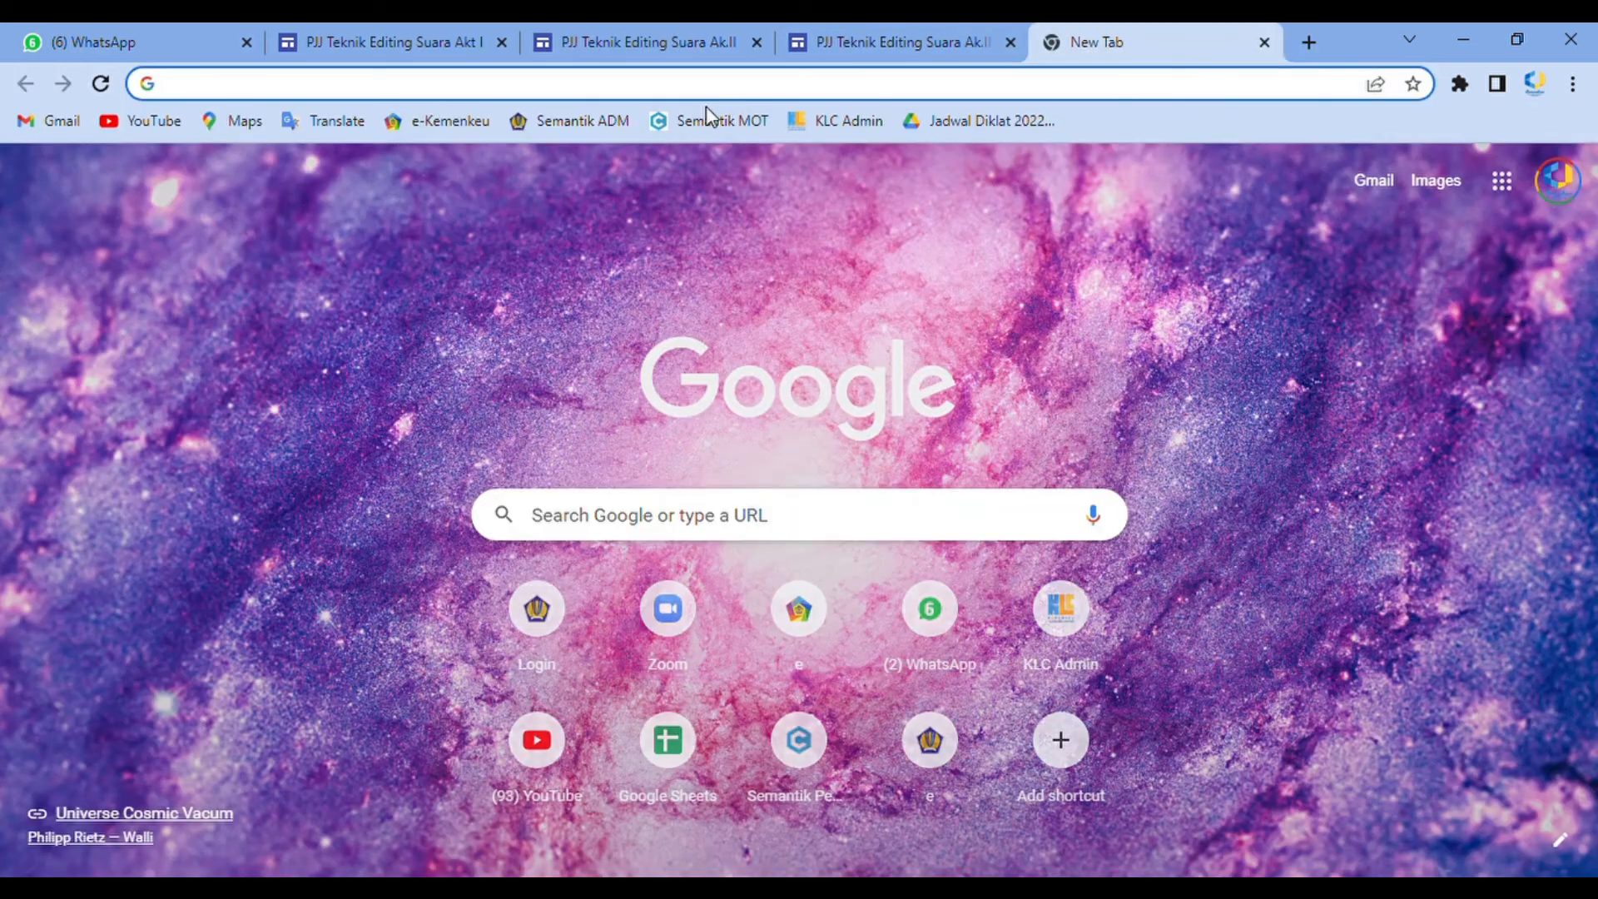
click(163, 125)
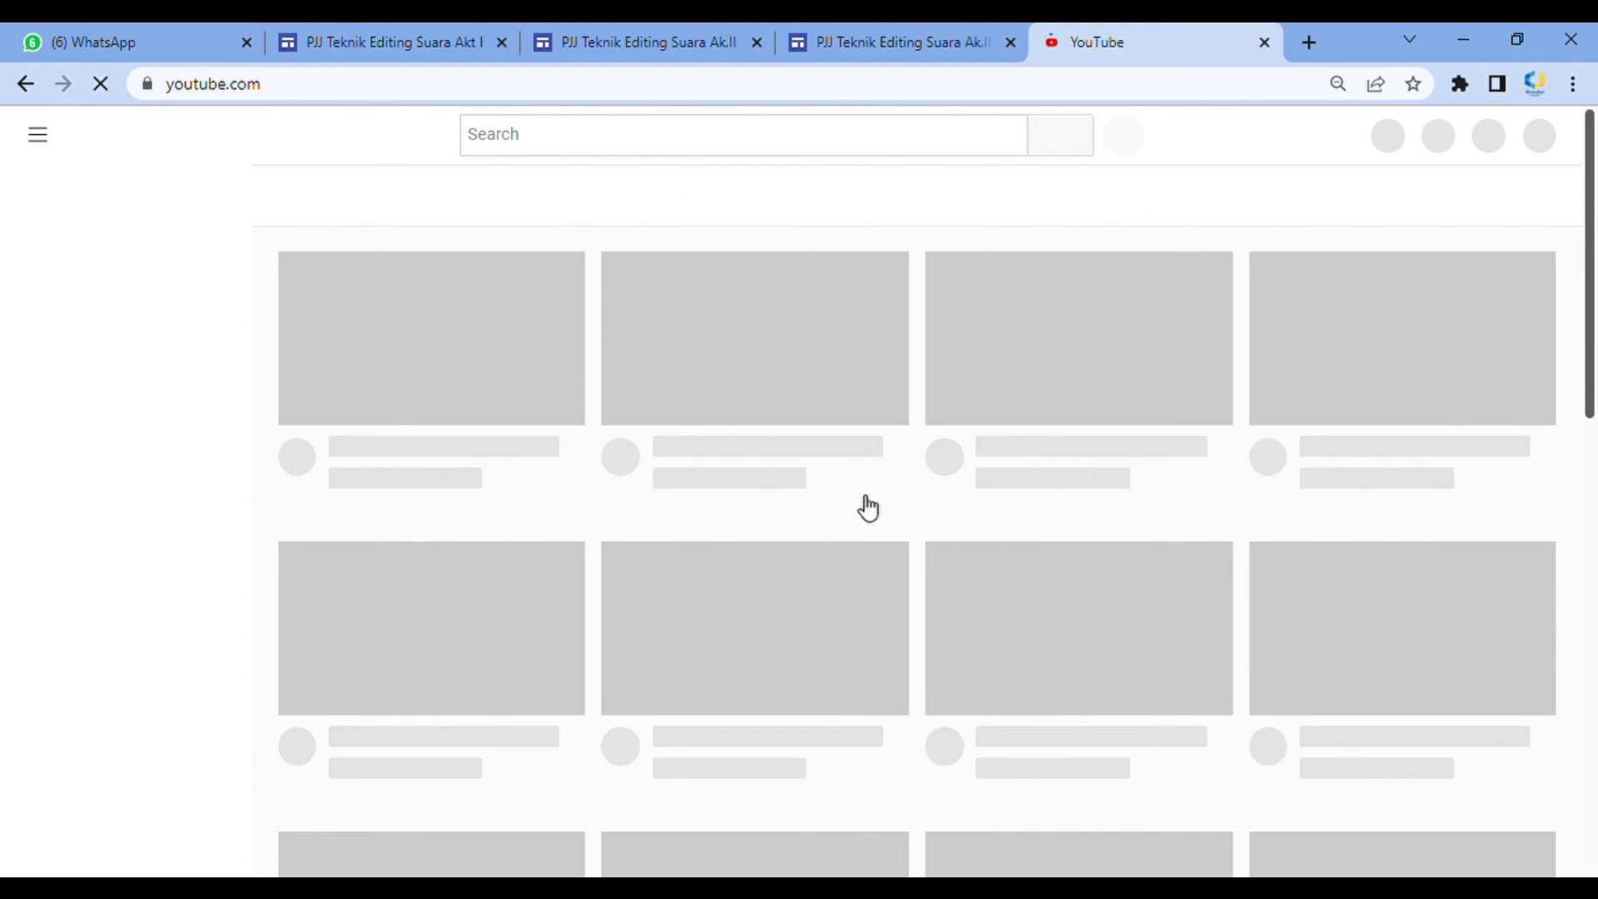
scroll(907, 583, down, 8)
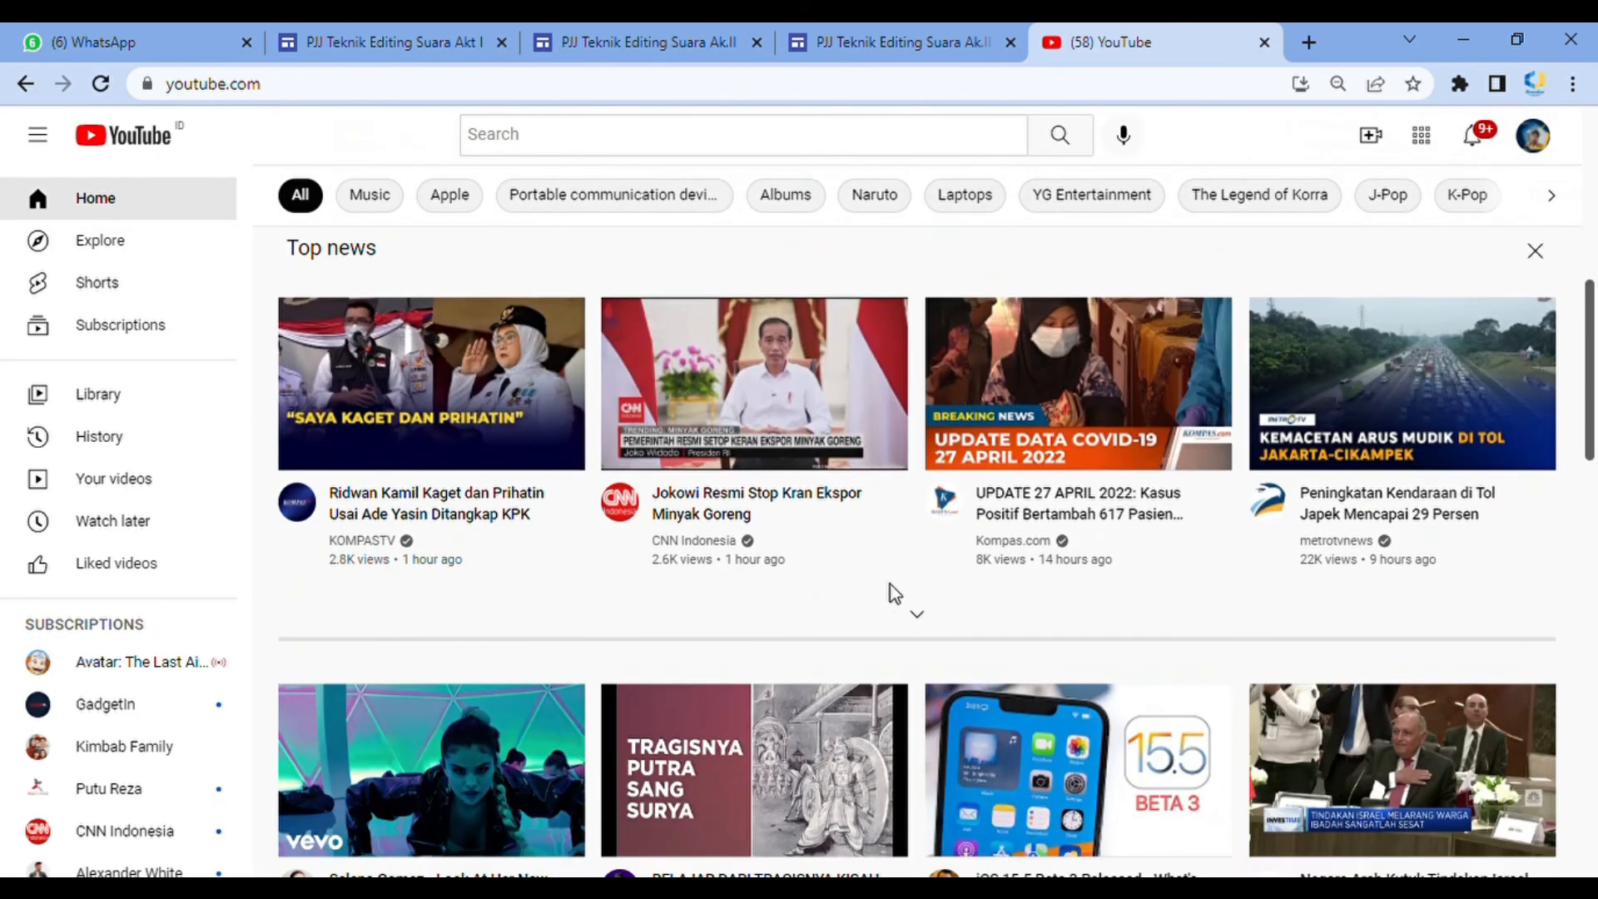
mouse_move(813, 536)
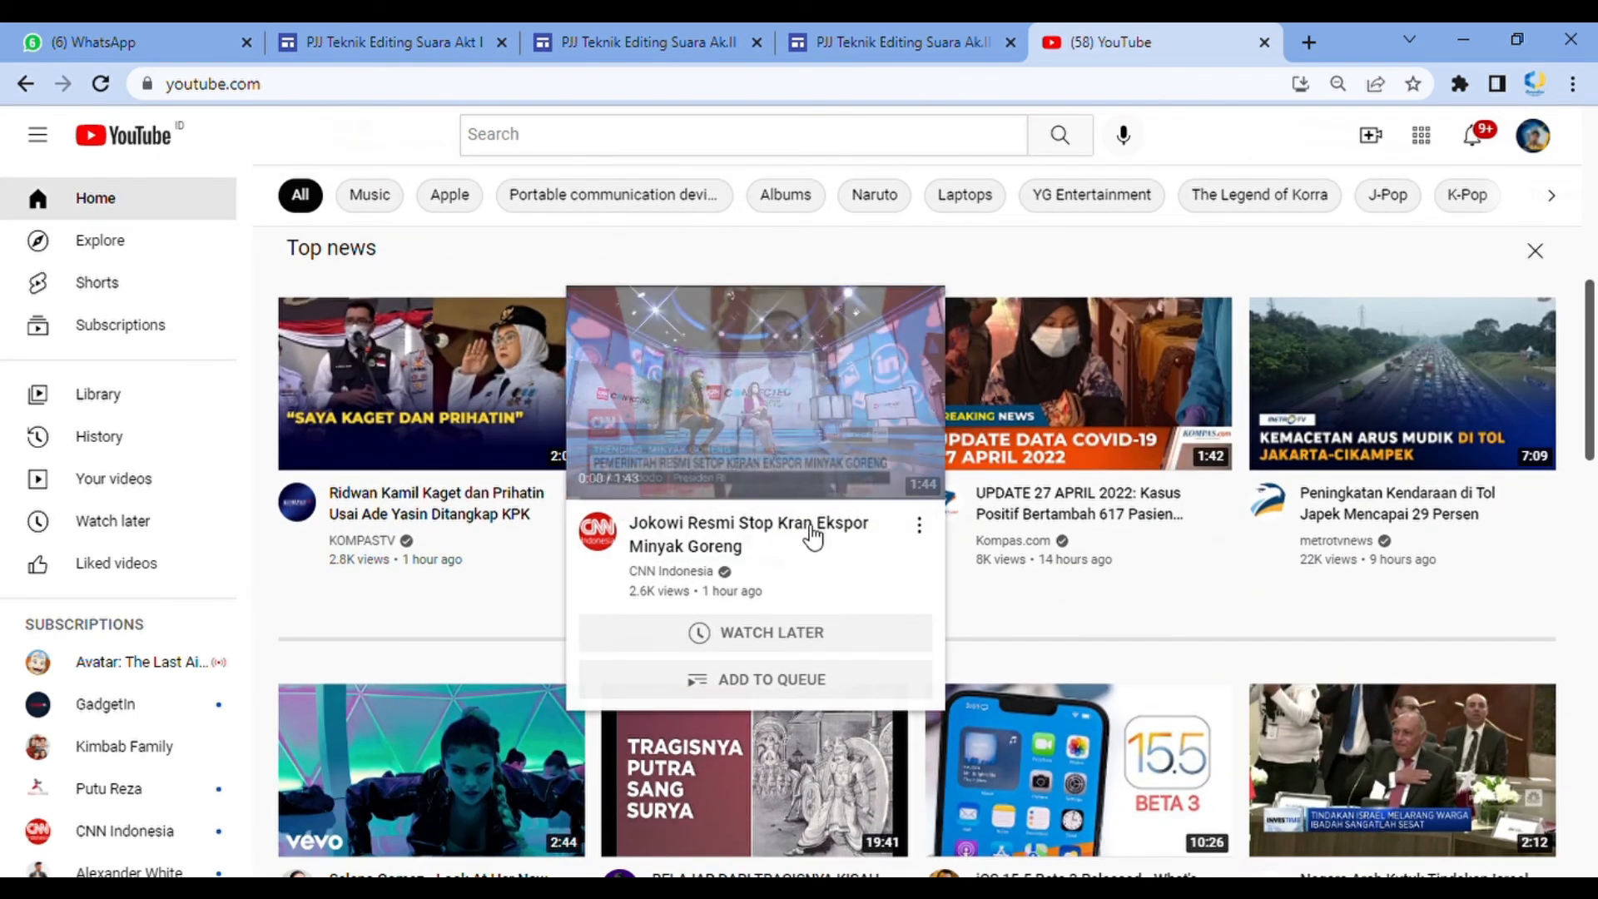
scroll(813, 537, down, 2)
click(758, 301)
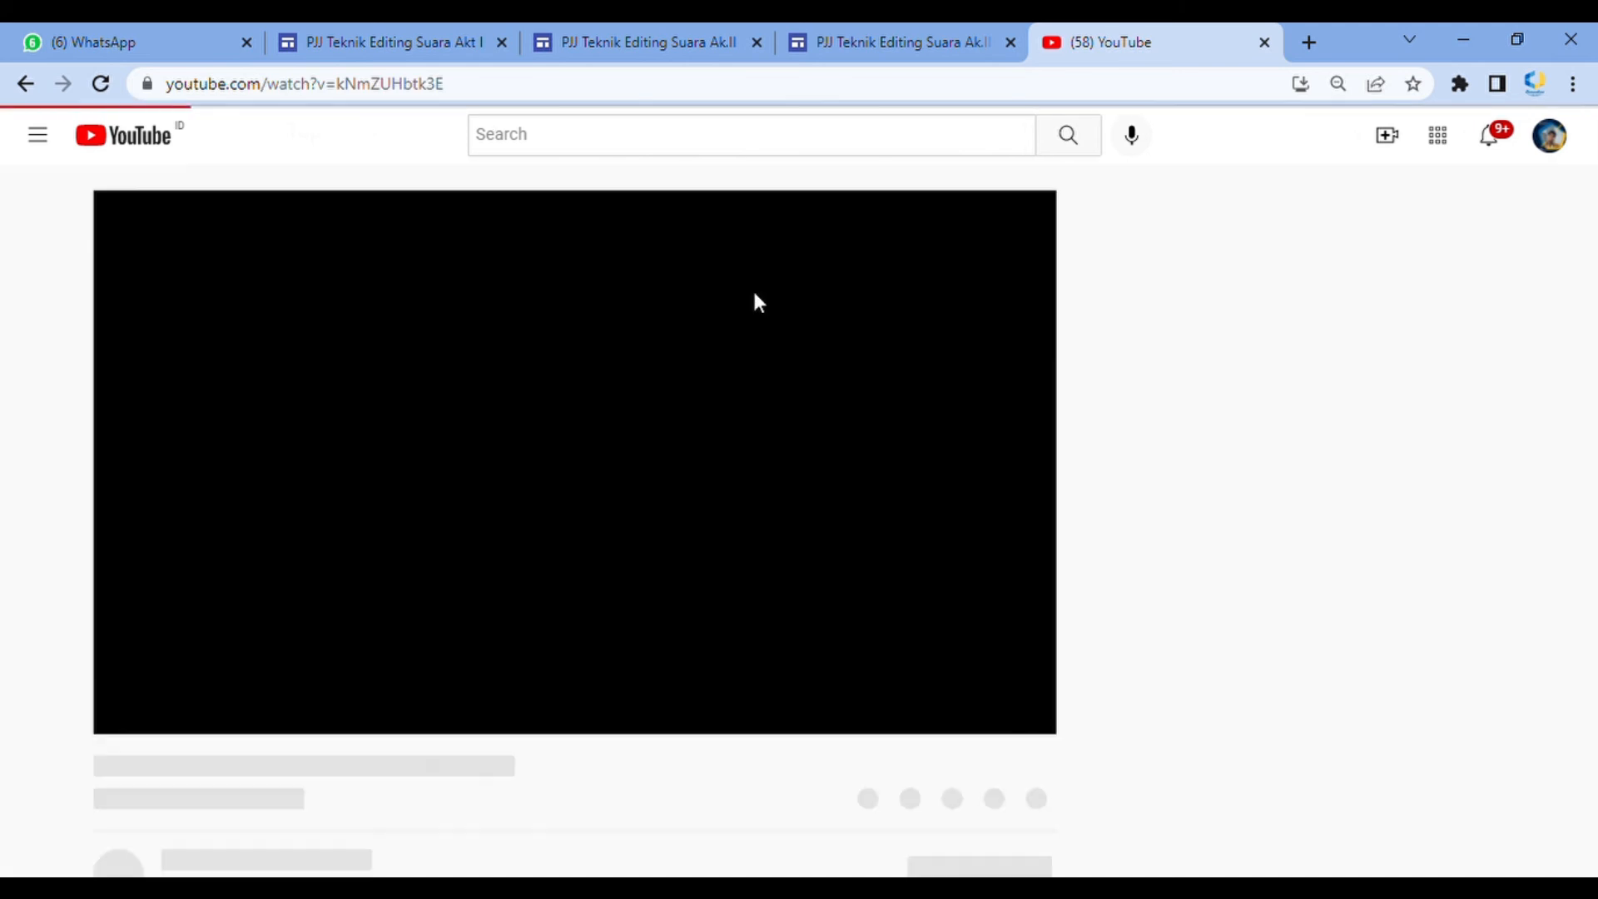
click(581, 562)
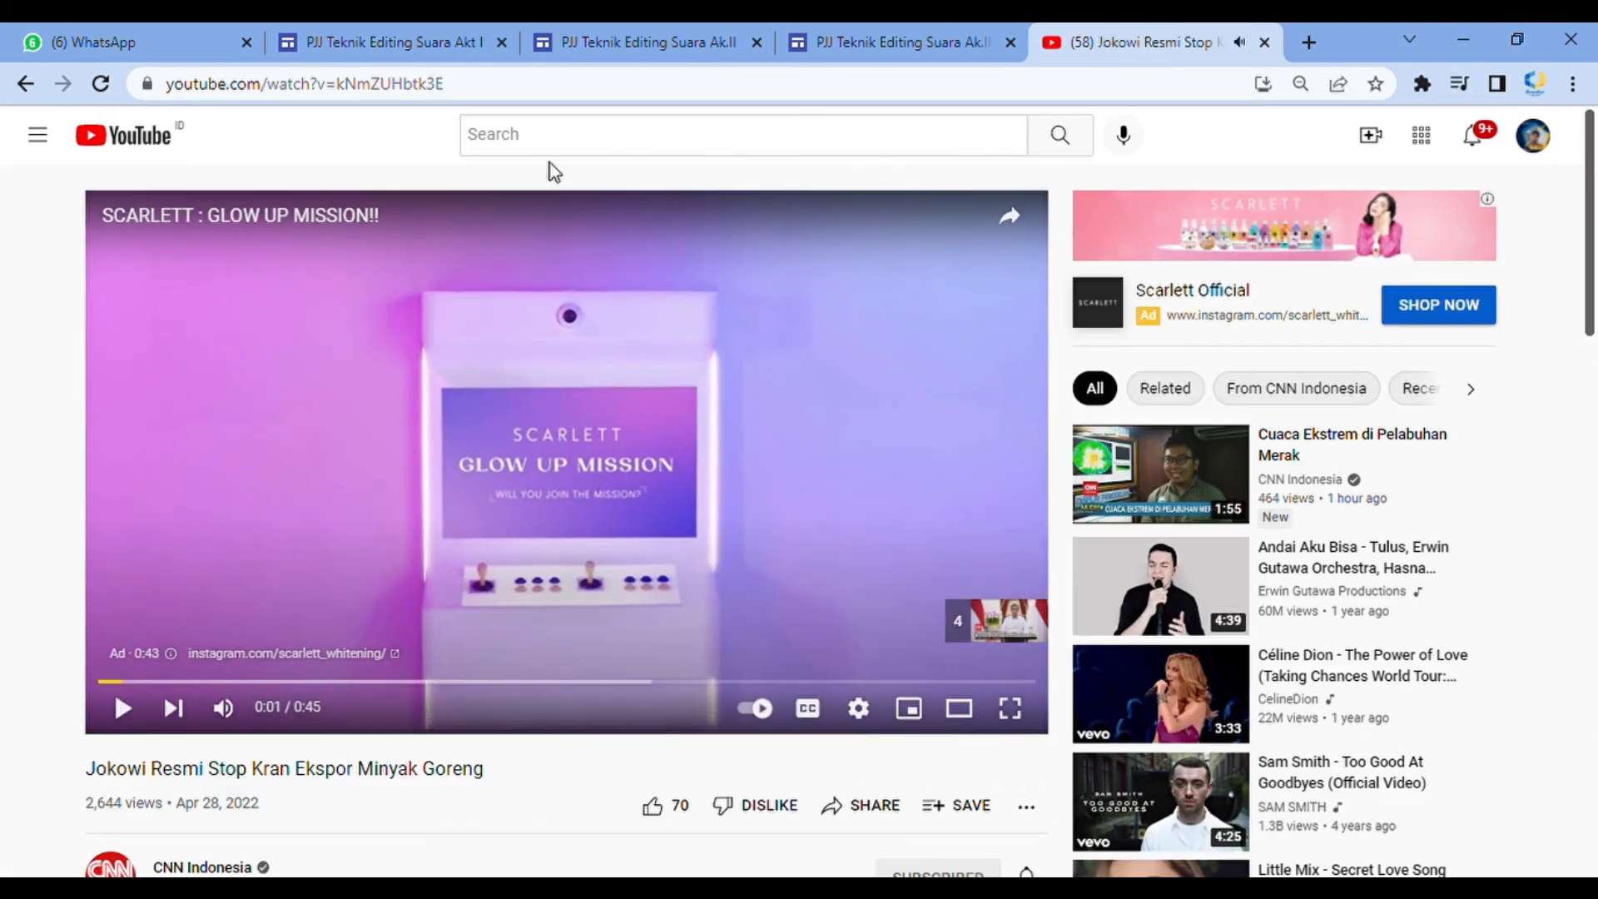
click(393, 90)
key(ctrl+c)
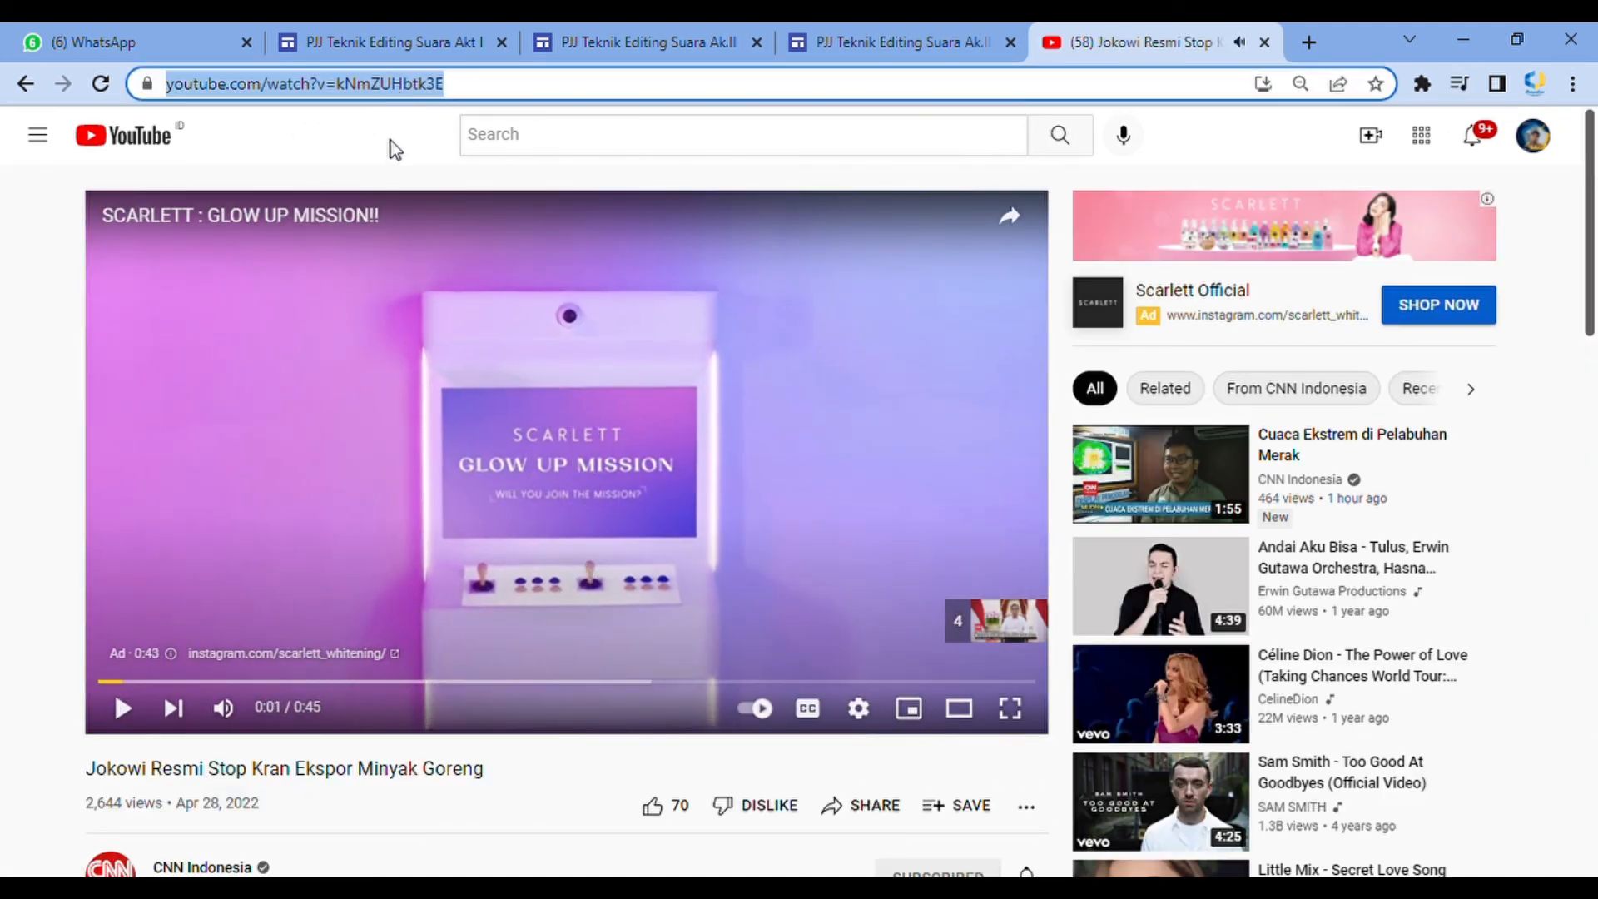
Paste the video URL into the YouTube search, insert the found video and move it above Tujuan Pelatihan
click(941, 33)
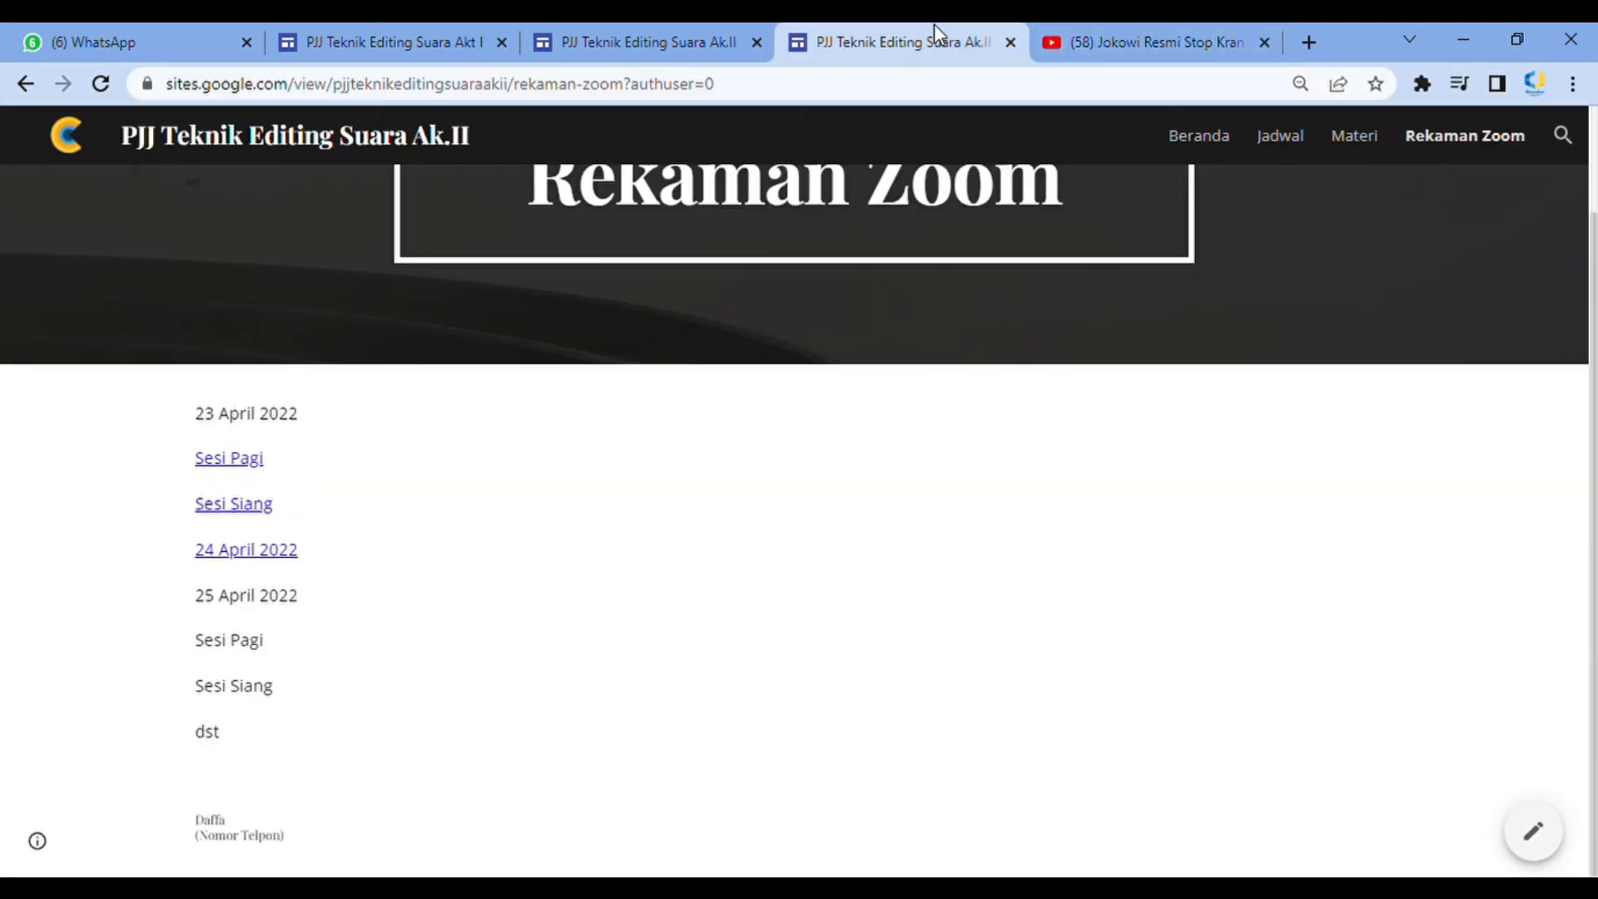
click(716, 33)
key(ctrl+v)
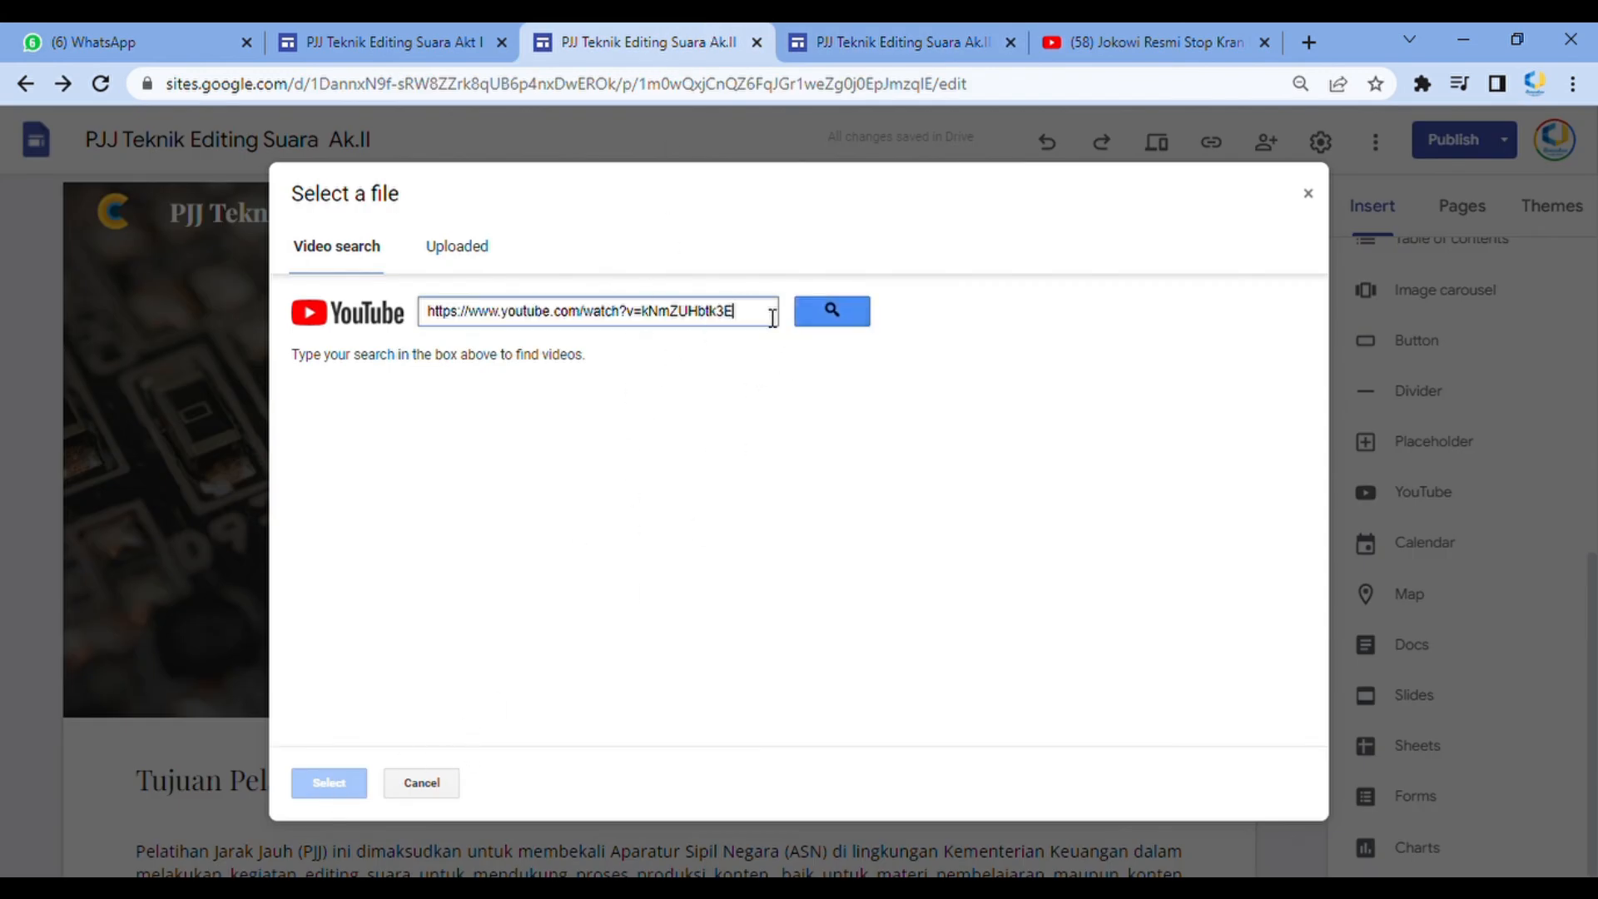
click(830, 312)
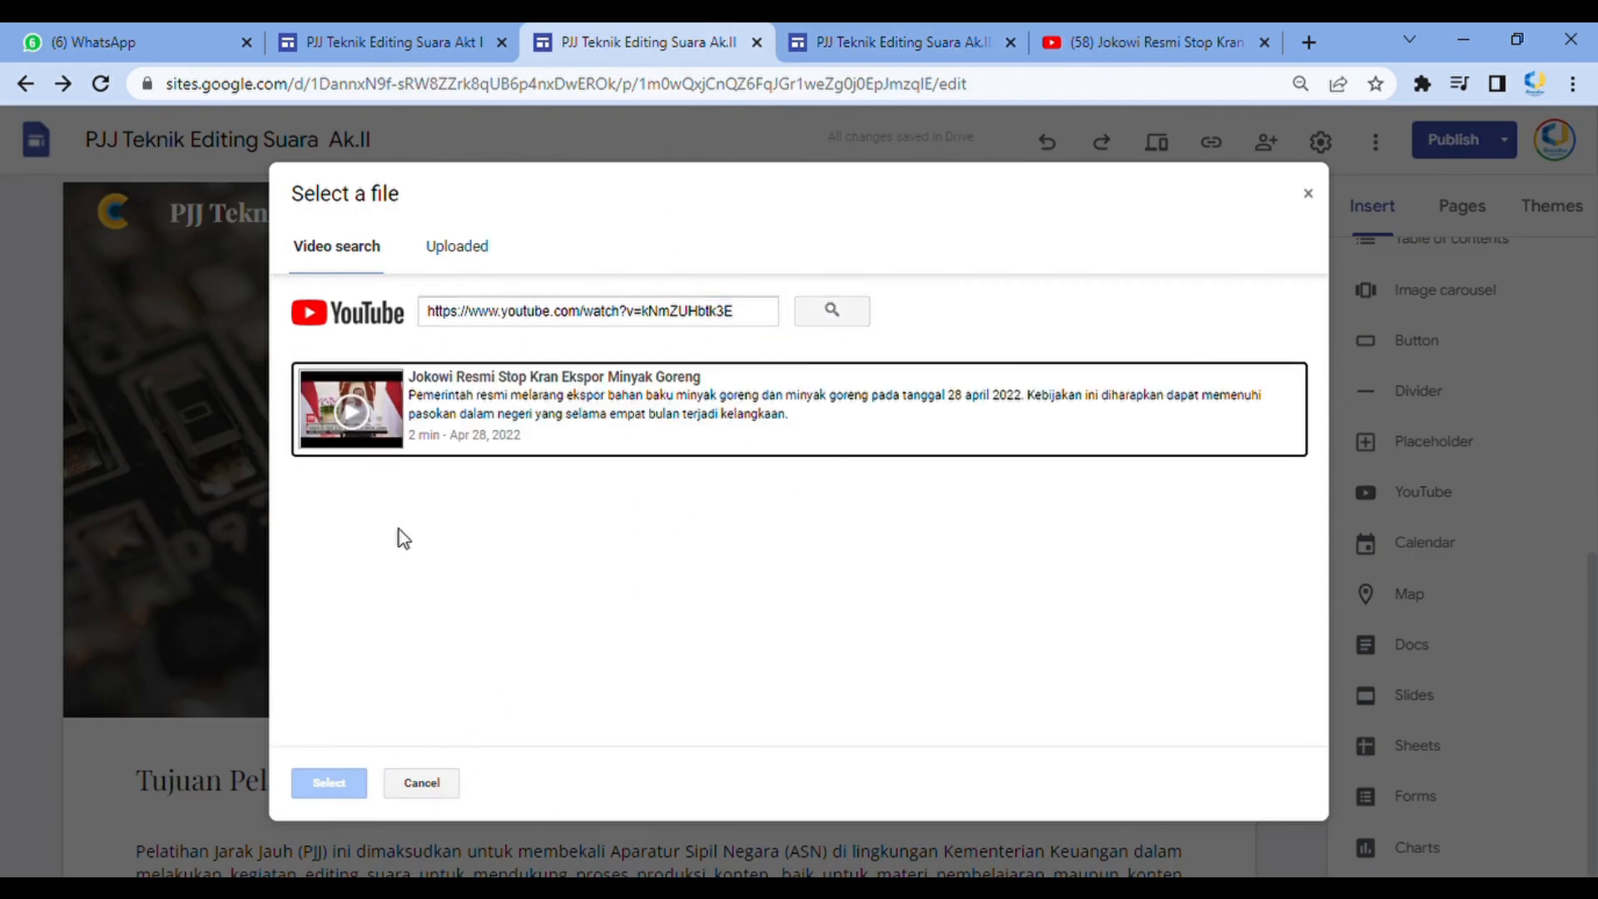
click(373, 402)
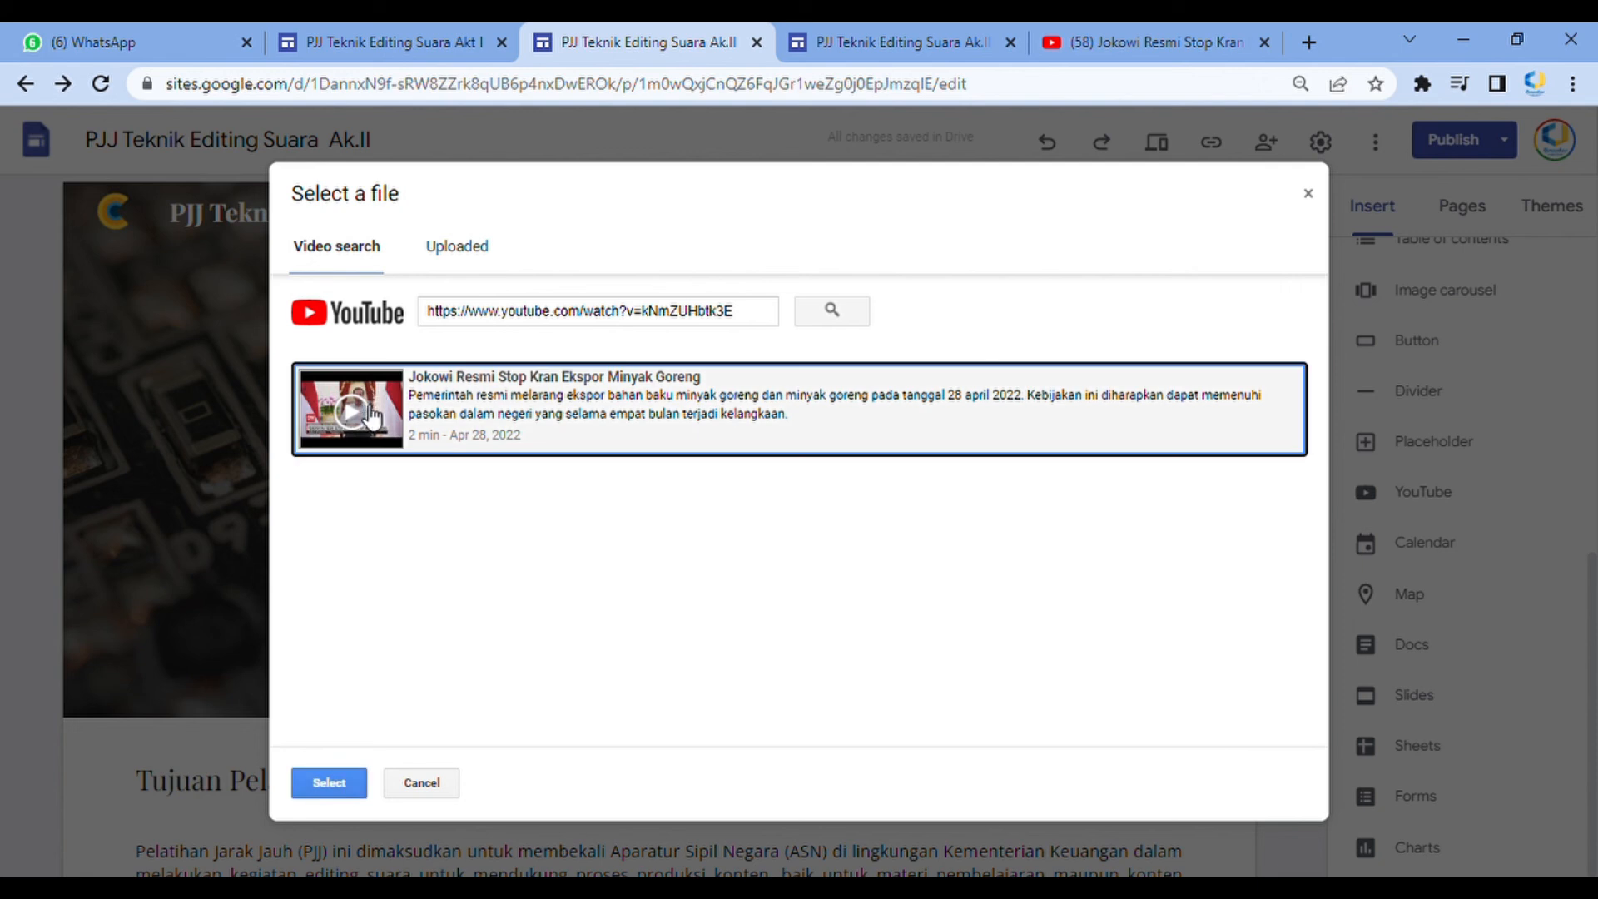
click(331, 783)
drag(552, 417, 712, 435)
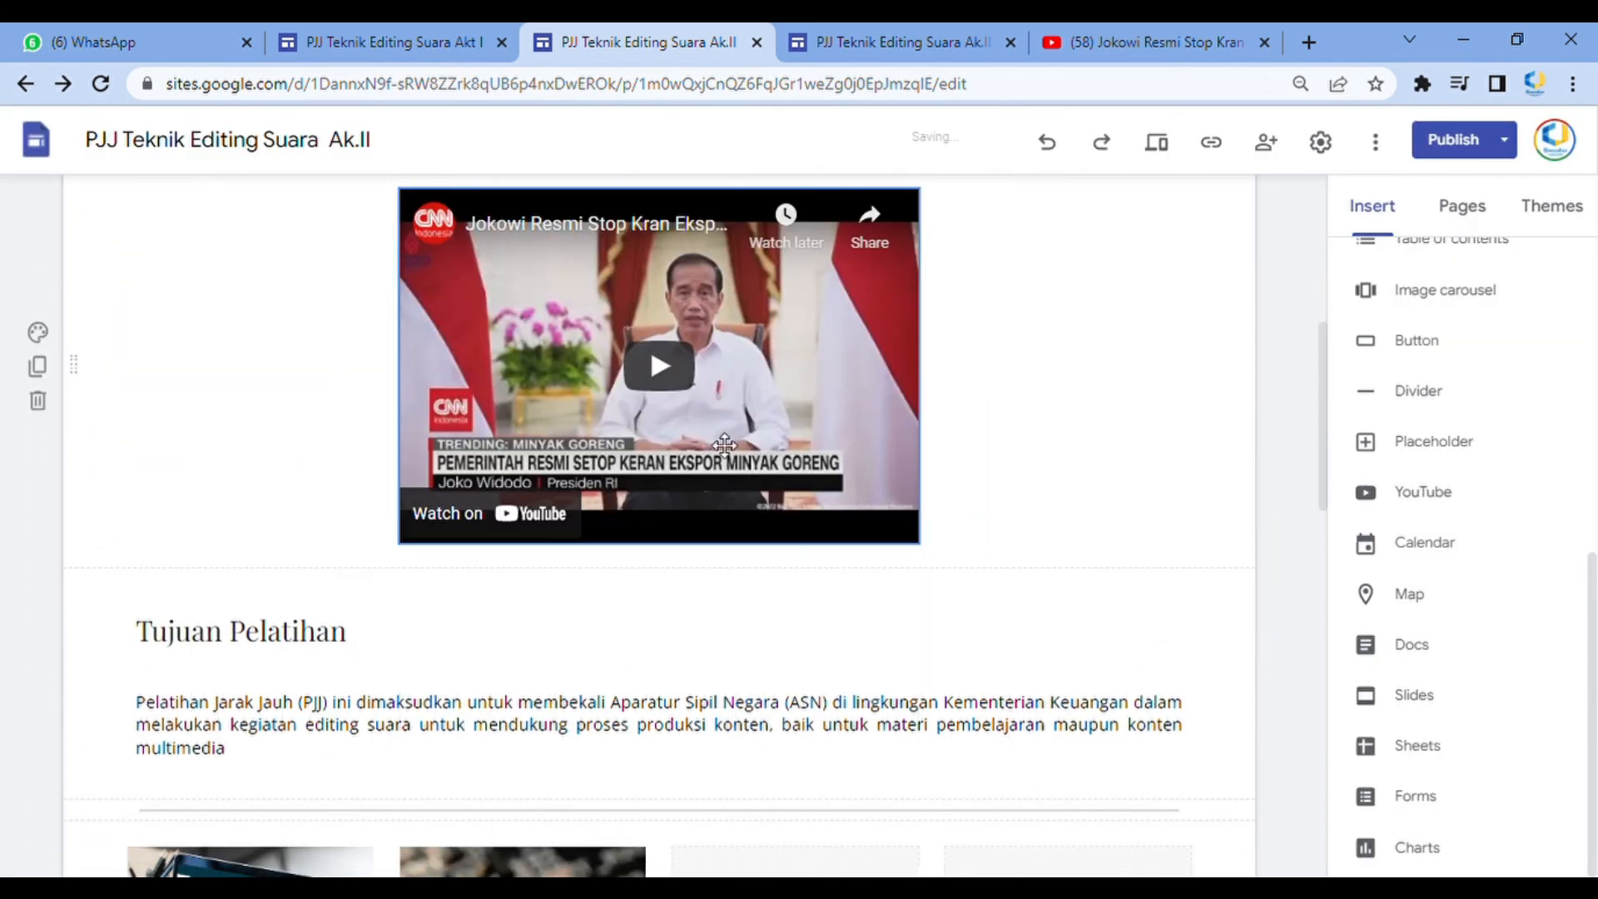
Preview the Beranda page and play the embedded YouTube video
click(1176, 148)
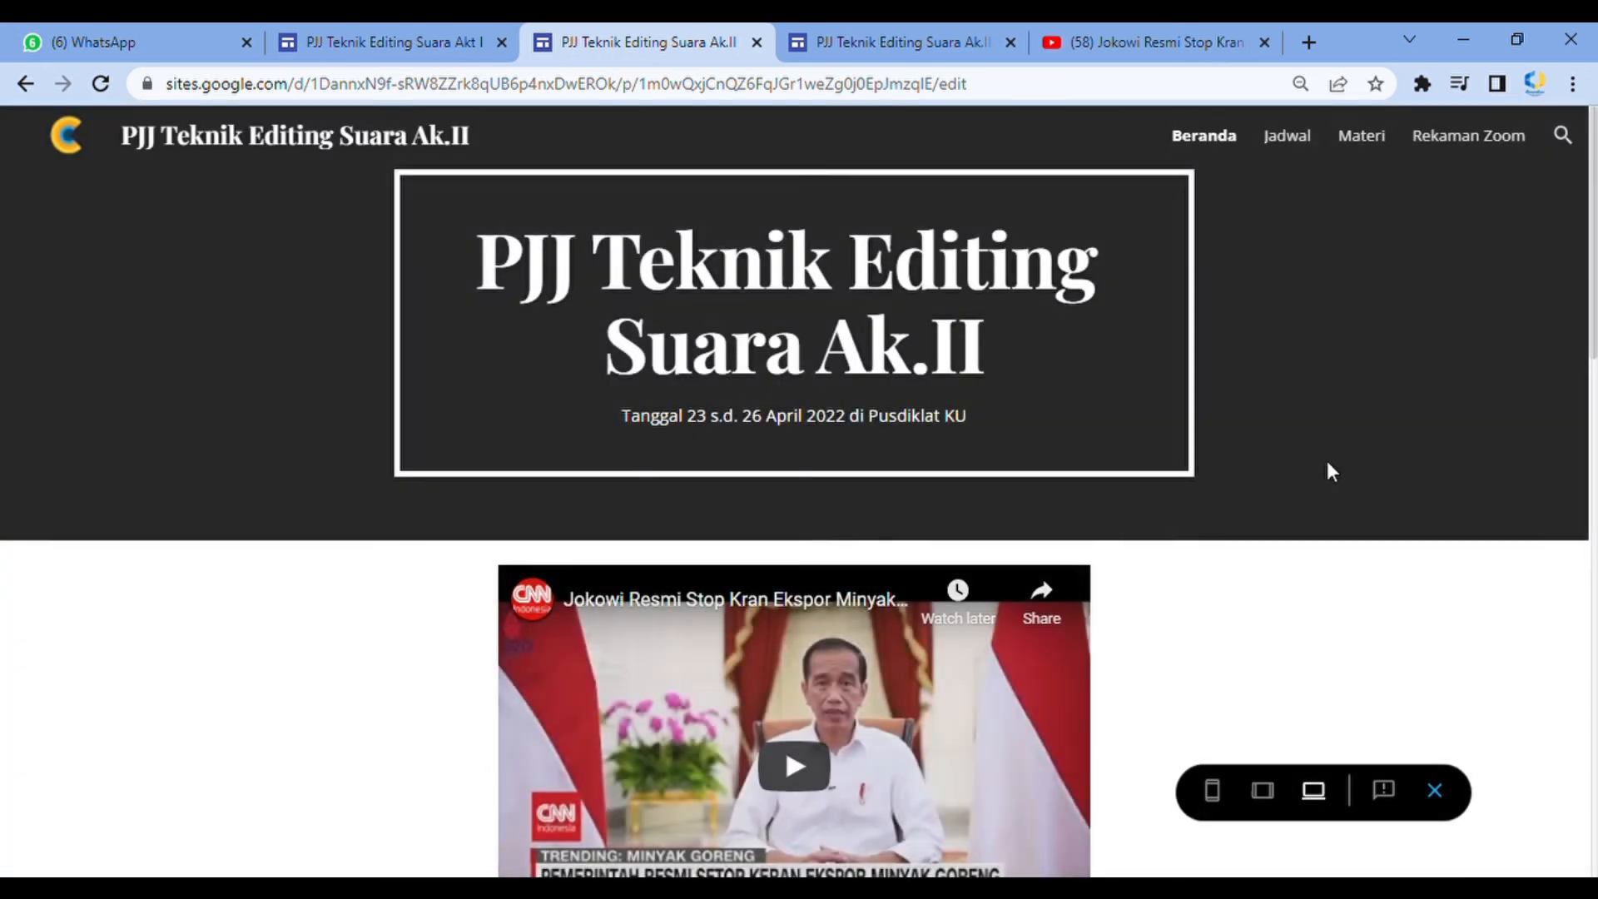
scroll(1327, 462, down, 3)
click(782, 556)
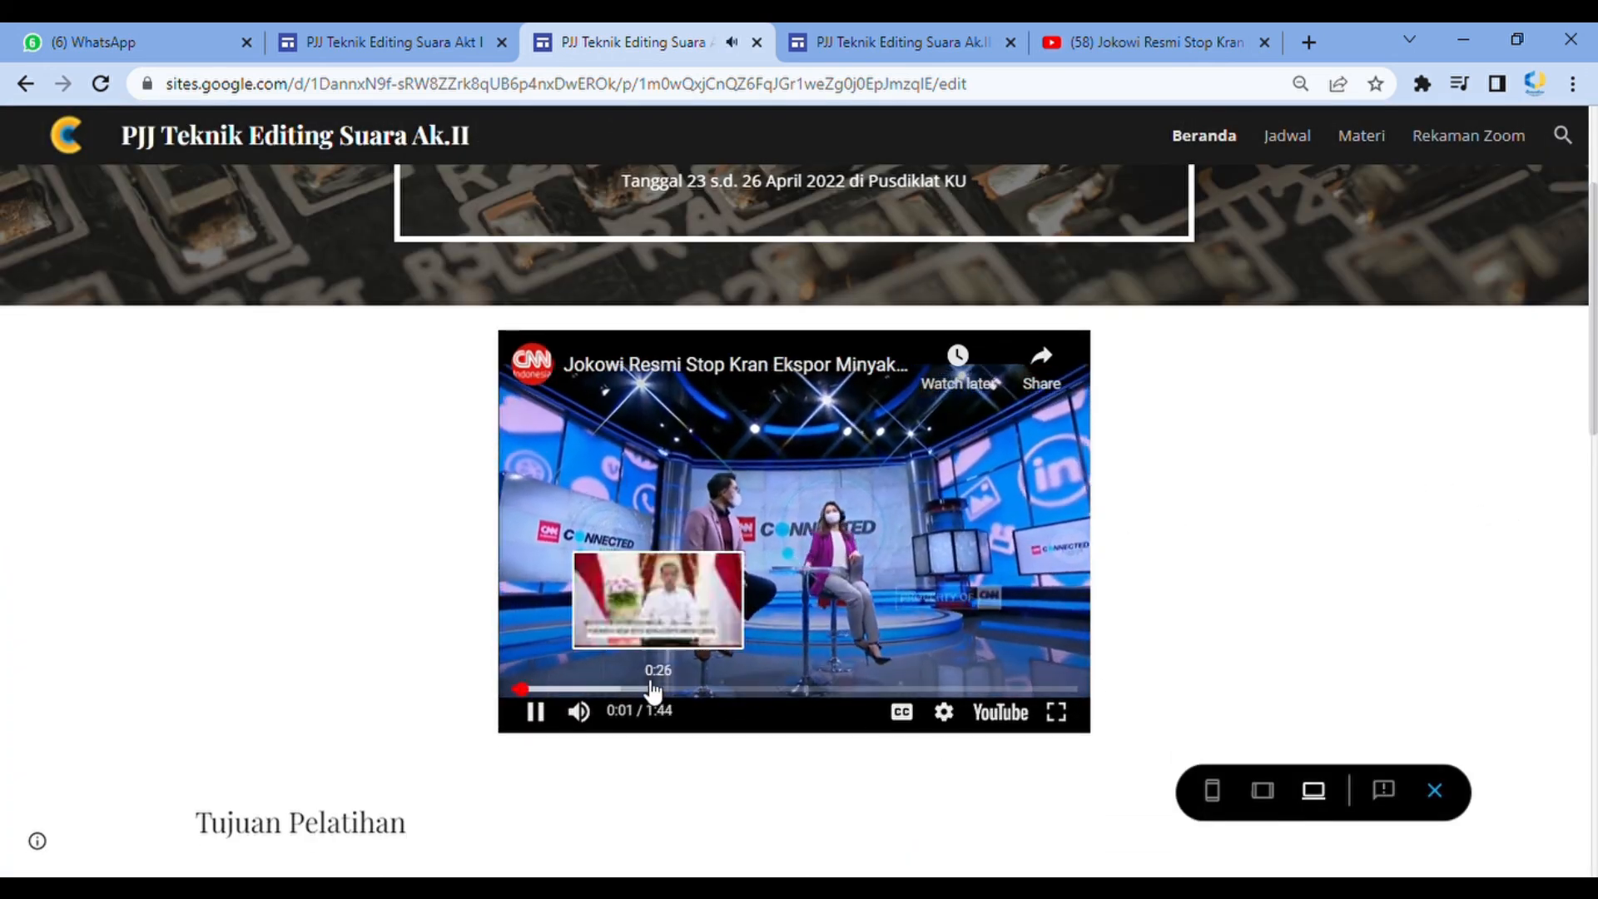
click(618, 690)
click(746, 672)
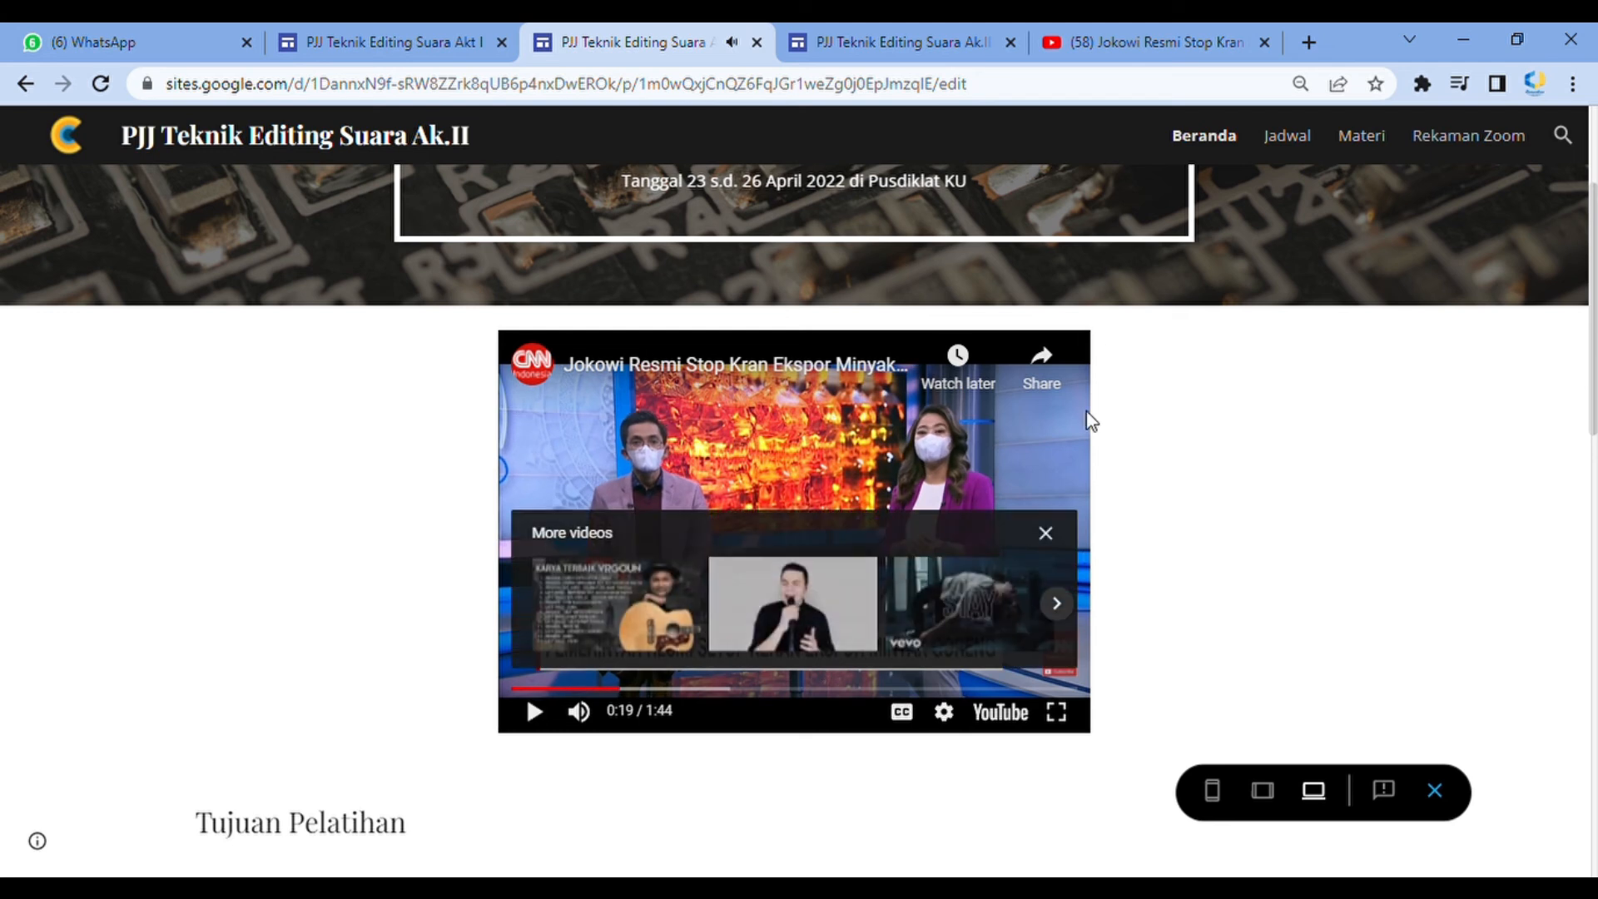
click(1435, 790)
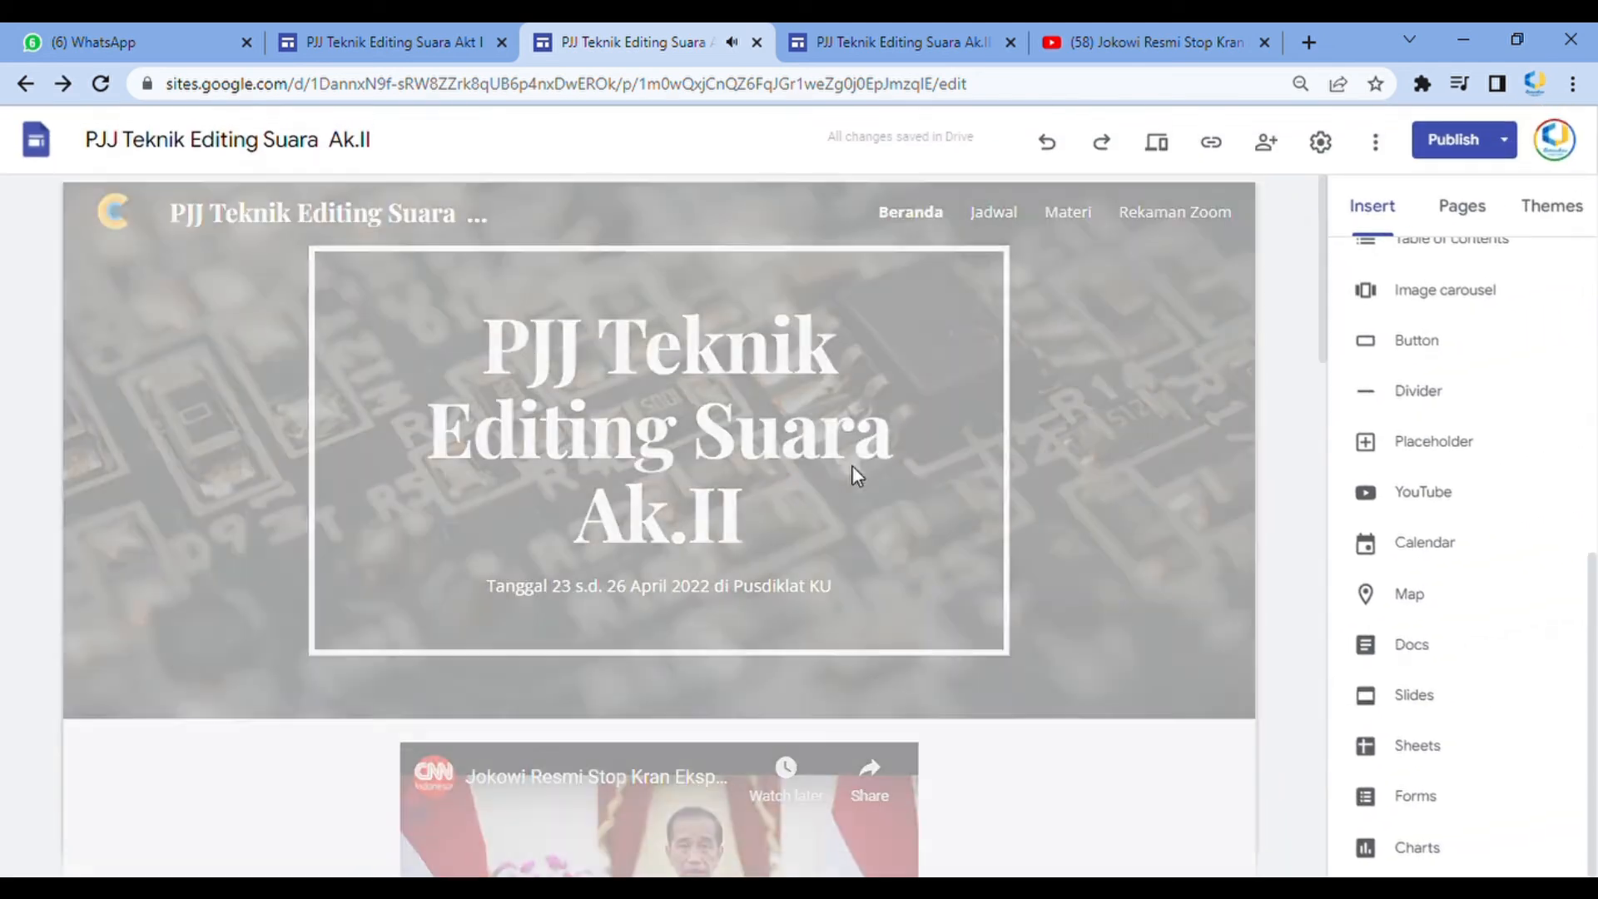
Scroll through the Beranda page in the editor to review the video, Tujuan Pelatihan section and cards
scroll(875, 641, down, 3)
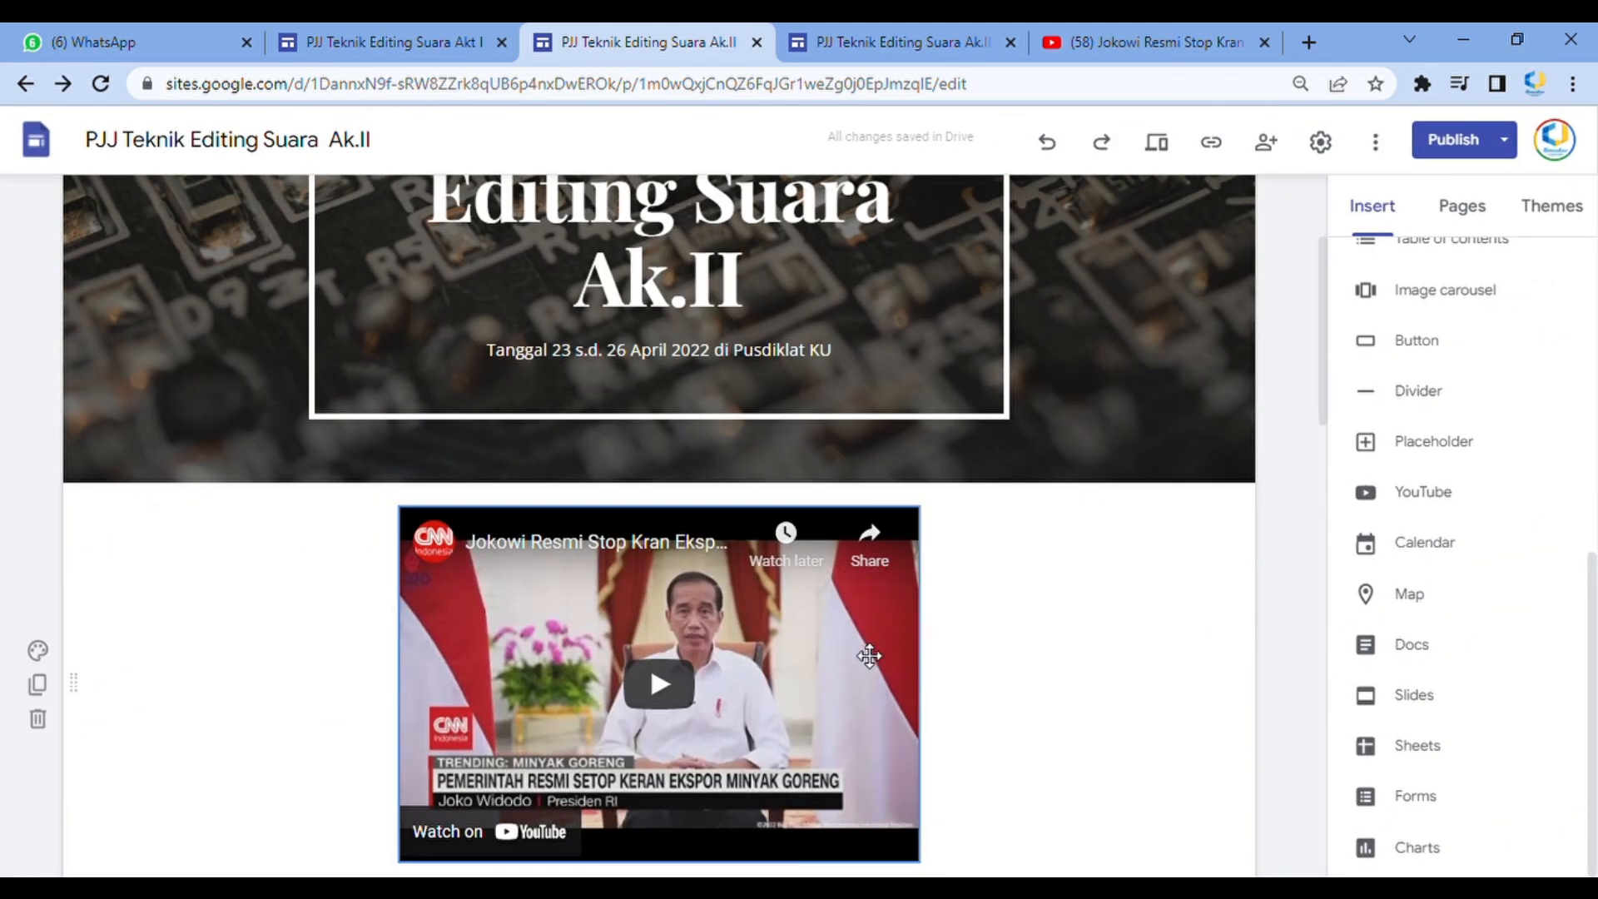
scroll(832, 625, down, 3)
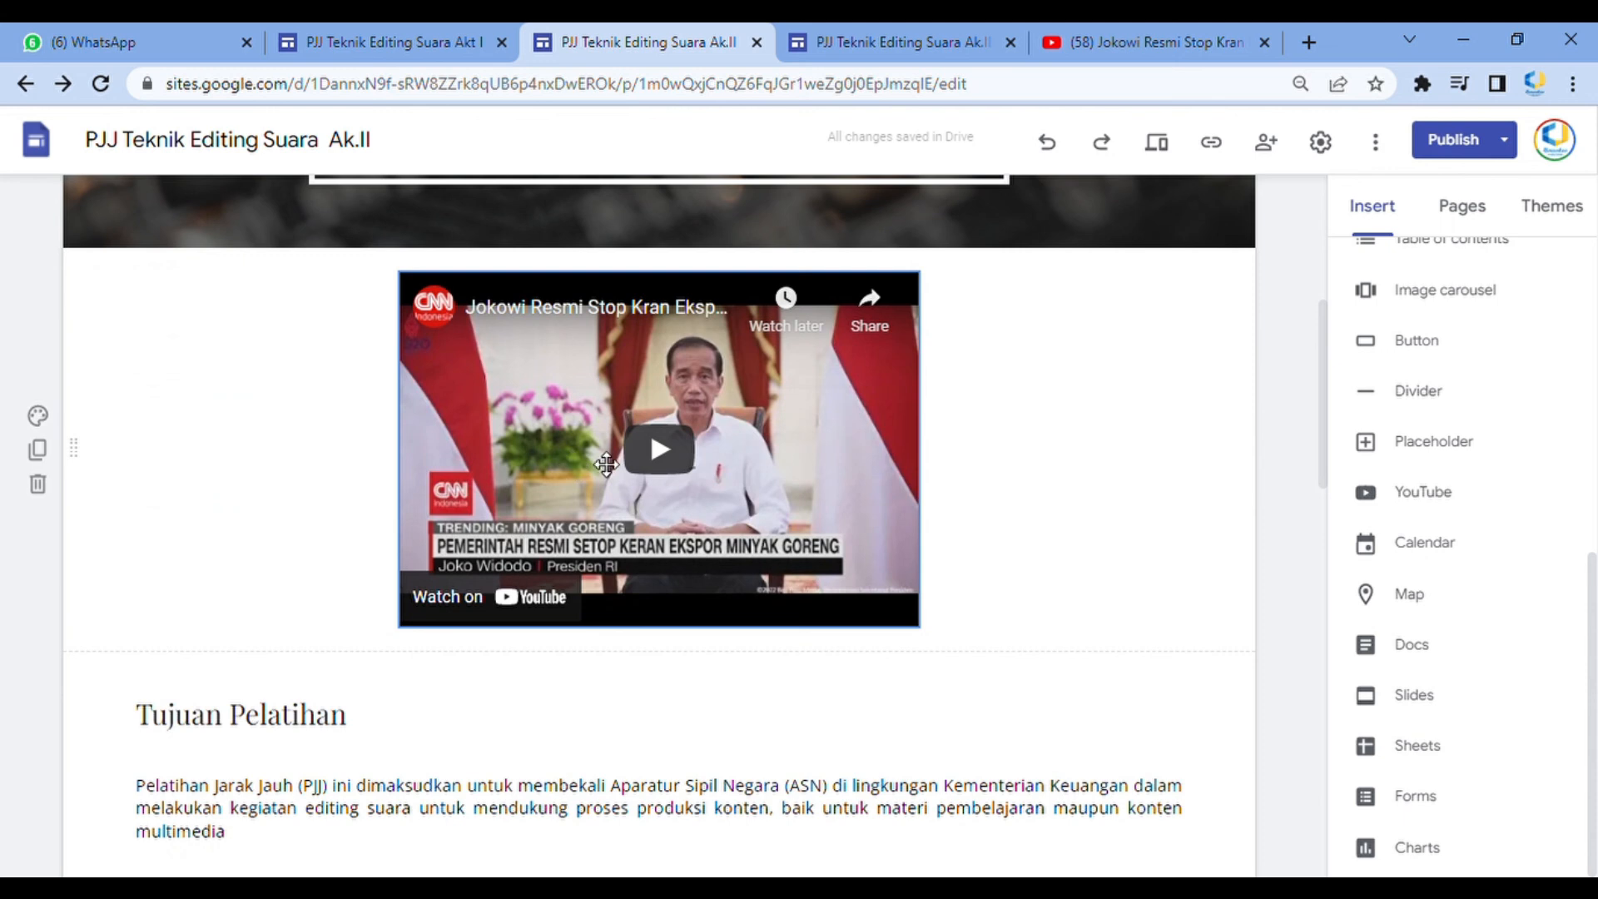
scroll(637, 424, down, 7)
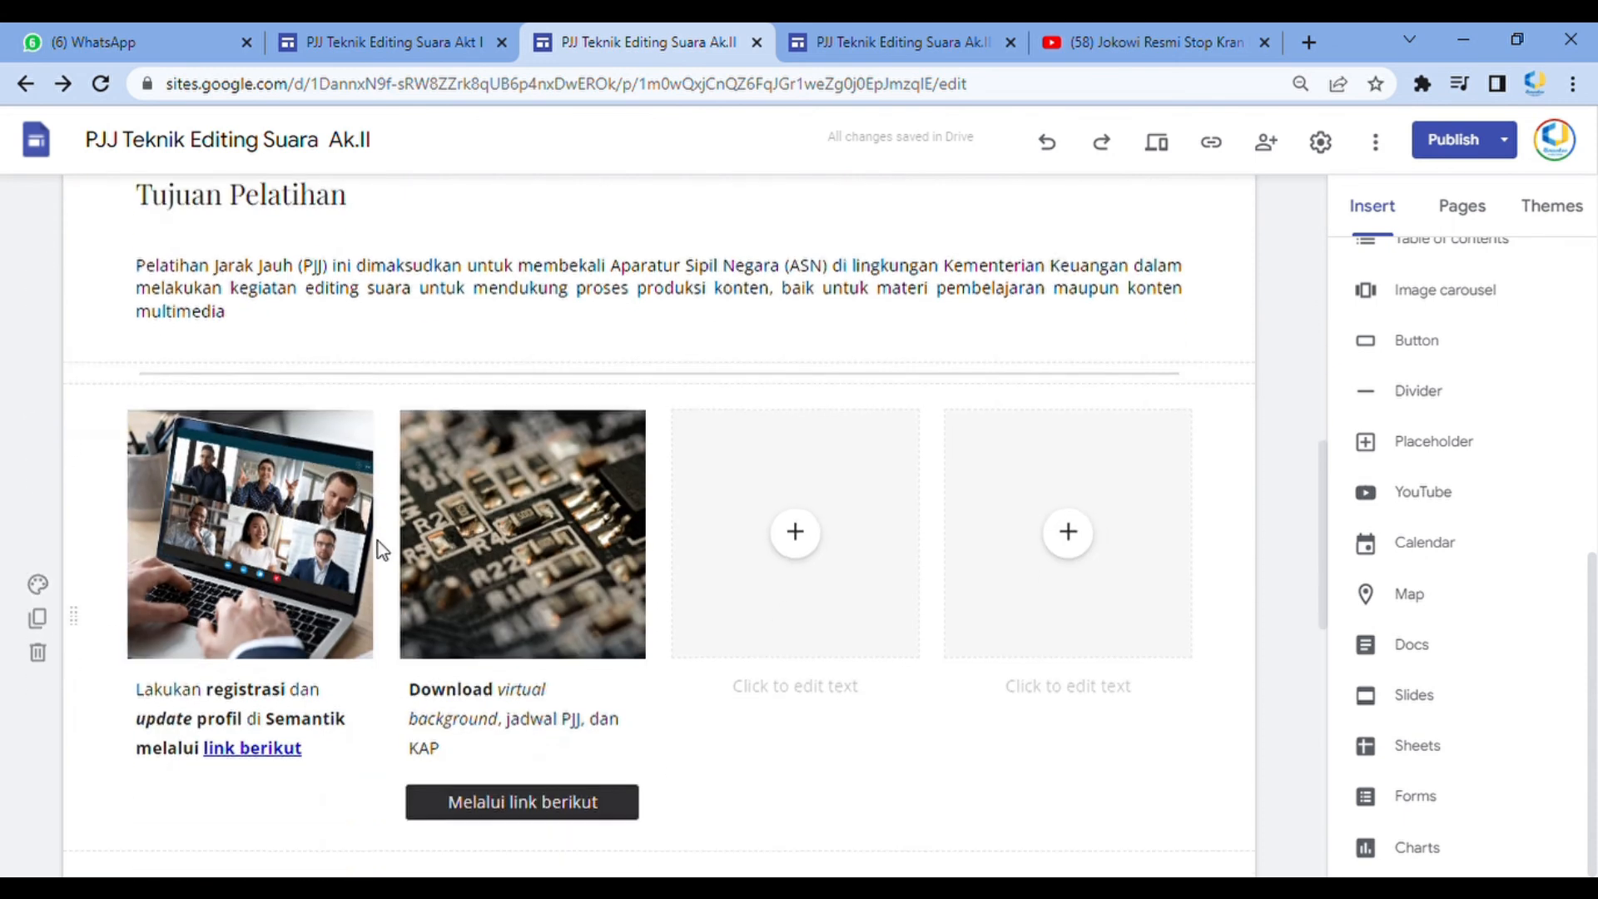
scroll(657, 381, up, 6)
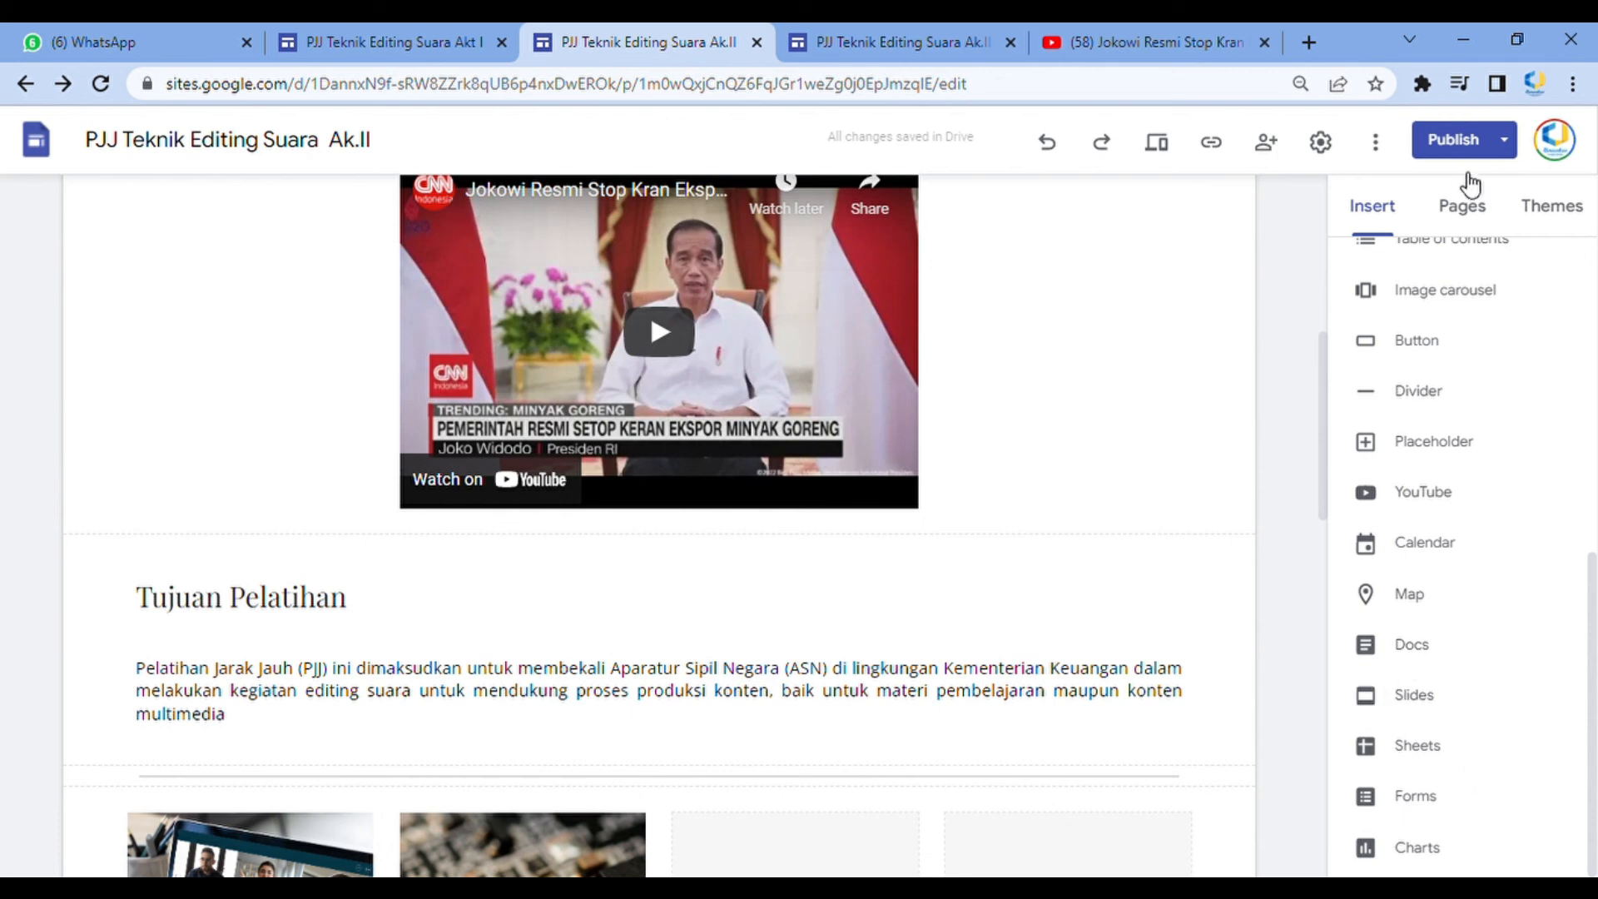
scroll(1520, 357, up, 5)
scroll(1486, 431, up, 3)
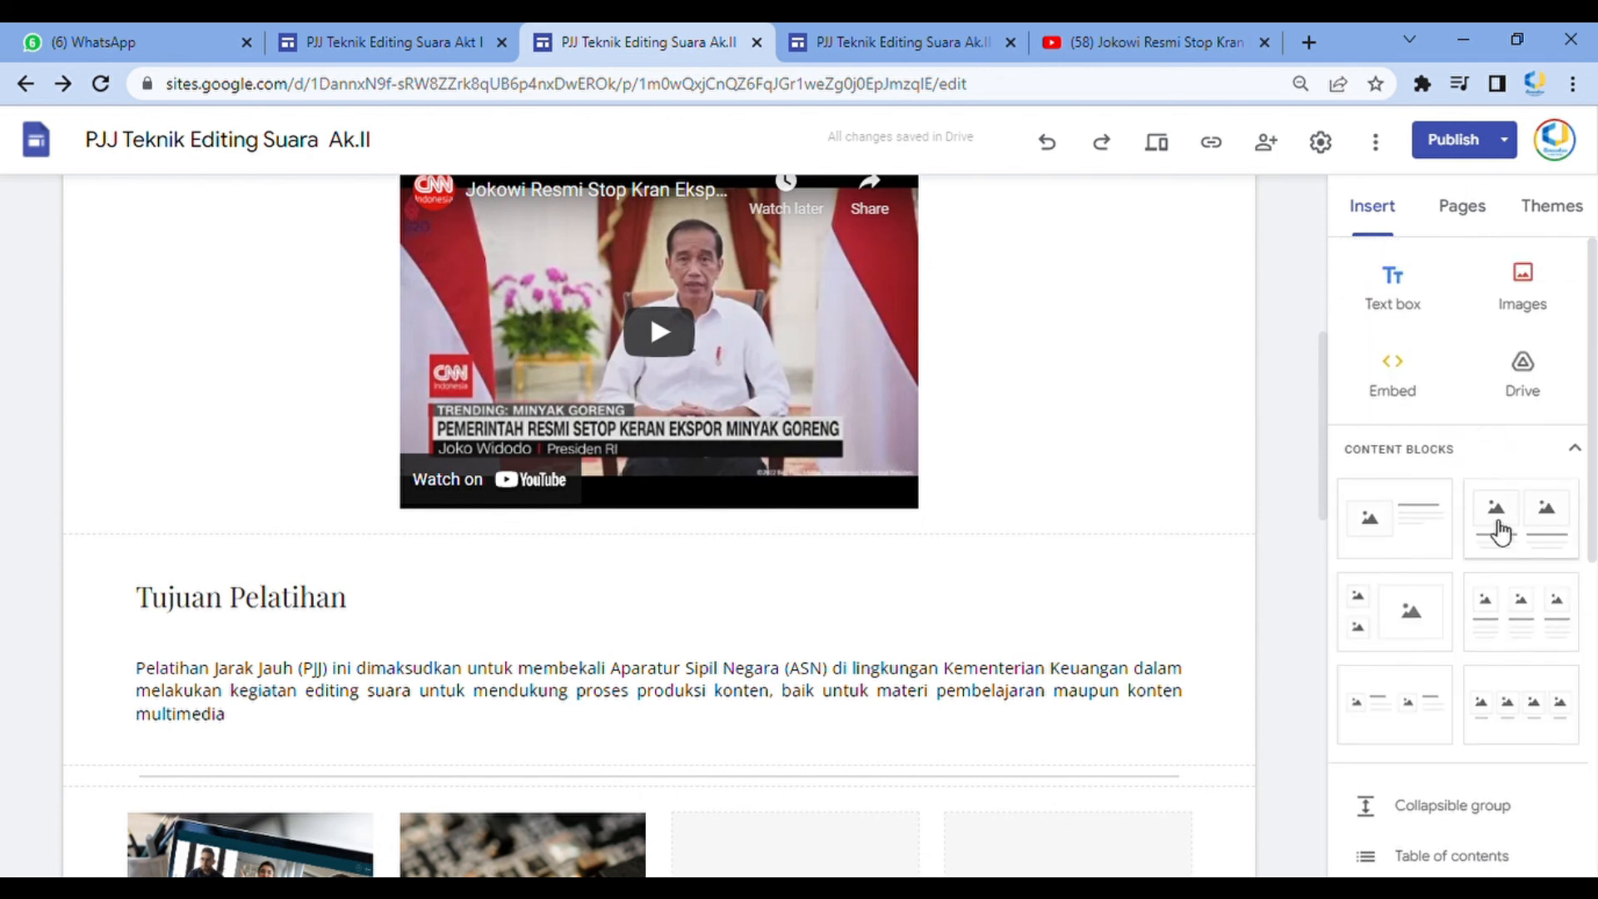
scroll(1499, 529, down, 1)
scroll(910, 660, down, 4)
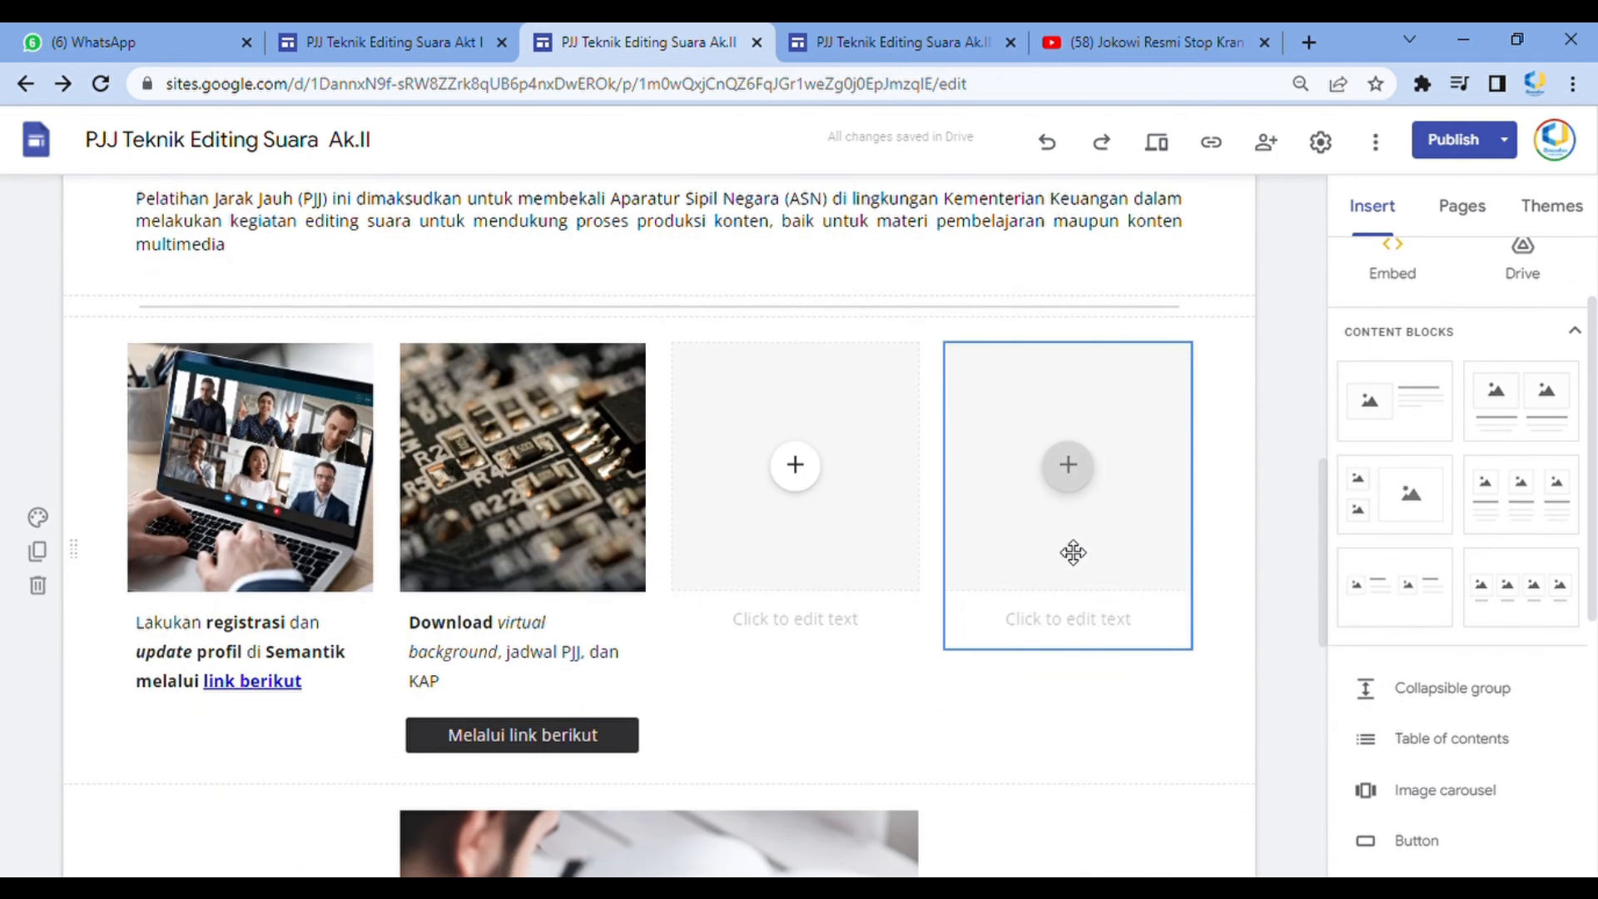
scroll(1078, 575, up, 4)
scroll(1456, 399, up, 1)
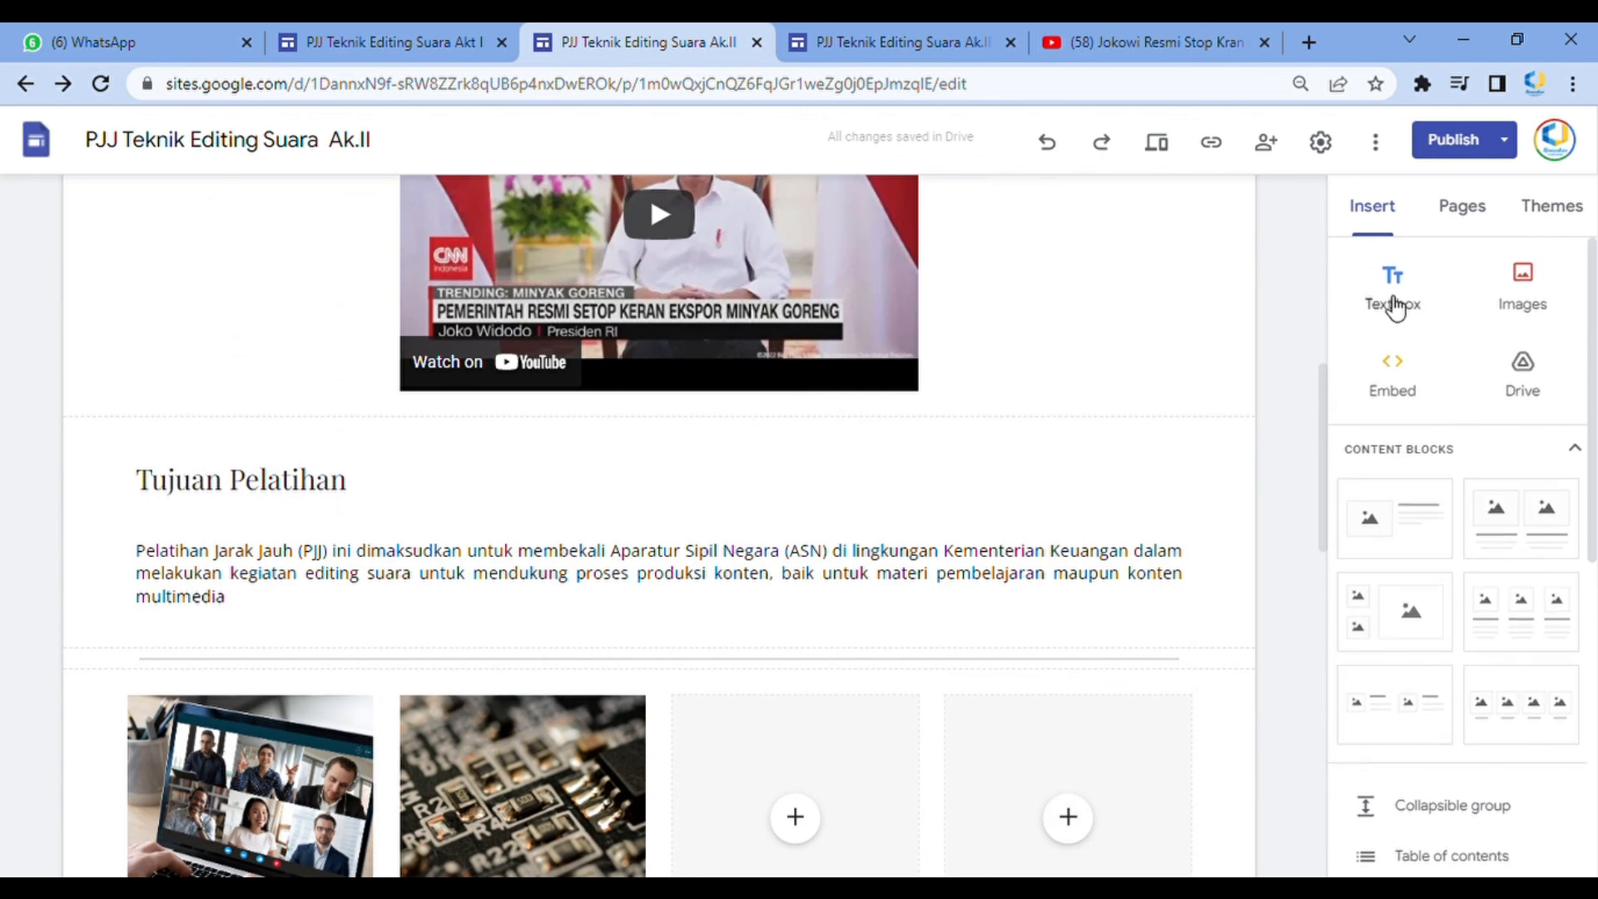
Browse the Themes panel, then return to the Insert panel
click(1494, 212)
click(1555, 210)
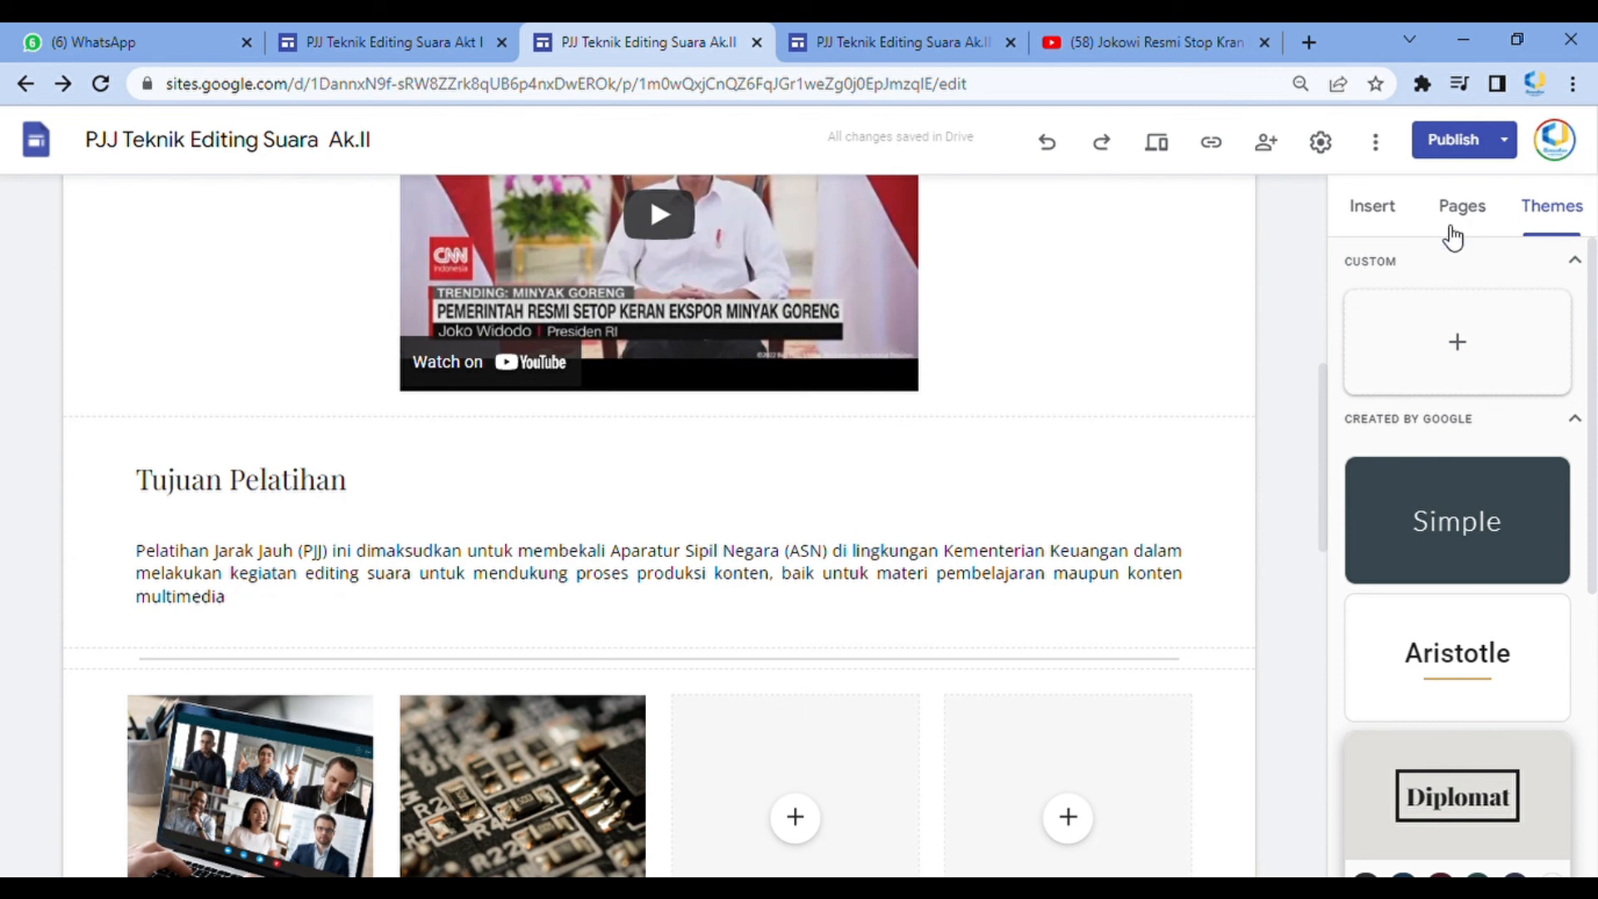
click(1382, 210)
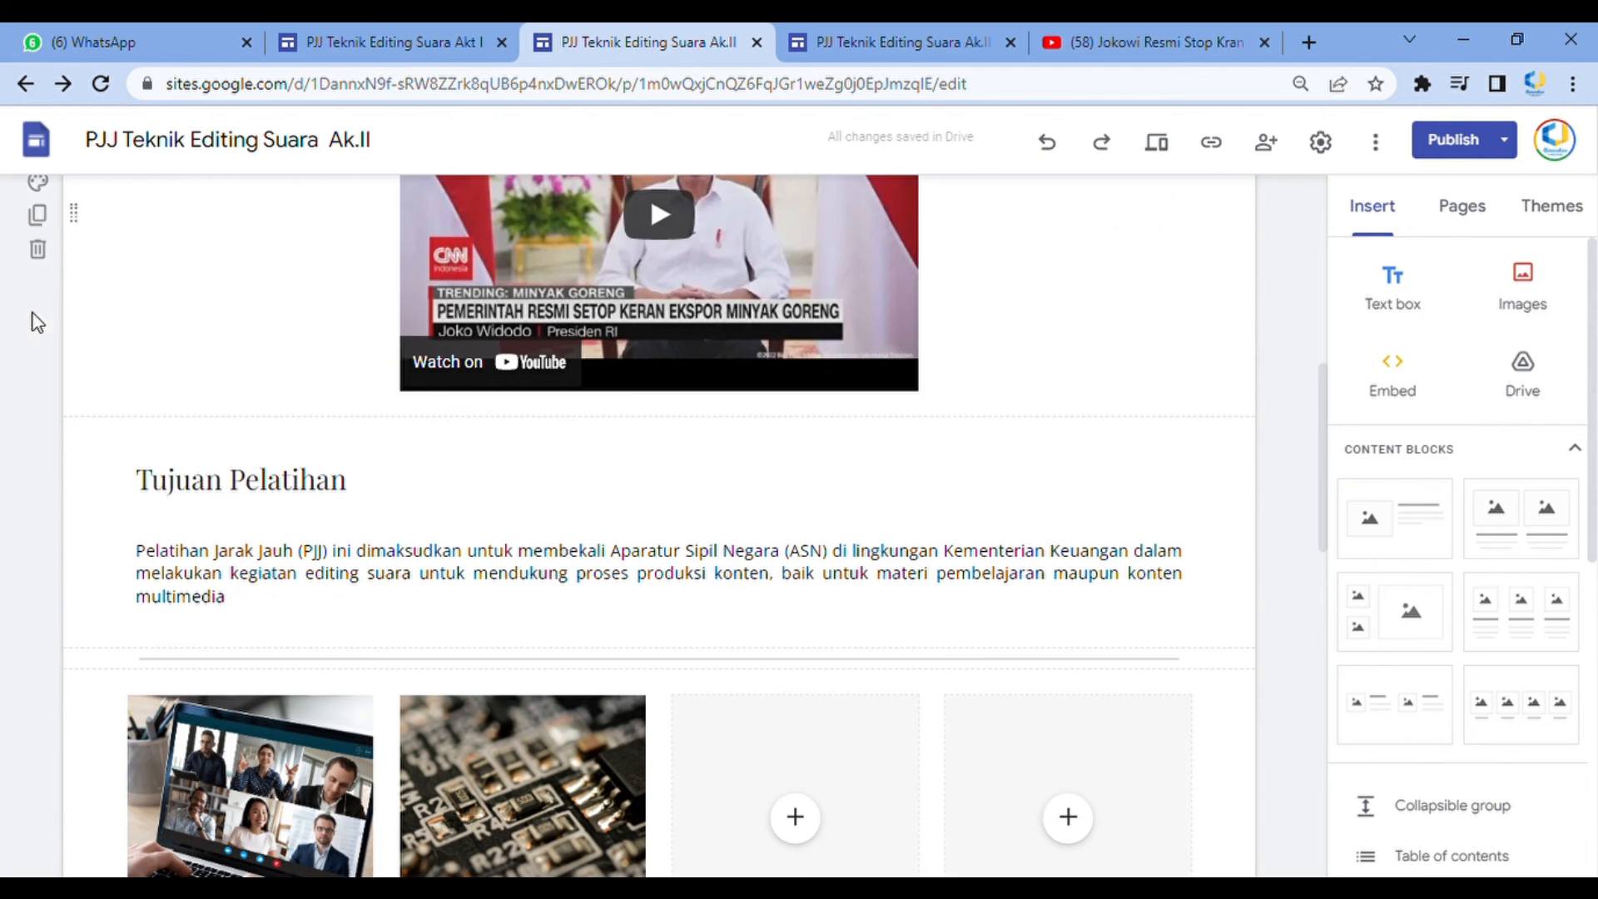
scroll(62, 258, up, 3)
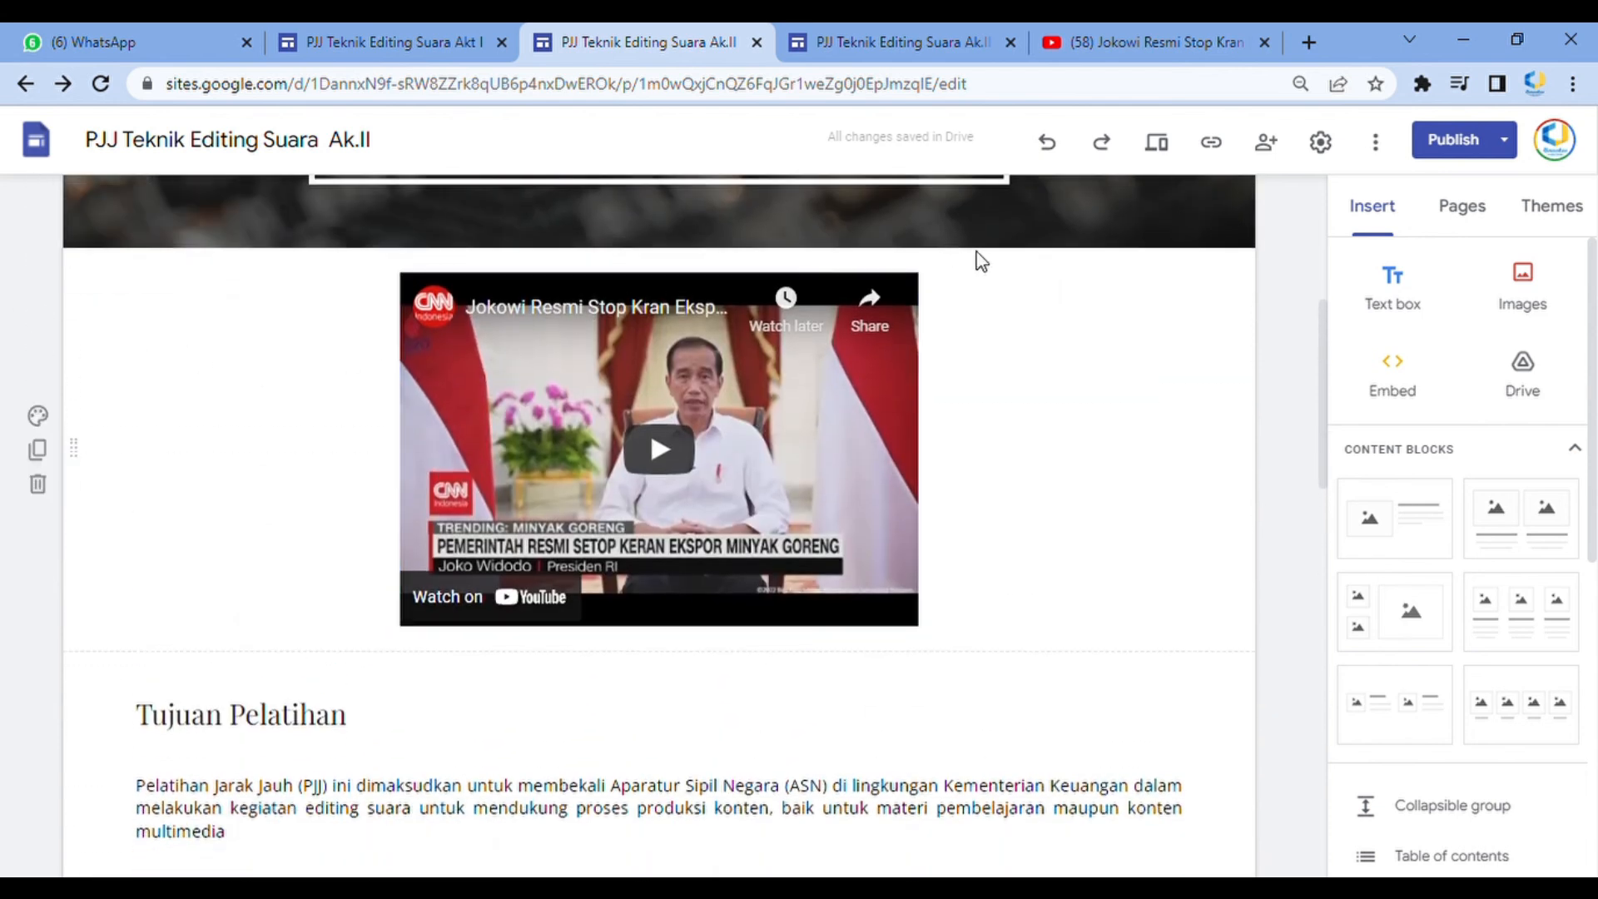